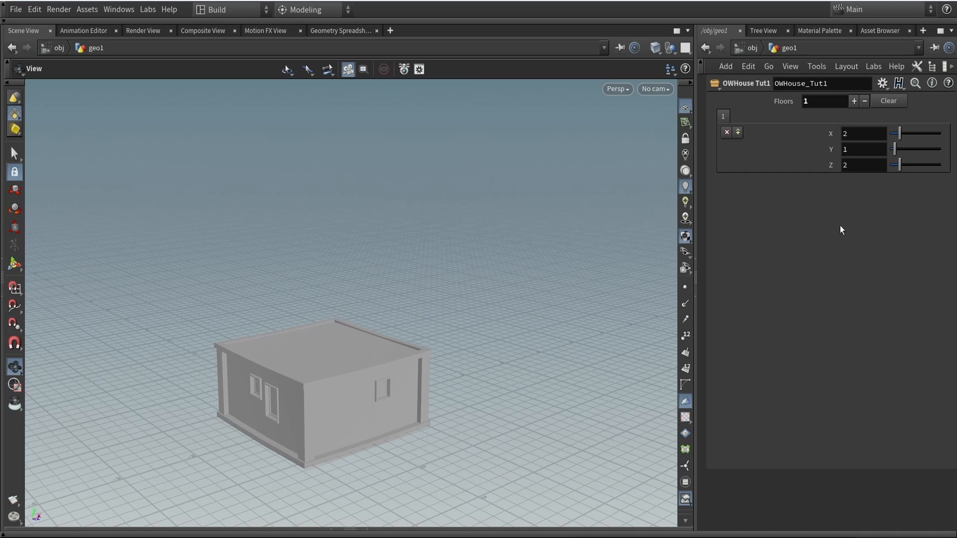
Increase the finished house asset's floor count to 5 and inspect the taller building from below.
left_click(855, 103)
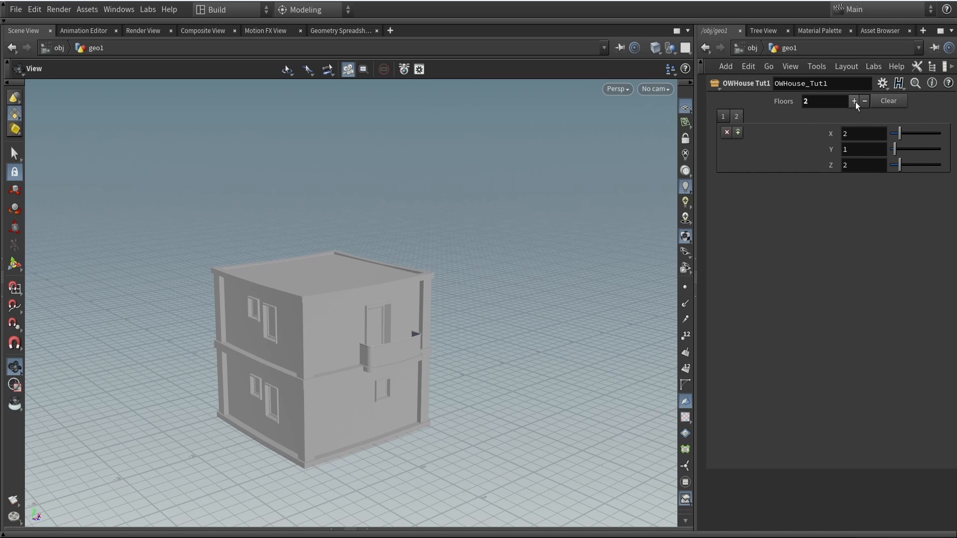
left_click(853, 102)
left_click(854, 103)
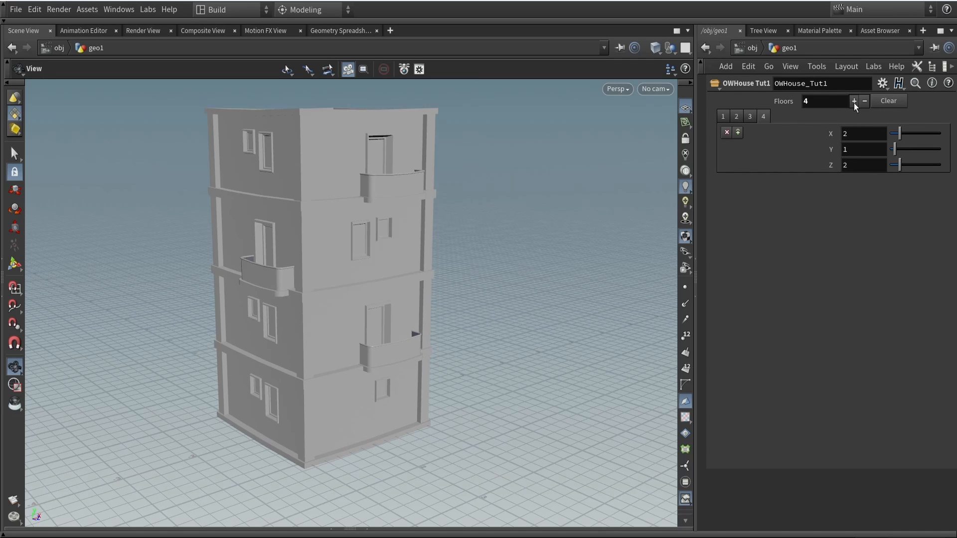
left_click(854, 102)
left_click_drag(426, 233, 419, 191)
right_click_drag(309, 204, 261, 208)
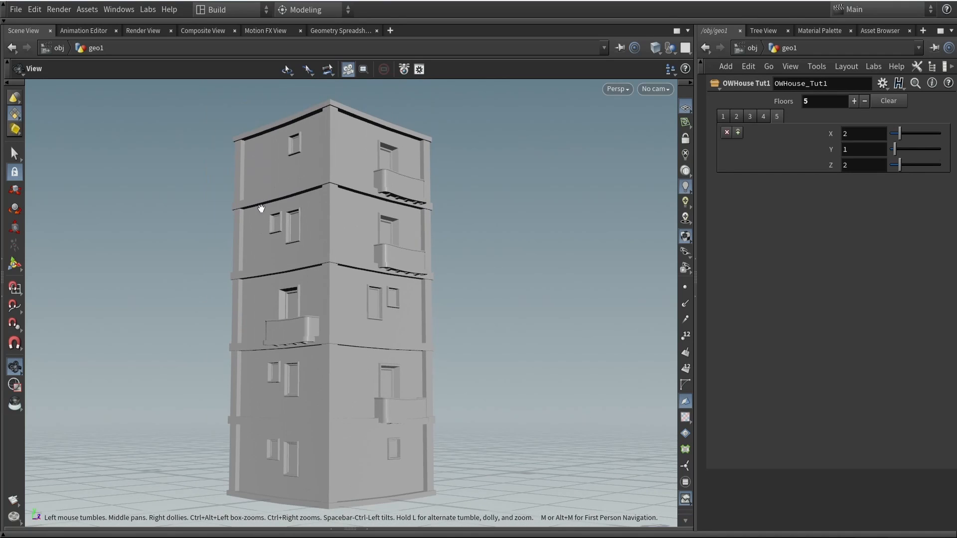
Widen two of the upper floors, giving one an X size of 3.96 and a Z size of 3.07.
left_click_drag(900, 134, 909, 134)
left_click(763, 117)
left_click_drag(378, 239, 392, 219)
left_click_drag(900, 165, 906, 172)
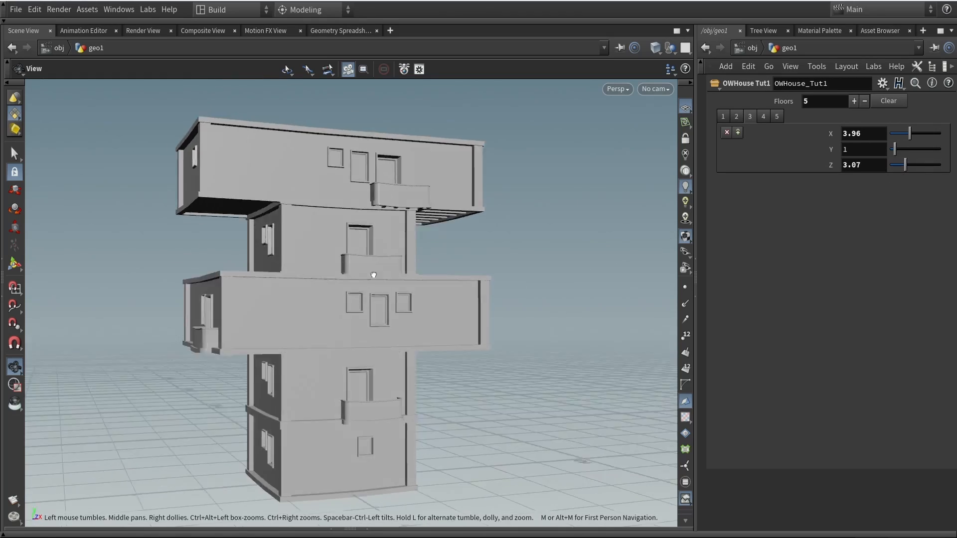
left_click_drag(372, 273, 548, 280)
Increase the second floor's Z size to 3.66.
left_click(738, 118)
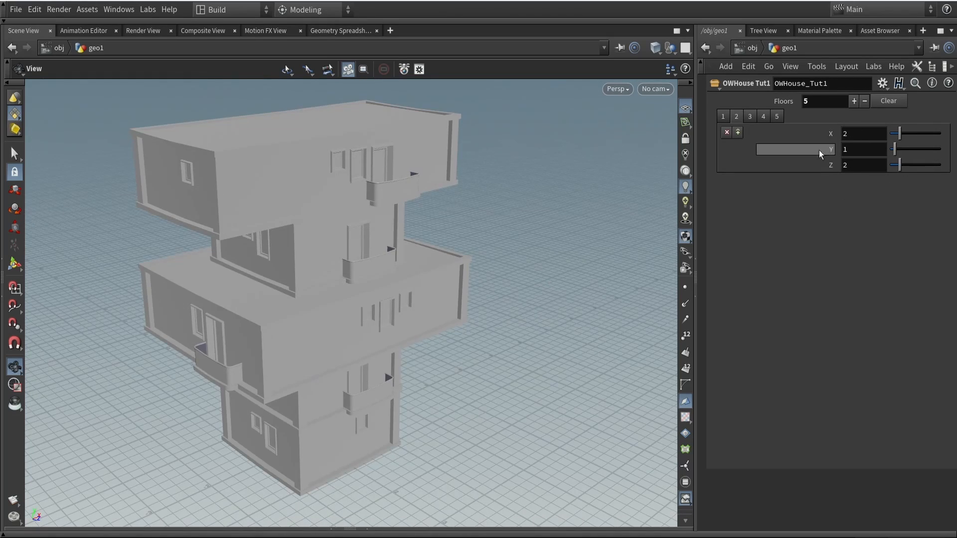
left_click_drag(900, 166, 908, 165)
mouse_move(459, 288)
left_mouse_down()
mouse_move(461, 272)
mouse_move(449, 274)
left_mouse_up()
Reduce the house's floor count by removing its top floors.
left_click(864, 102)
left_click(862, 103)
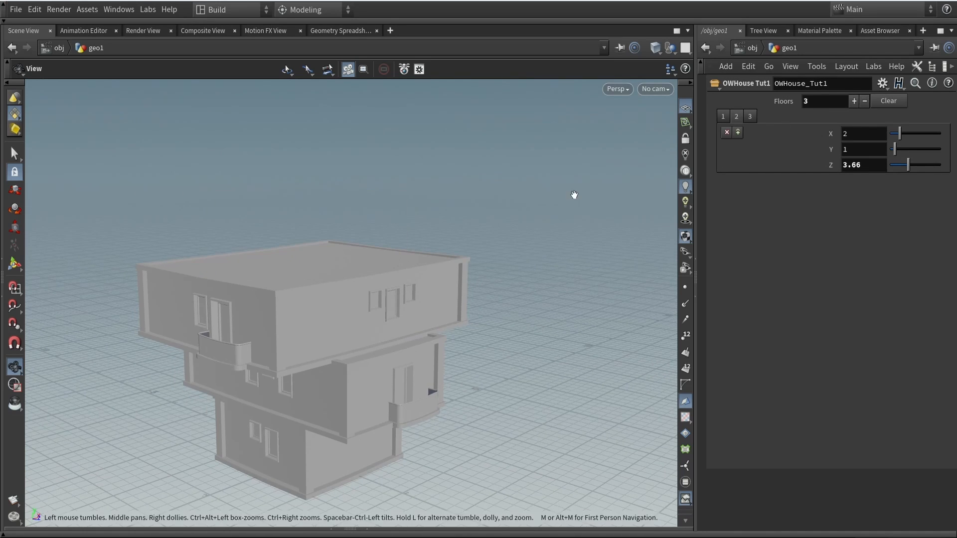
left_click_drag(573, 196, 492, 203)
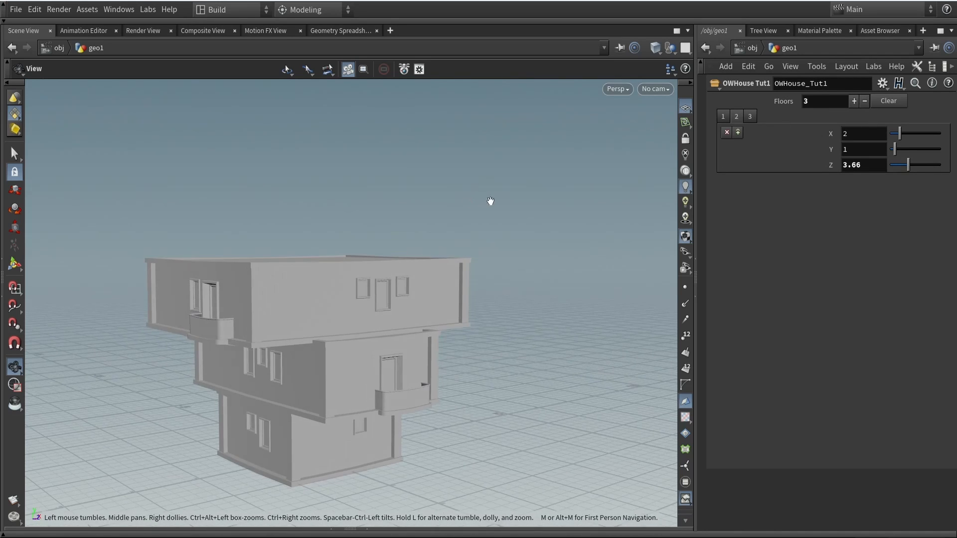
left_click(864, 102)
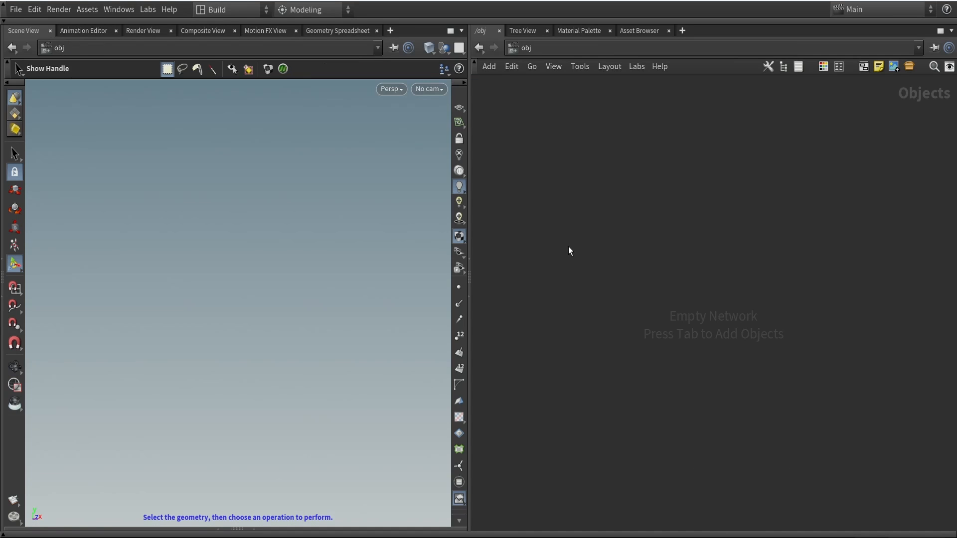
Create a box object in the empty object network and frame it in the viewport.
key("Tab")
type("geo")
key("Return")
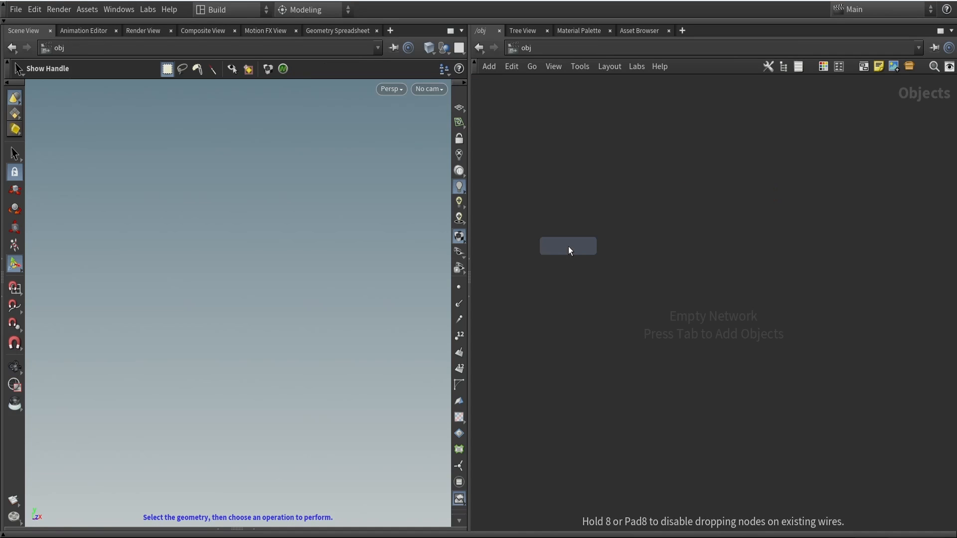
left_click(568, 246)
key("h")
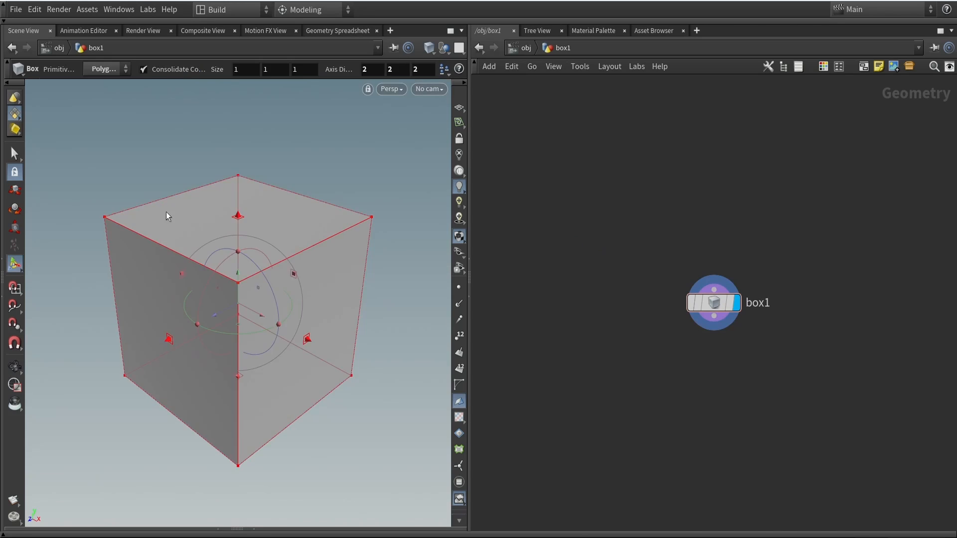
Show the box node's parameters over the network and shrink the parameter overlay.
key("p")
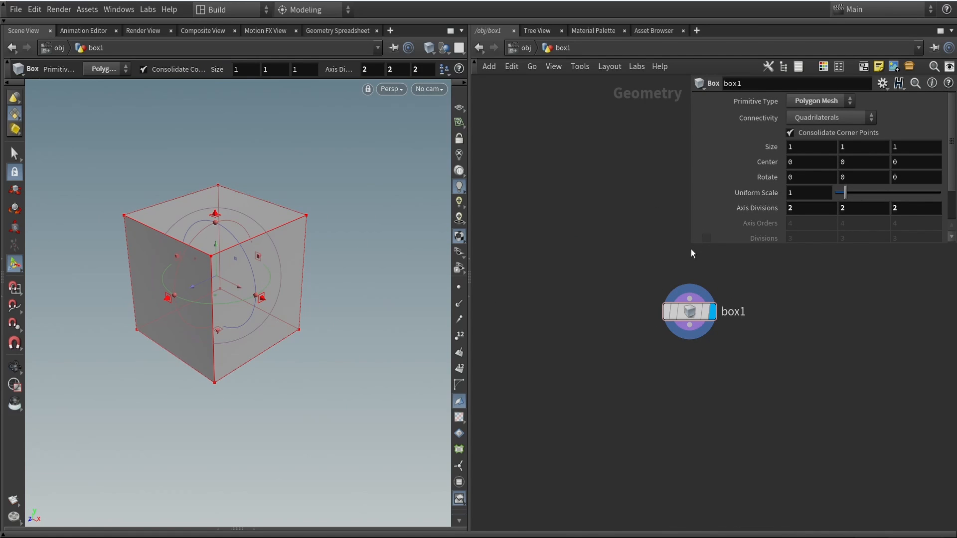
left_click_drag(691, 243, 625, 164)
scroll(669, 269, "down", 3)
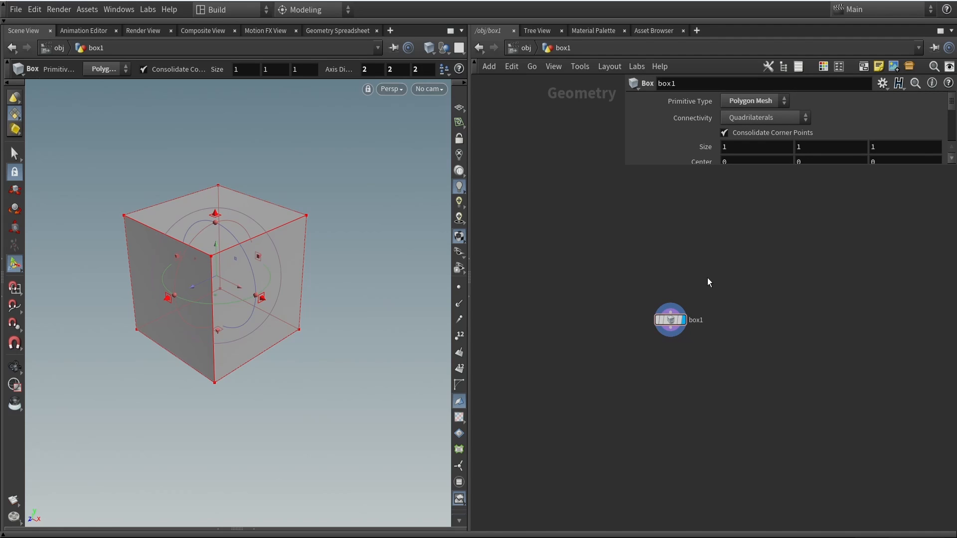
Add a For-Each Number loop block beside the box1 node.
key("Tab")
type("for")
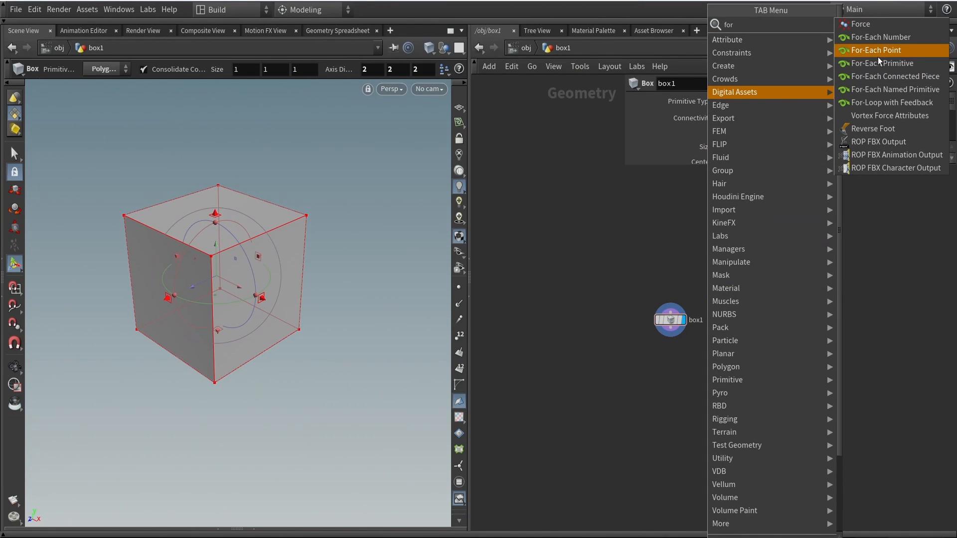
left_click(877, 39)
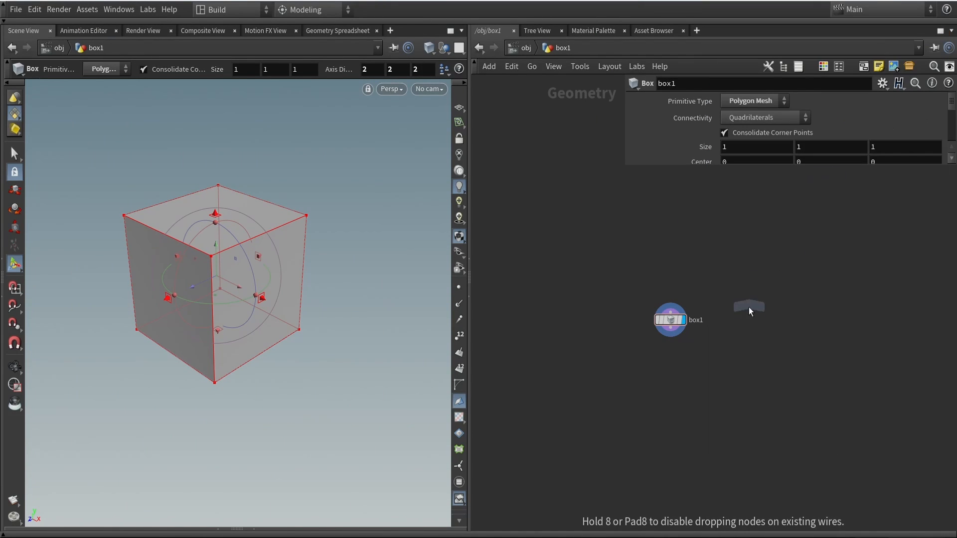
left_click(748, 307)
scroll(728, 349, "up", 2)
Select the foreach_end1 node, enlarge its parameter overlay and open the Iterations value for editing.
left_click(742, 383)
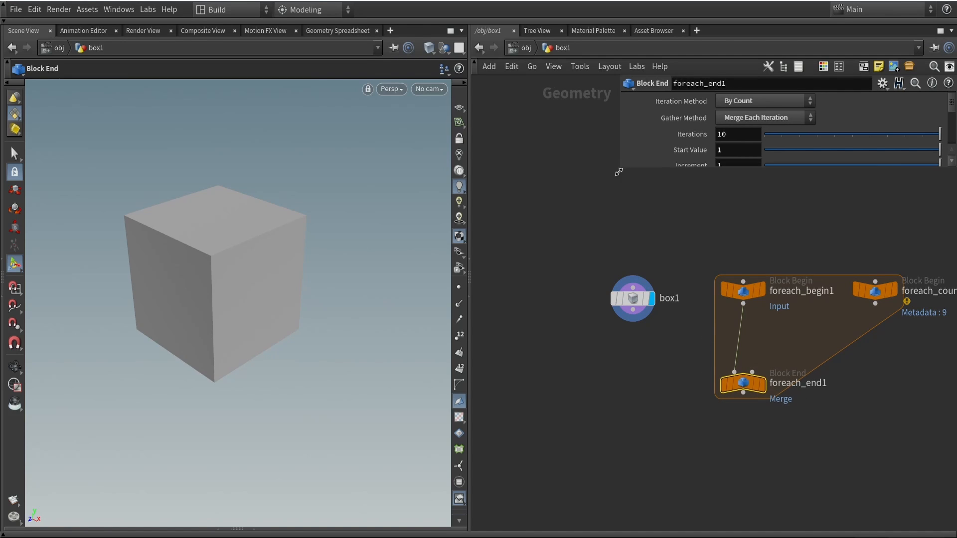
left_click_drag(626, 163, 527, 243)
left_click(628, 134)
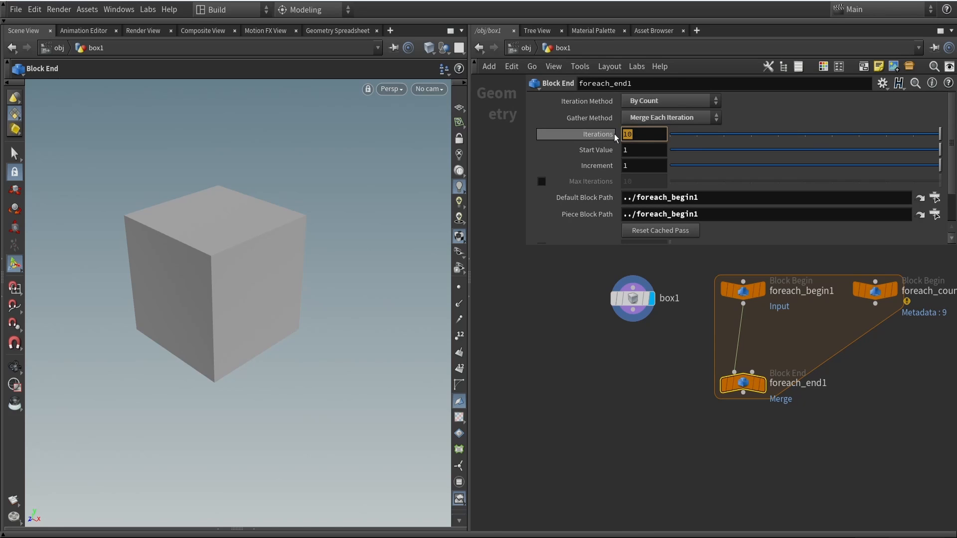
left_click(629, 135)
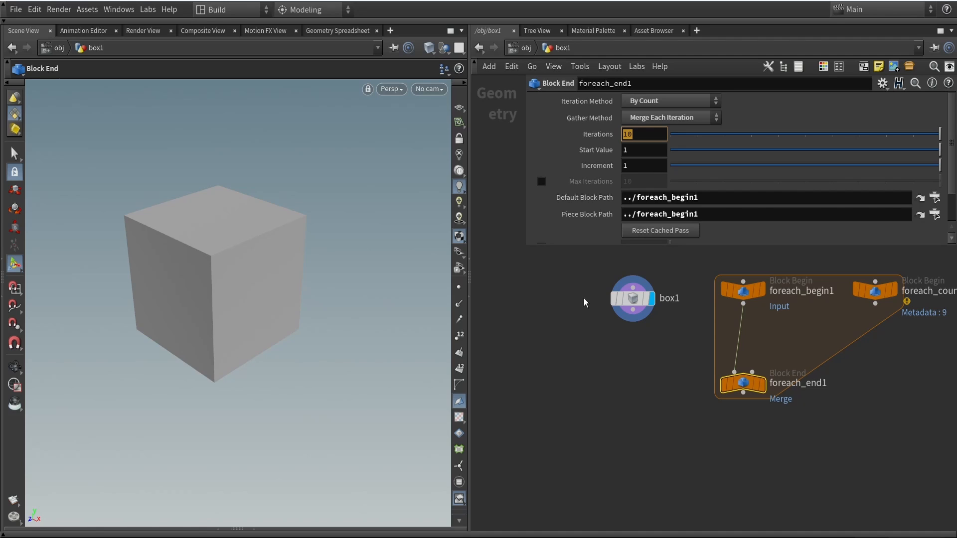
Wire box1 into the first input of foreach_end1 in place of foreach_begin1 and move it inside the loop block.
left_click_drag(633, 310, 735, 372)
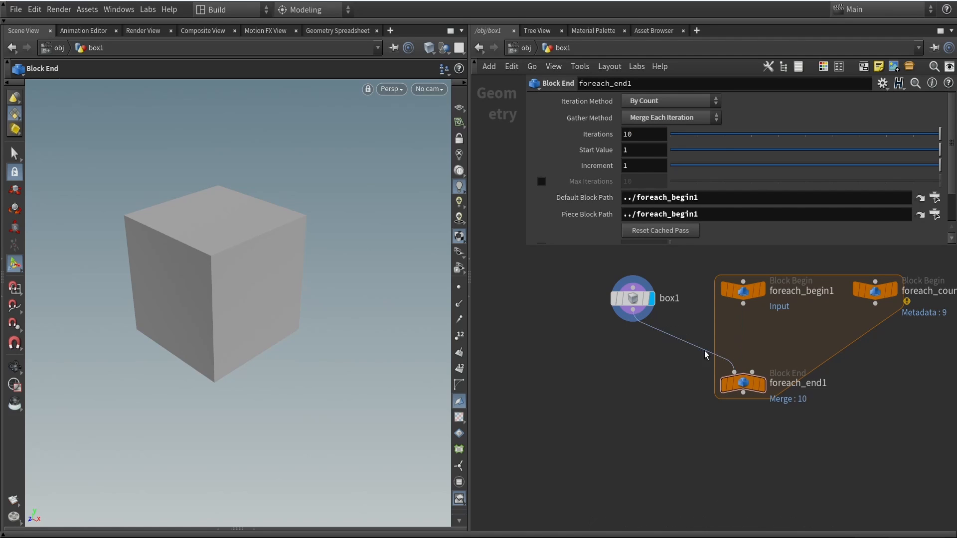
left_click_drag(650, 312, 760, 344)
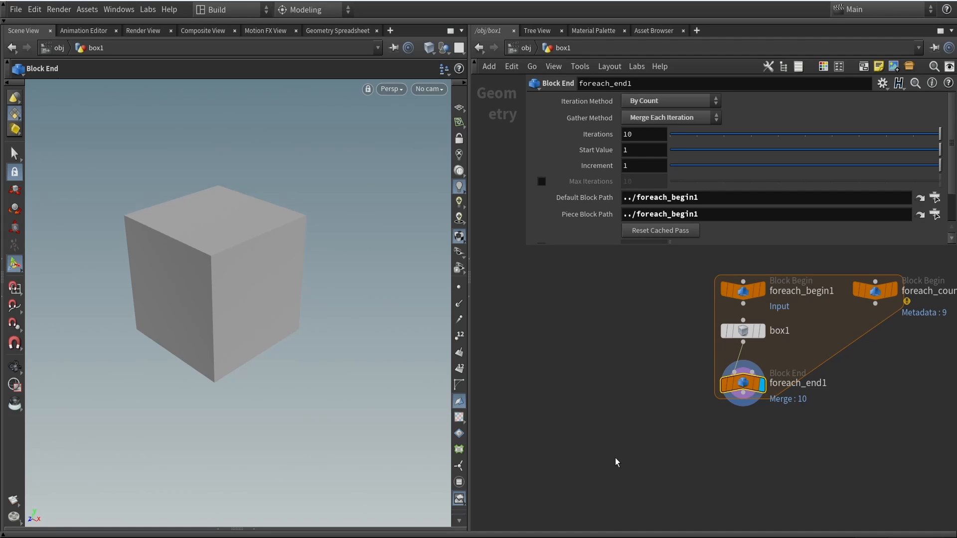
Turn all four loop nodes into a new digital asset with the operator name OverWatch_Build_Tut.
scroll(688, 431, "down", 3)
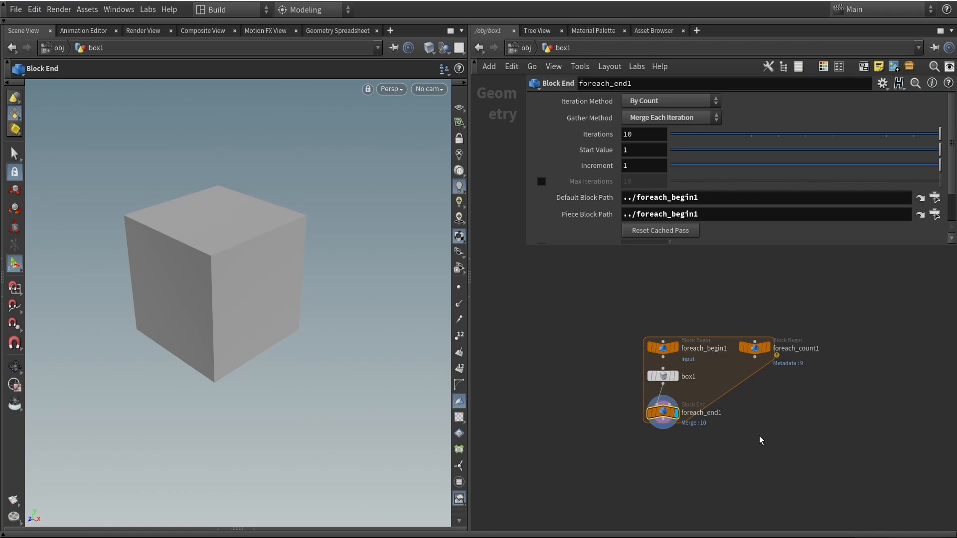
left_click_drag(860, 492, 594, 306)
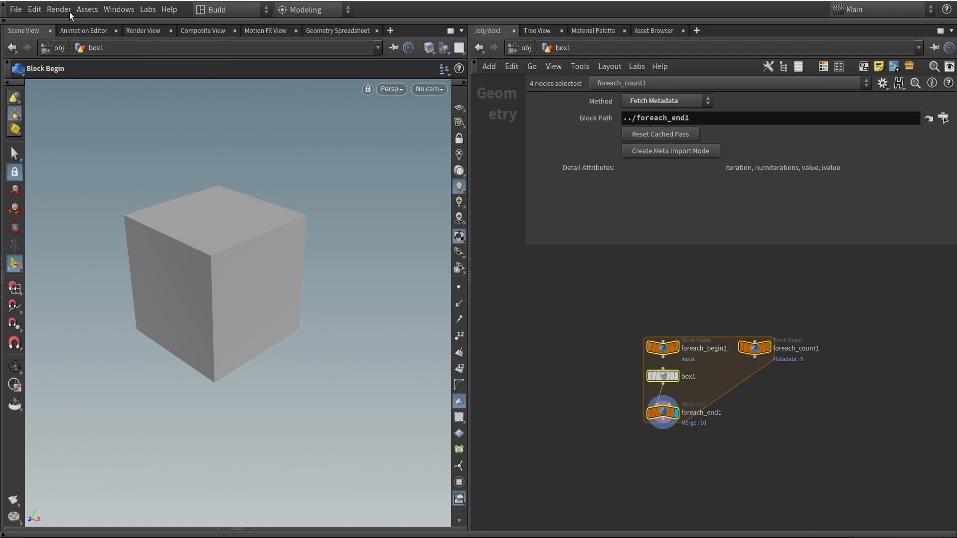
left_click(87, 9)
left_click(120, 24)
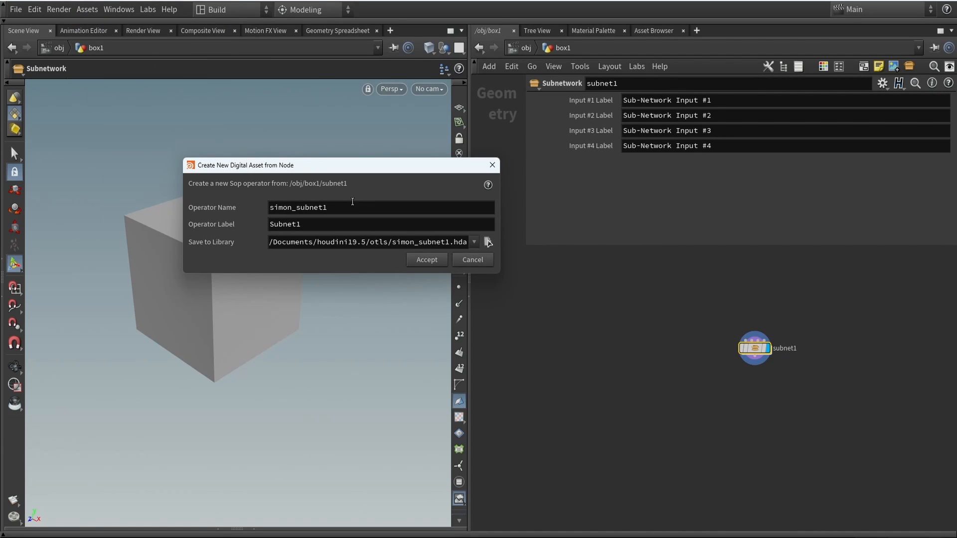
double_click(359, 204)
type("O")
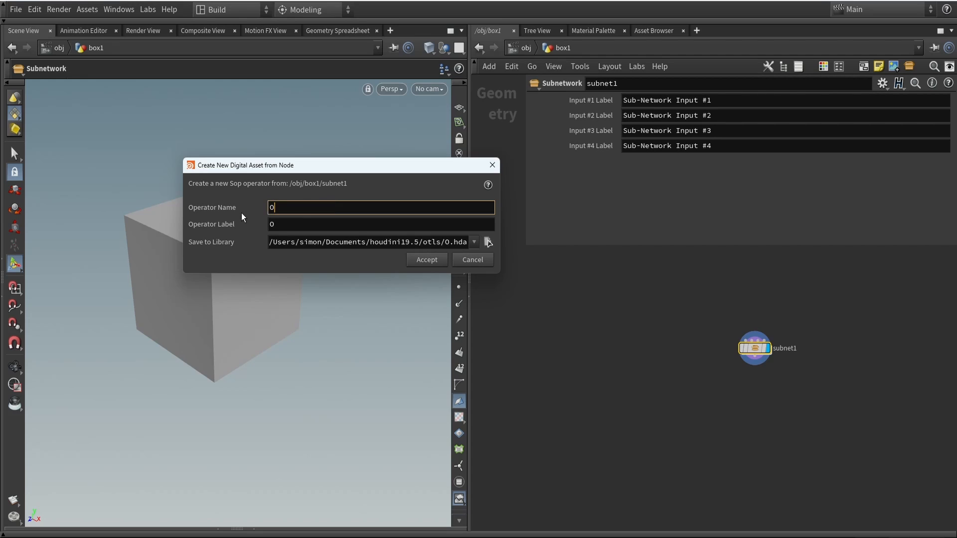
type("v")
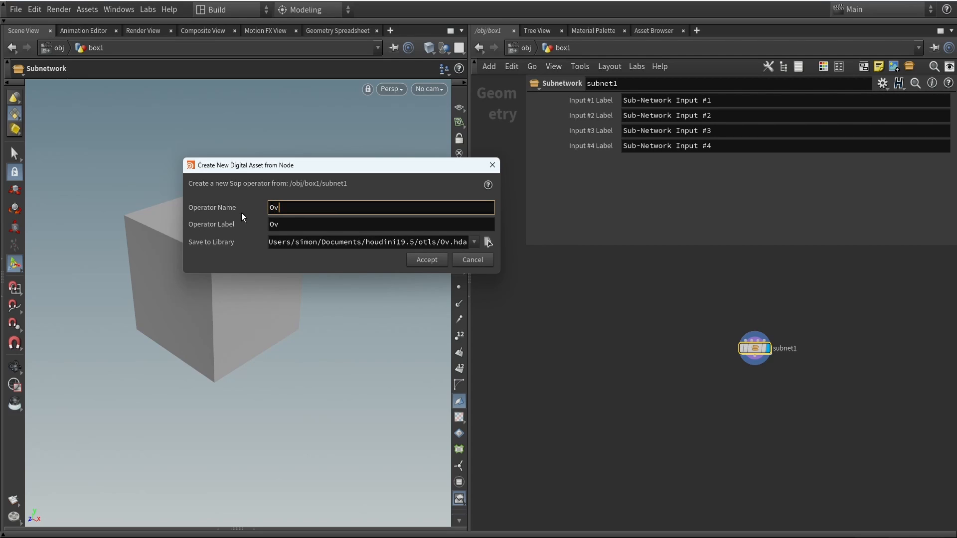
type("erWat")
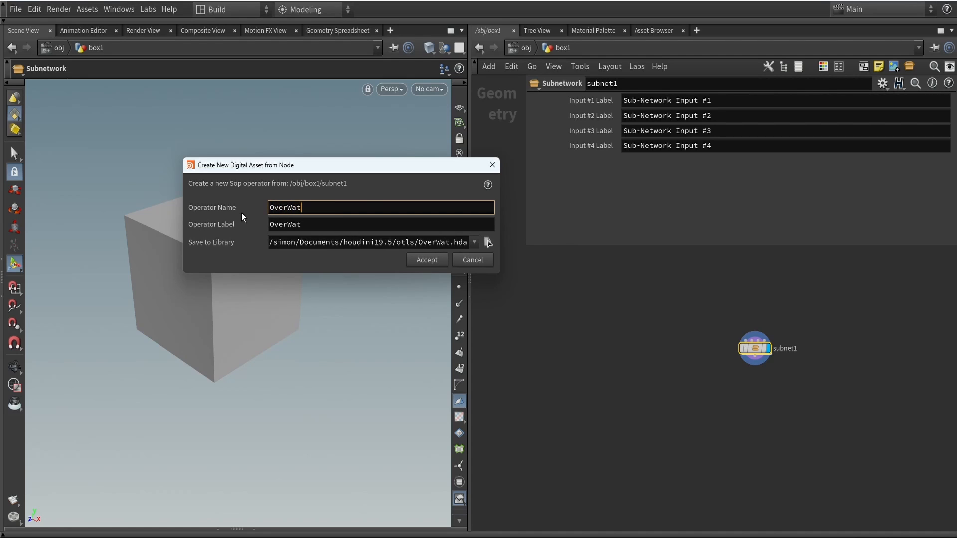
type("ch_Build")
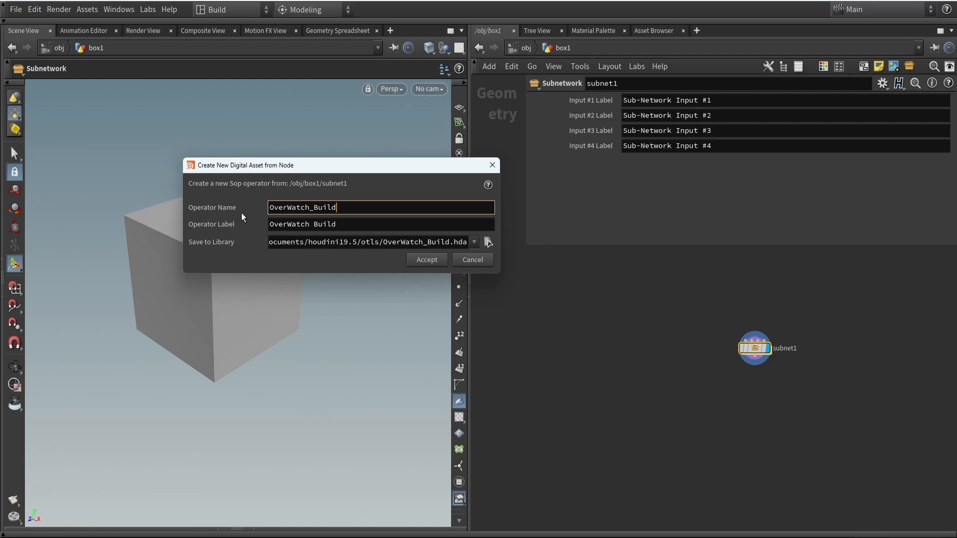
type("_Tut")
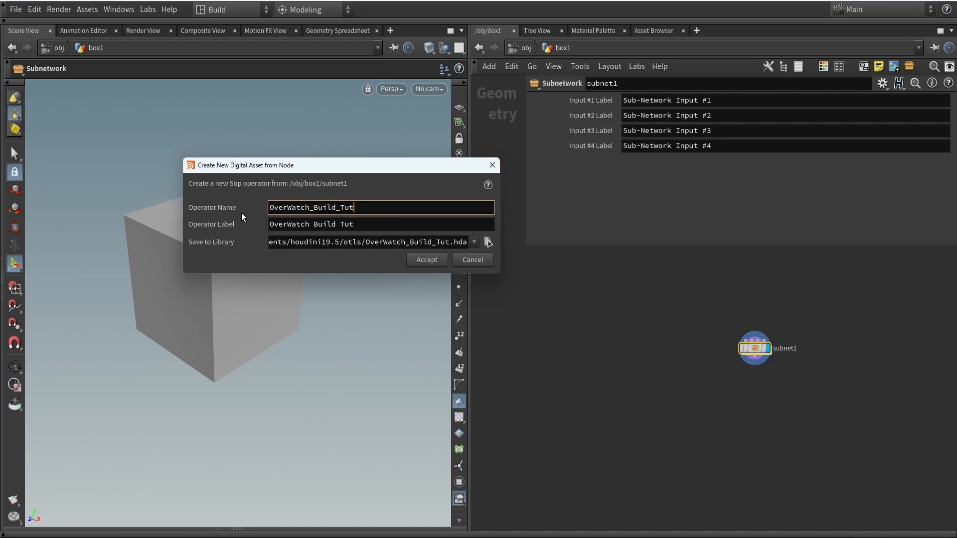
left_click(426, 260)
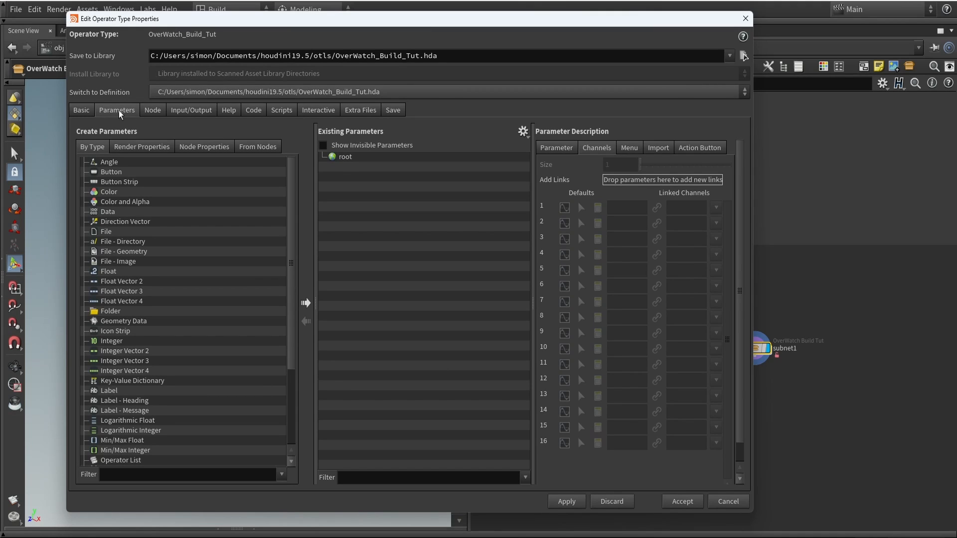
Add a folder parameter to the asset with the label Floors and the name floors.
left_click_drag(109, 311, 460, 244)
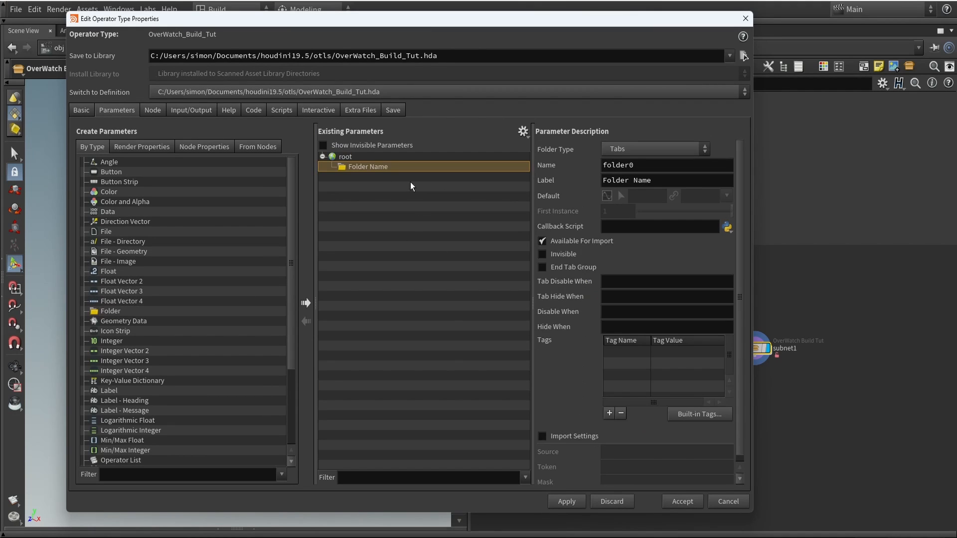
triple_click(652, 179)
type("Floors")
key("Return")
left_click_drag(637, 166, 527, 169)
type("flo")
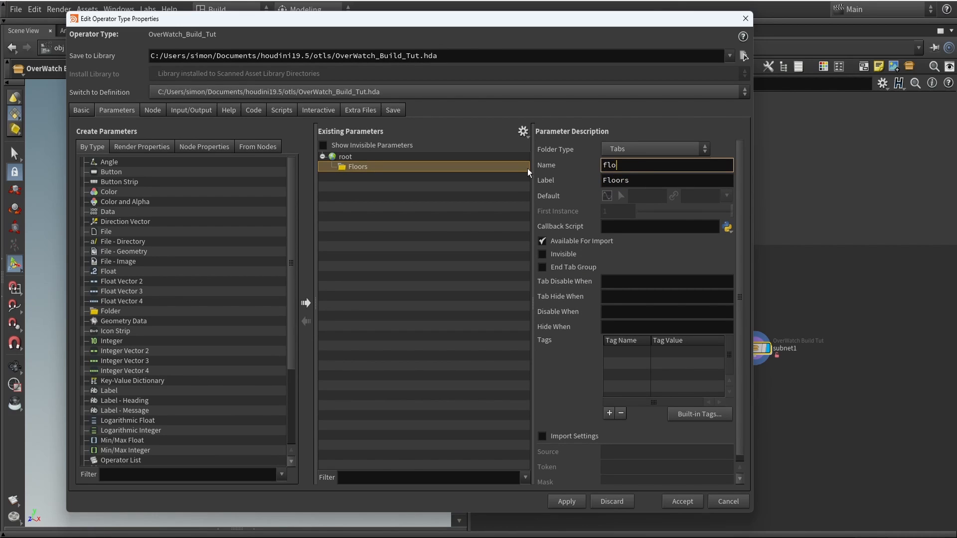
type("ors")
key("Return")
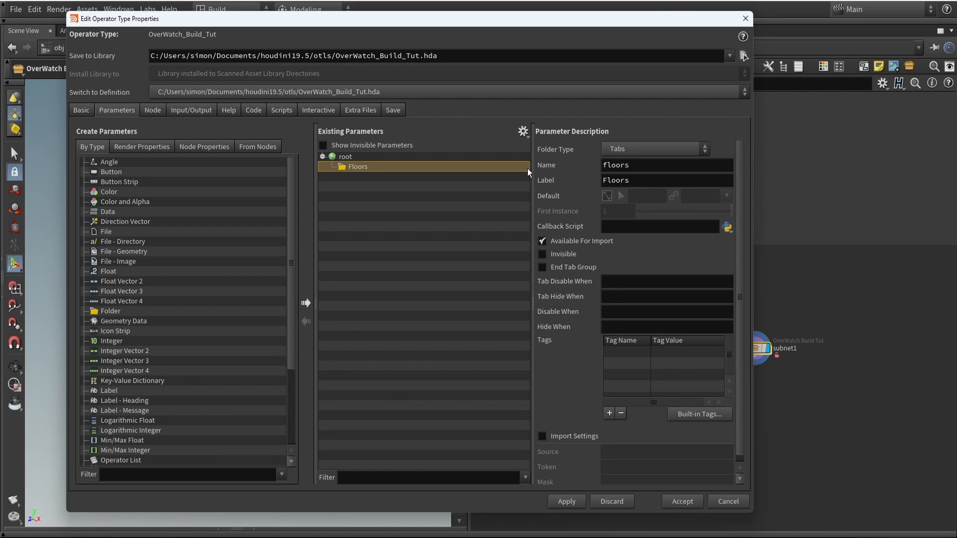
Change the Floors folder type to Multiparm Block (tabs) and apply it to the asset.
left_click(665, 149)
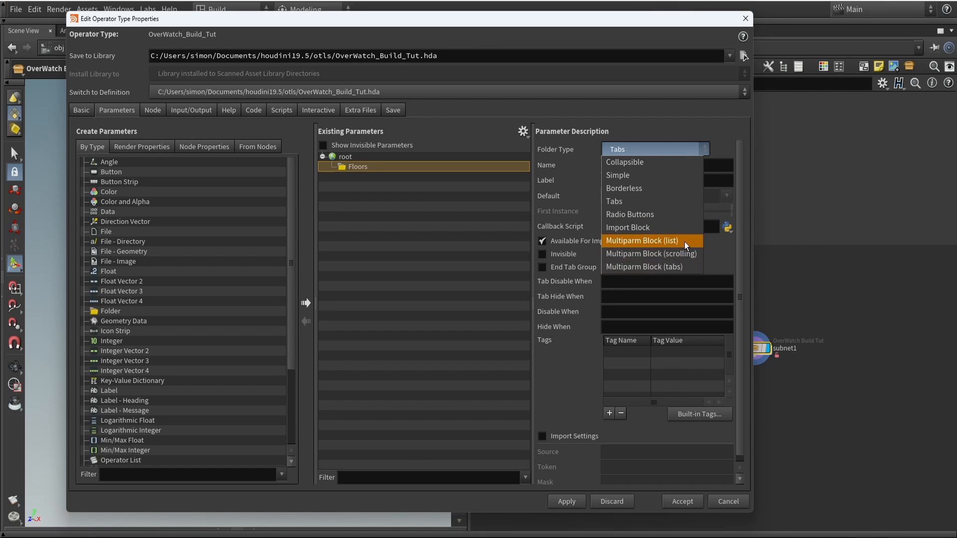
left_click(670, 267)
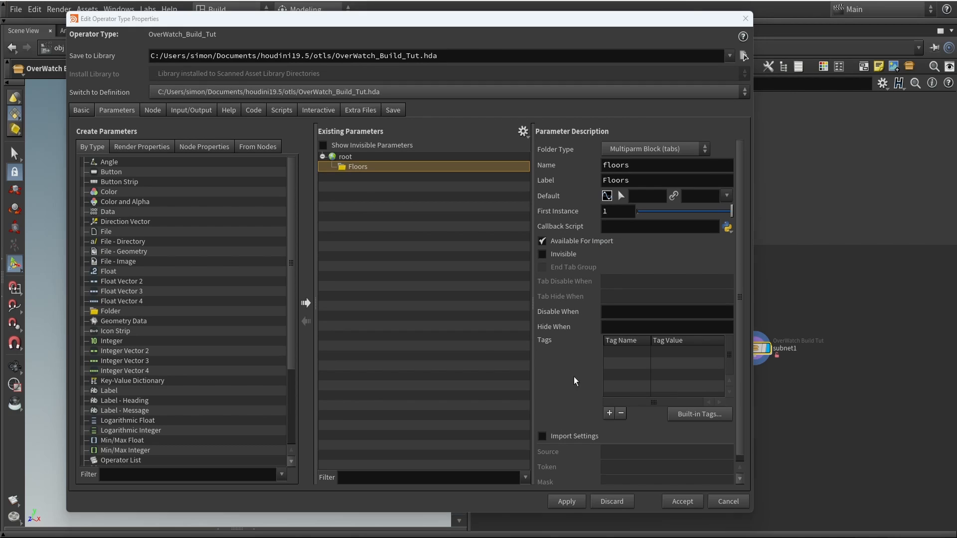
left_click(556, 502)
Move the type properties window out of the way and set the asset's Floors count to 2.
left_click_drag(542, 19, 474, 345)
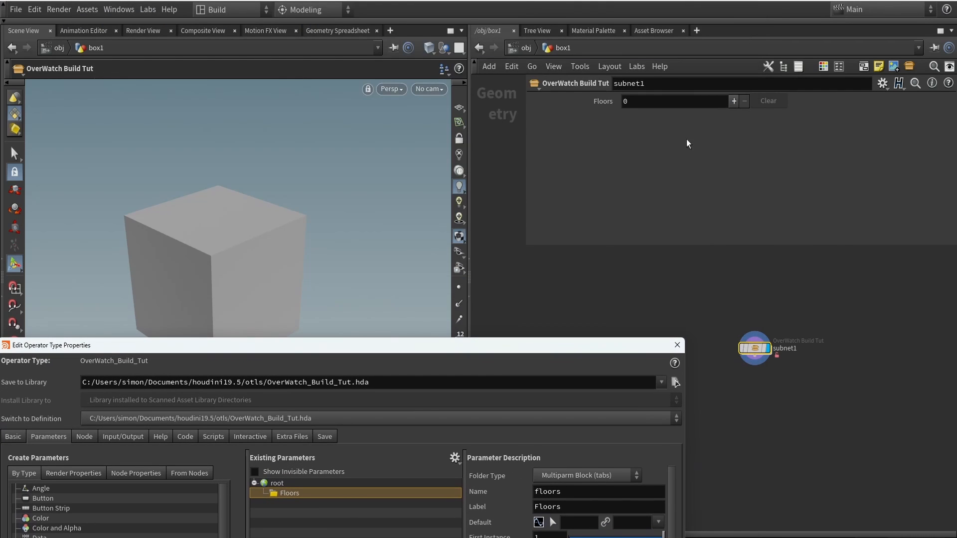
left_click(733, 101)
left_click(733, 101)
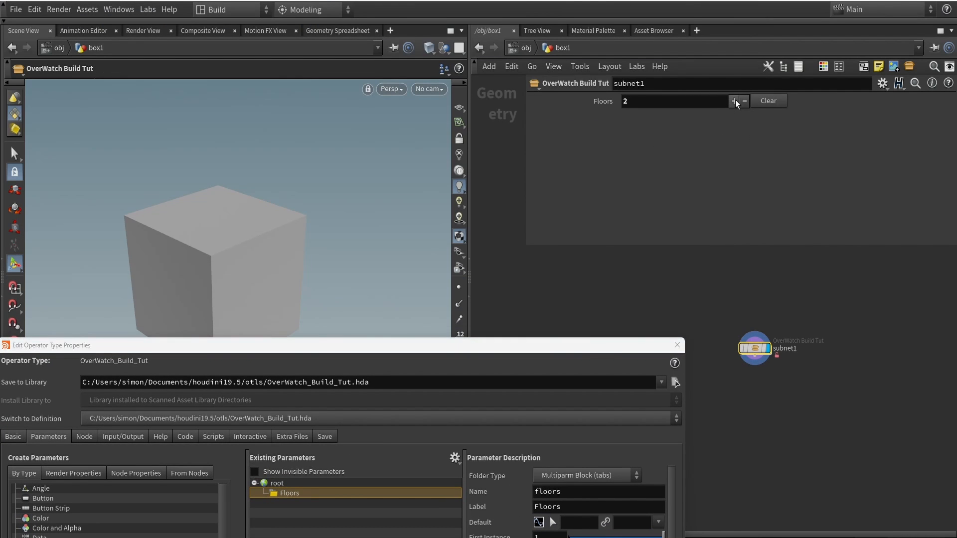
Clear the asset's Floors entries and move the type properties window fully back into view.
left_click(780, 103)
left_click_drag(609, 351, 634, 57)
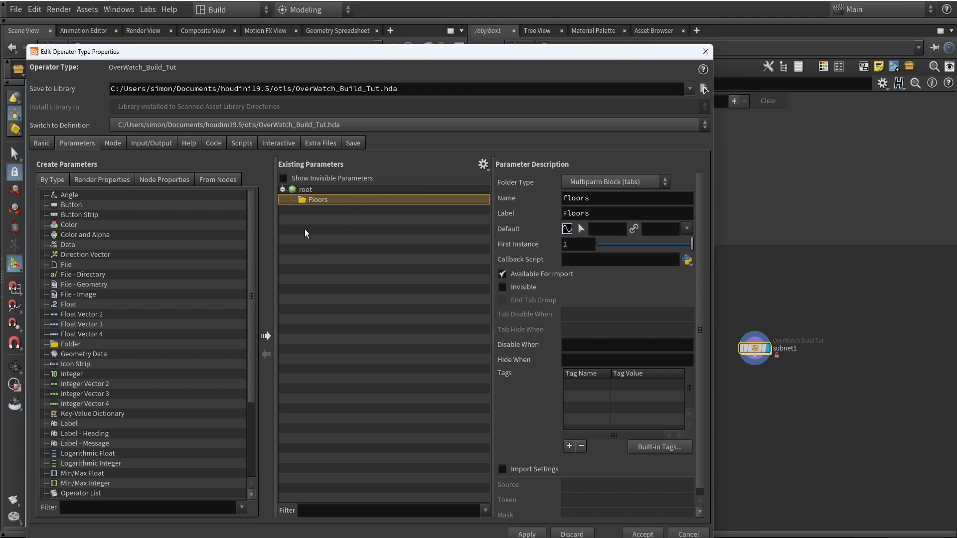
left_click_drag(350, 52, 345, 35)
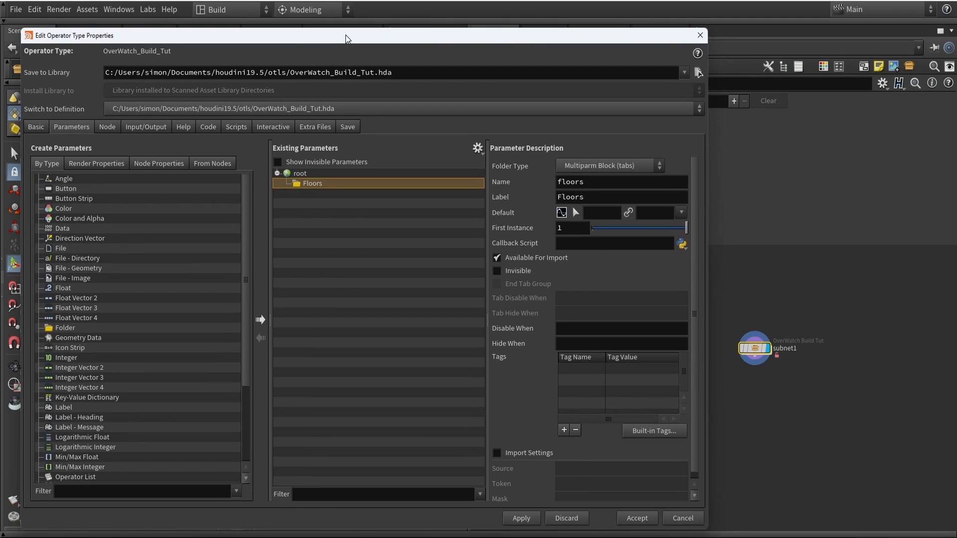
Add three float parameters inside the Floors multiparm and give the first one the name x_ and label X.
left_click_drag(69, 288, 324, 188)
left_click_drag(63, 288, 324, 191)
left_click(325, 193)
left_click(511, 165)
left_click_drag(619, 183, 527, 184)
type("x_")
left_click_drag(590, 199, 543, 199)
type("X")
Name the second float parameter y_ with label Y, and the third z_ with label Z.
left_click(329, 203)
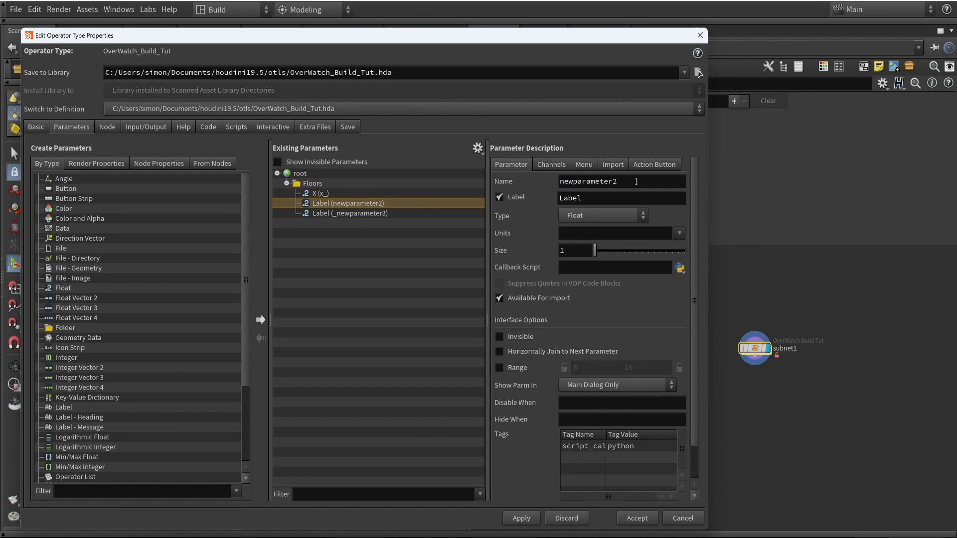
type("y_")
left_click(365, 215)
left_click_drag(605, 182, 533, 185)
type("z_")
left_click_drag(588, 199, 524, 201)
type("Z")
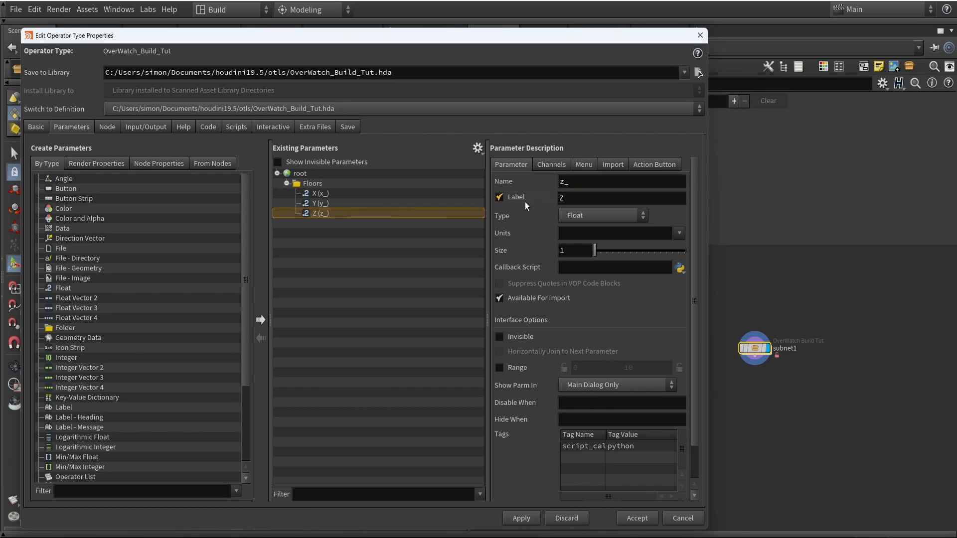
Apply the new parameters to the asset and set its Floors count to 3.
left_click(518, 518)
left_click_drag(446, 40, 293, 194)
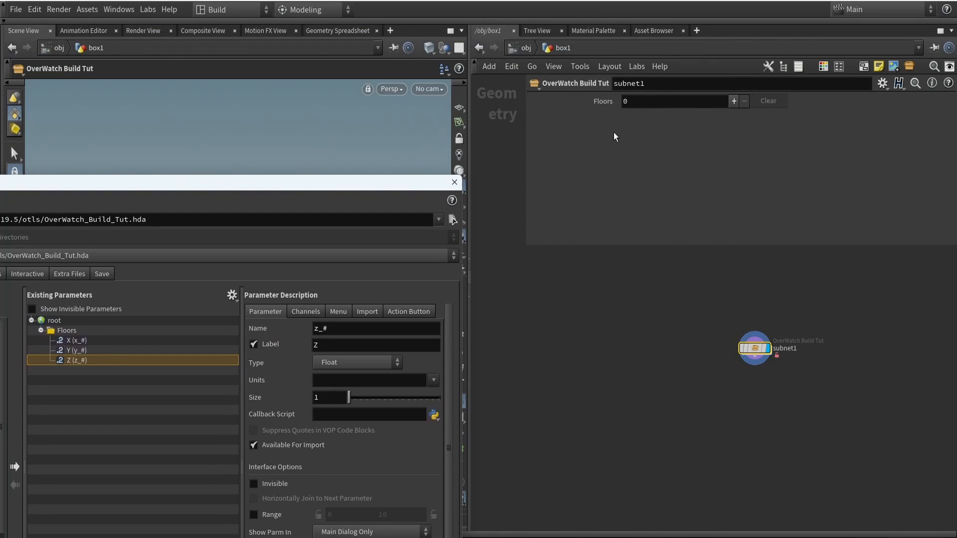
left_click(733, 101)
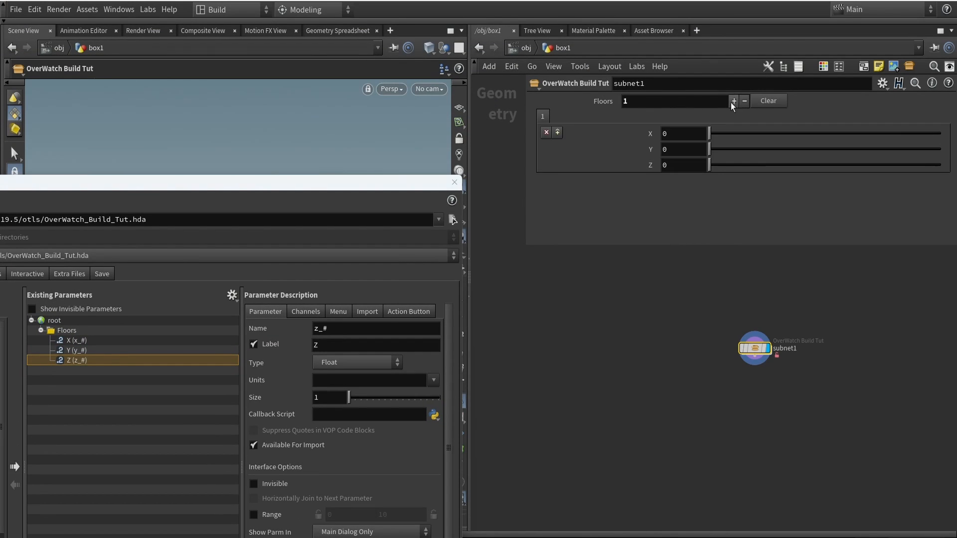
left_click(733, 101)
left_click(733, 101)
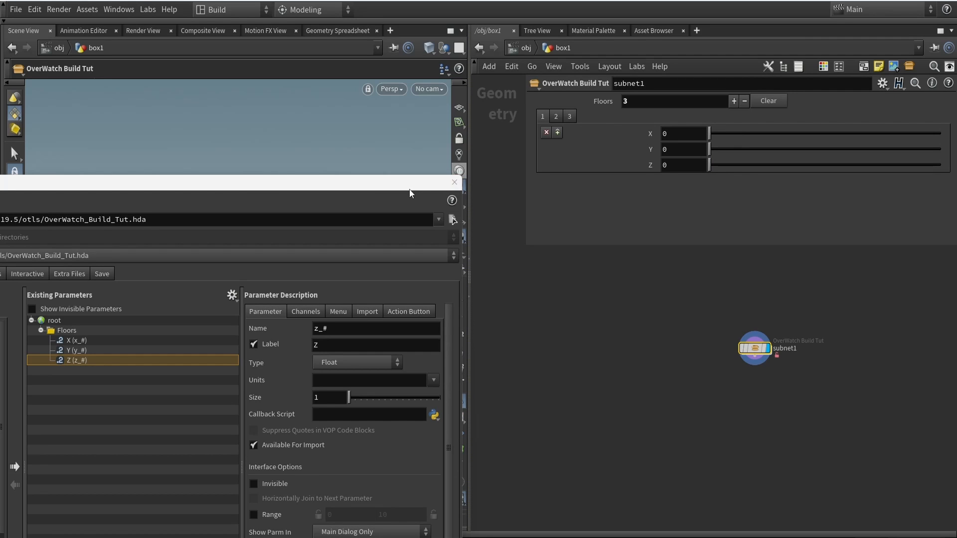
Set the default value of the X parameter to 2 and of the Y parameter to 1.
left_click_drag(410, 191, 435, 64)
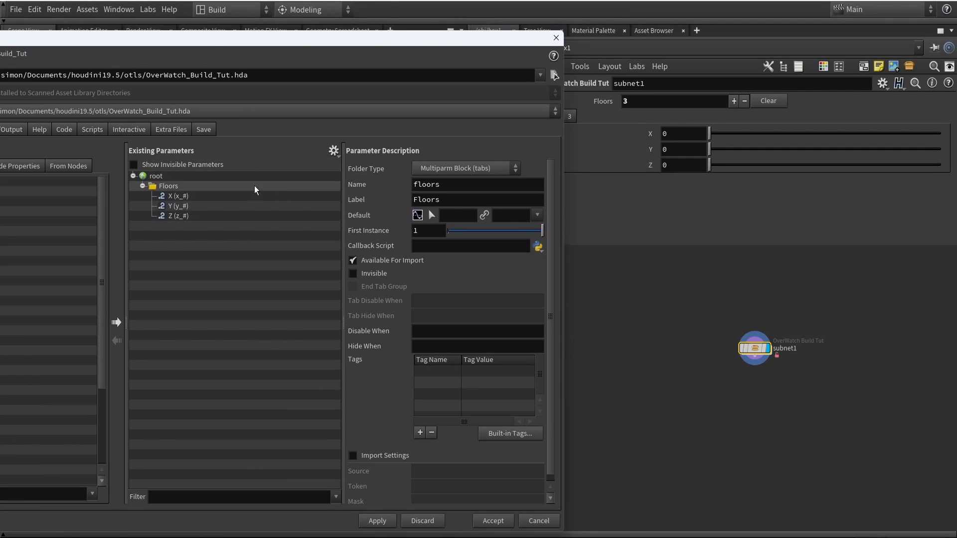
left_click(178, 196)
left_click(407, 168)
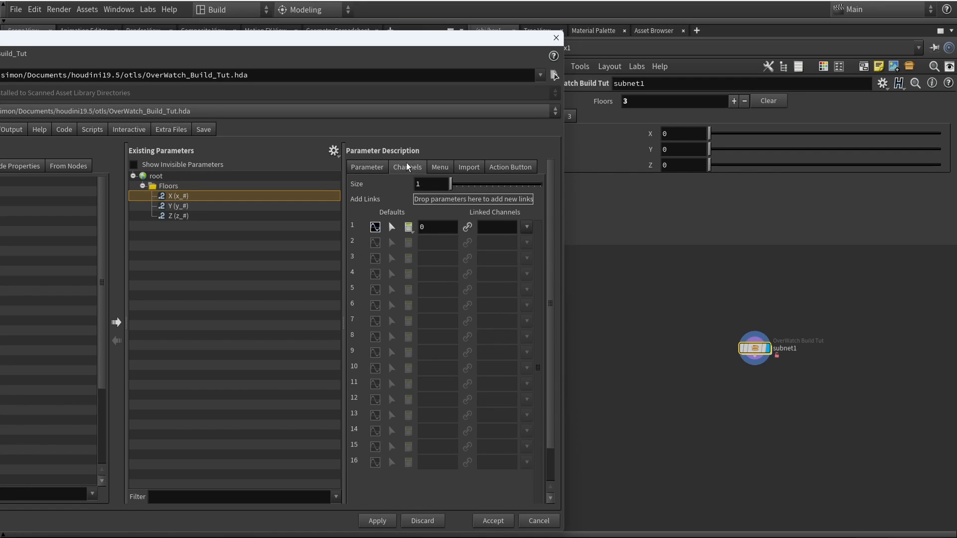
type("1")
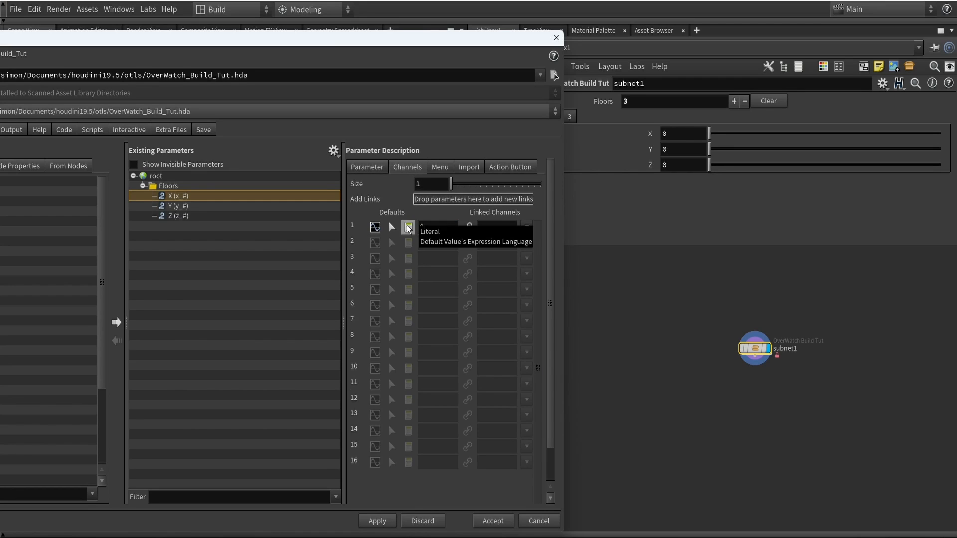
left_click(265, 206)
double_click(438, 226)
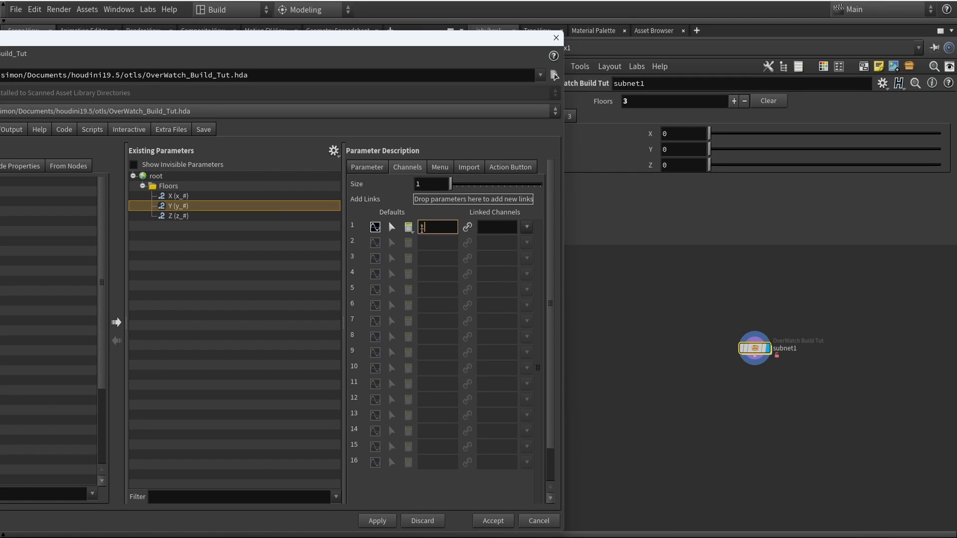
type("1")
Set the default value of the Z parameter to 2 and apply the changed defaults to the asset.
left_click(279, 215)
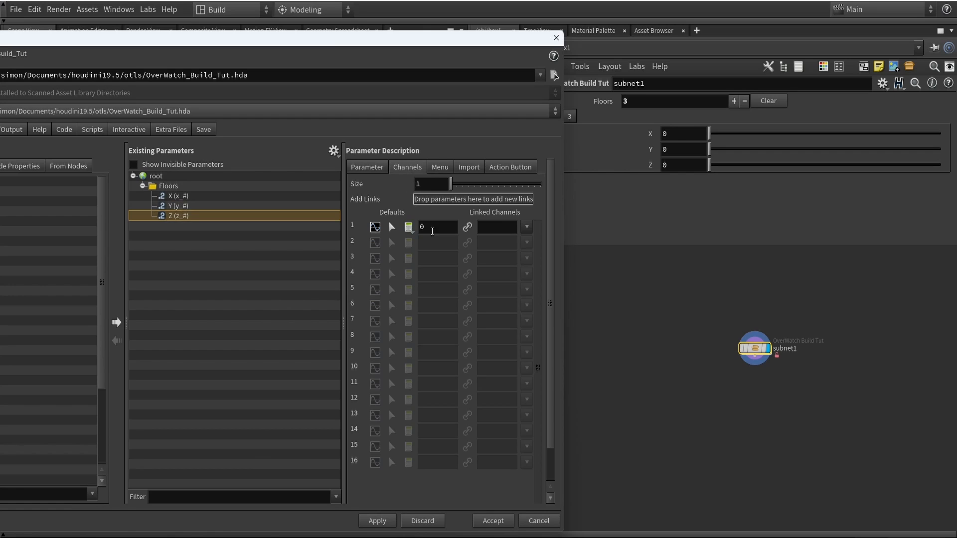
double_click(437, 227)
type("2")
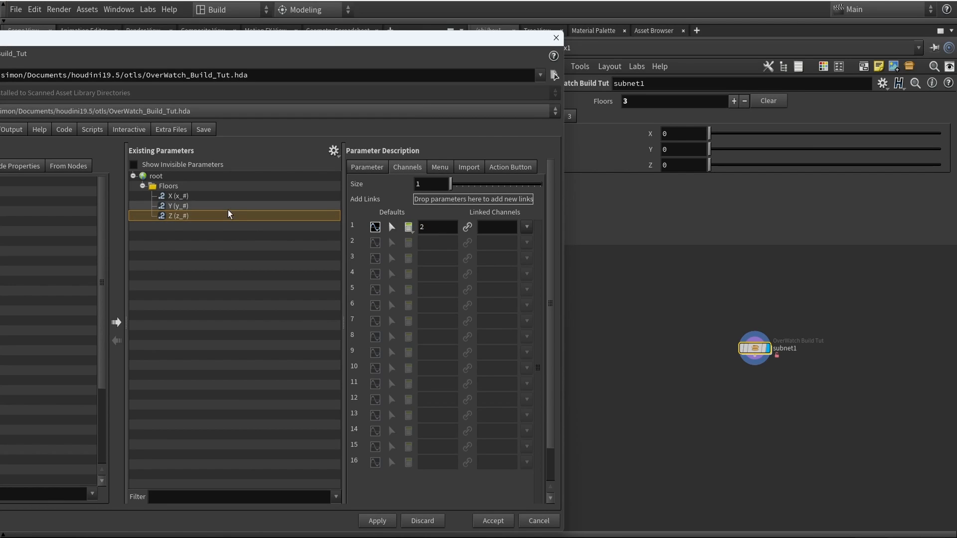
left_click(228, 207)
left_click(229, 198)
left_click(374, 521)
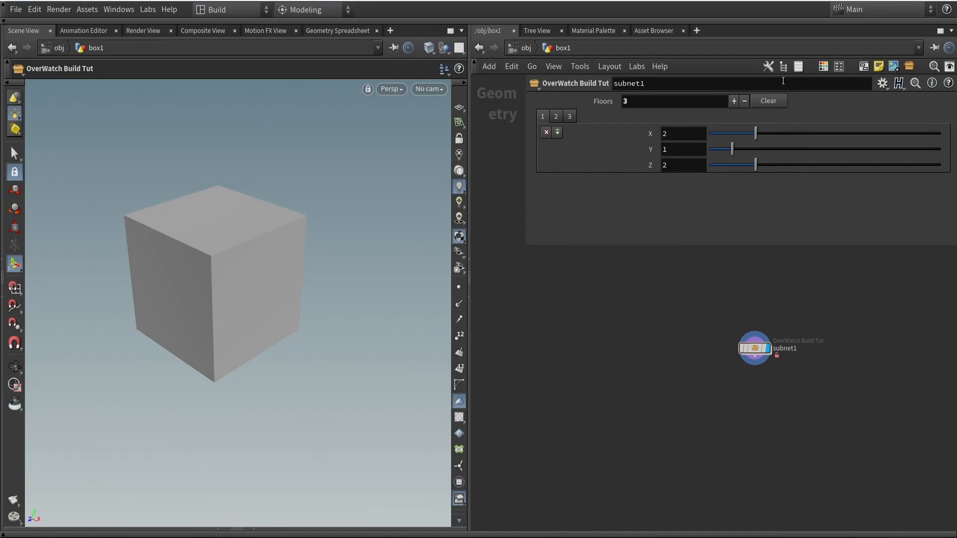
Reduce the asset's Floors count to 1 and open its internal node network.
left_click(744, 101)
left_click(744, 101)
double_click(748, 349)
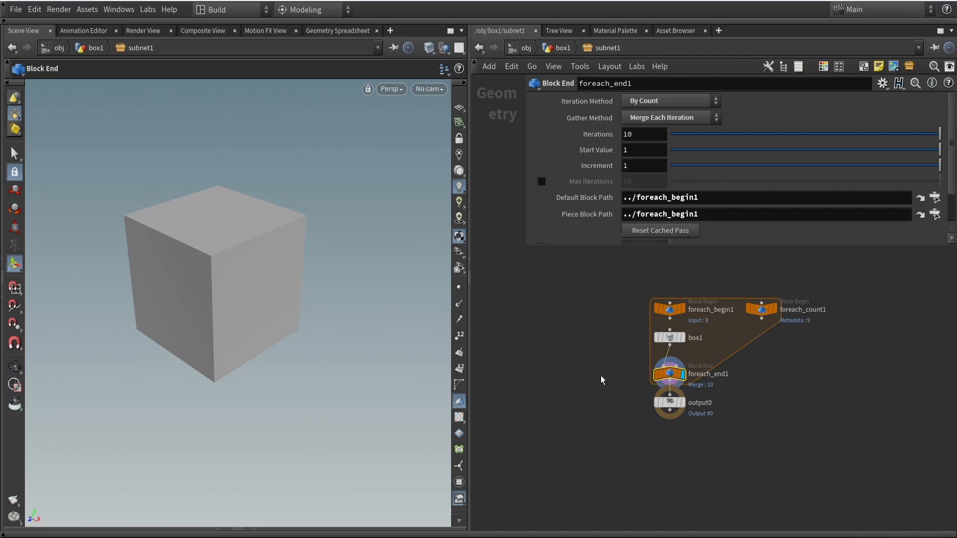
Move foreach_end1 and output0 together well below box1 to make room inside the loop.
left_click_drag(733, 461, 661, 479)
scroll(656, 393, "down", 5)
scroll(647, 439, "up", 4)
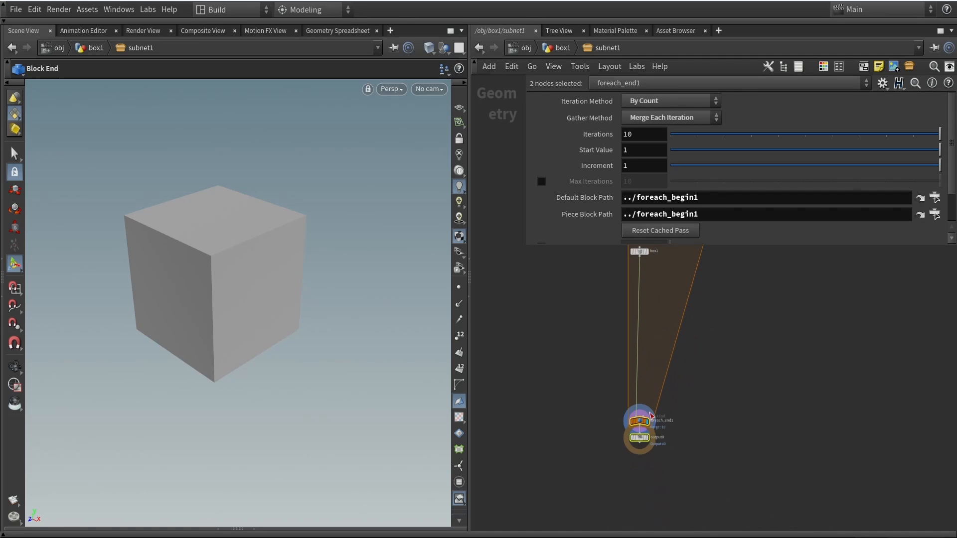
left_click_drag(639, 425, 638, 447)
scroll(643, 430, "up", 3)
Link the Iterations of foreach_end1 to the floor count with the expression ch("../floors") and check its evaluated value.
left_click(679, 400)
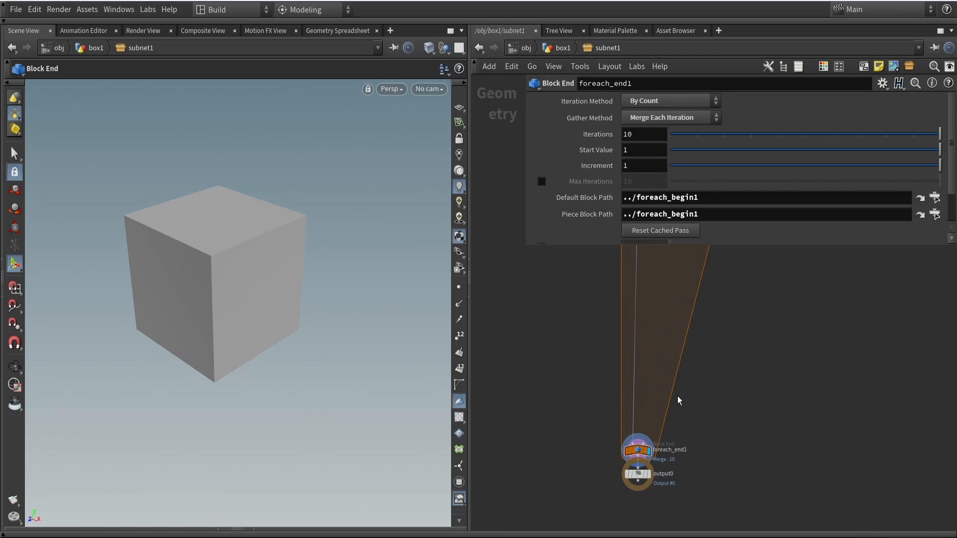
scroll(620, 449, "up", 3)
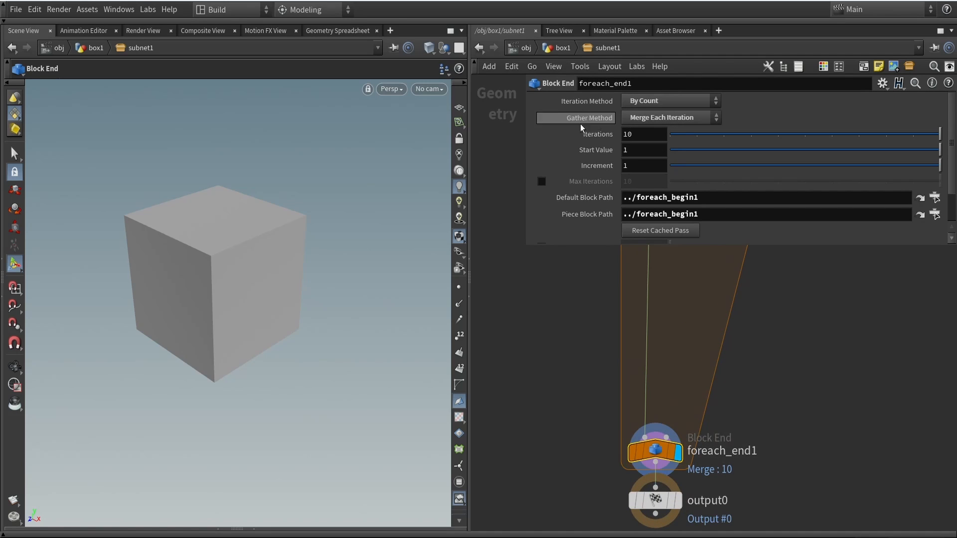
left_click(628, 135)
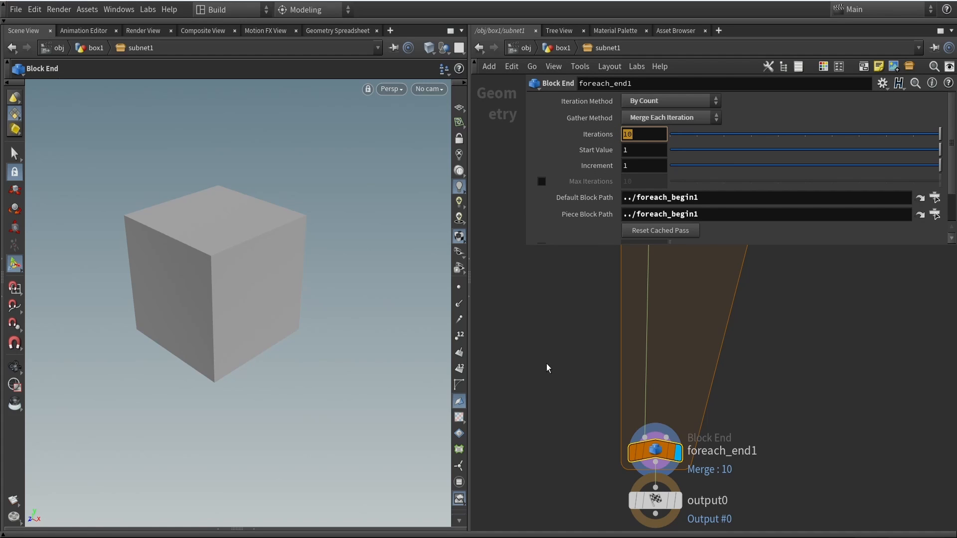
type("ch(\"../")
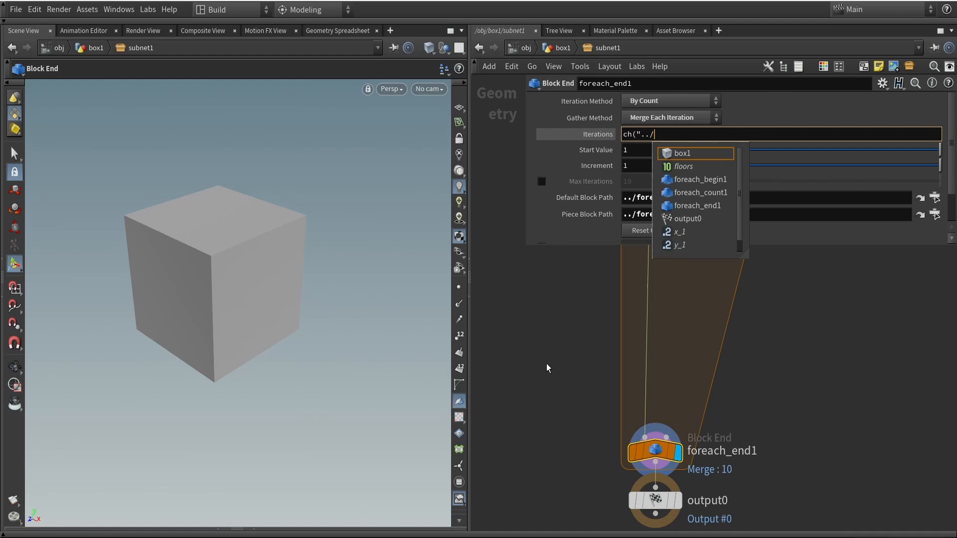
key("Down")
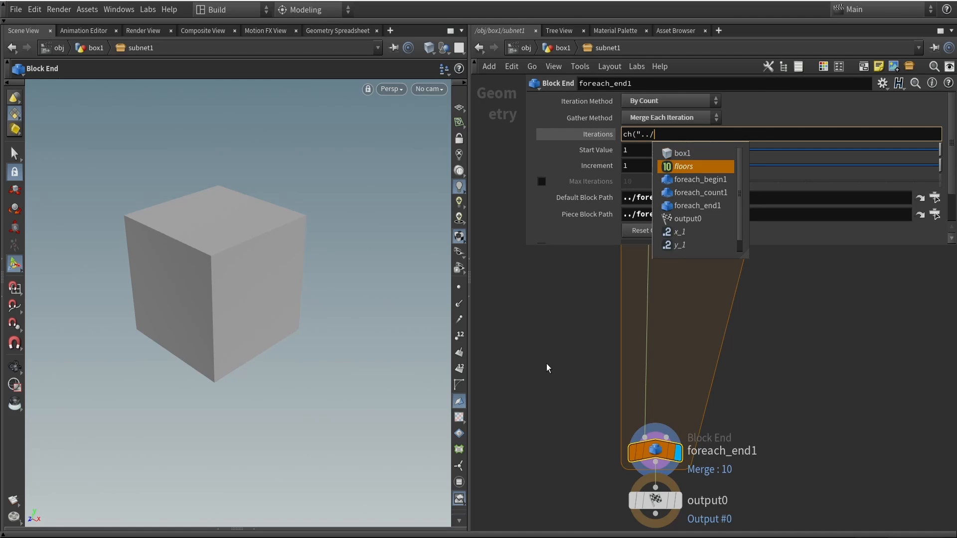
key("Return")
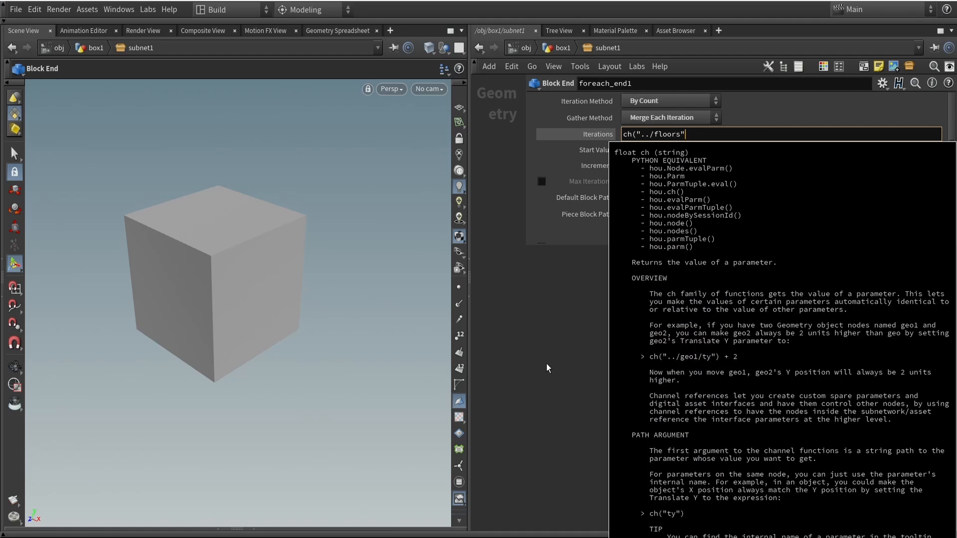
key("Return")
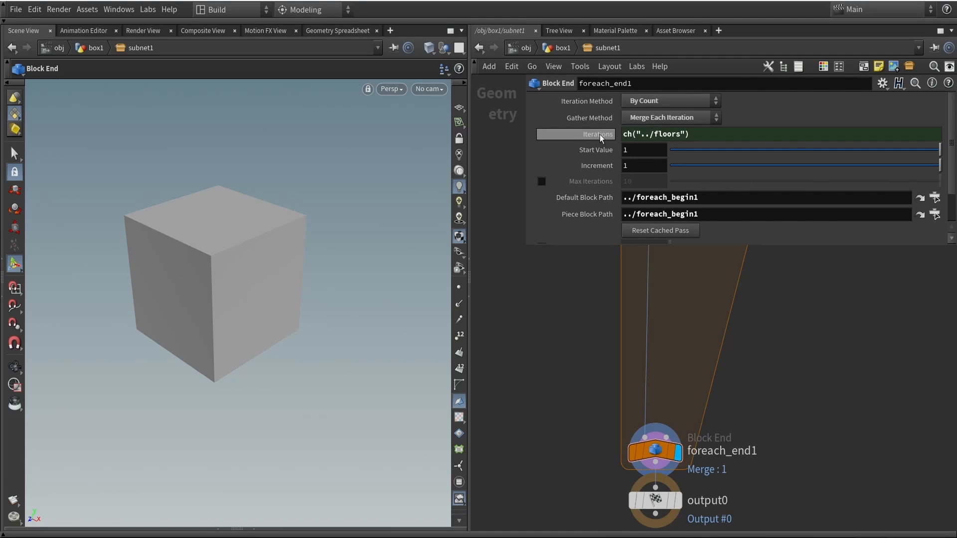
left_click(598, 134)
left_click(598, 134)
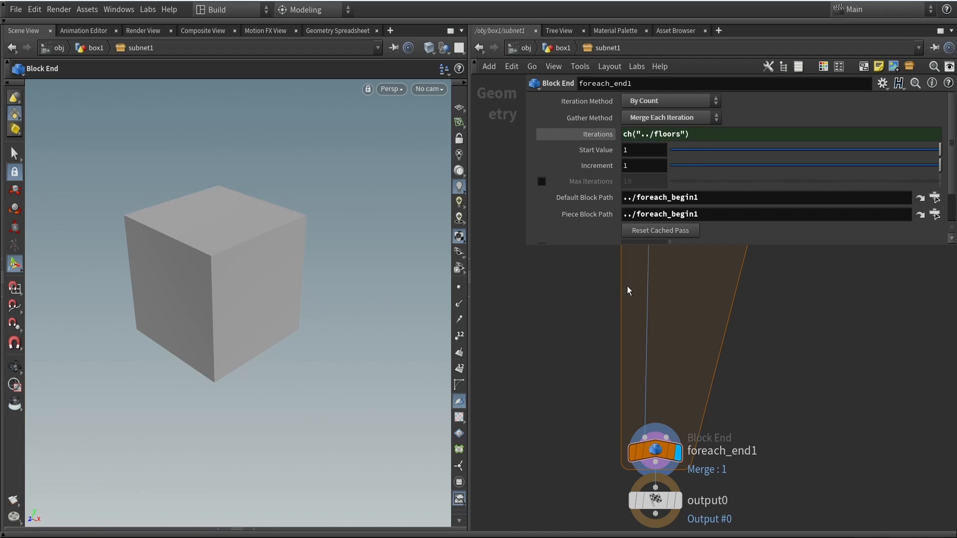
Set the asset's Floors count to 2 and check the evaluated Iterations value of foreach_end1.
left_click(560, 47)
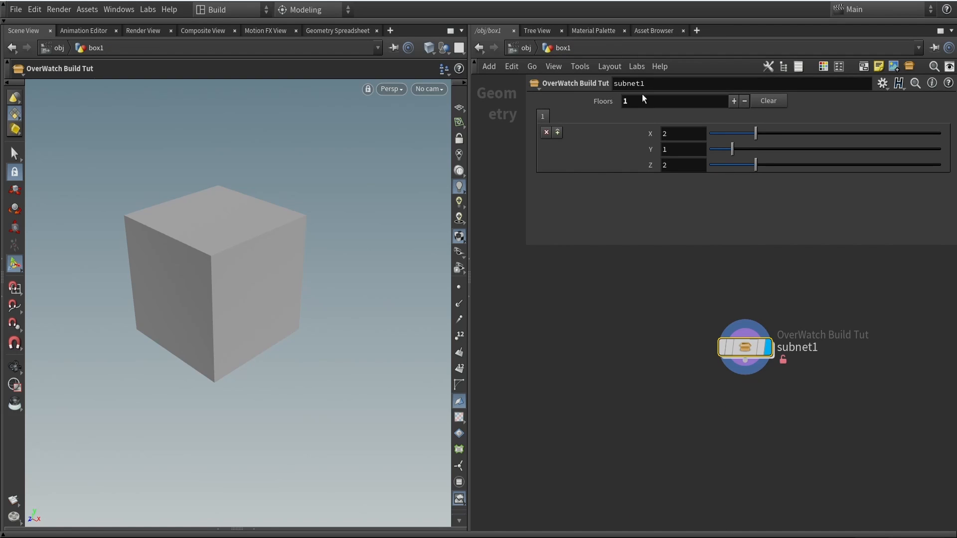
left_click(734, 101)
double_click(752, 321)
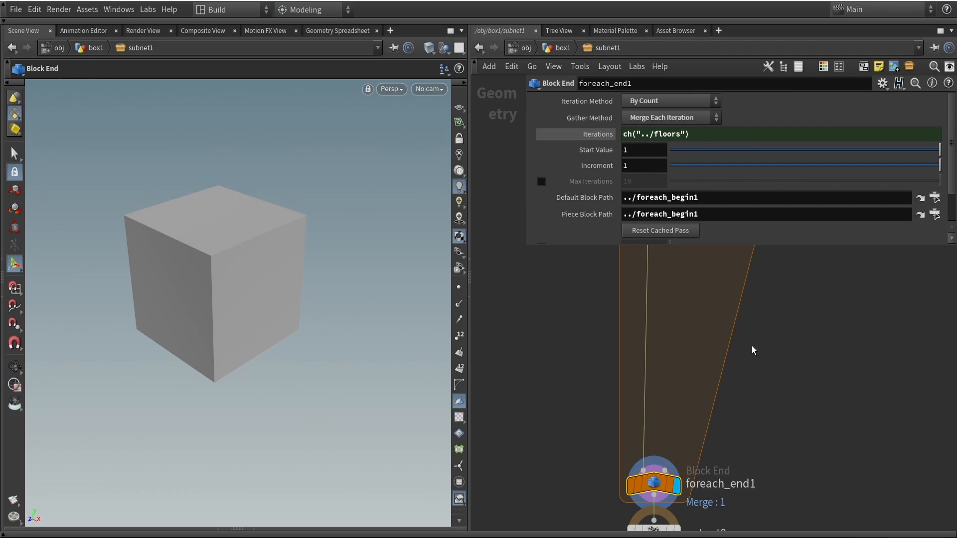
left_click(603, 138)
left_click(603, 139)
Move box1 lower inside the loop, away from the begin nodes, and select it.
middle_click_drag(569, 342, 572, 429)
scroll(572, 435, "down", 5)
middle_click_drag(582, 358, 600, 406)
scroll(617, 319, "up", 3)
left_click_drag(627, 302, 628, 400)
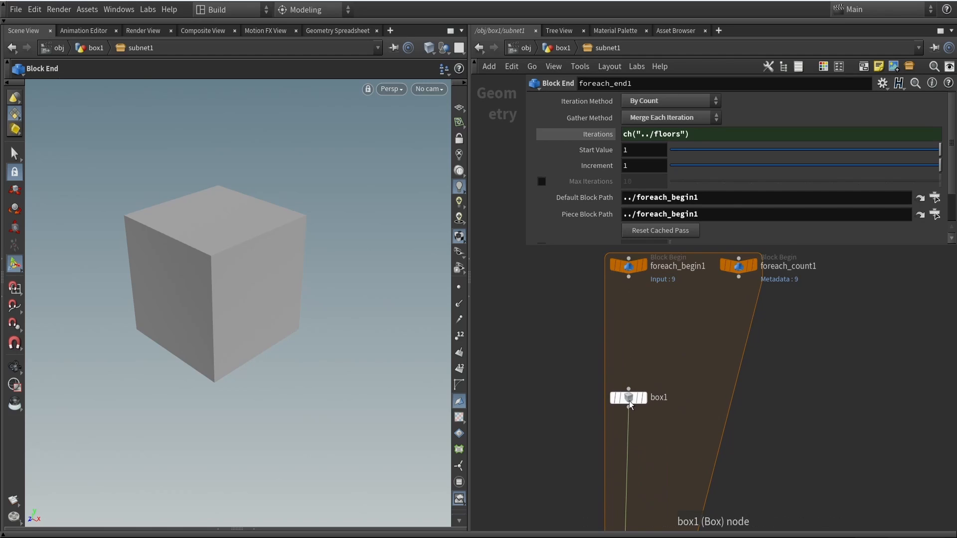
scroll(629, 403, "up", 1)
left_click(630, 404)
left_click_drag(573, 348, 614, 447)
Review the per-floor X, Y and Z parameters on the asset and return to its internal network.
left_click(552, 47)
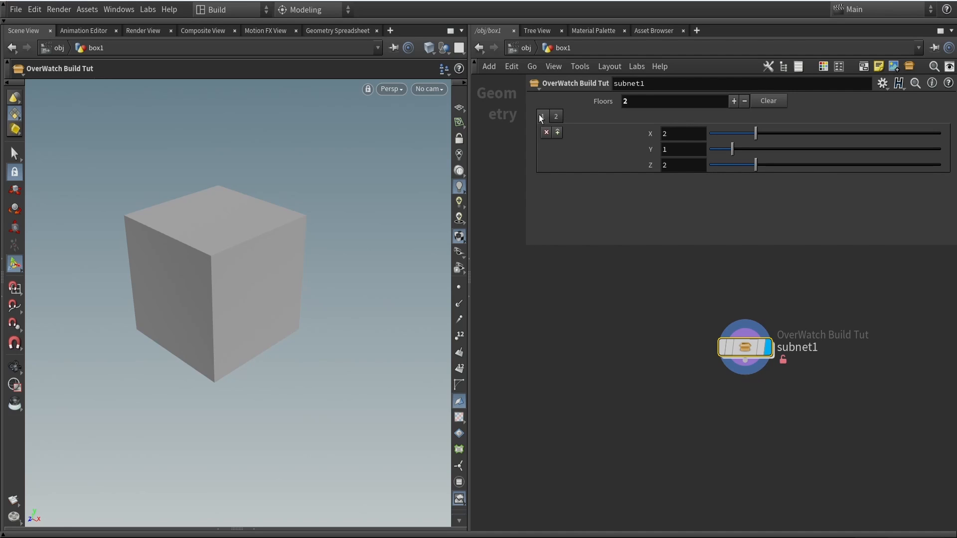
double_click(746, 349)
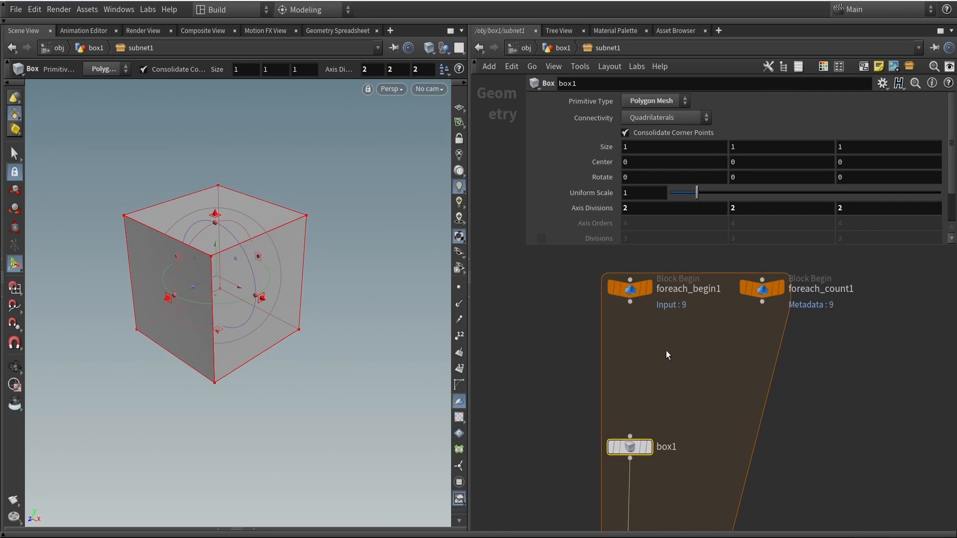
middle_click_drag(665, 352, 717, 342)
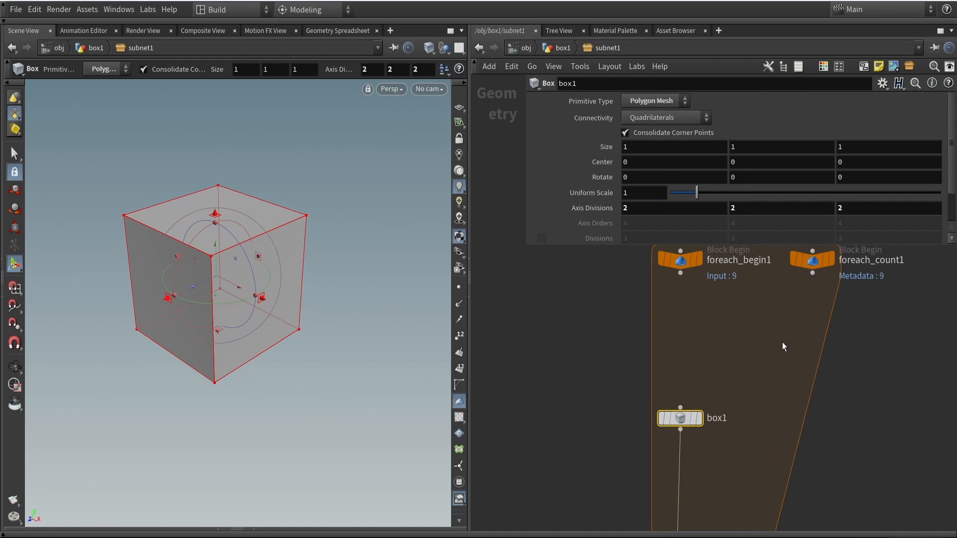
middle_click_drag(799, 315, 794, 353)
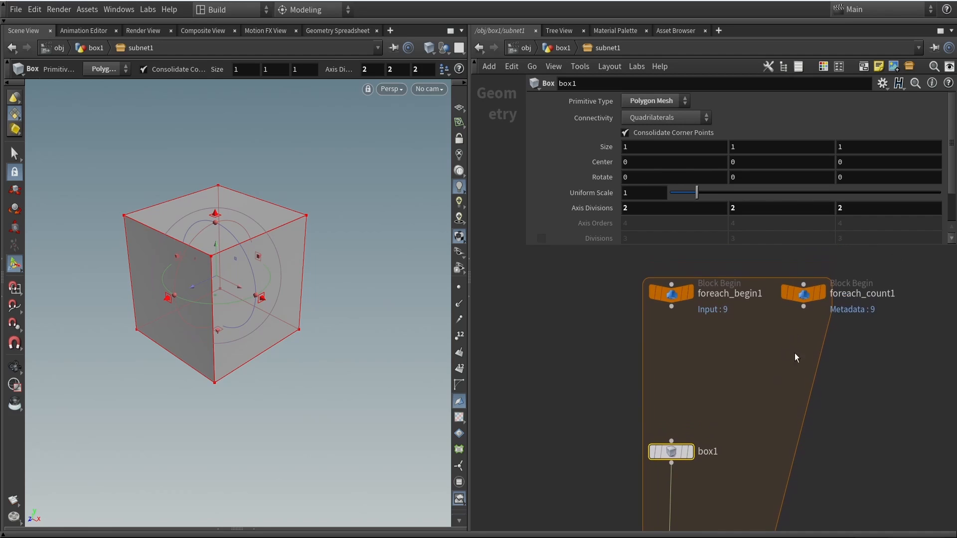
Examine the detail attributes offered by the foreach_count1 node and reselect box1.
left_click_drag(873, 352, 758, 265)
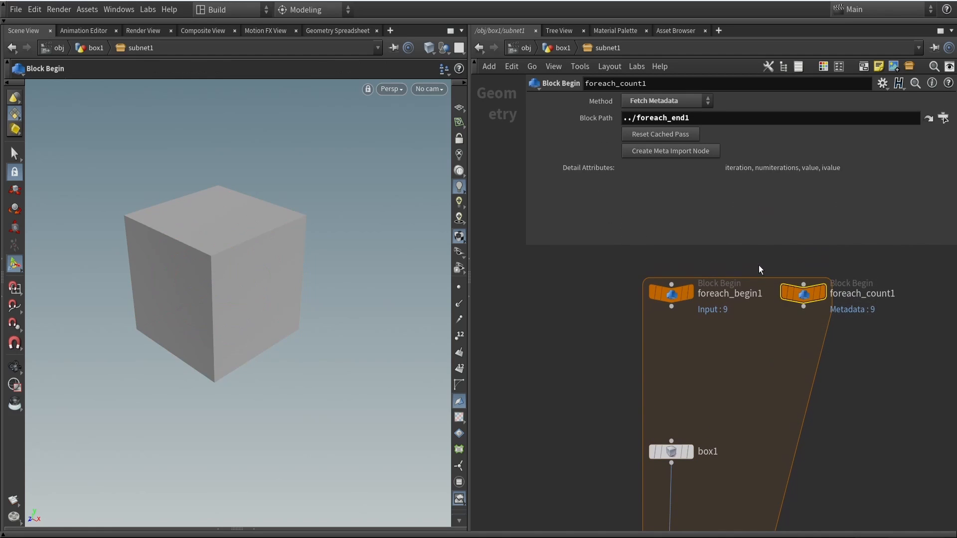
middle_click_drag(757, 279, 717, 310)
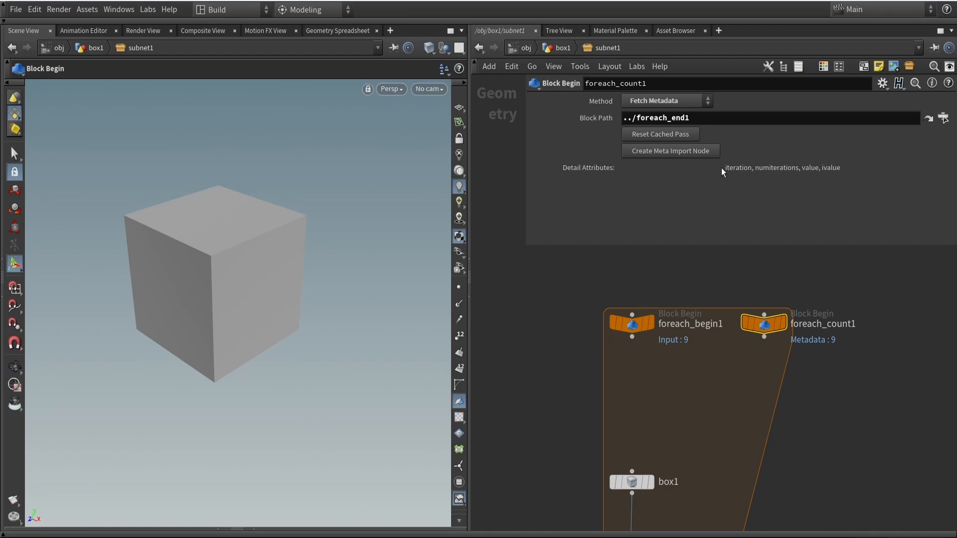
middle_click_drag(710, 406, 722, 344)
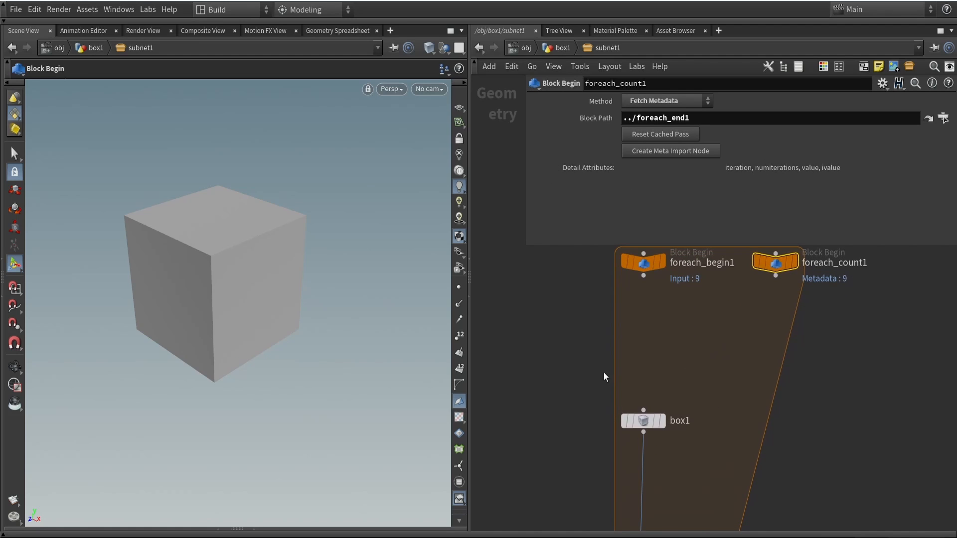
left_click_drag(573, 355, 700, 466)
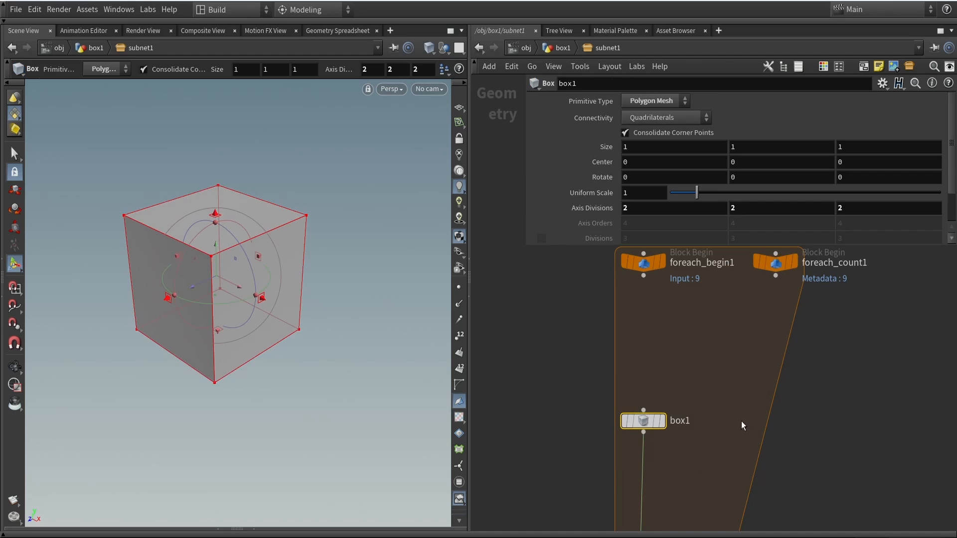
Add a spare input to box1 and link it to the foreach_count1 node.
left_click(882, 83)
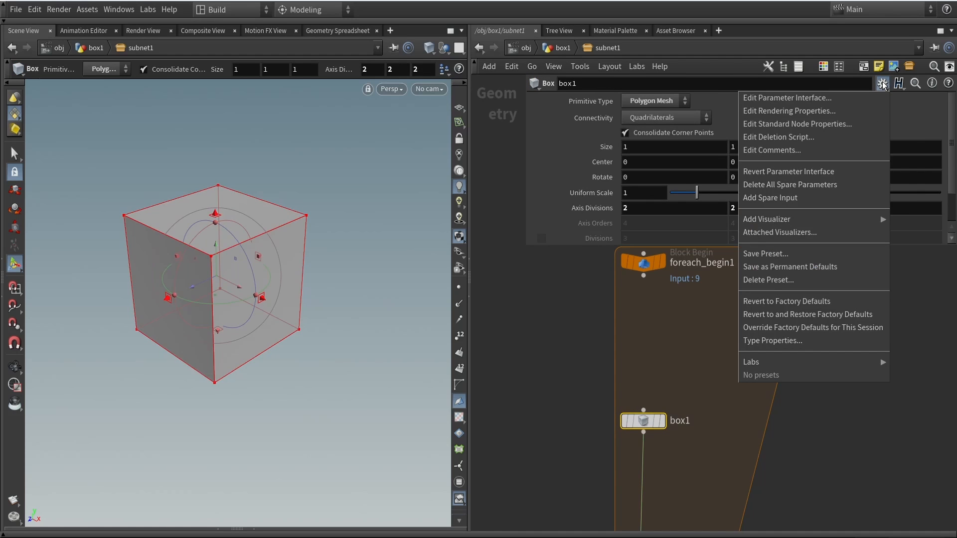
left_click(773, 201)
scroll(742, 193, "down", 2)
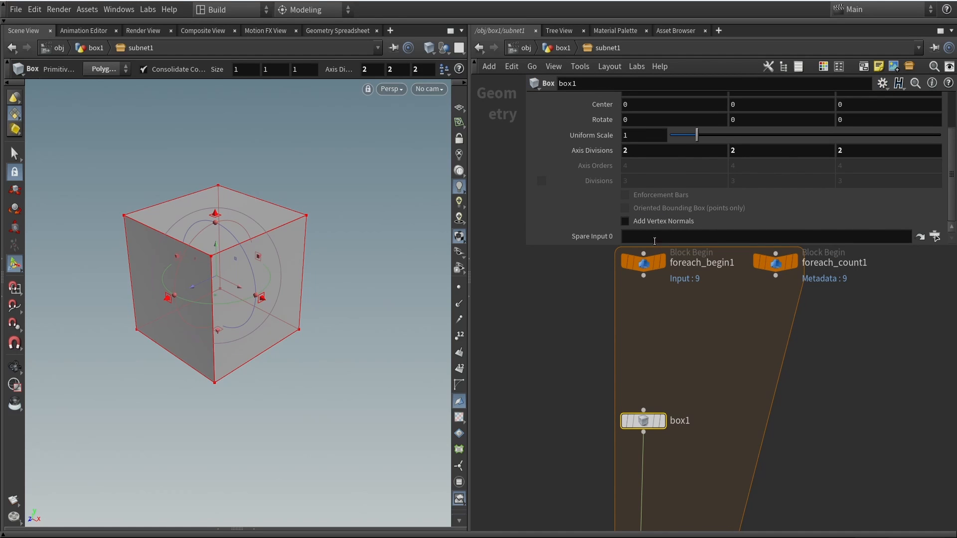
left_click_drag(774, 264, 552, 356)
scroll(573, 427, "up", 5)
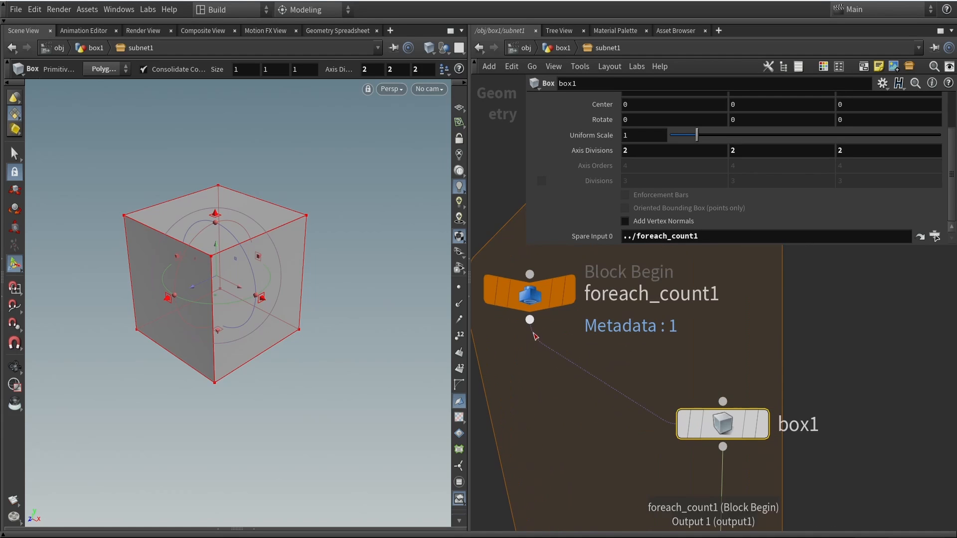
scroll(648, 425, "down", 4)
scroll(653, 423, "up", 2)
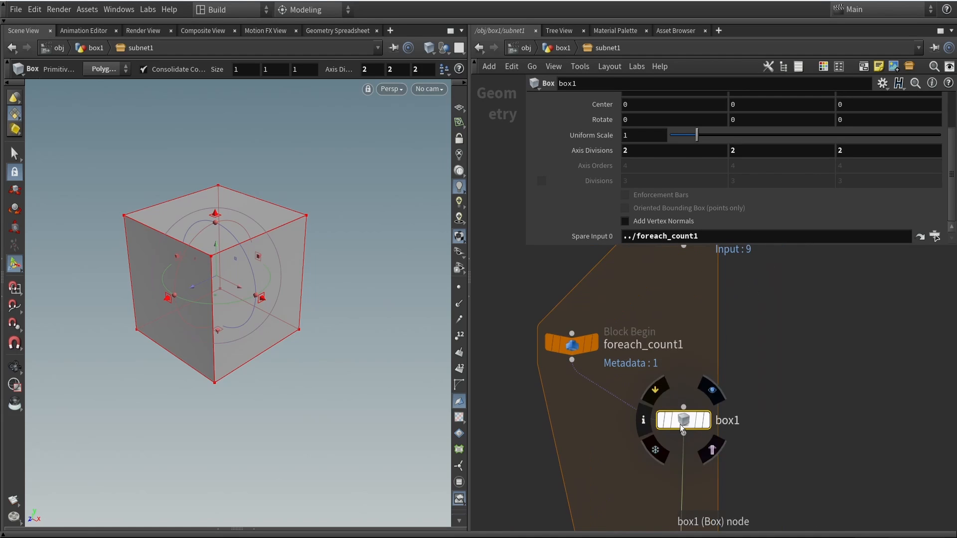
left_click_drag(527, 245, 481, 320)
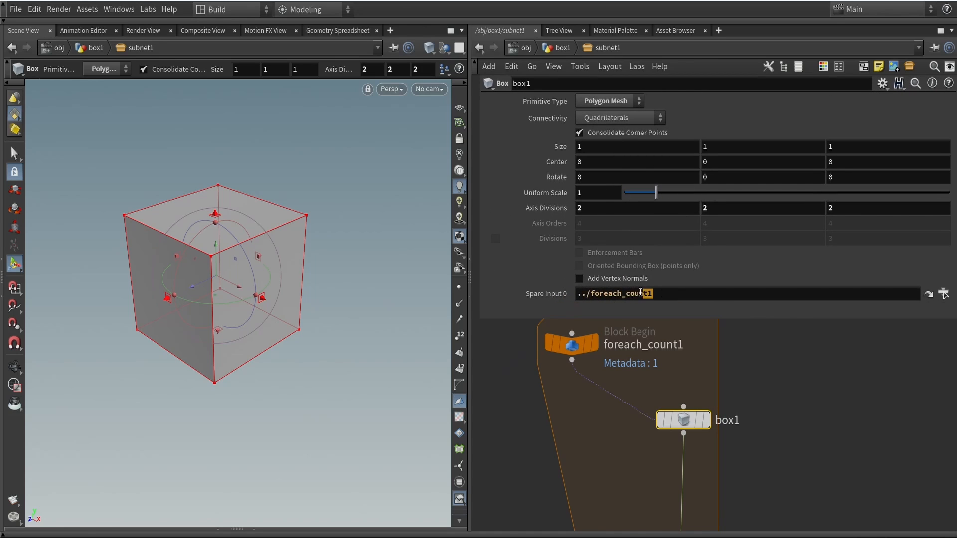
left_click(593, 429)
scroll(593, 429, "down", 2)
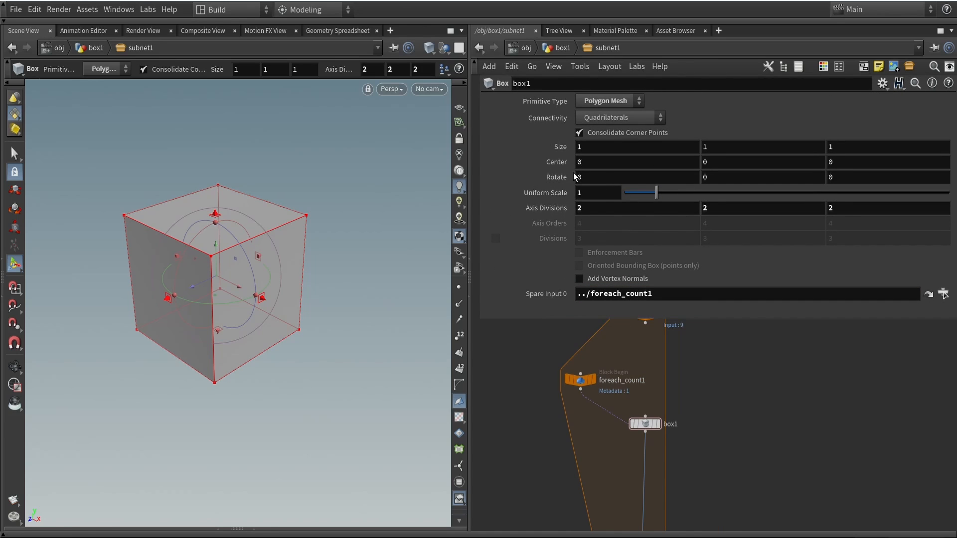
left_click(588, 148)
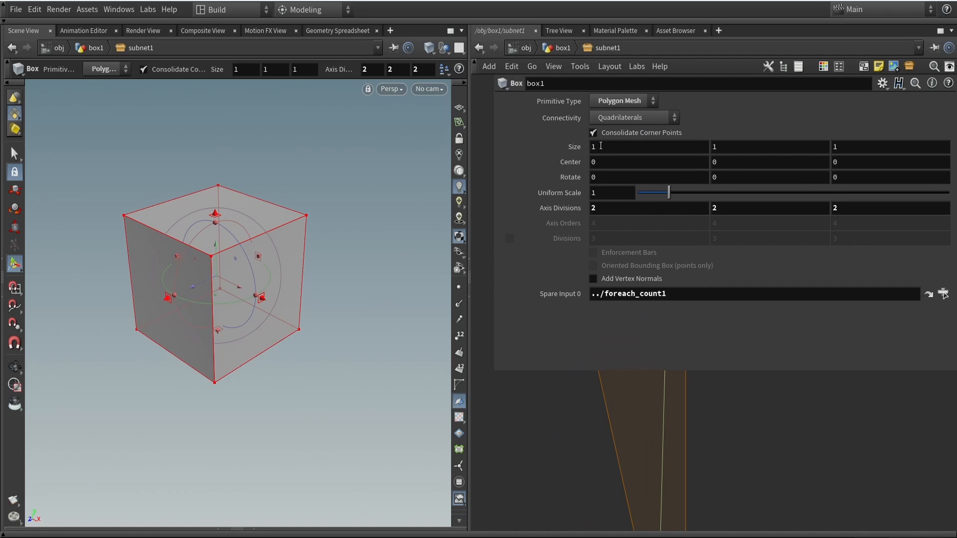
key("BackSpace")
type("ch(")
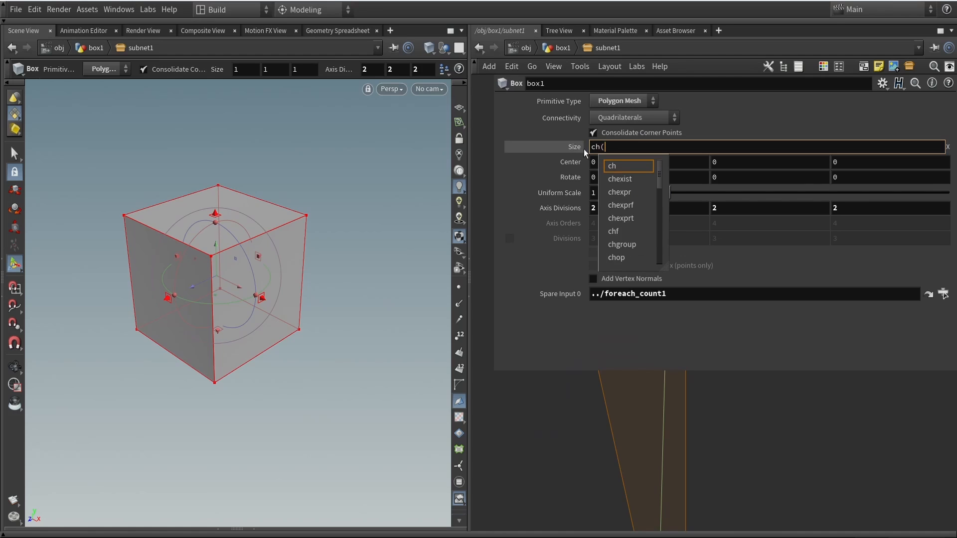
type("\"../x")
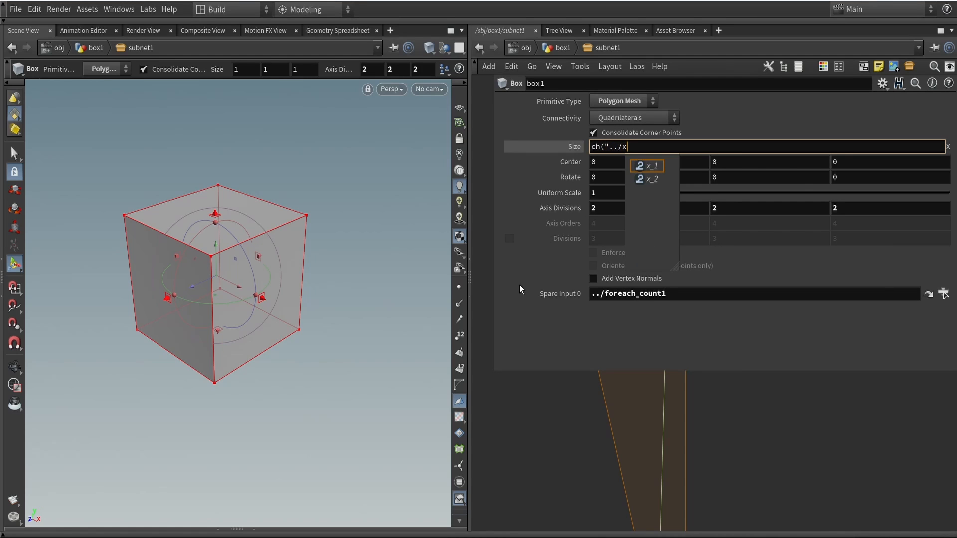
key("Left")
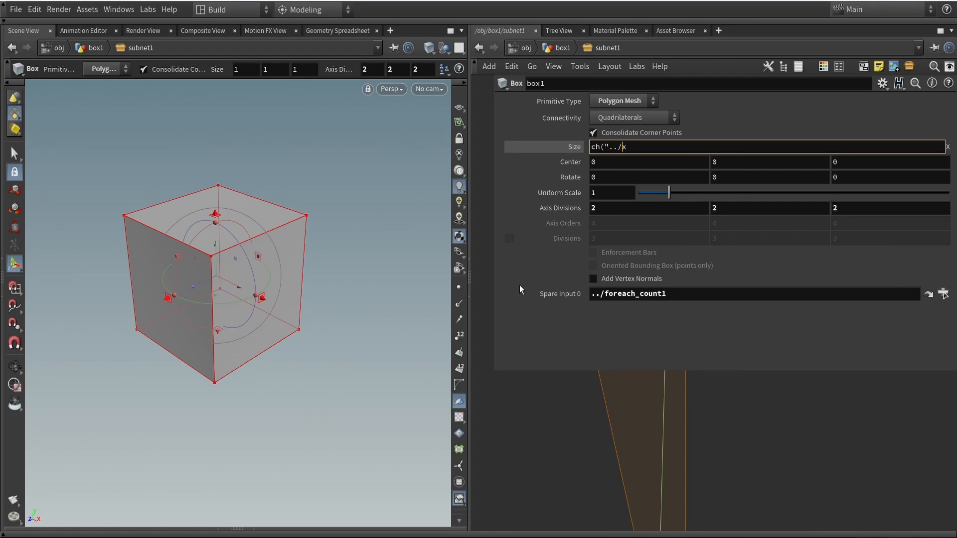
type("_")
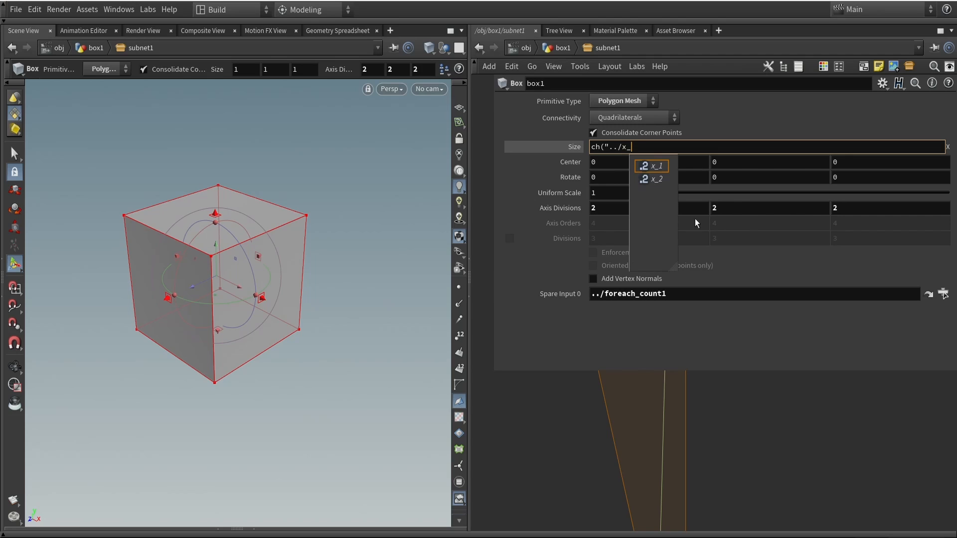
key("Down")
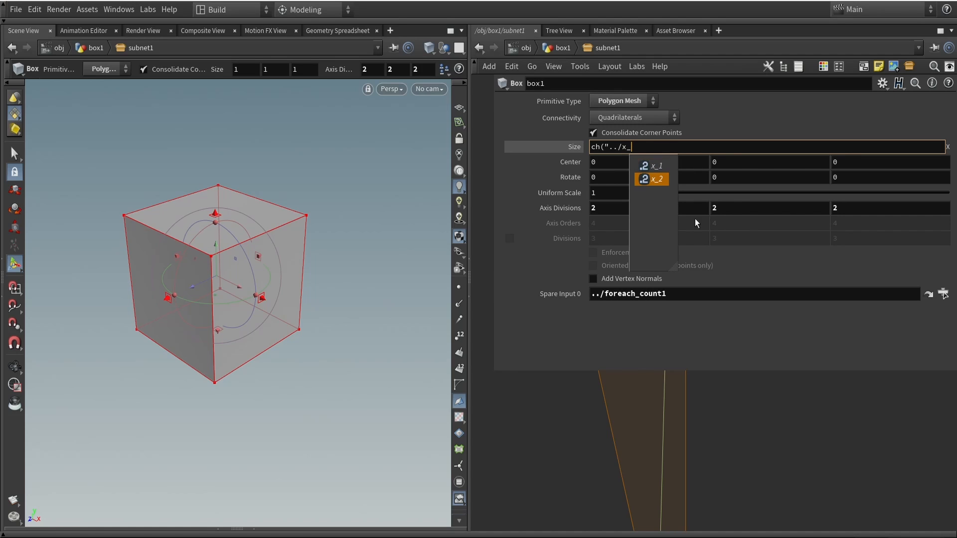
key("Up")
key("Down")
key("Up")
key("Down")
key("Up")
key("Down")
Write the expression ch( strcat( "../x_" , detail(-1,"iteration",0)+1)) in the empty sticky note.
scroll(611, 451, "down", 5)
middle_click_drag(673, 414, 705, 481)
scroll(706, 474, "up", 4)
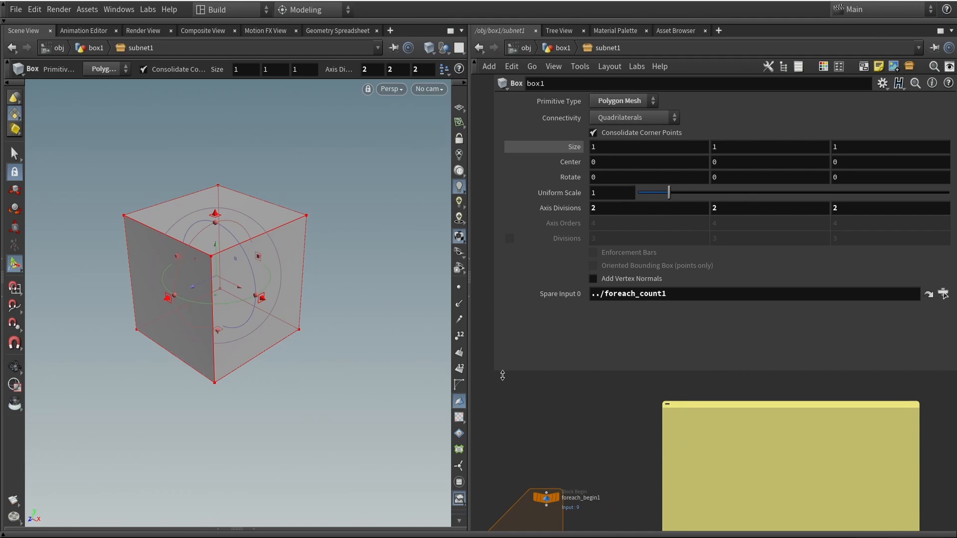
left_click_drag(500, 372, 500, 148)
middle_click_drag(747, 328, 688, 147)
scroll(706, 238, "up", 4)
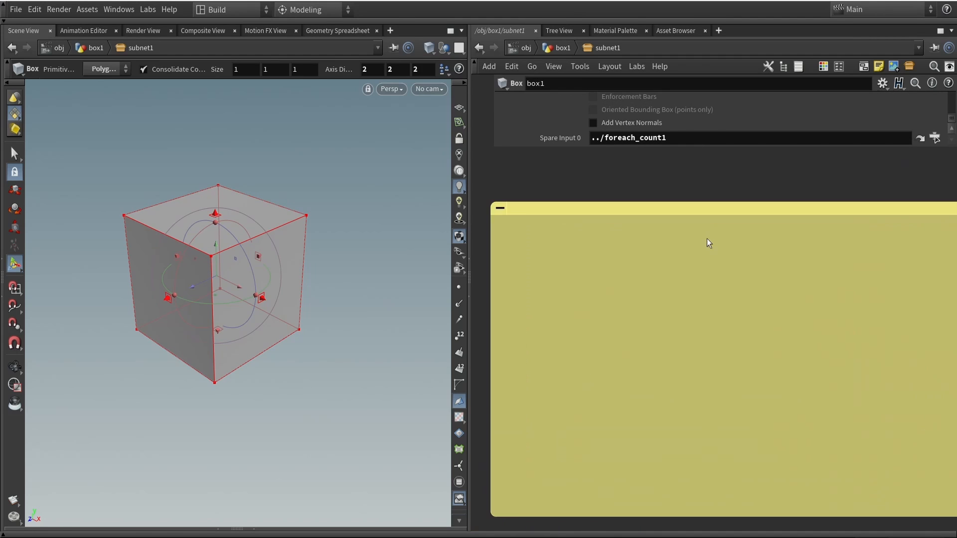
scroll(706, 239, "down", 2)
middle_click_drag(746, 267, 706, 259)
left_click(708, 263)
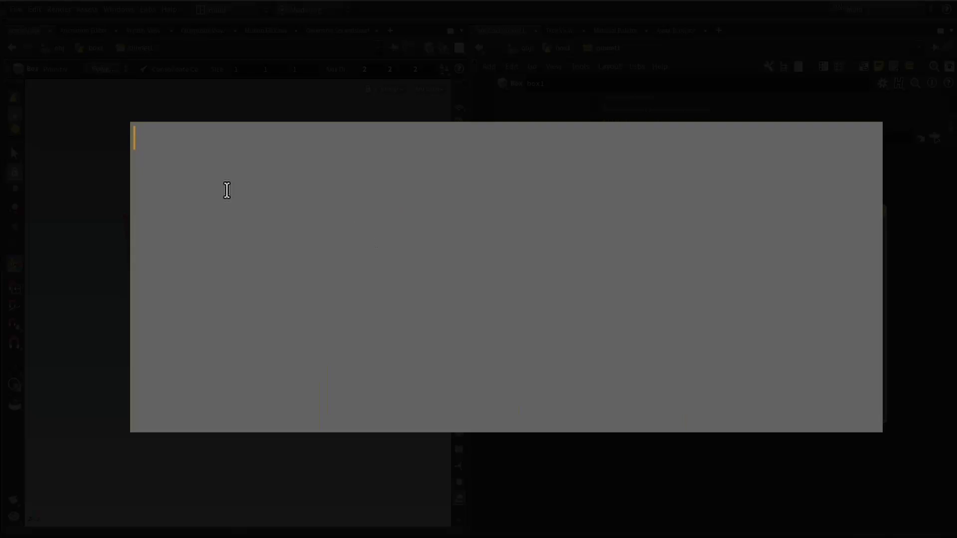
type("ch(")
type("strcat")
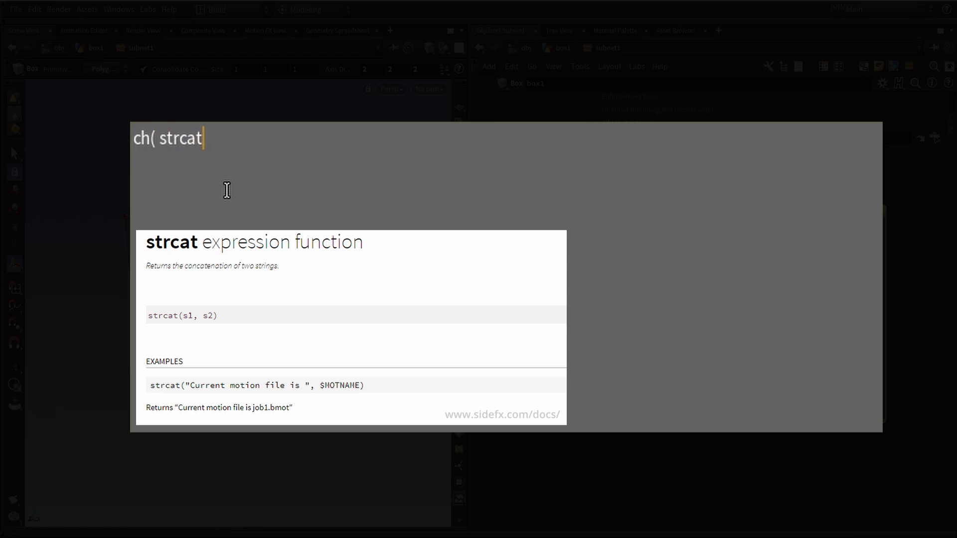
type("( \"../x_")
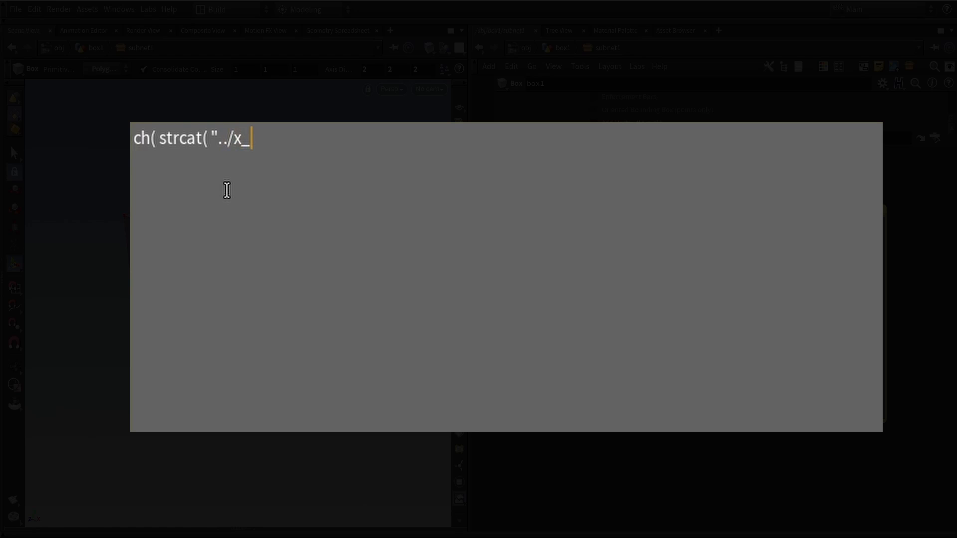
type("\" , detail(-1")
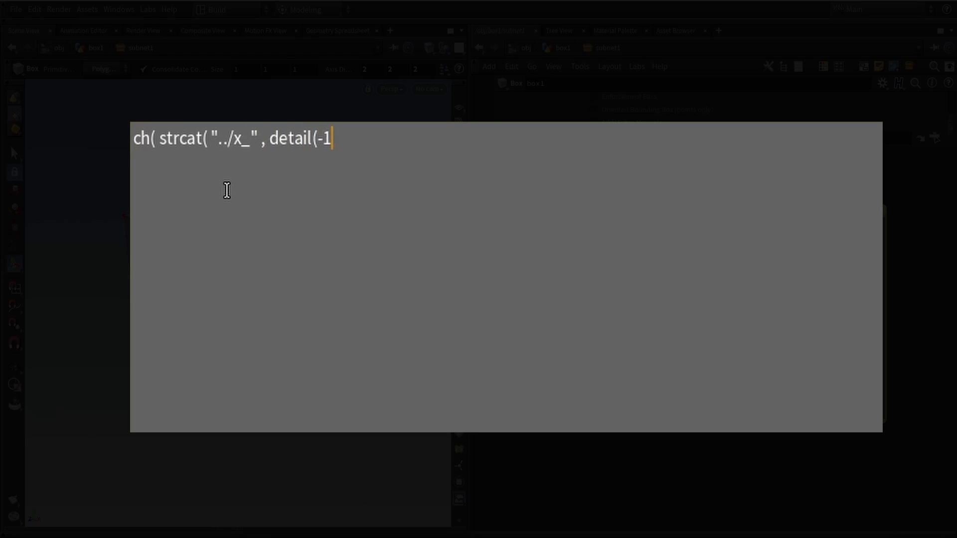
type(",\"iteration")
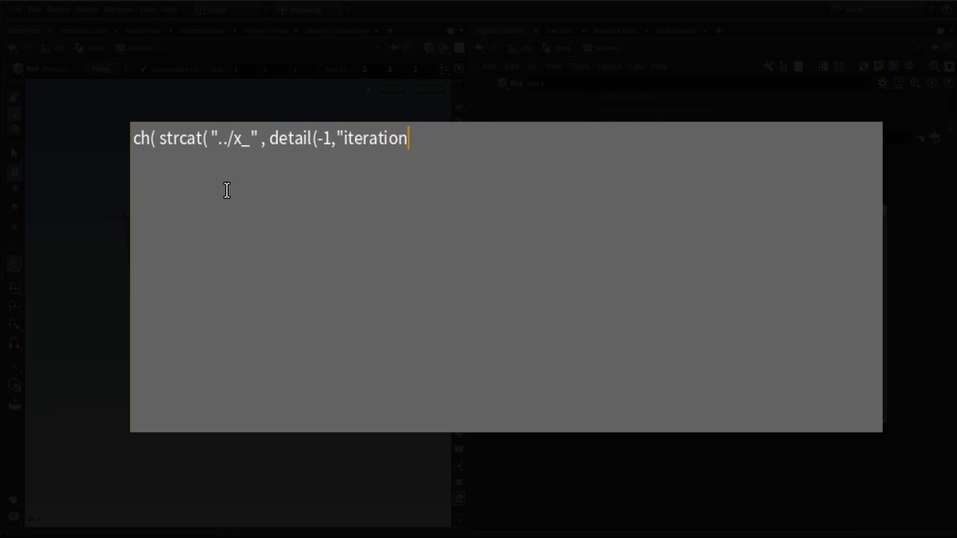
type("\",0)")
type("+1")
type("))")
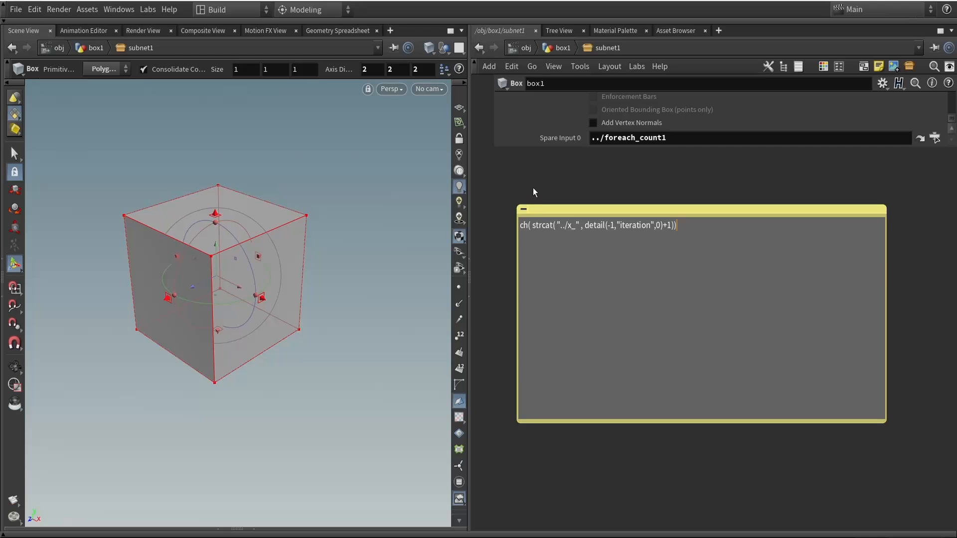
Copy the sticky note's expression into the X size of box1.
left_click_drag(701, 253, 507, 226)
key("ctrl+c")
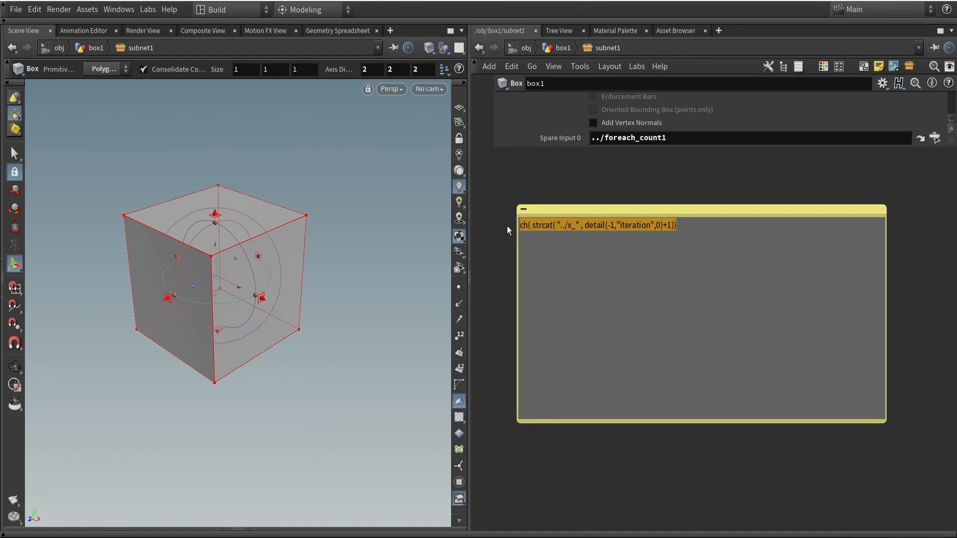
left_click(491, 259)
middle_click_drag(491, 258, 641, 228)
scroll(642, 227, "down", 5)
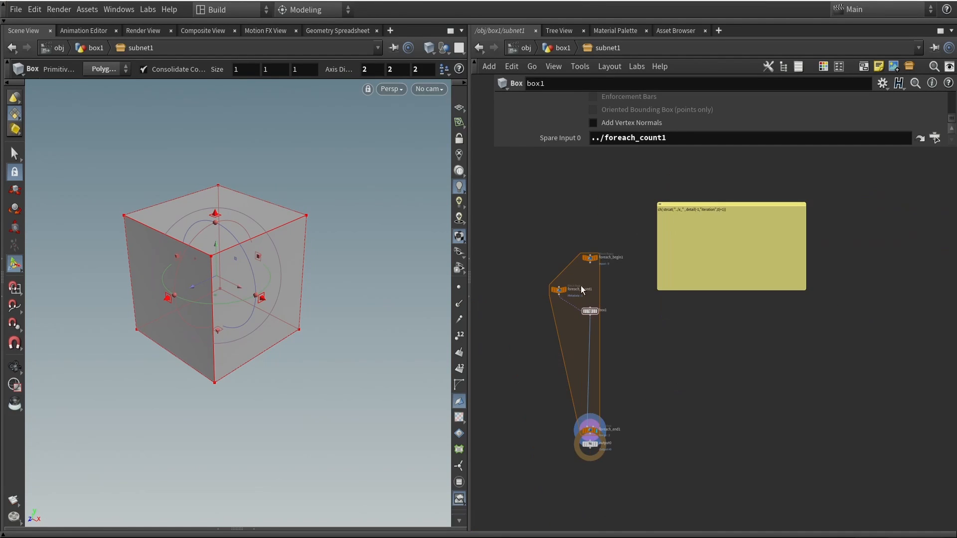
scroll(560, 302, "up", 6)
left_click_drag(611, 371, 741, 272)
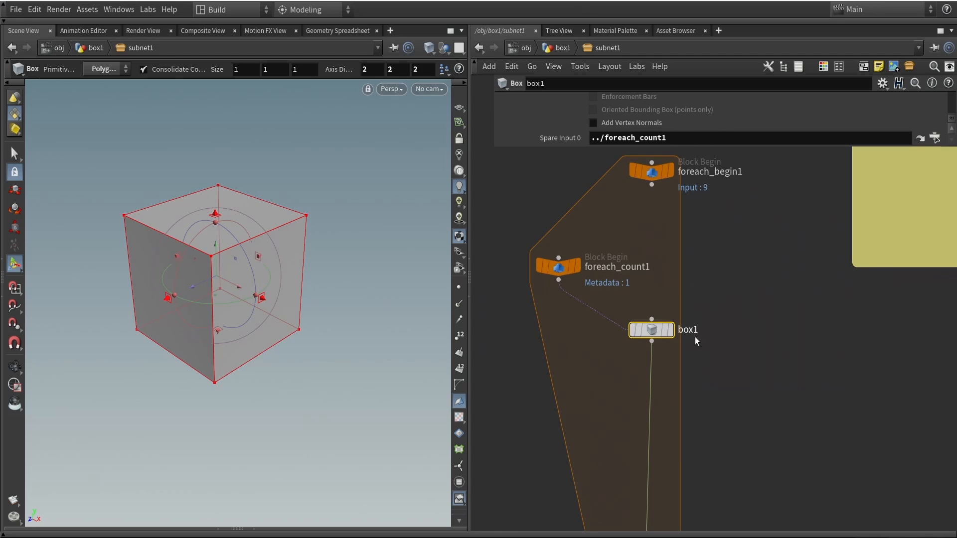
left_click_drag(488, 156, 478, 359)
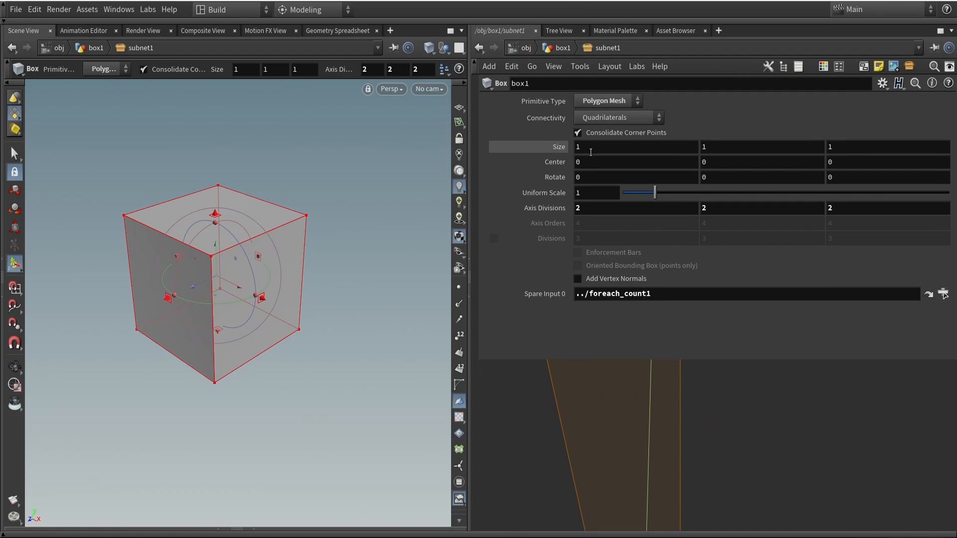
left_click(558, 147)
key("ctrl+v")
key("Return")
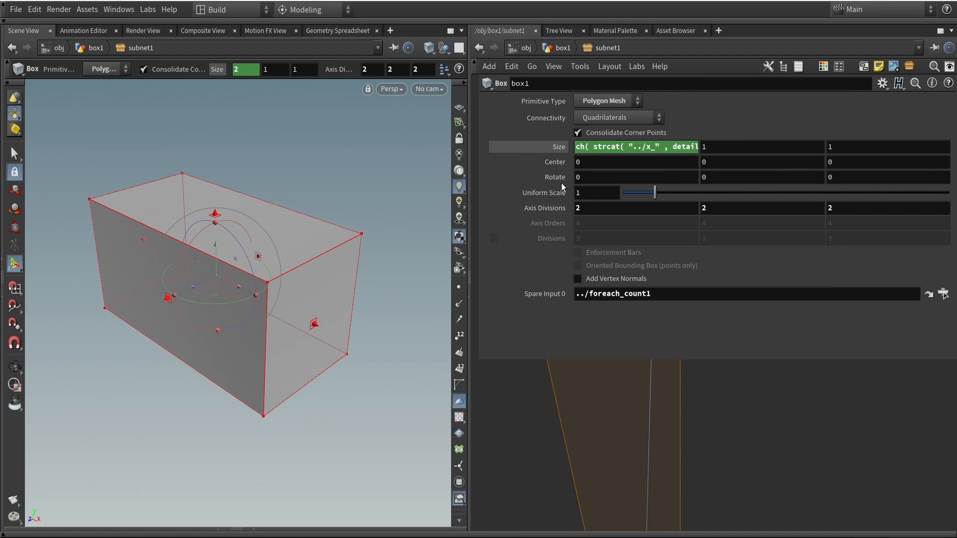
Check the evaluated X size of box1 and review the strcat and detail functions in its expression.
left_click(557, 147)
middle_click_drag(595, 412, 616, 519)
middle_click_drag(611, 451, 587, 475)
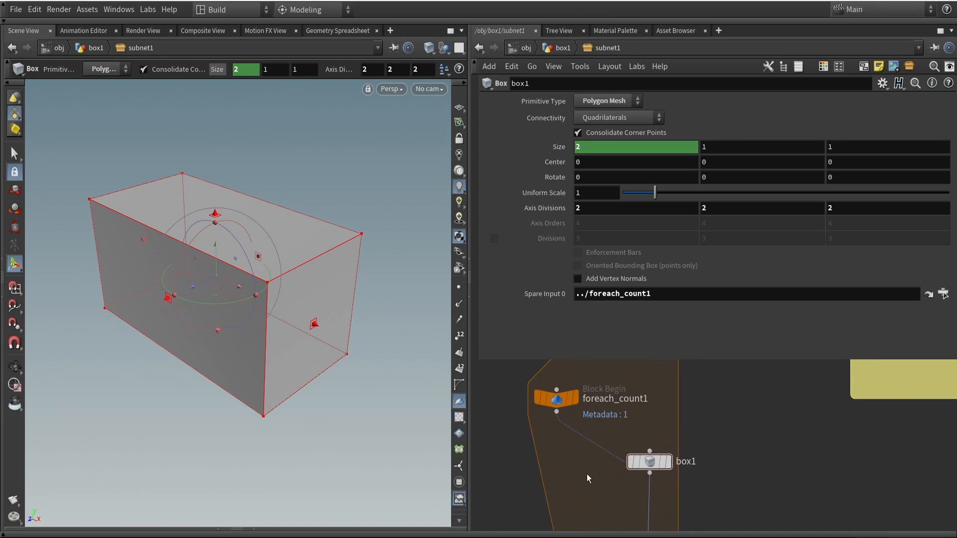
left_click(558, 147)
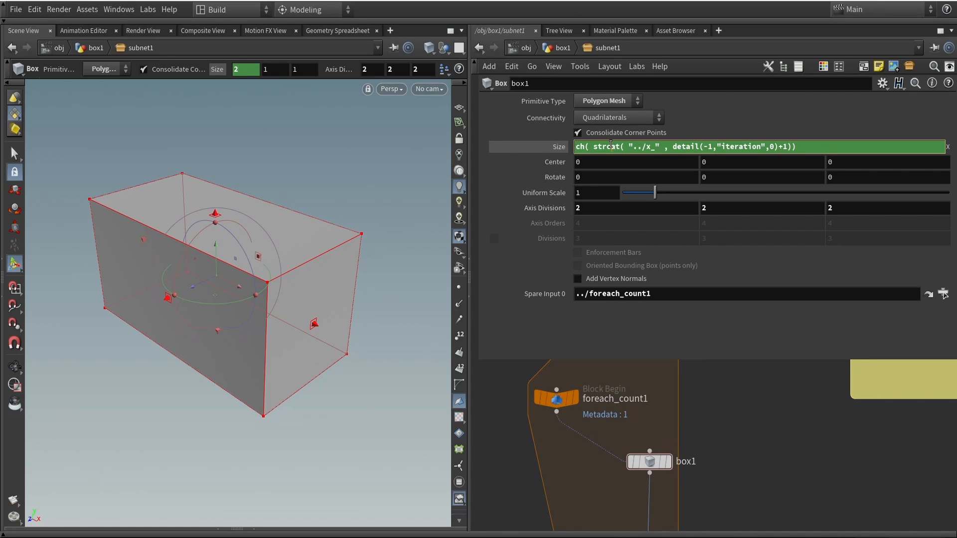
double_click(587, 146)
left_click_drag(642, 147, 779, 145)
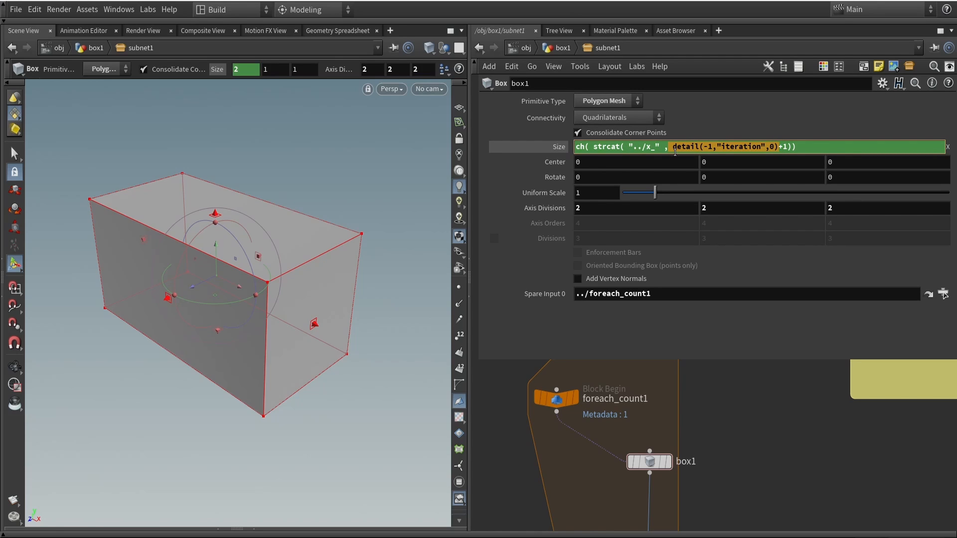
left_click(685, 145)
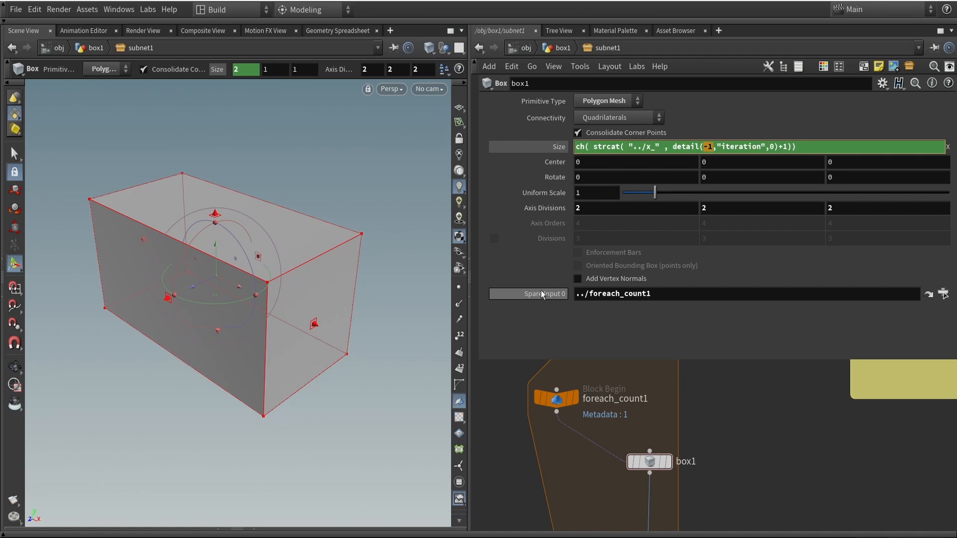
Compare the detail function's -1 and "iteration" arguments with the detail attributes of foreach_count1, then reselect box1.
left_click(556, 398)
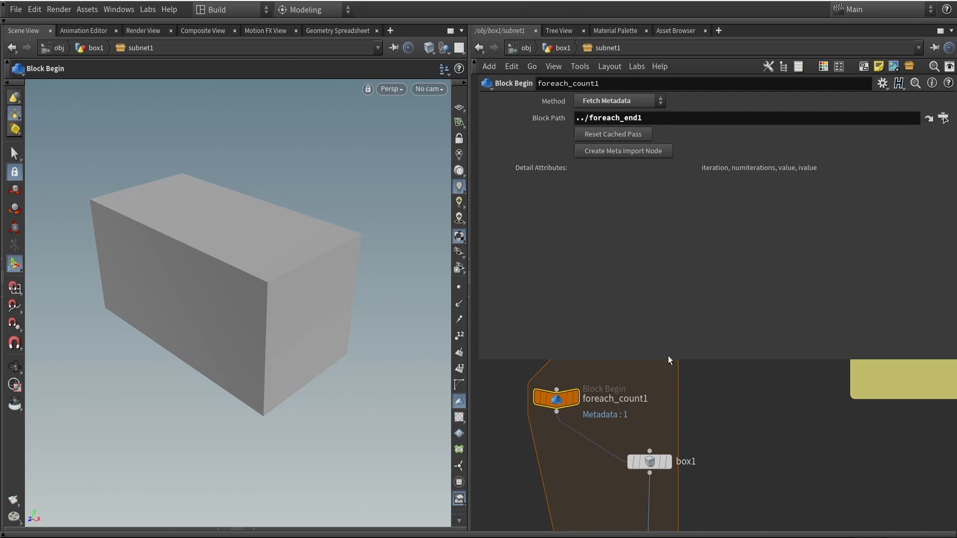
left_click(650, 462)
left_click(673, 152)
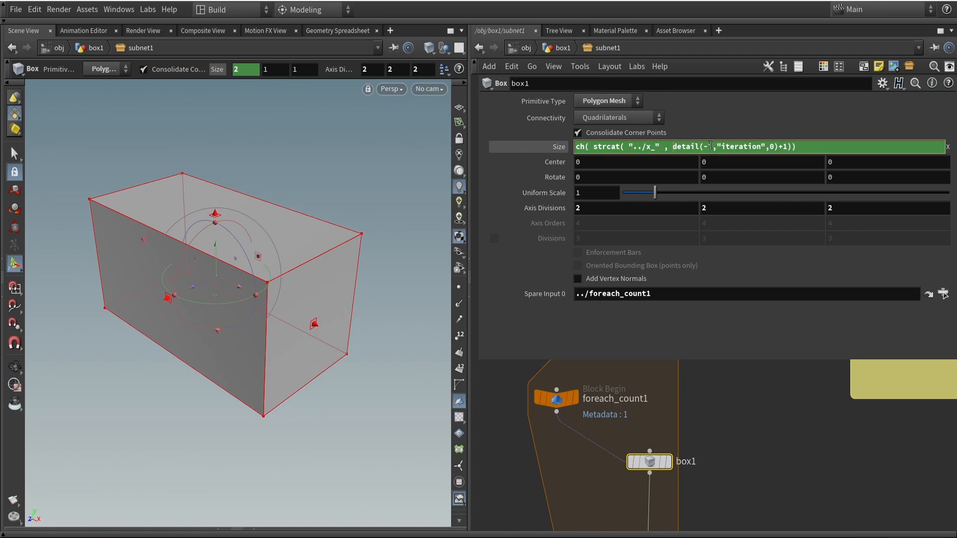
left_click_drag(721, 147, 758, 147)
left_click(563, 403)
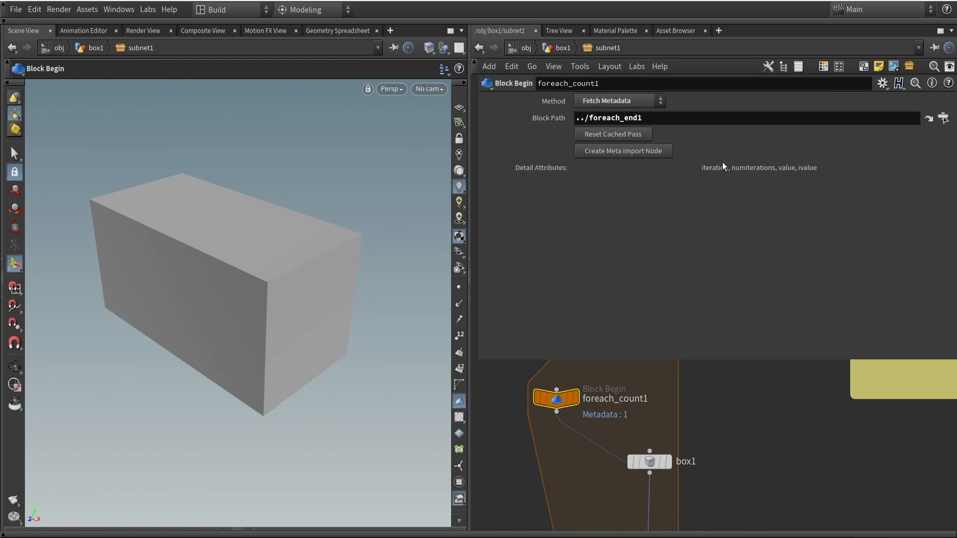
left_click(649, 461)
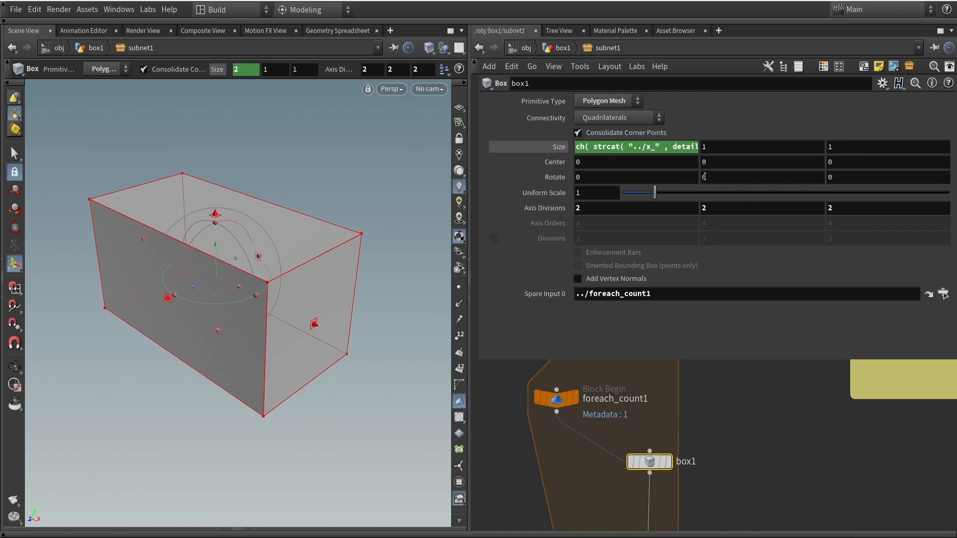
Copy box1's X size expression into its Y size, changed to ch( strcat( "../y_" , detail(-1,"iteration",0)+1)).
left_click(689, 146)
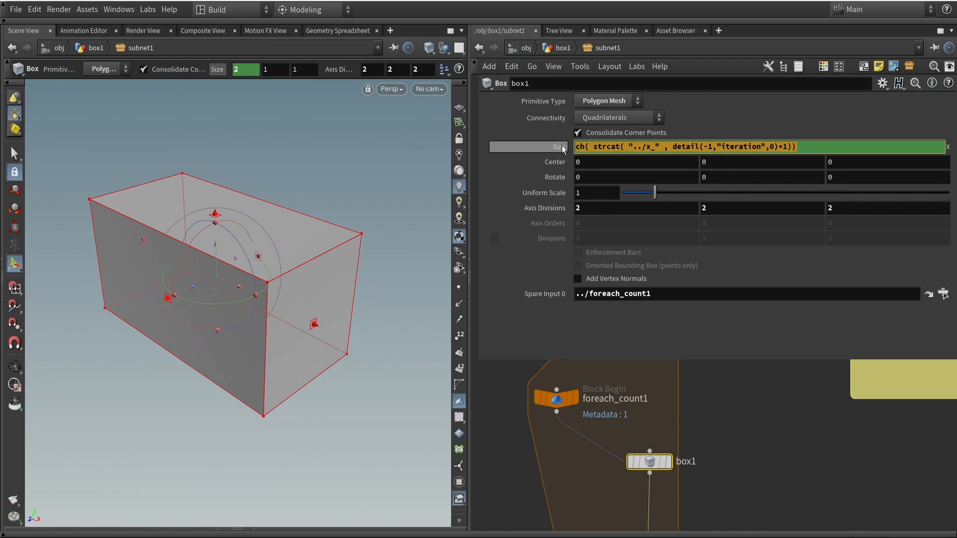
left_click(704, 424)
left_click(704, 147)
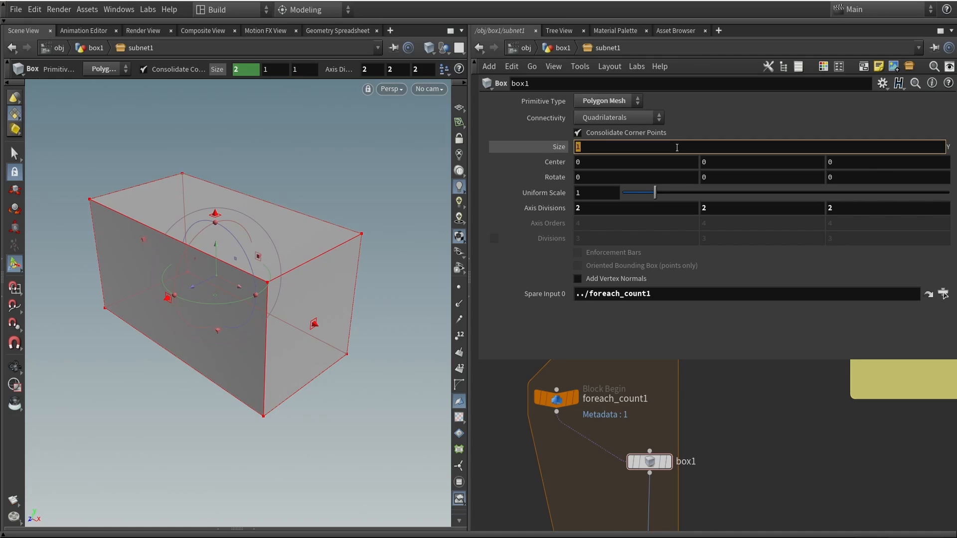
key("ctrl+v")
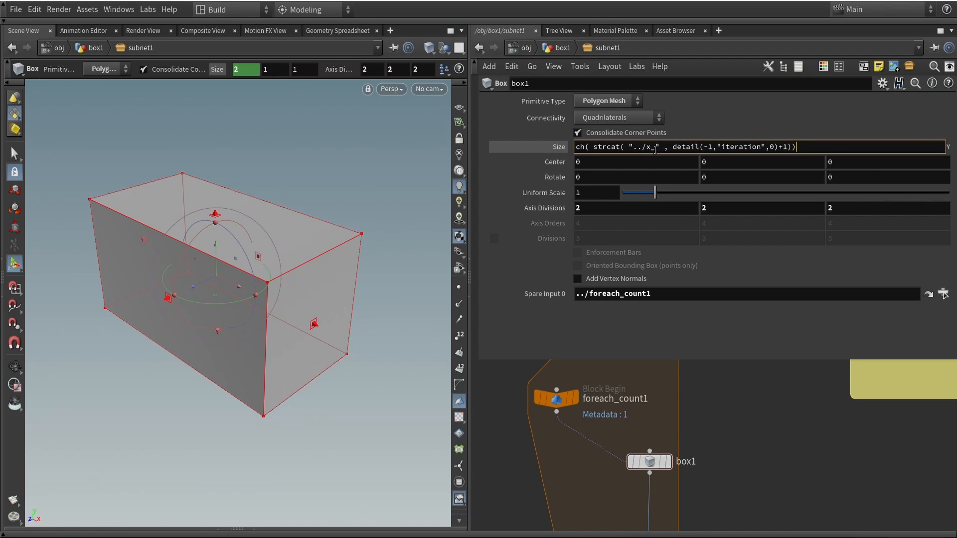
key("BackSpace")
type("y")
key("Return")
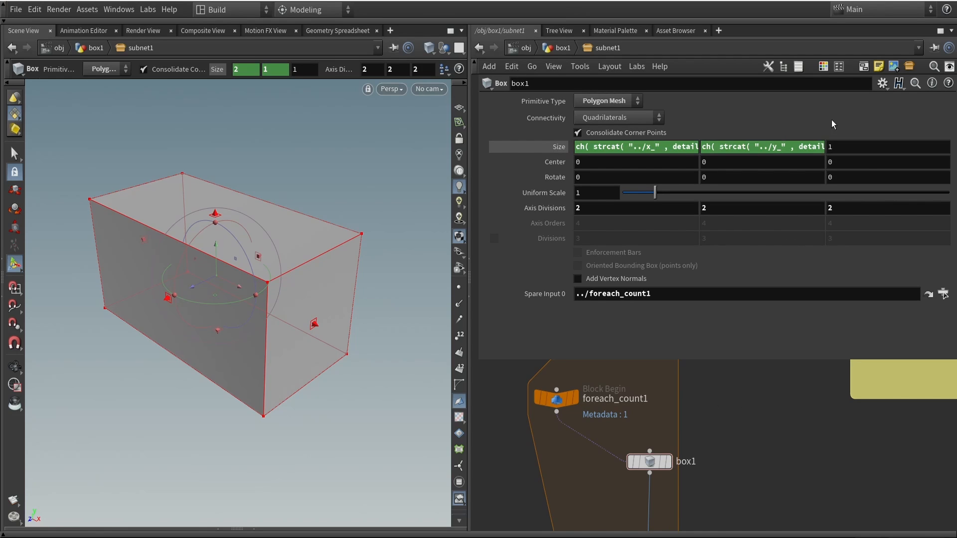
Reuse the expression for box1's Z size, changed to ch( strcat( "../z_" , detail(-1,"iteration",0)+1)).
left_click(855, 147)
type("ch( strcat( \"../x_\" , detail(-1,\"iteration\",0)+1))")
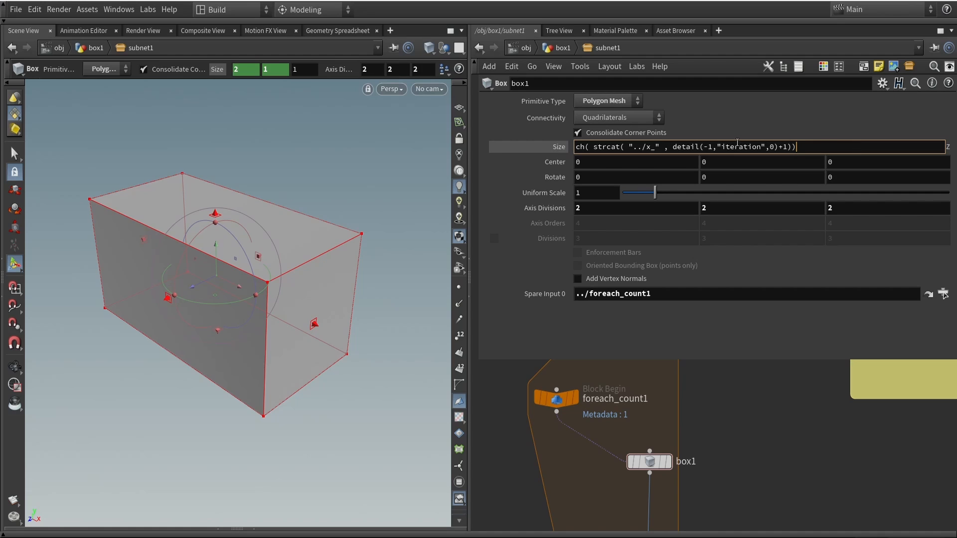
key("BackSpace")
type("z")
key("Return")
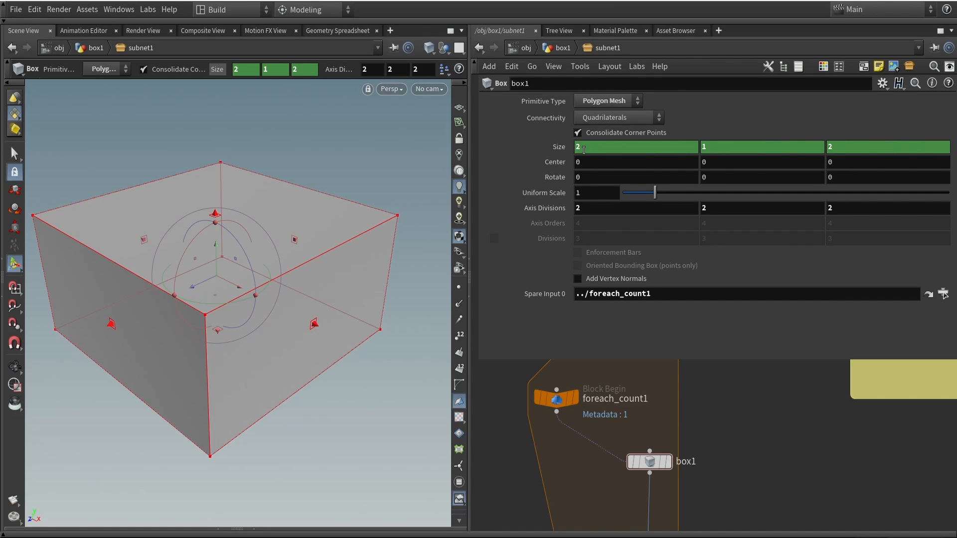
Go up to the subnet1 asset, set floor 1's X to 3.3 and view the boxes in wireframe.
scroll(747, 454, "down", 6)
middle_click_drag(742, 460, 714, 392)
scroll(693, 383, "up", 3)
left_click_drag(481, 360, 731, 248)
middle_click_drag(730, 291, 696, 243)
left_click(560, 50)
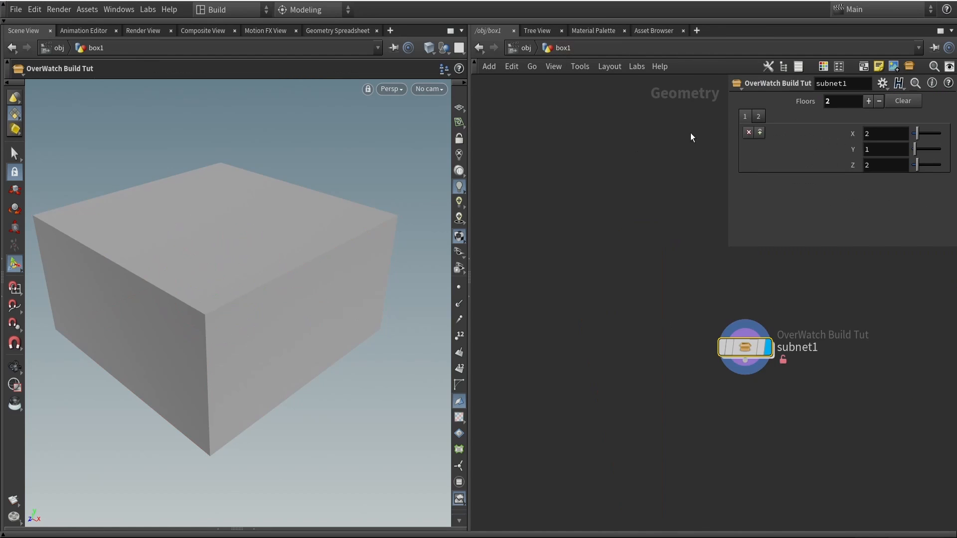
left_click_drag(920, 136, 921, 136)
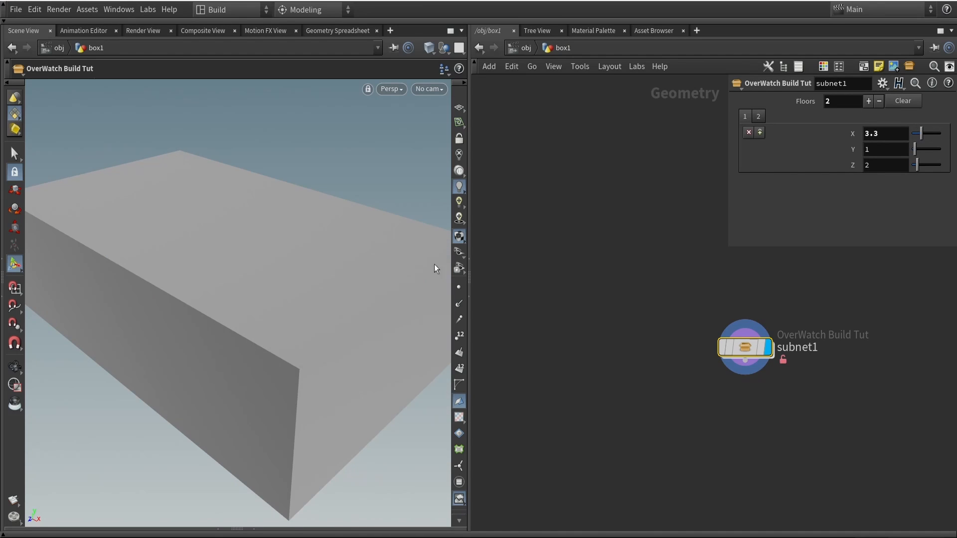
key("shift+w")
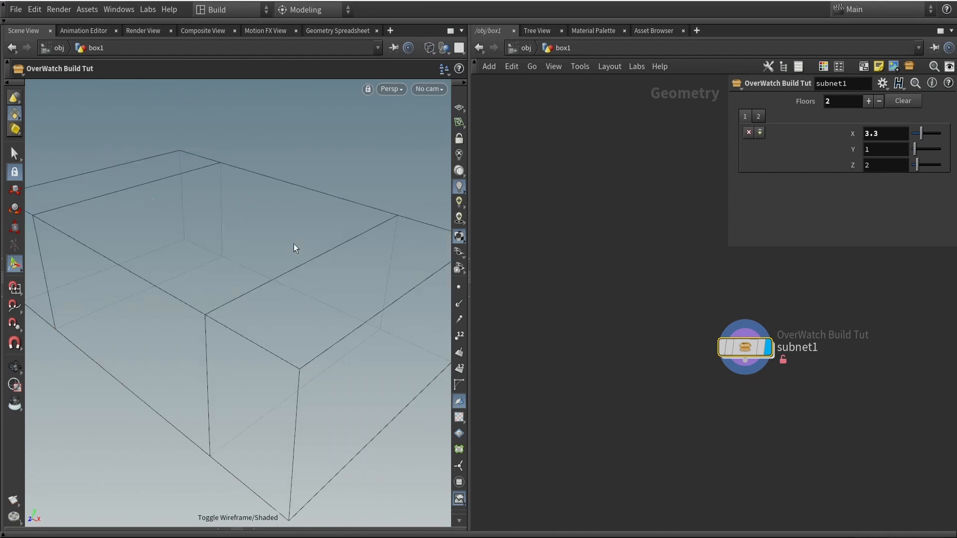
scroll(294, 244, "down", 5)
mouse_move(293, 244)
left_mouse_down("alt")
mouse_move(290, 254)
mouse_move(314, 262)
left_mouse_up("alt")
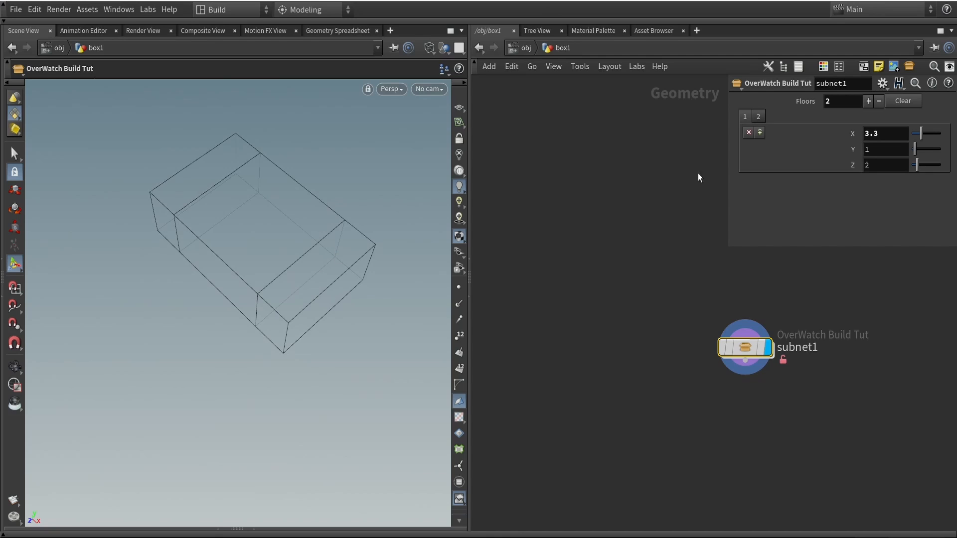
Set floor 2's Z to 3.9 and compare the boxes in shaded and wireframe display.
left_click(758, 116)
left_click_drag(917, 164, 922, 166)
key("shift+w")
mouse_move(187, 274)
left_mouse_down("alt")
mouse_move(279, 213)
mouse_move(256, 252)
left_mouse_up("alt")
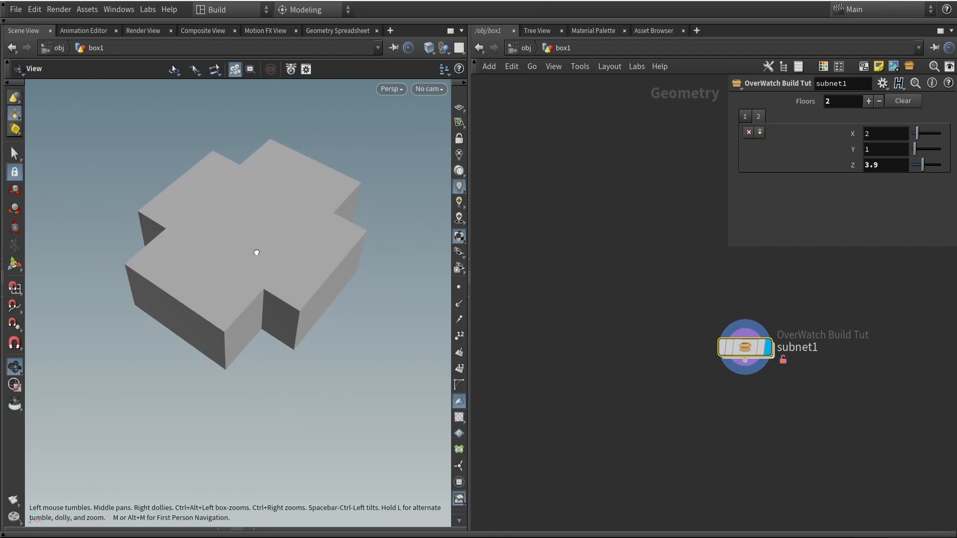
key("shift+w")
key("Return")
Test the Floors count by raising it to 8 and lowering it back to 2.
left_click(868, 101)
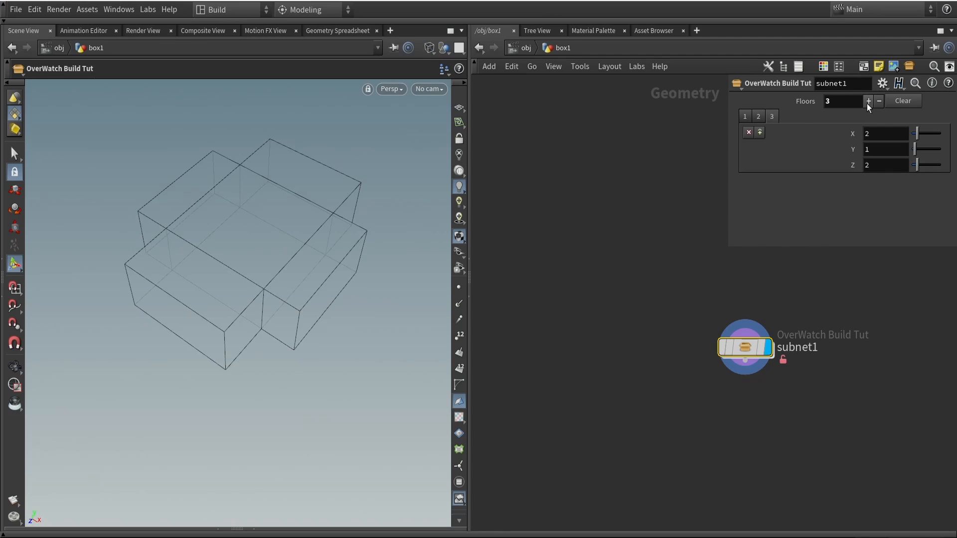
left_click(868, 101)
left_click(868, 101)
left_click(868, 101)
left_click(868, 101)
left_click(867, 101)
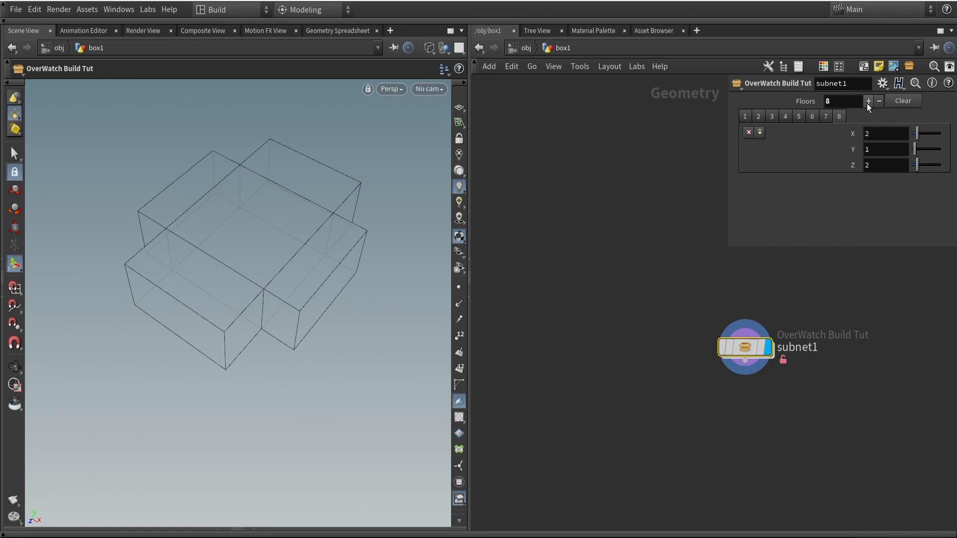
left_click(878, 102)
left_click(878, 101)
left_click(878, 101)
left_click(878, 101)
left_click(878, 101)
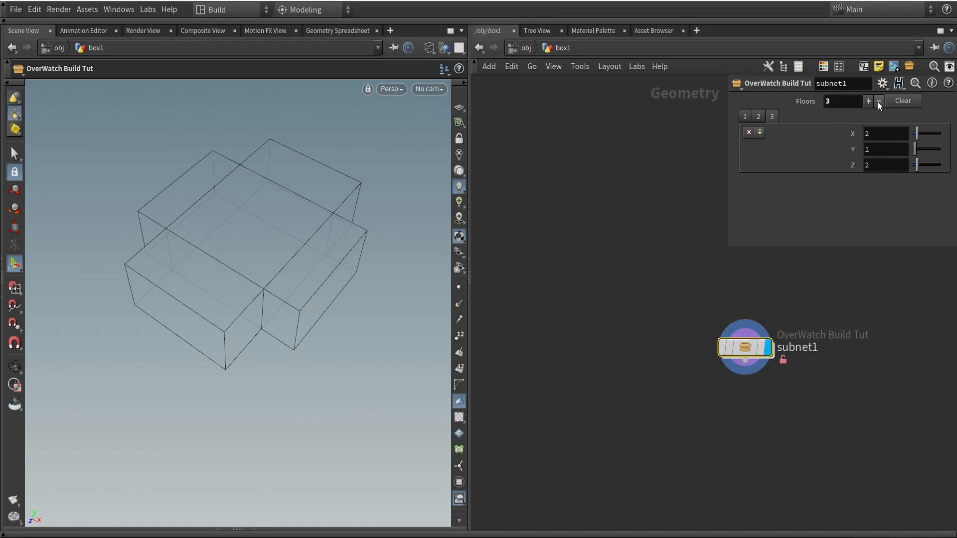
left_click(878, 101)
Enter subnet1 and rearrange the network, shifting box1 slightly and moving output0 farther below foreach_end1.
double_click(743, 348)
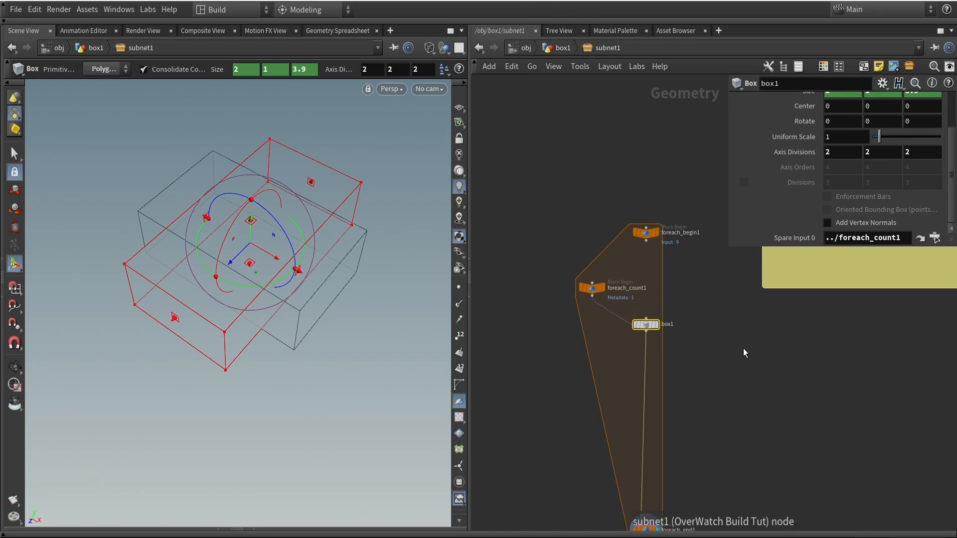
mouse_move(644, 318)
left_mouse_down()
mouse_move(618, 328)
mouse_move(632, 330)
left_mouse_up()
middle_click_drag(723, 348, 631, 275)
scroll(631, 275, "down", 3)
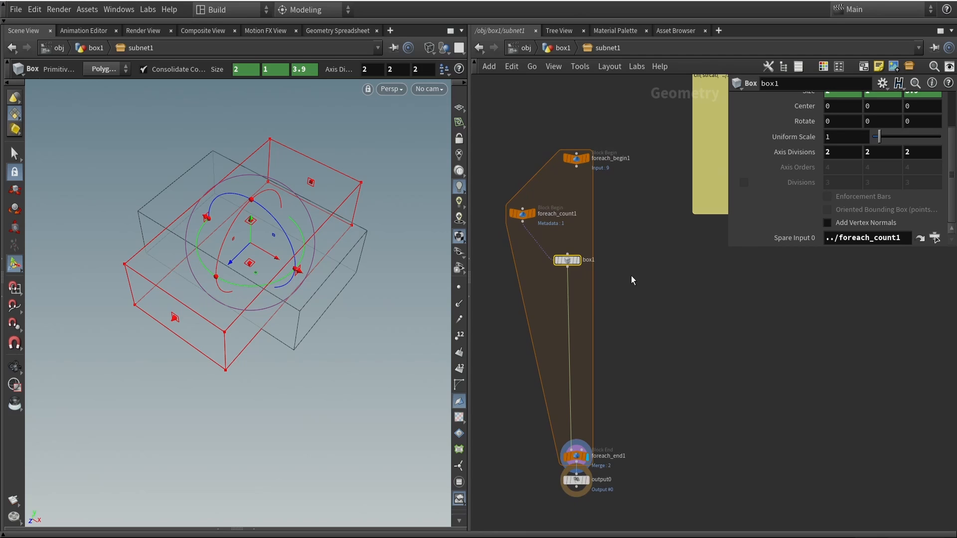
middle_click_drag(539, 416, 549, 363)
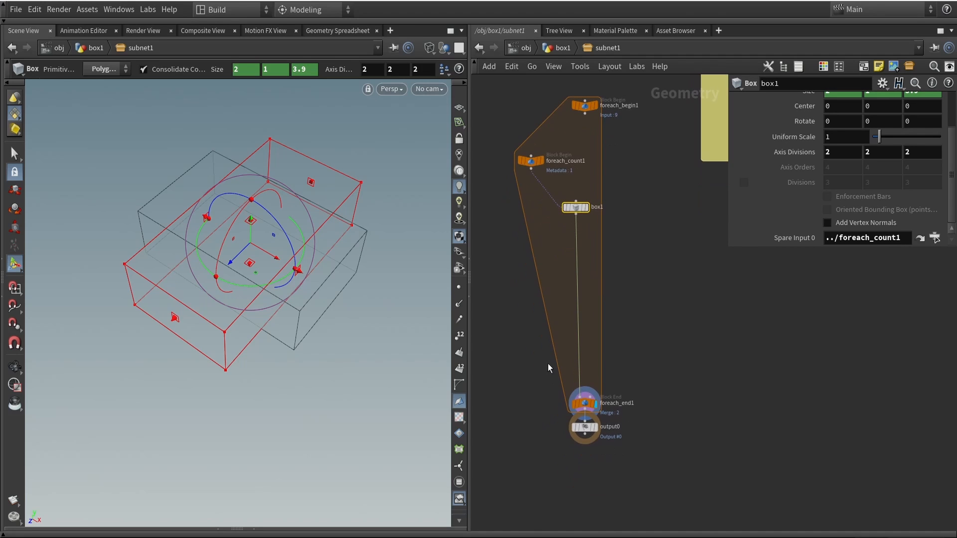
scroll(552, 404, "up", 2)
left_click_drag(590, 428, 590, 473)
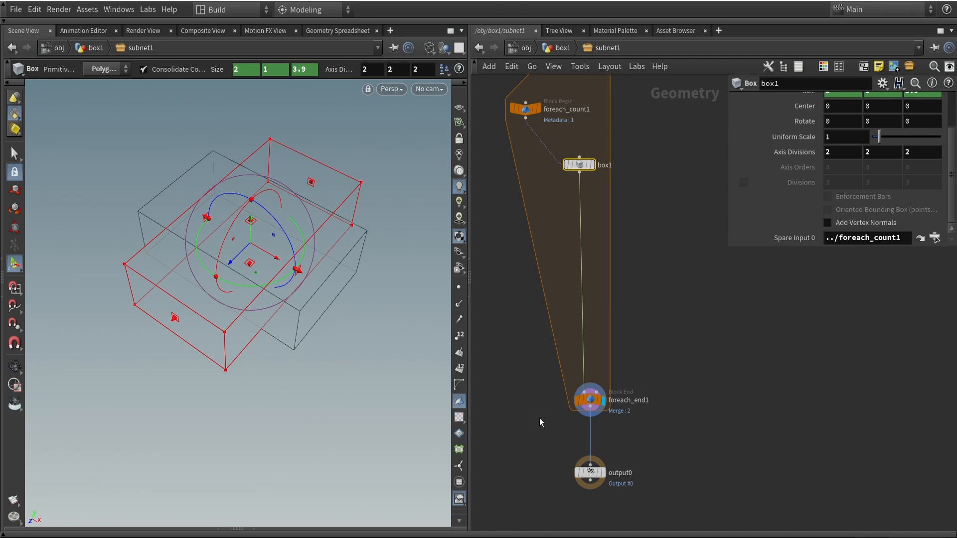
Set the Gather Method of foreach_end1 to Feedback Each Iteration.
left_click(574, 402)
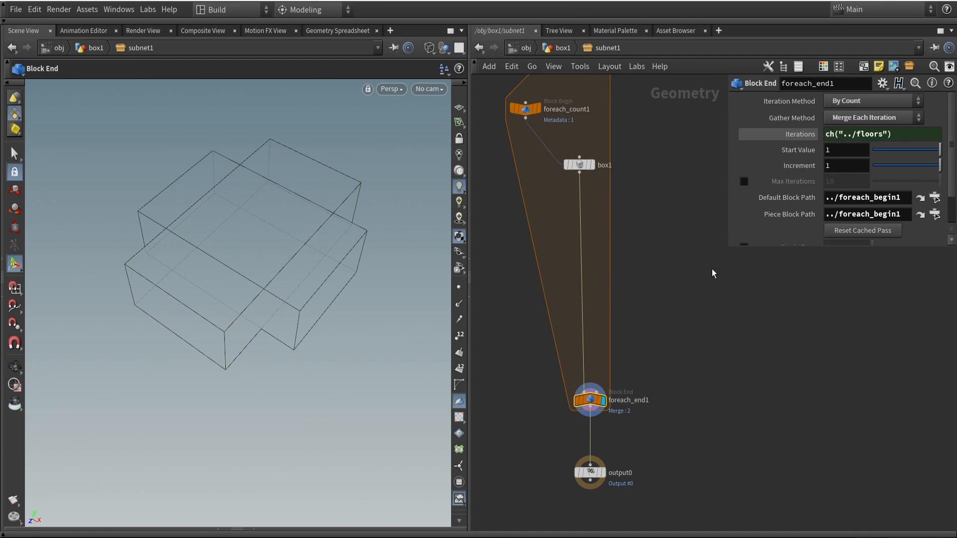
left_click_drag(727, 245, 615, 341)
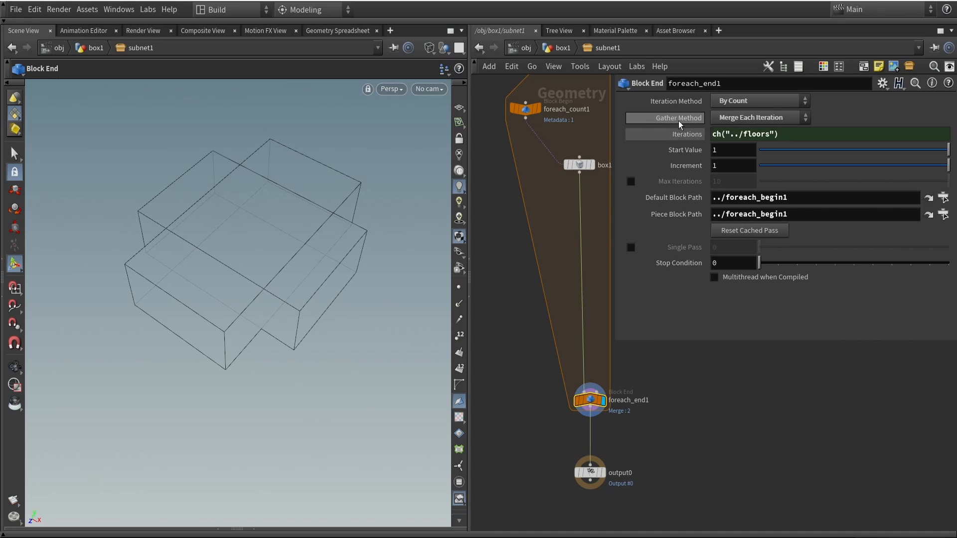
left_click(714, 119)
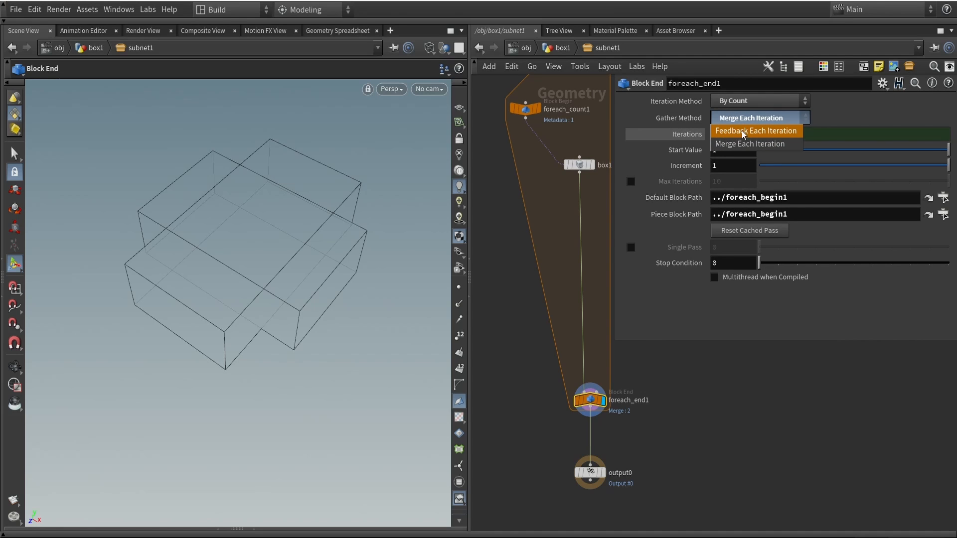
left_click(743, 133)
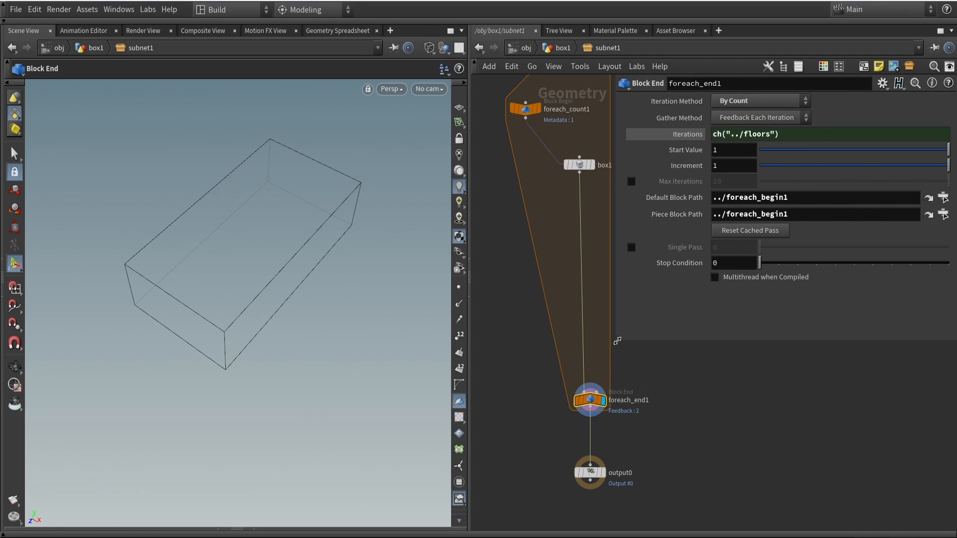
Move foreach_begin1 out to the side of box1 and set its Method to Fetch Feedback.
left_click_drag(617, 341, 762, 313)
middle_click_drag(709, 252, 686, 329)
scroll(684, 333, "down", 2)
scroll(643, 200, "up", 1)
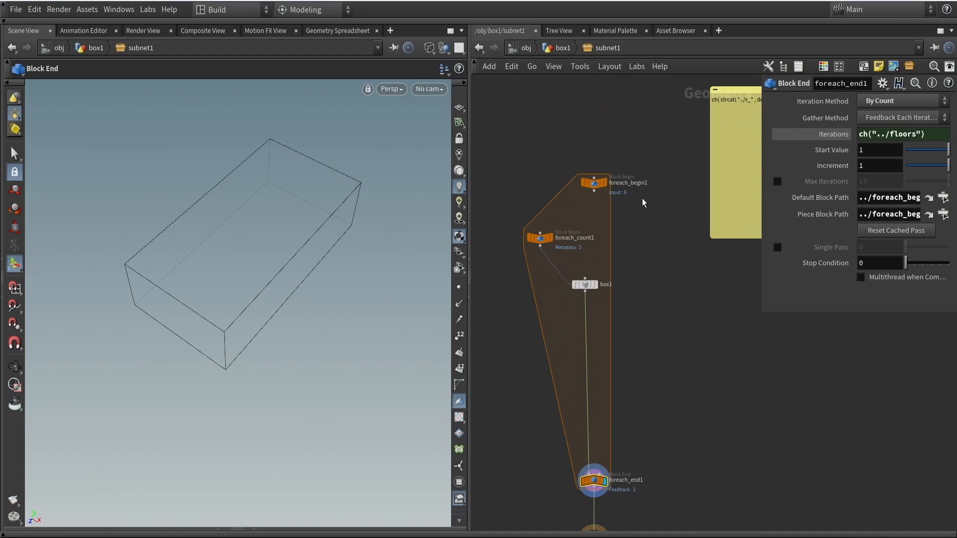
left_click_drag(630, 213, 663, 285)
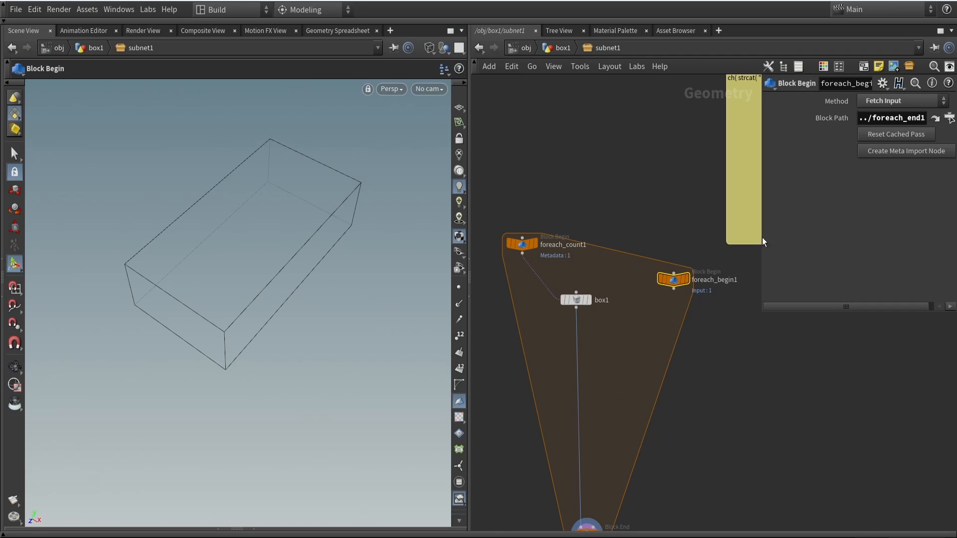
left_click(873, 102)
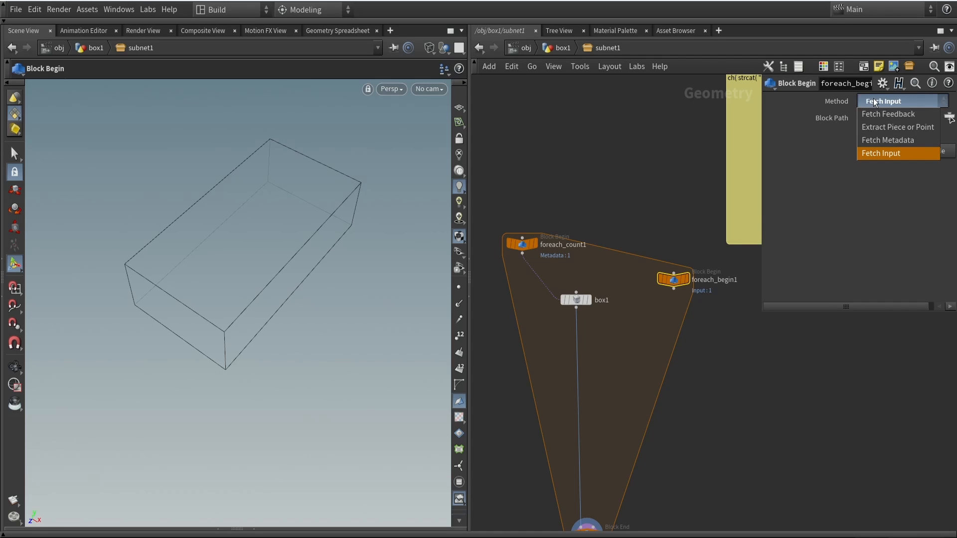
left_click(878, 114)
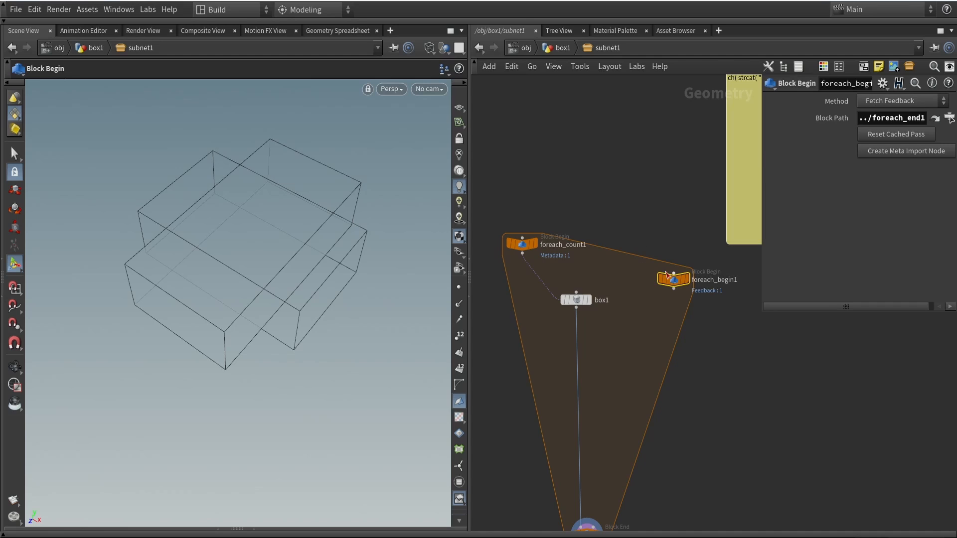
Display foreach_begin1's output in shaded mode to inspect the geometry it feeds back.
scroll(668, 274, "up", 3)
left_click(700, 290)
key("shift+w")
left_click_drag(273, 233, 292, 170, "alt")
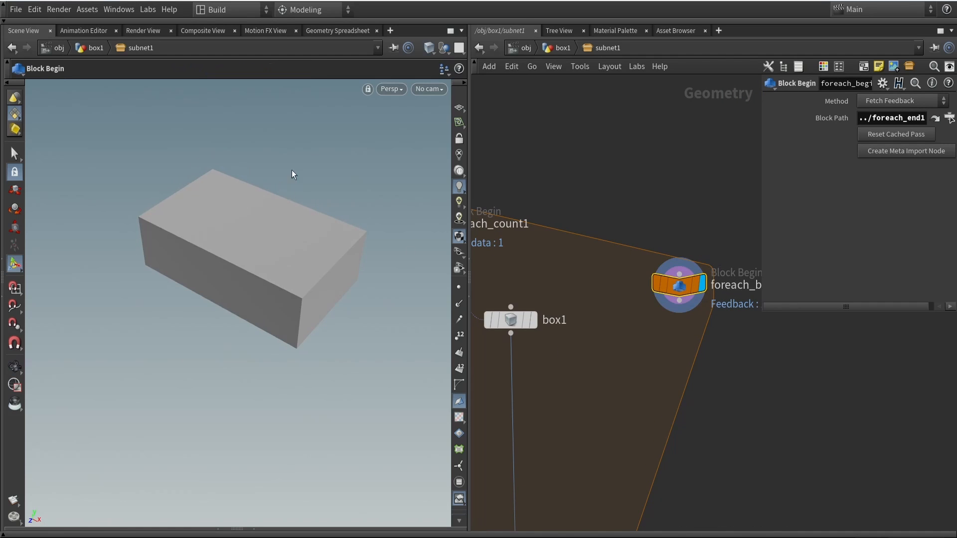
scroll(685, 412, "down", 4)
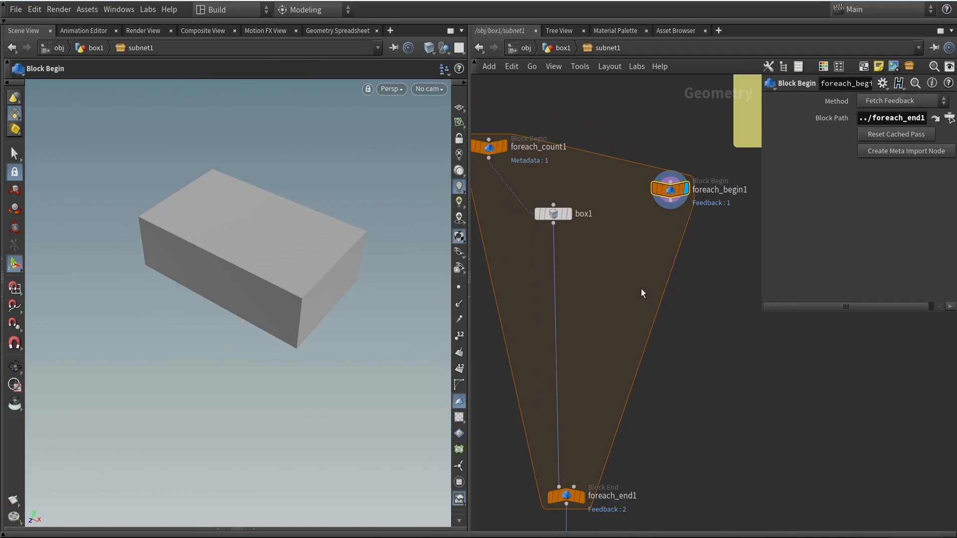
Add a Match Size node with box1 wired to its first input and foreach_begin1 to its second, and display it.
key("Tab")
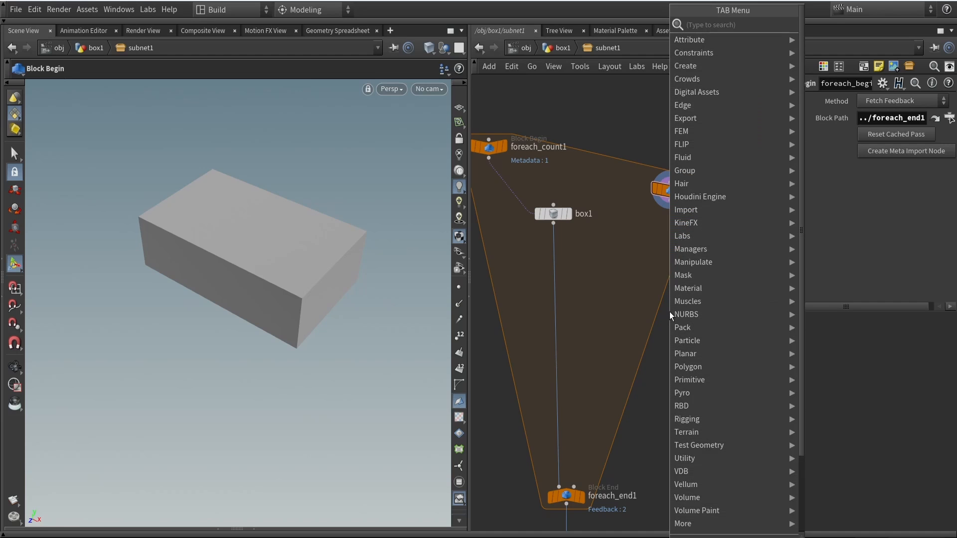
type("match")
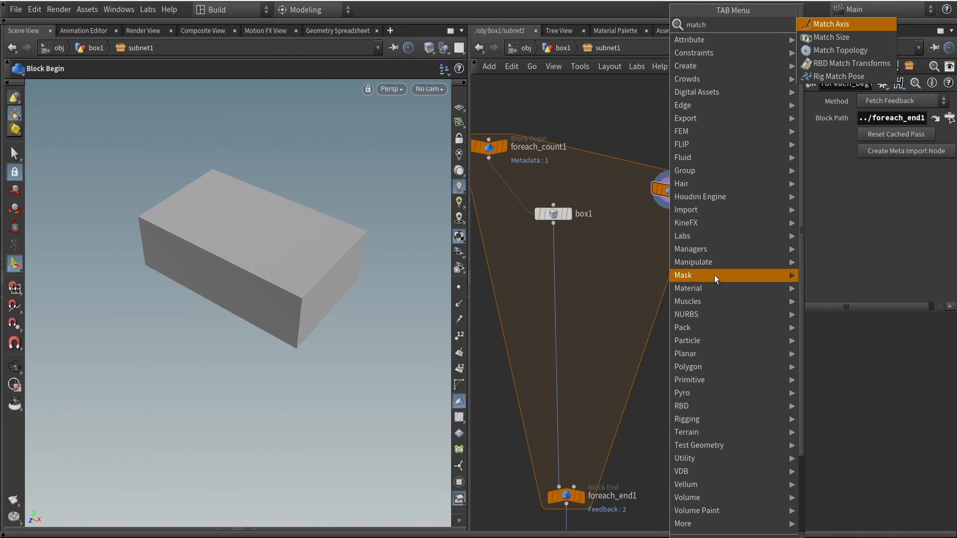
left_click(830, 38)
left_click(603, 280)
scroll(573, 244, "up", 3)
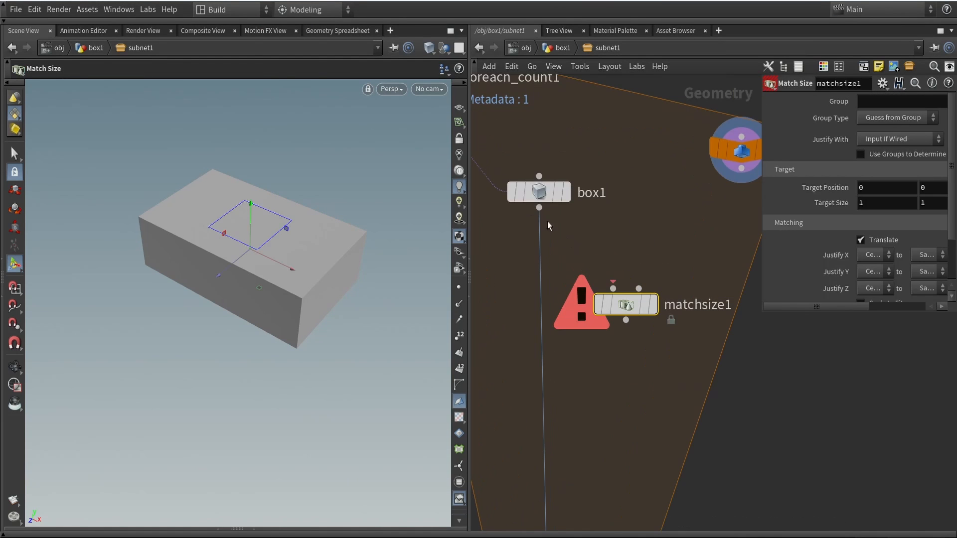
left_click_drag(539, 207, 612, 286)
scroll(704, 204, "down", 1)
left_click_drag(735, 175, 662, 260)
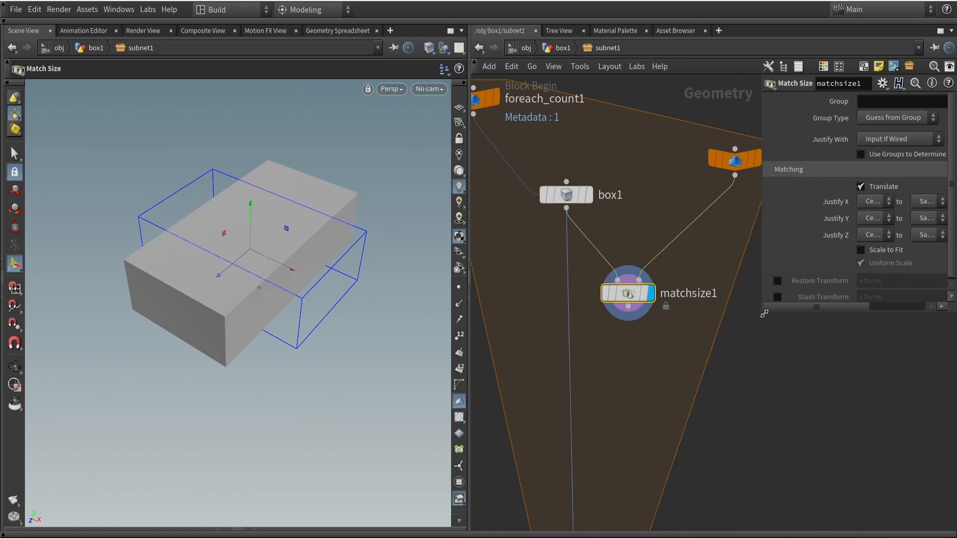
Set Justify X and Justify Z of matchsize1 to None.
left_click_drag(764, 313, 638, 233)
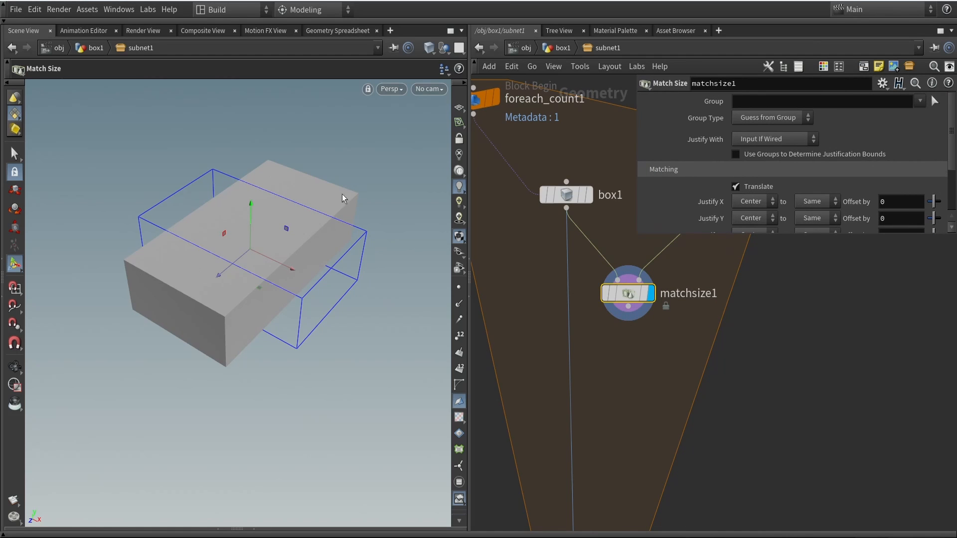
scroll(717, 207, "down", 3)
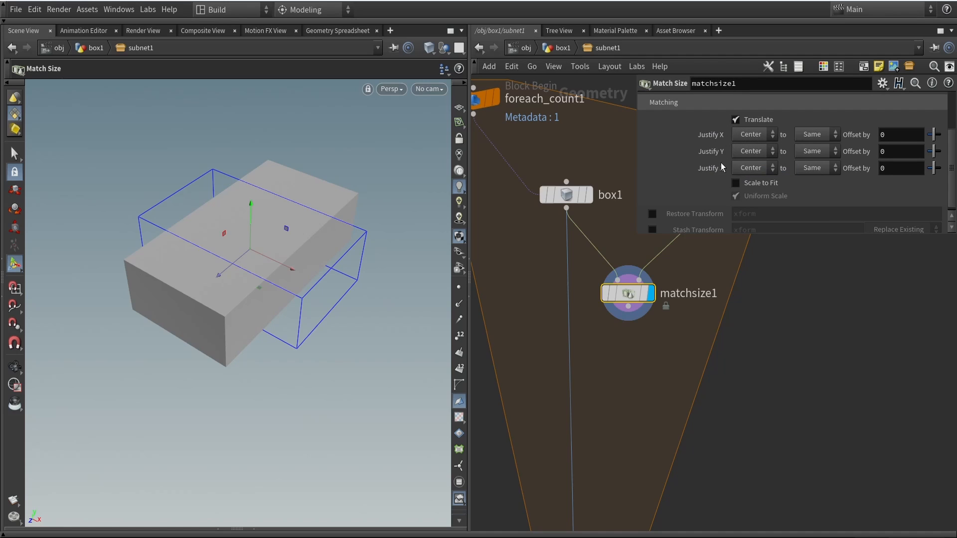
left_click(748, 132)
left_click(745, 148)
left_click(749, 169)
left_click(751, 181)
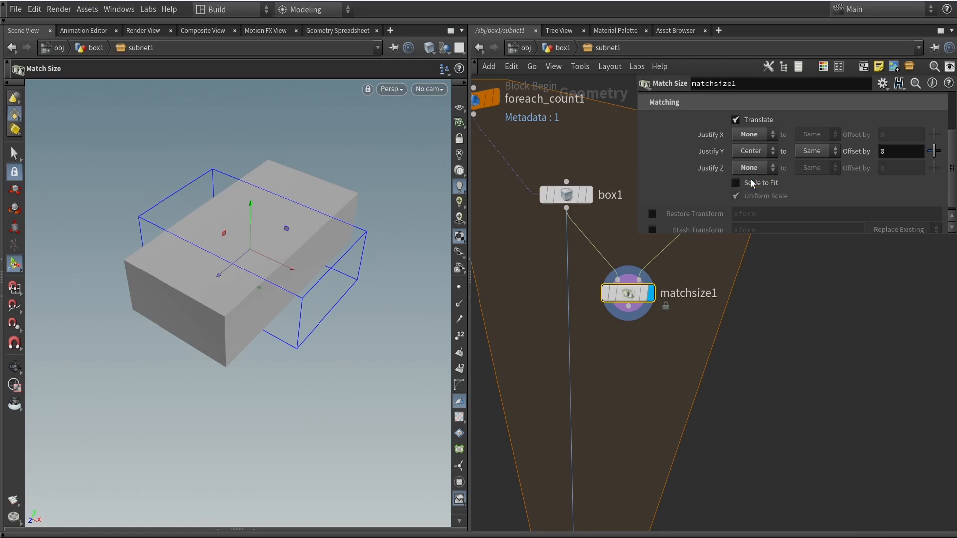
Set matchsize1's Justify Y to Min to Max so the box sits on top of the reference geometry.
left_click(755, 152)
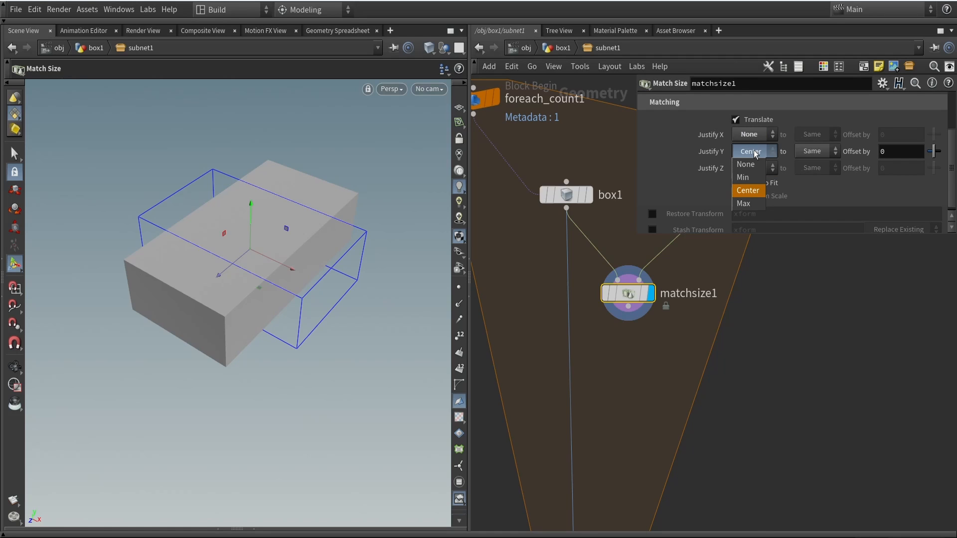
left_click(745, 177)
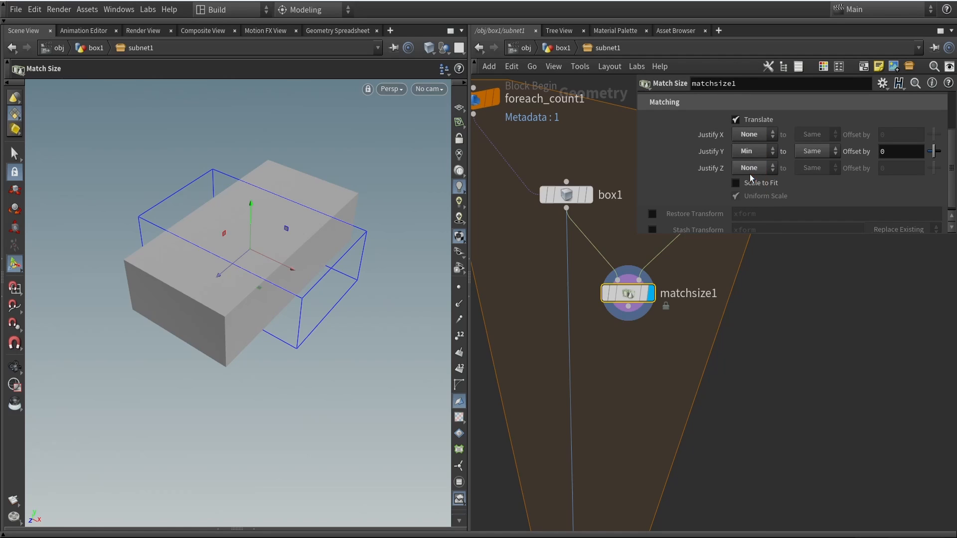
left_click(814, 157)
left_click(811, 205)
key("Escape")
left_click_drag(309, 224, 391, 230)
key("Return")
key("h")
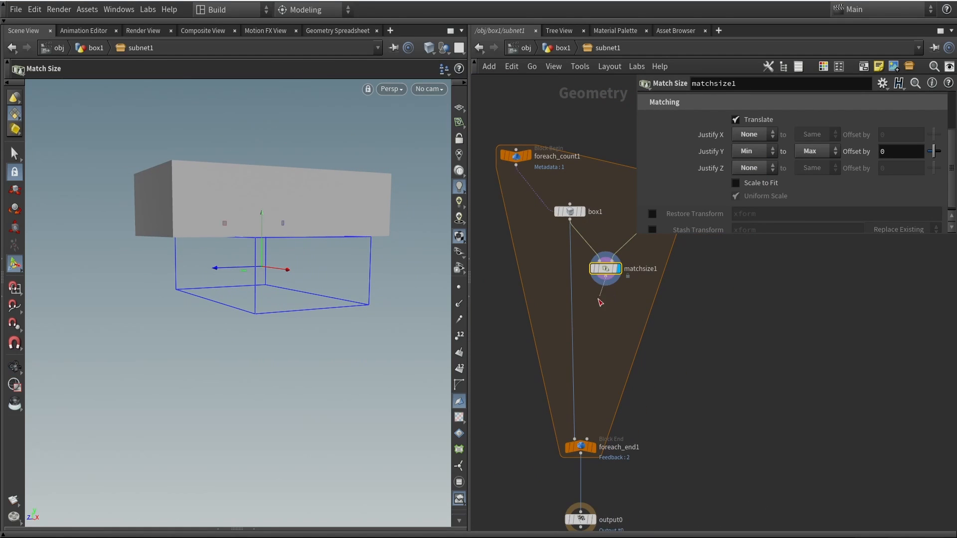
Wire matchsize1 into foreach_end1 in place of box1 and display foreach_end1's result.
left_click_drag(600, 302, 580, 439)
scroll(580, 440, "down", 2)
mouse_move(592, 439)
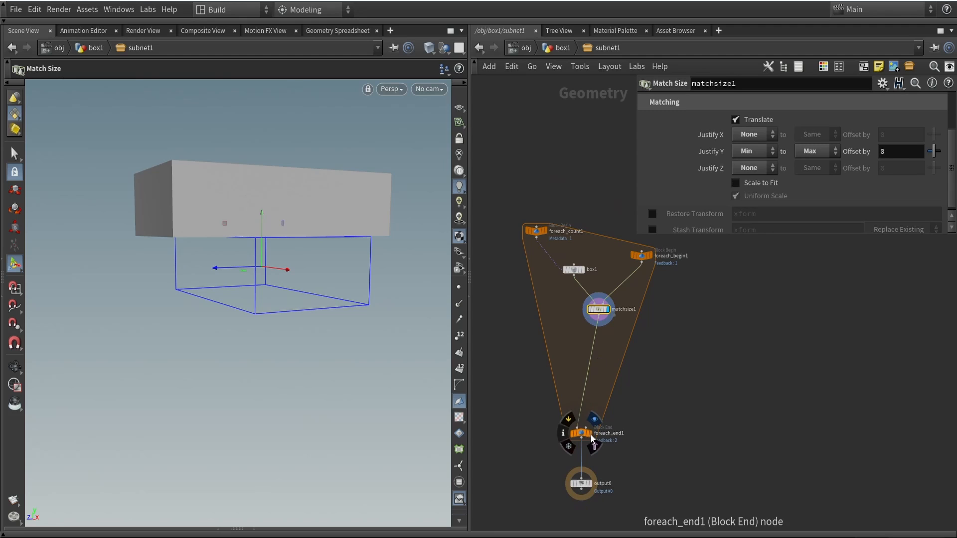
left_click(593, 420)
key("Escape")
left_click_drag(253, 254, 371, 286)
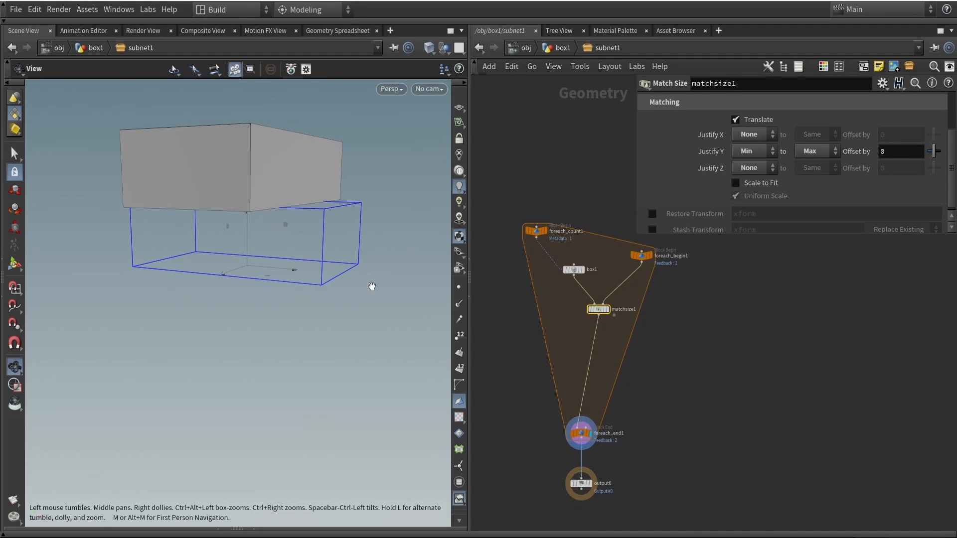
key("Return")
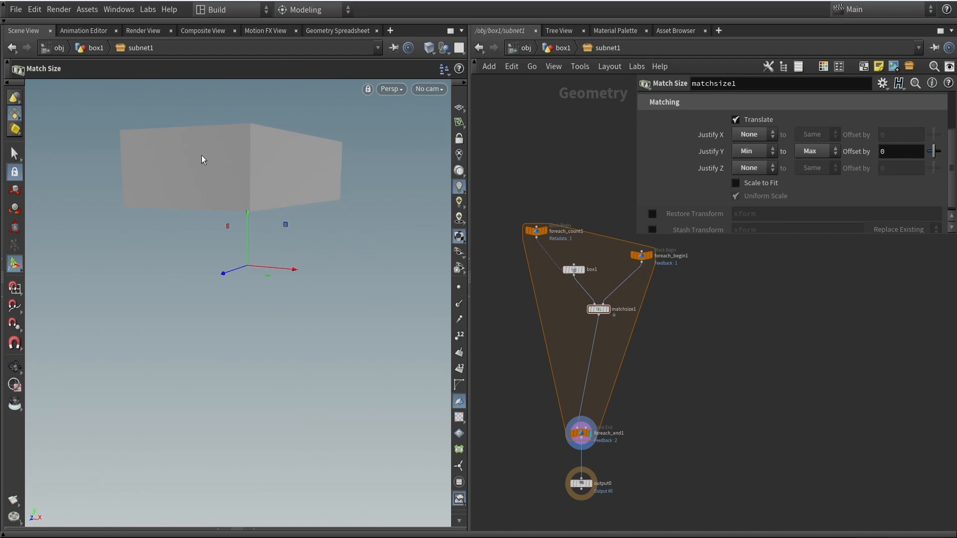
left_click(580, 433)
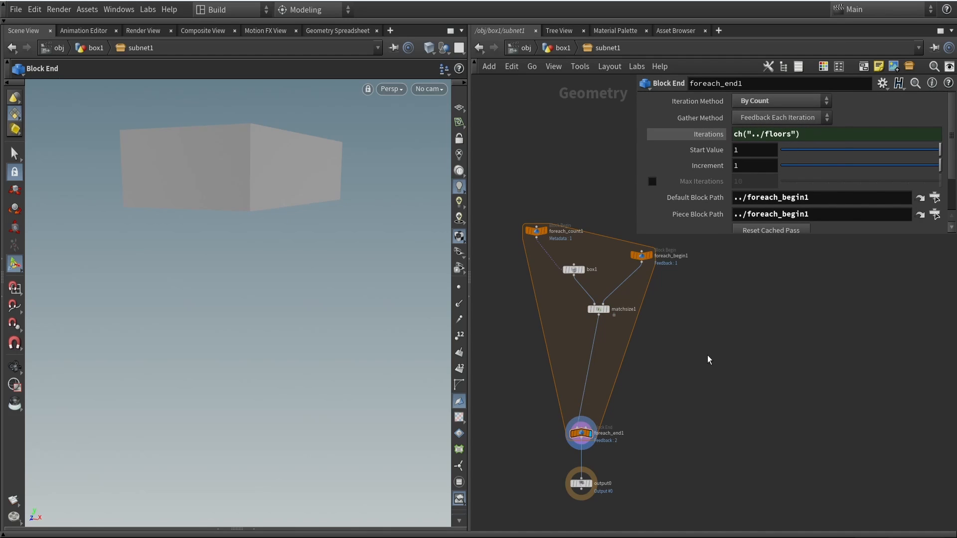
Add a Merge node inside the loop, above foreach_end1, and wire matchsize1's output into it.
key("Tab")
type("mer")
key("Return")
left_click(542, 396)
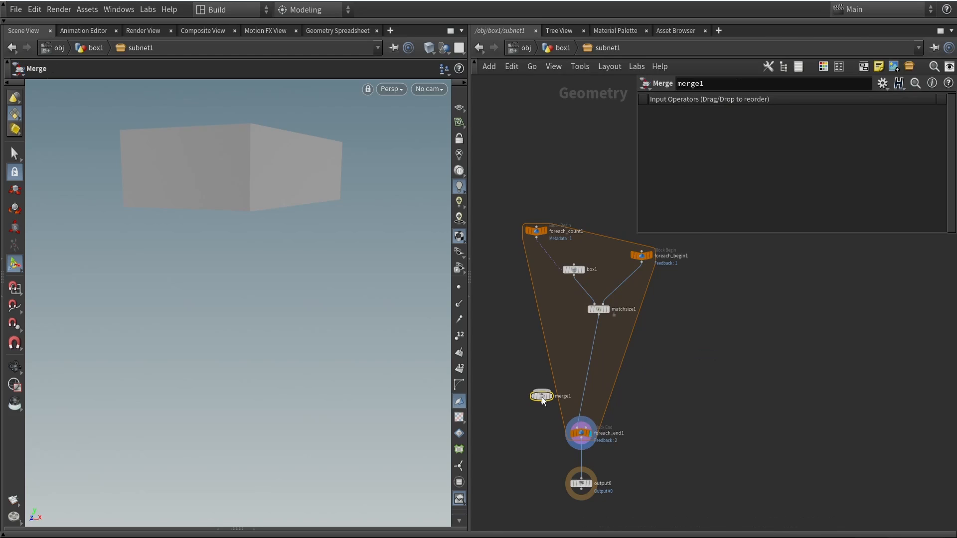
scroll(543, 394, "up", 3)
left_click_drag(543, 394, 654, 400)
left_click_drag(623, 280, 665, 383)
middle_click_drag(703, 330, 625, 367)
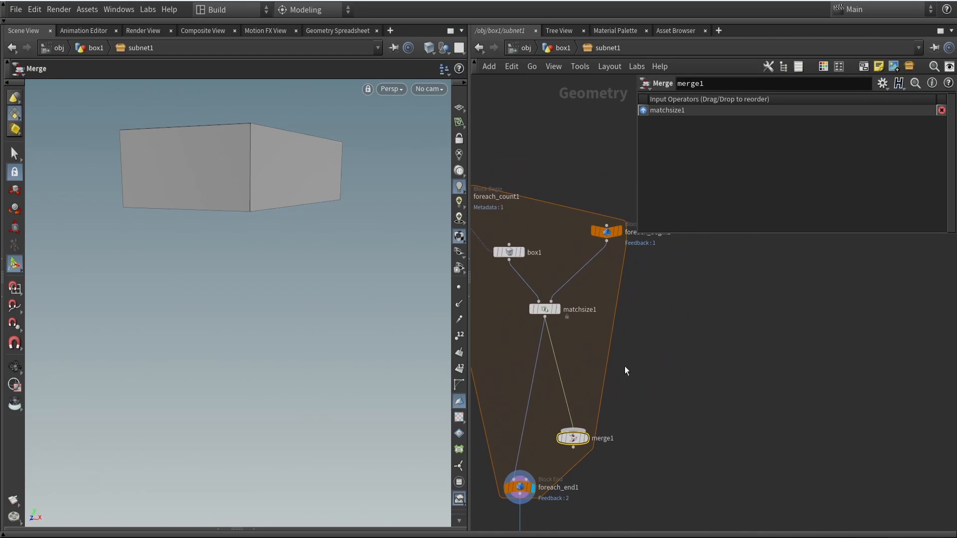
Wire foreach_begin1 into merge1 as well, switch to rounded wires, and connect merge1 to foreach_end1's first input.
left_click_drag(607, 242, 573, 429)
key("shift+s")
middle_click_drag(589, 460, 598, 347)
left_click_drag(582, 335, 529, 368)
left_click_drag(604, 474, 506, 380)
left_click_drag(530, 375, 581, 419)
left_click(635, 350)
middle_click_drag(634, 351, 586, 388)
scroll(586, 389, "down", 3)
left_click(573, 228)
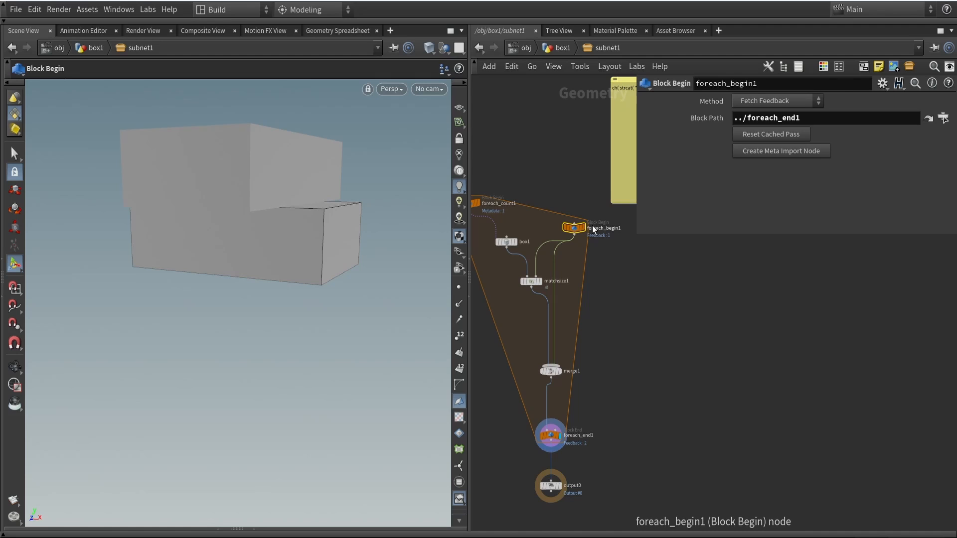
Go up to the box1 level, raise subnet1's Floors to 5, and view the stack in wireframe.
scroll(571, 233, "up", 2)
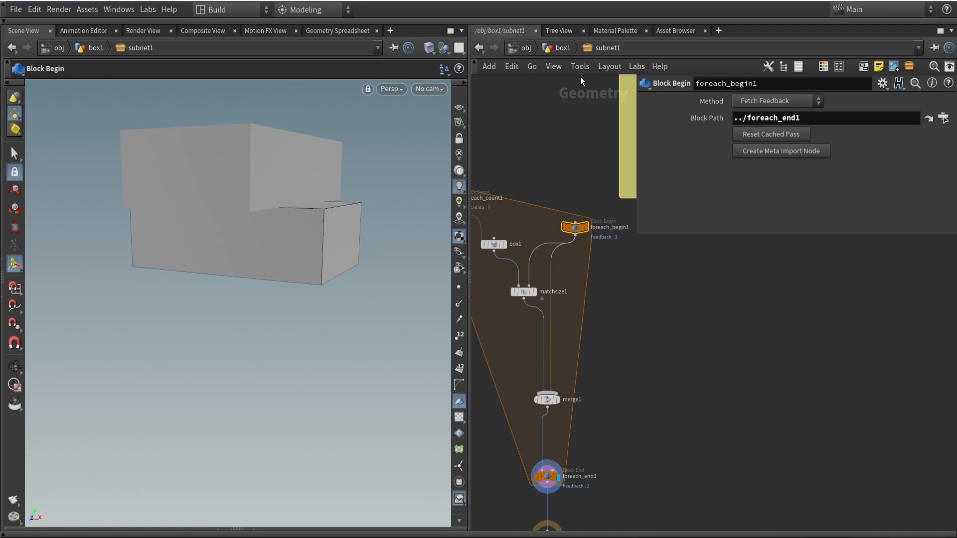
left_click(556, 48)
scroll(242, 214, "down", 3)
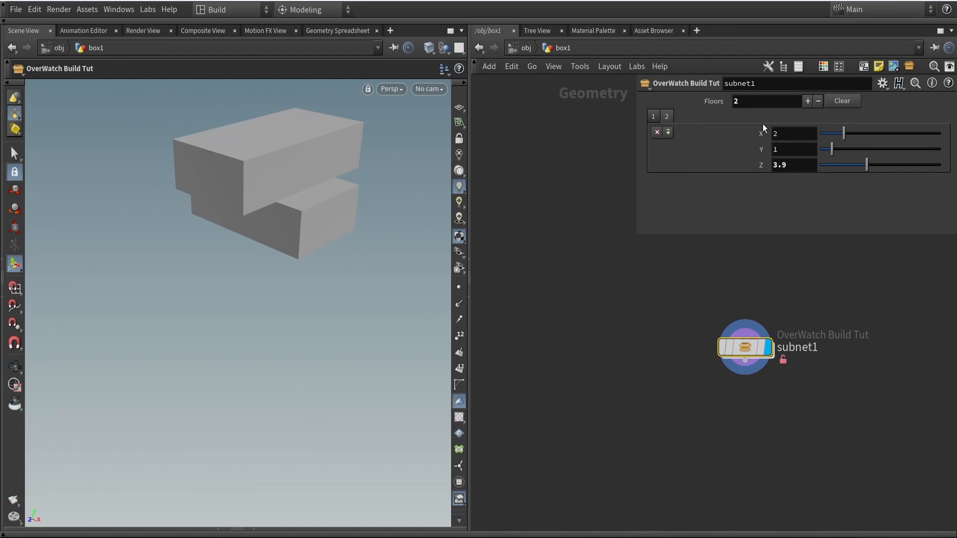
left_click(809, 102)
left_click(808, 101)
scroll(245, 292, "down", 3)
key("w")
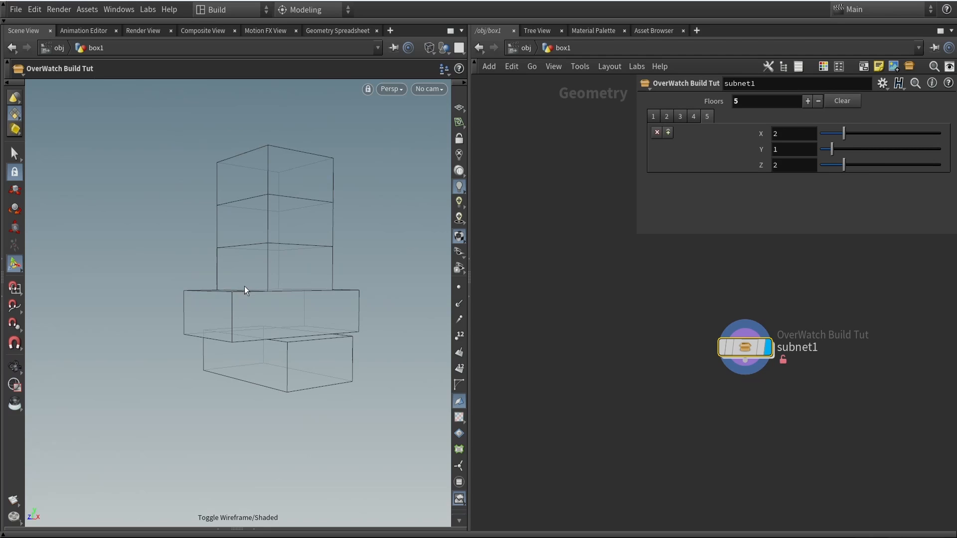
Raise Floors to 8, size floor 5 to X 3.4, Y 1.62, Z 3.61, and view it shaded.
left_click(808, 102)
left_click(808, 102)
left_click(809, 101)
left_click(808, 102)
scroll(305, 311, "down", 2)
left_click_drag(305, 318, 311, 388, "alt")
left_click(706, 117)
mouse_move(831, 149)
left_mouse_down()
mouse_move(850, 151)
mouse_move(839, 149)
mouse_move(862, 132)
mouse_move(863, 165)
left_mouse_up()
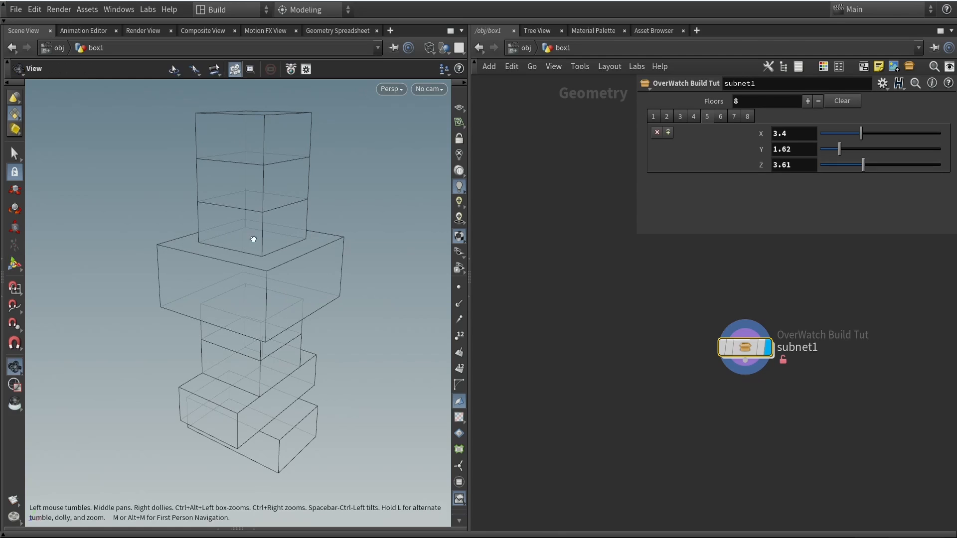
key("w")
mouse_move(252, 239)
left_mouse_down("alt")
mouse_move(242, 274)
mouse_move(265, 253)
left_mouse_up("alt")
key("Return")
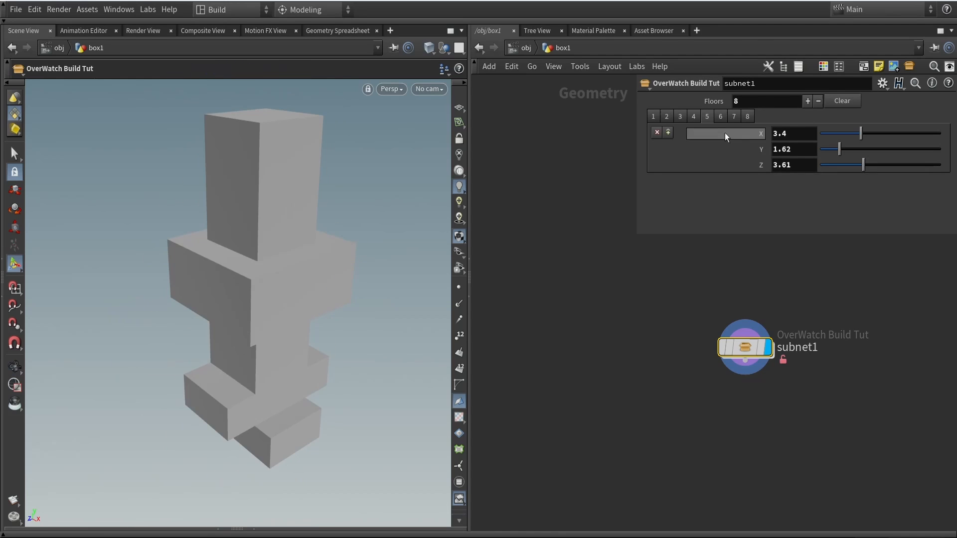
Clear all floors on subnet1, add a single default floor, and frame it in the viewport.
left_click(841, 101)
left_click(808, 101)
left_click_drag(300, 279, 263, 284, "alt")
key("space+g")
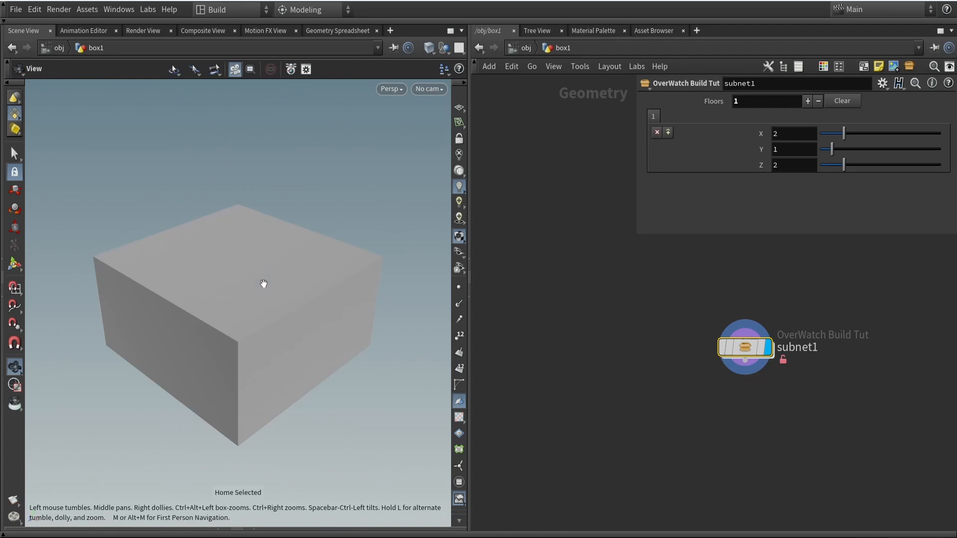
Enter subnet1, move merge1 down close to foreach_end1, and shrink the floating parameter pane.
left_click_drag(741, 353, 685, 342)
double_click(684, 341)
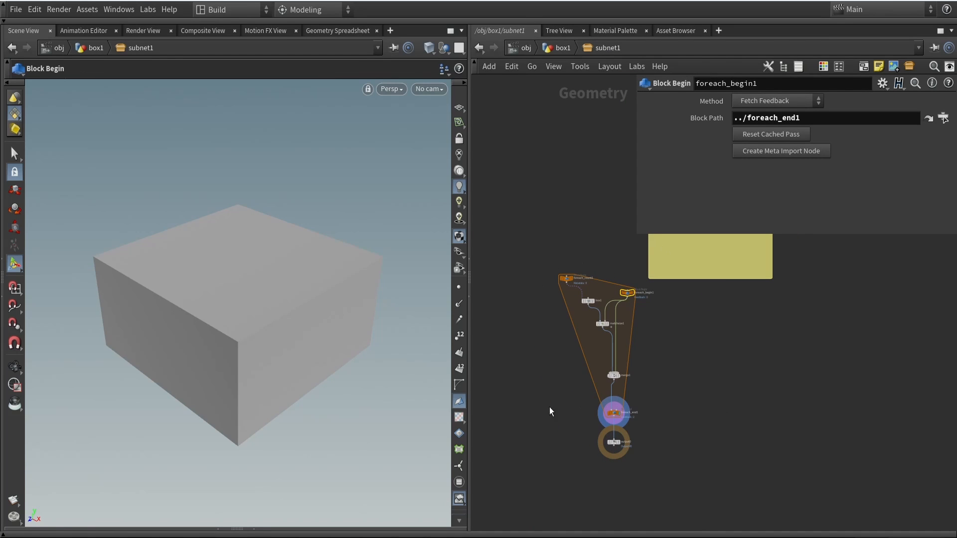
scroll(621, 408, "up", 4)
scroll(599, 348, "up", 2)
left_click_drag(598, 341, 600, 305)
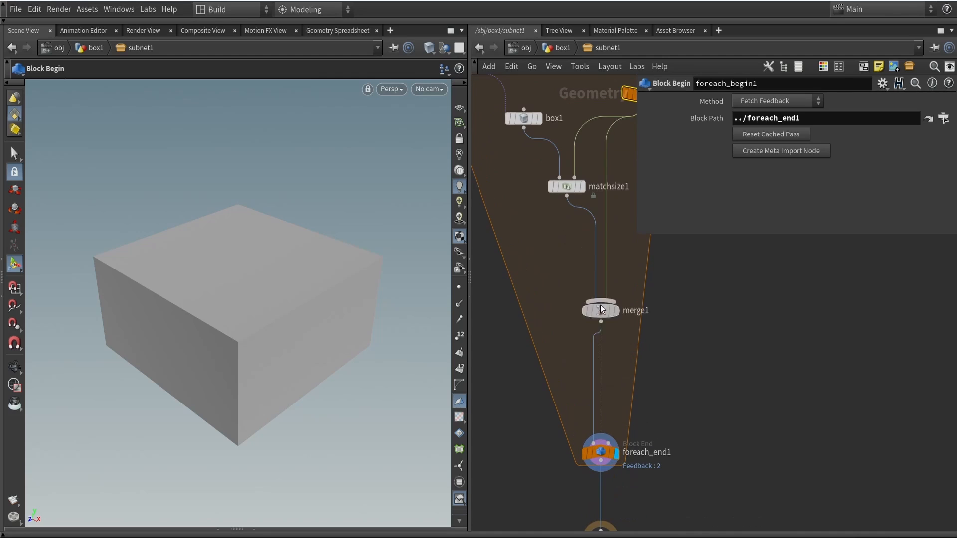
left_click_drag(639, 233, 676, 192)
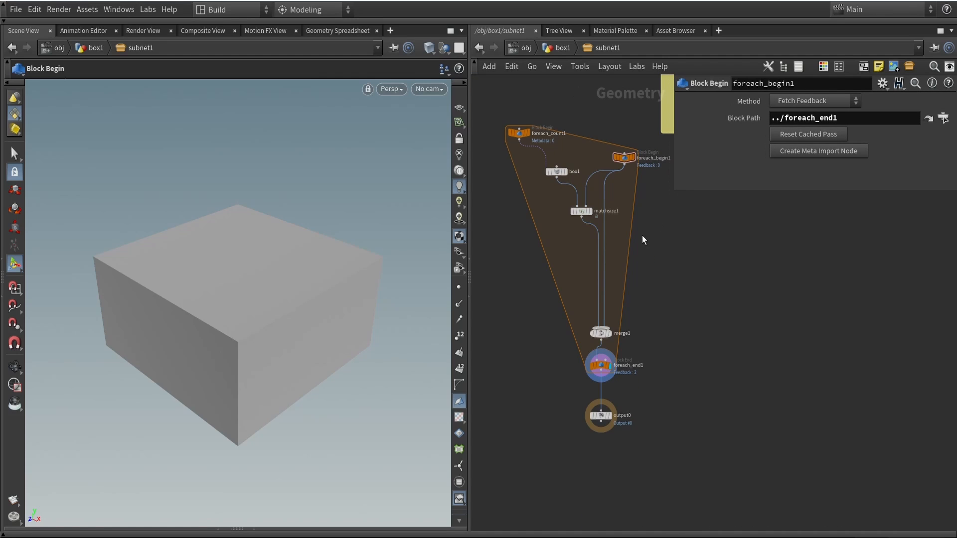
middle_click_drag(605, 233, 623, 261)
scroll(588, 247, "up", 3)
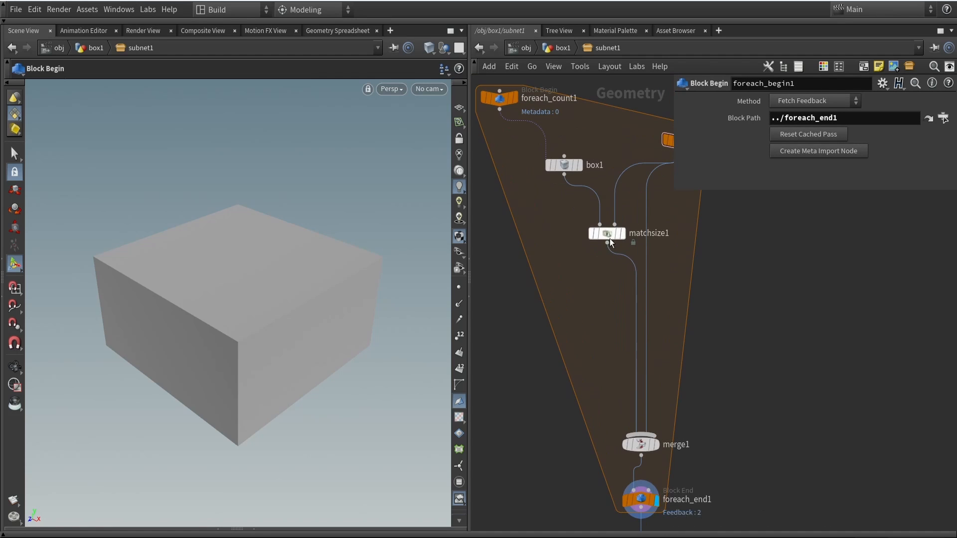
Display matchsize1 and examine its box from several angles in wireframe and shaded mode.
left_click(622, 233)
left_click(608, 235)
left_click_drag(228, 294, 227, 255, "alt")
key("shift+w")
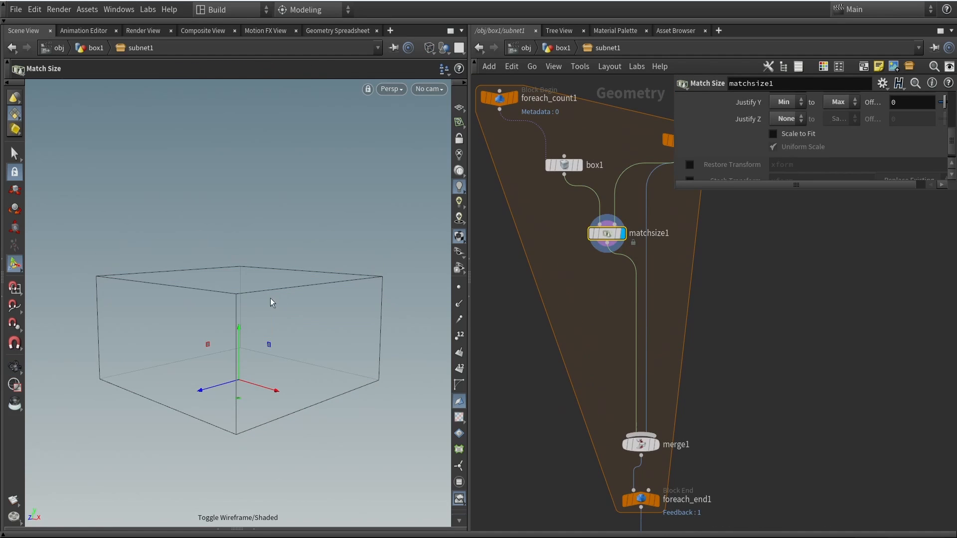
left_click_drag(271, 301, 241, 292, "alt")
left_click_drag(211, 342, 228, 317, "alt")
left_click_drag(302, 312, 285, 327, "alt")
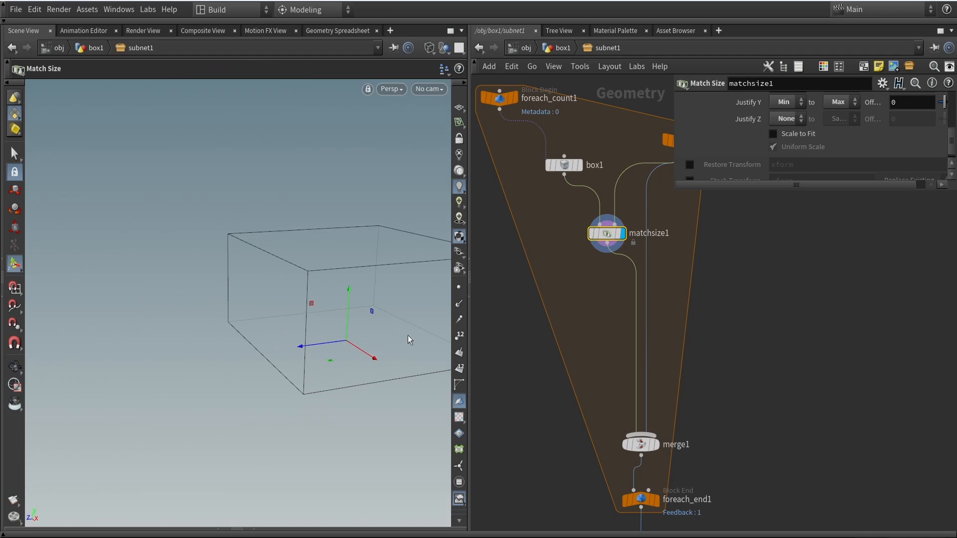
key("shift+w")
middle_click_drag(338, 308, 222, 297, "alt")
left_click_drag(222, 297, 234, 298, "alt")
key("w")
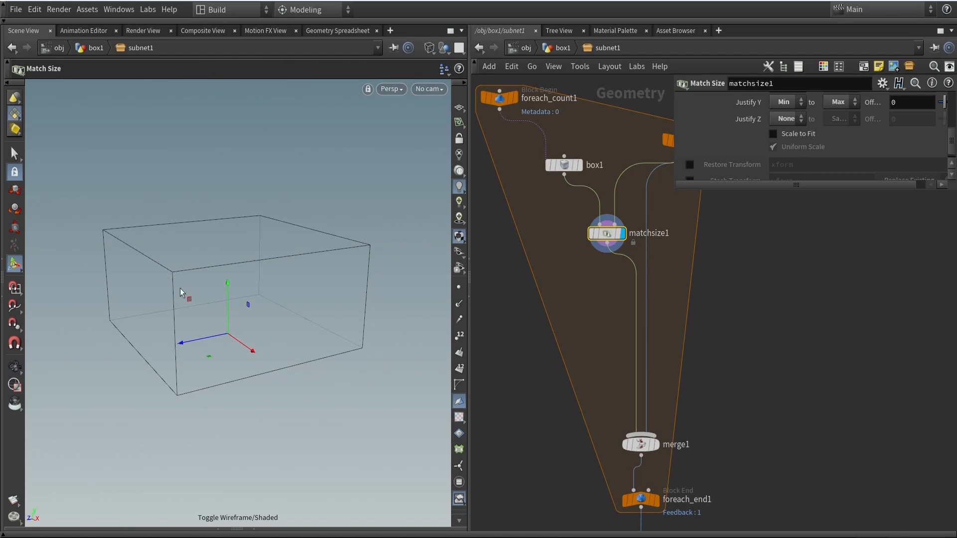
key("w")
Add a Labs Split Primitives by Normal node below matchsize1, wire matchsize1 into it, and display it.
scroll(593, 277, "up", 3)
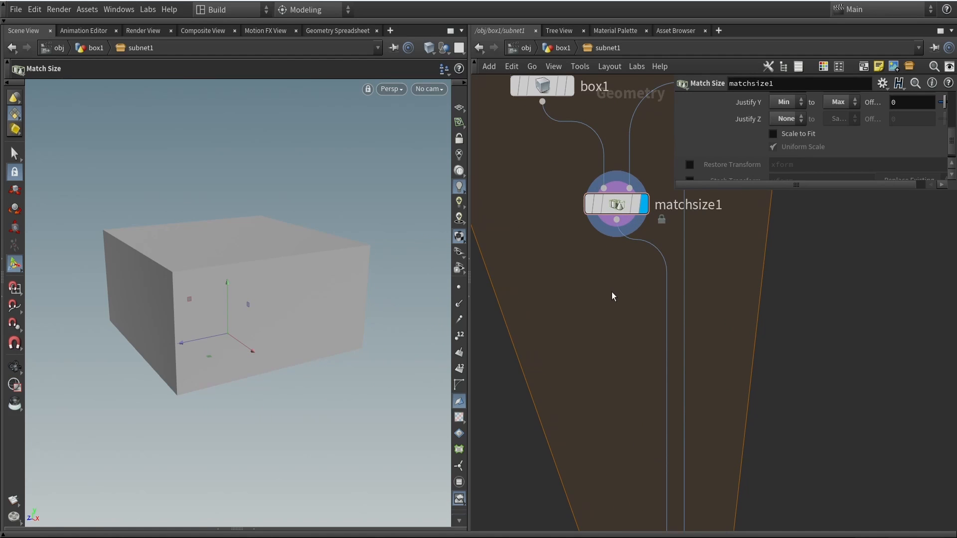
key("Tab")
type("spli")
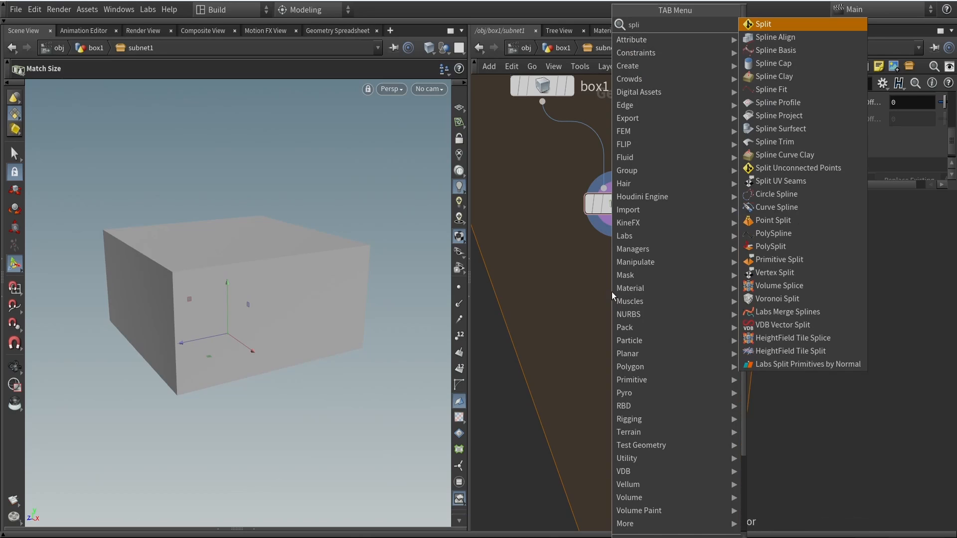
left_click(773, 365)
left_click(599, 293)
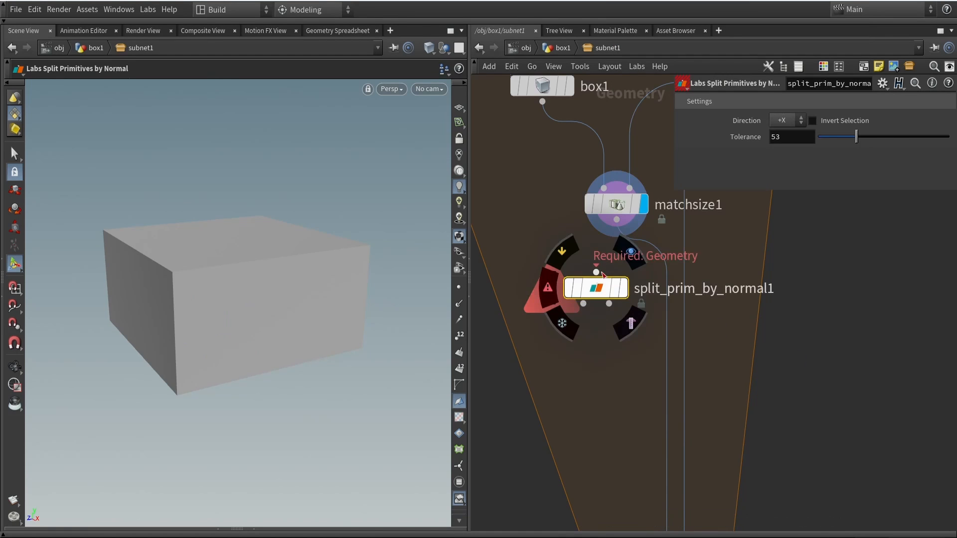
left_click_drag(616, 219, 609, 311)
left_click(624, 288)
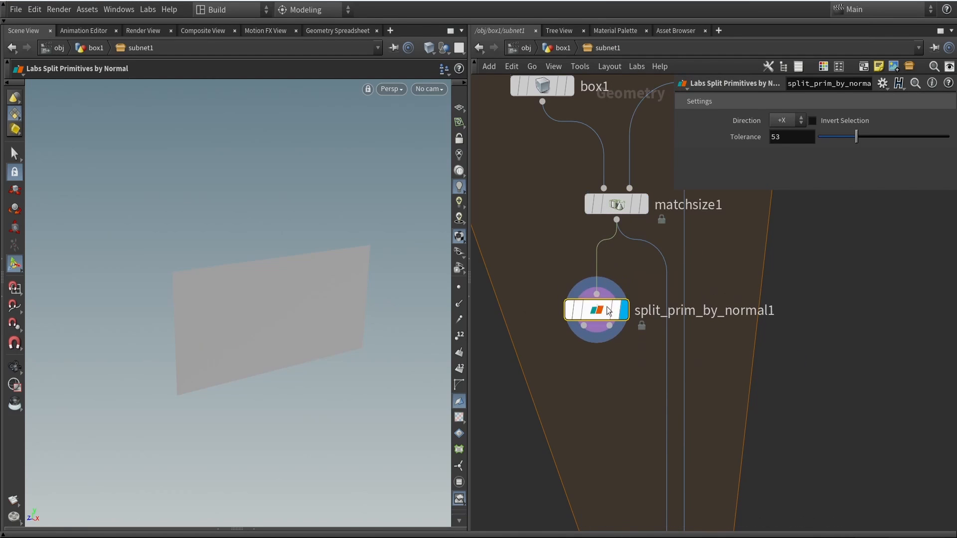
Set the split node's Direction to Y and enable Invert Selection to keep only the side walls.
left_click(787, 120)
left_click(786, 198)
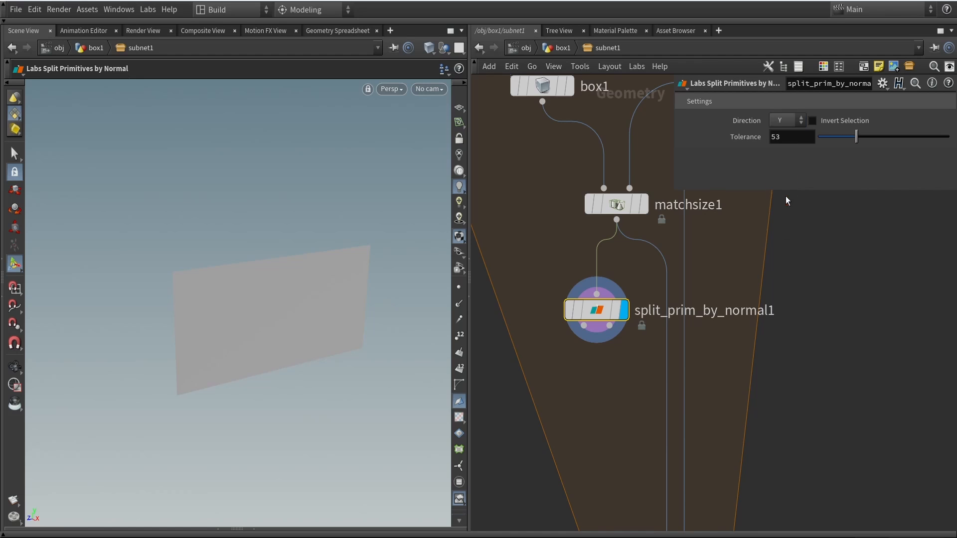
left_click(822, 124)
key("w")
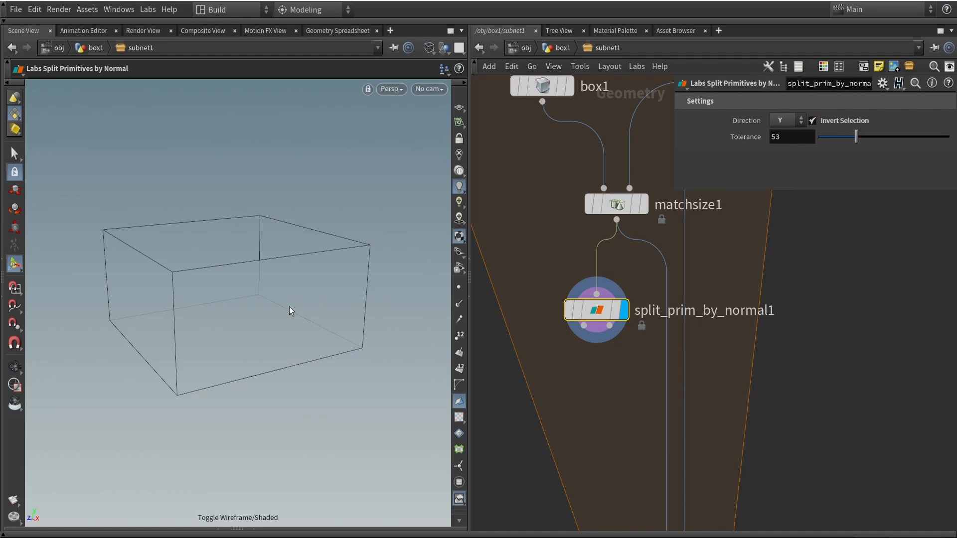
mouse_move(185, 235)
left_mouse_down("alt")
mouse_move(216, 301)
mouse_move(246, 294)
left_mouse_up("alt")
key("w")
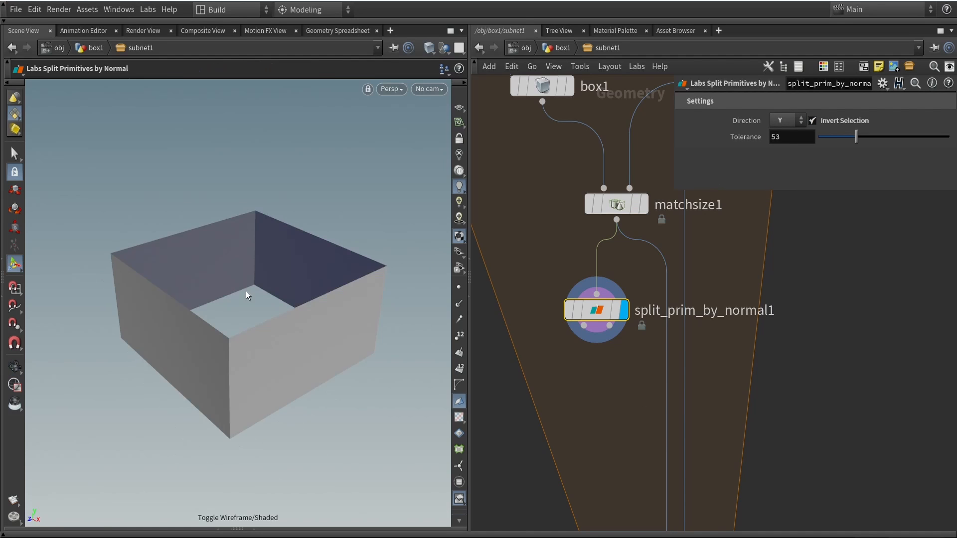
Add a PolyBevel node wired to split_prim_by_normal1's first output and display it.
key("Tab")
type("beve")
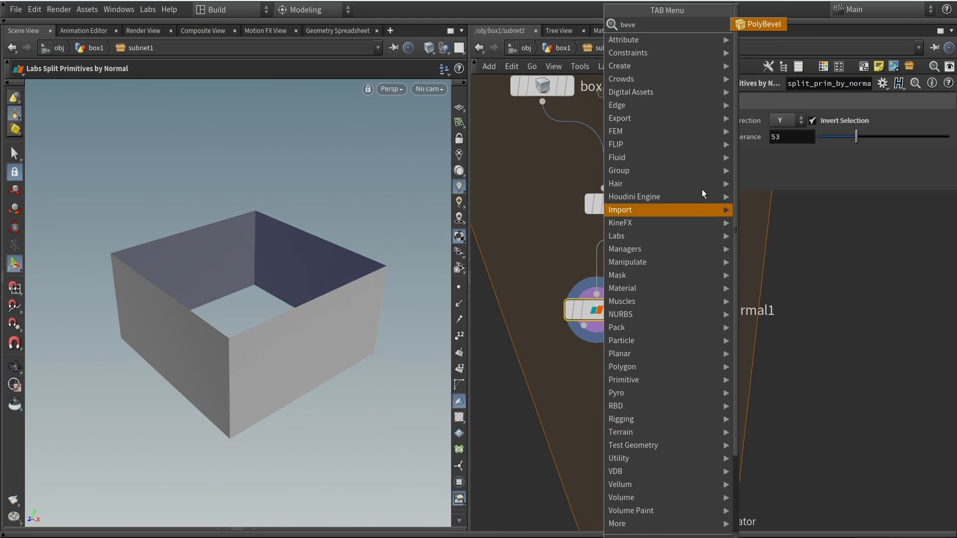
left_click(764, 25)
left_click(596, 383)
left_click_drag(583, 370, 584, 326)
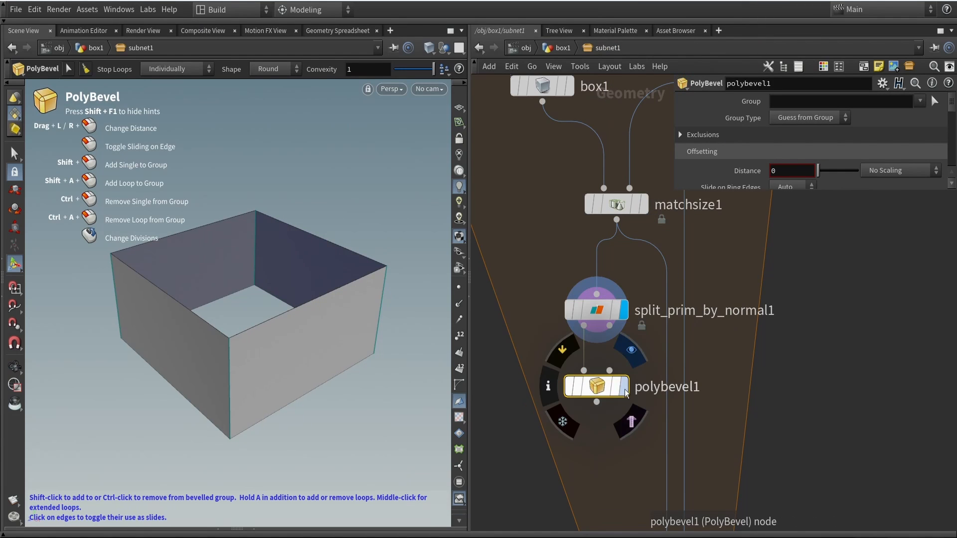
left_click(624, 386)
left_click_drag(616, 387, 616, 378)
Bevel the walls' vertical corner edges with a polybevel1 Distance of about 0.044.
left_click_drag(310, 354, 340, 309)
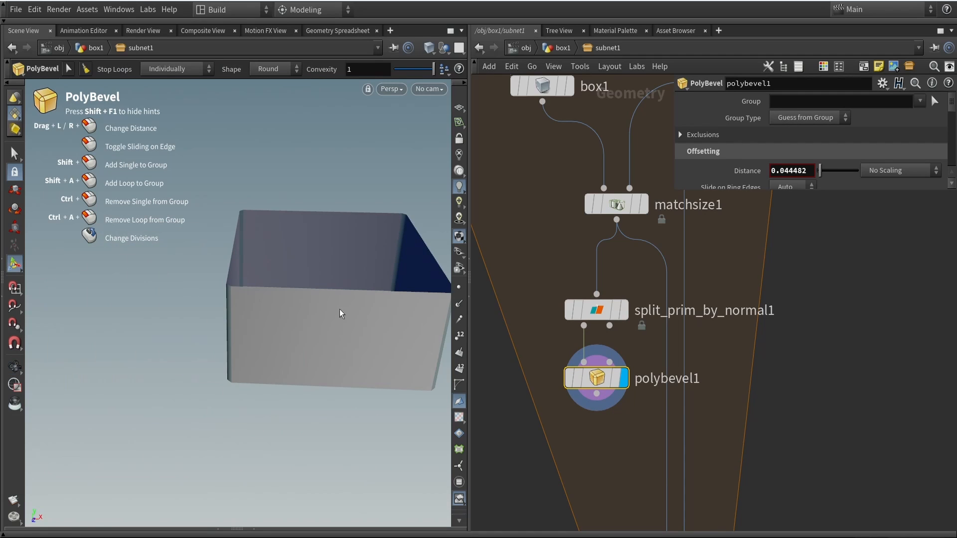
left_click_drag(337, 320, 193, 298, "alt")
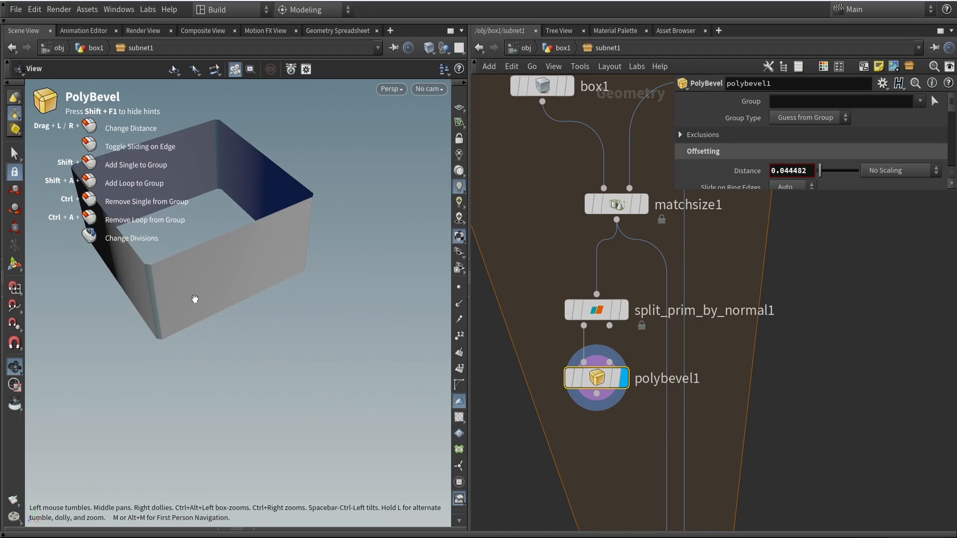
middle_click_drag(193, 298, 251, 306, "alt")
middle_click_drag(569, 445, 587, 316)
scroll(587, 316, "down", 3)
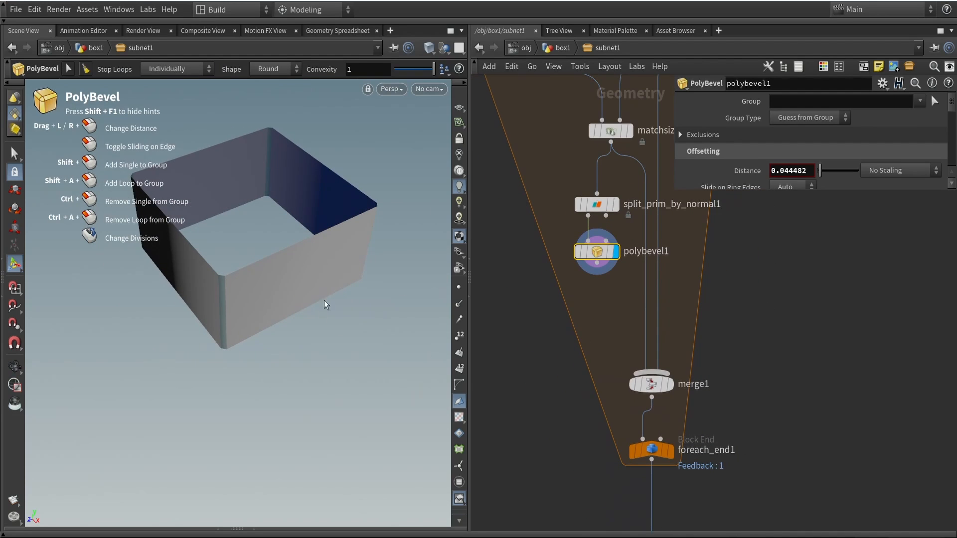
Add a PolyFill node below polybevel1, wire polybevel1's output into it, and display it.
key("Tab")
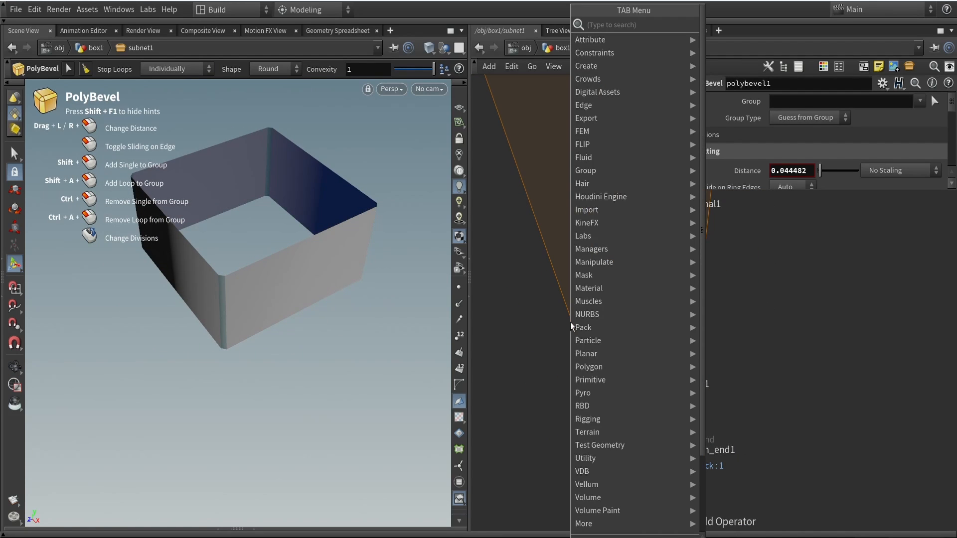
type("fill")
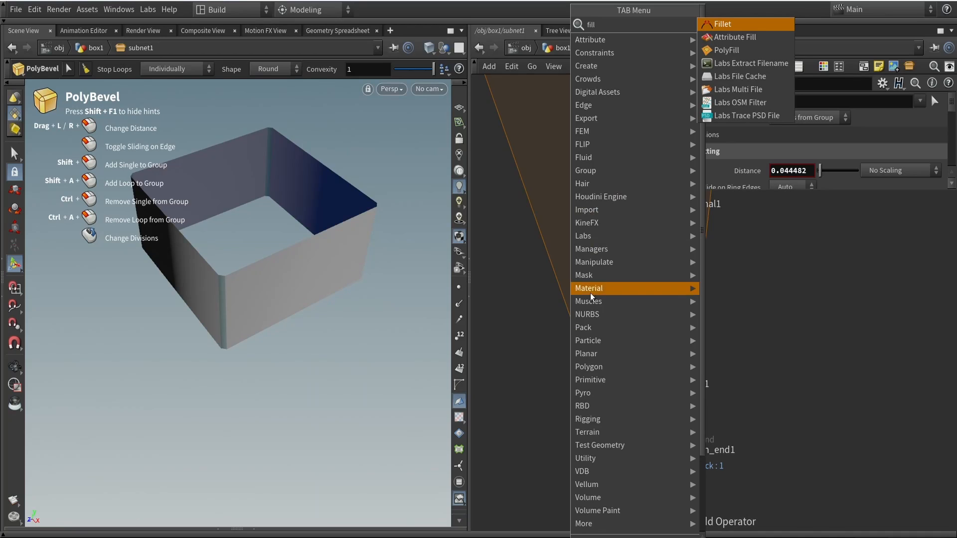
left_click(752, 53)
left_click(599, 306)
scroll(600, 264, "up", 4)
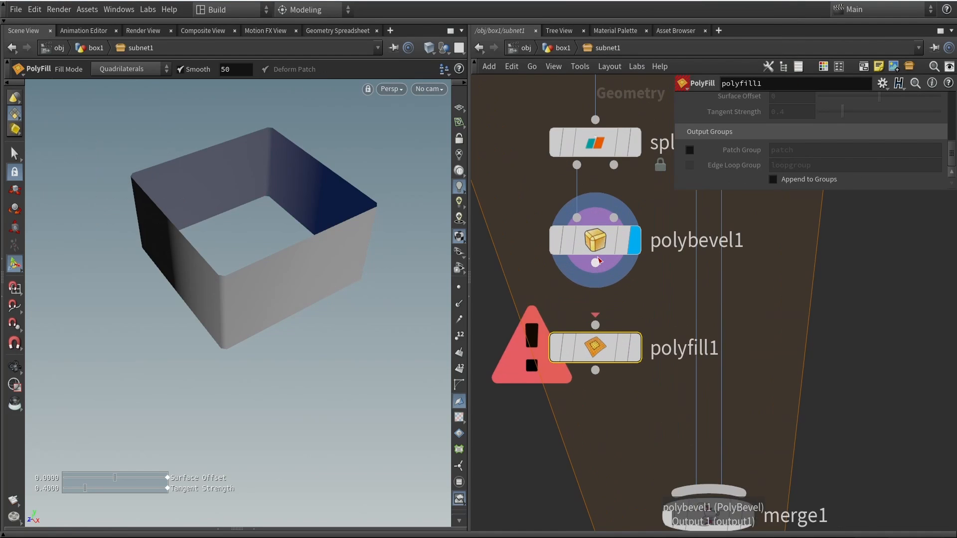
left_click_drag(595, 263, 595, 324)
left_click(632, 343)
Set polyfill1's Fill Mode to Single Polygon and check the capped floor shape in wireframe.
scroll(713, 161, "up", 5)
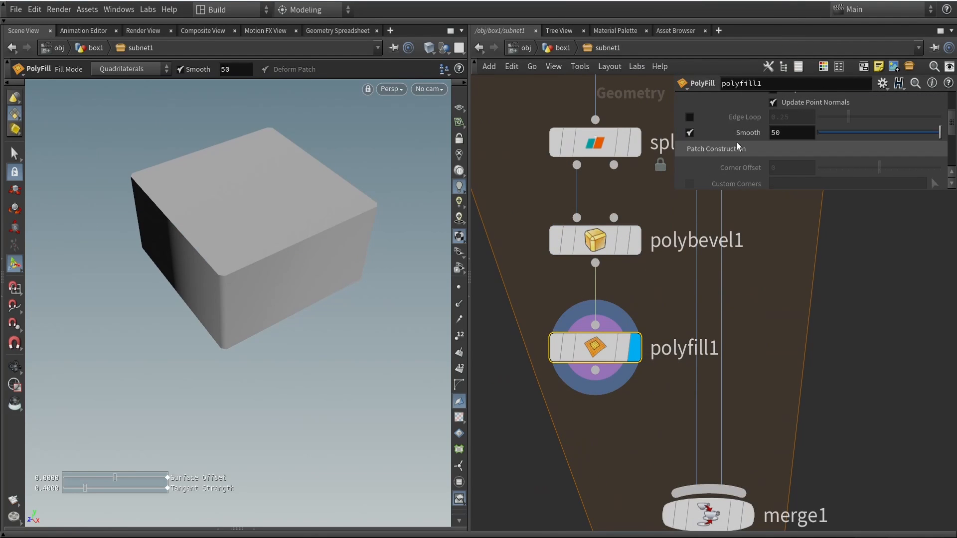
left_click(808, 118)
left_click(787, 136)
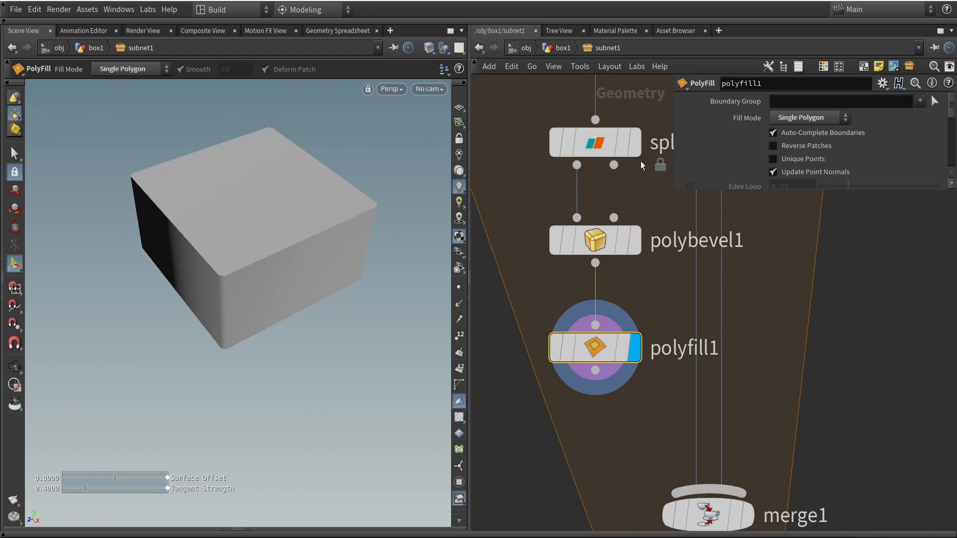
key("shift+w")
left_click_drag(236, 225, 234, 217, "alt")
right_click_drag(233, 217, 166, 193, "alt")
key("shift+w")
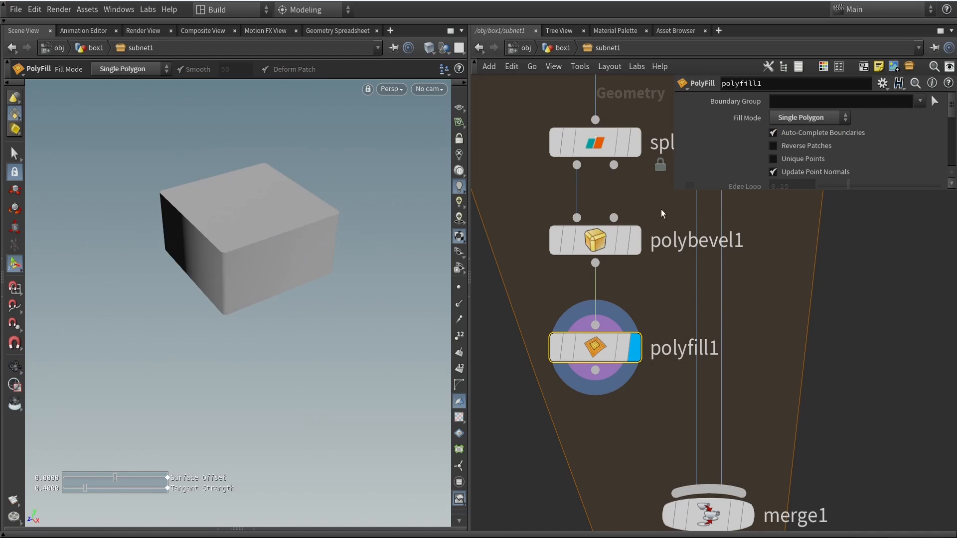
Enable the Patch Group output on polyfill1, keeping the group name patch.
left_click_drag(675, 191, 682, 341)
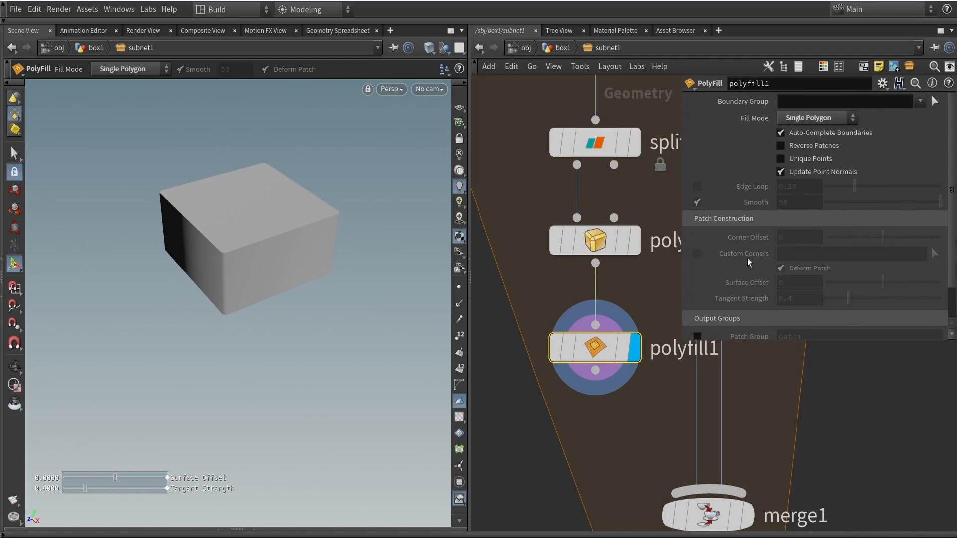
scroll(782, 241, "down", 3)
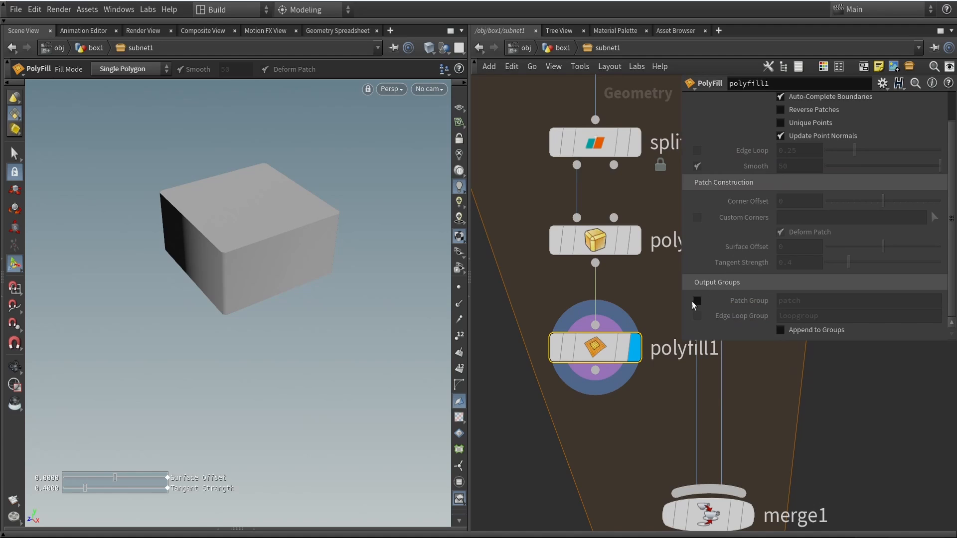
left_click(697, 301)
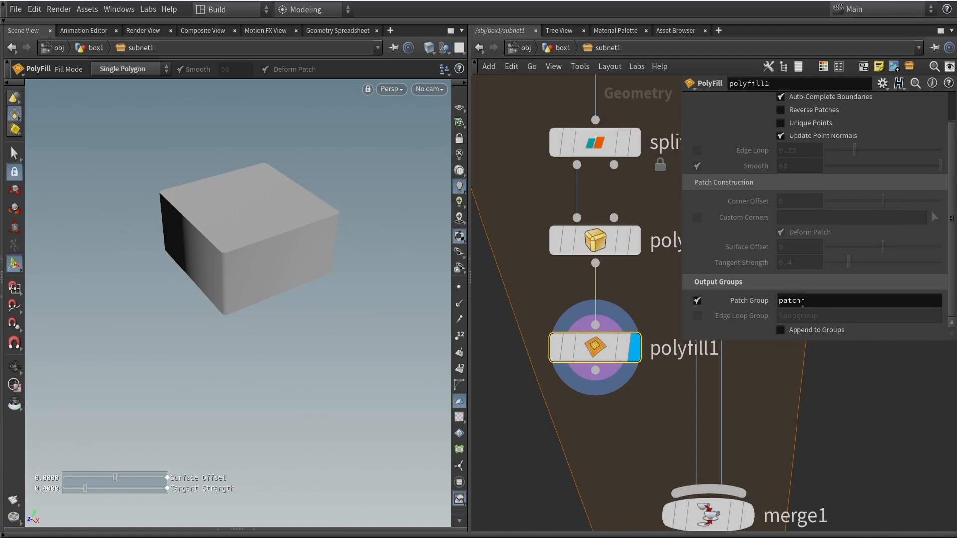
Move merge1, foreach_end1 and output0 further down the network to make room below polyfill1.
key("h")
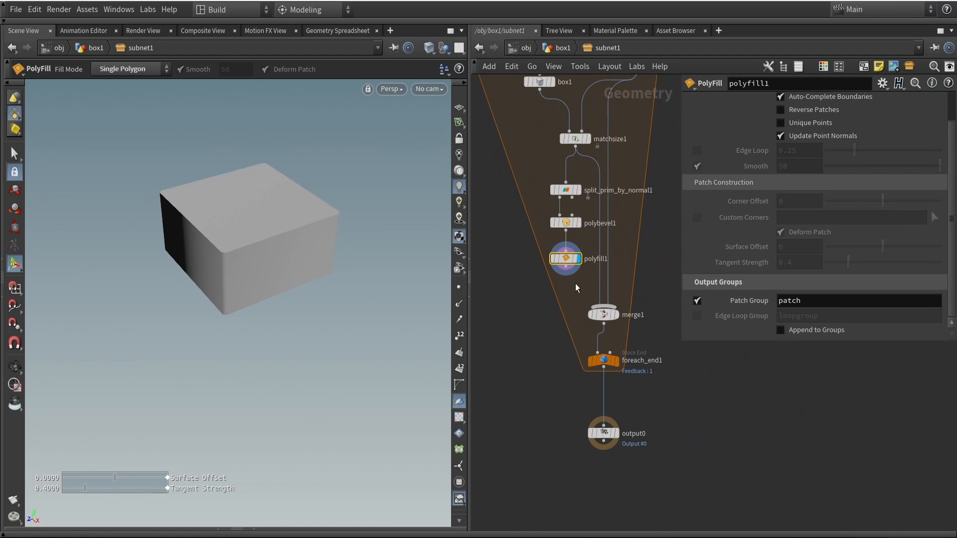
scroll(576, 288, "down", 3)
left_click_drag(647, 427, 609, 450)
left_click(584, 394)
middle_click_drag(578, 345, 574, 363)
scroll(574, 359, "up", 3)
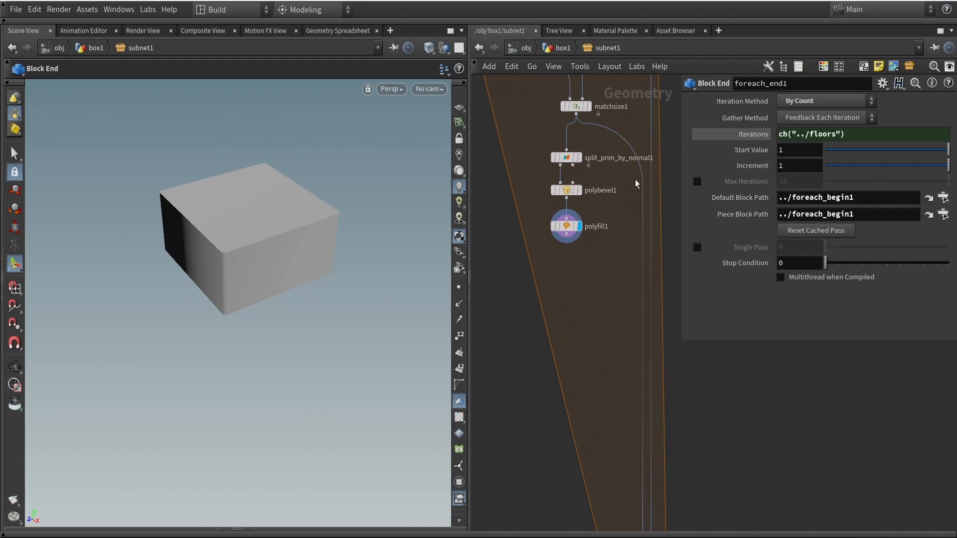
Rewire merge1's floor input from matchsize1 to polyfill1's output and display foreach_end1.
left_click_drag(637, 184, 566, 246)
middle_click_drag(562, 271, 562, 213)
scroll(562, 213, "down", 2)
scroll(627, 471, "up", 3)
left_click(627, 471)
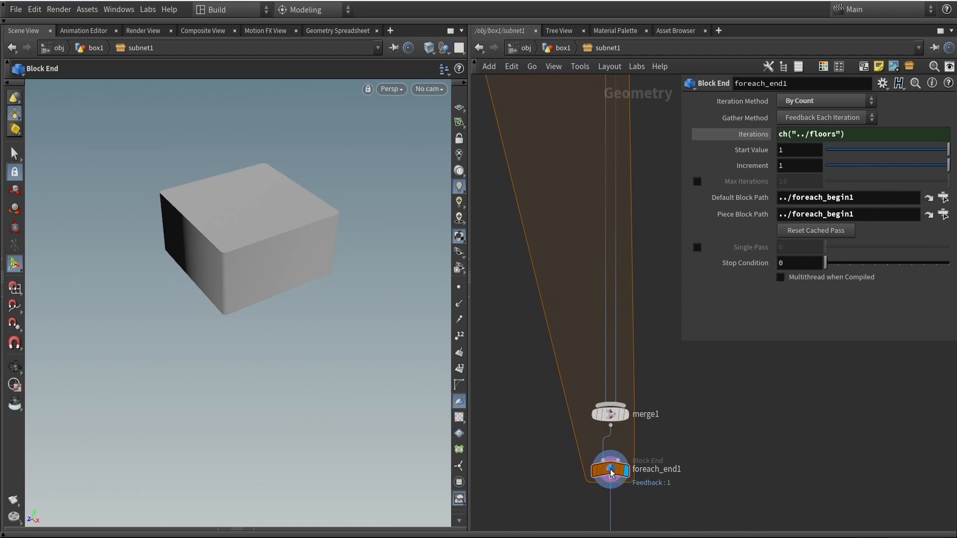
key("Escape")
left_click_drag(401, 361, 420, 277)
key("Return")
Display the file nodes in turn to examine the large window, small window, door and balcony models.
middle_click_drag(519, 303, 612, 365)
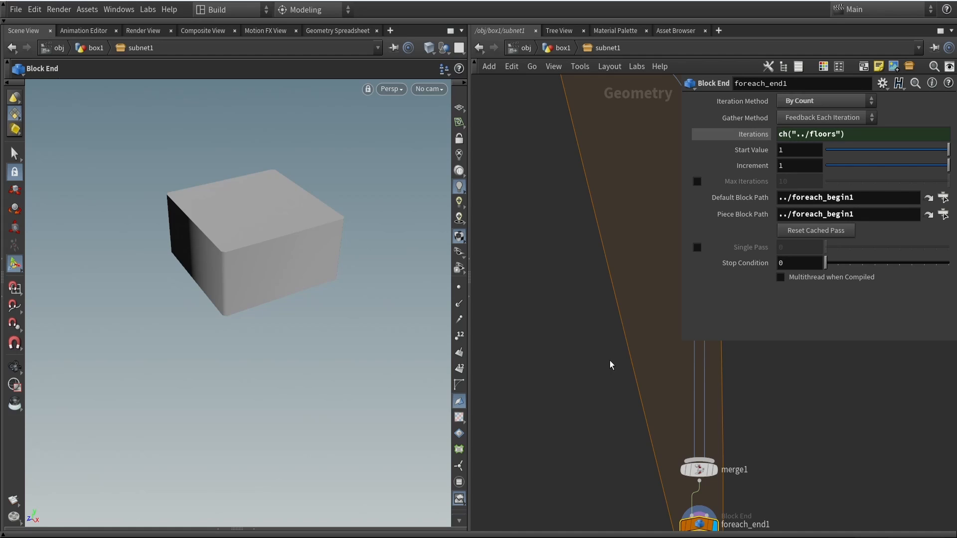
key("h")
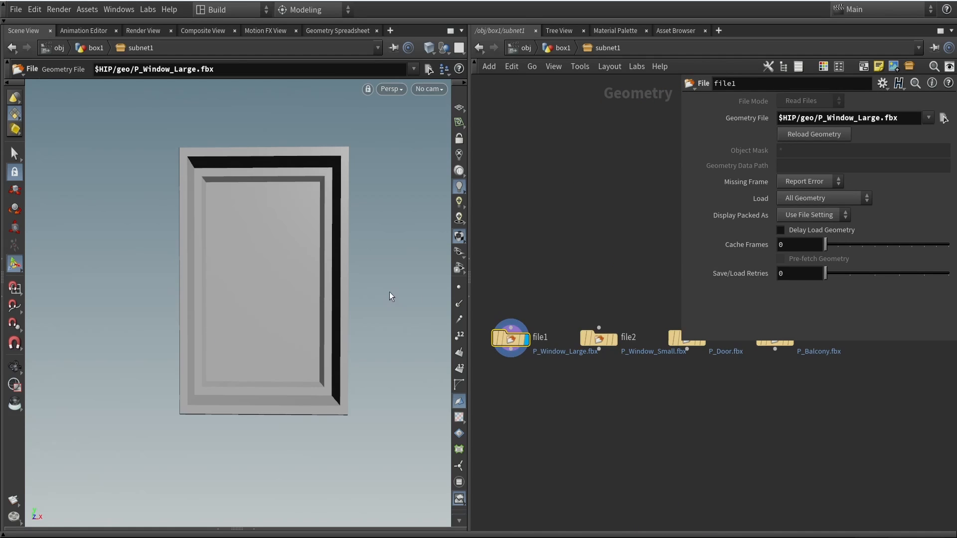
left_click_drag(258, 286, 344, 312, "alt")
left_click(614, 341)
left_click(598, 340)
middle_click_drag(721, 410, 622, 429)
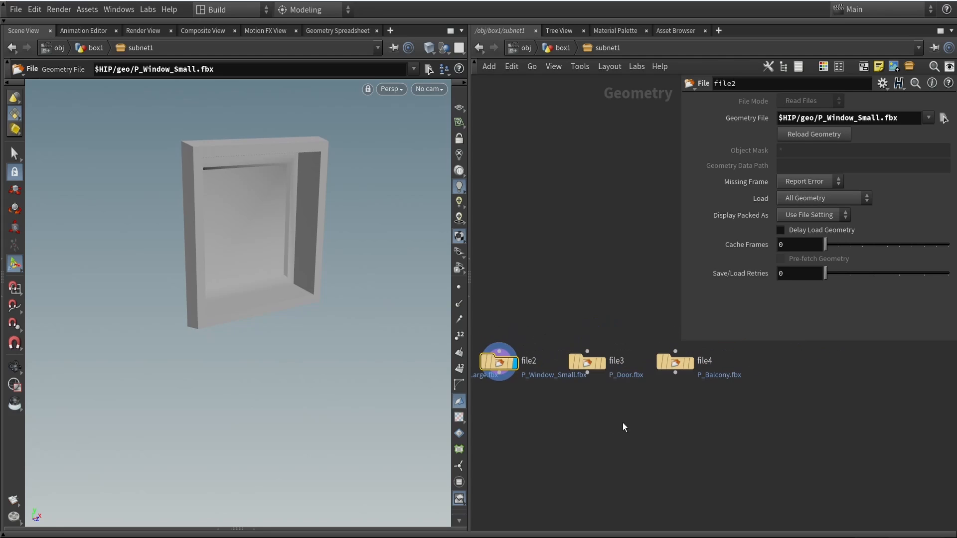
left_click(603, 364)
left_click(587, 365)
right_click_drag(223, 291, 213, 305, "alt")
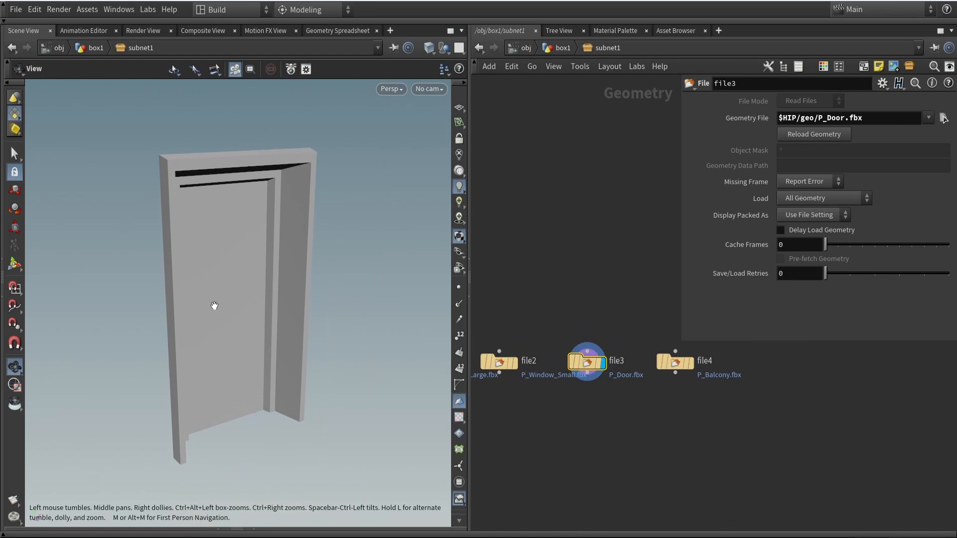
left_click(691, 364)
left_click(675, 365)
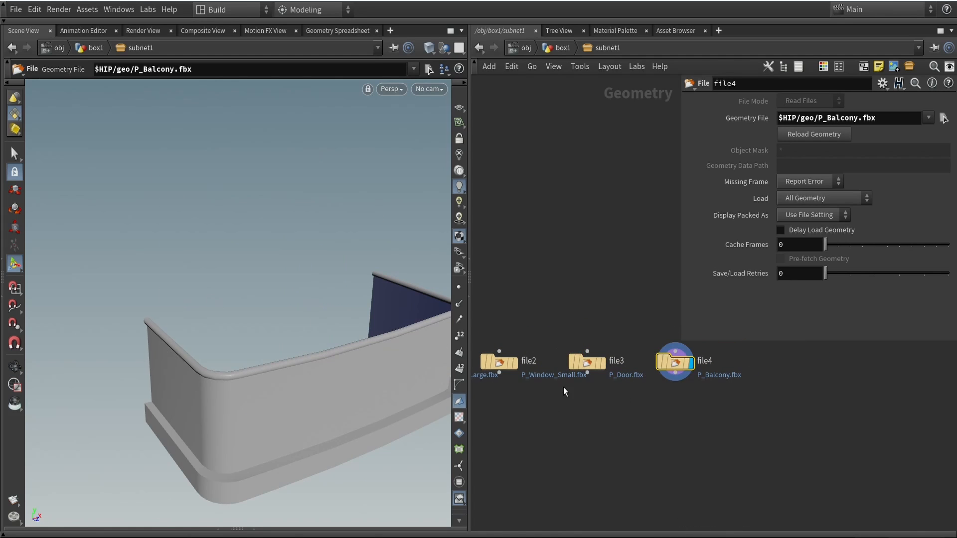
middle_click_drag(563, 391, 788, 404)
left_click(651, 376)
left_click(634, 376)
key("Escape")
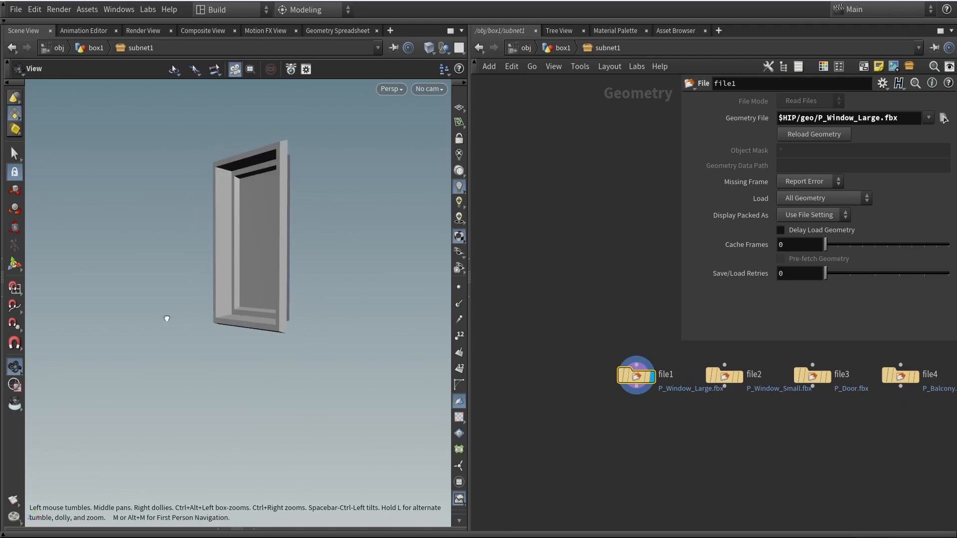
left_click_drag(167, 318, 279, 330)
key("Return")
Shrink the parameter pane and move all four file nodes slightly up in the network.
left_click_drag(682, 344, 596, 225)
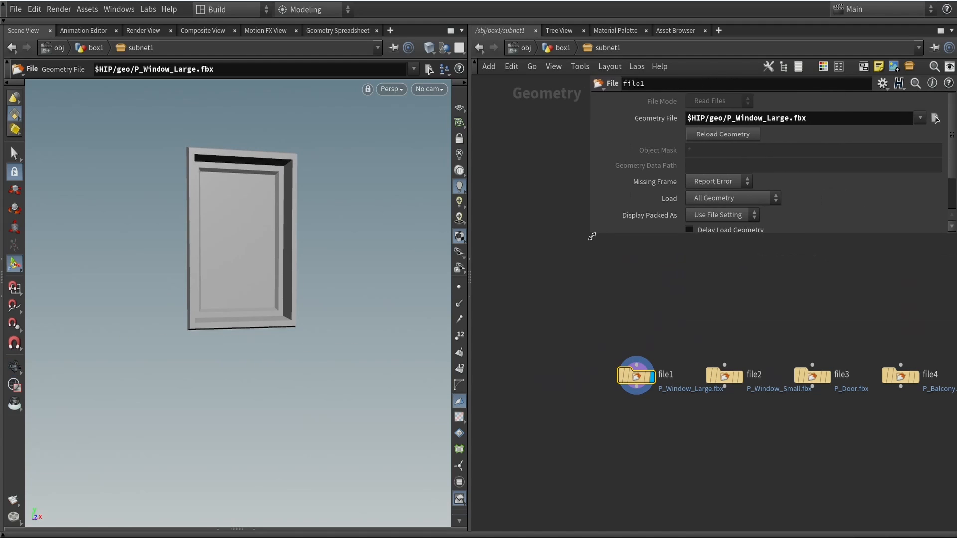
scroll(696, 288, "down", 5)
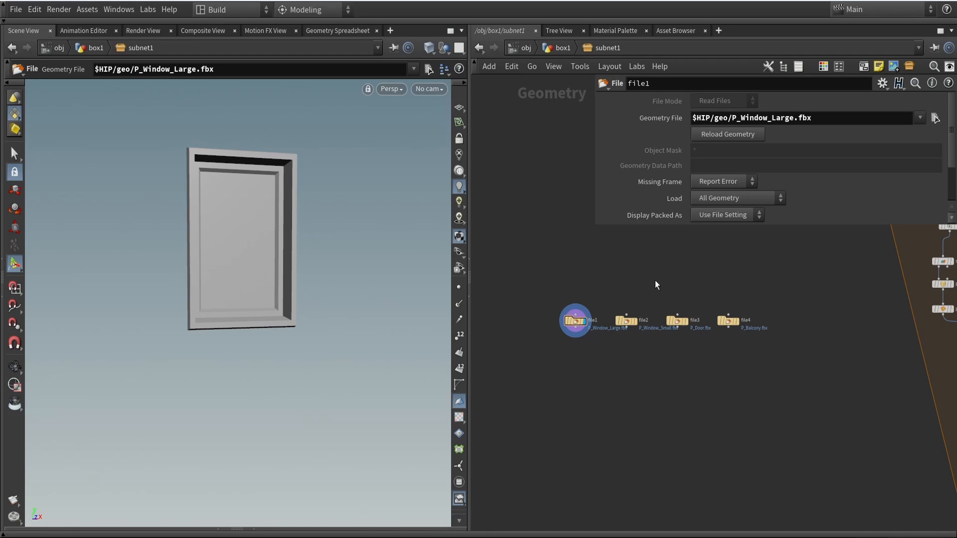
left_click_drag(551, 289, 822, 389)
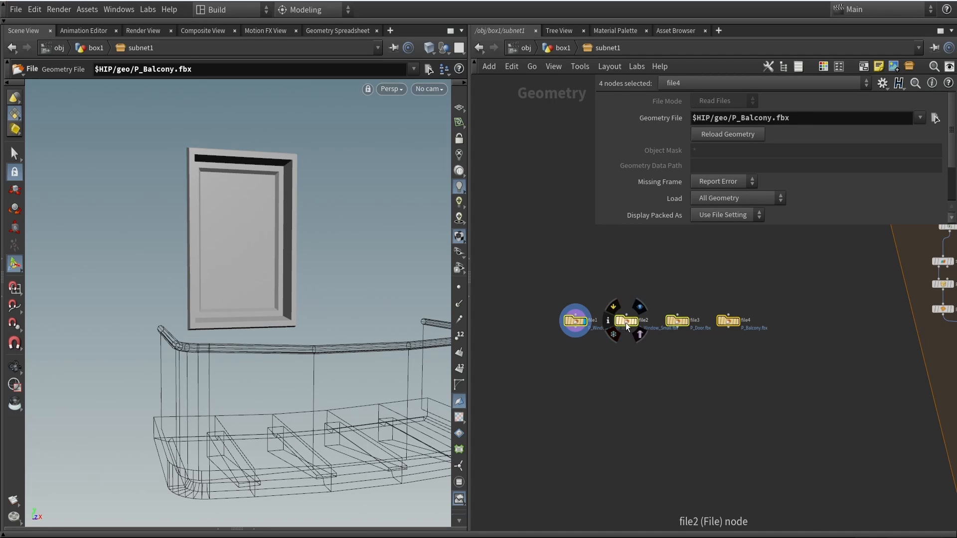
left_click_drag(626, 321, 627, 277)
left_click(642, 346)
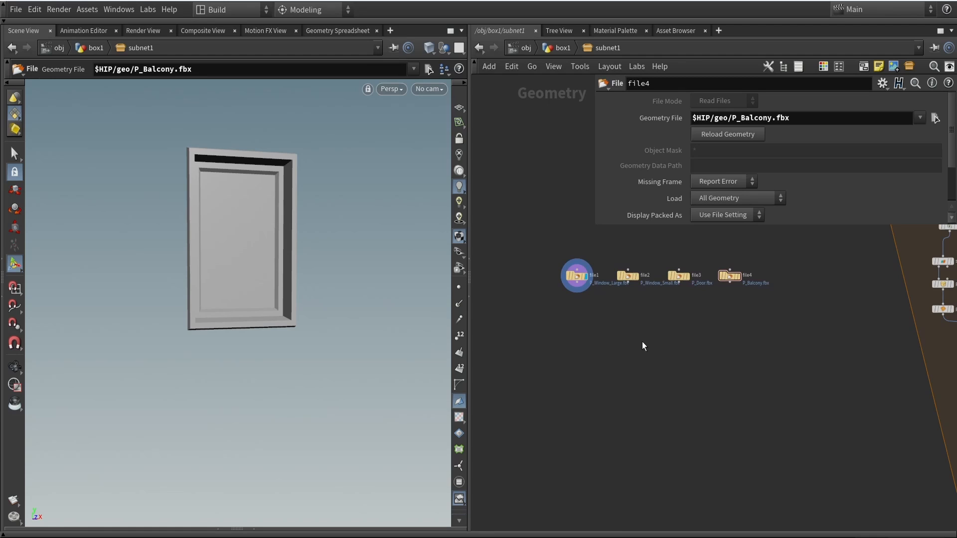
Add an Attribute Create node below file1, wire file1 into it, and display it.
scroll(817, 343, "down", 4)
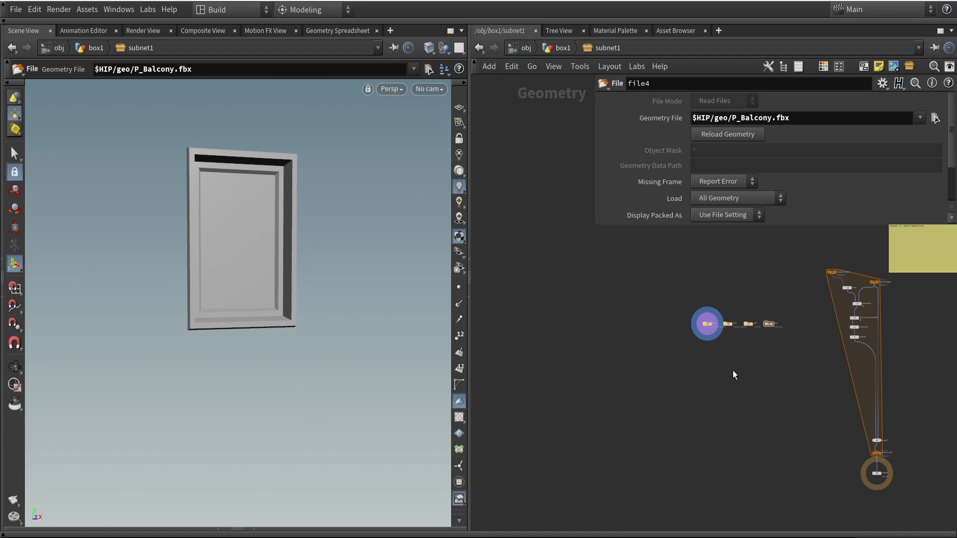
scroll(718, 327, "up", 3)
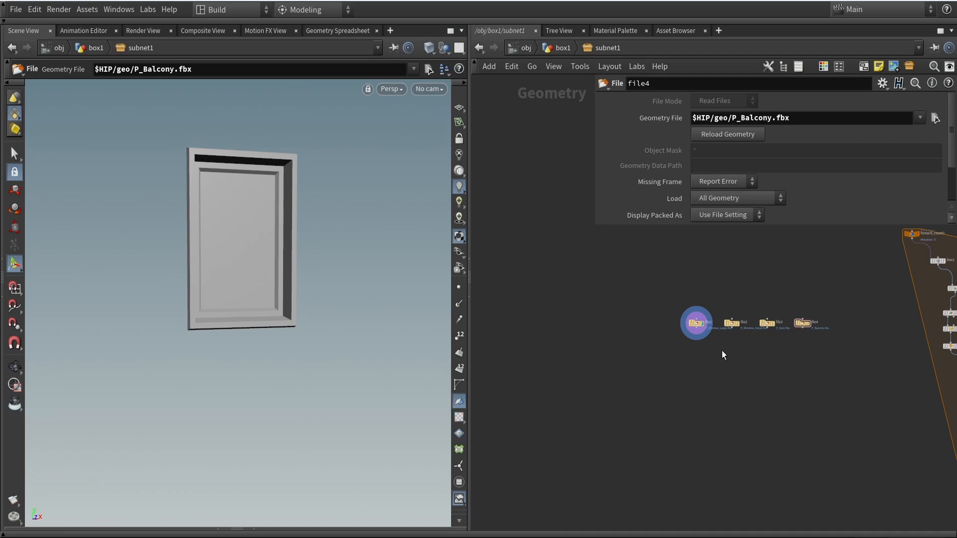
scroll(722, 350, "up", 4)
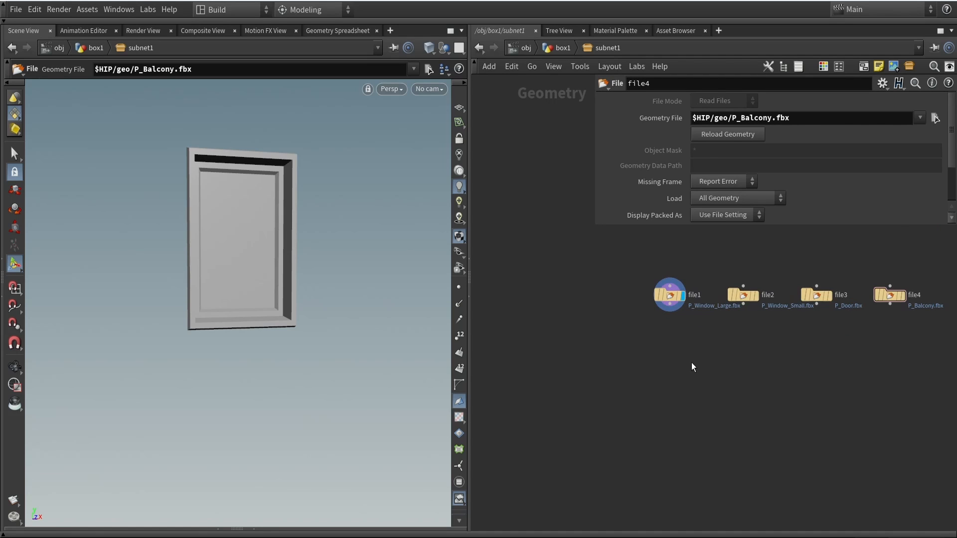
middle_click_drag(676, 371, 638, 379)
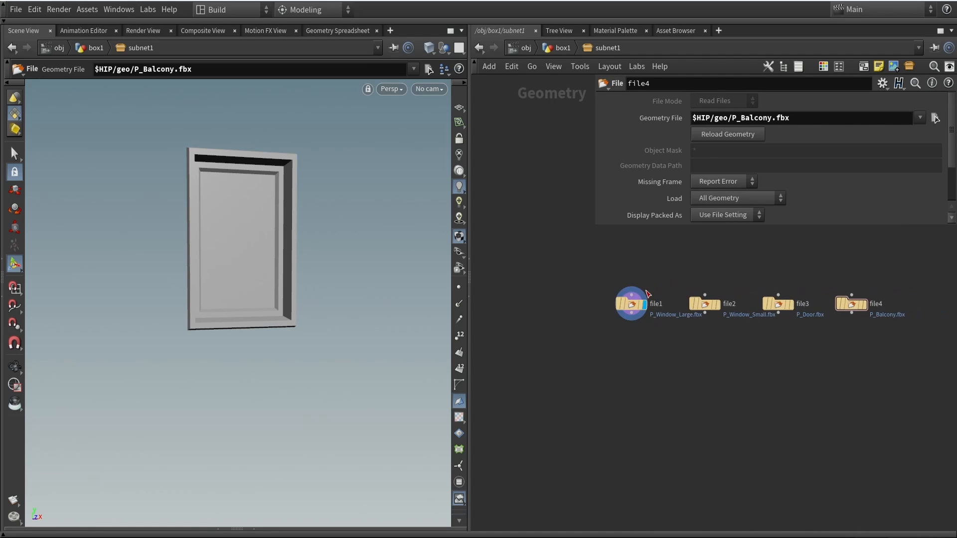
scroll(628, 346, "up", 1)
key("Tab")
type("creat")
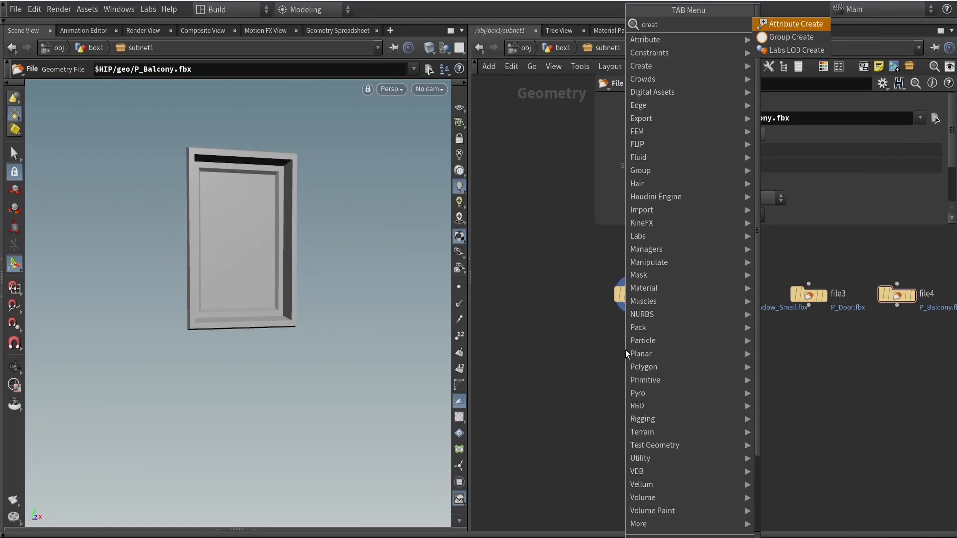
left_click(796, 24)
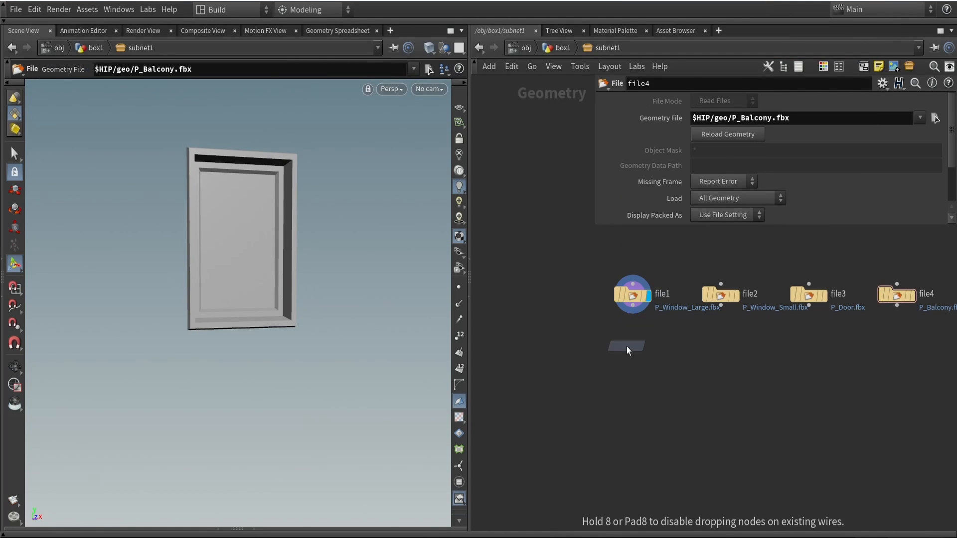
left_click(621, 344)
scroll(618, 306, "up", 2)
left_click_drag(637, 294, 640, 379)
left_click(660, 378)
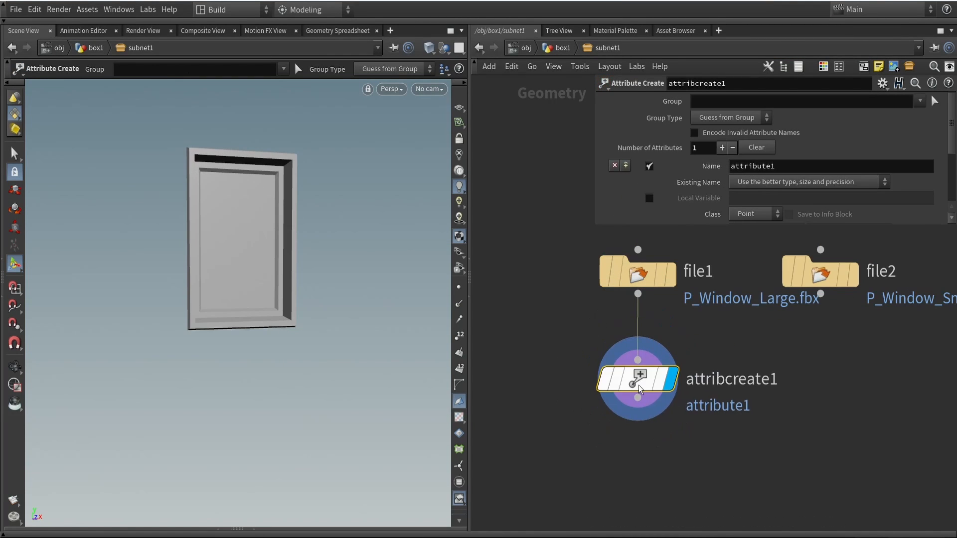
Name attribcreate1's attribute ID and set its Type to Integer.
left_click_drag(777, 167, 703, 175)
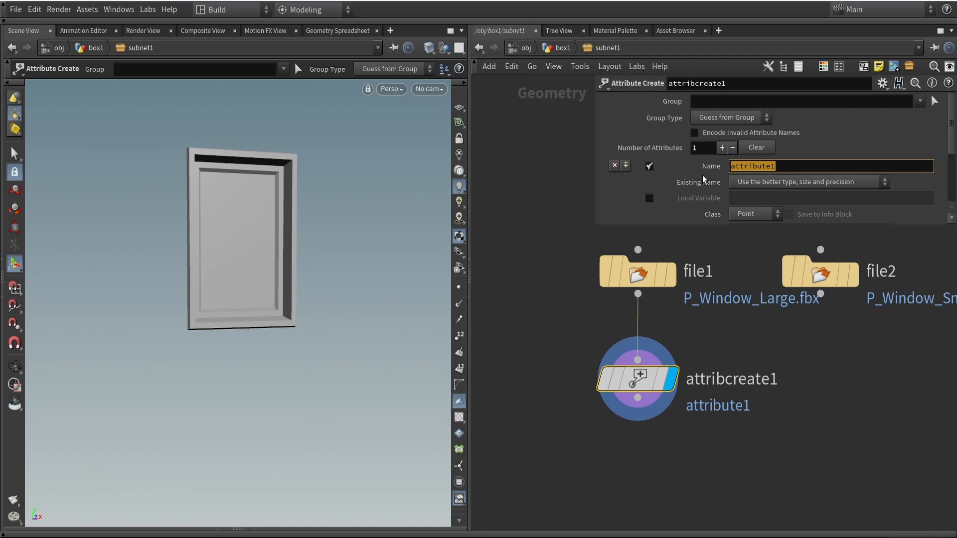
type("ID")
scroll(704, 178, "down", 2)
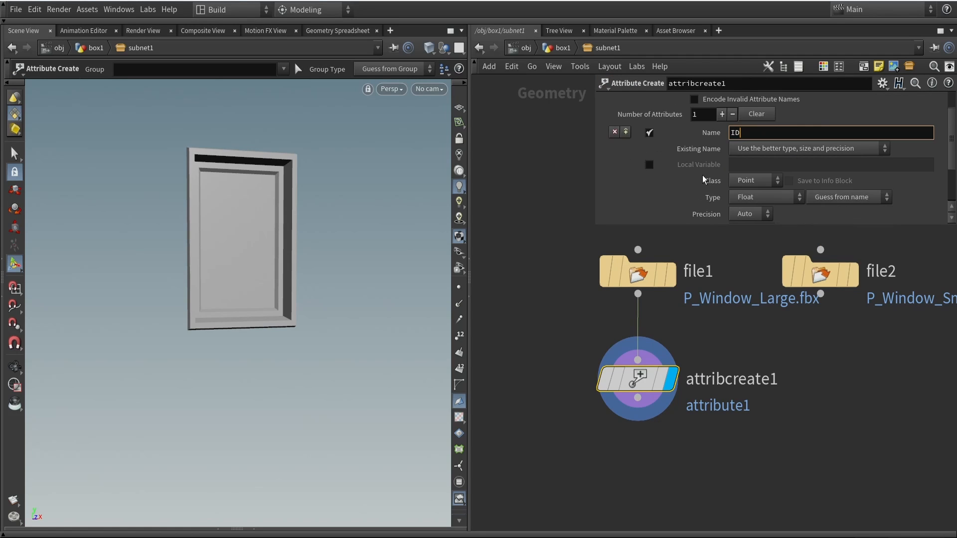
left_click(764, 198)
left_click(756, 229)
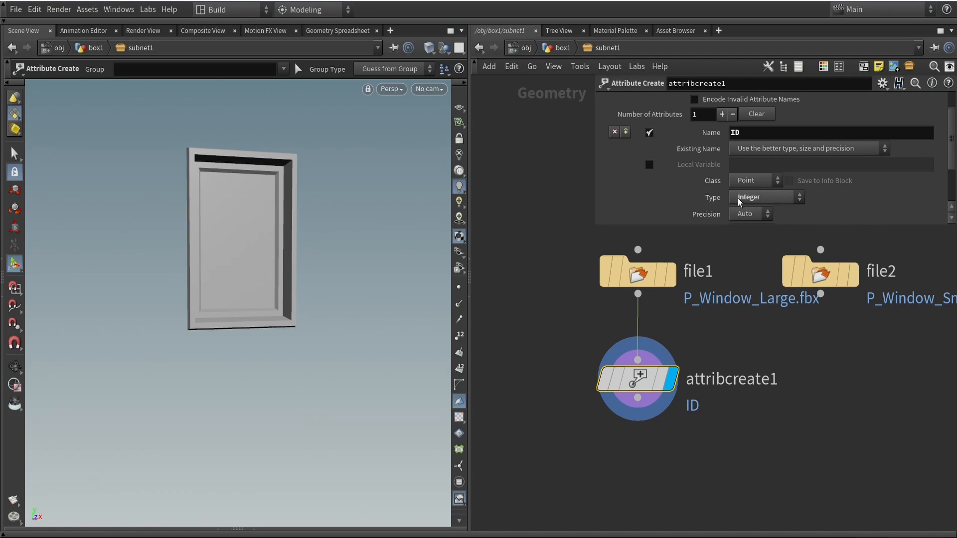
scroll(749, 205, "down", 2)
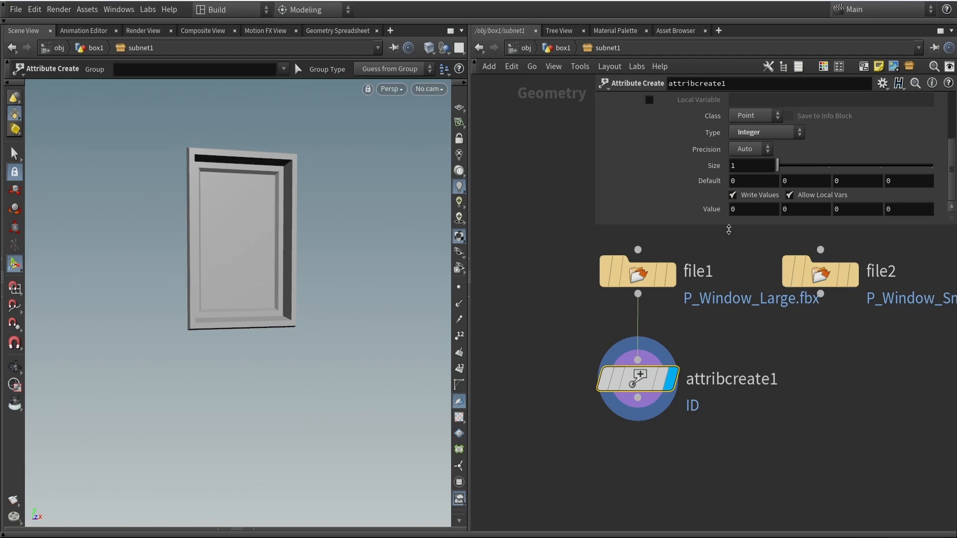
Duplicate attribcreate1 below file2, wire file2 into the copy and display it.
middle_click_drag(779, 398, 648, 387)
scroll(628, 383, "down", 2)
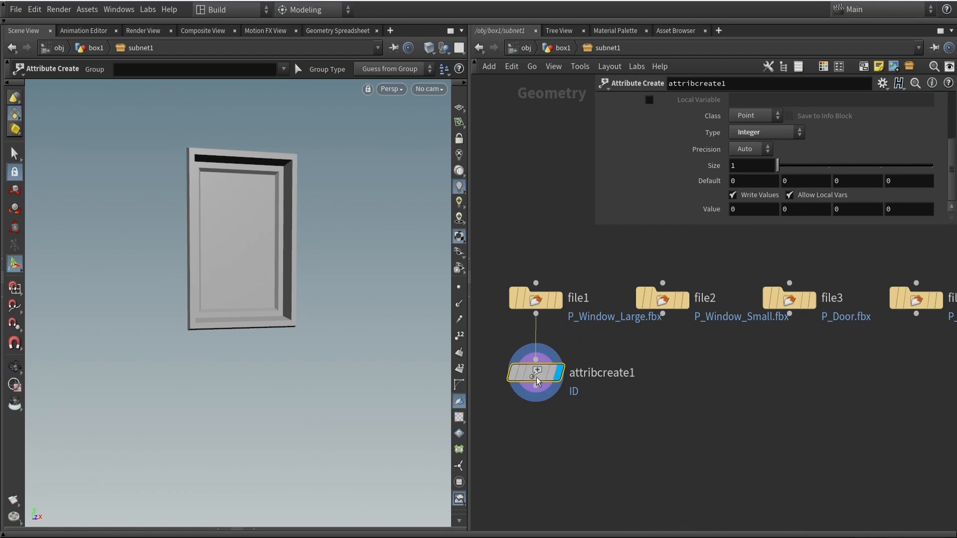
left_click_drag(536, 378, 669, 378, "alt")
scroll(667, 380, "down", 1)
scroll(656, 327, "up", 3)
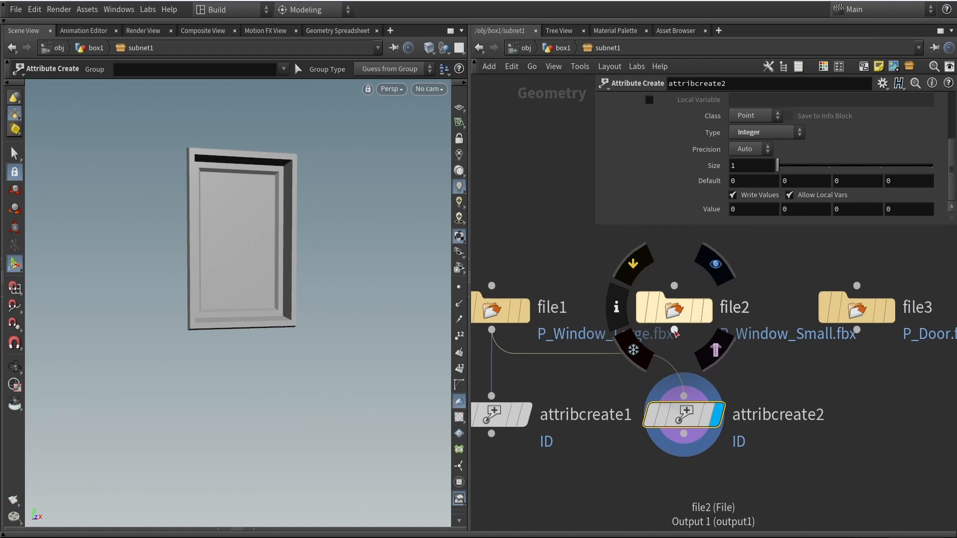
left_click(715, 264)
mouse_move(674, 330)
left_mouse_down()
mouse_move(682, 391)
mouse_move(674, 414)
left_mouse_up()
left_click(706, 414)
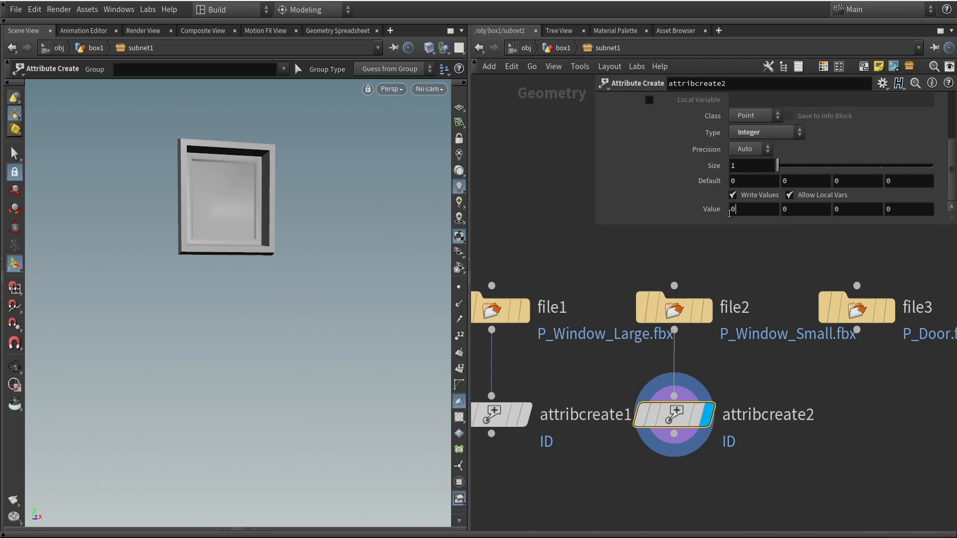
Set attribcreate2's ID value to 1.
type("1")
key("Return")
scroll(718, 269, "down", 5)
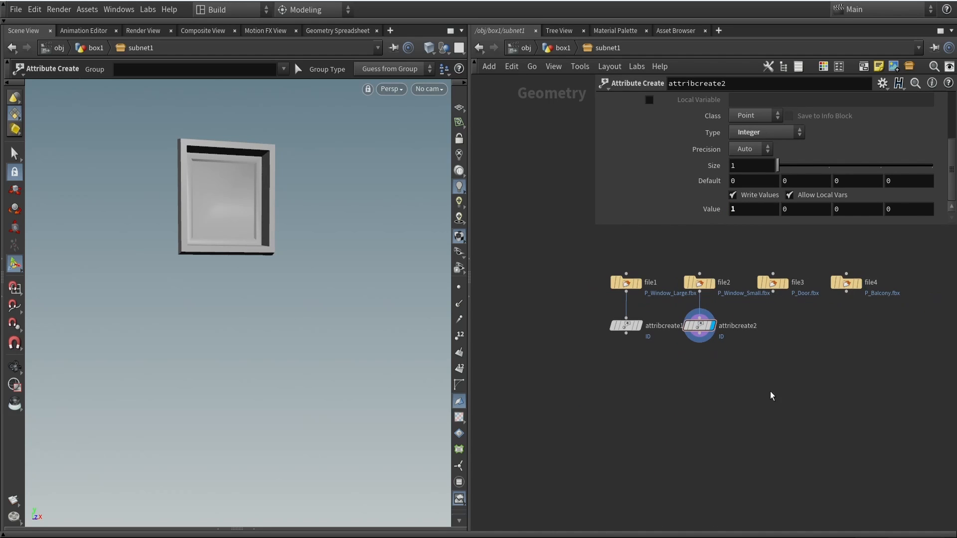
middle_click_drag(805, 383, 740, 390)
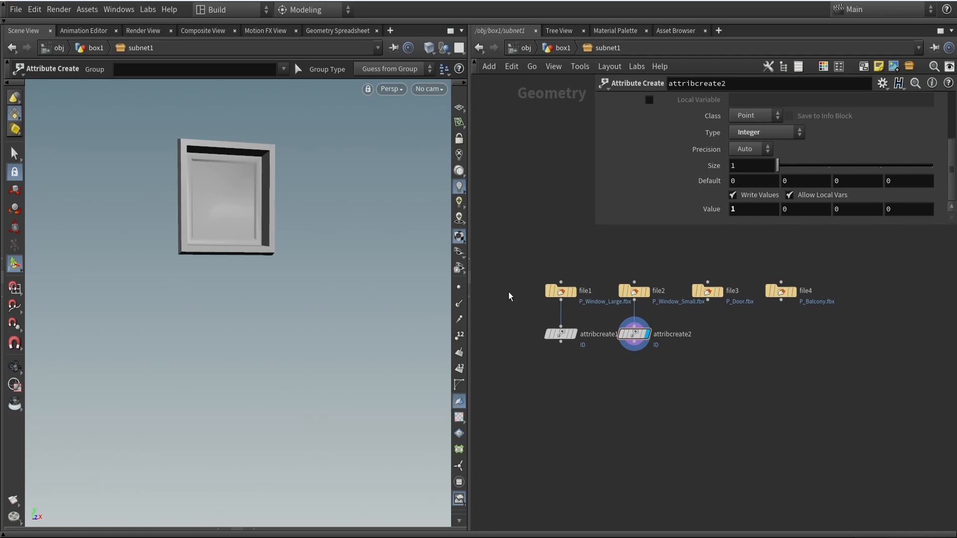
scroll(545, 326, "up", 4)
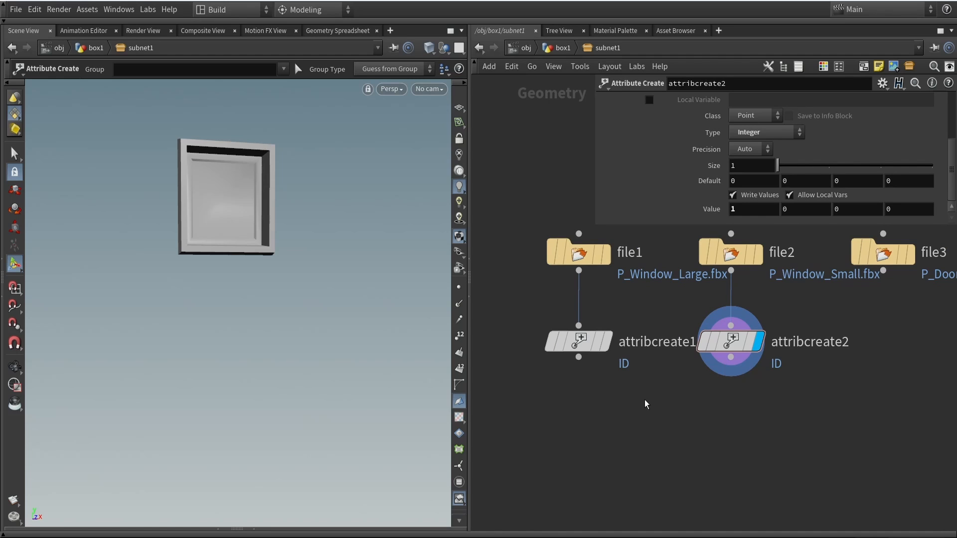
scroll(646, 404, "down", 6)
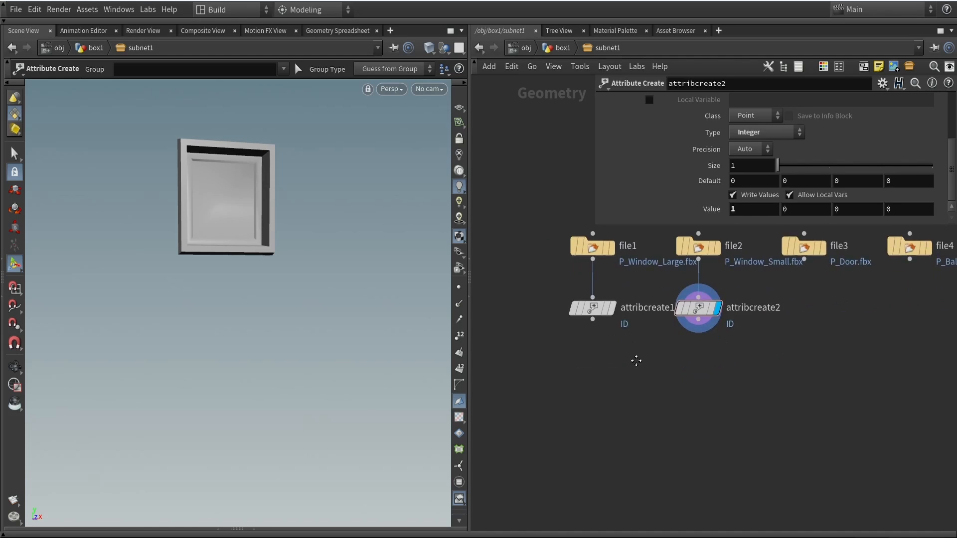
scroll(588, 349, "up", 1)
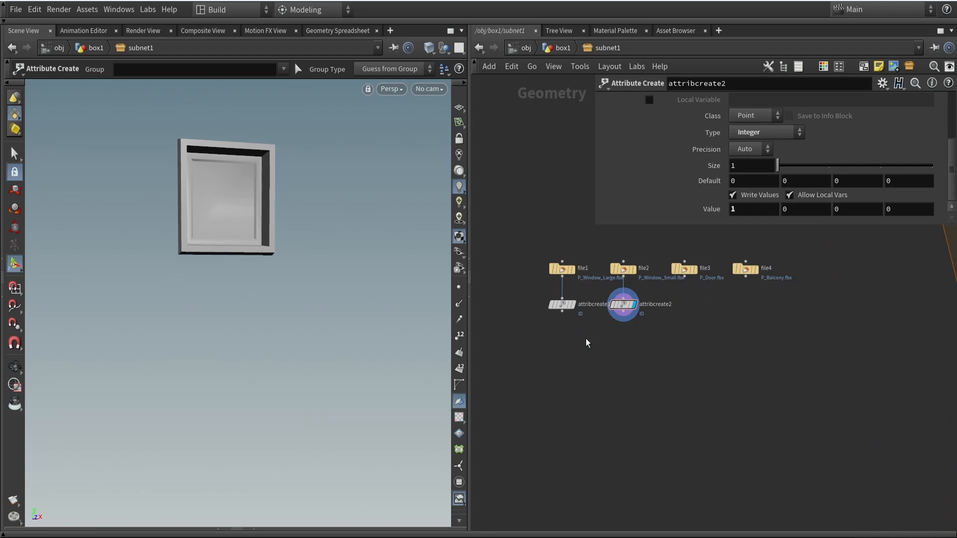
scroll(553, 336, "down", 3)
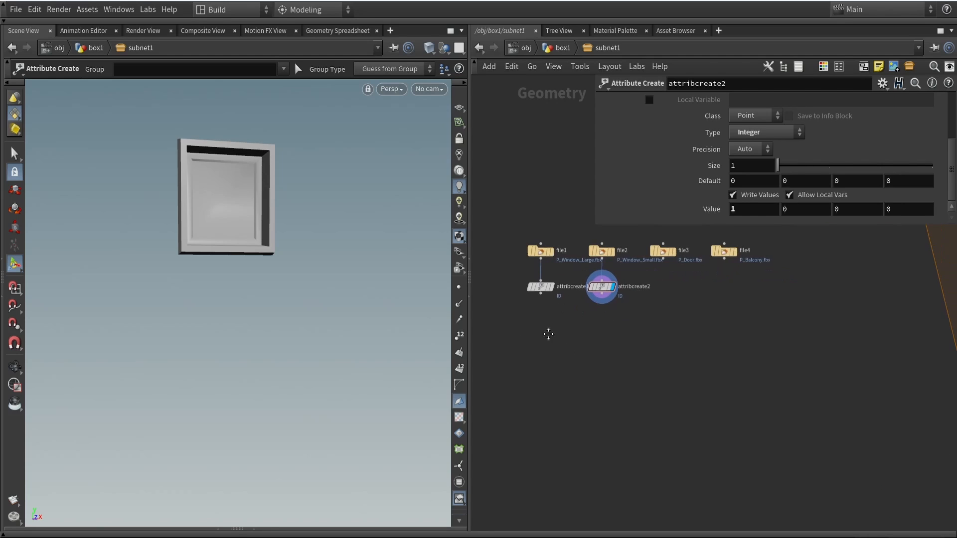
left_click_drag(516, 262, 557, 341)
Display polyfill1 to examine the bevelled, capped floor block and its walls.
scroll(816, 293, "up", 5)
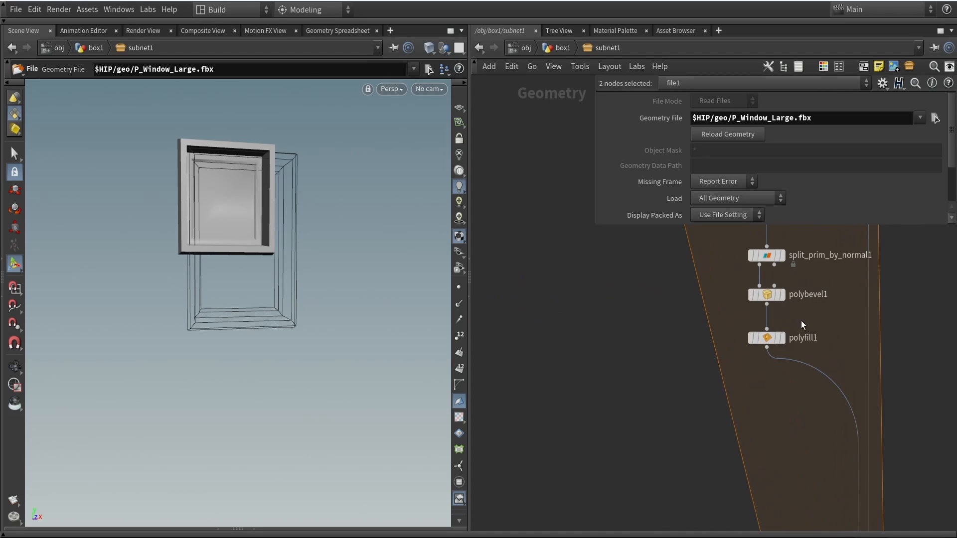
left_click(782, 338)
left_click(772, 339)
key("space+g")
left_click_drag(260, 229, 269, 256, "alt")
middle_click_drag(269, 257, 329, 248, "alt")
left_click_drag(329, 247, 319, 249, "alt")
middle_click_drag(637, 373, 789, 327)
scroll(789, 326, "down", 3)
scroll(789, 325, "down", 1)
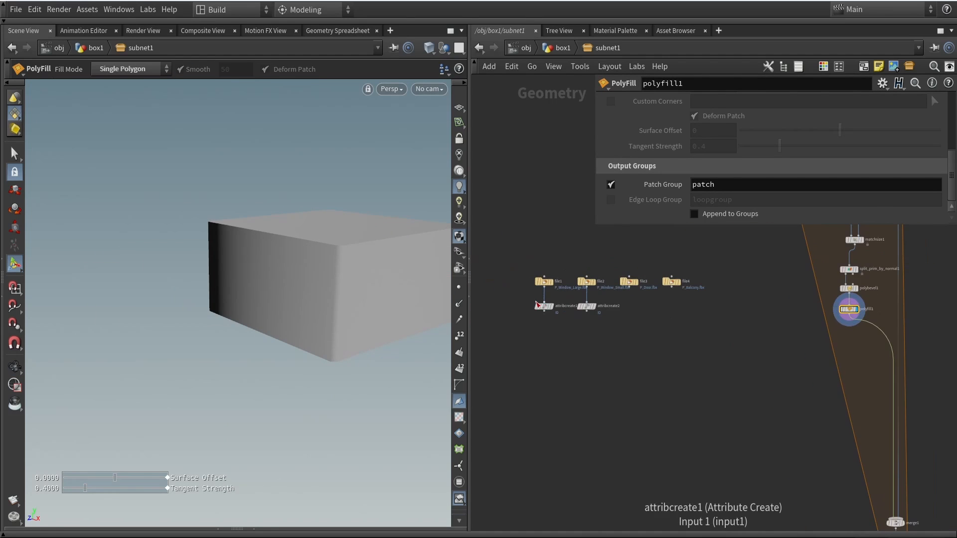
Display attribcreate1 to examine the large window model from the front.
scroll(537, 304, "up", 4)
left_click(569, 312)
left_click(555, 312)
key("space+g")
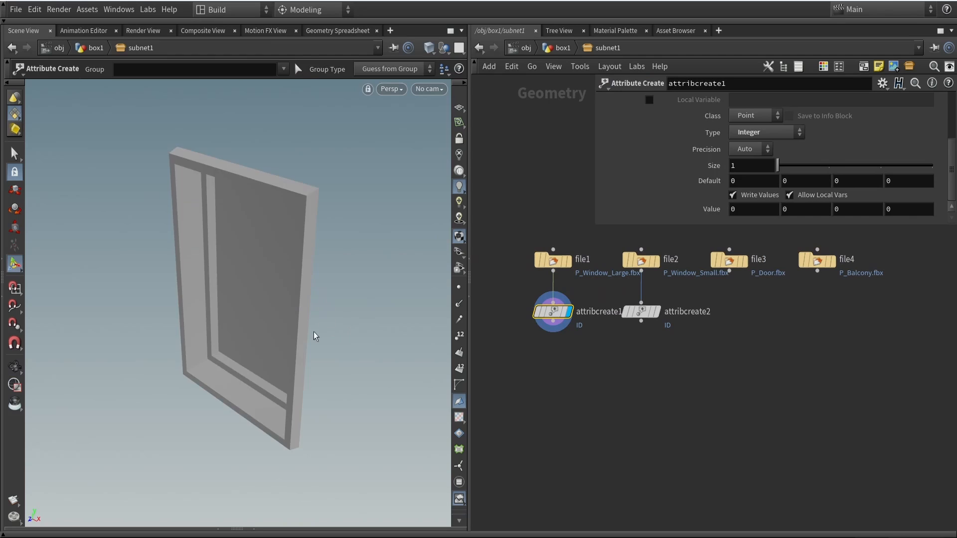
left_click_drag(314, 336, 264, 339, "alt")
scroll(356, 282, "down", 3)
middle_click_drag(264, 339, 316, 279, "alt")
left_click_drag(316, 280, 308, 301)
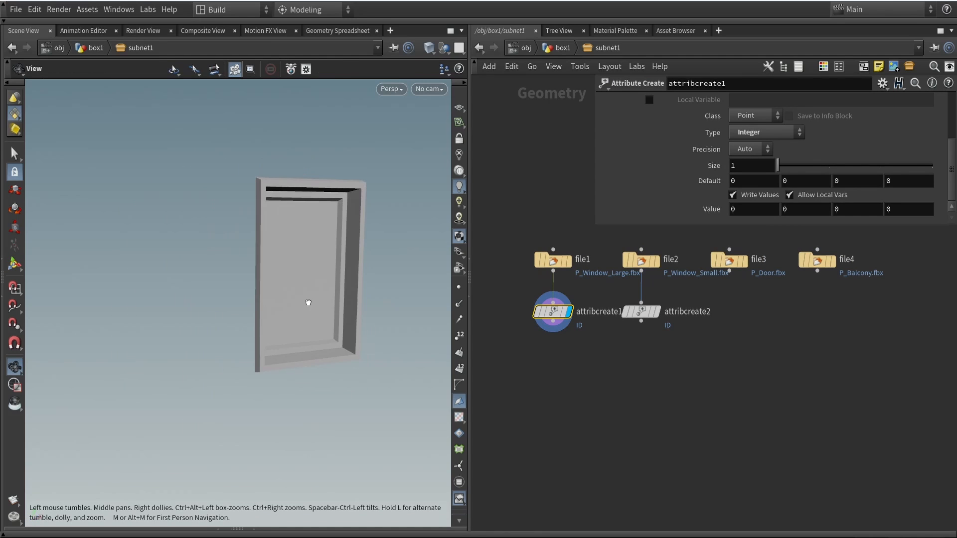
key("Return")
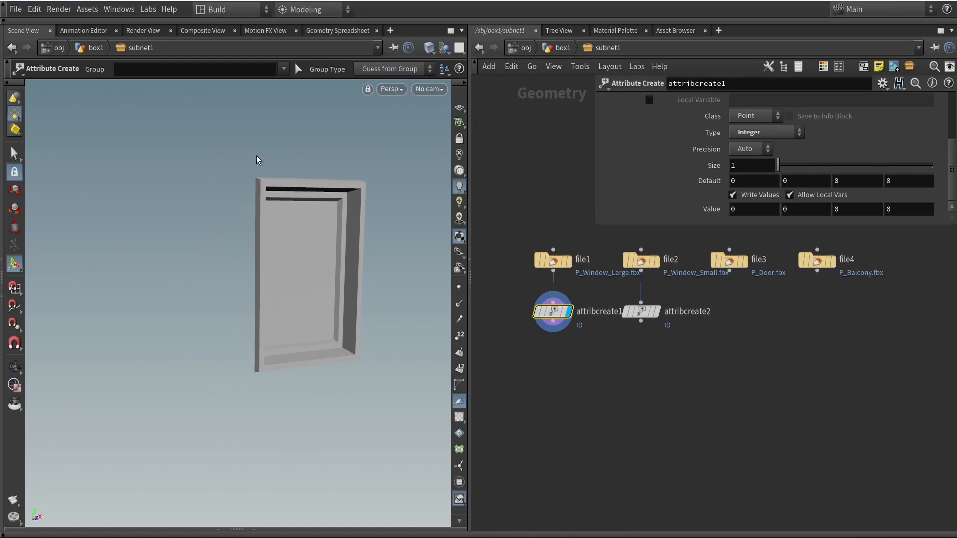
Display polyfill1 again to compare the floor's wall with the window model.
scroll(523, 360, "down", 2)
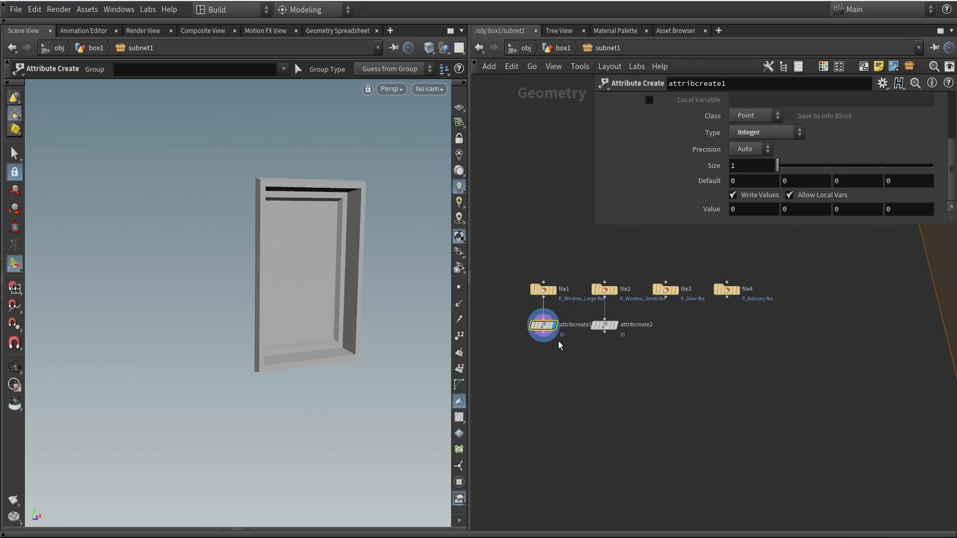
scroll(560, 349, "down", 2)
scroll(814, 337, "up", 4)
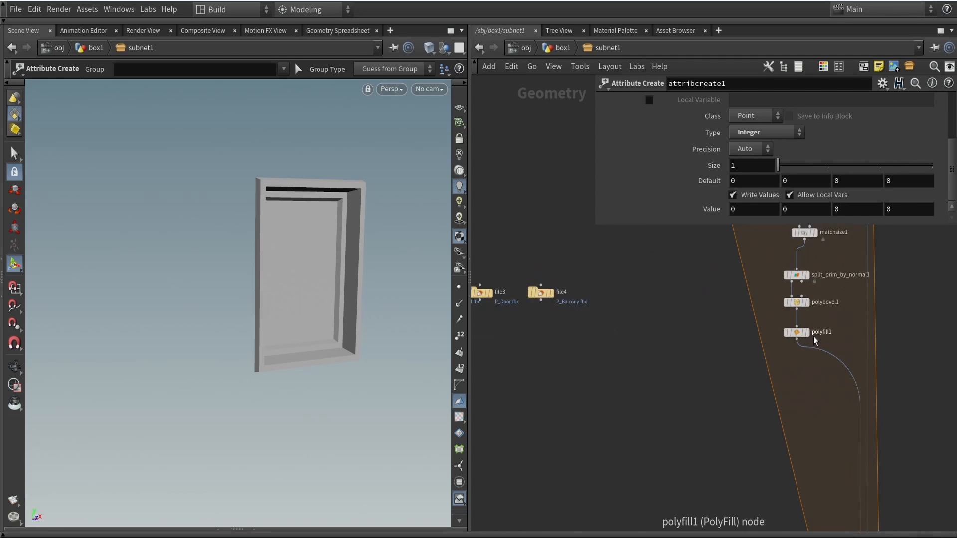
left_click(807, 333)
scroll(309, 264, "down", 3)
scroll(309, 269, "down", 2)
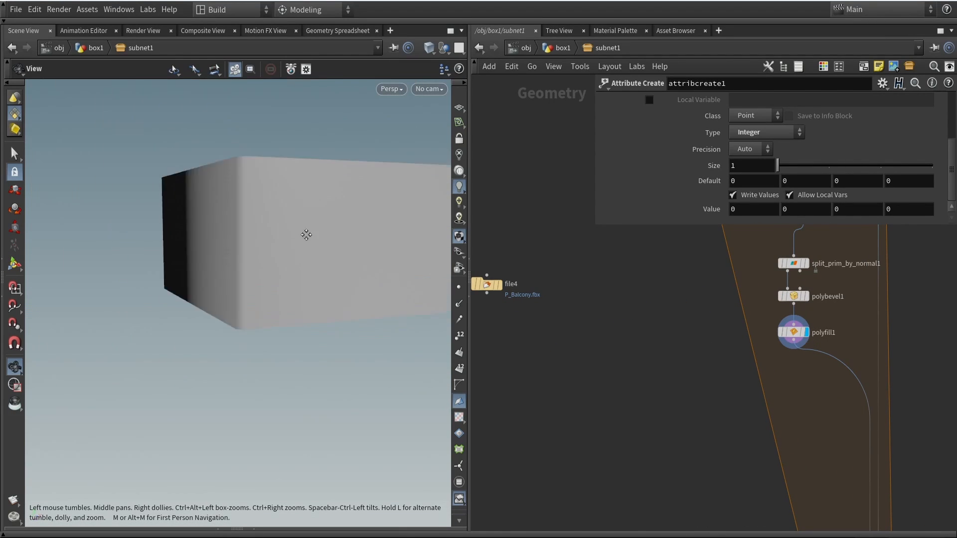
key("Return")
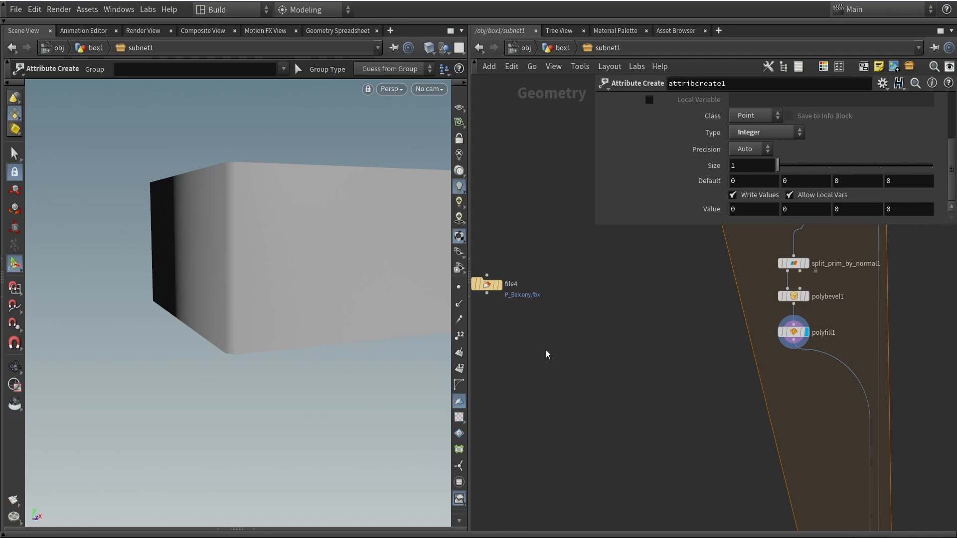
Shrink the parameter pane, then add a Bound node fed by attribcreate1 and display it.
middle_click_drag(563, 328, 718, 334)
scroll(719, 334, "down", 4)
scroll(578, 341, "up", 5)
middle_click_drag(569, 367, 628, 331)
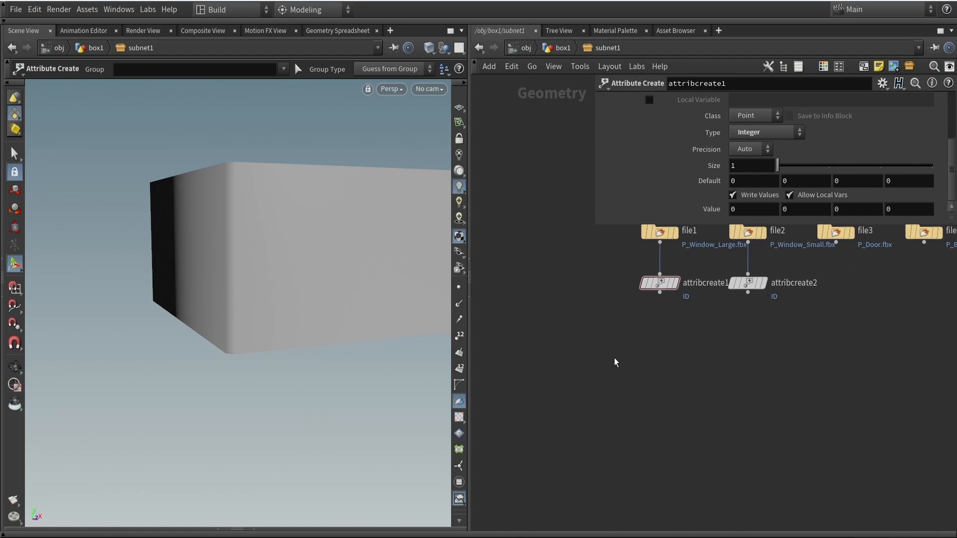
left_click_drag(593, 226, 576, 169)
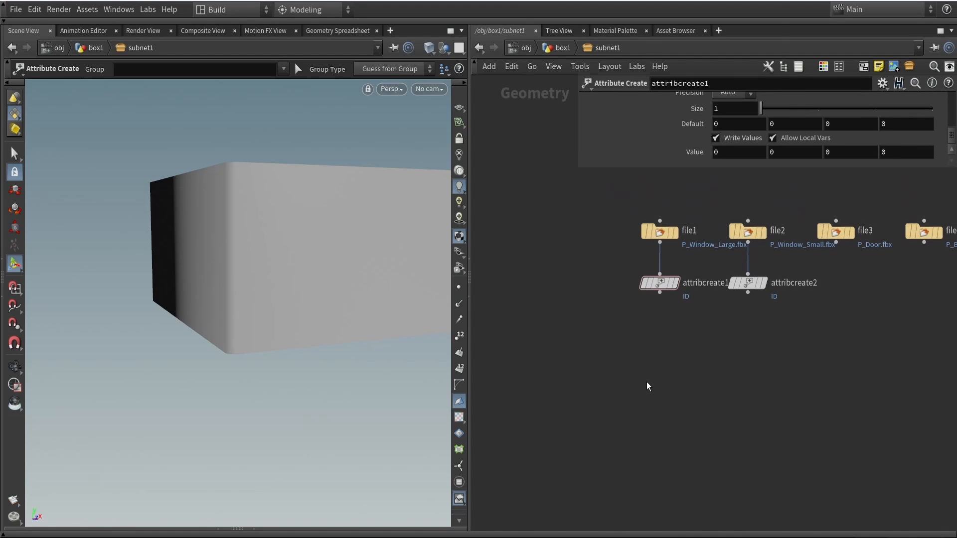
key("Tab")
type("bound")
key("Return")
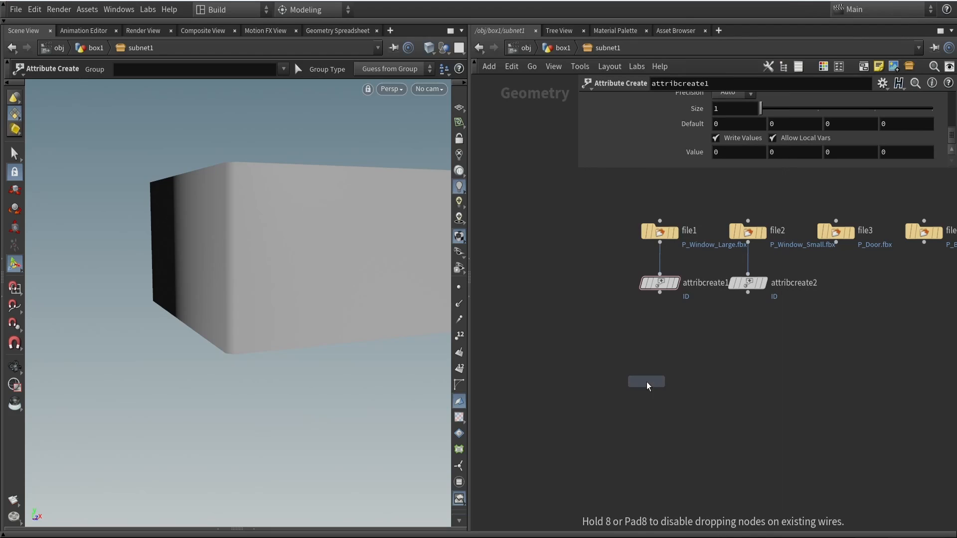
left_click(646, 382)
left_click_drag(659, 293, 660, 380)
Examine the large window's bounding box in both wireframe and shaded display.
key("space+g")
mouse_move(267, 316)
left_mouse_down("alt")
mouse_move(324, 316)
mouse_move(336, 332)
mouse_move(263, 294)
mouse_move(214, 312)
left_mouse_up("alt")
key("w")
key("w")
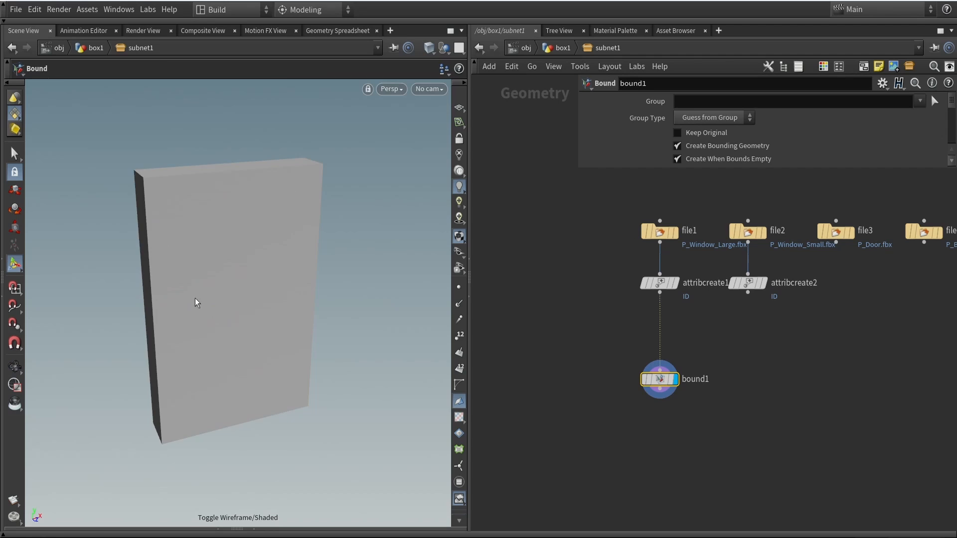
Select bound1 and open an enlarged Geometry Spreadsheet below the viewport to list its points.
middle_click_drag(618, 414, 627, 308)
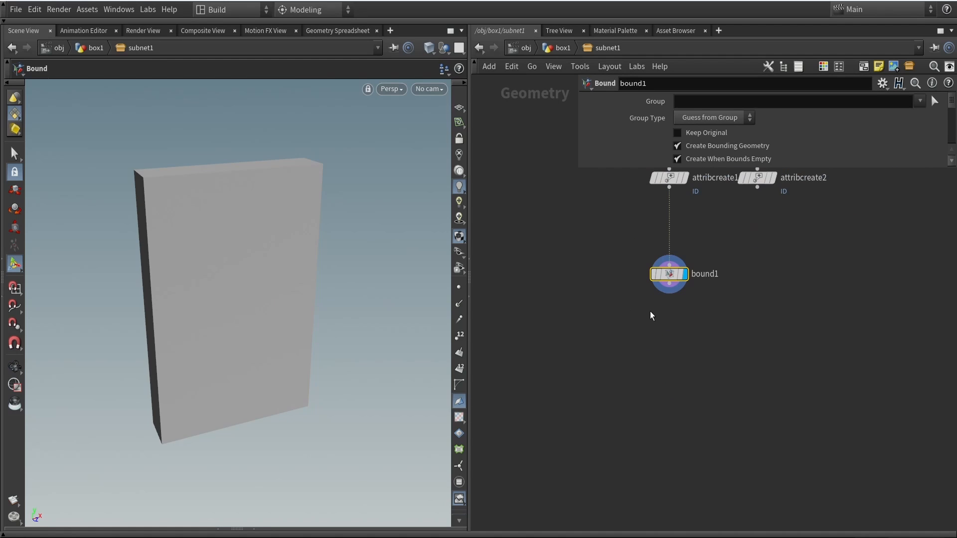
middle_click_drag(673, 337, 696, 342)
left_click(695, 341)
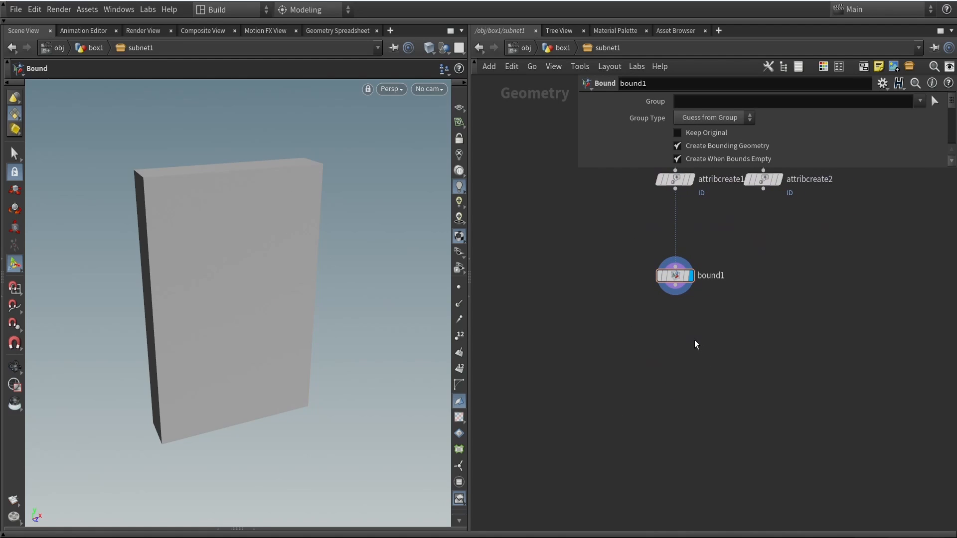
left_click_drag(695, 340, 626, 253)
left_click(255, 530)
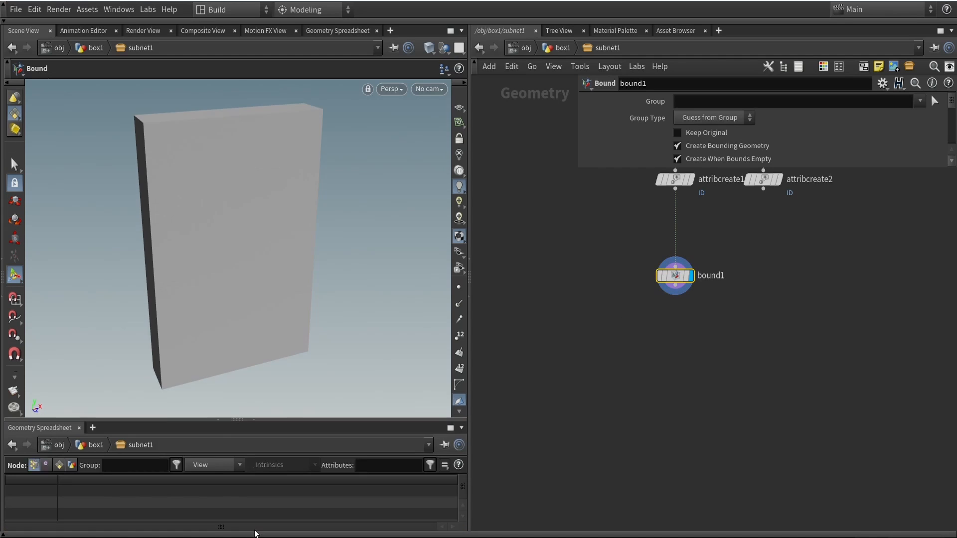
left_click_drag(275, 419, 273, 351)
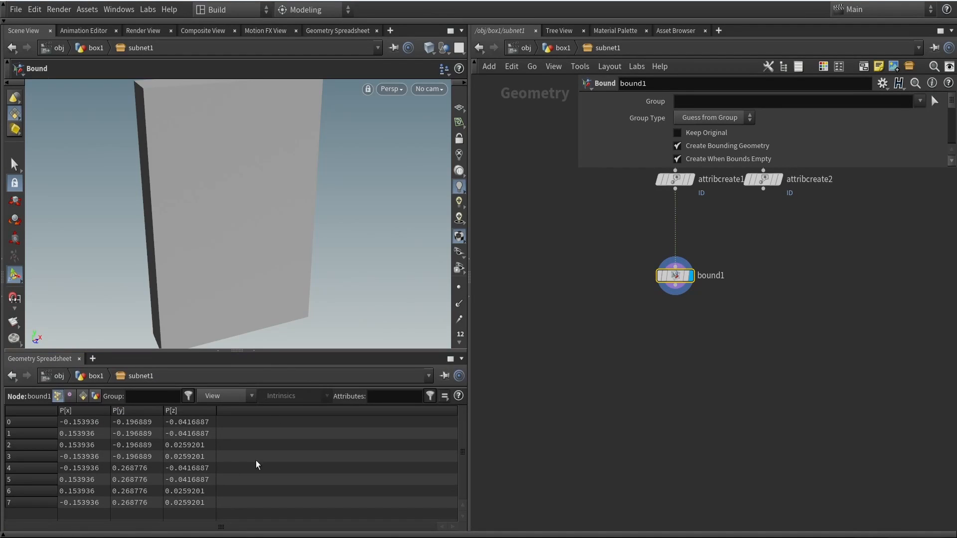
Display and select attribcreate1 to examine its point attributes in the spreadsheet.
middle_click_drag(666, 214, 658, 245)
left_click(683, 211)
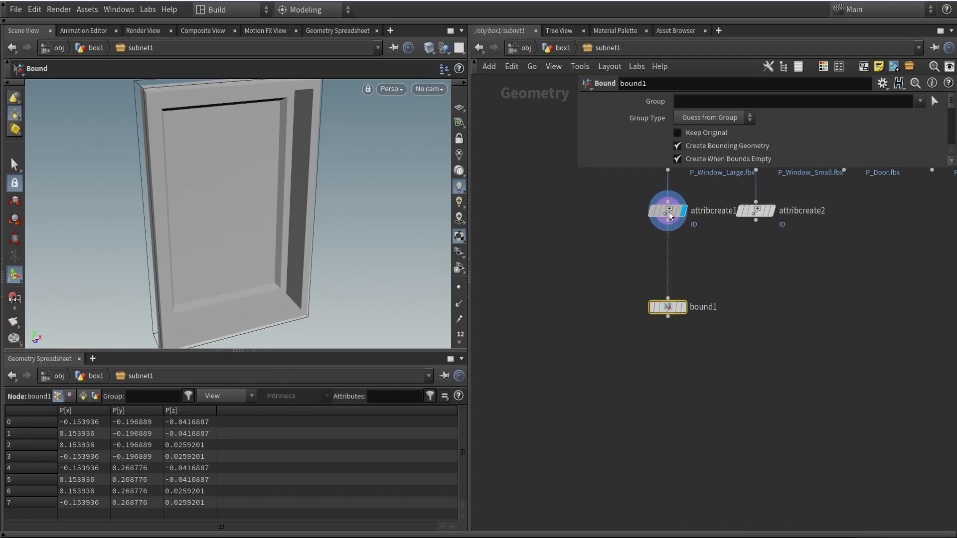
left_click(667, 211)
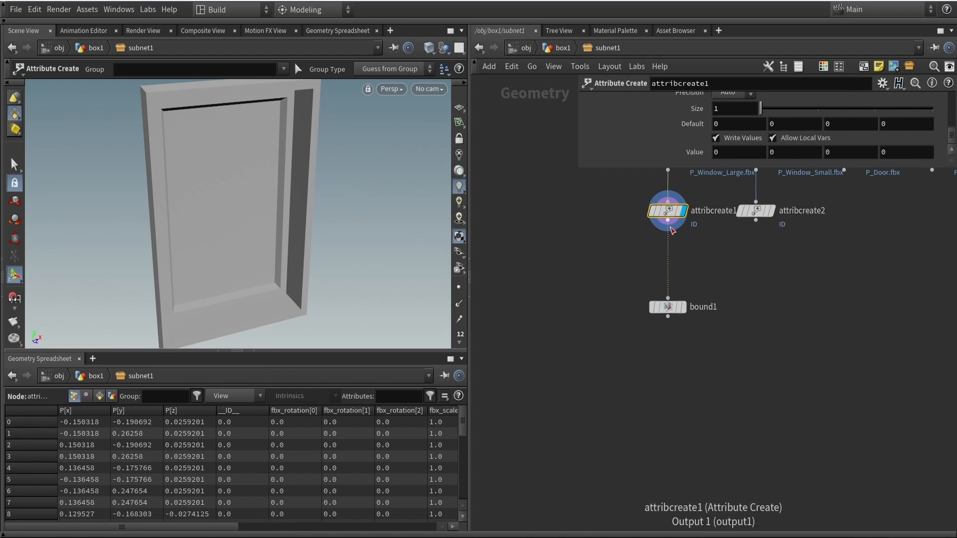
Add an Attribute Copy node, wire bound1 into its first input and attribcreate1 into its second, and display it.
key("Tab")
type("copy at")
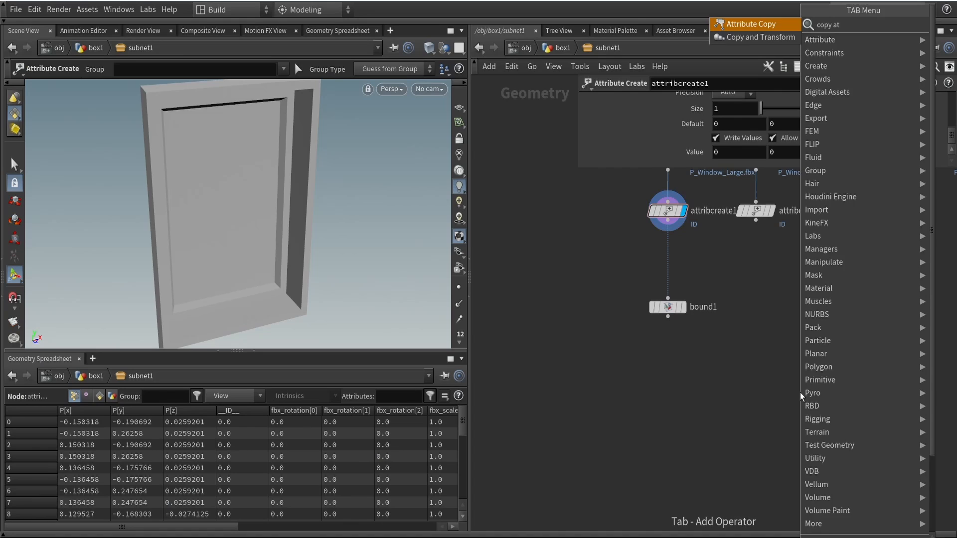
key("Return")
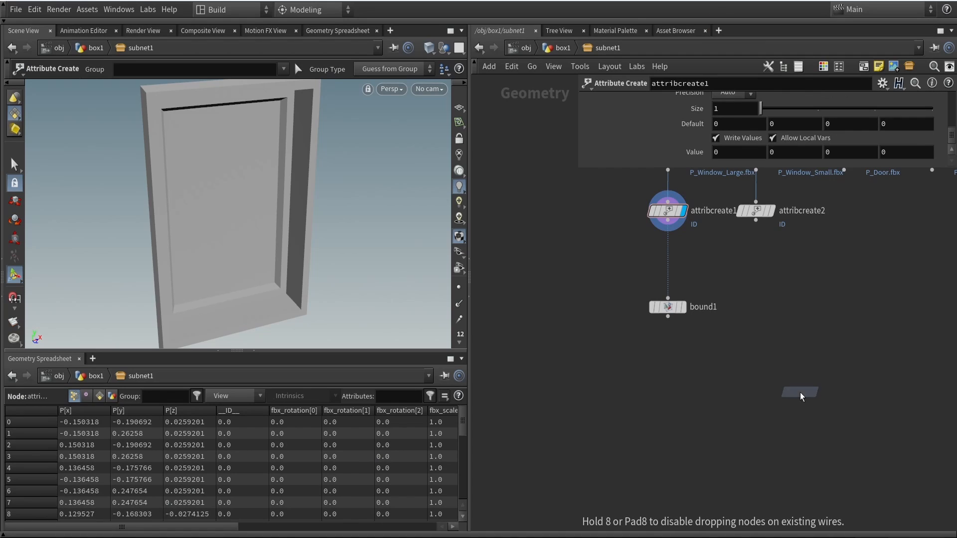
left_click(684, 381)
scroll(676, 328, "up", 3)
left_click_drag(662, 308, 684, 393)
scroll(686, 393, "down", 3)
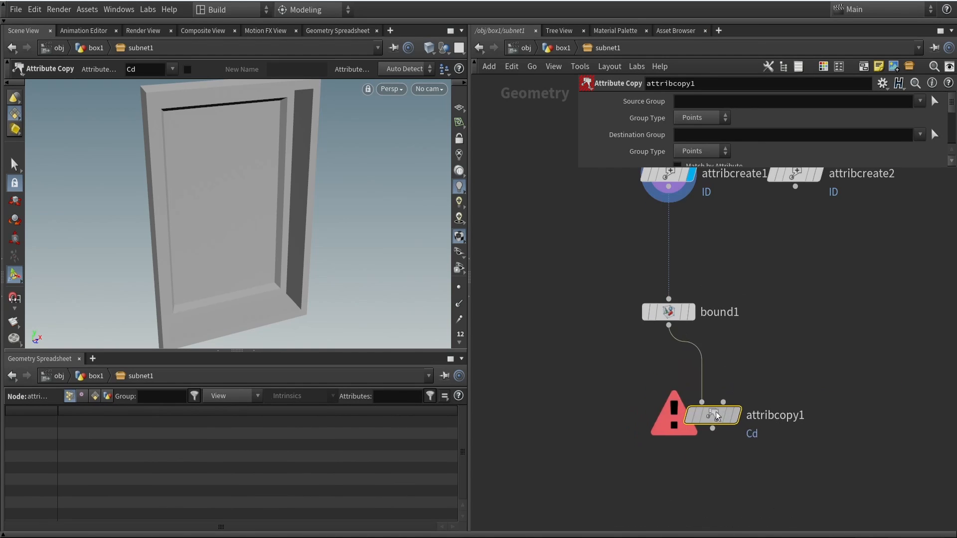
left_click_drag(696, 260, 730, 368)
scroll(747, 379, "up", 3)
left_click(740, 379)
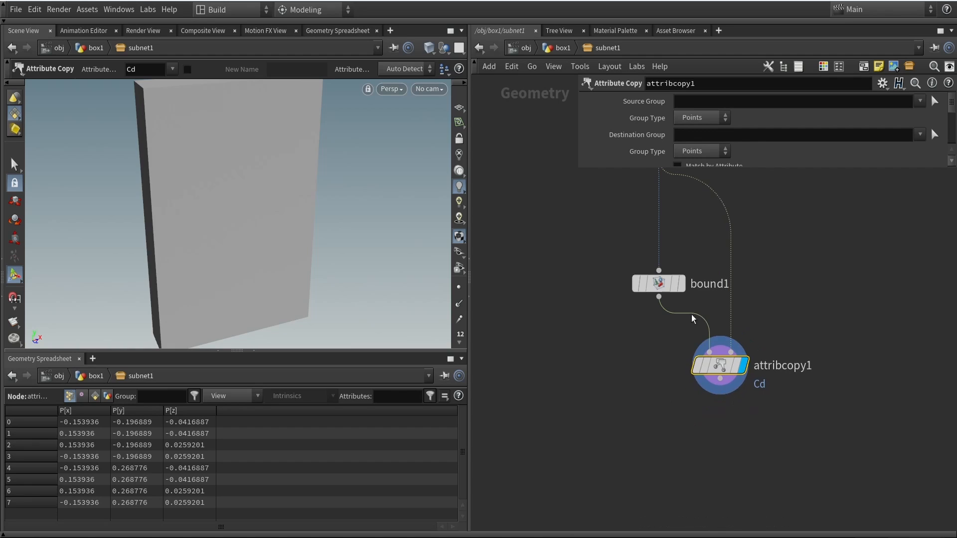
Enlarge the parameter pane and set attribcopy1's Attribute Name to ID.
left_click_drag(577, 172, 536, 259)
scroll(635, 176, "down", 1)
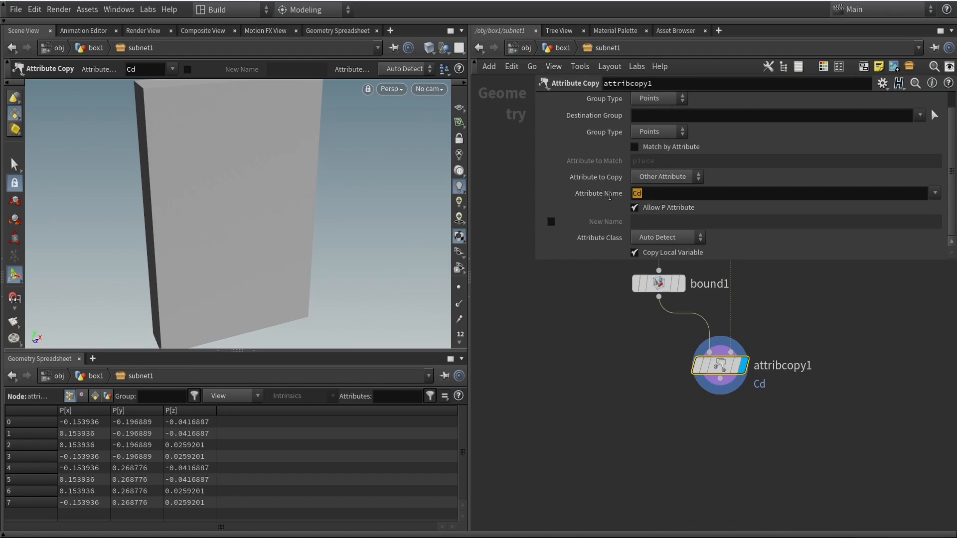
key("BackSpace")
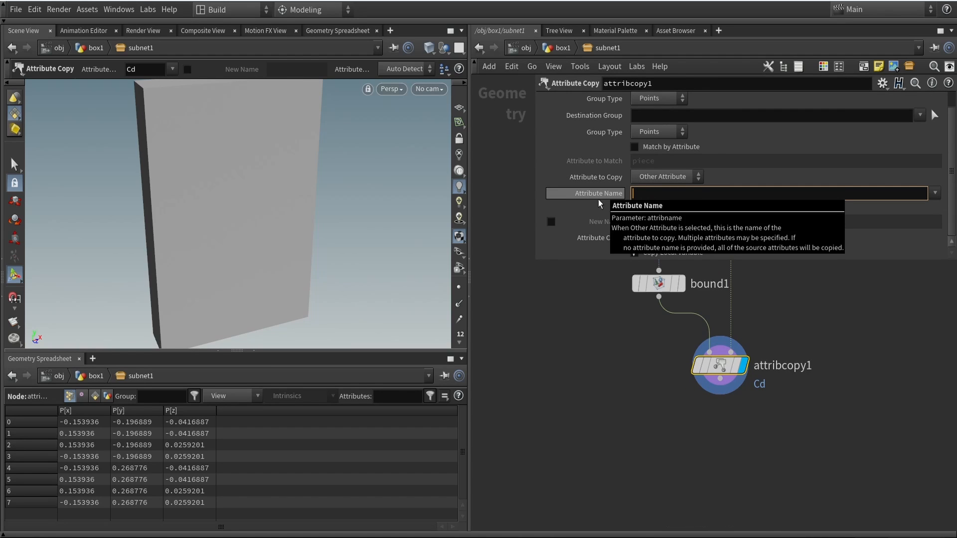
left_click(935, 194)
left_click(847, 216)
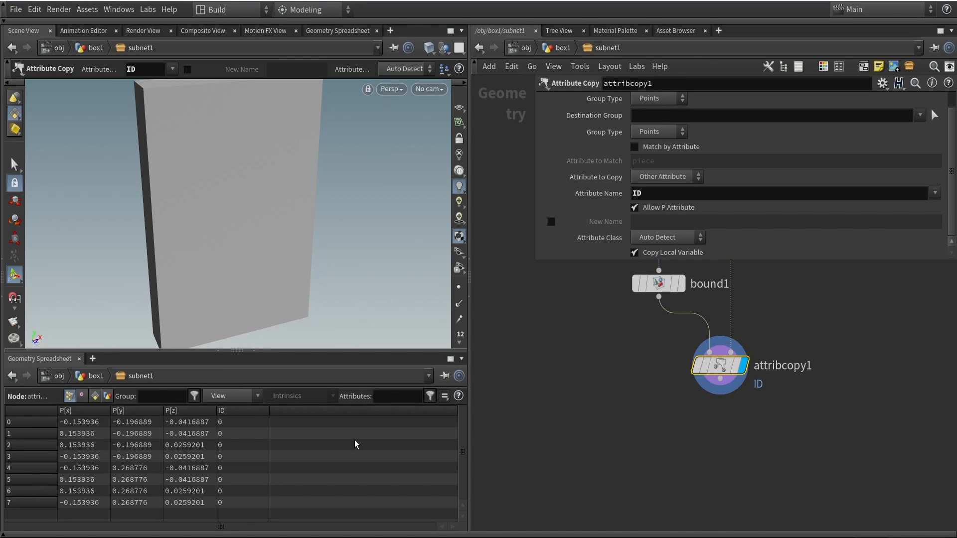
Add a Group node below attribcopy1, wire attribcopy1 into its first input, and display it.
key("Tab")
type("grou")
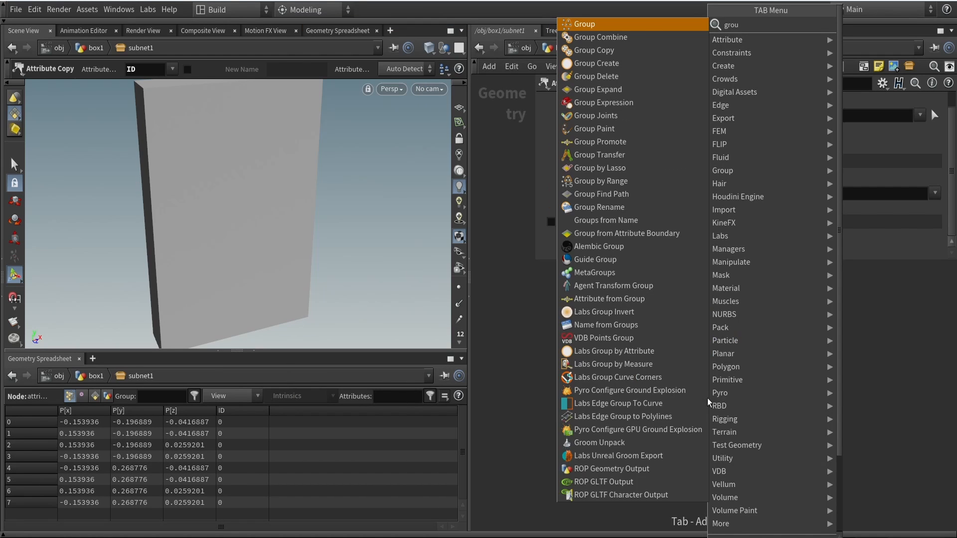
key("Return")
left_click(705, 395)
scroll(702, 369, "up", 5)
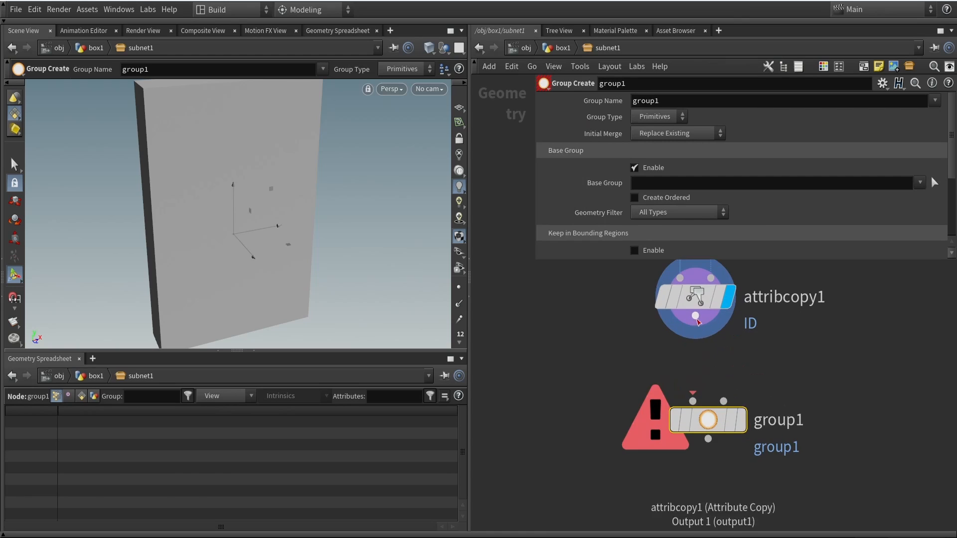
left_click(741, 423)
left_click_drag(709, 426, 697, 404)
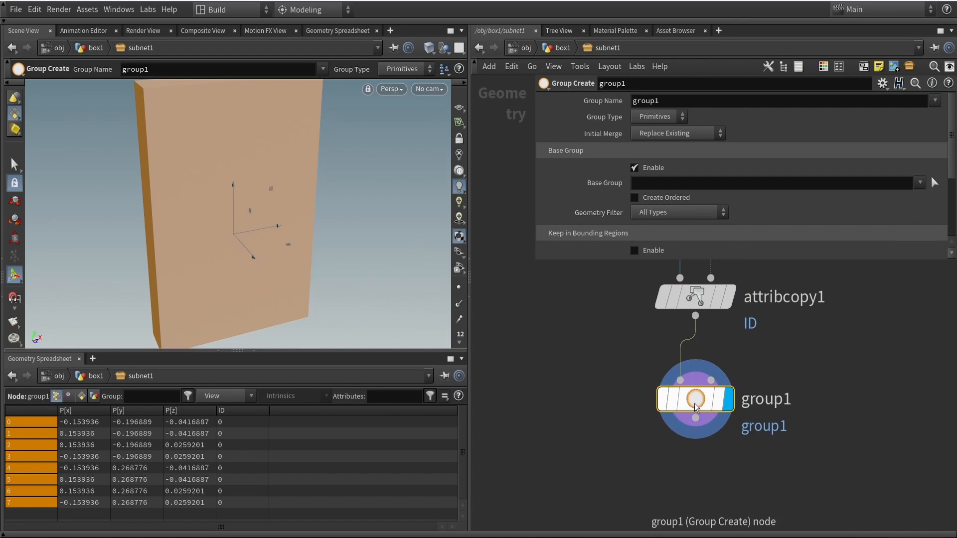
Set group1's Group Name to Bounds.
double_click(660, 103)
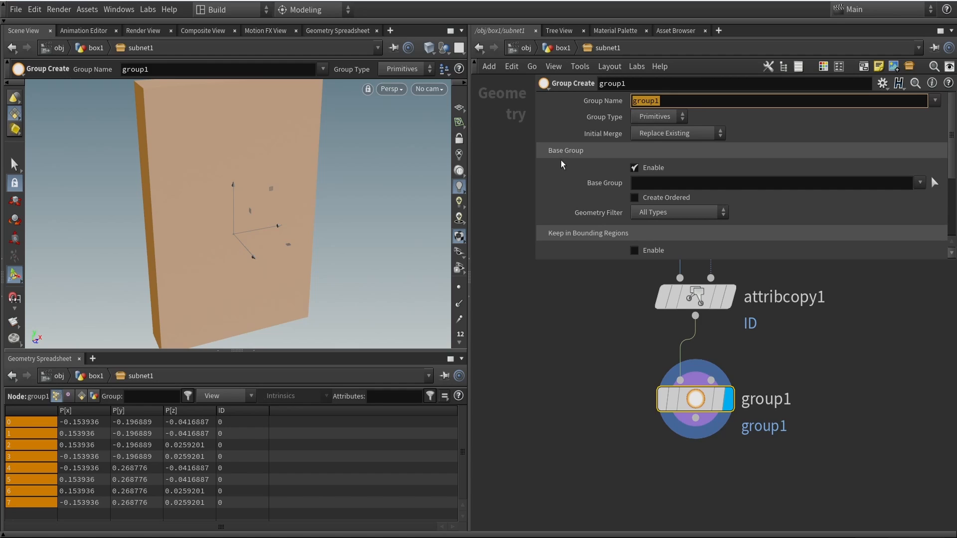
type("Bounds")
key("Return")
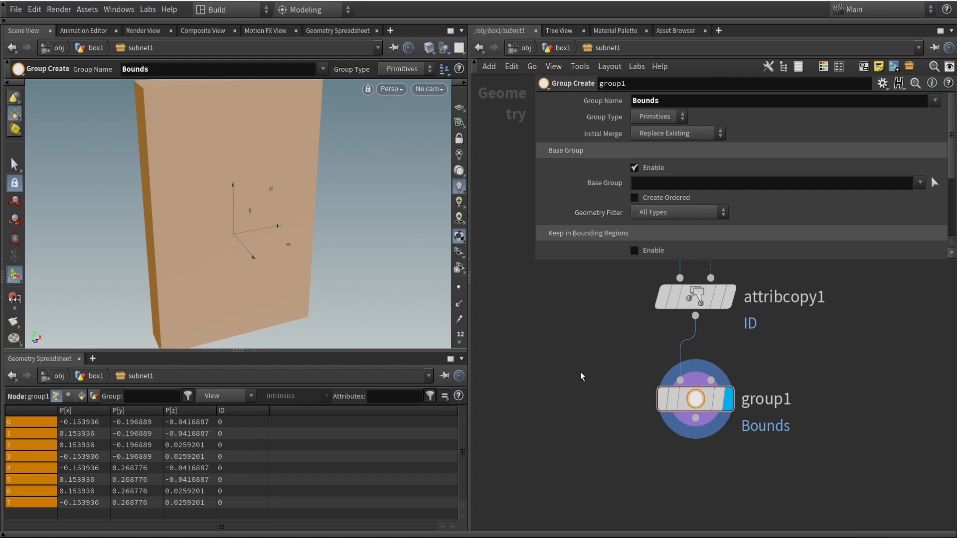
scroll(665, 298, "down", 3)
scroll(641, 379, "down", 3)
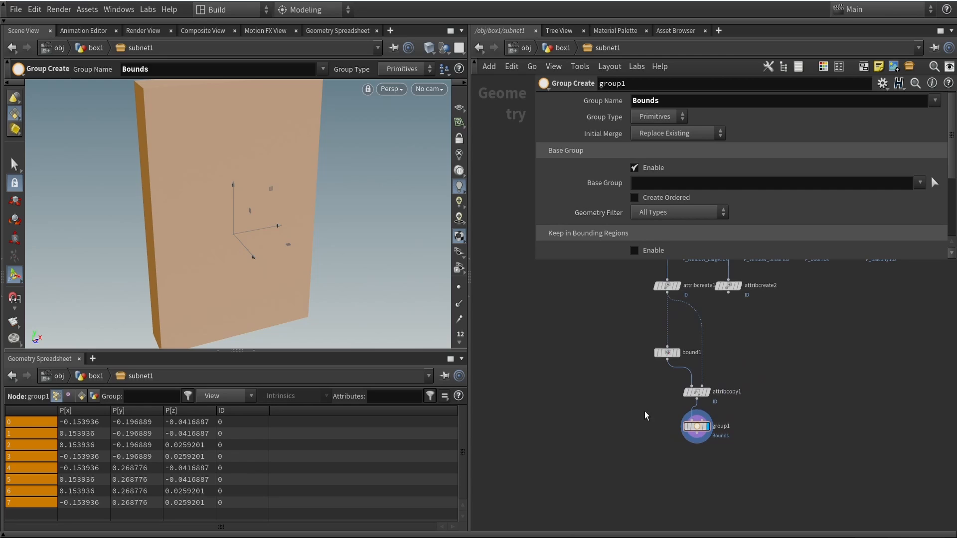
middle_click_drag(644, 412, 555, 439)
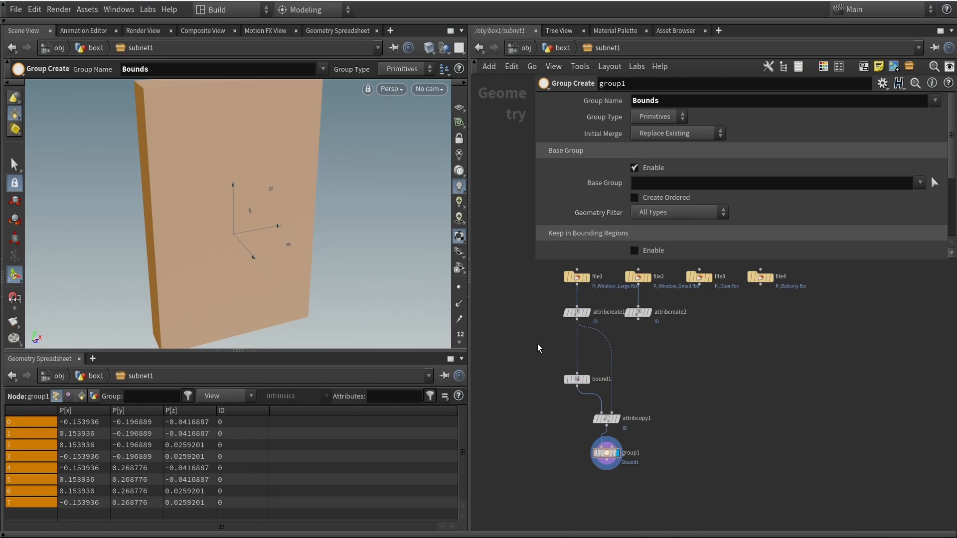
Select bound1, attribcopy1 and group1 together and move them aside from beneath the attribcreate1 node.
left_click_drag(536, 369, 626, 489)
middle_click_drag(646, 262, 633, 276)
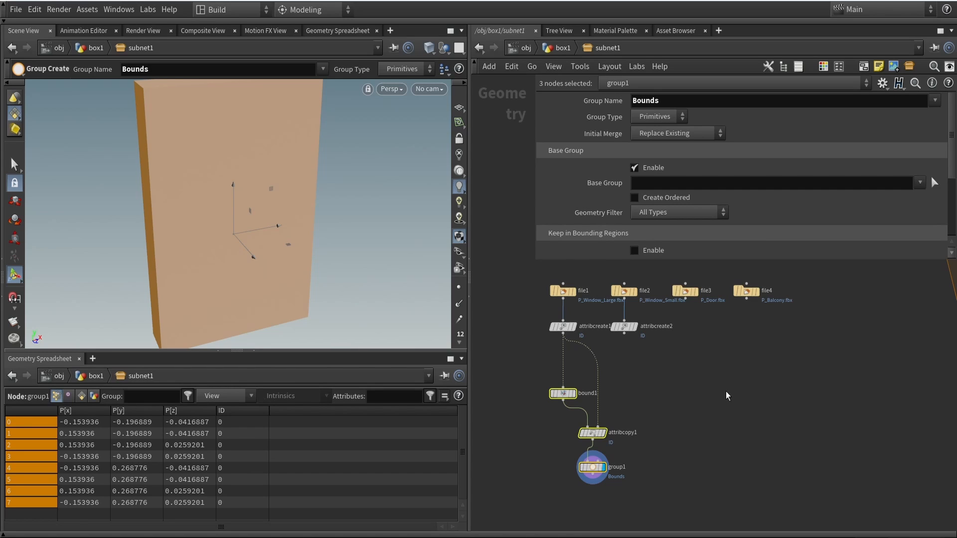
middle_click_drag(650, 420, 766, 407)
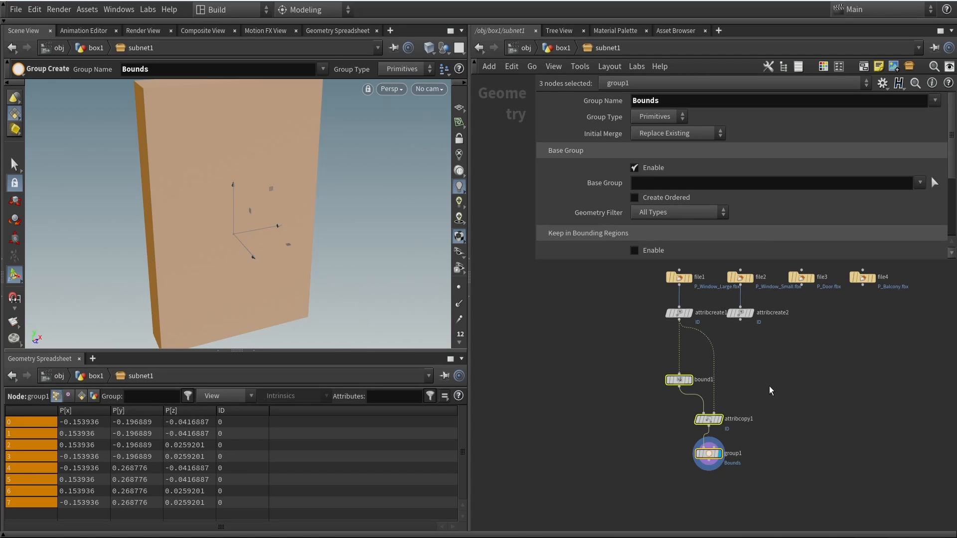
left_click_drag(625, 363, 743, 485)
scroll(712, 426, "up", 2)
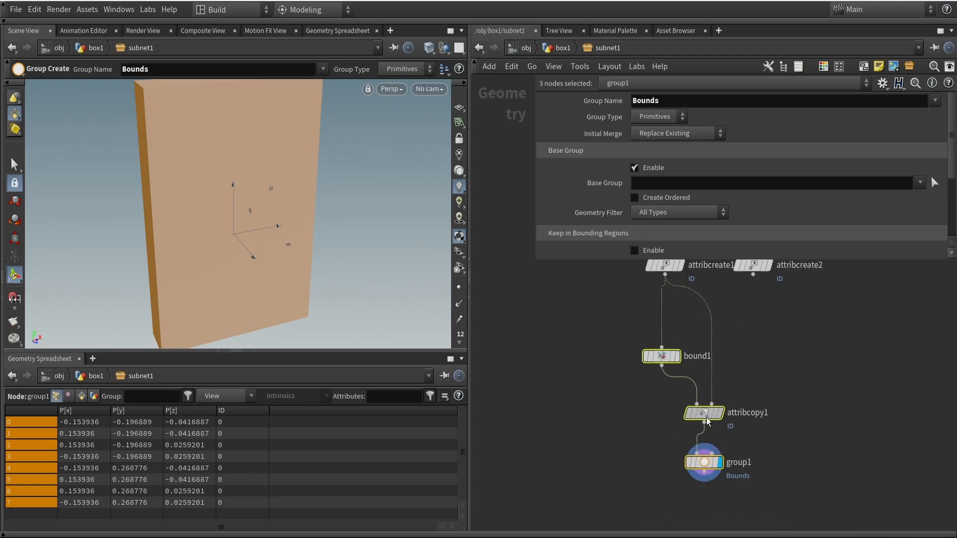
left_click_drag(711, 426, 648, 411)
Add a Compiled Block in the empty network area beside the bounding-box nodes.
scroll(647, 410, "down", 3)
middle_click_drag(677, 387, 723, 383)
left_click(483, 338)
middle_click_drag(484, 339, 581, 351)
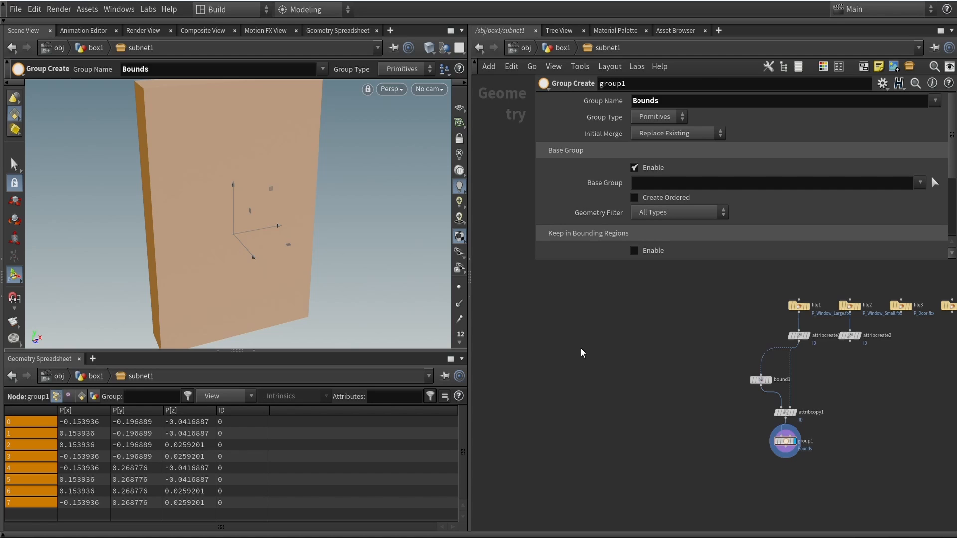
key("Tab")
type("comp")
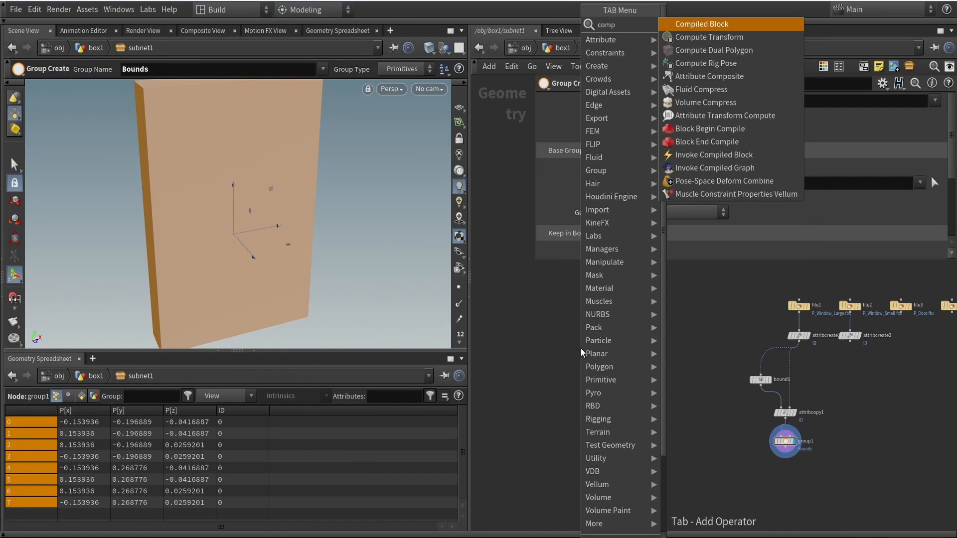
type("il")
key("Return")
left_click(581, 349)
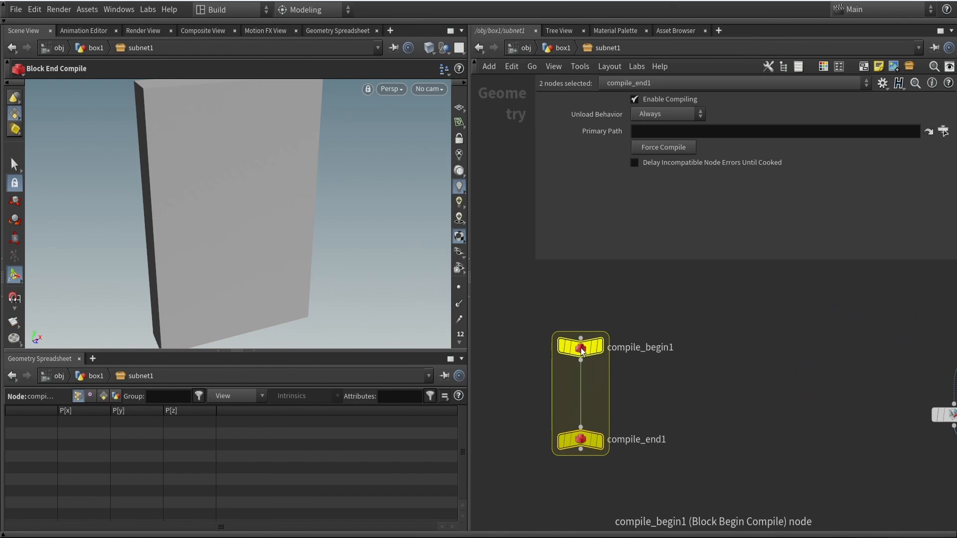
Wire attribcreate1 into compile_begin1 and lower compile_end1 to make room inside the block.
scroll(649, 346, "down", 3)
left_click_drag(834, 341, 618, 380)
middle_click_drag(663, 394, 667, 326)
left_click(668, 326)
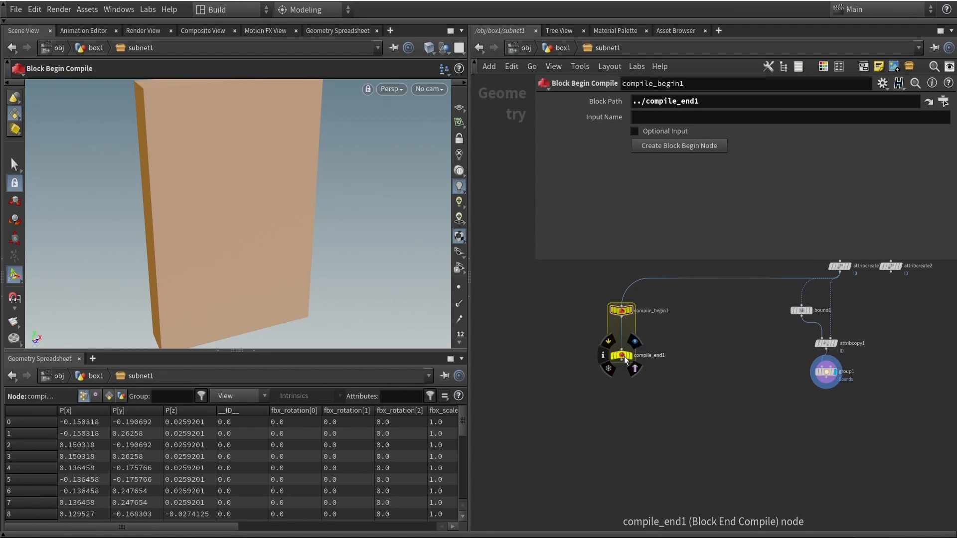
left_click_drag(624, 357, 624, 464)
Move bound1, attribcopy1 and group1 beside the compiled block and feed bound1 and attribcopy1's second input from compile_begin1.
left_click_drag(822, 410, 629, 366)
scroll(630, 359, "up", 3)
left_click(752, 356)
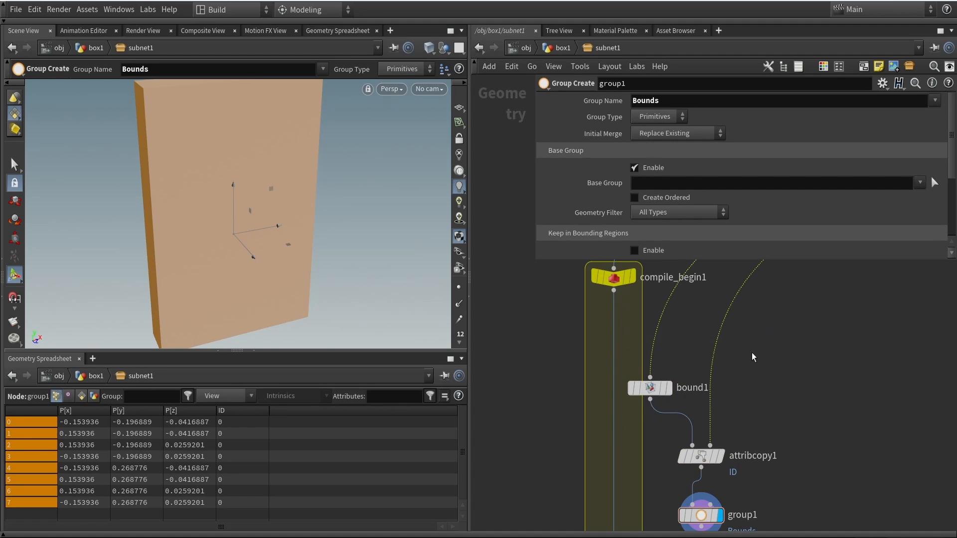
left_click_drag(722, 330, 637, 305)
scroll(636, 305, "down", 1)
middle_click_drag(644, 480, 642, 429)
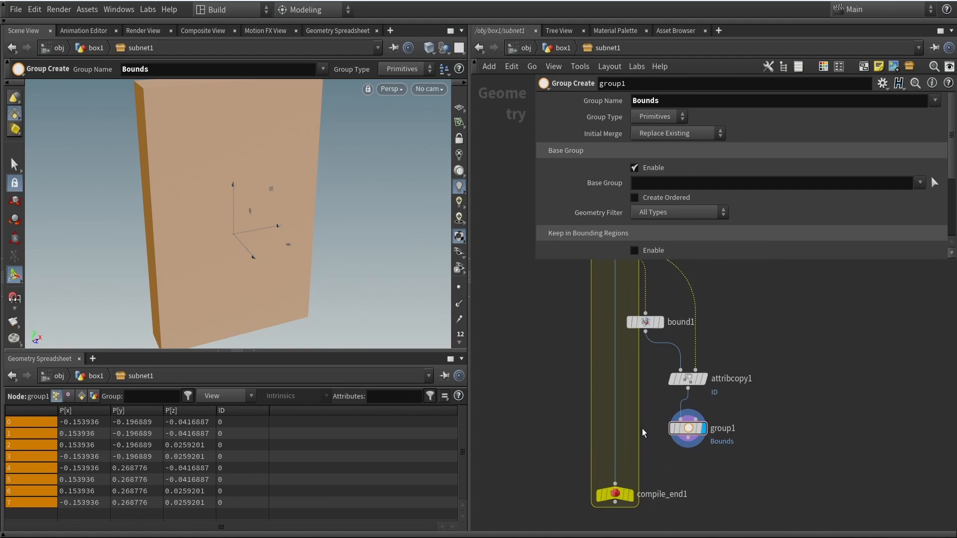
Insert a Merge node between compile_begin1 and compile_end1, wire group1 into it, and hide the parameter pane.
scroll(642, 432, "down", 2)
key("Tab")
type("merge")
key("Return")
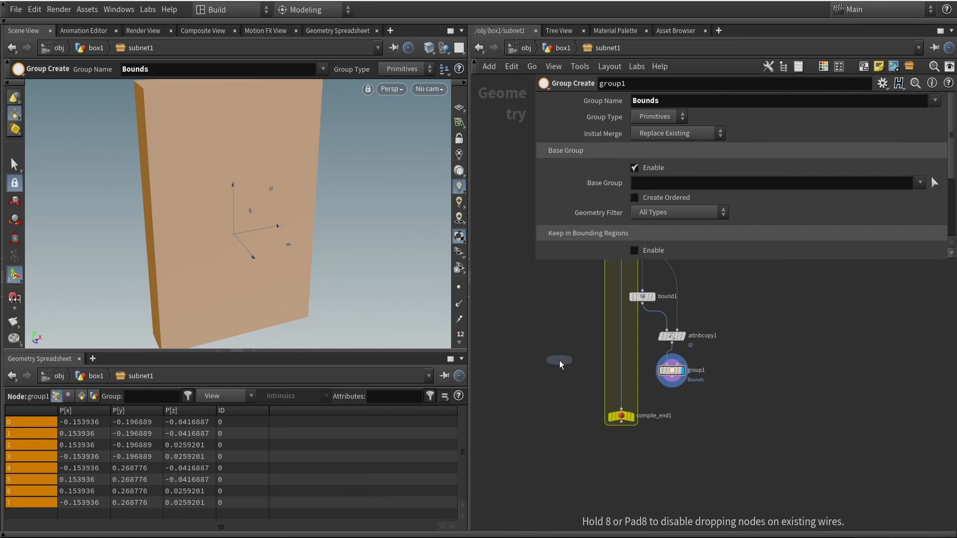
left_click(559, 361)
left_click_drag(555, 360, 627, 367)
left_click_drag(650, 453, 619, 420)
key("p")
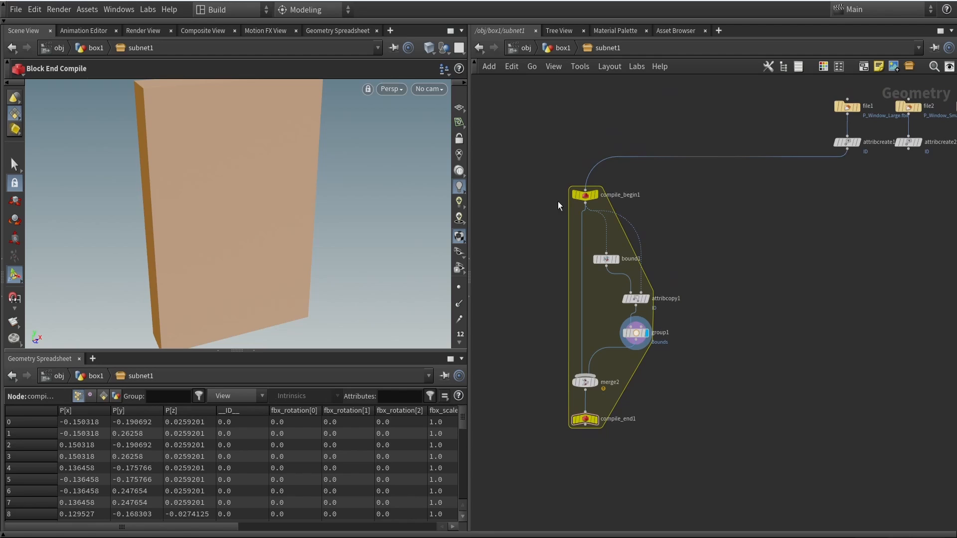
Display compile_end1 in wireframe shading and inspect the window model inside its bounding box from several angles.
scroll(600, 413, "up", 3)
left_click(587, 405)
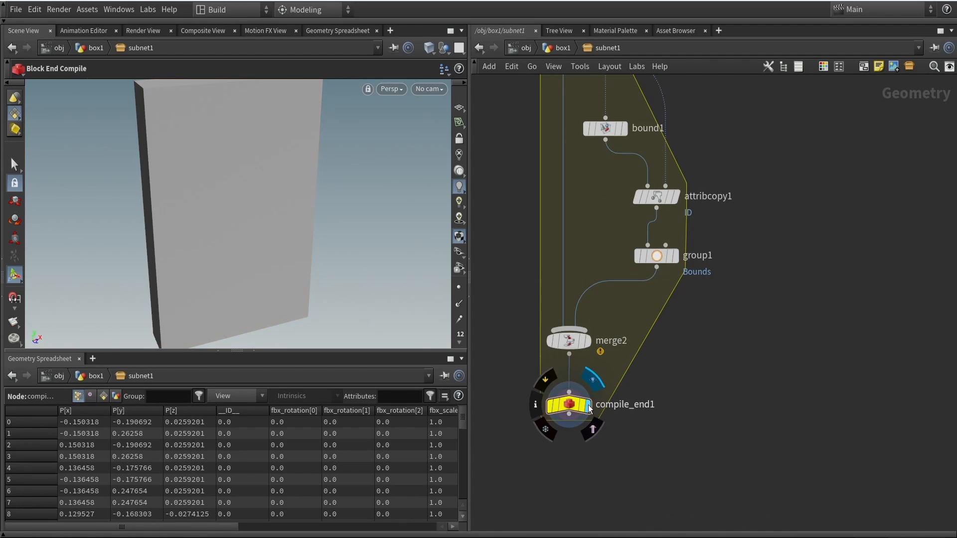
key("w")
key("Escape")
left_click_drag(220, 231, 283, 235)
left_click_drag(217, 174, 250, 156)
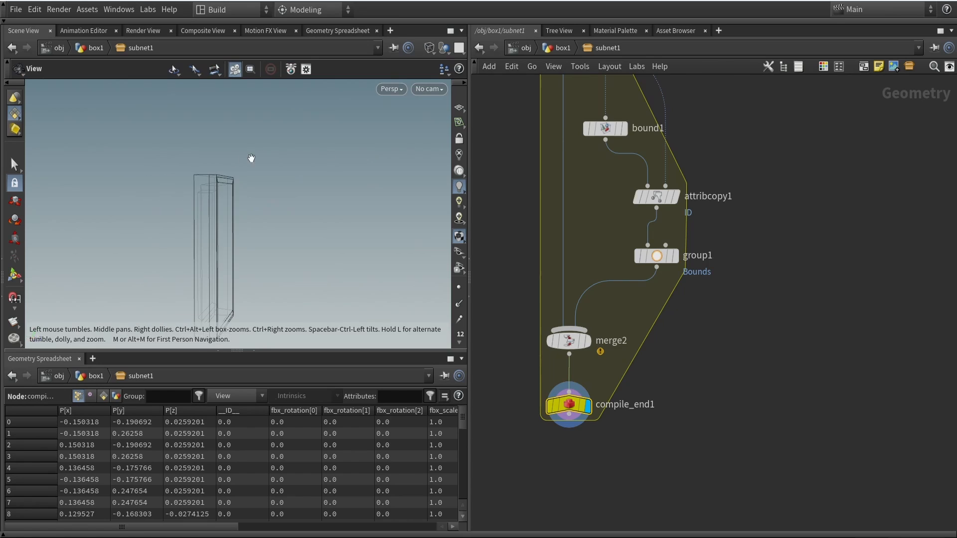
left_click_drag(280, 192, 259, 232)
key("Escape")
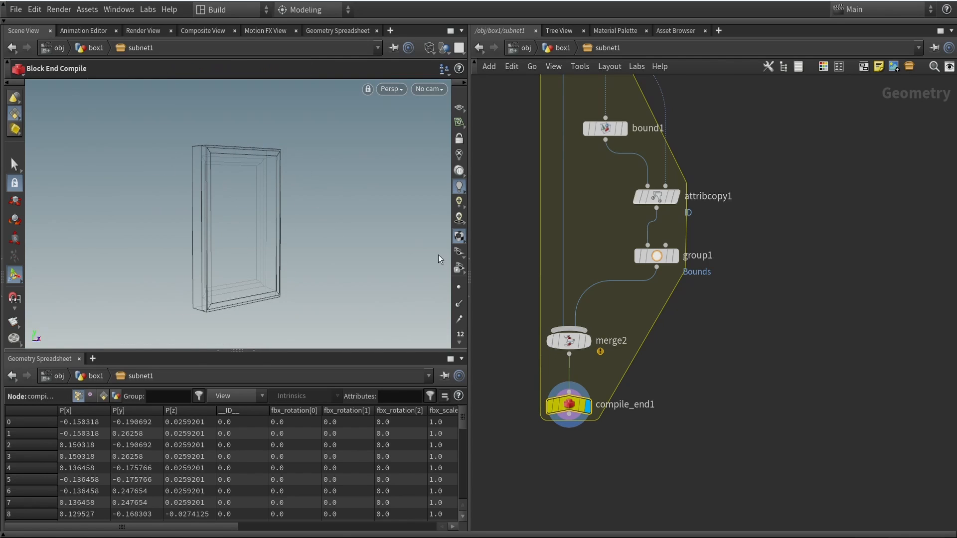
left_click_drag(719, 220, 605, 199)
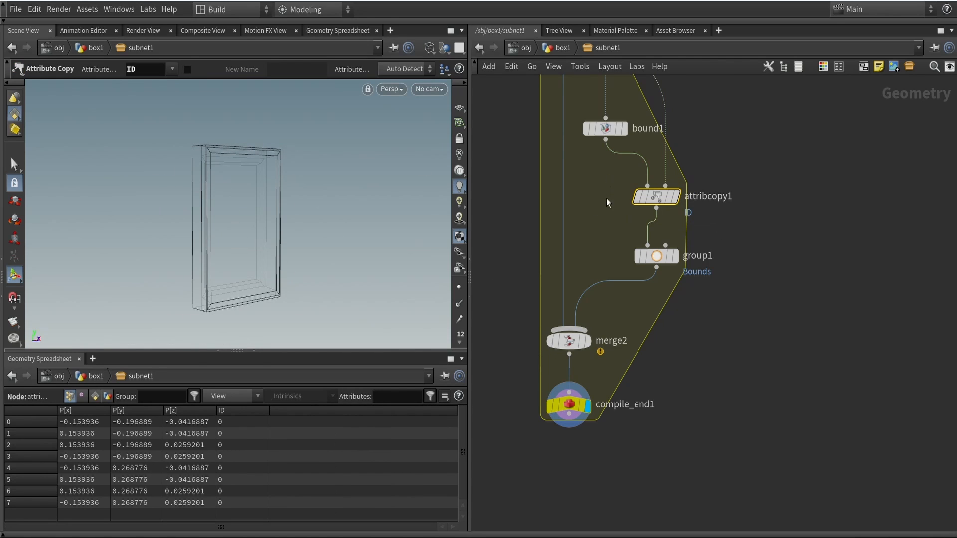
left_click_drag(614, 233, 772, 307)
key("h")
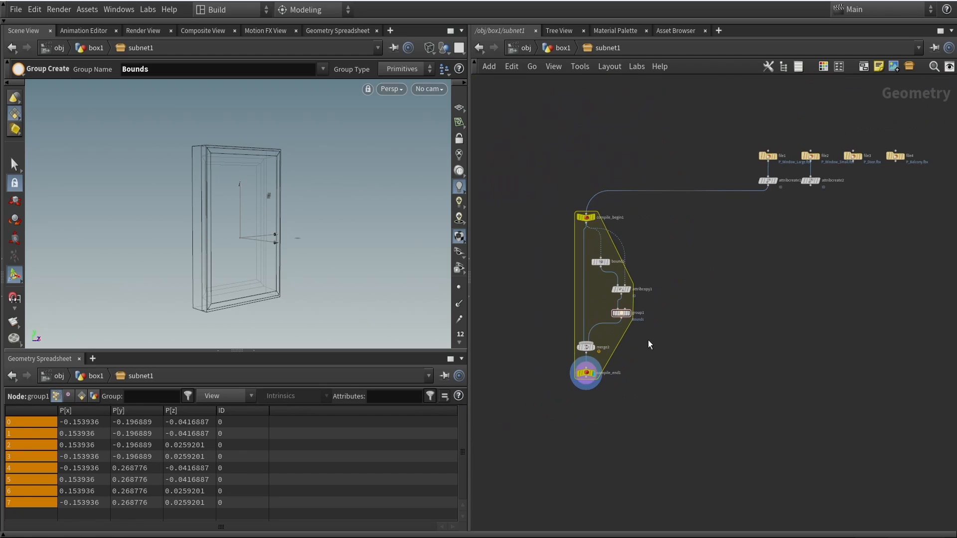
left_click_drag(646, 390, 570, 202)
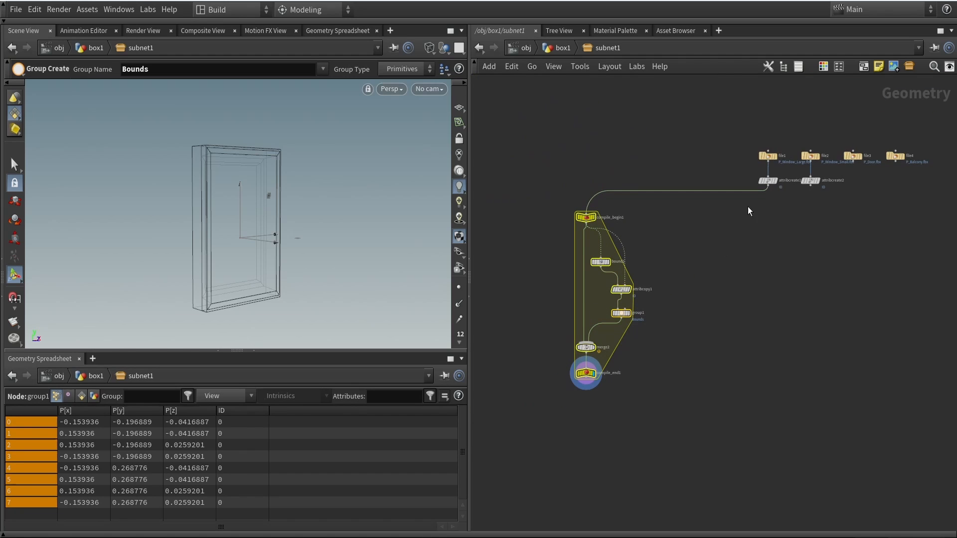
middle_click_drag(795, 190, 739, 201)
scroll(700, 252, "up", 2)
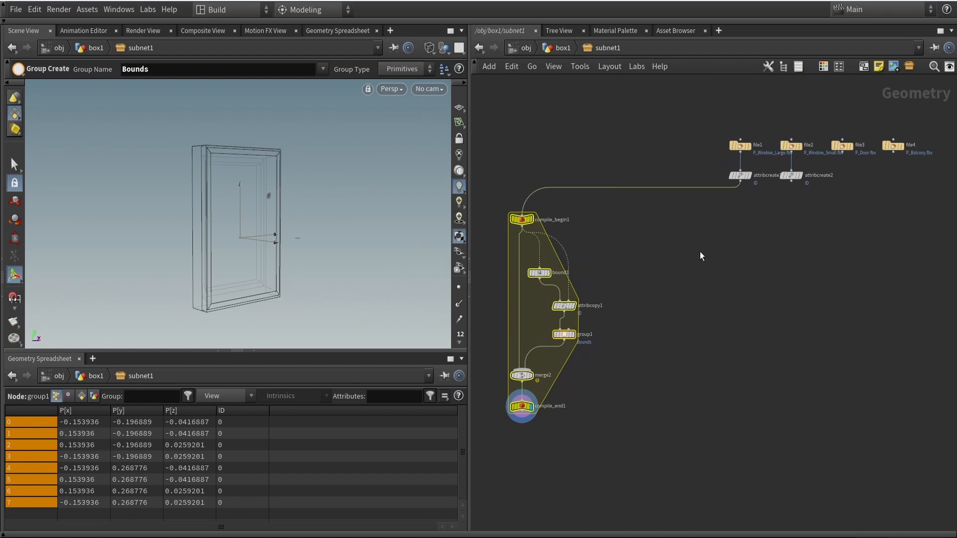
Add an Invoke Compiled Block node below attribcreate1.
left_click(700, 252)
key("Tab")
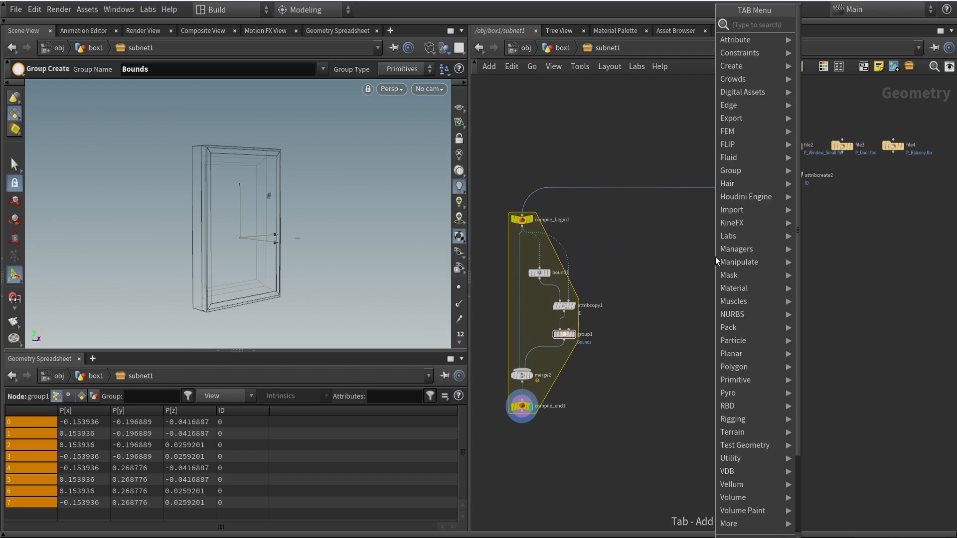
type("invo")
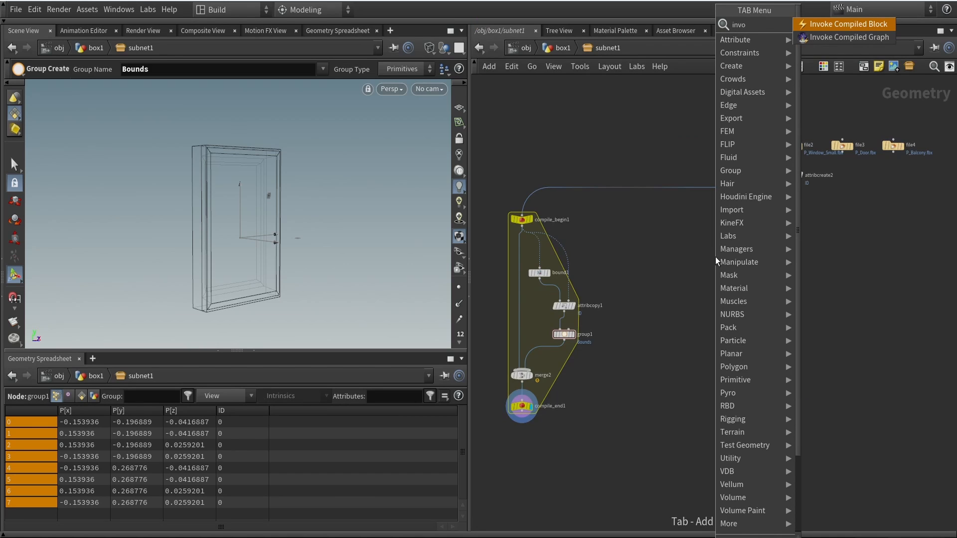
key("Return")
left_click(722, 232)
scroll(728, 225, "up", 3)
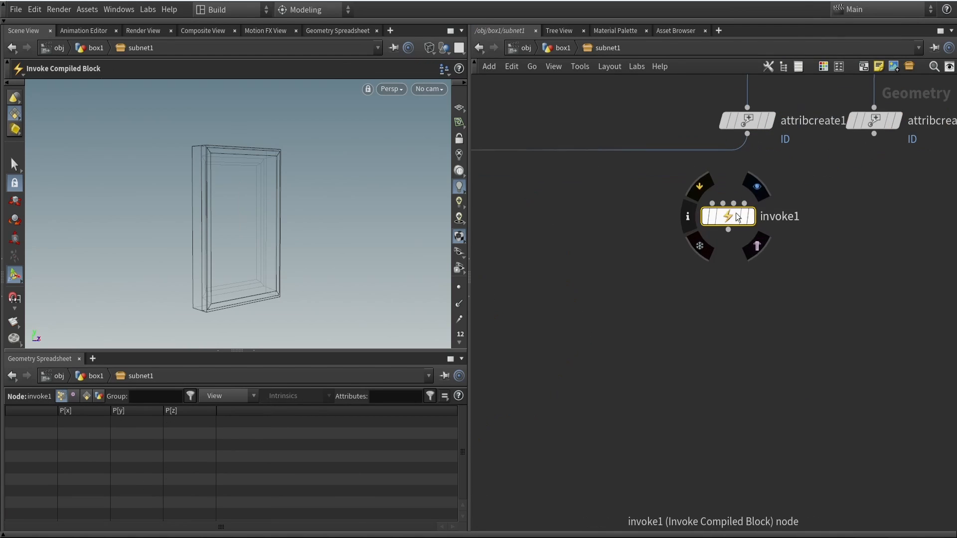
Color invoke1 yellow, wire attribcreate1 into its first input, and display it.
key("c")
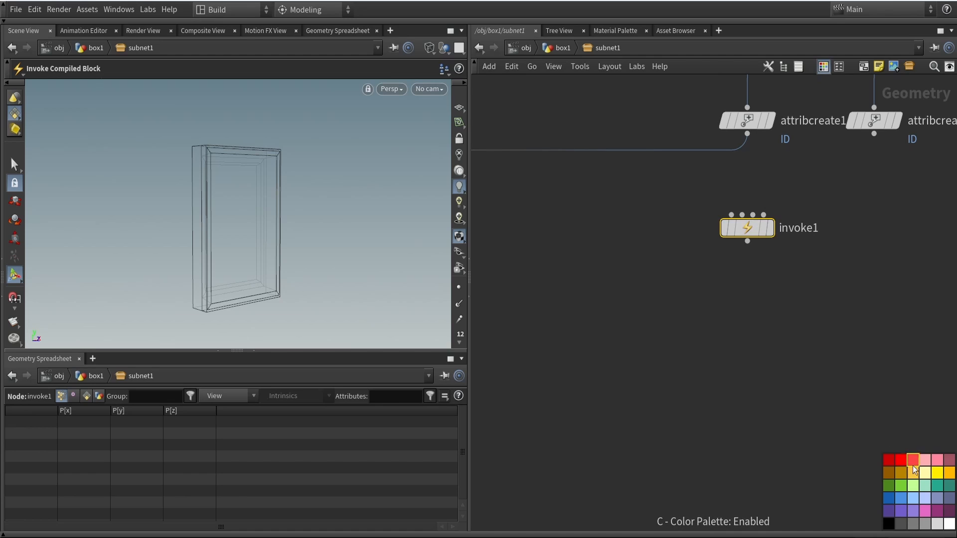
left_click(937, 472)
key("c")
mouse_move(746, 134)
left_mouse_down()
mouse_move(732, 189)
mouse_move(750, 244)
left_mouse_up()
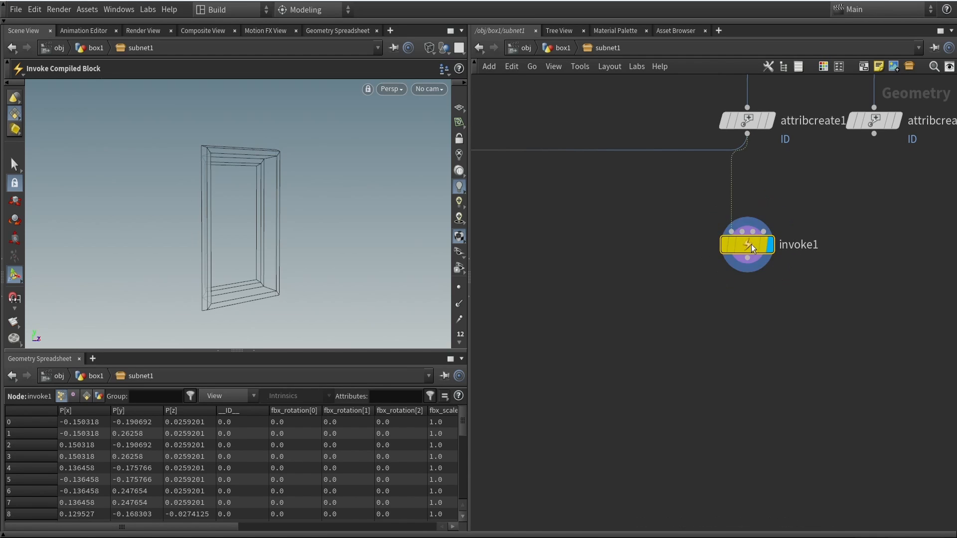
Show invoke1's parameters and set its Compile Block to ../compile_end1.
scroll(826, 212, "down", 3)
mouse_move(714, 238)
middle_mouse_down()
mouse_move(769, 222)
mouse_move(720, 223)
middle_mouse_up()
scroll(772, 221, "down", 3)
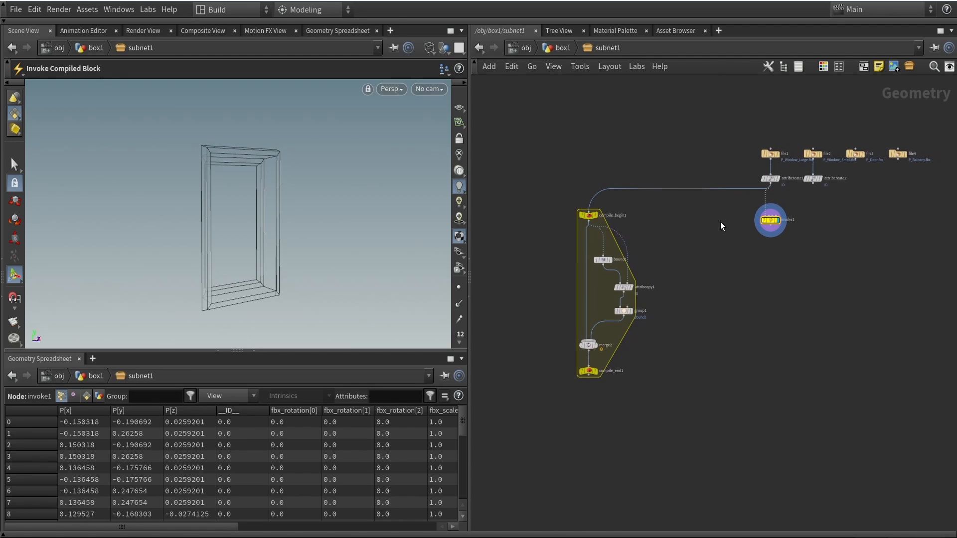
key("p")
middle_click_drag(687, 304, 690, 402)
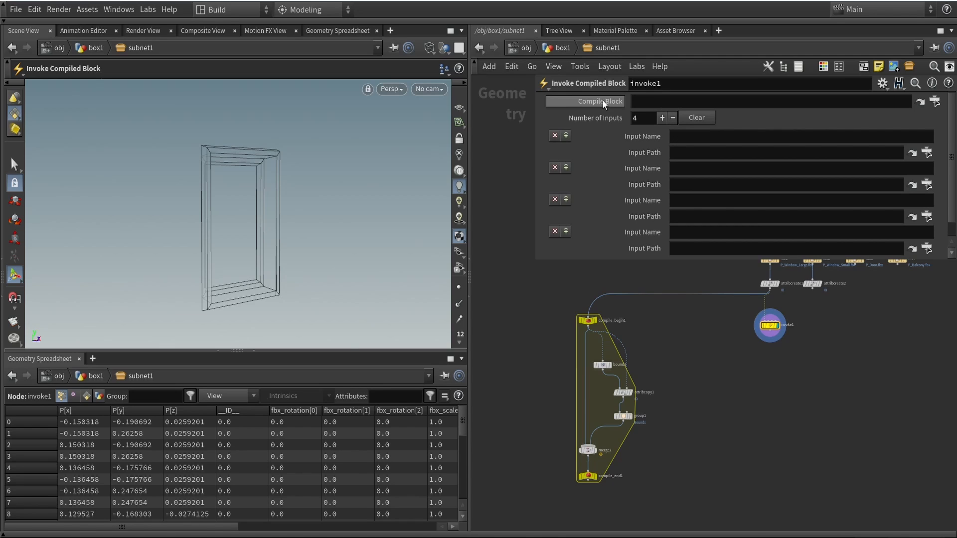
left_click_drag(588, 476, 687, 164)
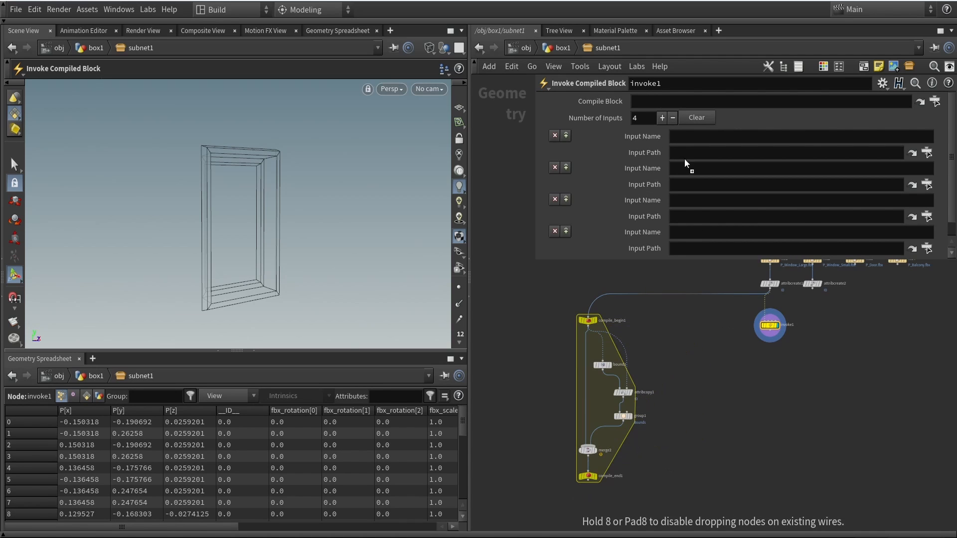
left_click_drag(667, 104, 629, 107)
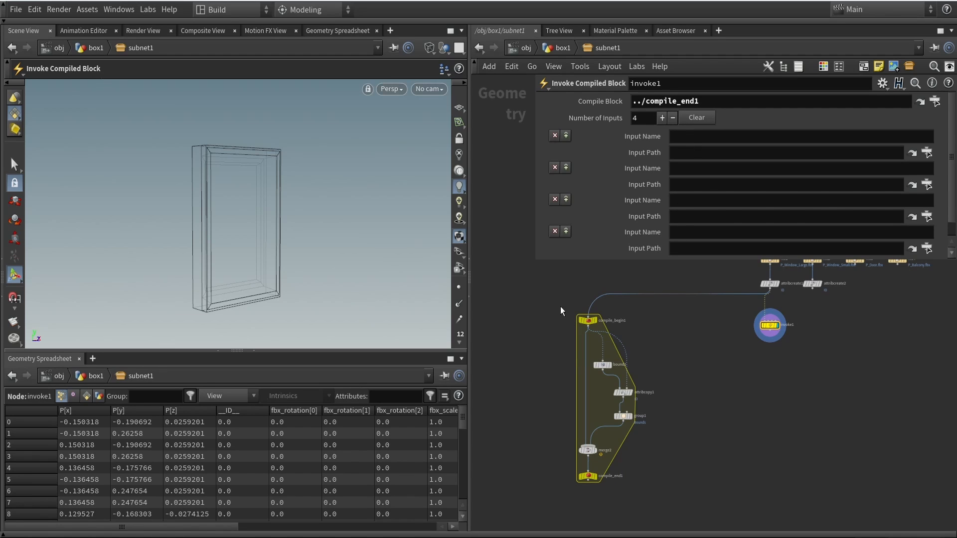
Set the Input Name of compile_begin1 to bounds.
left_click(588, 320)
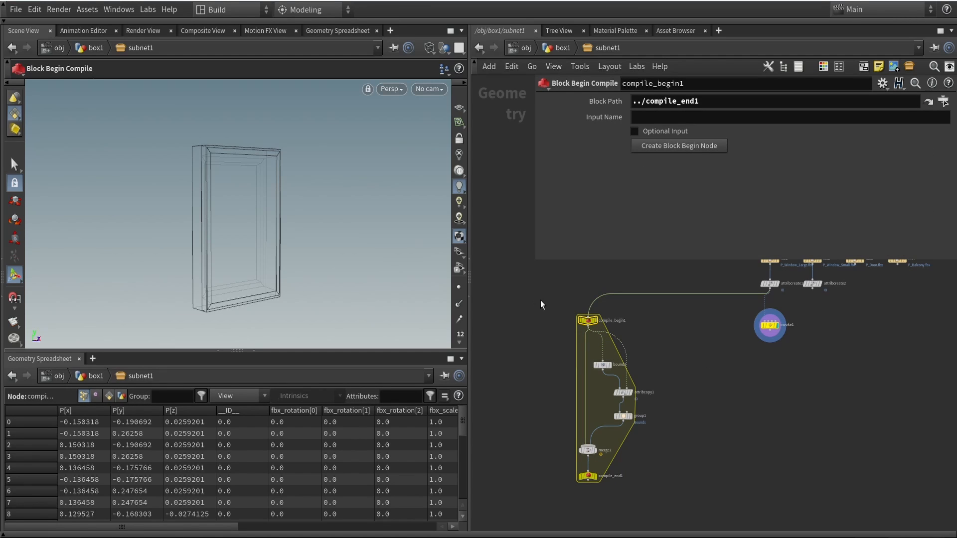
left_click(636, 118)
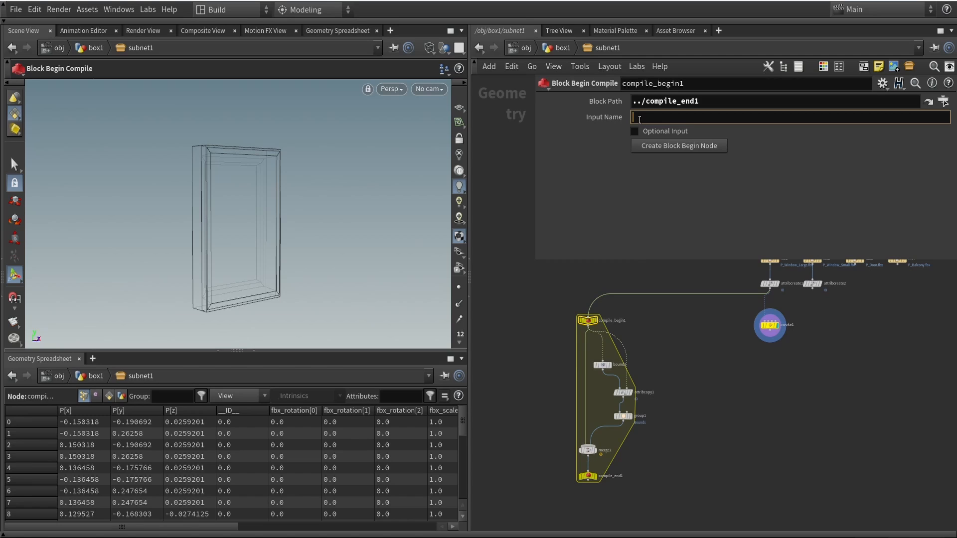
type("bounds")
key("Return")
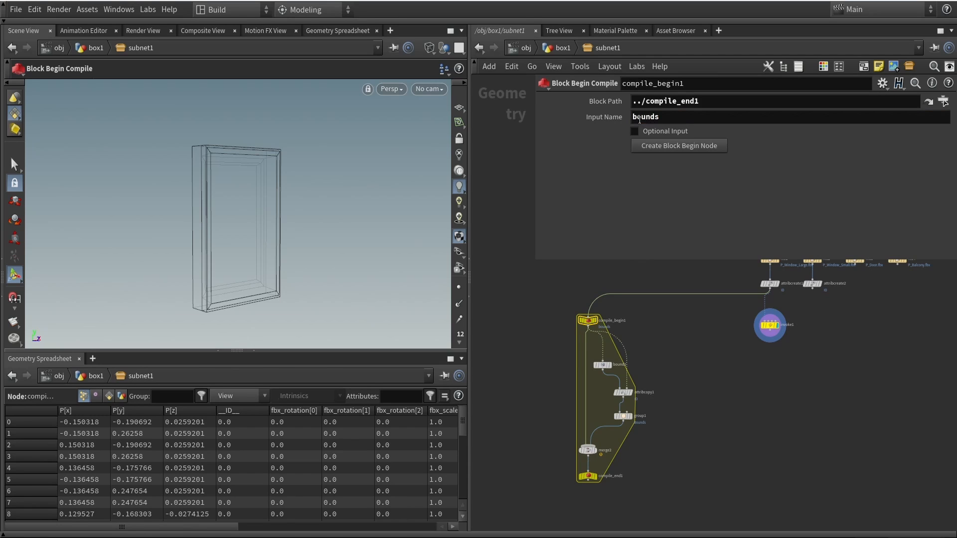
Set the first Input Name of invoke1 to bounds.
left_click(770, 325)
left_click_drag(812, 361, 700, 307)
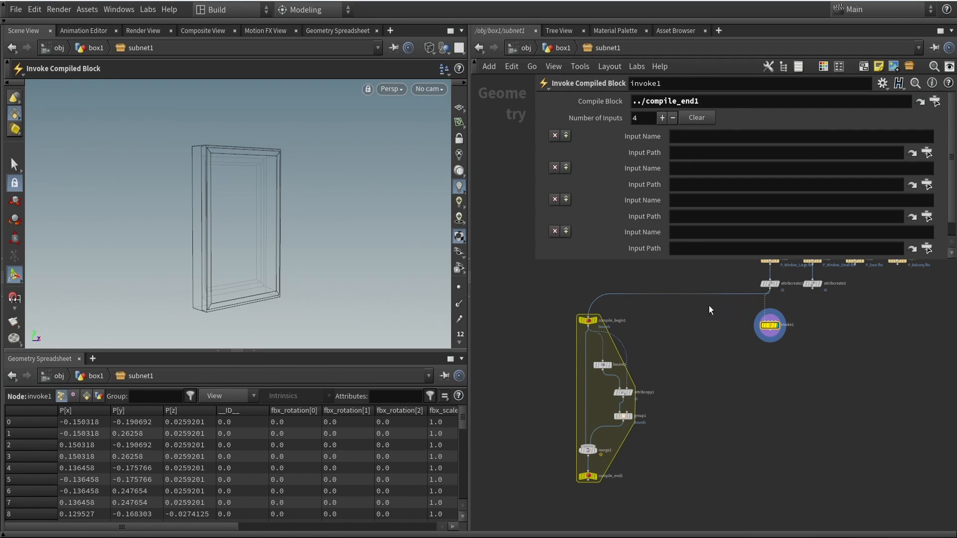
left_click(678, 140)
type("boun")
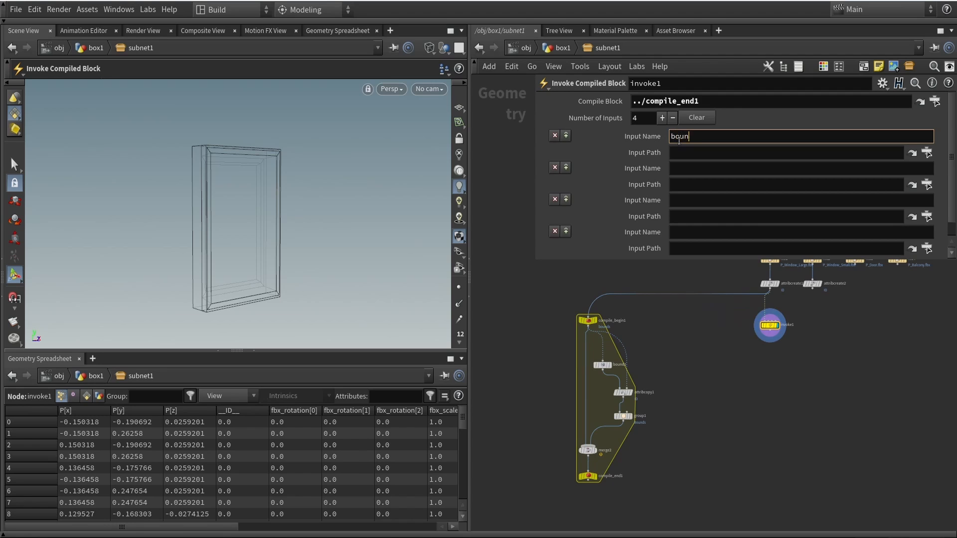
type("ds")
key("Return")
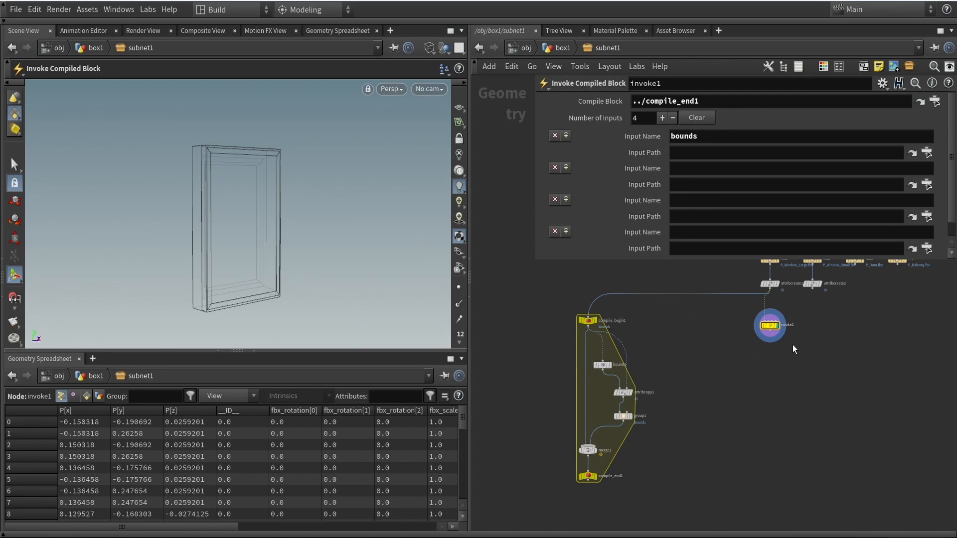
Inspect invoke1's window and bounding box in shaded and wireframe display from a higher angle.
scroll(782, 317, "up", 5)
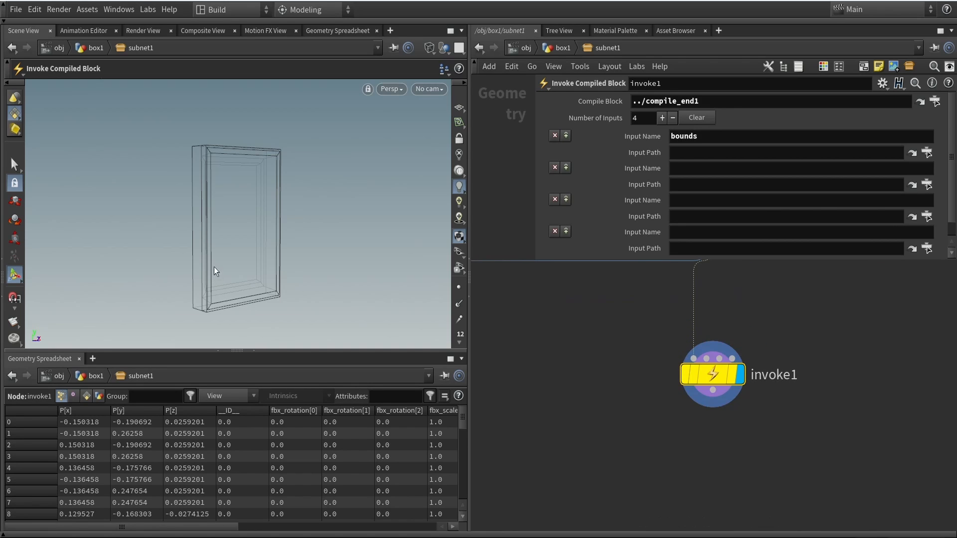
key("shift+w")
left_click_drag(249, 216, 238, 258, "alt")
key("shift+w")
key("shift+w")
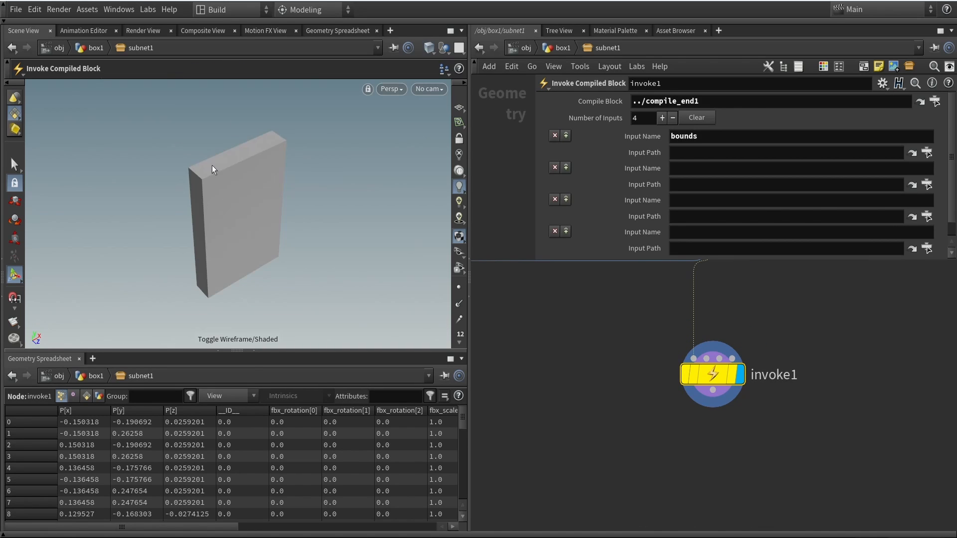
key("shift+w")
Duplicate invoke1 beneath attribcreate2 and wire attribcreate2 into the copy's first input.
middle_click_drag(693, 416, 579, 438)
scroll(578, 438, "down", 3)
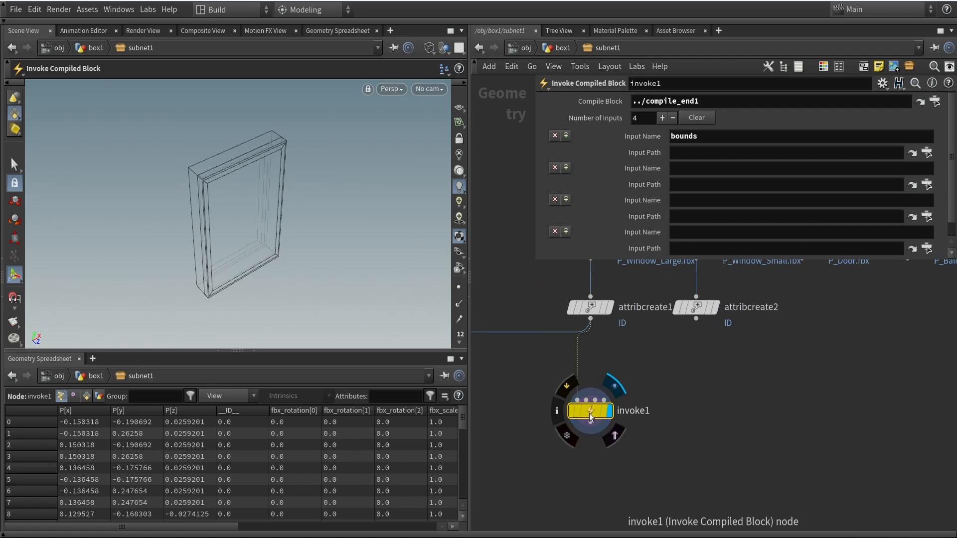
left_click_drag(591, 415, 716, 401, "alt")
left_click_drag(696, 319, 697, 409)
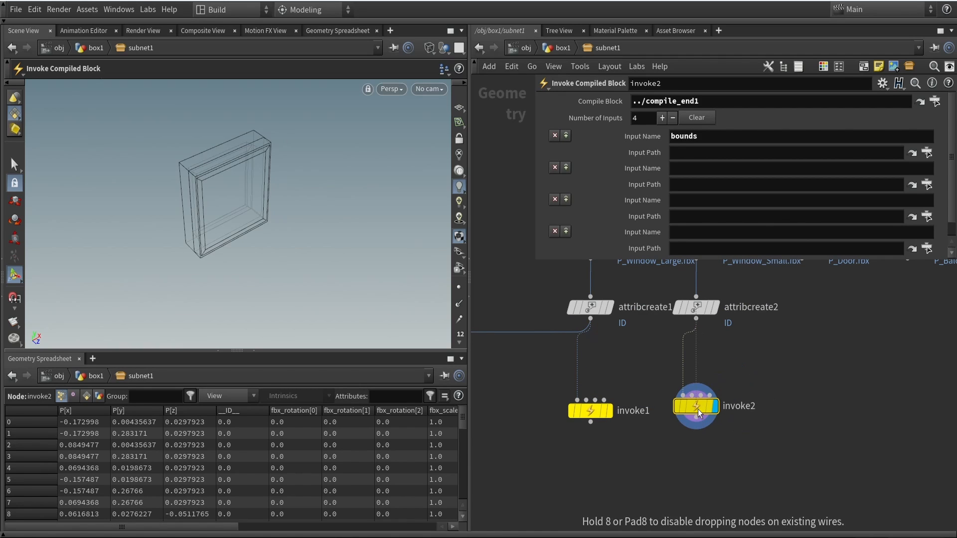
Examine invoke2's bounding box in shaded display and its ID column in the Geometry Spreadsheet.
key("shift+w")
mouse_move(258, 231)
left_mouse_down("alt")
mouse_move(291, 197)
mouse_move(225, 145)
left_mouse_up("alt")
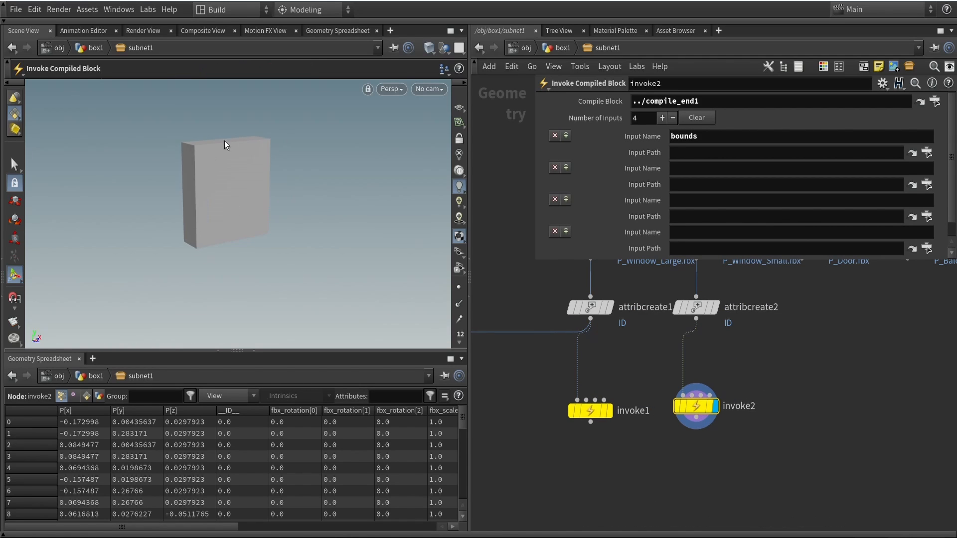
left_click_drag(211, 527, 369, 527)
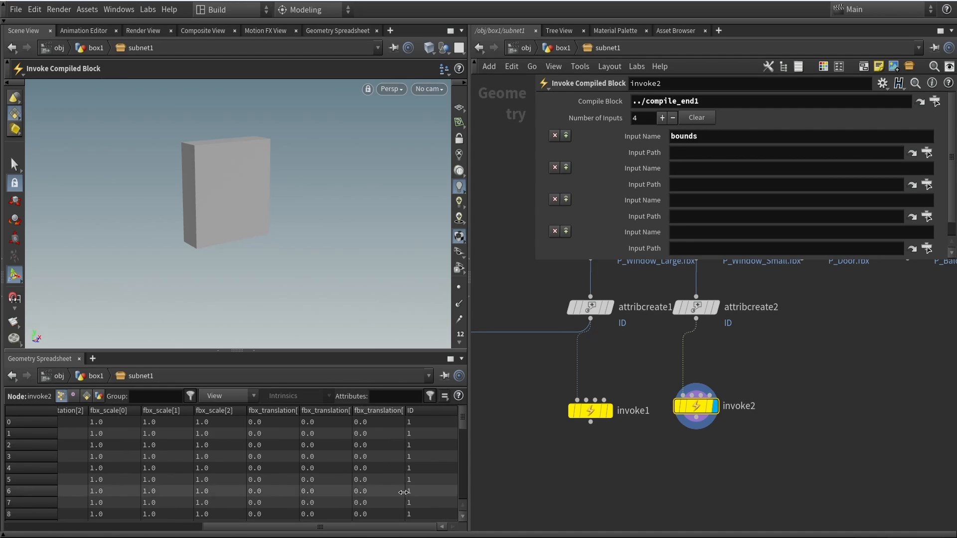
left_click_drag(422, 423, 425, 502)
Duplicate invoke2 and attribcreate2 beneath file3, and wire file3 into the duplicated Attribute Create node.
middle_click_drag(758, 453, 653, 507)
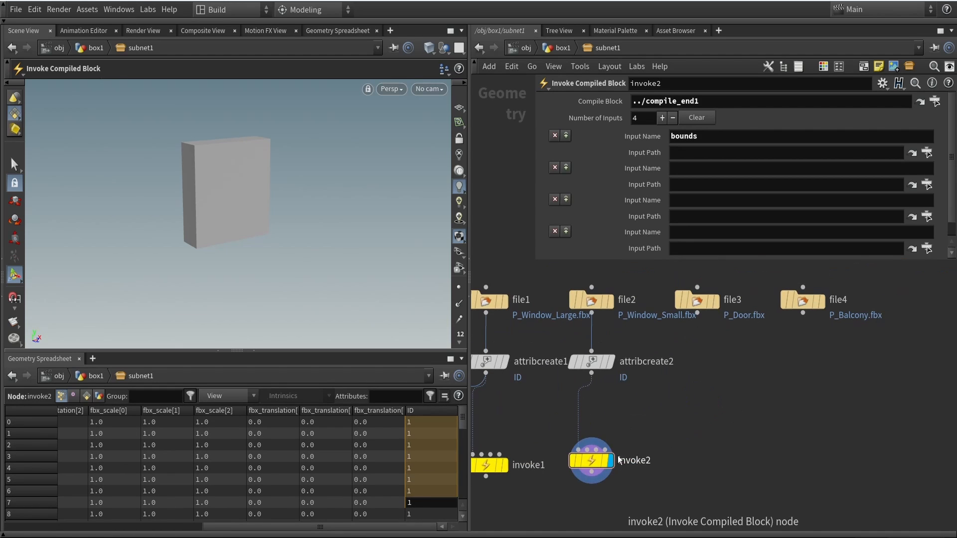
left_click_drag(593, 463, 699, 461, "alt")
left_click_drag(602, 364, 708, 364, "alt")
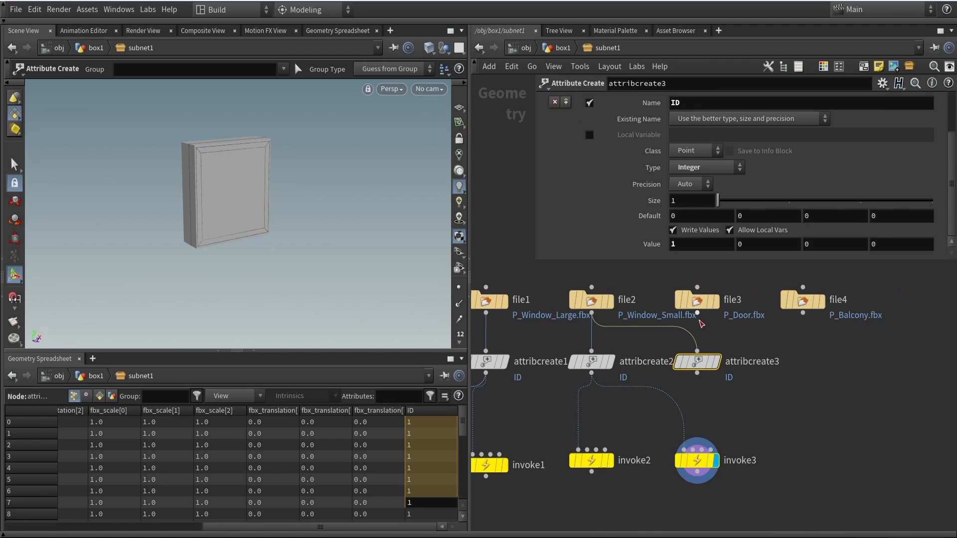
left_click_drag(697, 313, 697, 351)
Set attribcreate3's ID value to 2, wire it into invoke3's first input, and display invoke3.
left_click(722, 335)
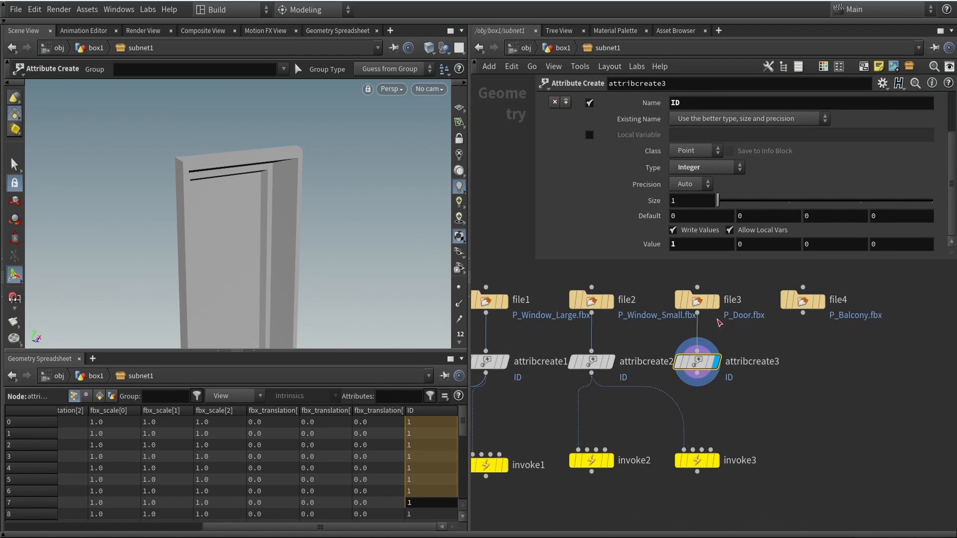
key("Return")
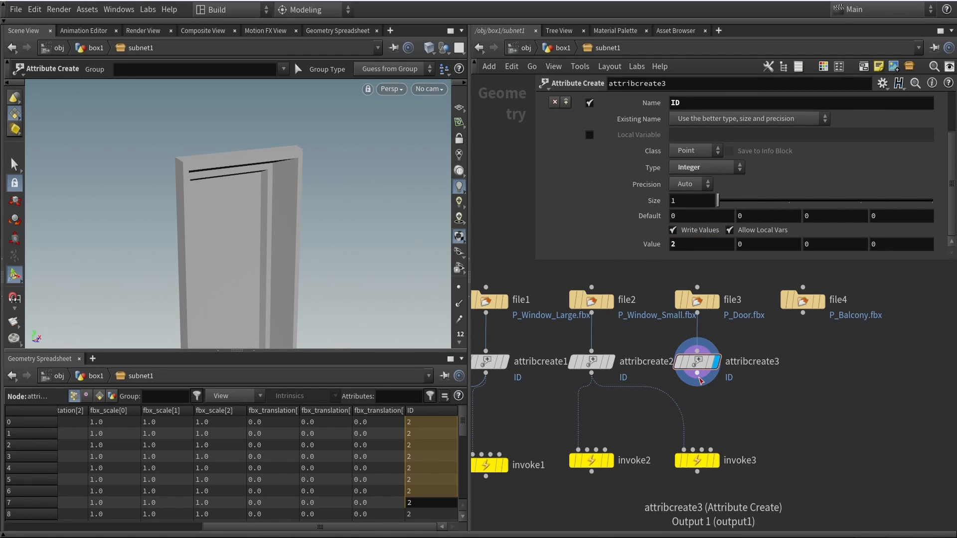
left_click_drag(697, 373, 681, 450)
left_click(716, 461)
left_click(713, 463)
Inspect the door and its bounding box from invoke3 in wireframe and shaded display.
right_click_drag(314, 220, 236, 217, "alt")
middle_click_drag(236, 217, 221, 178, "alt")
key("shift+w")
left_click_drag(223, 194, 342, 216, "alt")
key("shift+w")
key("Return")
Display the balcony model from file4 and move its node above the row of the other file nodes.
scroll(779, 390, "down", 5)
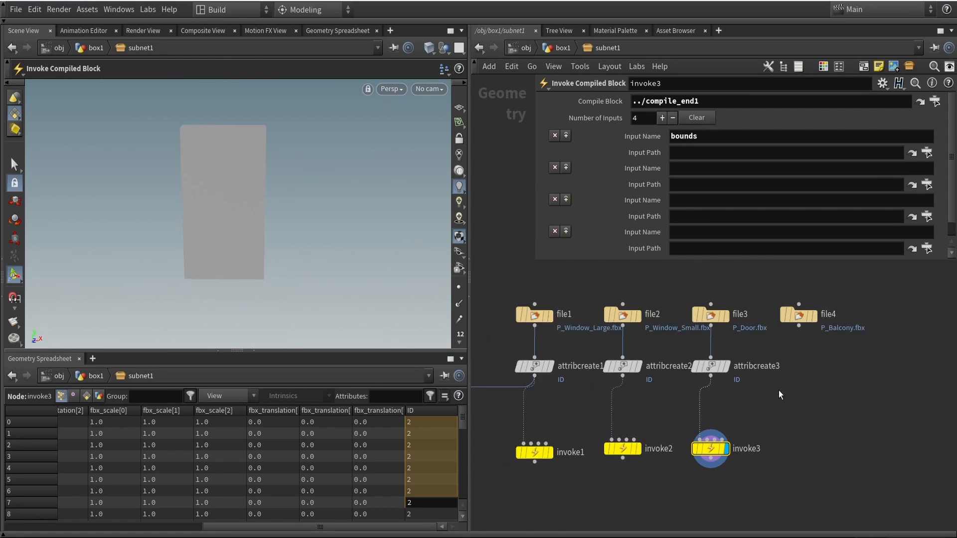
scroll(752, 379, "up", 2)
middle_click_drag(740, 386, 780, 440)
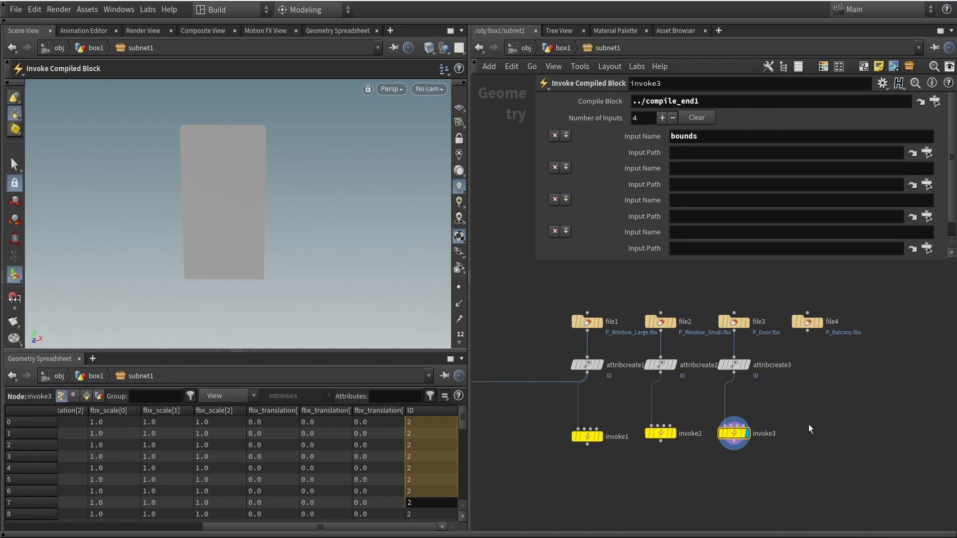
scroll(802, 420, "down", 3)
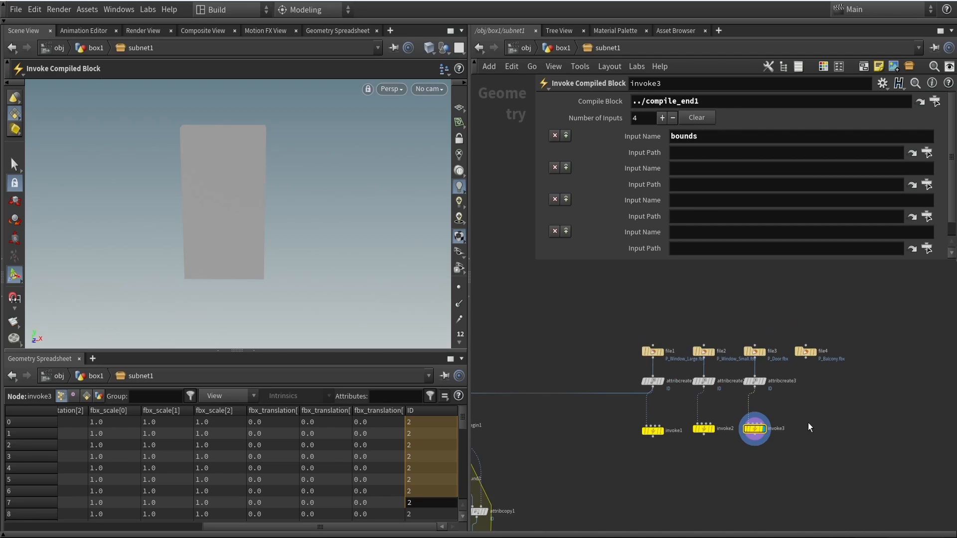
middle_click_drag(809, 422, 779, 381)
scroll(780, 381, "up", 1)
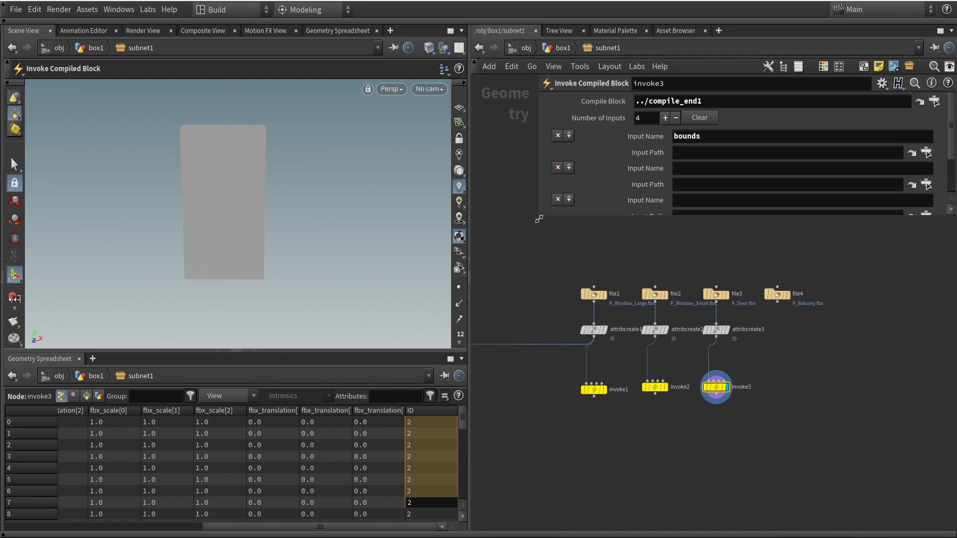
scroll(793, 294, "up", 3)
left_click(800, 305)
left_click_drag(784, 306, 788, 284)
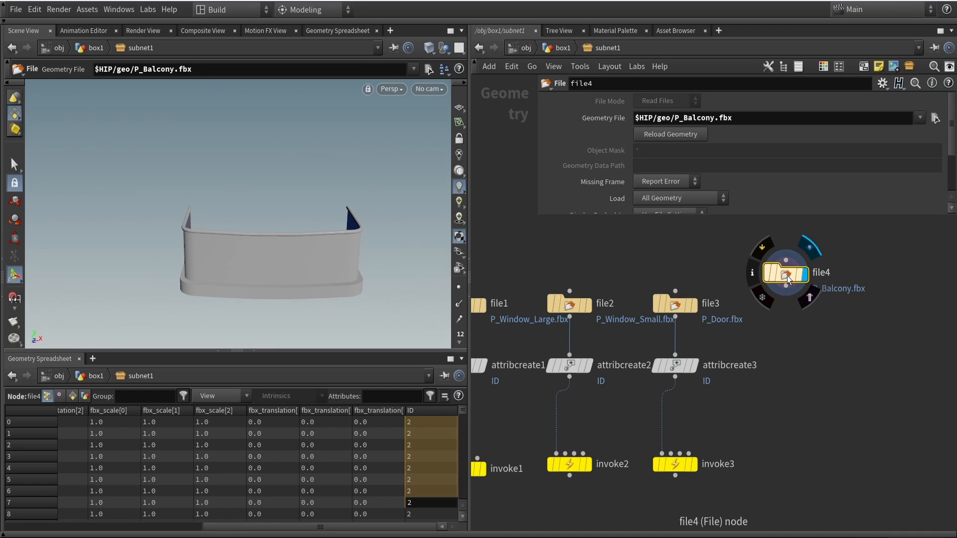
left_click_drag(786, 274, 794, 258)
Duplicate attribcreate3 beneath file4, wire file4 into the copy, and display it.
middle_click_drag(803, 349, 782, 376)
left_click_drag(648, 396, 761, 357, "alt")
scroll(772, 313, "up", 2)
left_click_drag(772, 291, 781, 365)
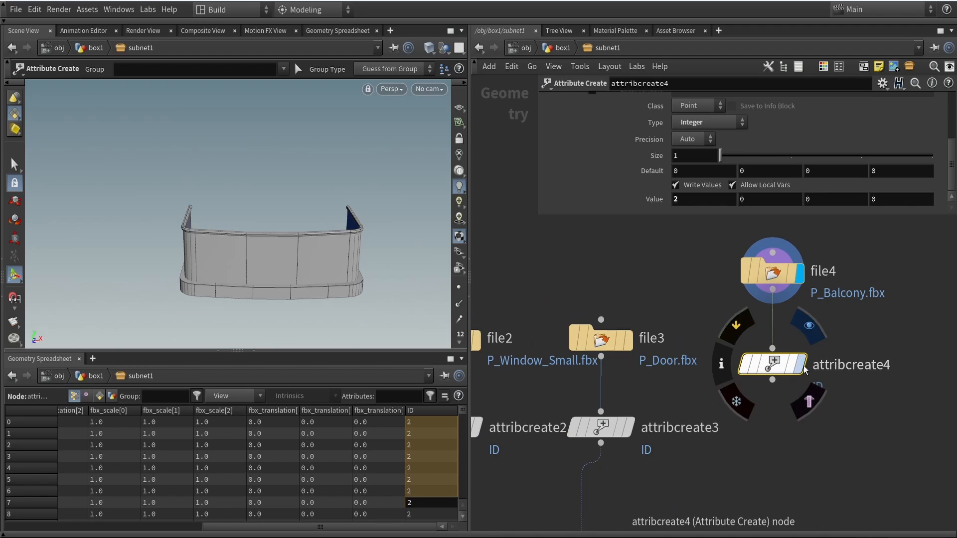
left_click(800, 364)
scroll(643, 352, "down", 2)
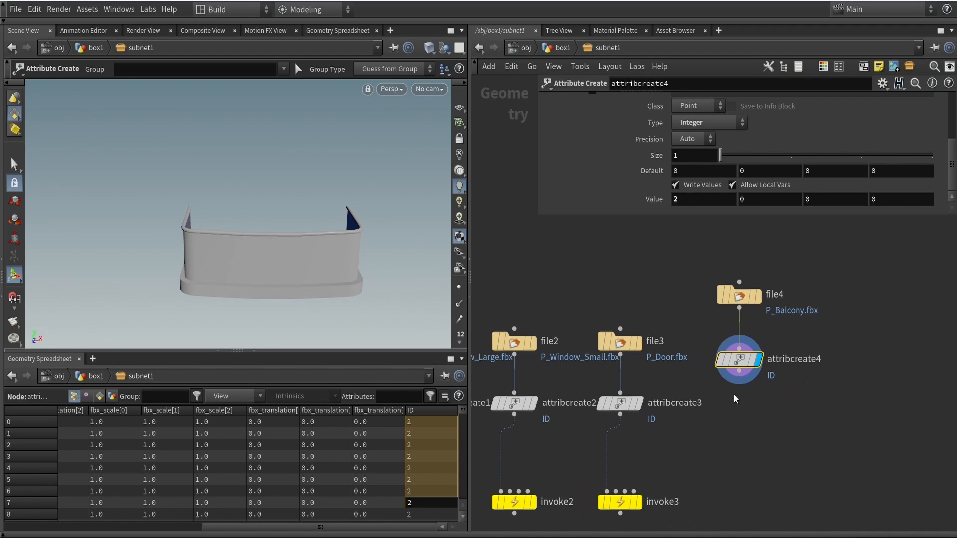
middle_click_drag(753, 424, 734, 383)
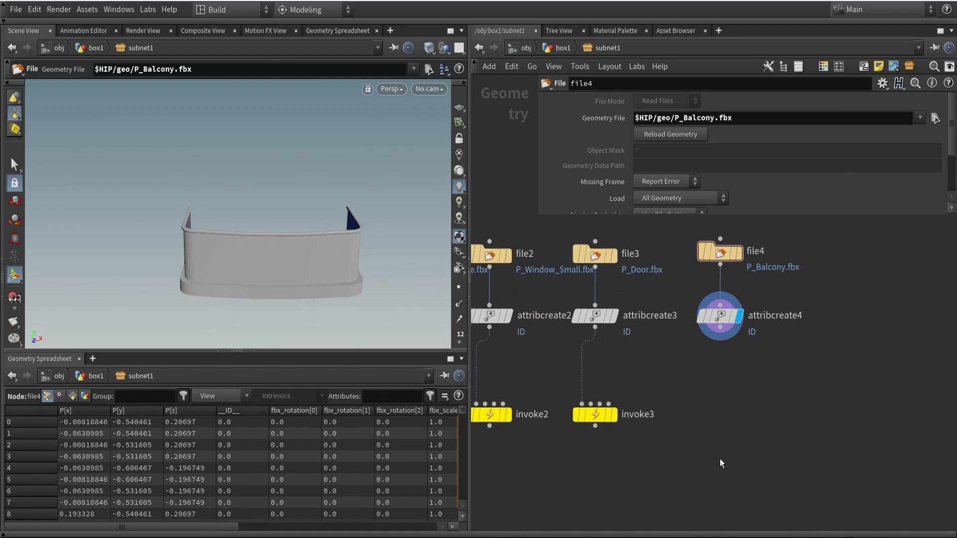
Add a Merge node that combines invoke3 with attribcreate4, and view the door box together with the balcony.
key("Tab")
type("mer")
key("Return")
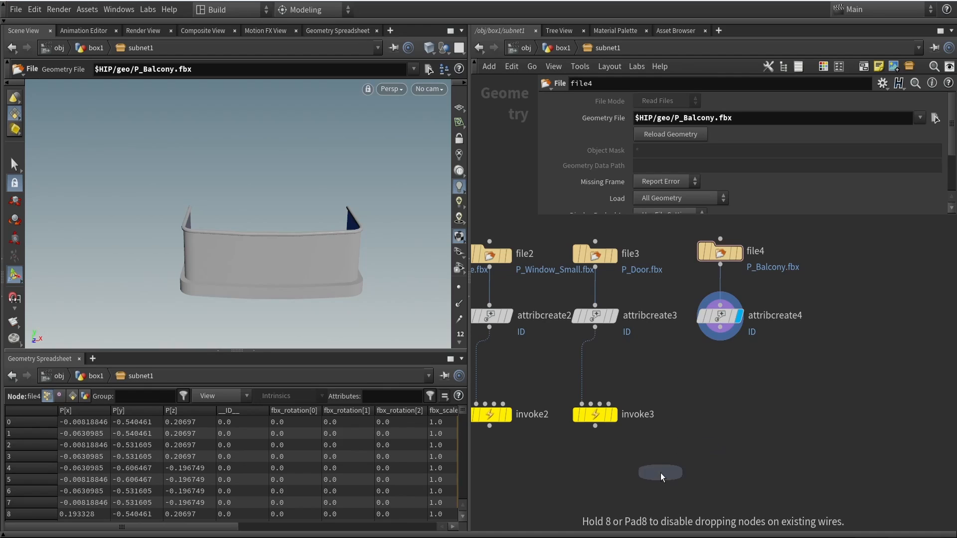
left_click(661, 473)
left_click_drag(595, 426, 659, 466)
left_click_drag(720, 328, 670, 466)
left_click_drag(337, 254, 367, 257, "alt")
middle_click_drag(367, 257, 305, 263, "alt")
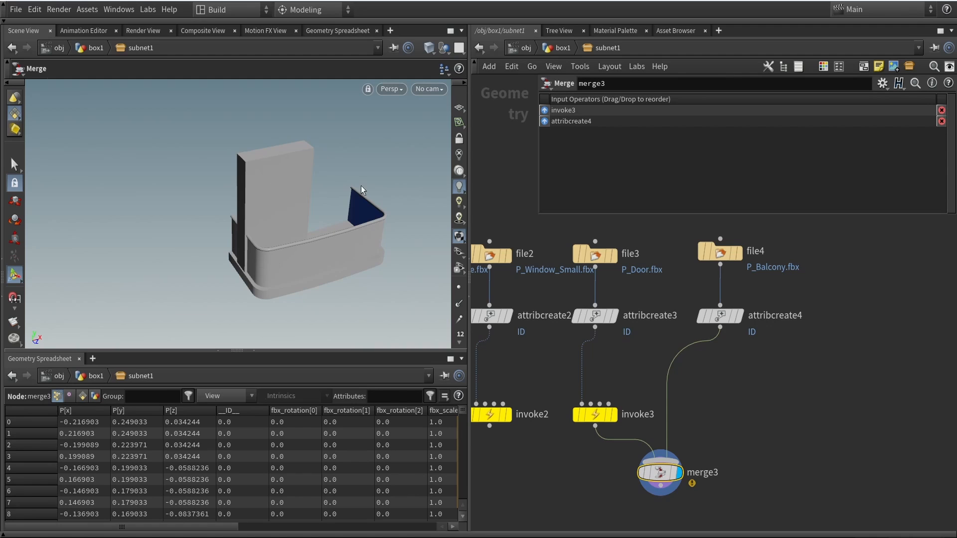
Add a second Merge node combining invoke1, invoke2 and merge3, and display it.
scroll(850, 343, "down", 3)
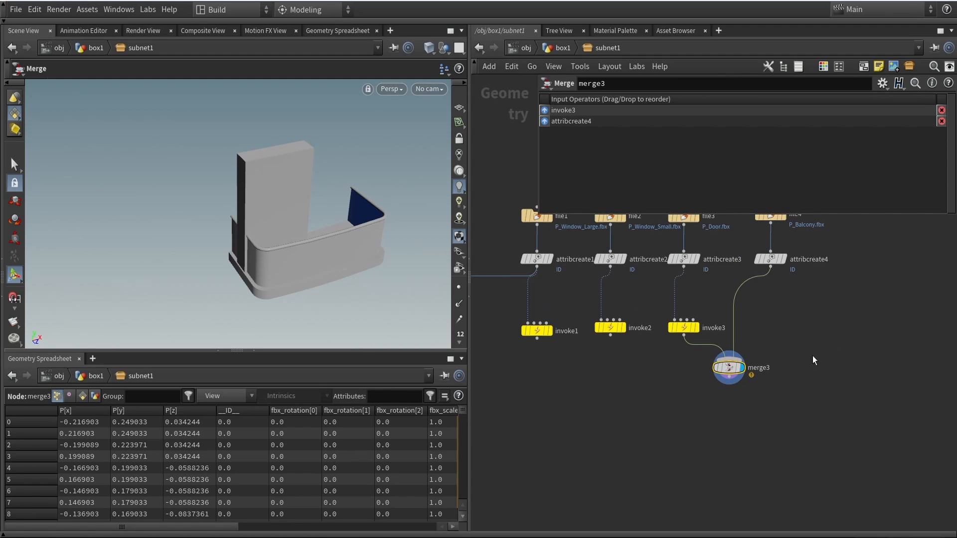
key("Tab")
type("merge")
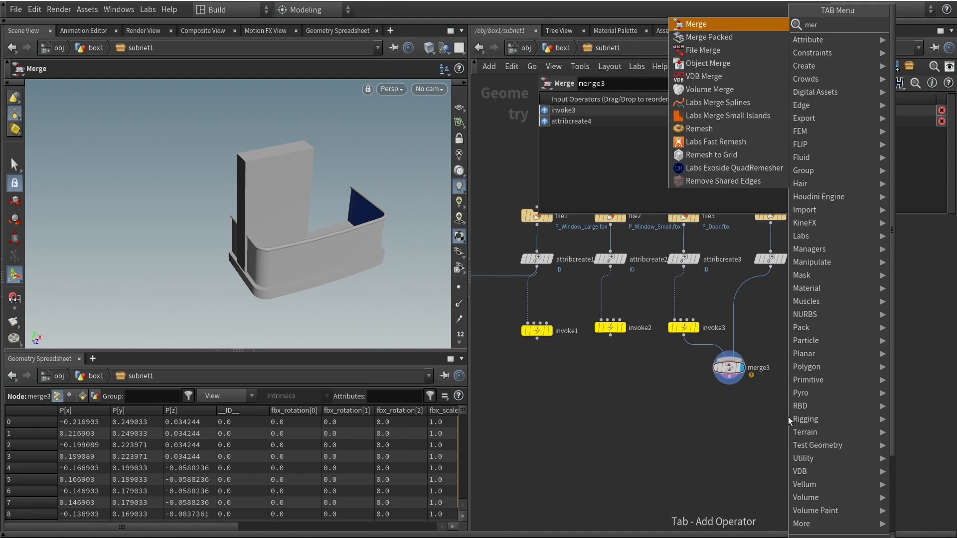
key("Return")
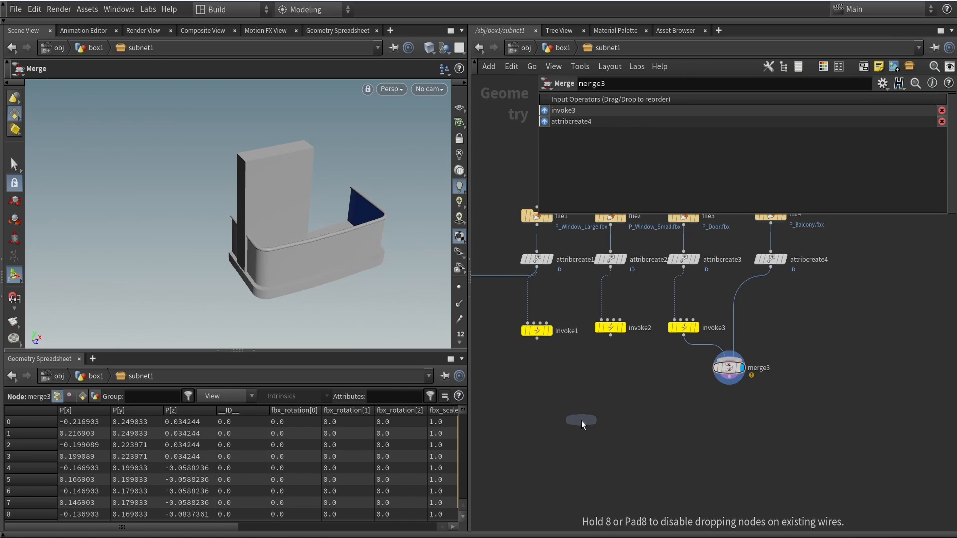
left_click(581, 421)
left_click_drag(582, 421, 623, 458)
left_click_drag(518, 362, 623, 451)
left_click_drag(728, 384, 666, 458)
left_click(638, 460)
left_click(666, 457)
Inspect merge4's overlapping models in wireframe and shaded display from different angles.
mouse_move(374, 289)
left_mouse_down("alt")
mouse_move(214, 249)
mouse_move(434, 254)
mouse_move(297, 256)
left_mouse_up("alt")
key("shift+w")
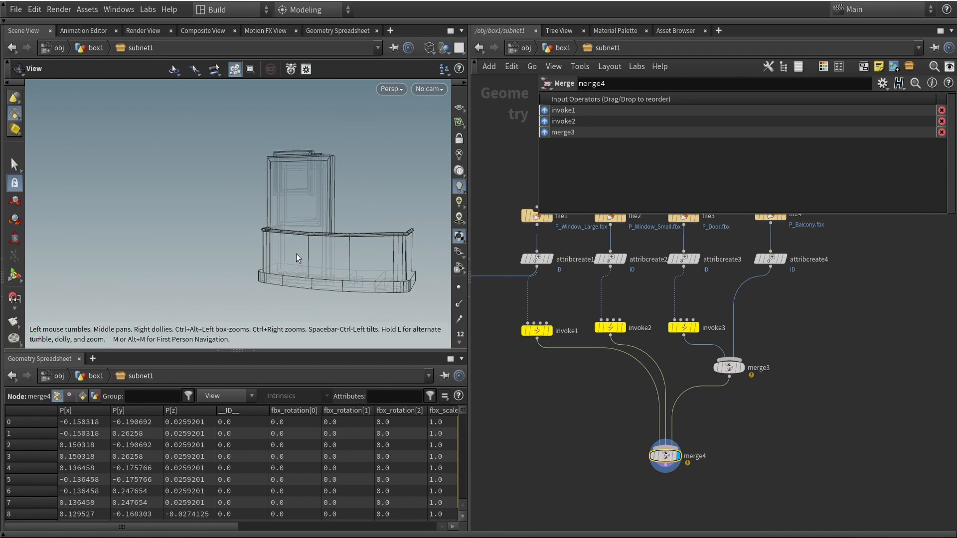
key("shift+w")
left_click_drag(373, 268, 312, 275, "alt")
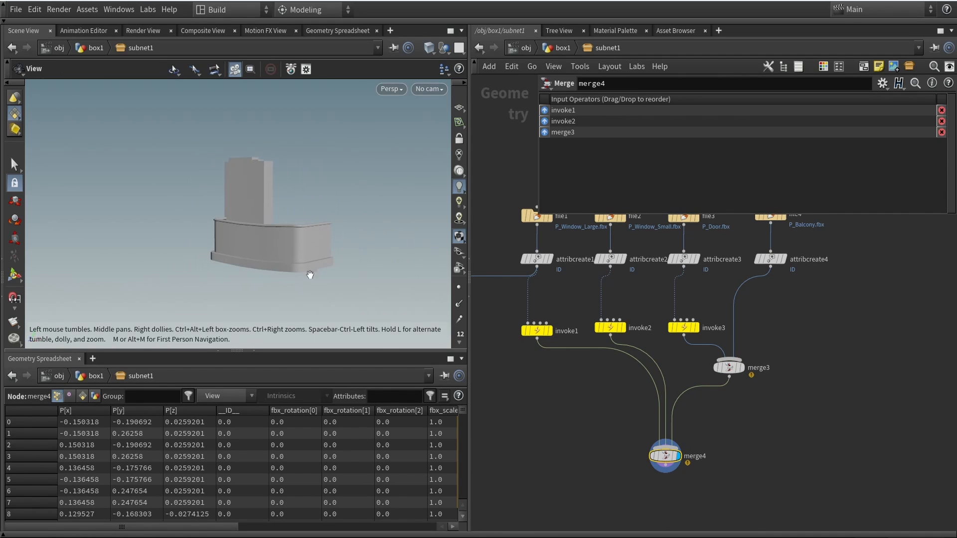
Add a Subnetwork node in the empty space between merge4 and the for-each block.
scroll(683, 384, "down", 6)
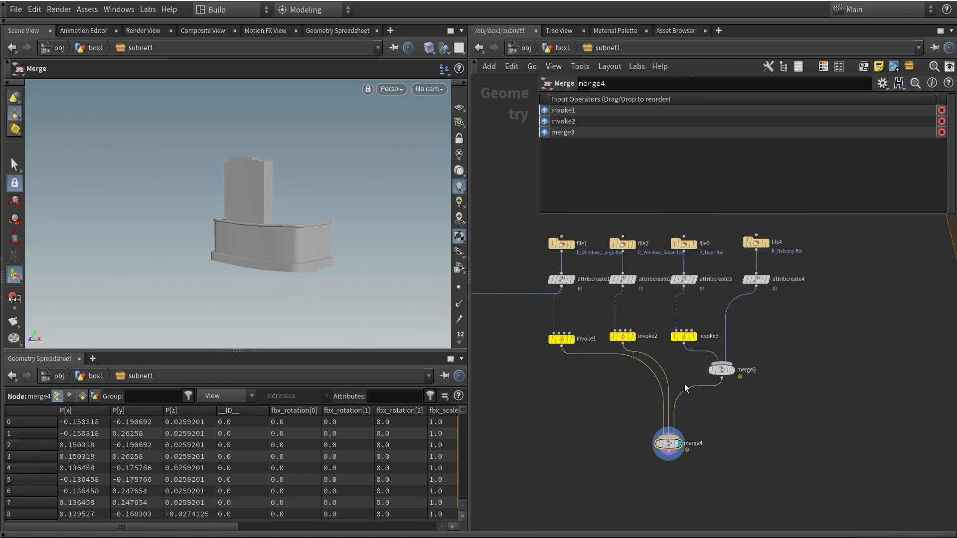
middle_click_drag(789, 405, 657, 380)
scroll(654, 376, "up", 2)
scroll(651, 376, "up", 2)
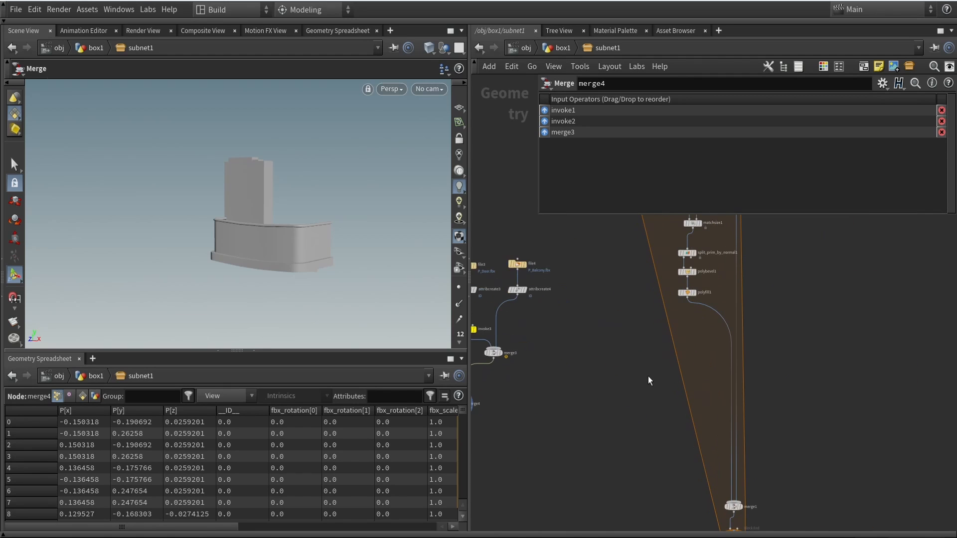
middle_click_drag(605, 396, 688, 400)
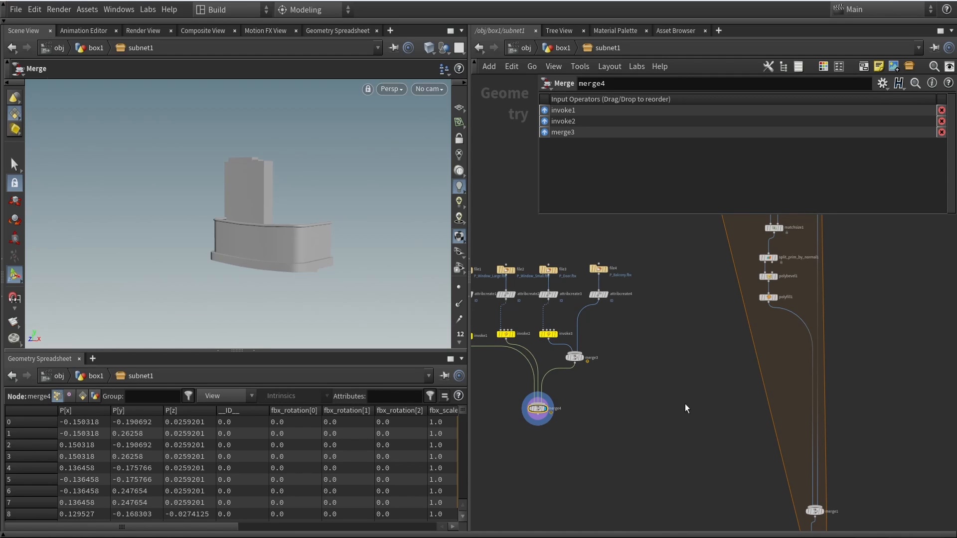
key("Tab")
type("s")
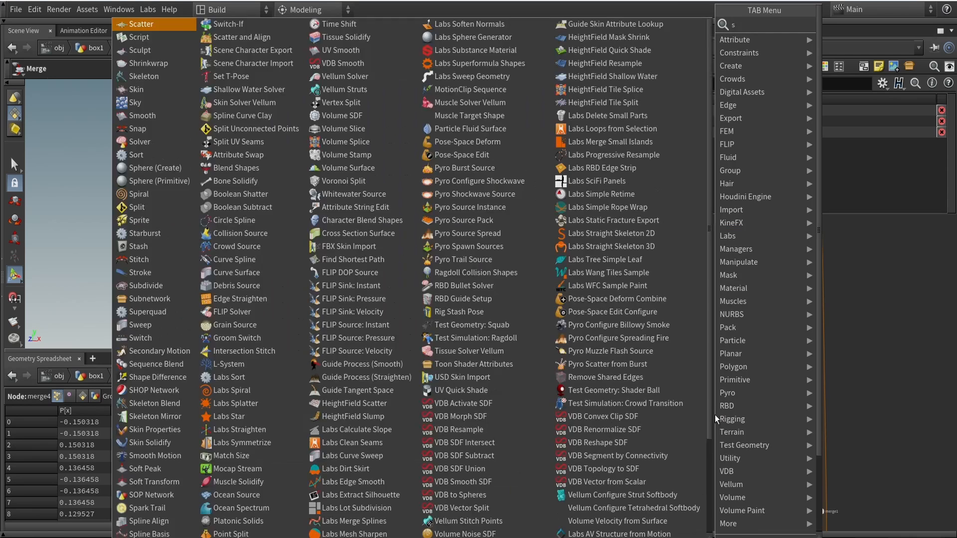
type("ub")
key("Return")
left_click(686, 420)
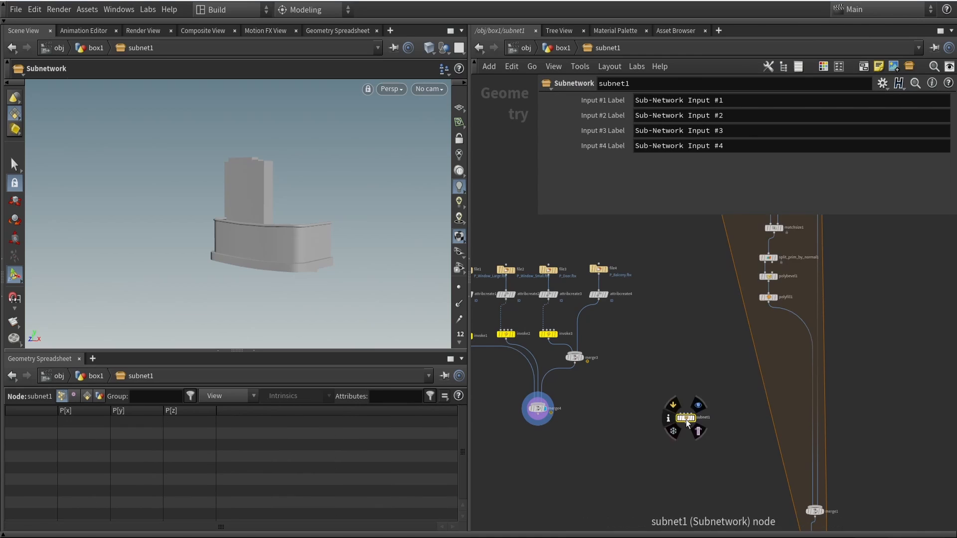
Rename the new subnetwork Scatter_Assets.
scroll(685, 419, "up", 2)
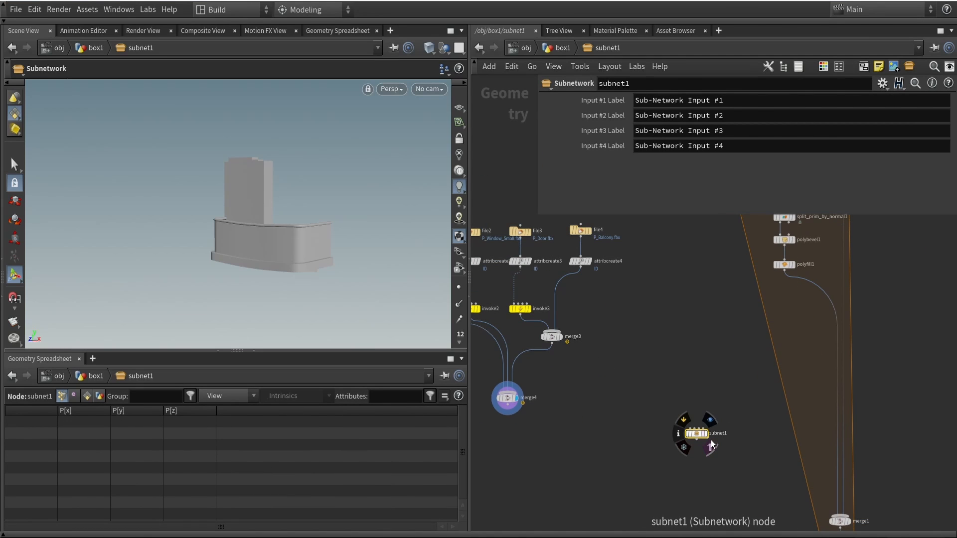
scroll(732, 375, "down", 2)
scroll(719, 382, "up", 3)
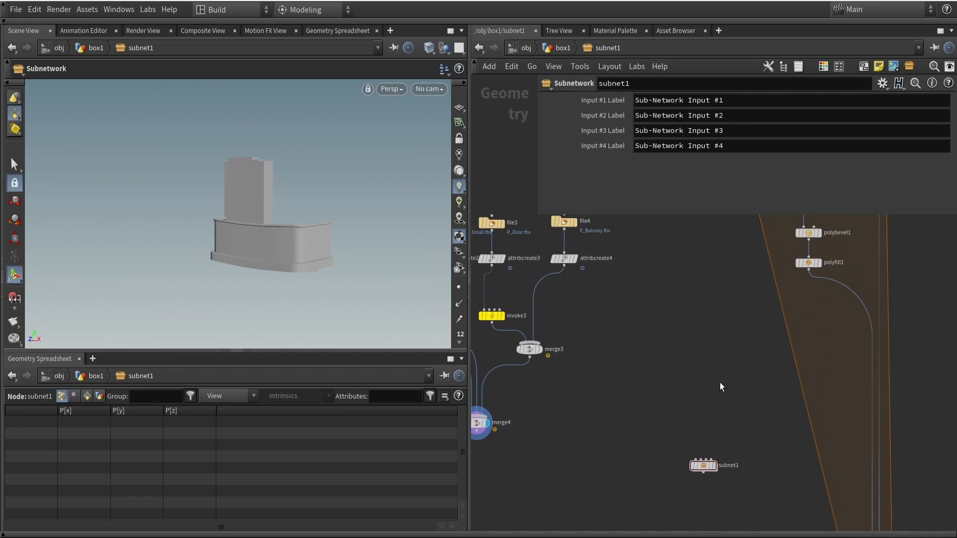
scroll(689, 452, "down", 3)
scroll(718, 452, "up", 5)
double_click(711, 468)
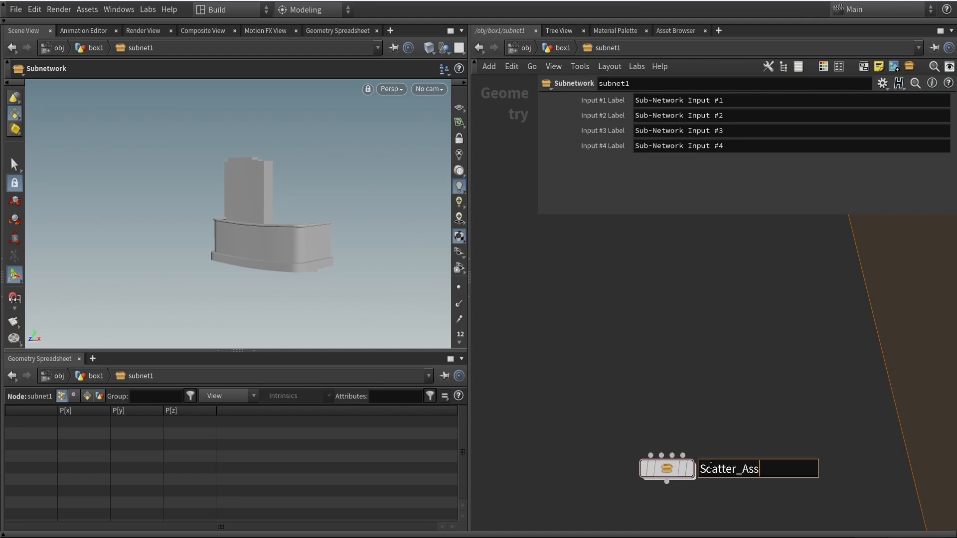
type("Scatter_Asster")
key("BackSpace")
key("BackSpace")
key("BackSpace")
type("ets")
key("Return")
Wire matchsize1's output into the first input of Scatter_Assets.
scroll(735, 441, "down", 4)
middle_click_drag(720, 351, 710, 425)
scroll(710, 425, "down", 2)
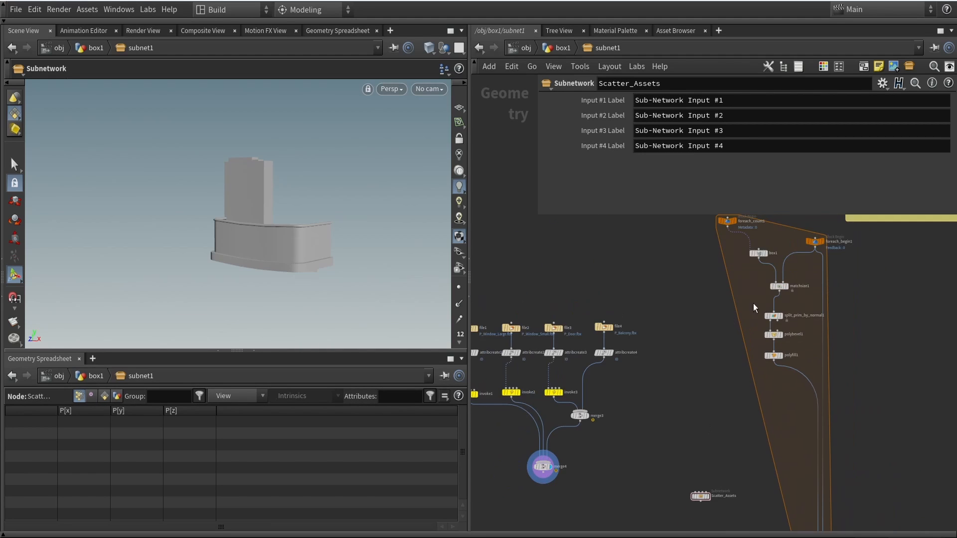
scroll(779, 293, "up", 3)
left_click(782, 290)
scroll(623, 388, "down", 3)
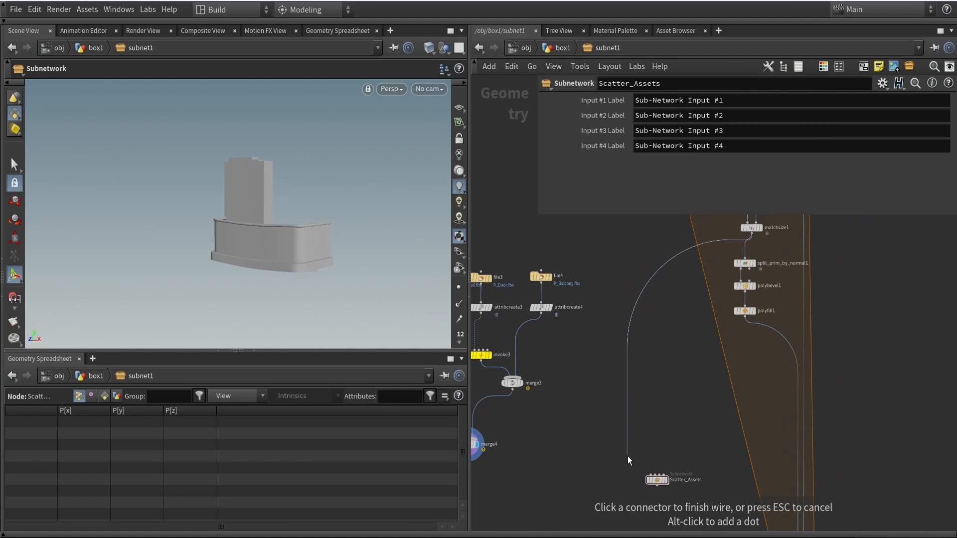
left_click(649, 476)
Display matchsize1 and frame its box in the viewport, and set the display flag on Scatter_Assets.
scroll(653, 481, "up", 3)
middle_click_drag(687, 418, 677, 513)
scroll(676, 513, "down", 3)
scroll(747, 320, "up", 2)
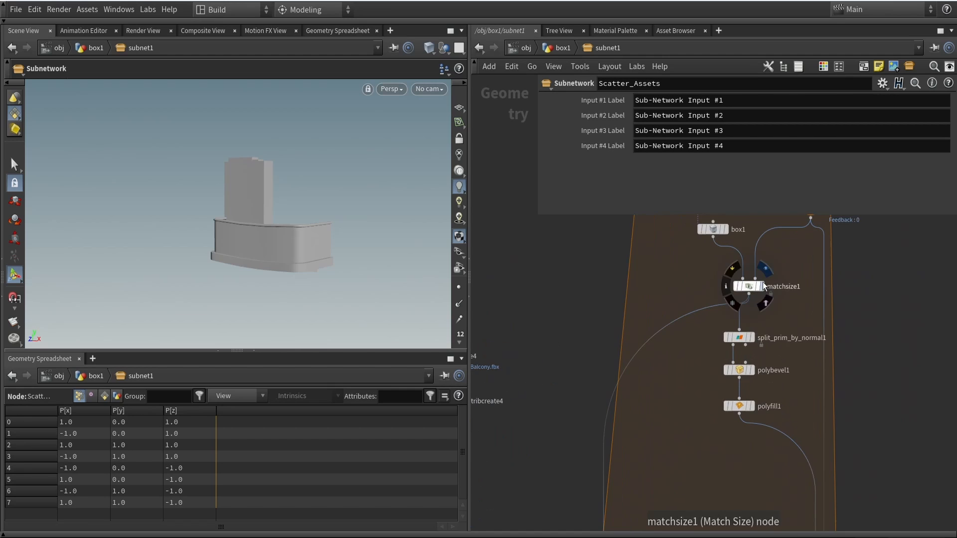
left_click(762, 285)
key("space+h")
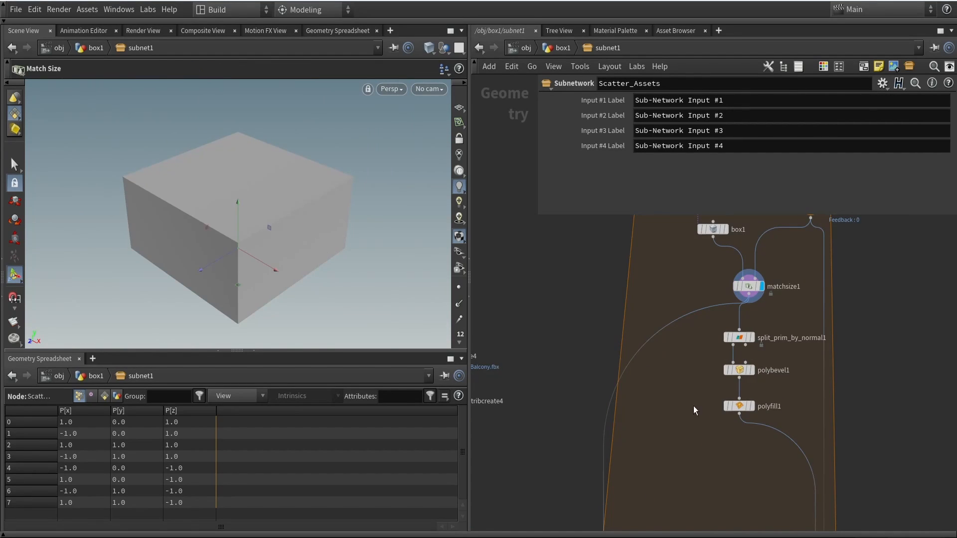
scroll(661, 364, "down", 3)
scroll(634, 470, "up", 3)
left_click(636, 455)
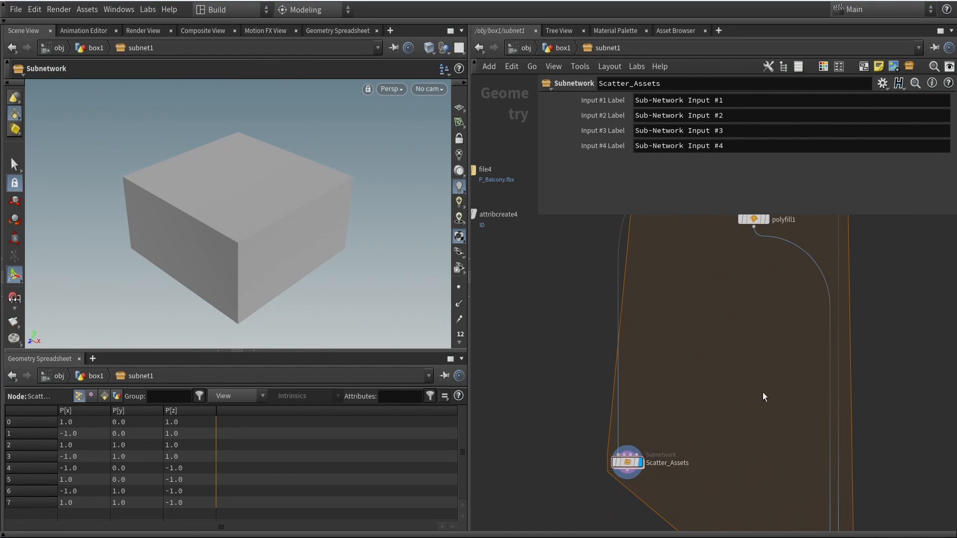
Wire merge4's output into the second input of Scatter_Assets and shift the subnetwork slightly in the network.
scroll(762, 393, "down", 1)
middle_click_drag(699, 367, 887, 330)
scroll(687, 363, "up", 2)
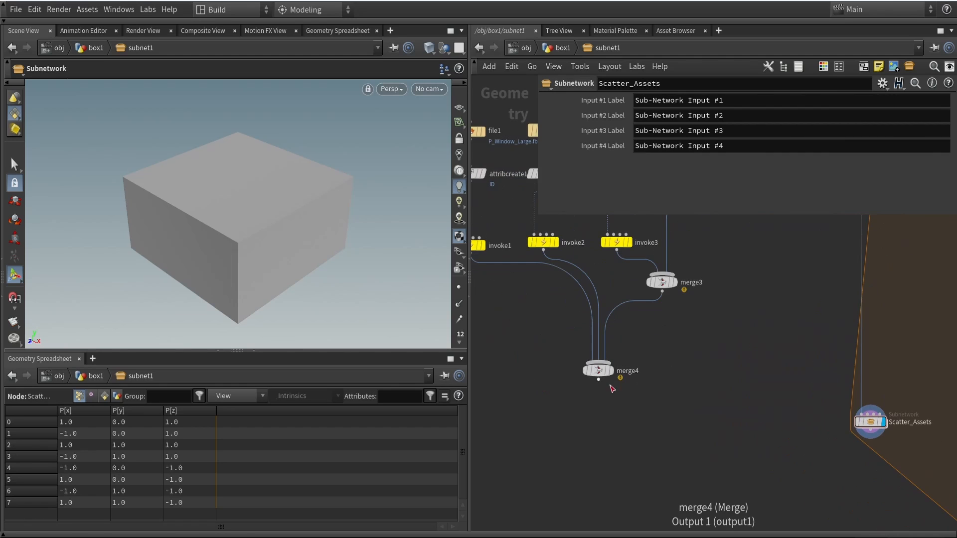
left_click(600, 381)
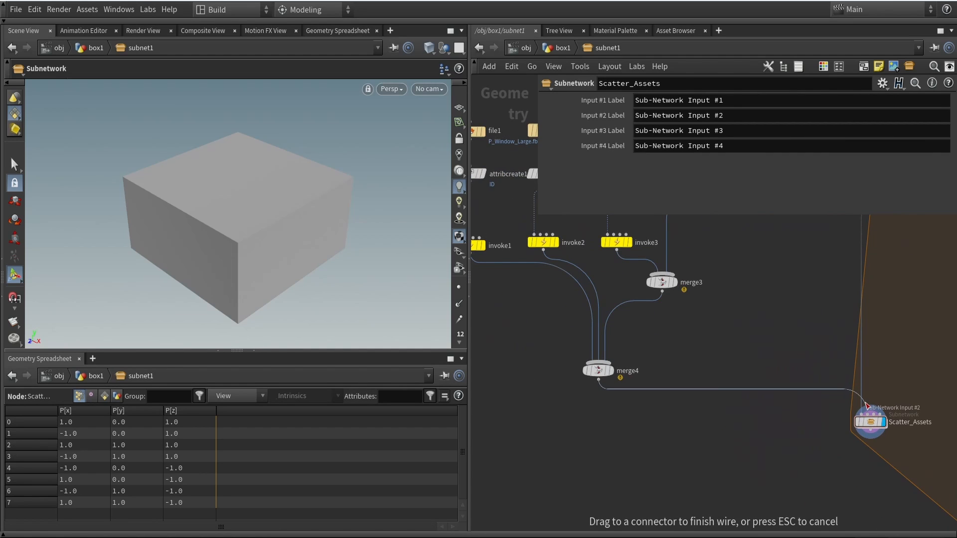
left_click(866, 406)
middle_click_drag(871, 394, 746, 327)
left_click_drag(743, 357, 750, 384)
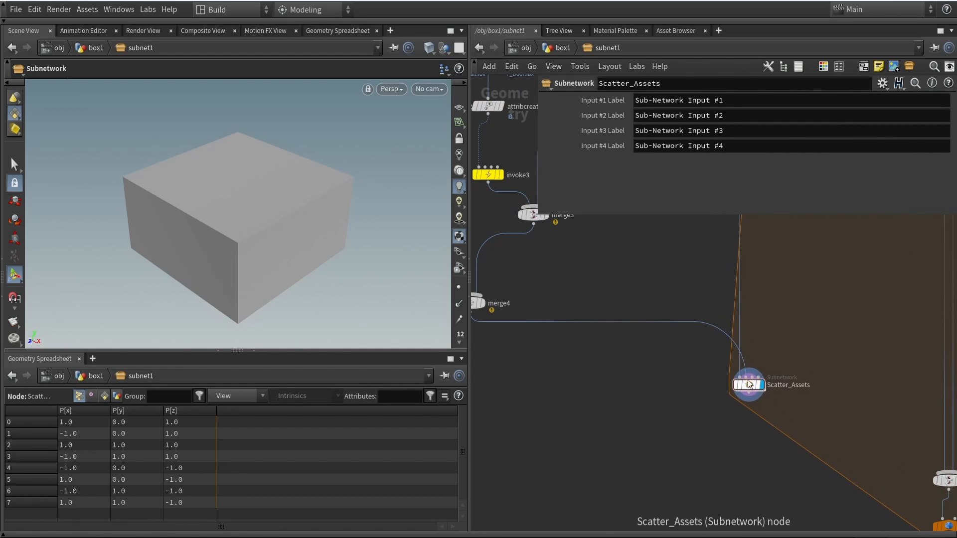
Rename the foreach_count1 block begin node METADATA.
scroll(698, 341, "down", 5)
middle_click_drag(683, 378, 671, 397)
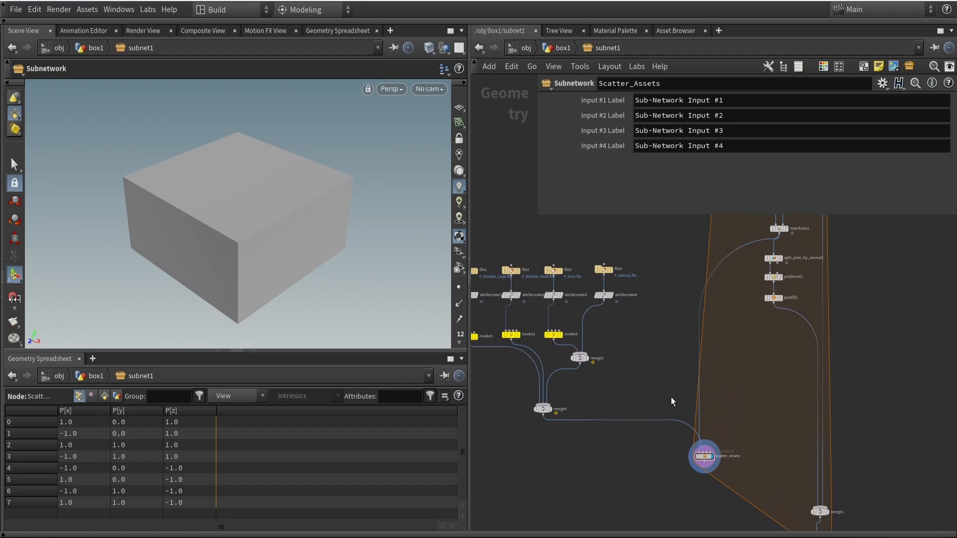
scroll(738, 346, "up", 6)
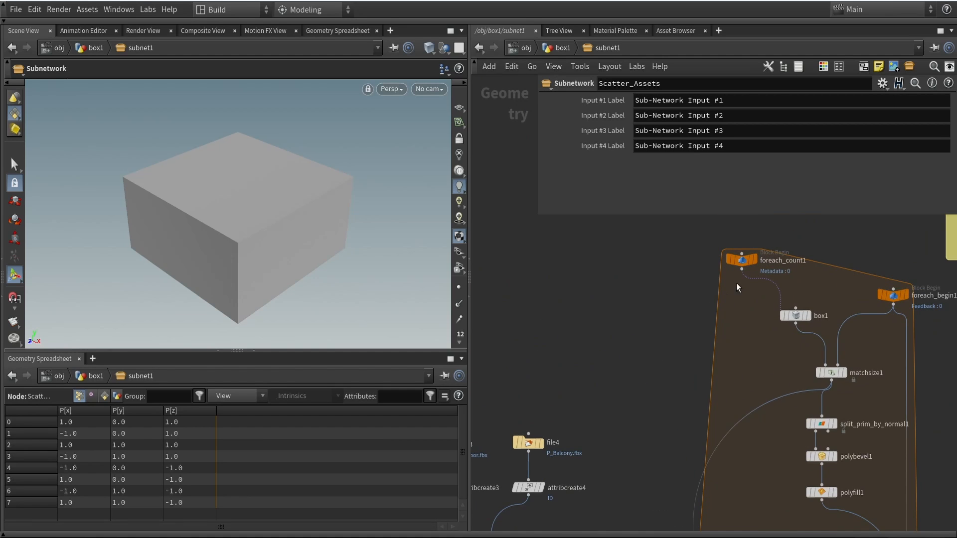
scroll(747, 264, "up", 4)
left_click_drag(668, 314, 792, 242)
double_click(808, 258)
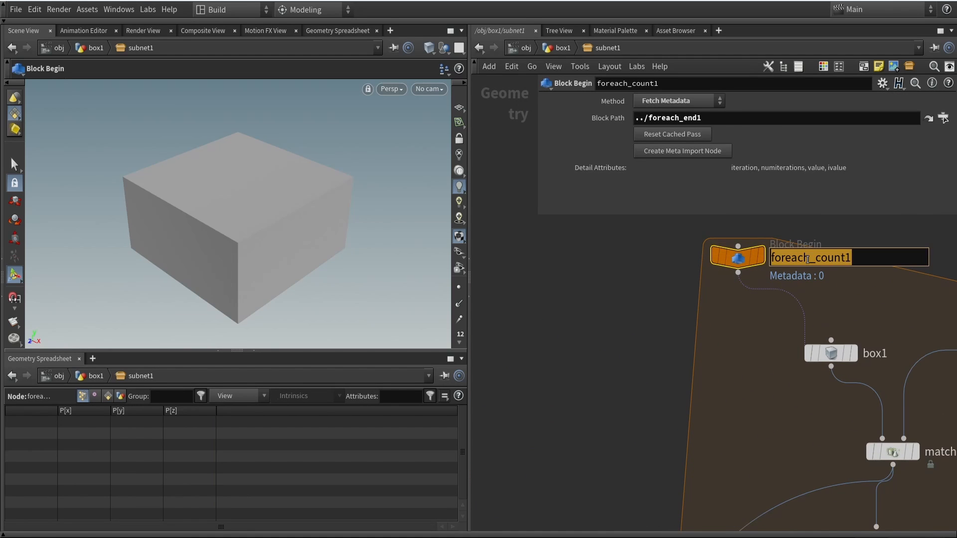
type("METADAT")
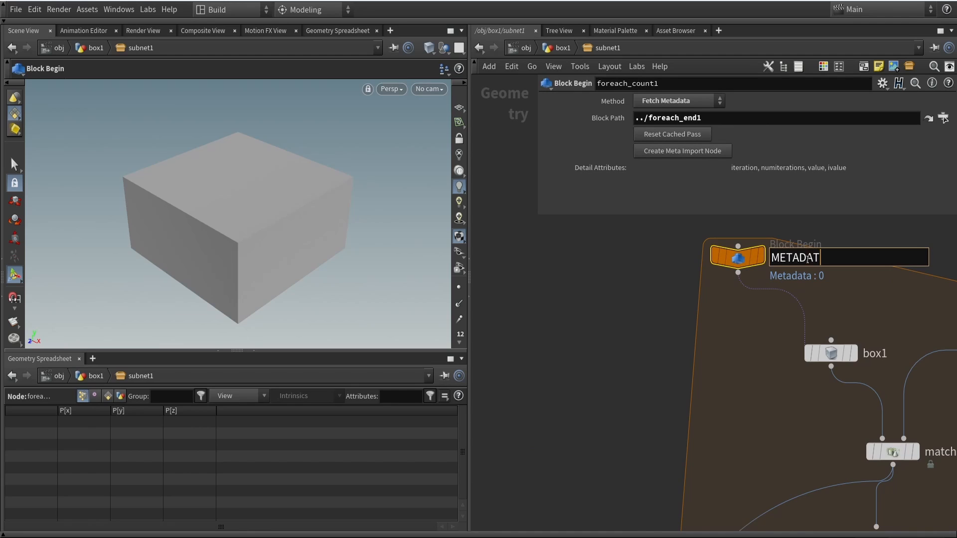
type("A")
key("Return")
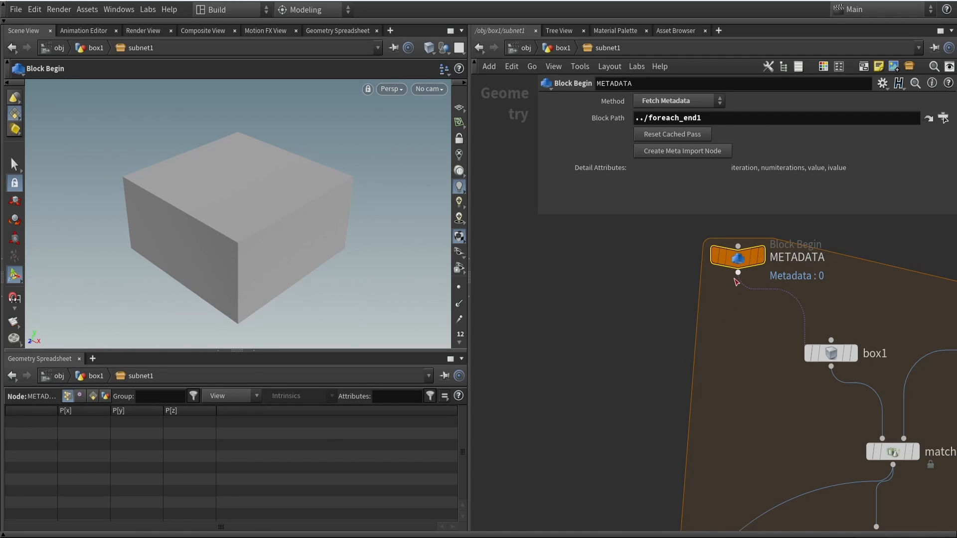
Wire METADATA's output into the third input of Scatter_Assets and nudge the subnetwork to tidy its wires.
left_click(734, 279)
scroll(647, 393, "down", 5)
middle_click_drag(643, 461, 611, 293)
scroll(634, 388, "up", 4)
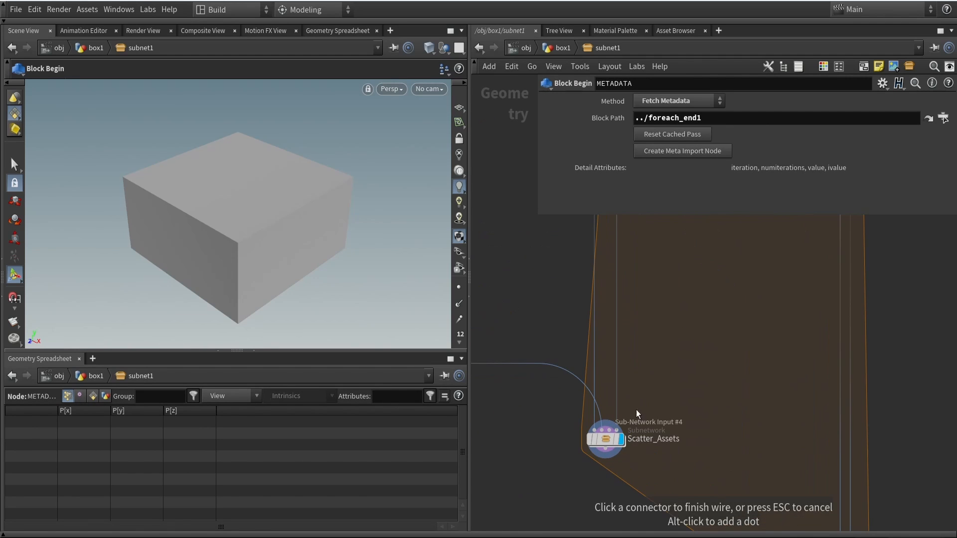
left_click(611, 426)
scroll(611, 443, "down", 2)
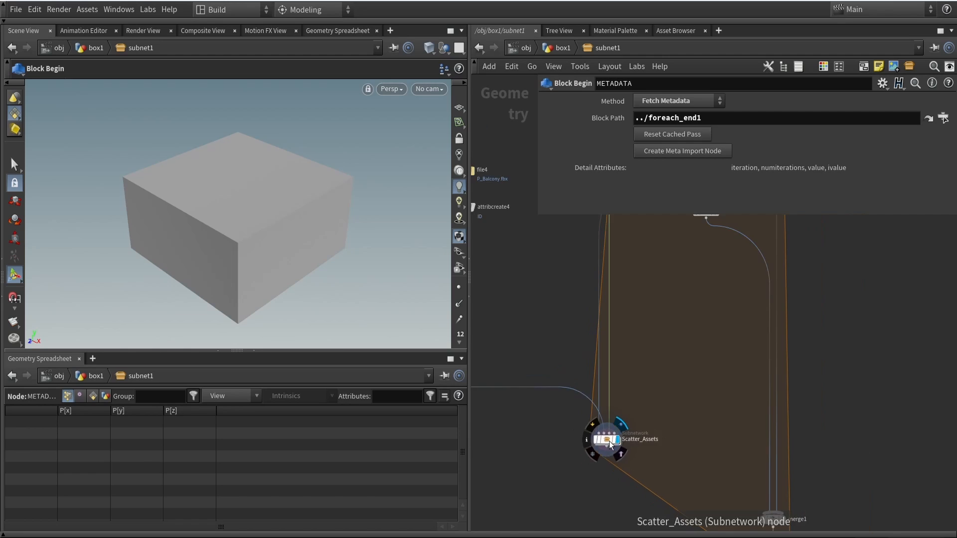
mouse_move(609, 441)
left_mouse_down()
mouse_move(599, 416)
mouse_move(599, 443)
left_mouse_up()
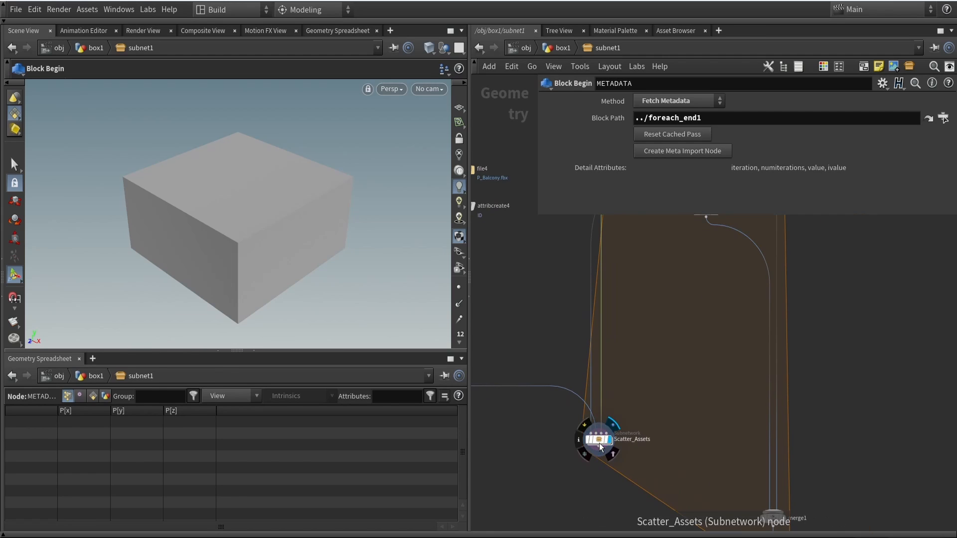
Enter the Scatter_Assets subnetwork and move output0 far below the input nodes to free up space.
double_click(599, 444)
scroll(633, 393, "down", 2)
middle_click_drag(632, 393, 664, 308)
scroll(664, 308, "down", 3)
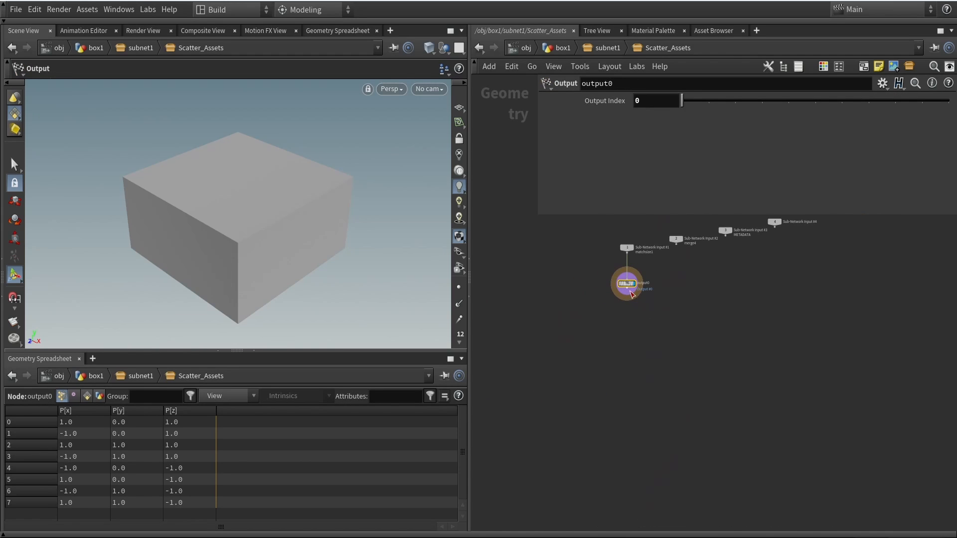
left_click_drag(631, 294, 625, 499)
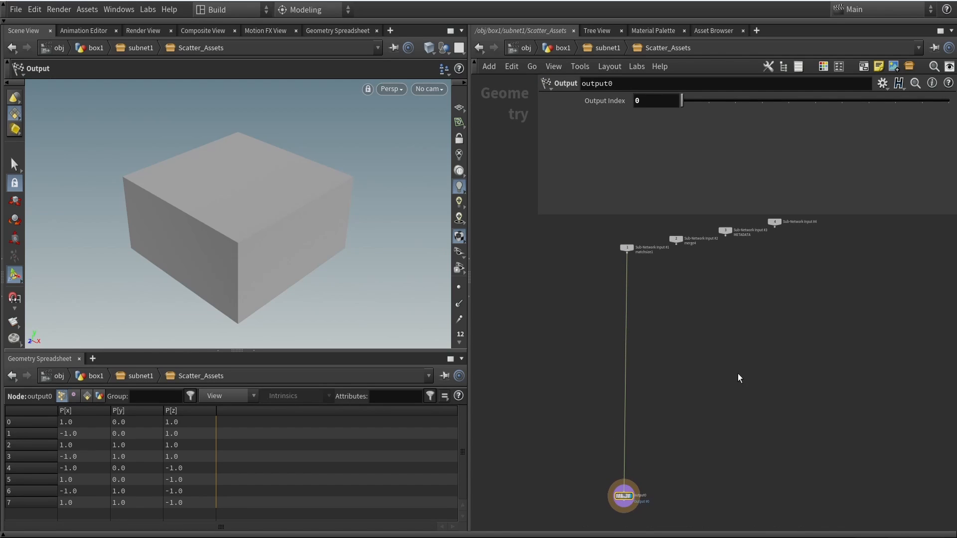
scroll(700, 333, "down", 3)
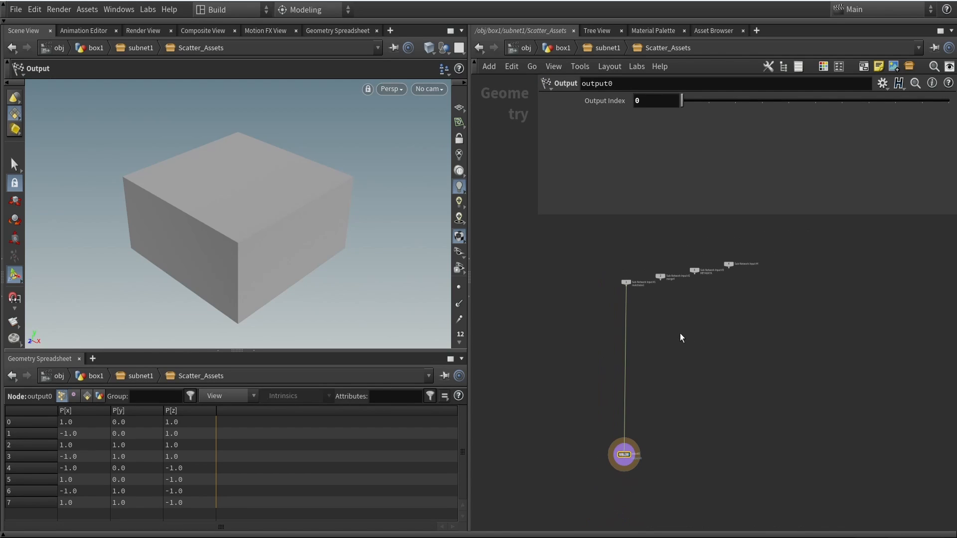
middle_click_drag(634, 459, 649, 394)
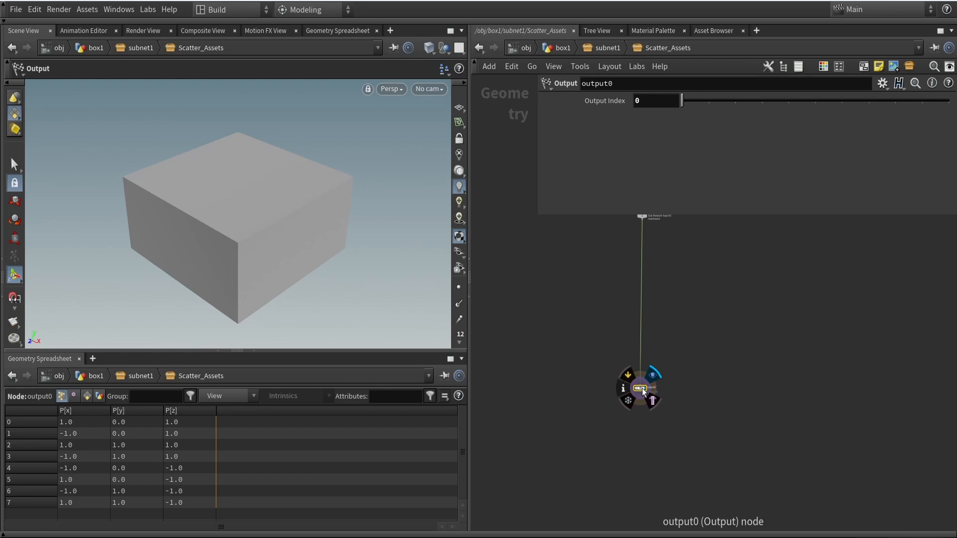
left_click_drag(641, 391, 646, 446)
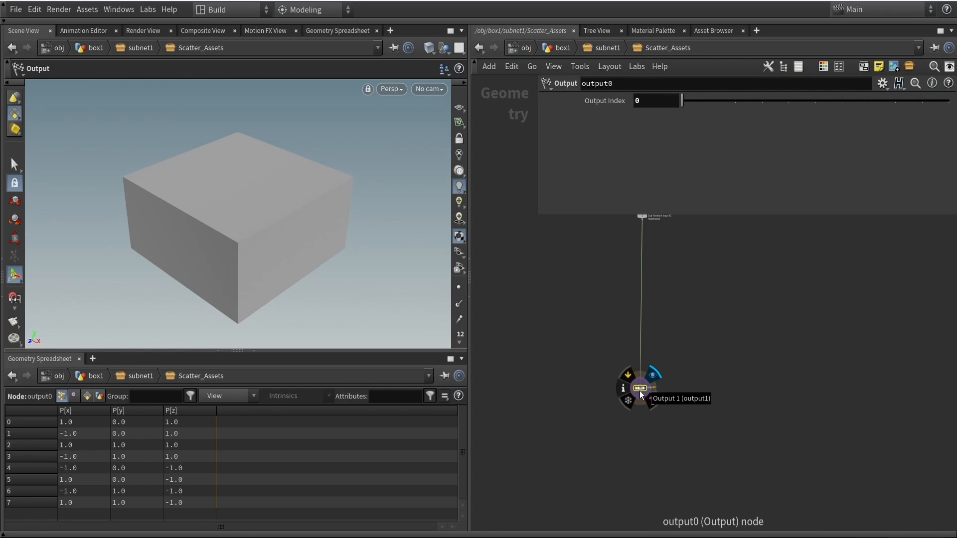
Move the output node lower and add a Labs Split Primitives by Normal node fed by Sub-Network Input #1.
left_click_drag(640, 391, 641, 466)
middle_click_drag(604, 247, 582, 336)
scroll(581, 335, "up", 4)
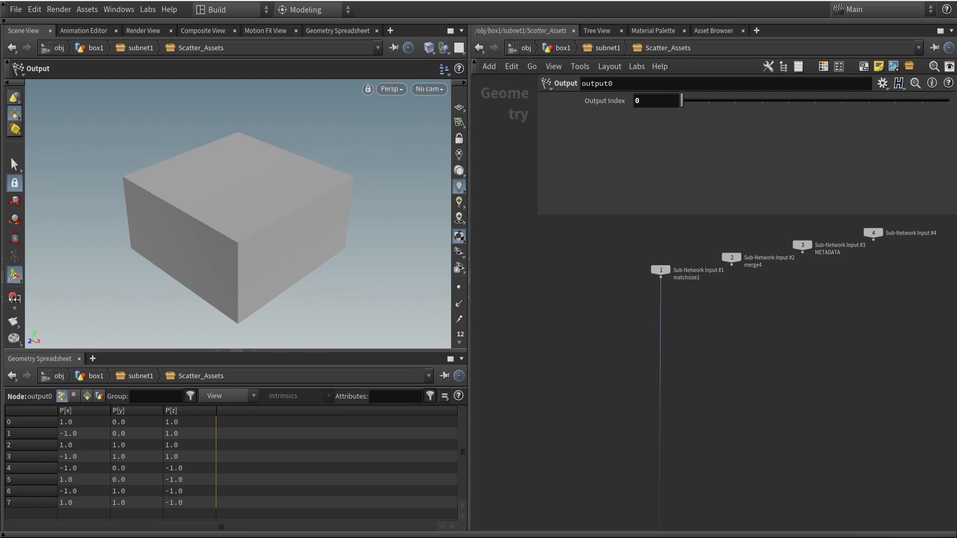
key("Tab")
type("split")
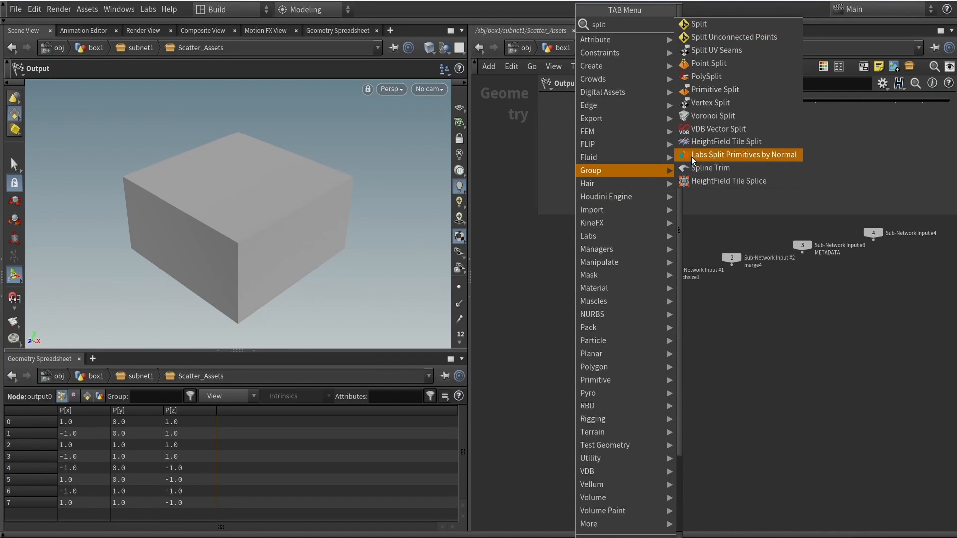
left_click(743, 155)
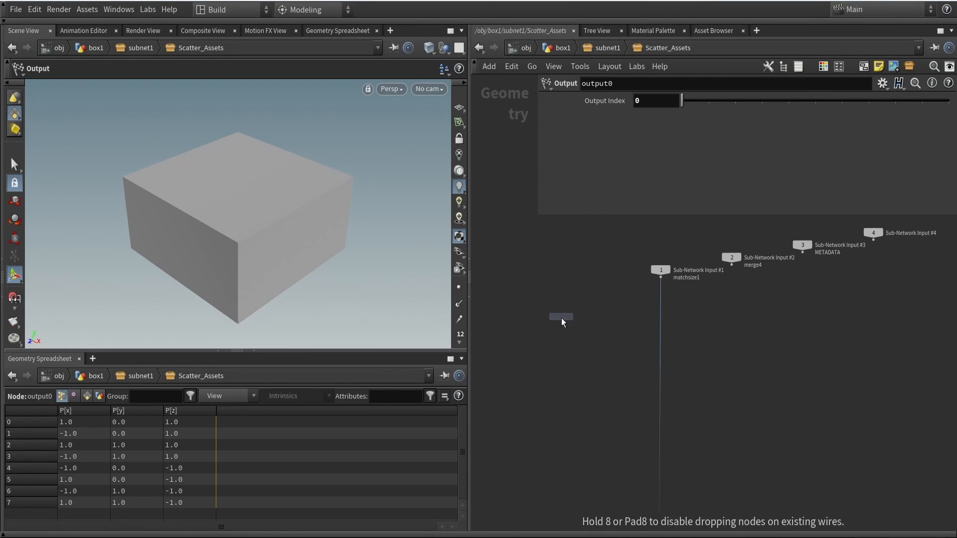
left_click(570, 338)
left_click_drag(661, 277, 571, 334)
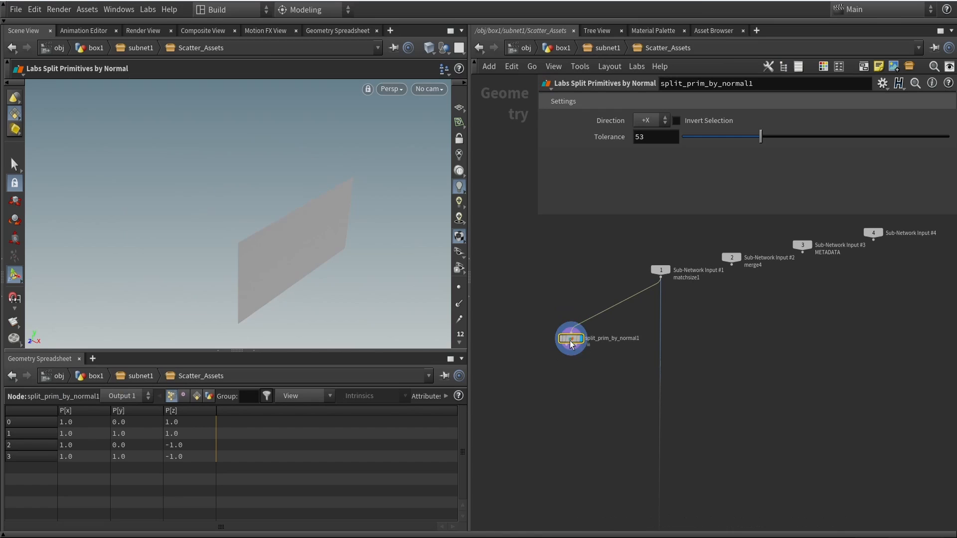
Set the direction of the split-by-normal node to -Y to isolate the box's underside.
left_click(649, 120)
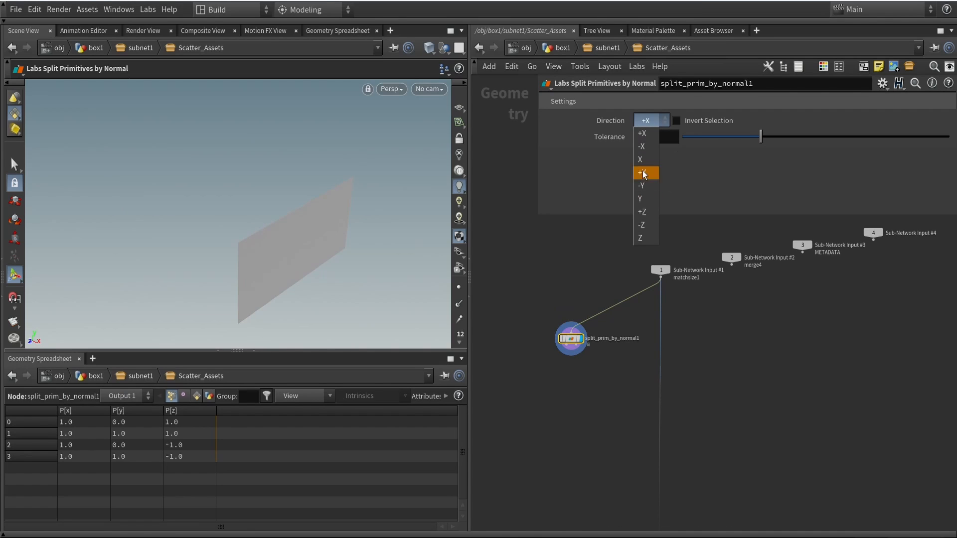
left_click(637, 187)
left_click_drag(264, 205, 282, 215)
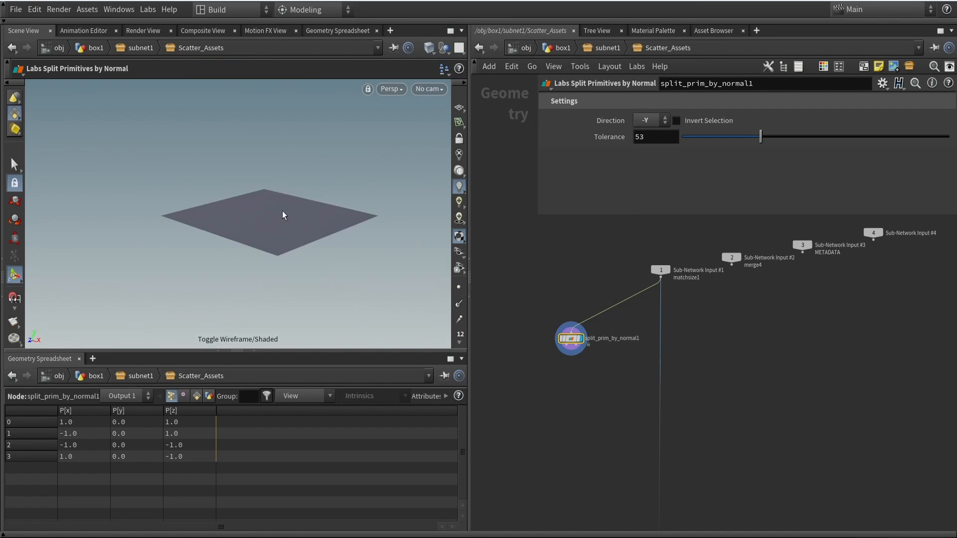
Add a Convert Line node below the split-by-normal node and wire it to that node's first output.
key("Tab")
type("con")
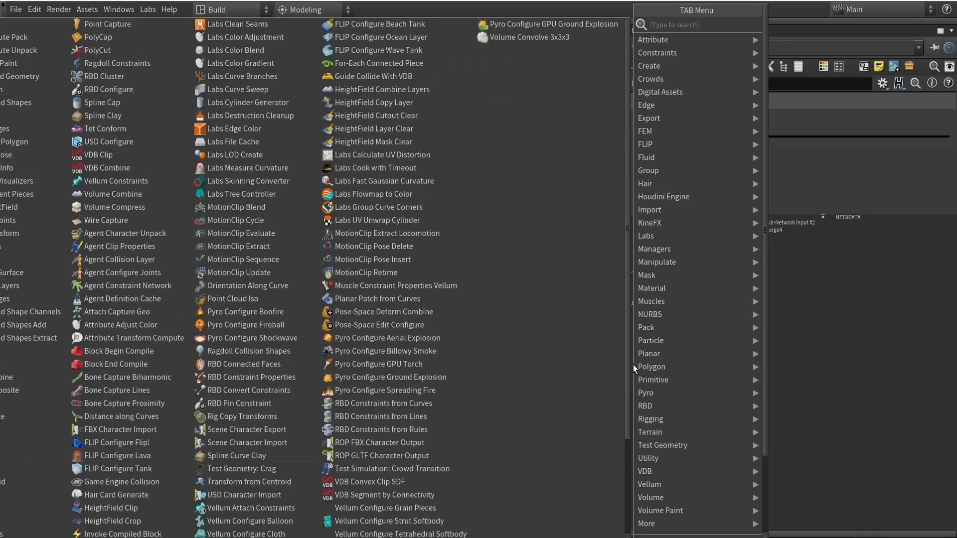
type("vert")
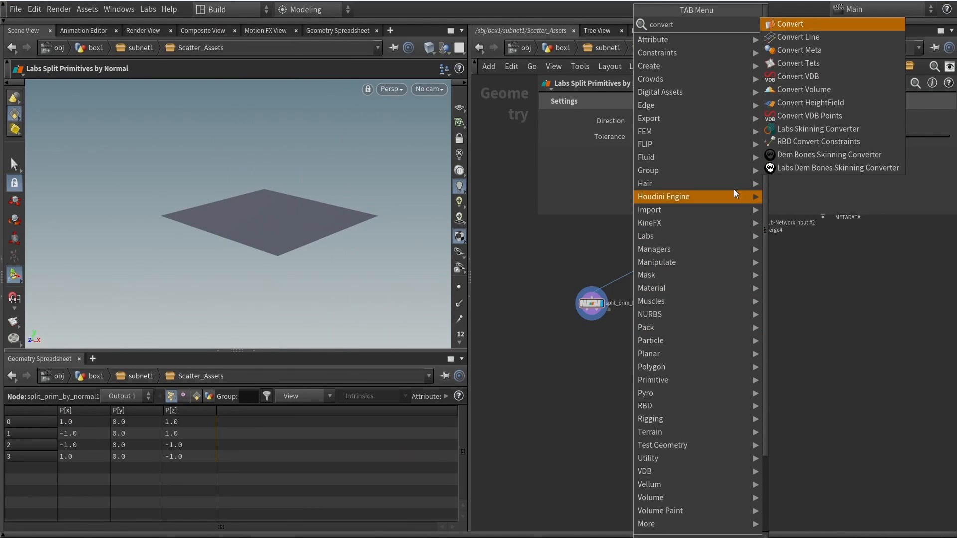
left_click(790, 37)
left_click(600, 406)
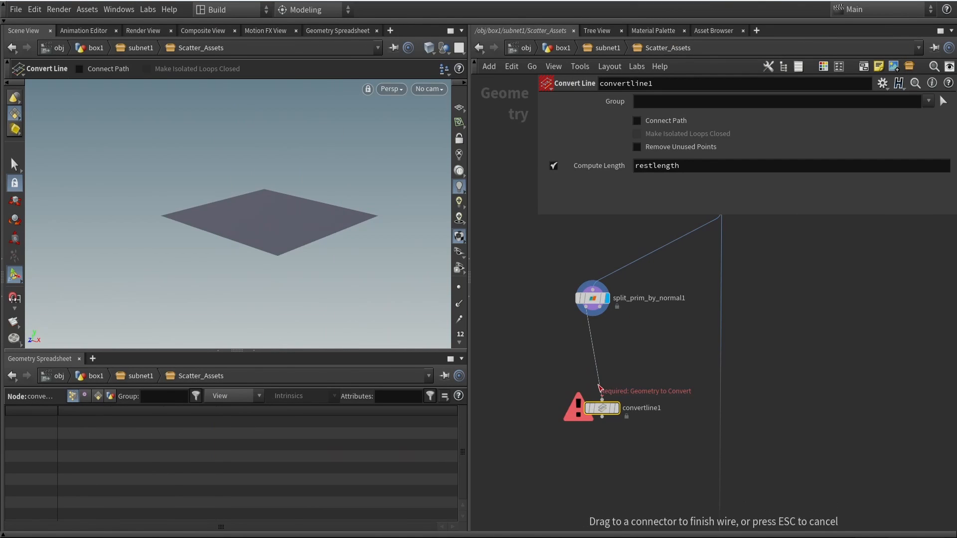
left_click_drag(618, 414, 597, 364)
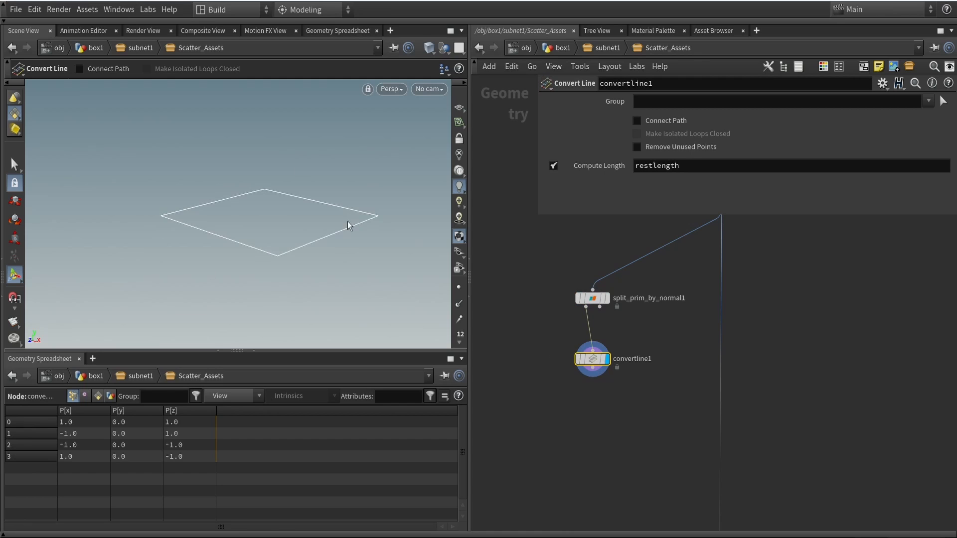
Add a Primitive Split node below convertline1, wire it to that node and display its result.
middle_click_drag(638, 434, 672, 390)
scroll(672, 389, "down", 1)
left_click(672, 389)
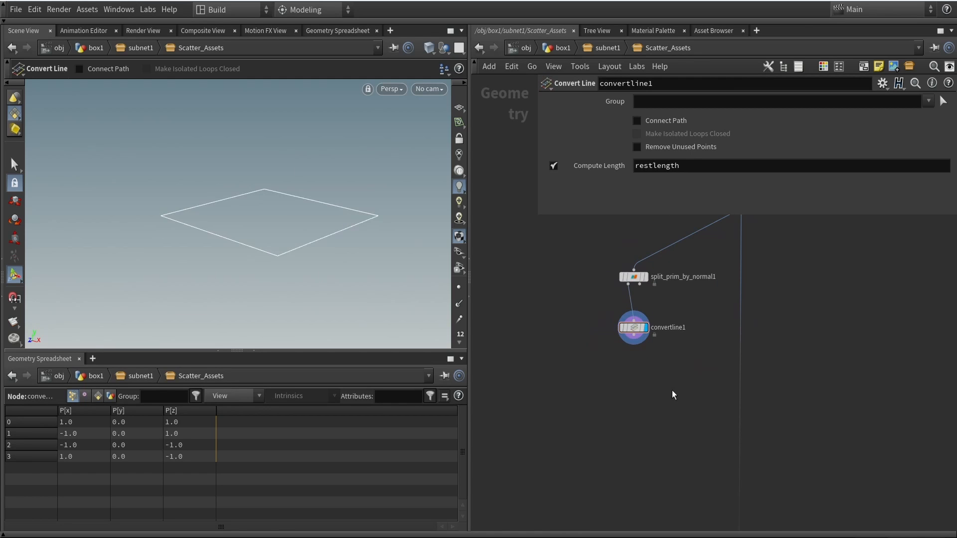
key("Tab")
type("prm")
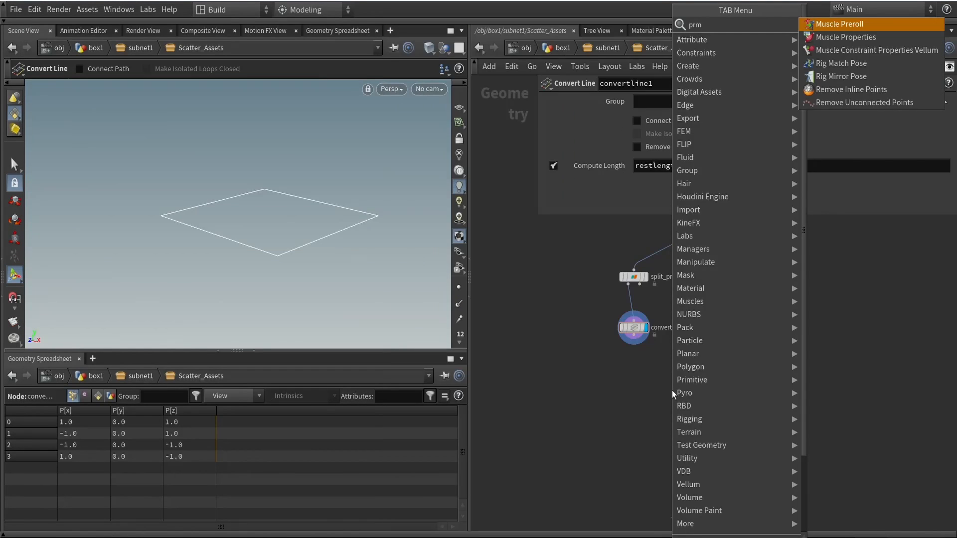
key("BackSpace")
type("imi")
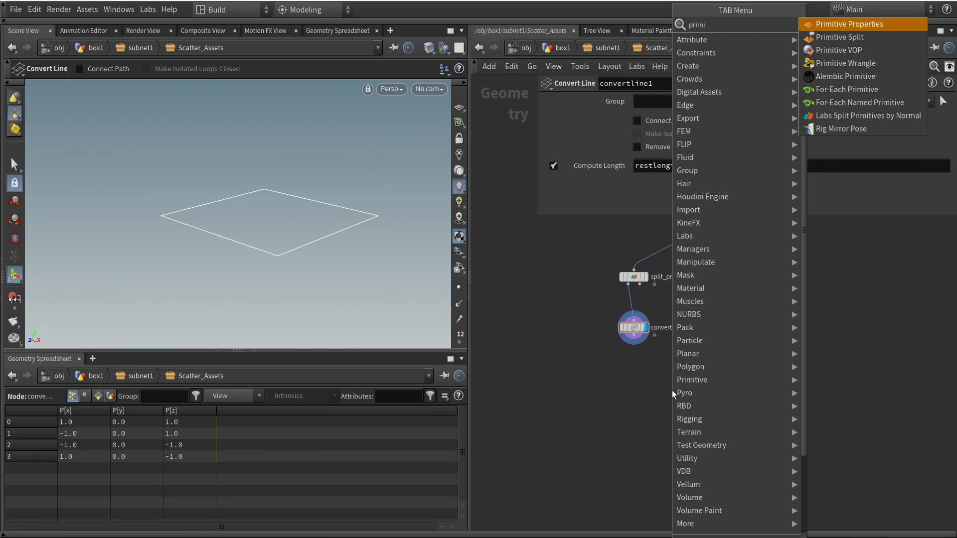
left_click(841, 37)
left_click(641, 399)
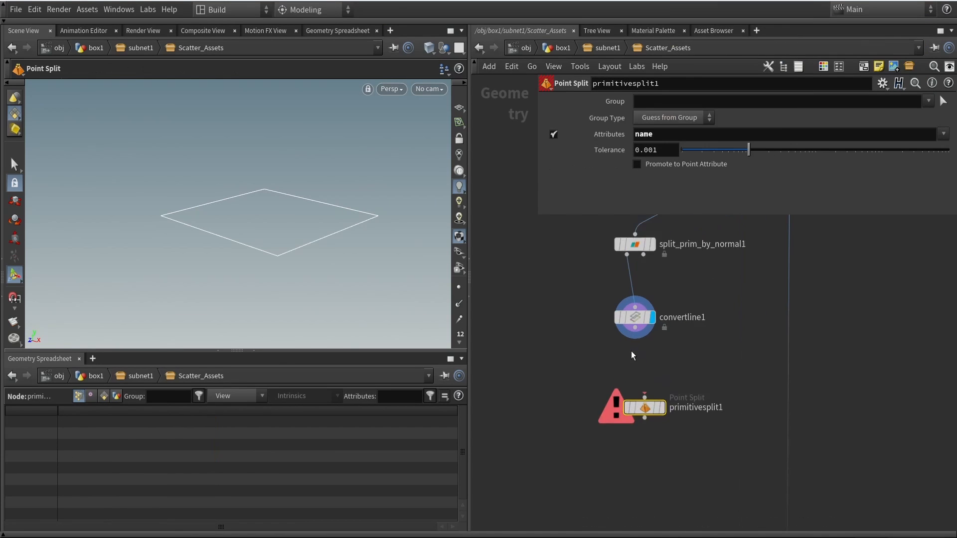
scroll(631, 350, "up", 1)
mouse_move(638, 381)
left_mouse_down()
mouse_move(646, 417)
mouse_move(636, 396)
left_mouse_up()
left_click(668, 419)
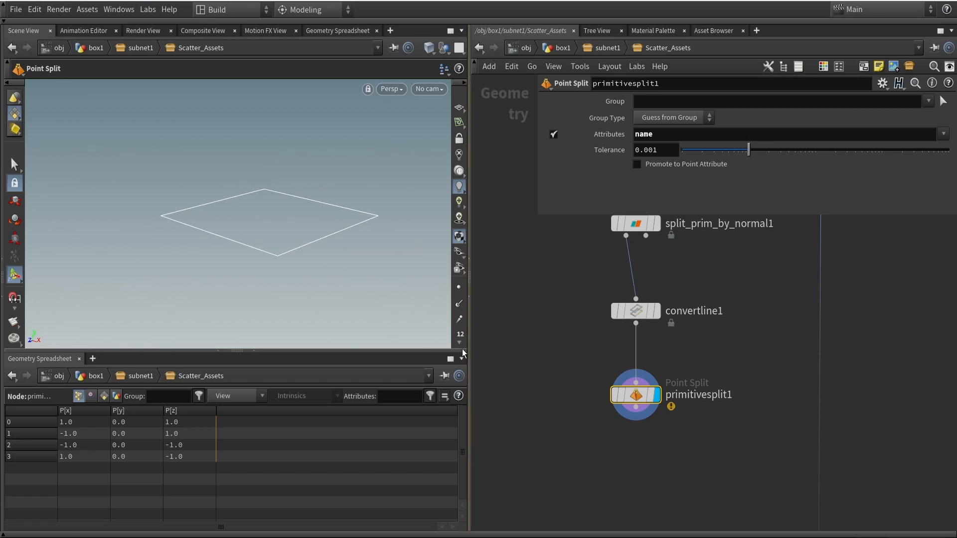
Disable the Attributes option on the Primitive Split node and select individual edges in the viewport to check their separation.
left_click(553, 135)
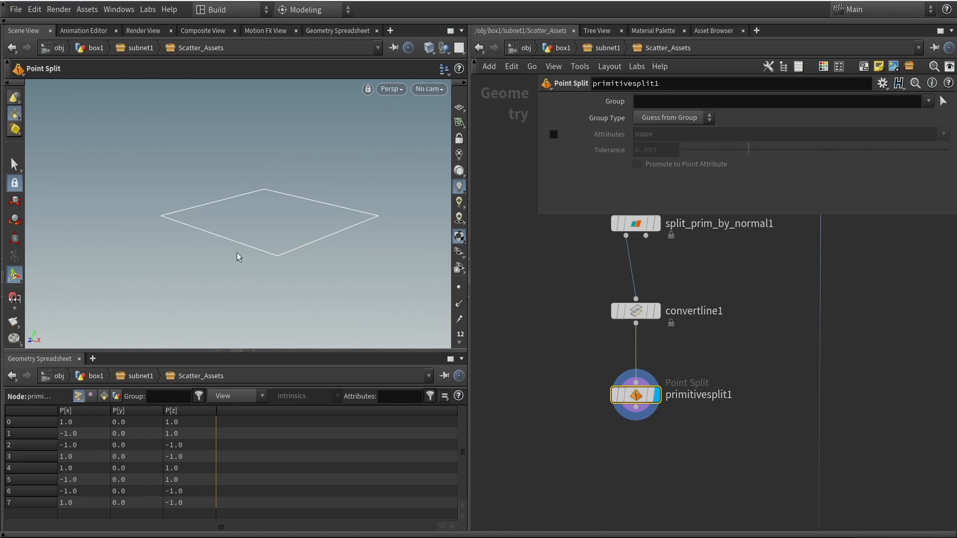
key("s")
left_click(326, 231)
left_click(322, 204)
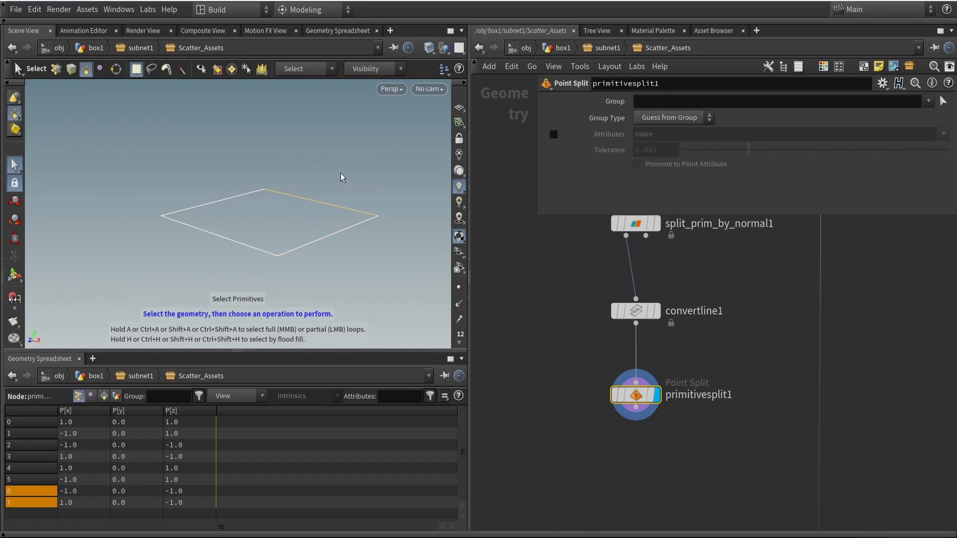
left_click(205, 205)
left_click(244, 244)
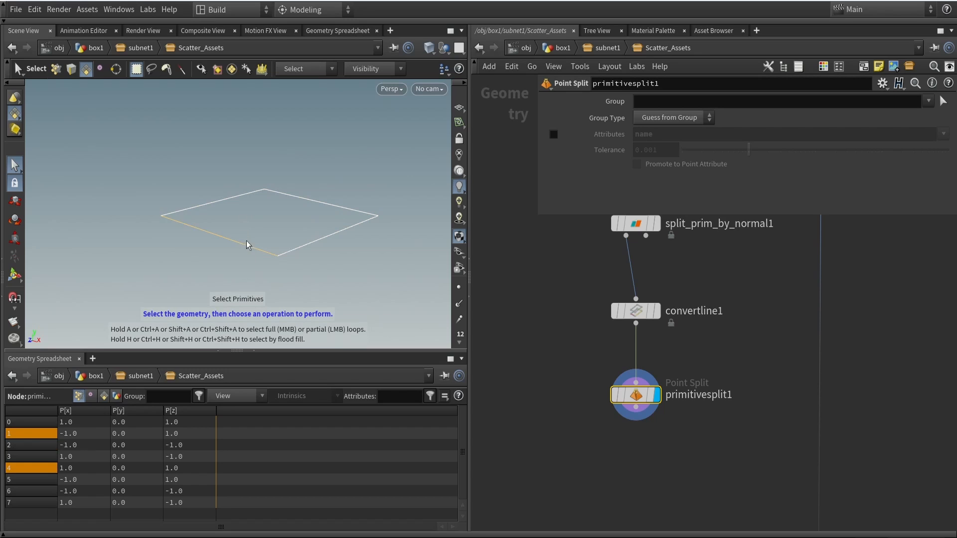
Add a Primitive Properties node below primitivesplit1, wire it to that node and display its result.
middle_click_drag(641, 475, 656, 403)
left_click(628, 413)
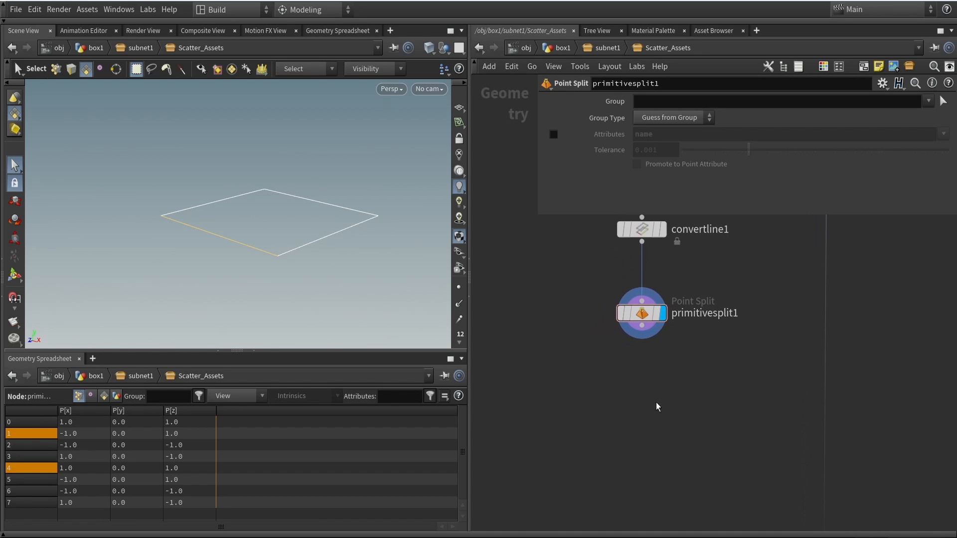
key("Tab")
type("primi")
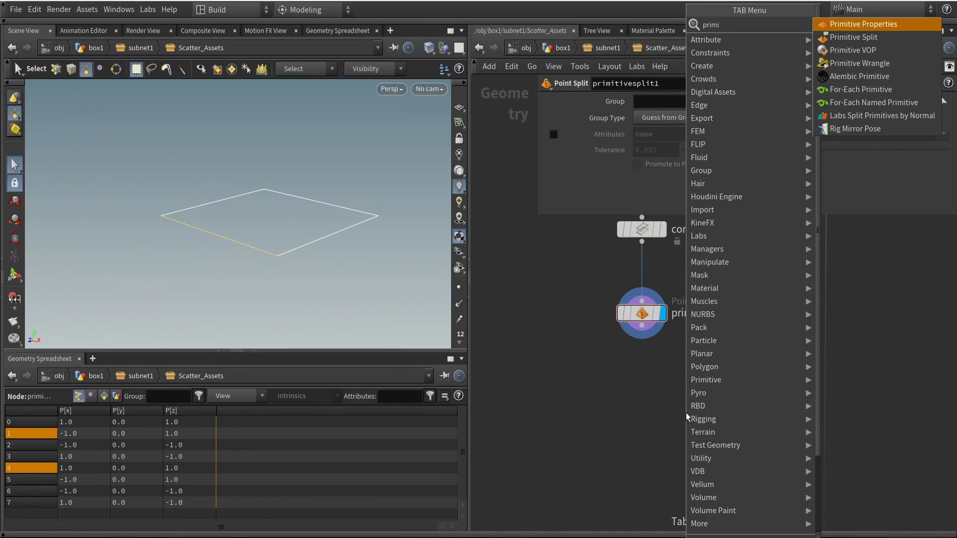
left_click(862, 24)
left_click(652, 362)
scroll(652, 362, "up", 3)
left_click_drag(639, 314, 622, 373)
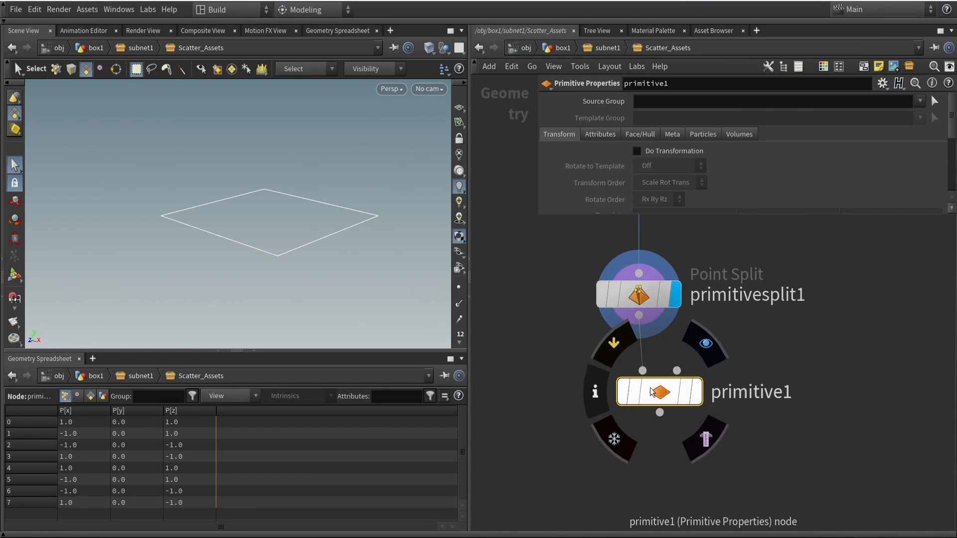
left_click(677, 396)
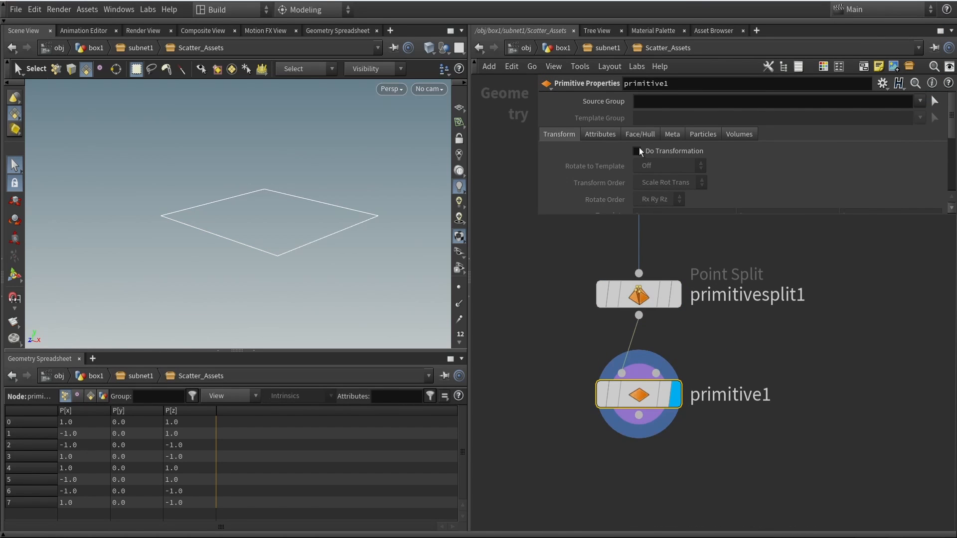
Enable Do Transformation on the Primitive Properties node and set its scale to 0.5 on all three axes.
left_click(698, 151)
scroll(653, 154, "down", 5)
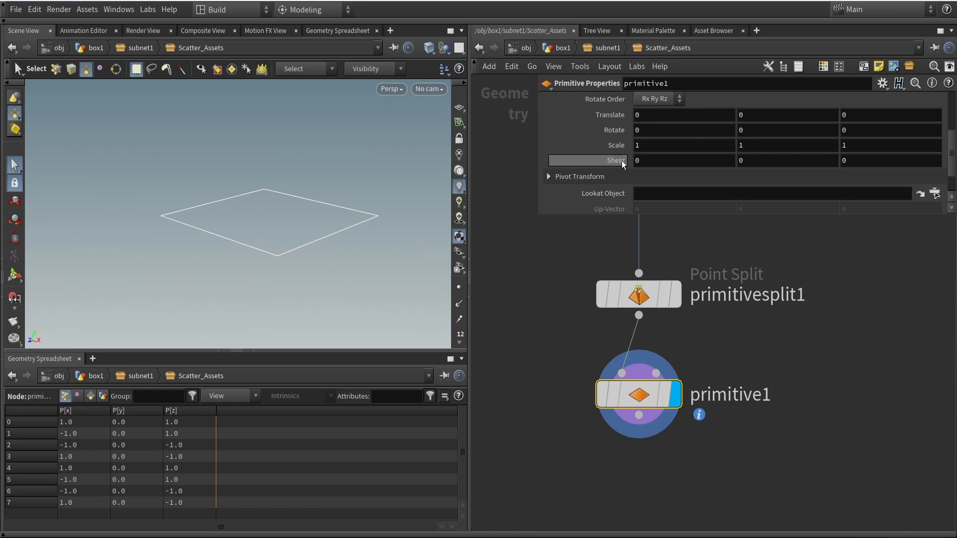
middle_click_drag(615, 146, 579, 147)
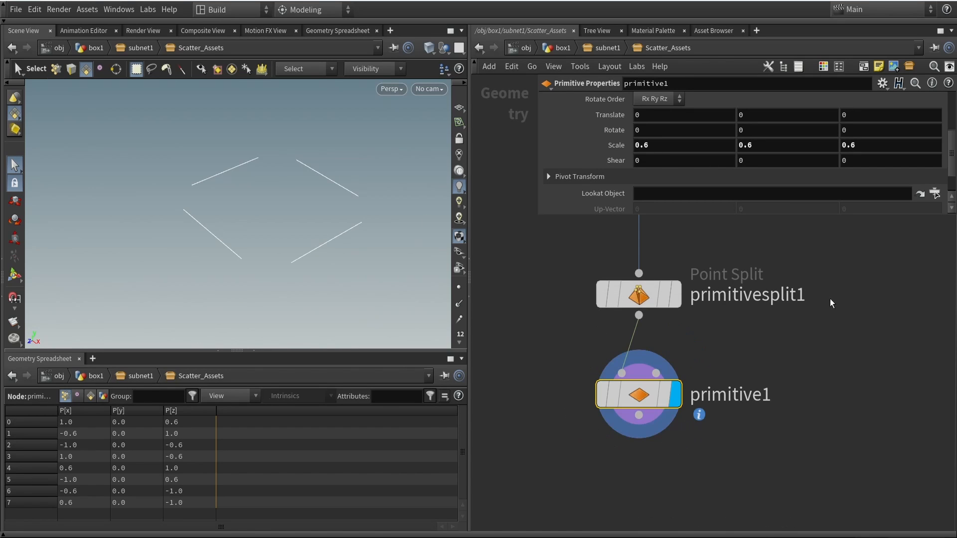
middle_click_drag(611, 144, 614, 148)
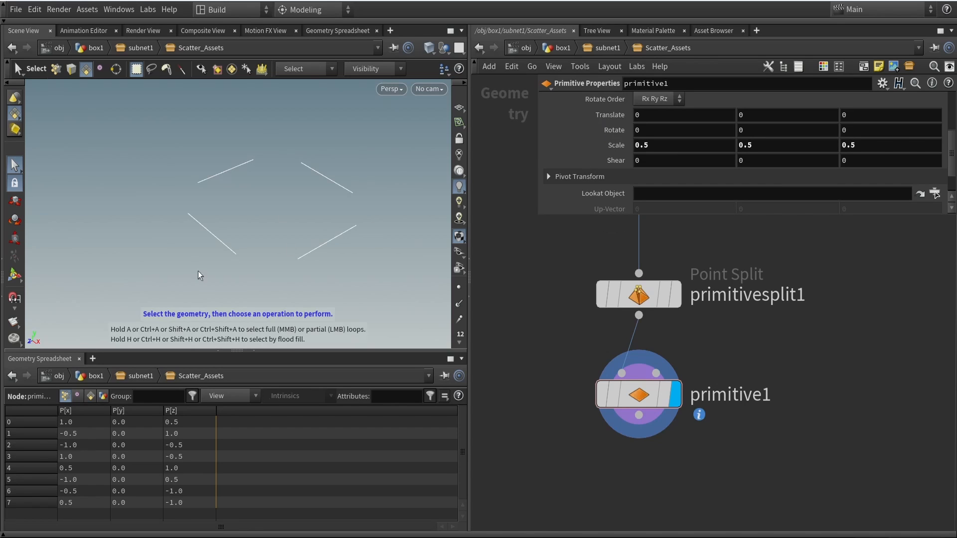
Add a Fuse node below primitive1, wire it to that node and display its result.
scroll(798, 354, "down", 3)
scroll(792, 355, "down", 2)
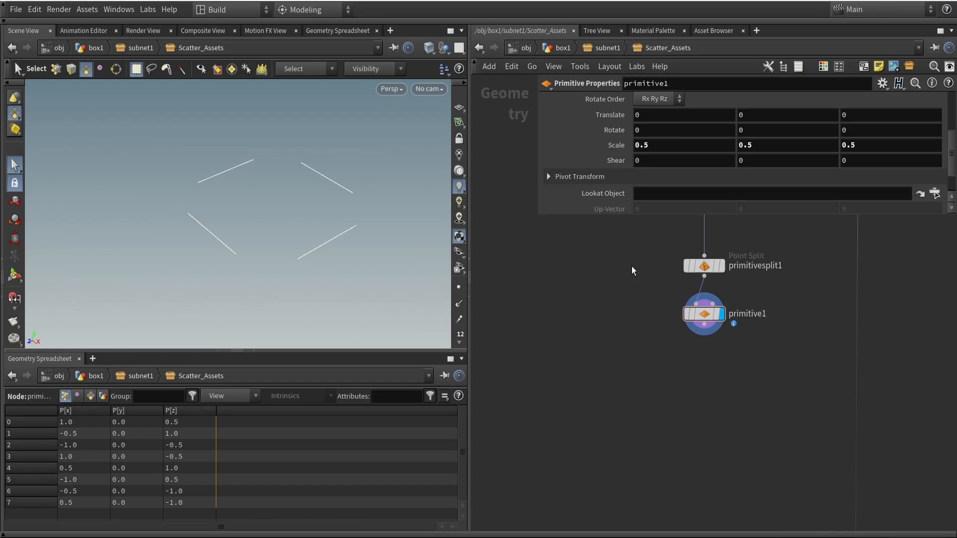
middle_click_drag(696, 391, 676, 360)
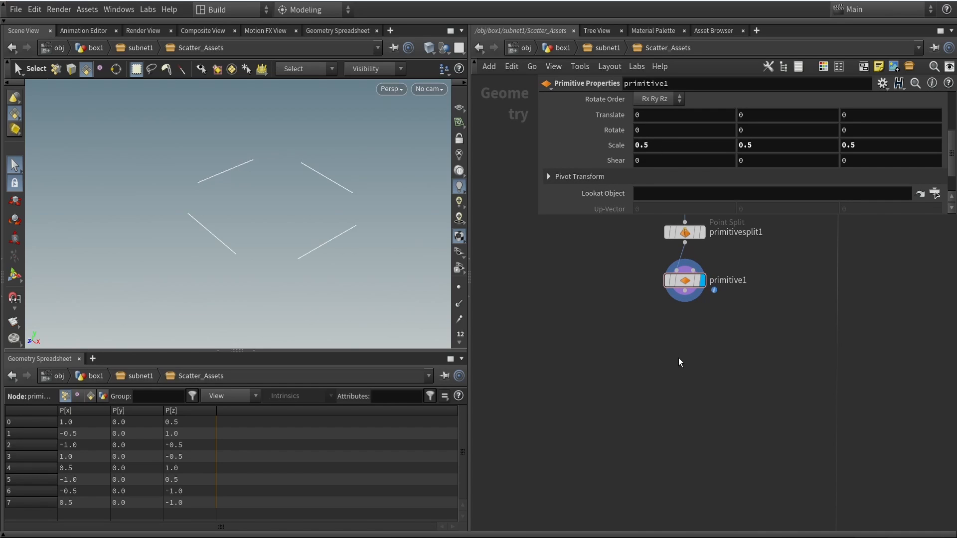
key("Tab")
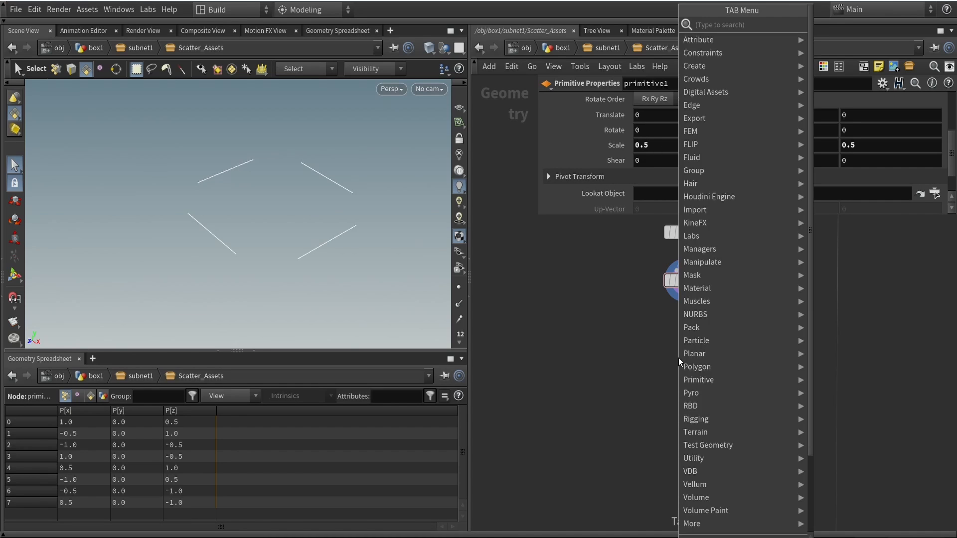
type("fus")
key("Return")
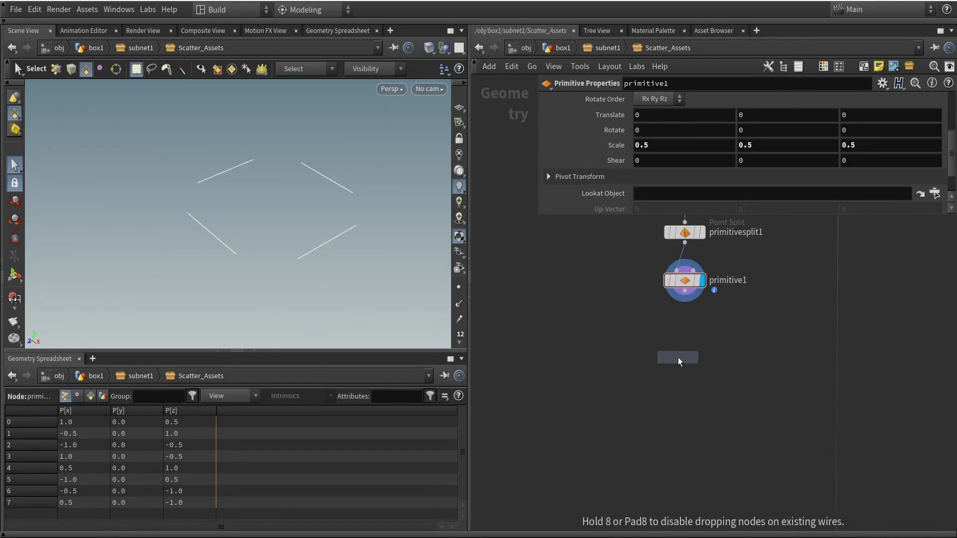
left_click(667, 355)
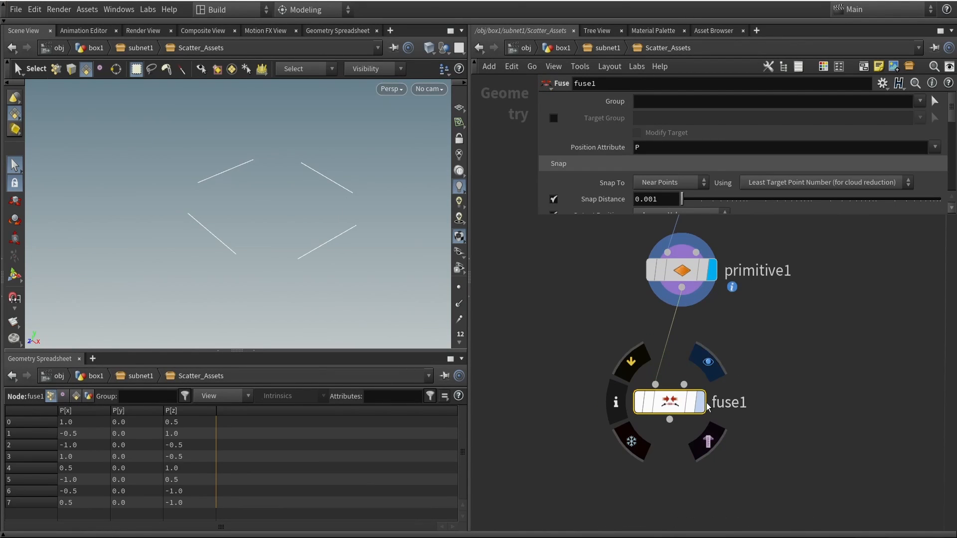
left_click(700, 402)
left_click_drag(665, 412, 677, 373)
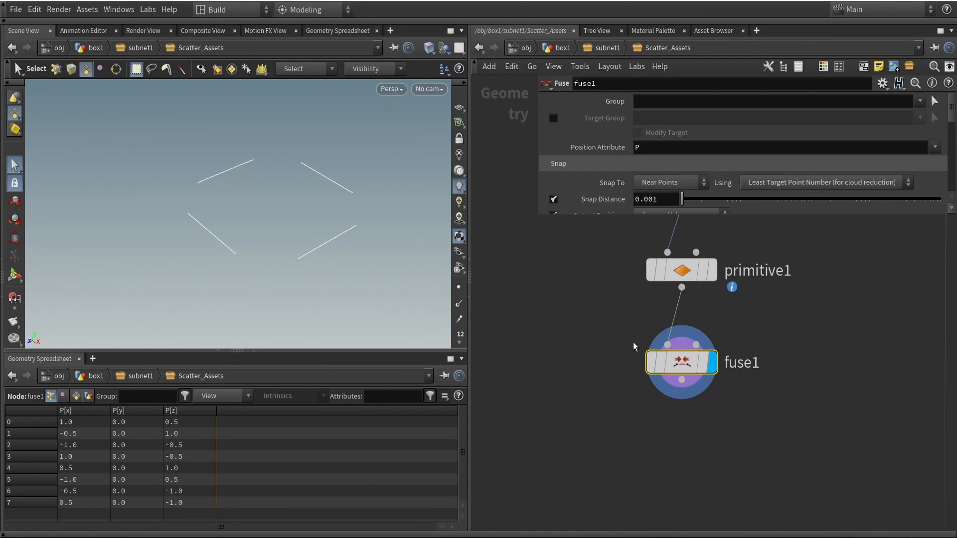
Add a Match Size node below fuse1 and wire fuse1 into its first input.
left_click(631, 427)
key("h")
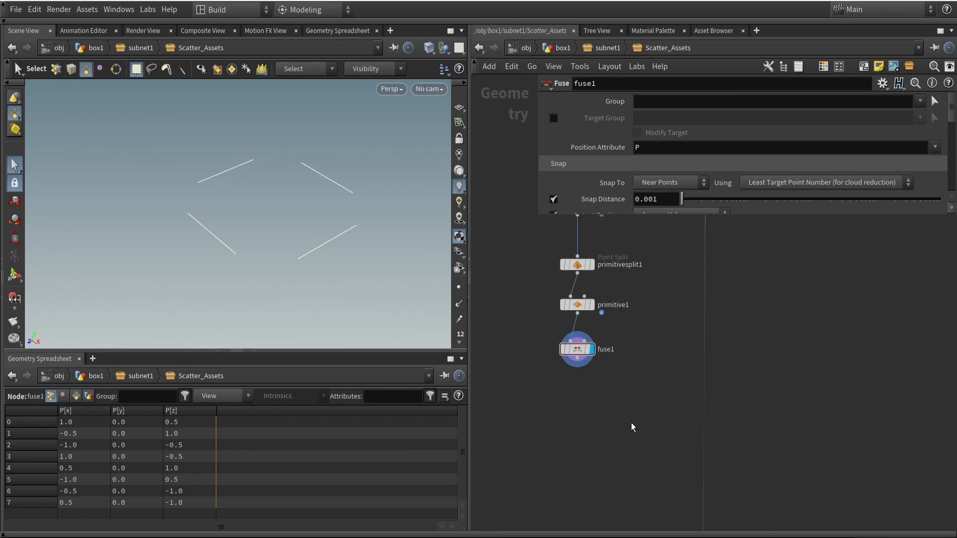
key("Tab")
type("matc")
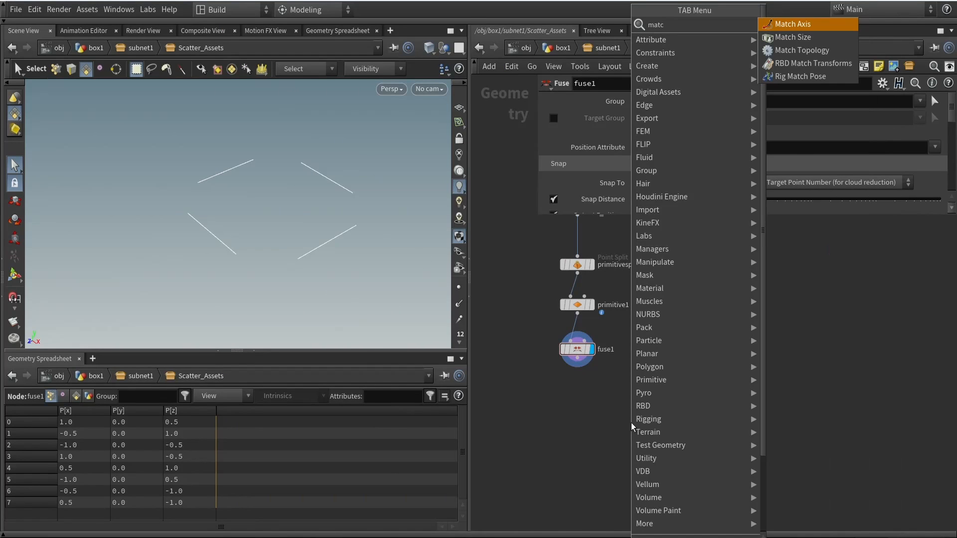
left_click(792, 36)
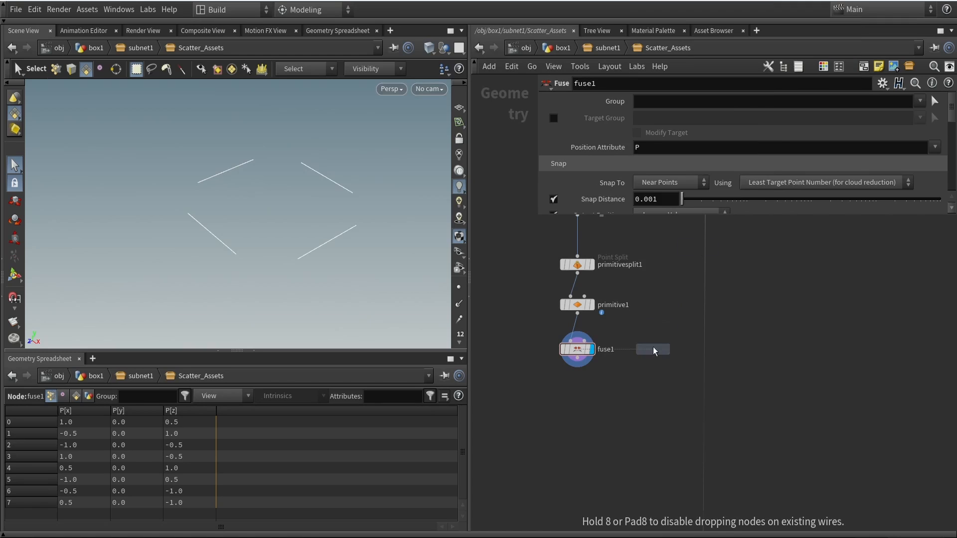
left_click(638, 403)
scroll(593, 363, "up", 3)
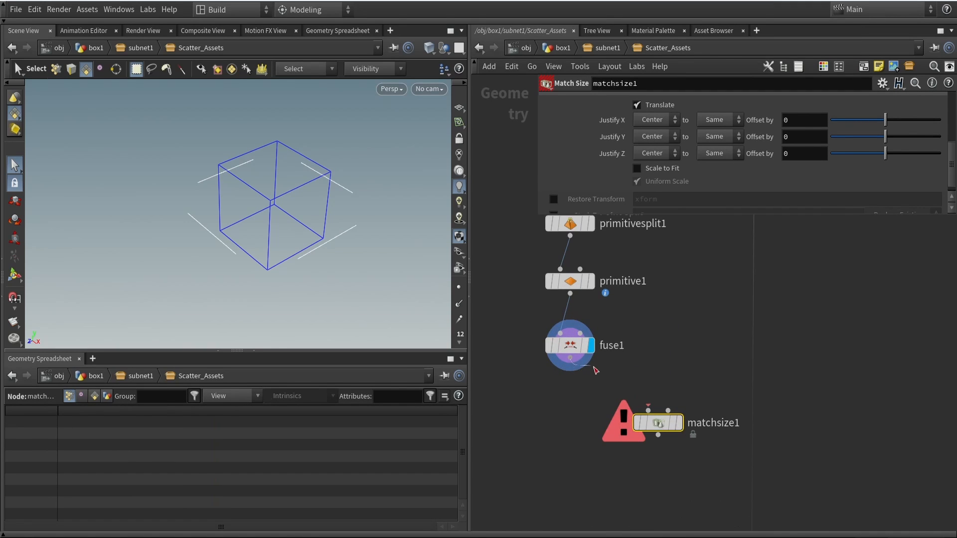
left_click_drag(570, 357, 648, 410)
Wire Sub-Network Input #1 into the second input of matchsize1 and display that node's result.
scroll(602, 493, "down", 5)
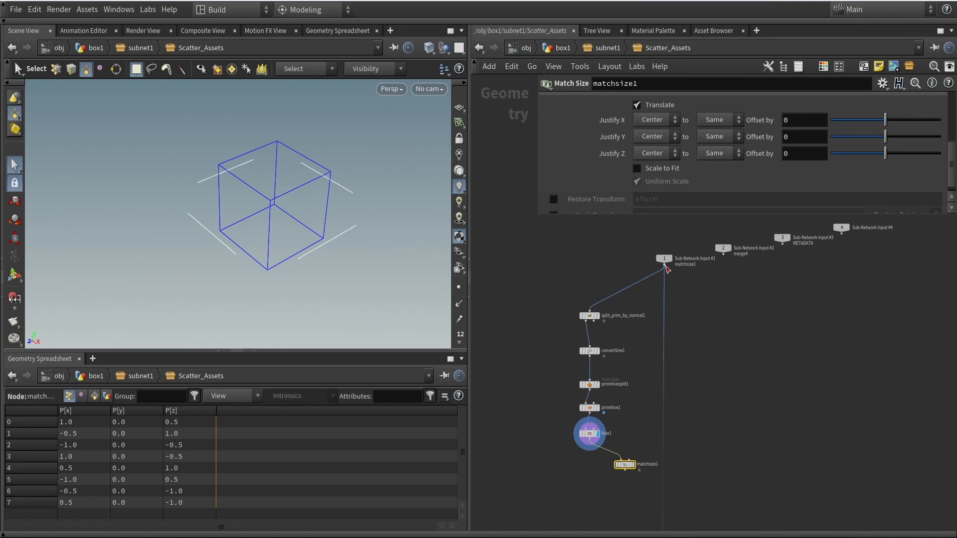
left_click_drag(664, 263, 630, 460)
scroll(630, 461, "up", 4)
left_click(632, 456)
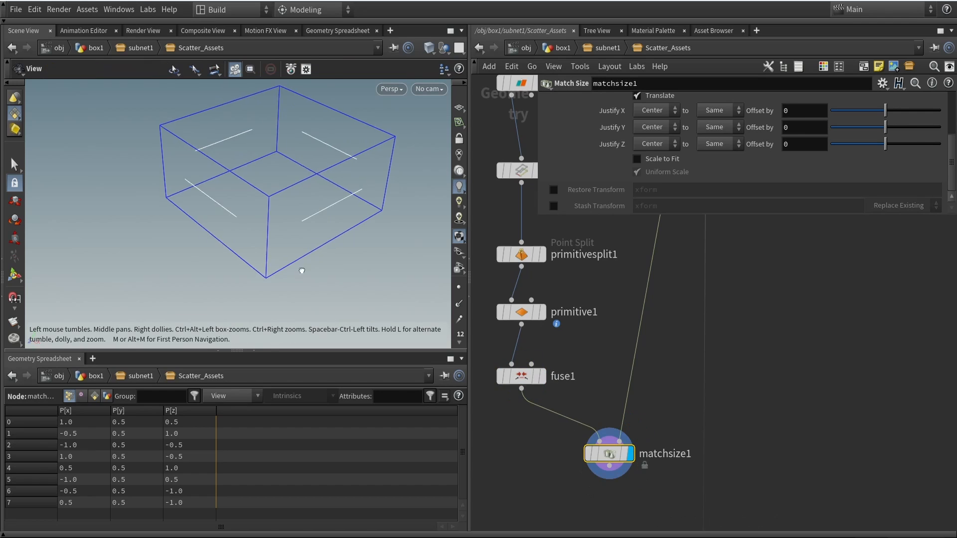
Switch the network wiring style to Rounded and inspect the centred lines inside the box from other angles.
left_click_drag(301, 269, 324, 233, "alt")
key("s")
scroll(701, 335, "down", 2)
scroll(701, 335, "down", 3)
key("shift+s")
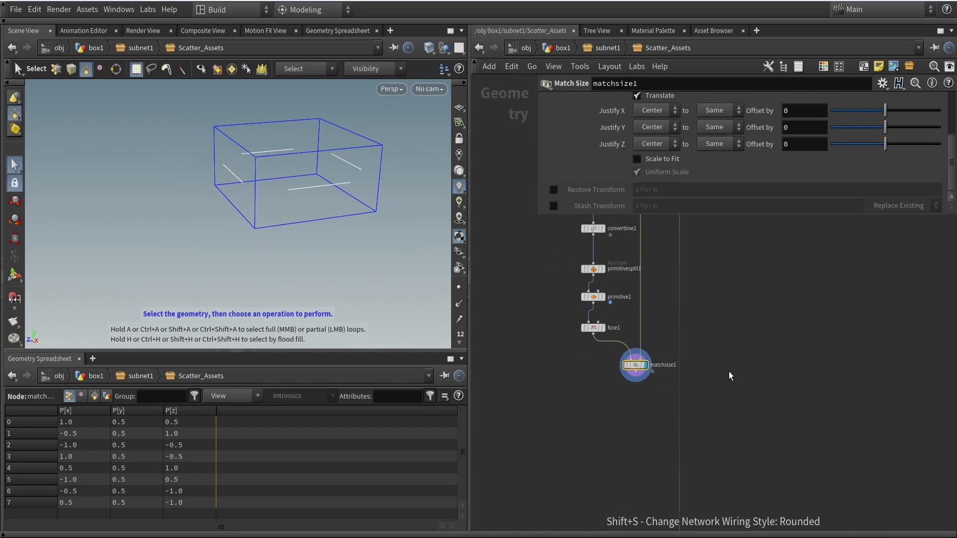
middle_click_drag(728, 376, 704, 329)
left_click_drag(339, 206, 317, 204, "alt")
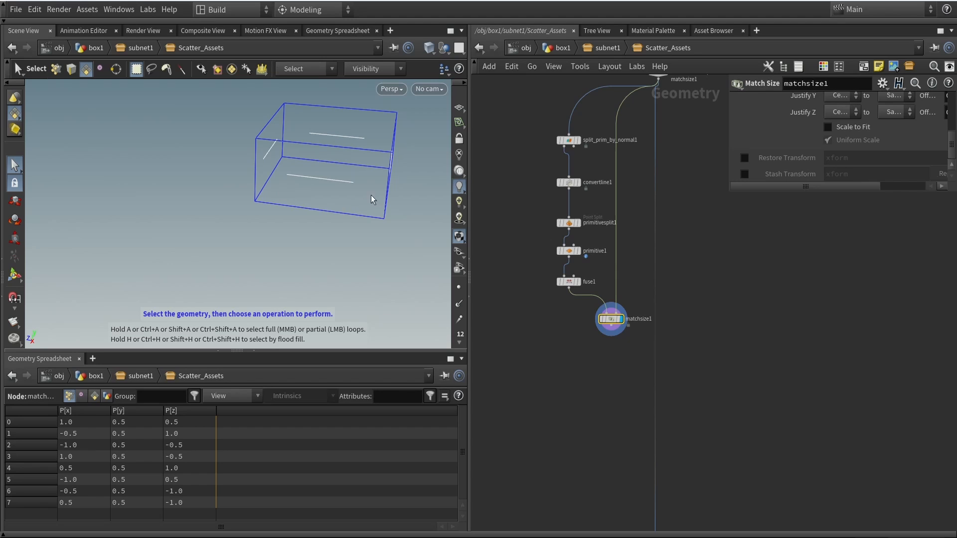
Add an unconnected Chain node to the network, below and beside matchsize1.
key("Tab")
type("chain")
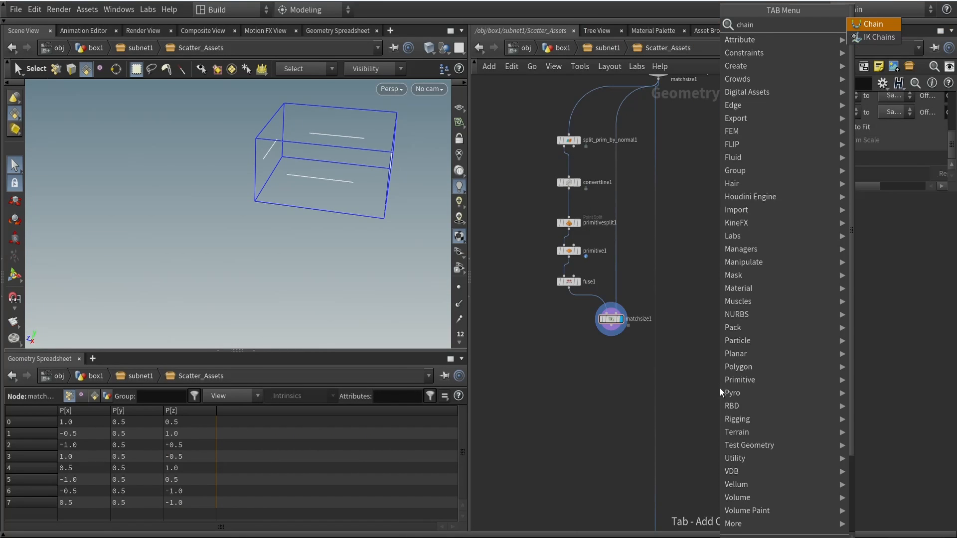
key("Return")
left_click(720, 393)
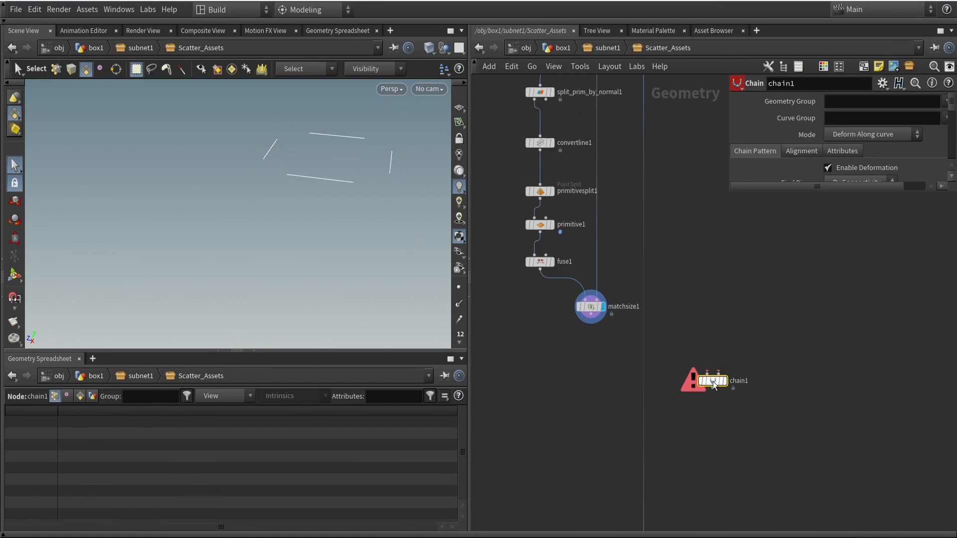
scroll(703, 349, "up", 3)
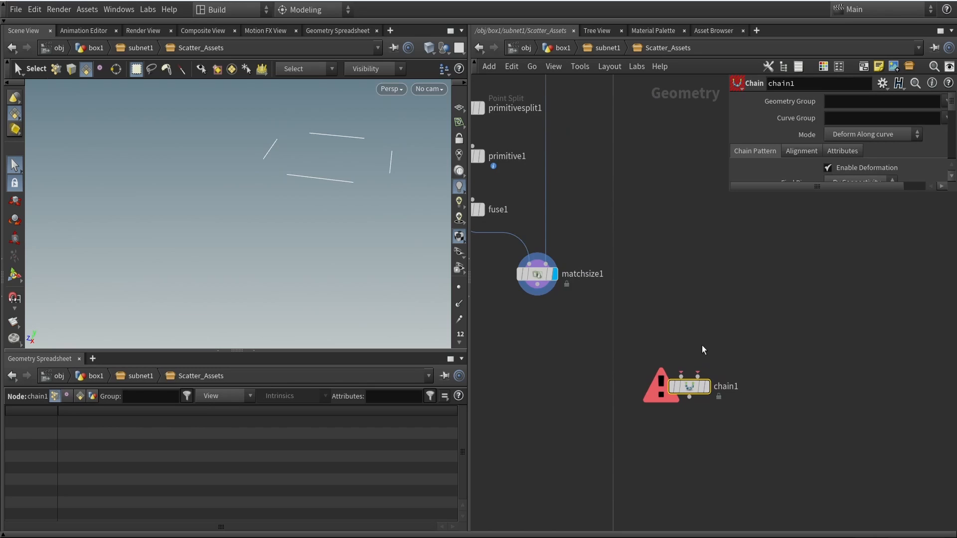
scroll(703, 350, "down", 5)
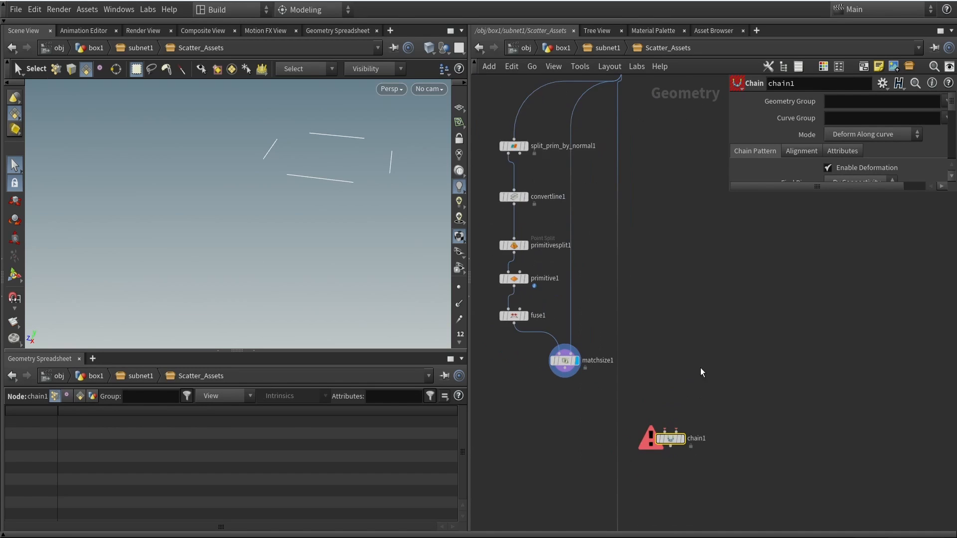
Move the Sub-Network Input #2 node down towards chain1, and look at the parent subnet1 network before returning to Scatter_Assets.
left_click_drag(628, 203, 651, 343)
scroll(642, 381, "up", 2)
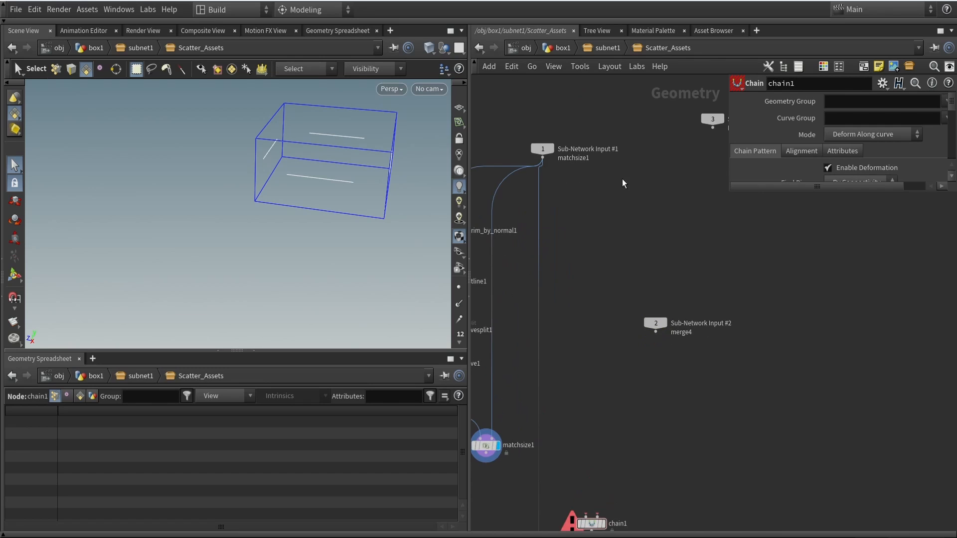
left_click(609, 48)
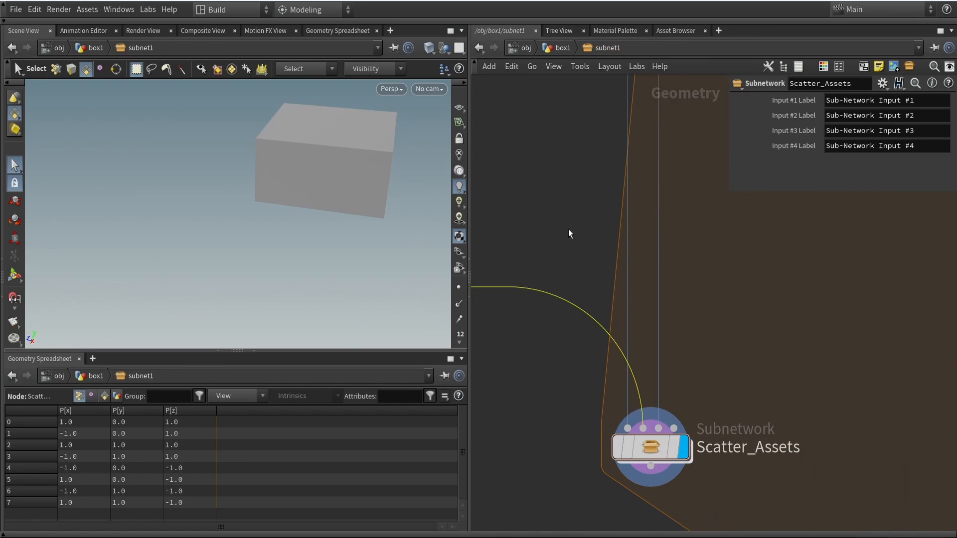
double_click(606, 343)
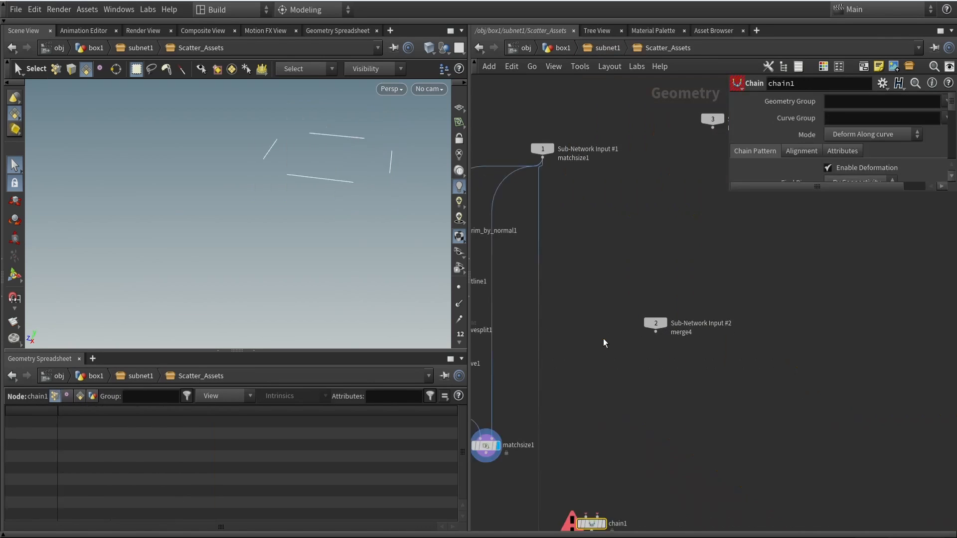
Add a Blast node below Sub-Network Input #2, wire it to that input and display its result.
key("Tab")
type("bla")
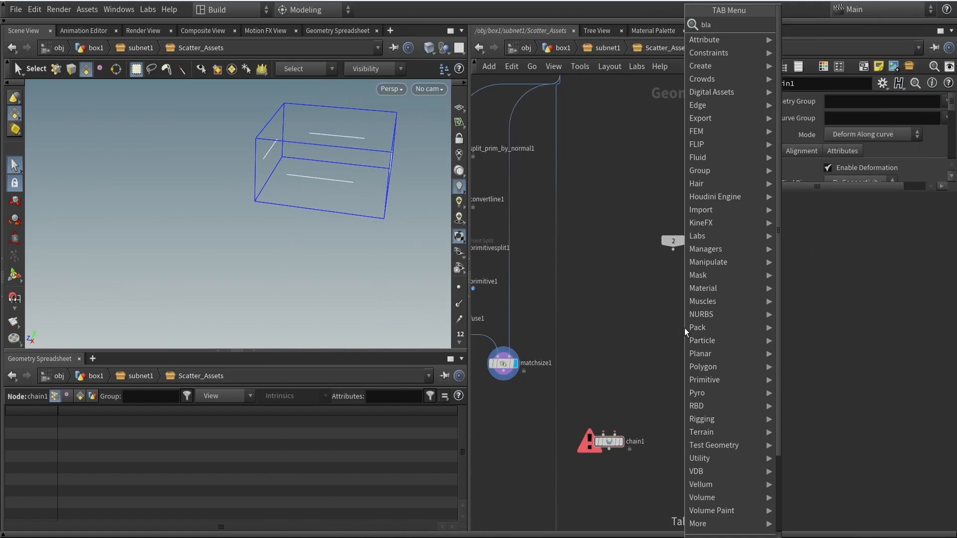
key("Return")
left_click(686, 292)
scroll(683, 289, "up", 3)
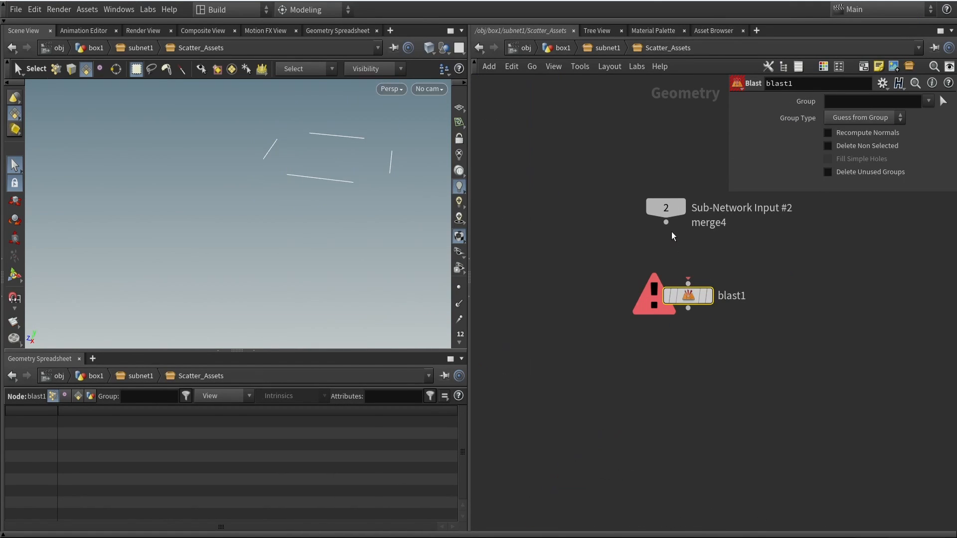
left_click_drag(666, 222, 692, 317)
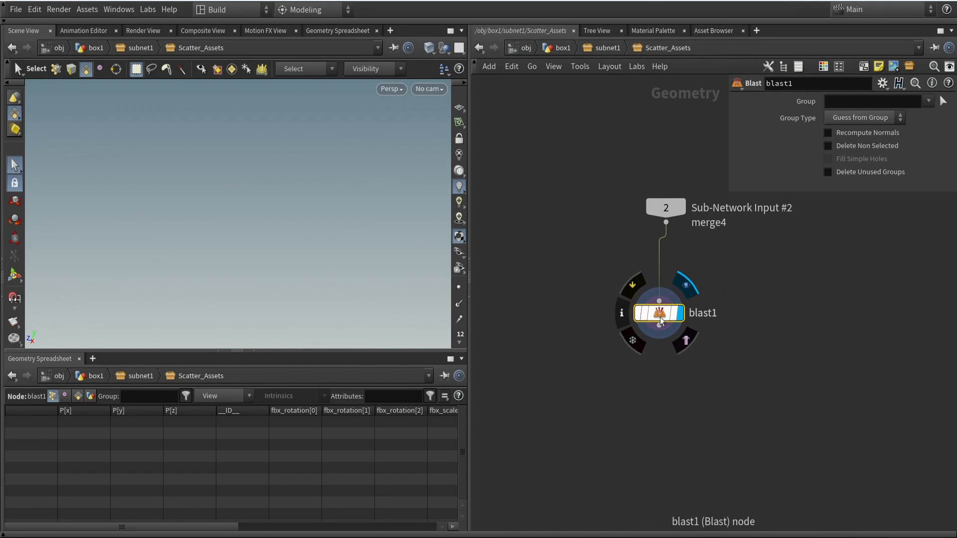
Set the Blast node's group to Bounds, enable Delete Non Selected and inspect the remaining geometry in wireframe and shaded view.
left_click(928, 101)
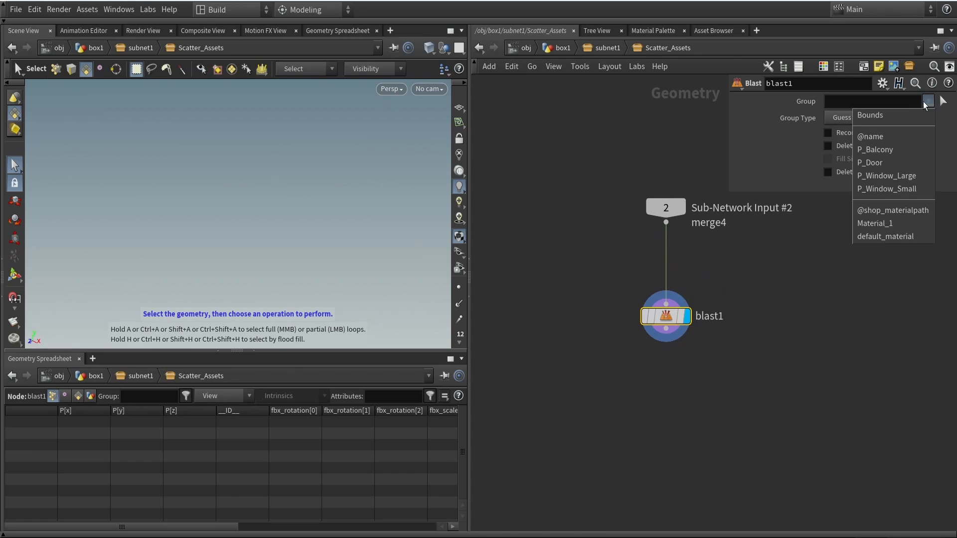
left_click(854, 101)
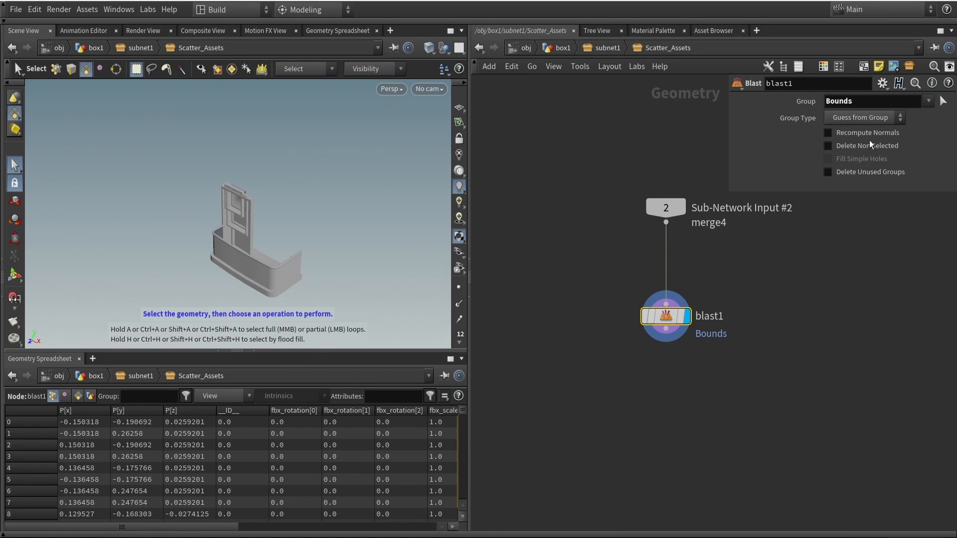
left_click(827, 146)
key("space")
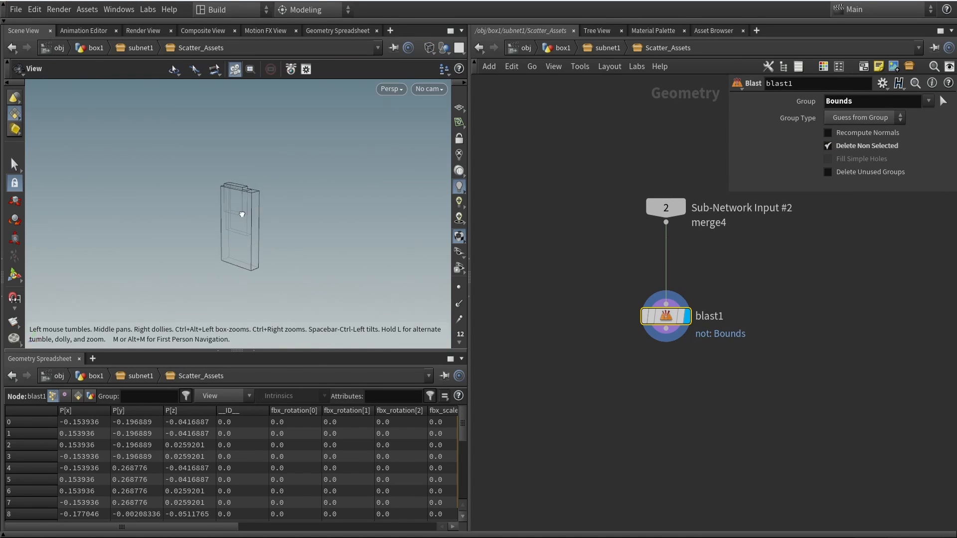
mouse_move(242, 214)
left_mouse_down()
mouse_move(292, 201)
mouse_move(233, 205)
mouse_move(289, 211)
left_mouse_up()
key("shift+w")
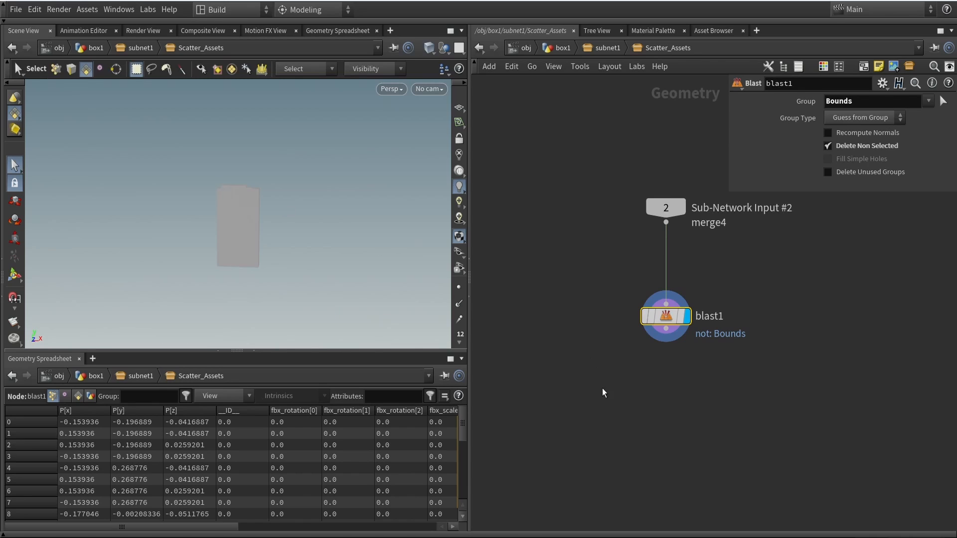
Add an Assemble node below blast1, wire it to that node and display its result.
key("h")
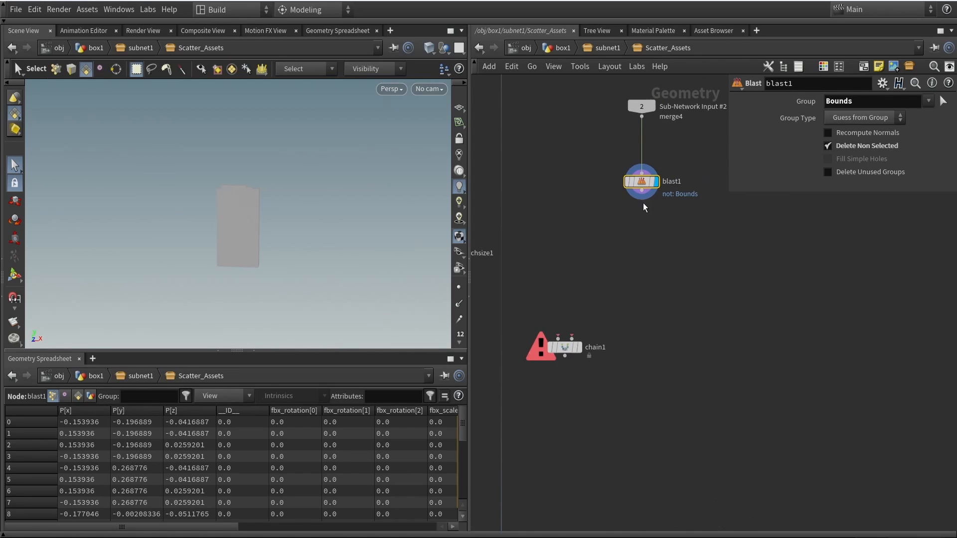
key("Tab")
left_click(629, 249)
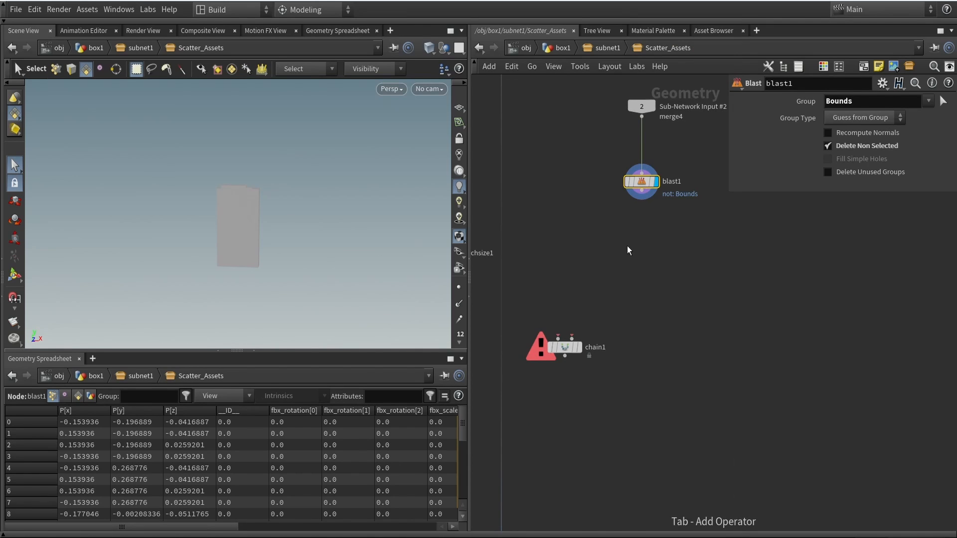
key("Tab")
type("ass")
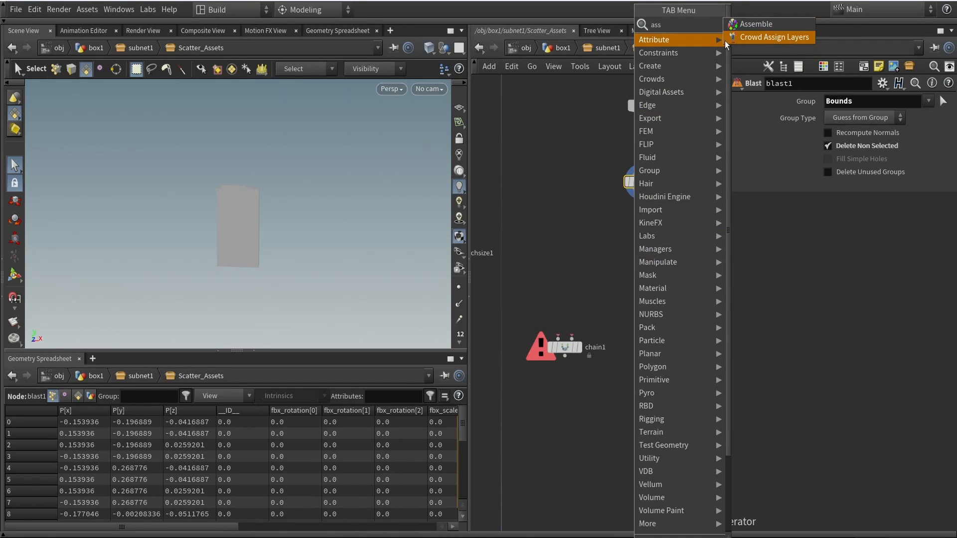
left_click(756, 24)
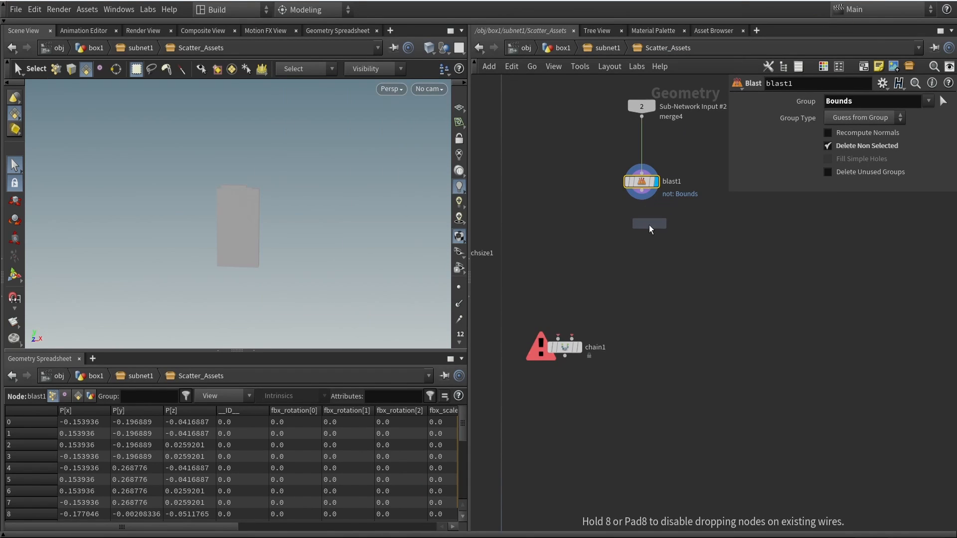
scroll(648, 224, "up", 3)
left_click(640, 219)
left_click_drag(634, 211, 637, 269)
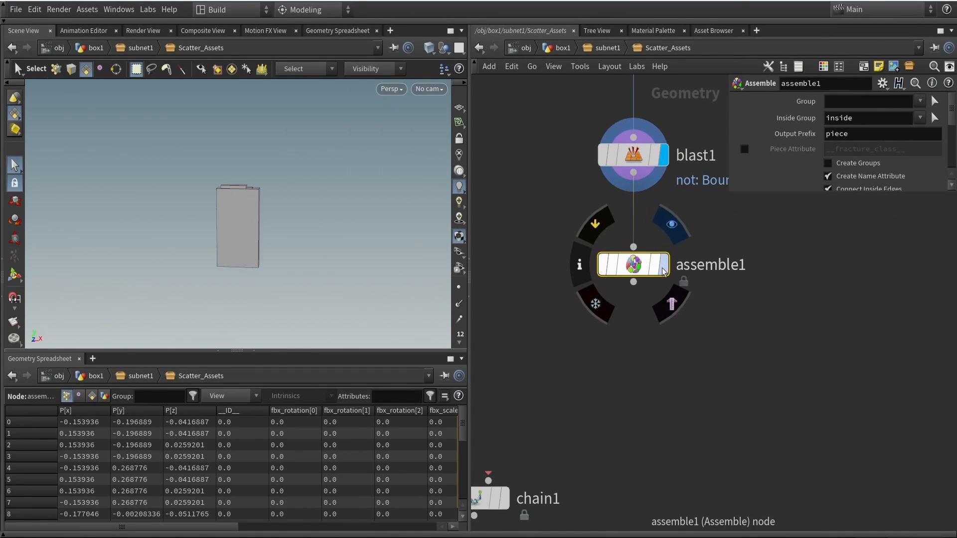
left_click(664, 263)
Enlarge the parameter area, enable Create Packed Primitives on the Assemble node and highlight the piece0 row in the spreadsheet.
left_click_drag(730, 195, 707, 389)
left_click(805, 215)
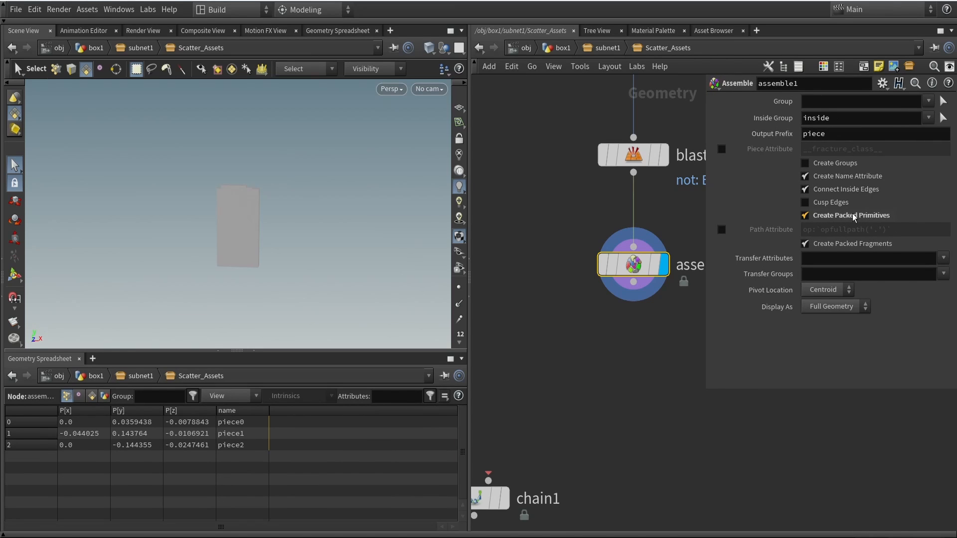
left_click(538, 322)
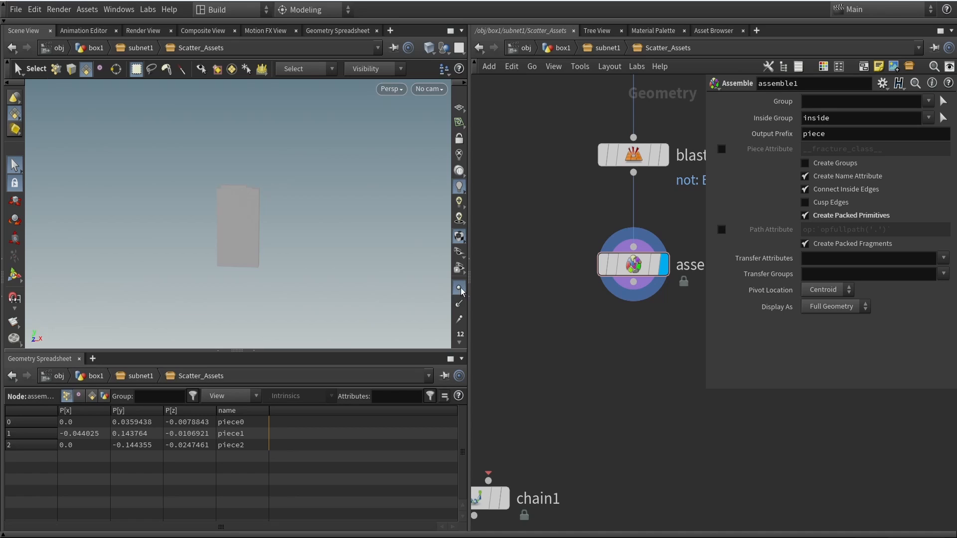
left_click(65, 422)
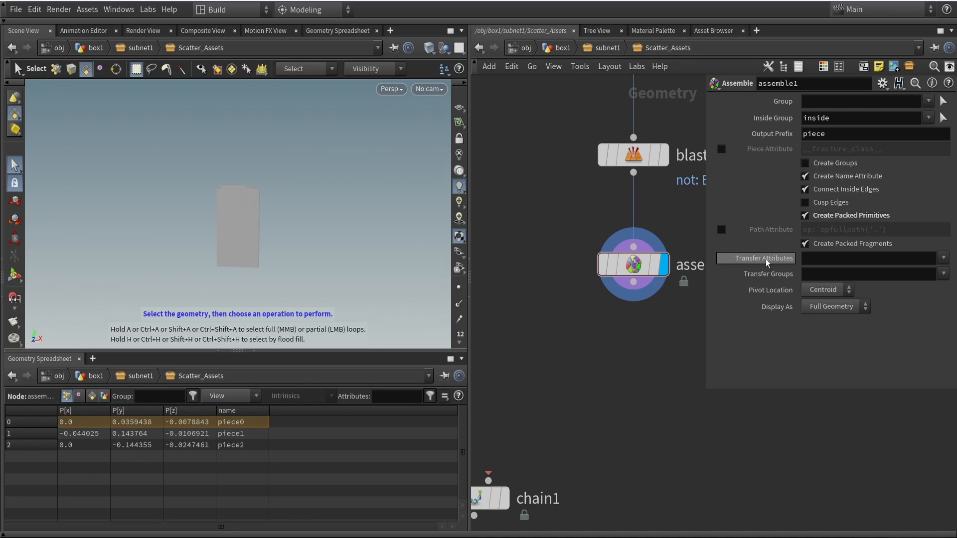
Set the Assemble node to transfer the ID attribute and change its pivot location to Origin.
left_click(943, 258)
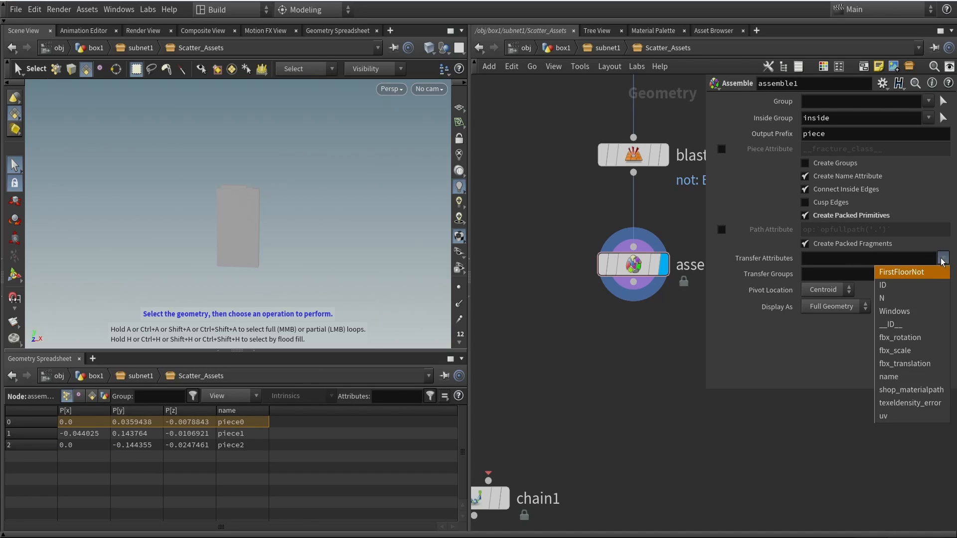
left_click(892, 286)
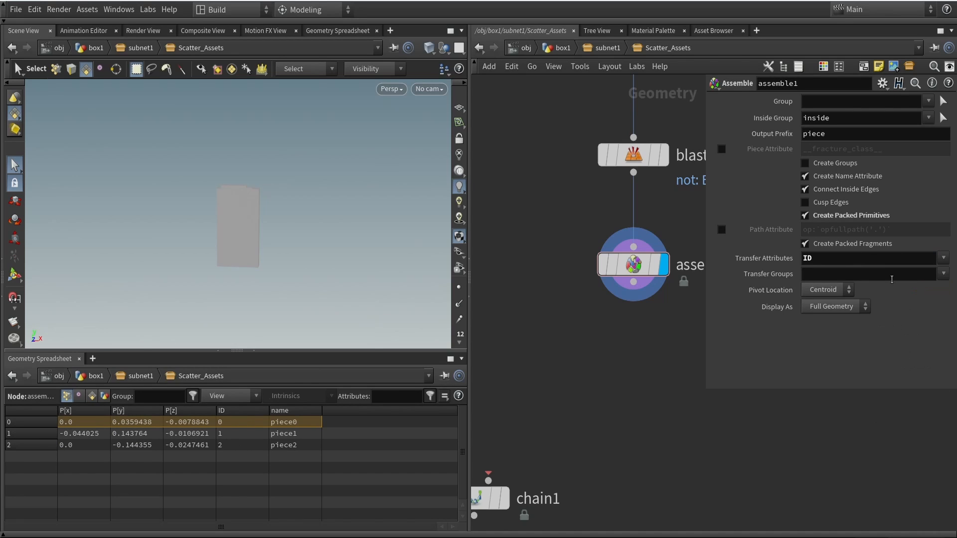
left_click(823, 294)
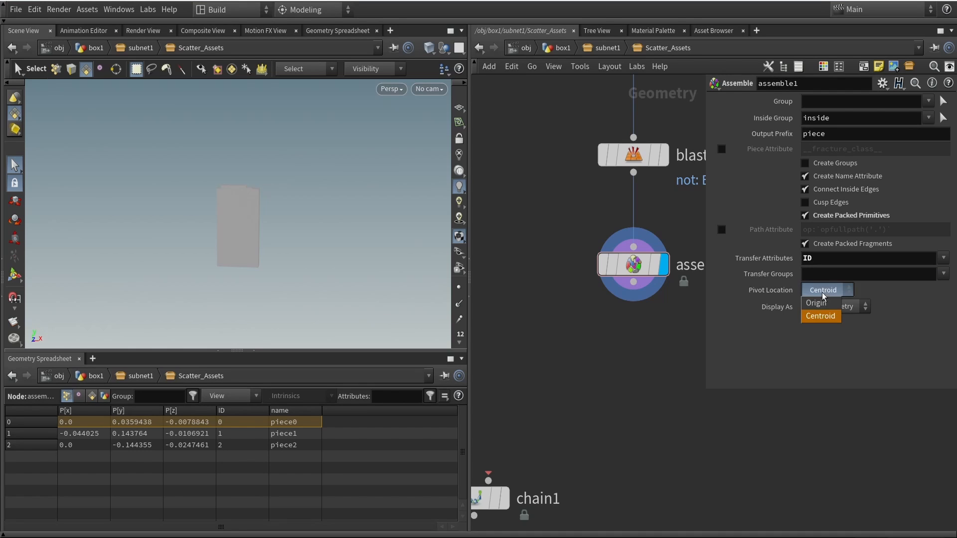
left_click(817, 304)
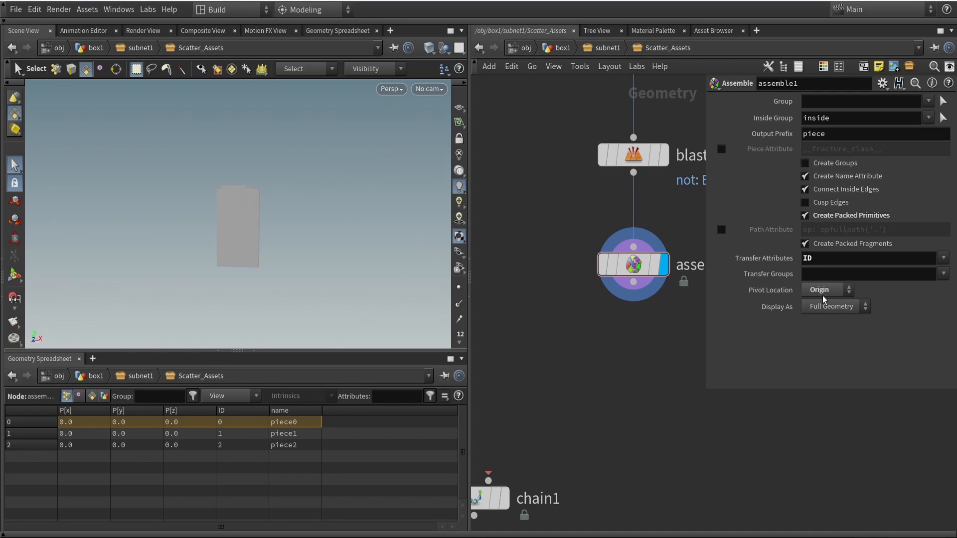
Compare the blast1 result with the assemble1 result and check the Assemble node's pivot location options.
left_click(635, 155)
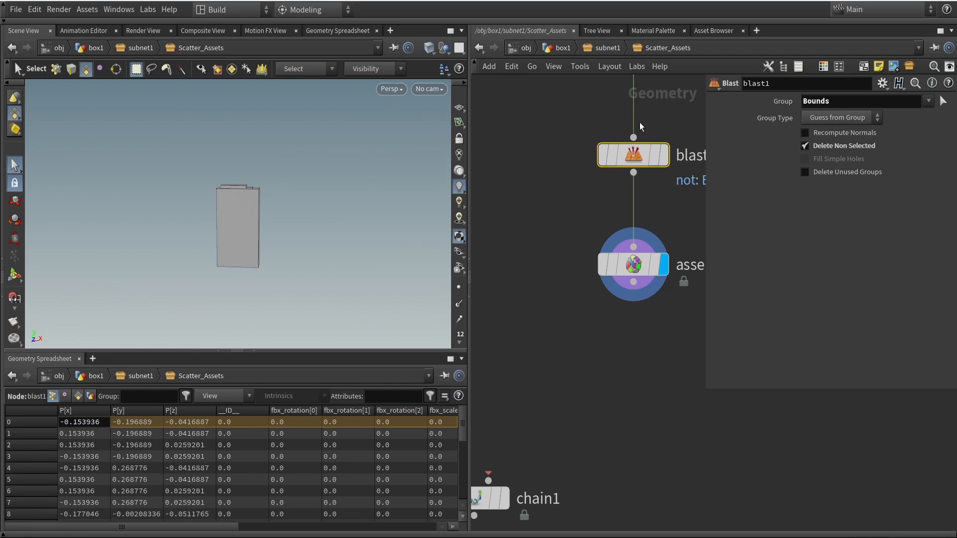
left_click(663, 154)
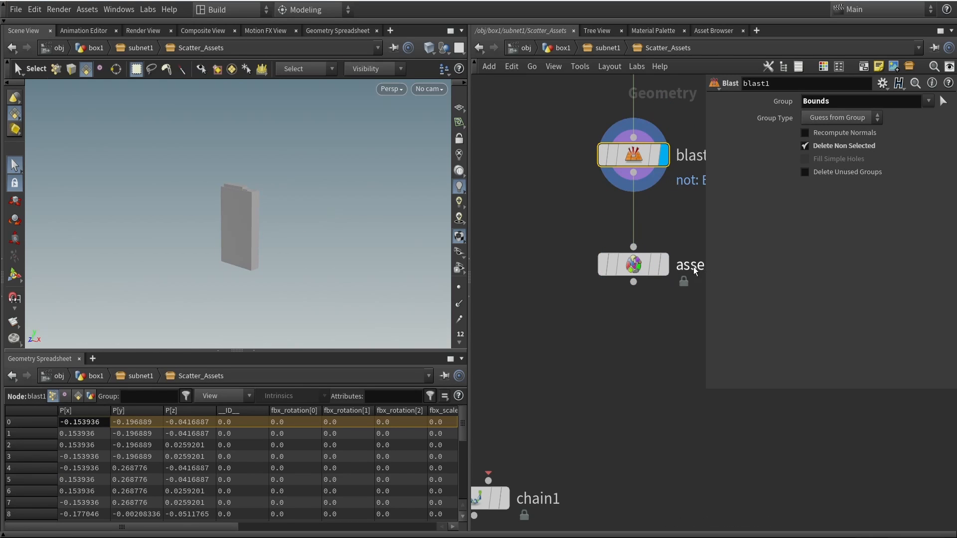
left_click(663, 265)
left_click(632, 264)
left_click(821, 290)
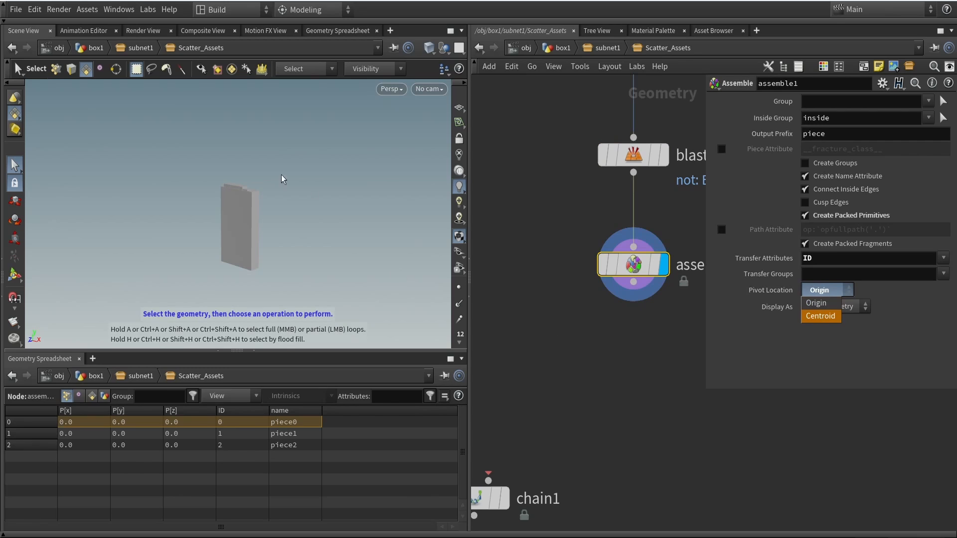
left_click(648, 384)
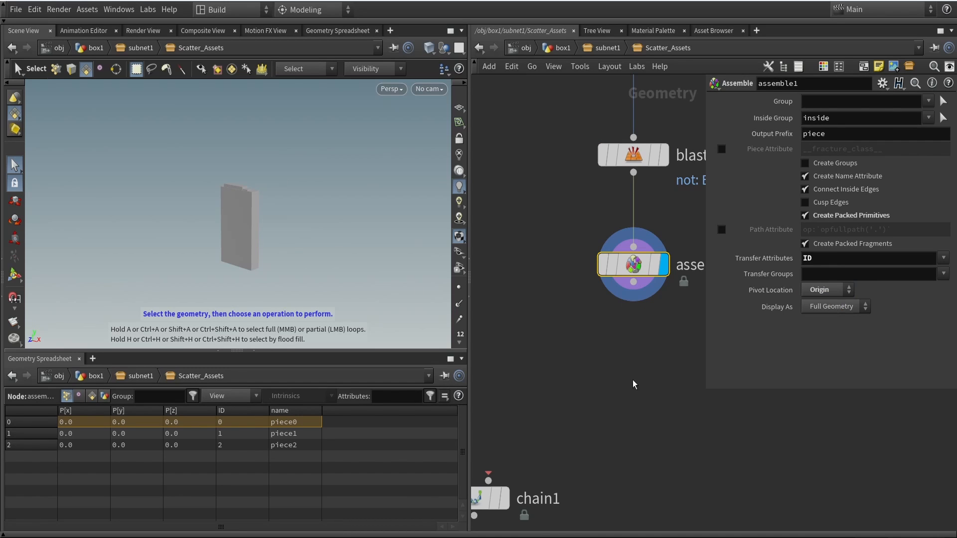
left_click(835, 294)
left_click(613, 374)
Wire assemble1 into chain1's first input and matchsize1 into its second input, and display the Chain node's result.
scroll(615, 271, "down", 5)
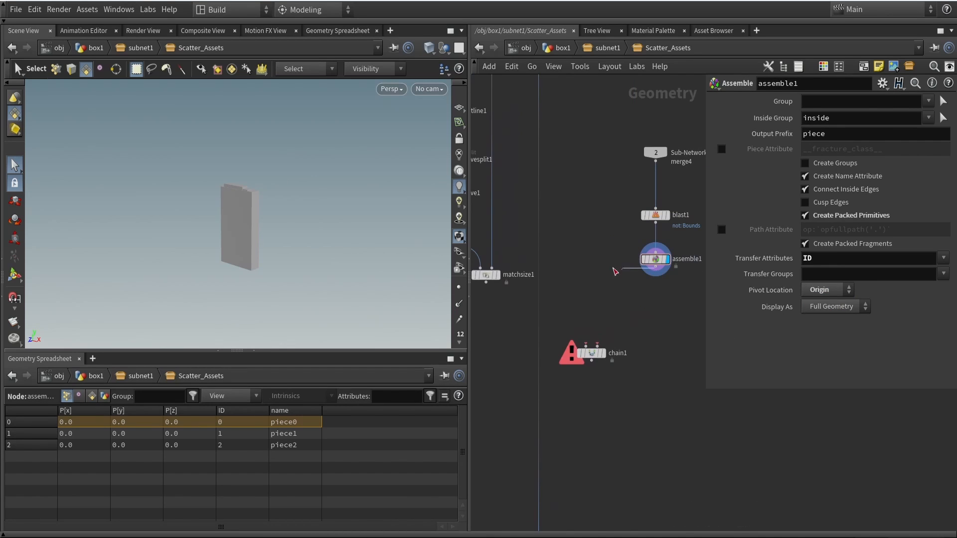
left_click(586, 345)
left_click(506, 282)
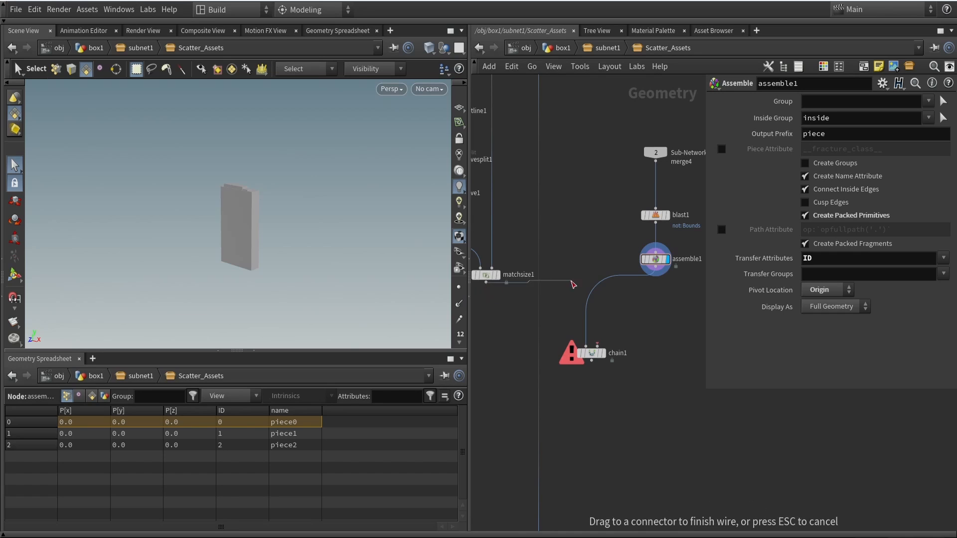
left_click(596, 345)
scroll(603, 351, "up", 3)
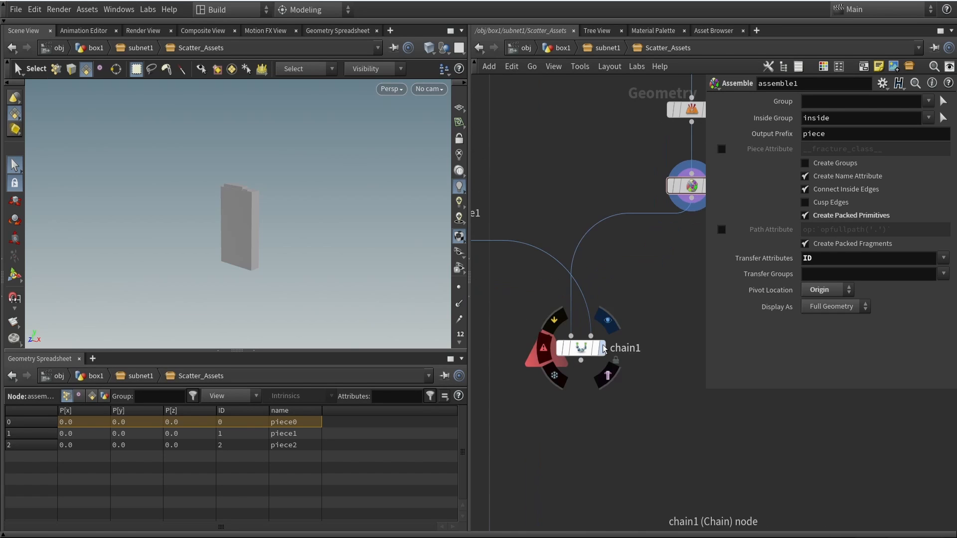
left_click(580, 355)
mouse_move(263, 215)
left_mouse_down("alt")
mouse_move(209, 289)
mouse_move(106, 250)
mouse_move(184, 220)
mouse_move(338, 220)
mouse_move(214, 223)
mouse_move(279, 224)
left_mouse_up("alt")
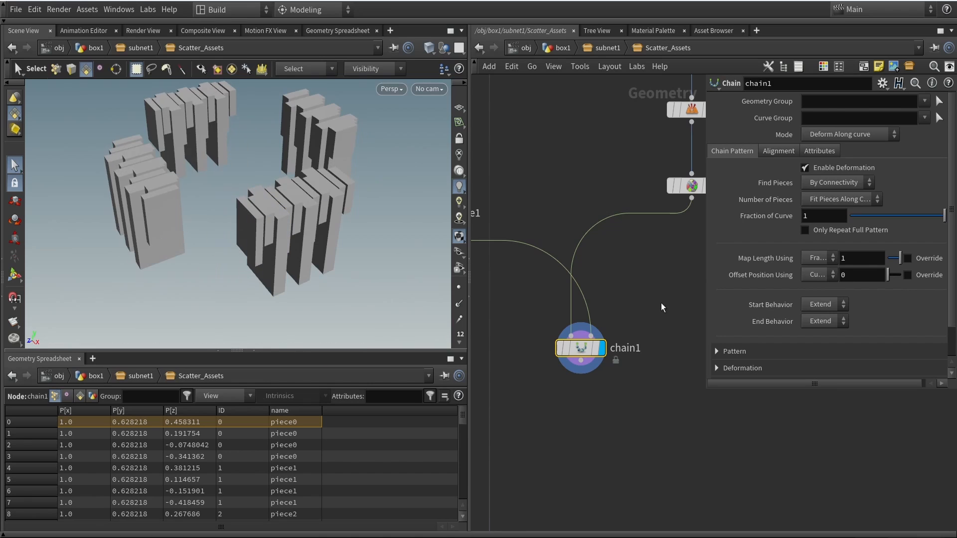
Insert a Transform node on the wire between assemble1 and chain1.
middle_click_drag(666, 304, 636, 313)
left_click_drag(704, 389, 756, 424)
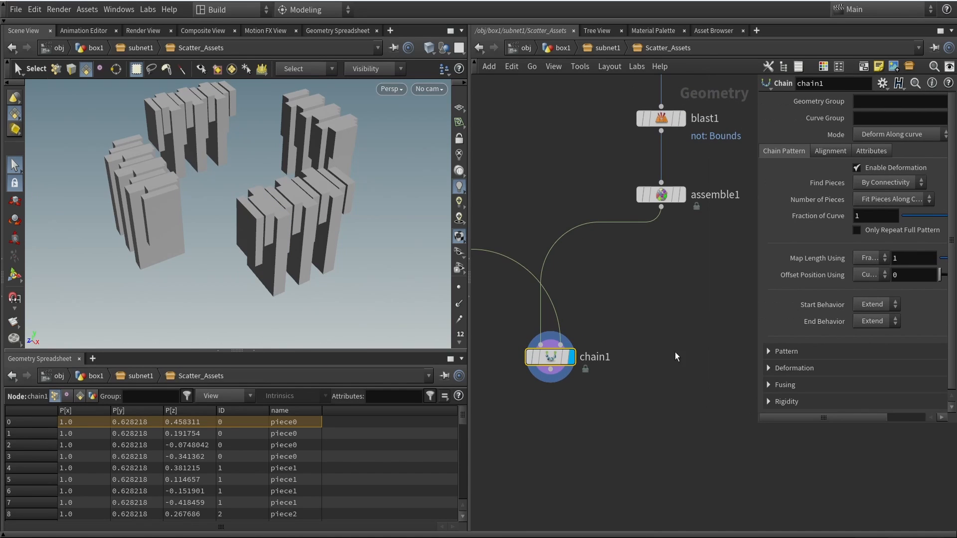
key("Tab")
type("tra")
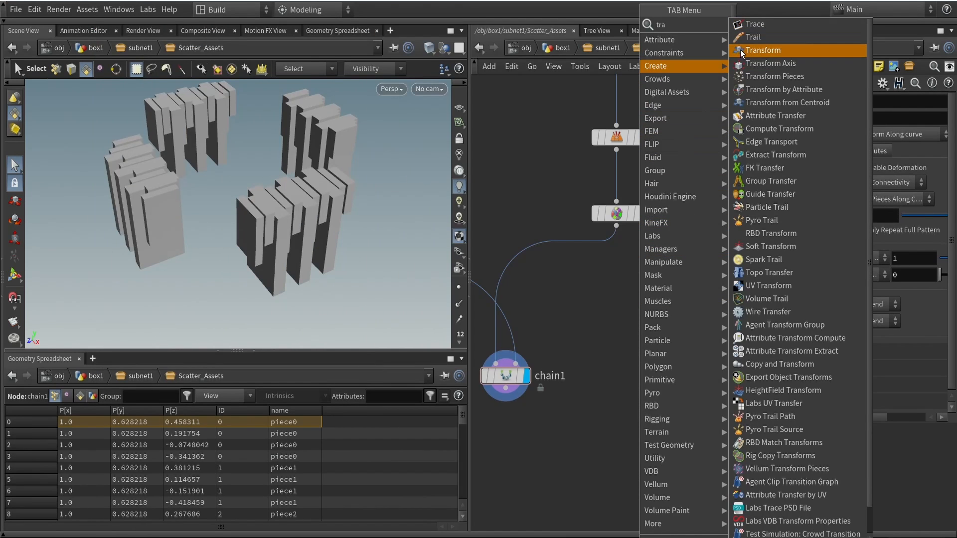
left_click(746, 50)
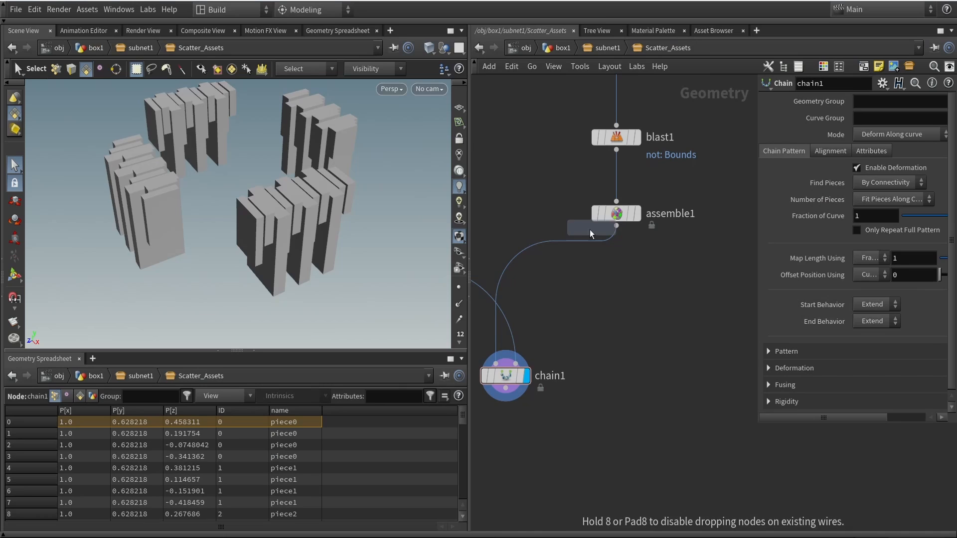
left_click(568, 259)
left_click_drag(568, 262, 617, 272)
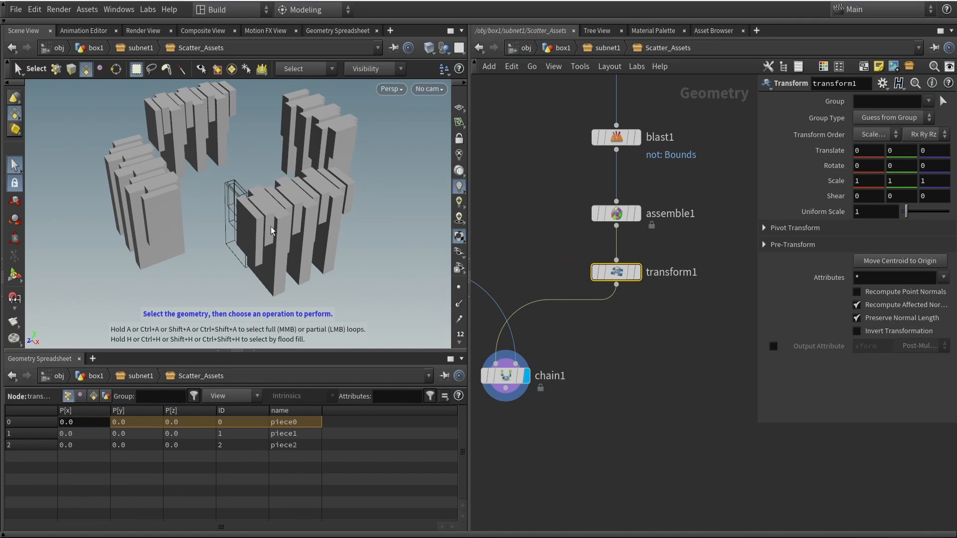
Rotate the packed pieces 90 degrees about the Y axis with the transform1 node.
left_click(23, 273)
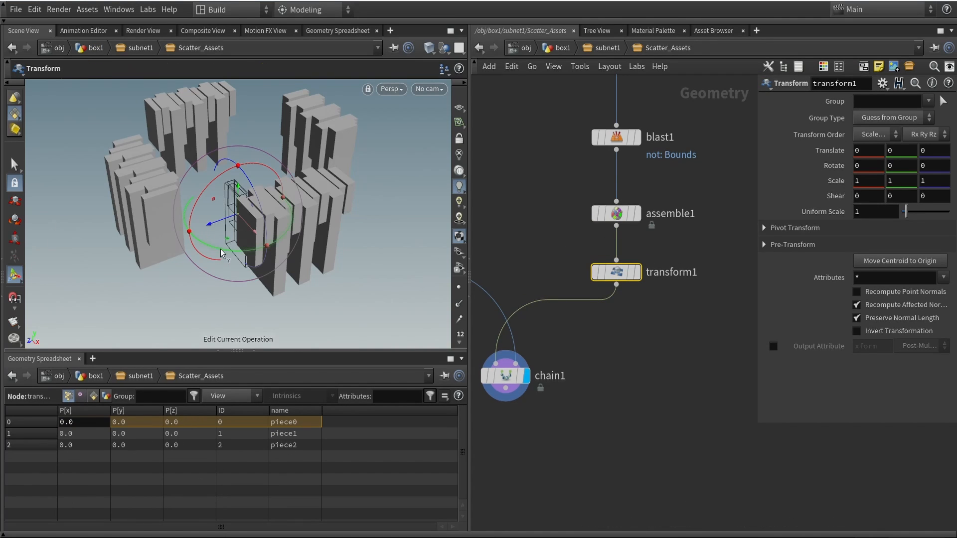
left_click_drag(282, 198, 316, 250)
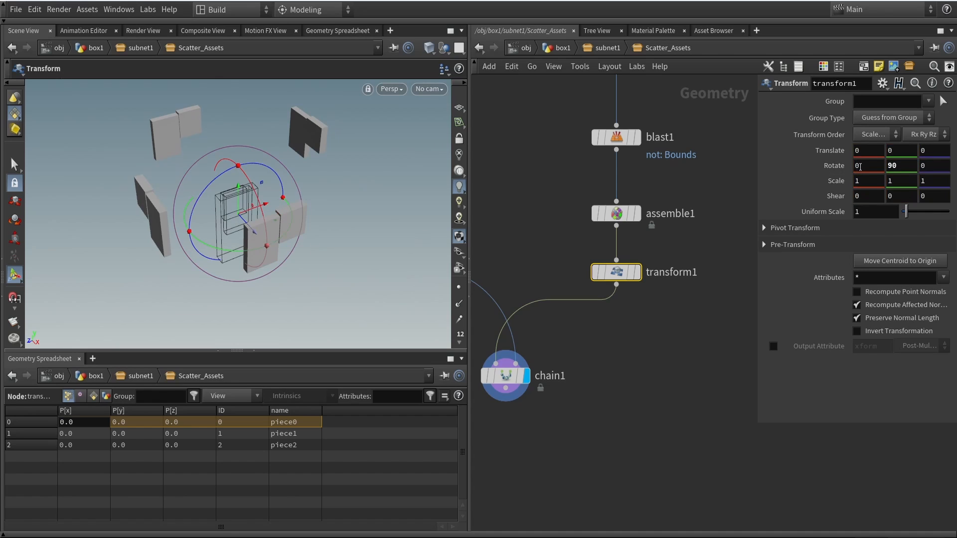
left_click_drag(285, 193, 261, 175, "alt")
Set the Chain node's Repeat Pattern to Random and inspect the pieces around the box in the viewport.
left_click_drag(762, 426, 677, 359)
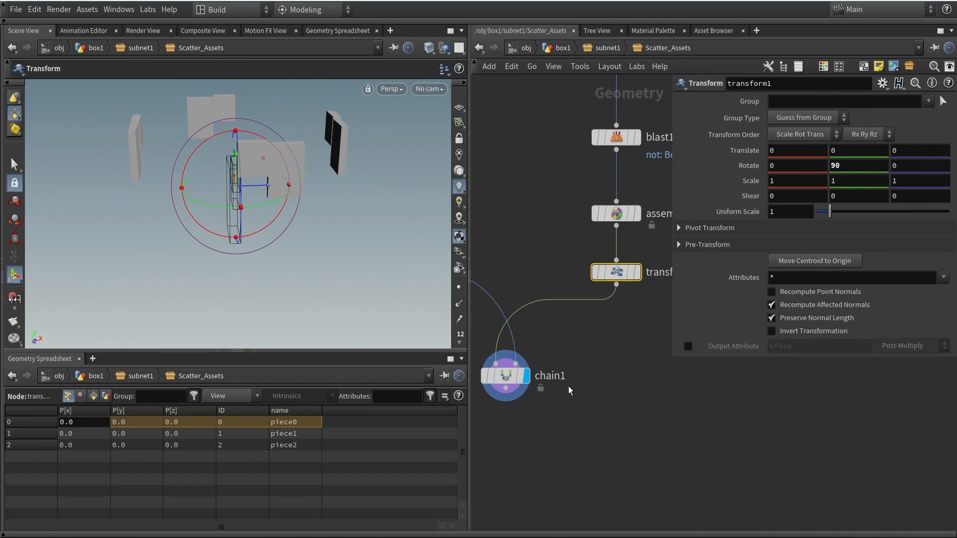
scroll(570, 387, "down", 1)
middle_click_drag(571, 386, 631, 327)
left_click(576, 320)
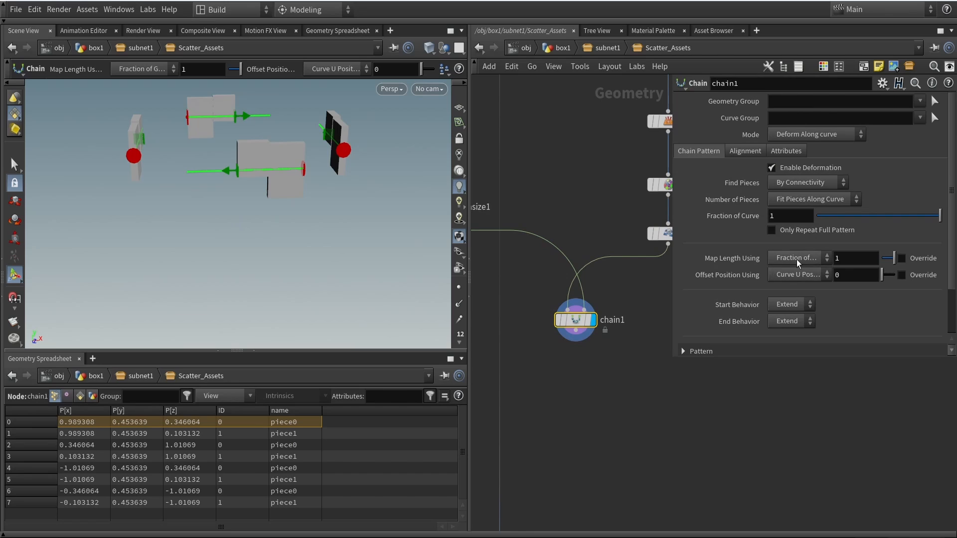
scroll(702, 261, "down", 2)
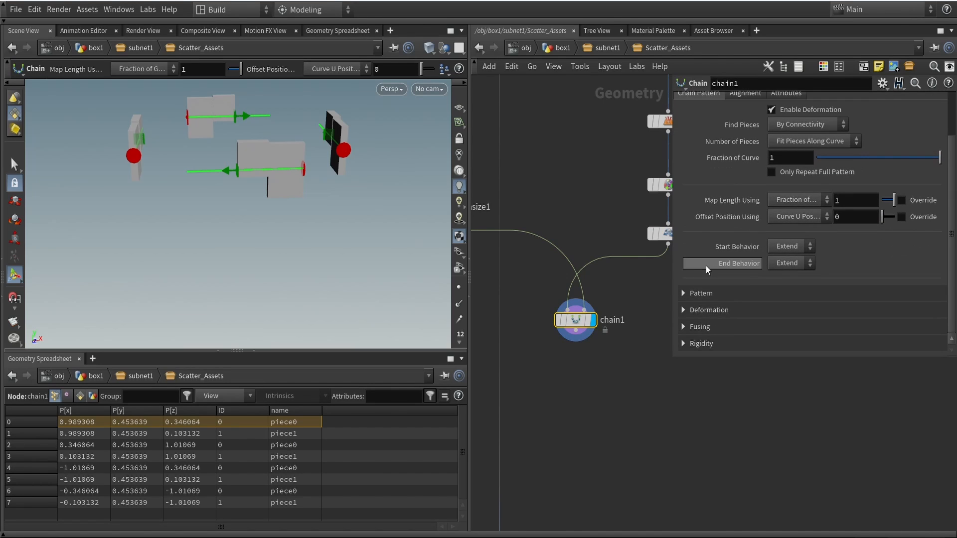
left_click(698, 294)
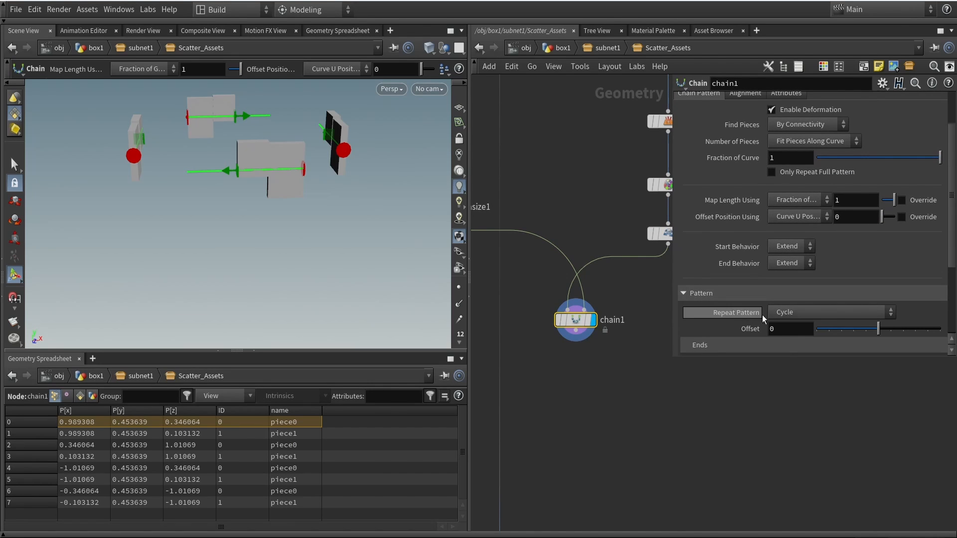
left_click(799, 314)
left_click(802, 352)
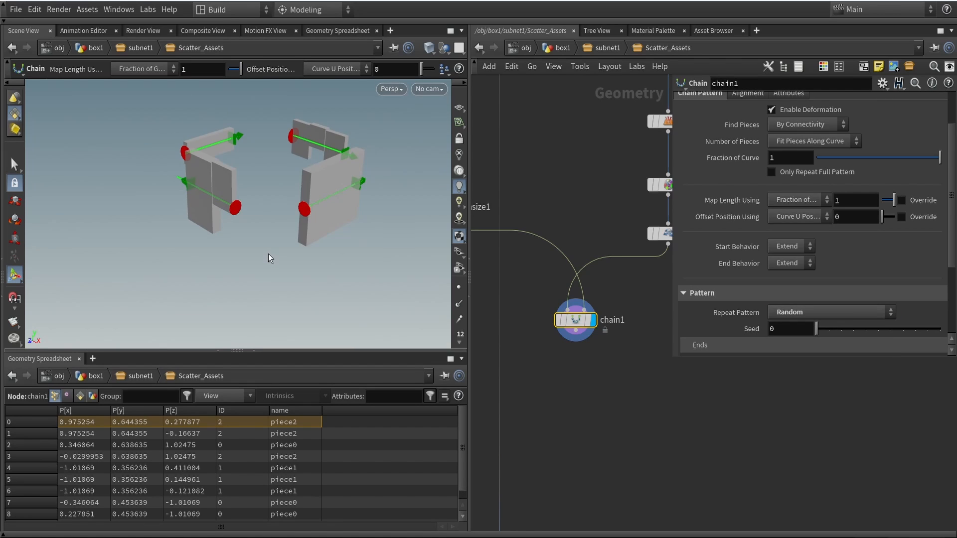
key("Escape")
mouse_move(240, 196)
left_mouse_down()
mouse_move(408, 188)
mouse_move(213, 171)
mouse_move(409, 169)
mouse_move(335, 183)
left_mouse_up()
key("shift+w")
key("shift+w")
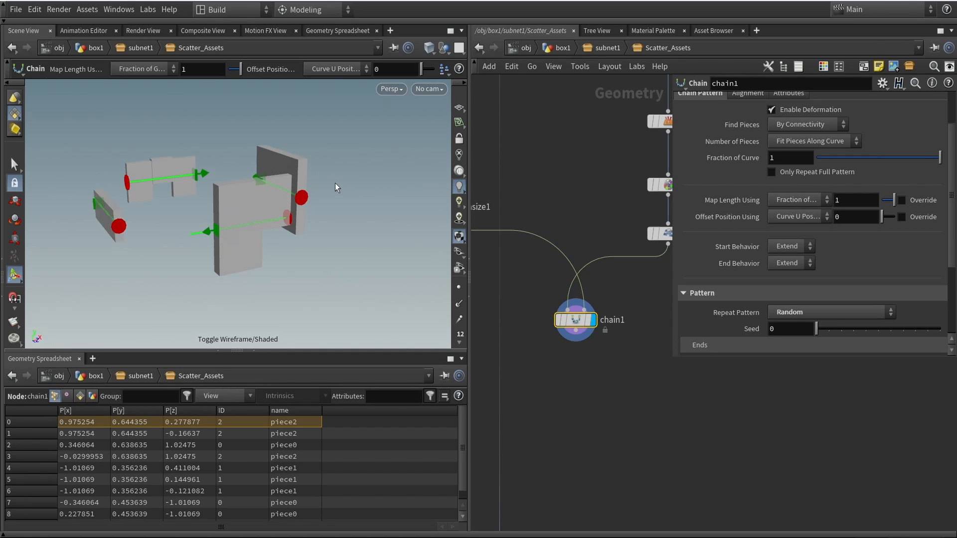
Disable Center Geometry on Curve in the Chain node's alignment settings.
scroll(791, 285, "up", 2)
scroll(791, 285, "up", 1)
left_click(746, 152)
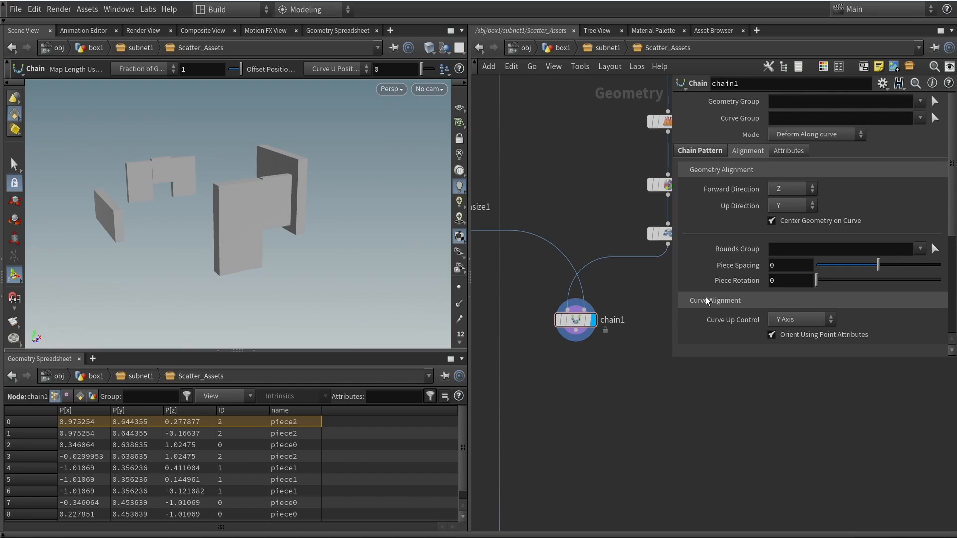
left_click(828, 220)
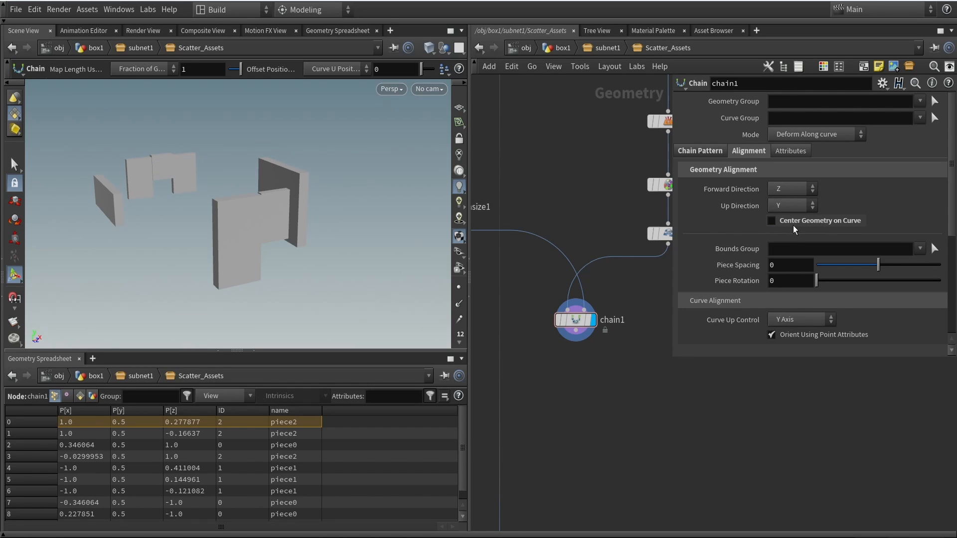
mouse_move(793, 225)
Set the Chain node's Piece Spacing to 0.1 and inspect the gaps in wireframe and shaded view.
key("w")
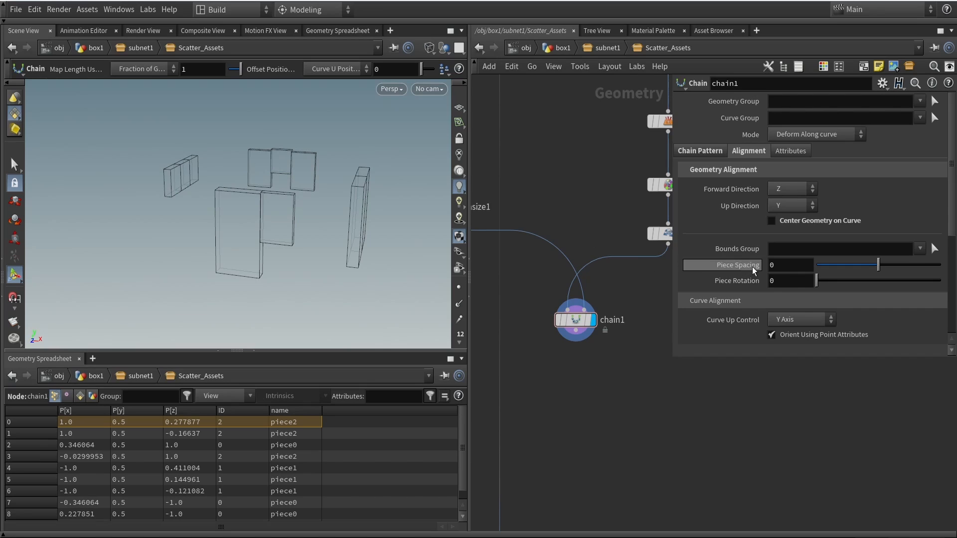
left_click_drag(777, 265, 751, 265)
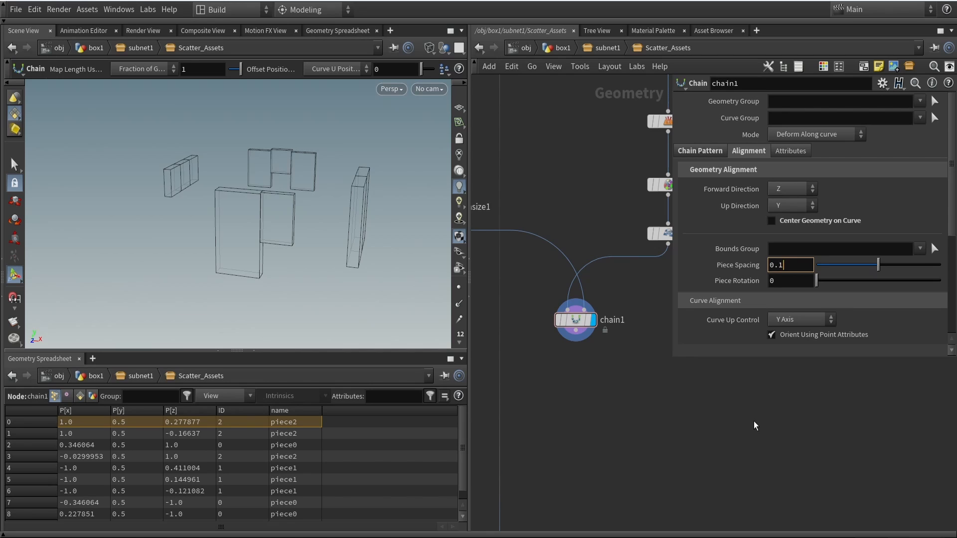
key("Return")
left_click_drag(336, 229, 319, 203, "alt")
left_click_drag(263, 196, 307, 230, "alt")
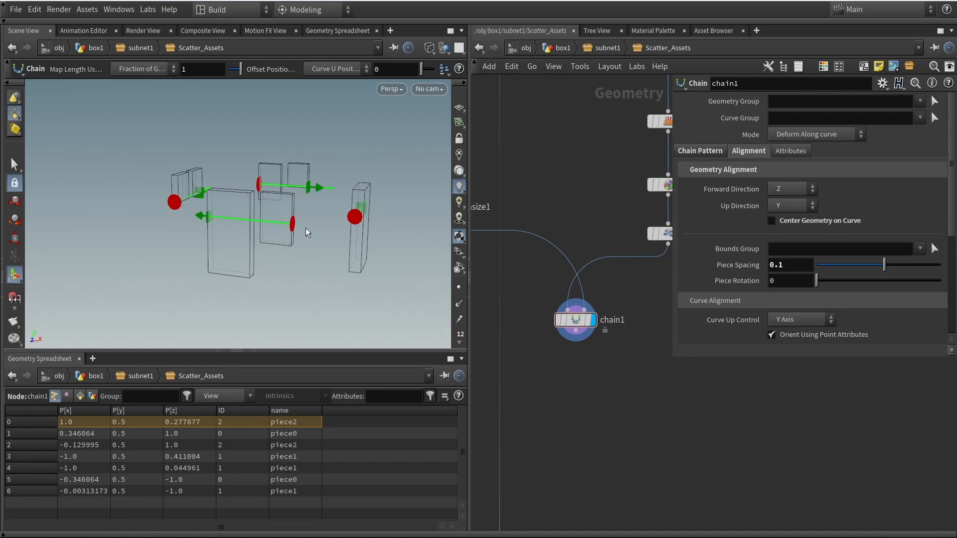
middle_click_drag(607, 427, 615, 346)
mouse_move(671, 361)
left_mouse_down()
mouse_move(732, 314)
mouse_move(738, 277)
left_mouse_up()
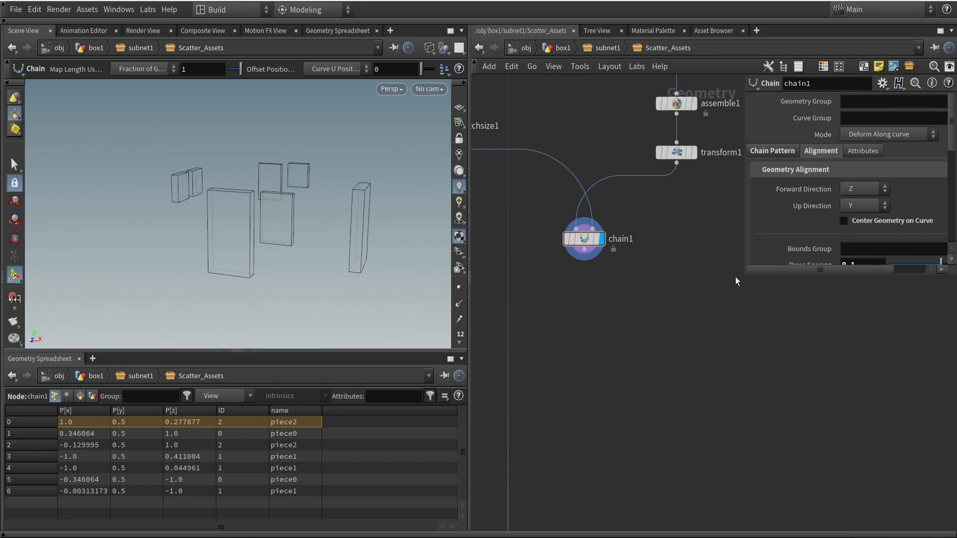
key("w")
left_click_drag(255, 199, 220, 204, "alt")
Place an Add node below chain1, wire it to the Chain node and display its result.
middle_click_drag(672, 351, 696, 293)
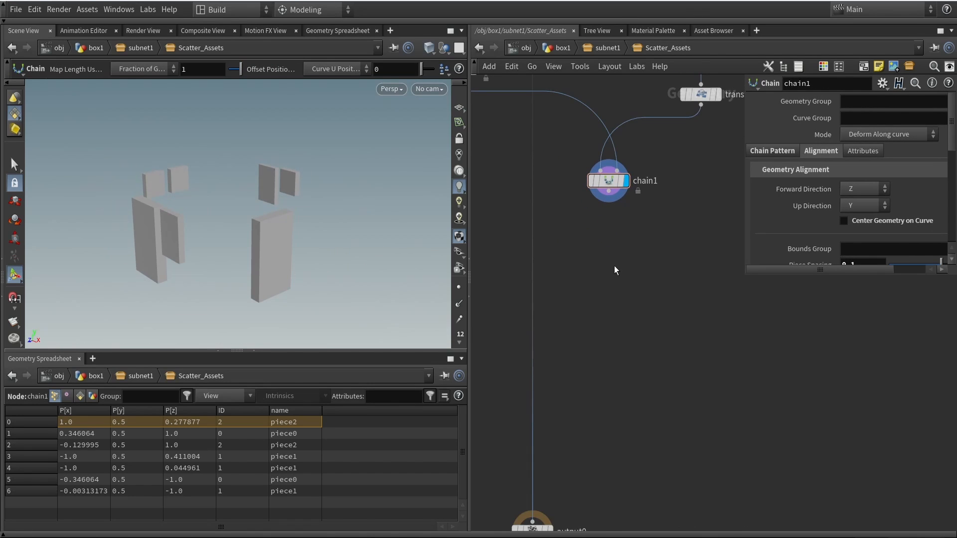
key("Tab")
type("add")
key("Return")
left_click(614, 265)
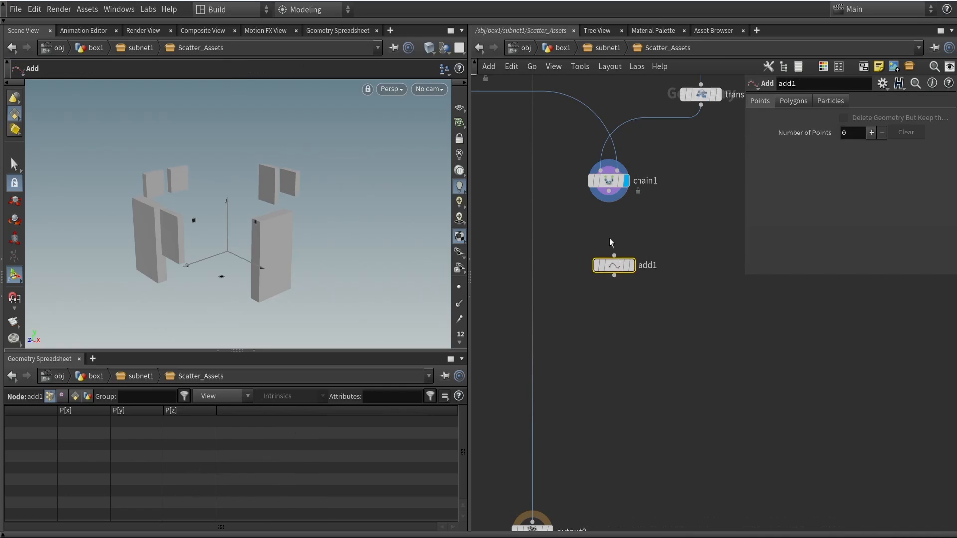
scroll(608, 234, "up", 3)
left_click_drag(611, 178, 620, 289)
left_click_drag(650, 322, 641, 307)
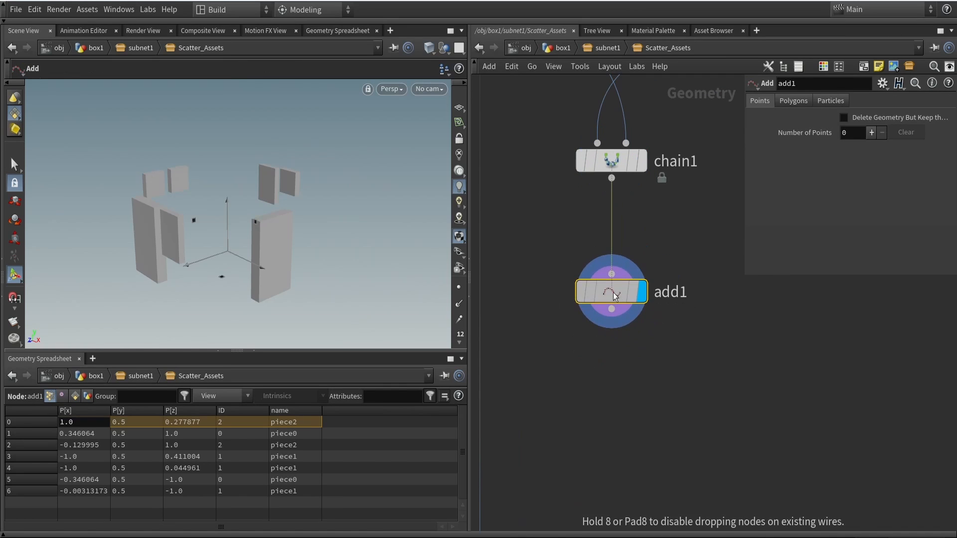
Make add1 delete the geometry but keep the points, and show the points in an enlarged viewport.
left_click_drag(306, 204, 309, 249, "alt")
scroll(459, 231, "down", 2)
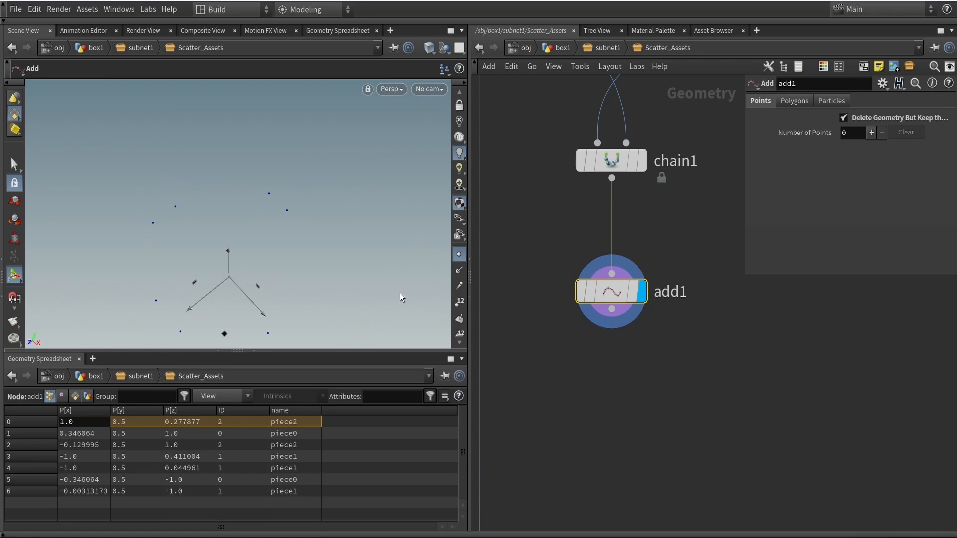
left_click_drag(371, 350, 369, 421)
scroll(343, 359, "down", 2)
middle_click_drag(314, 306, 329, 235, "alt")
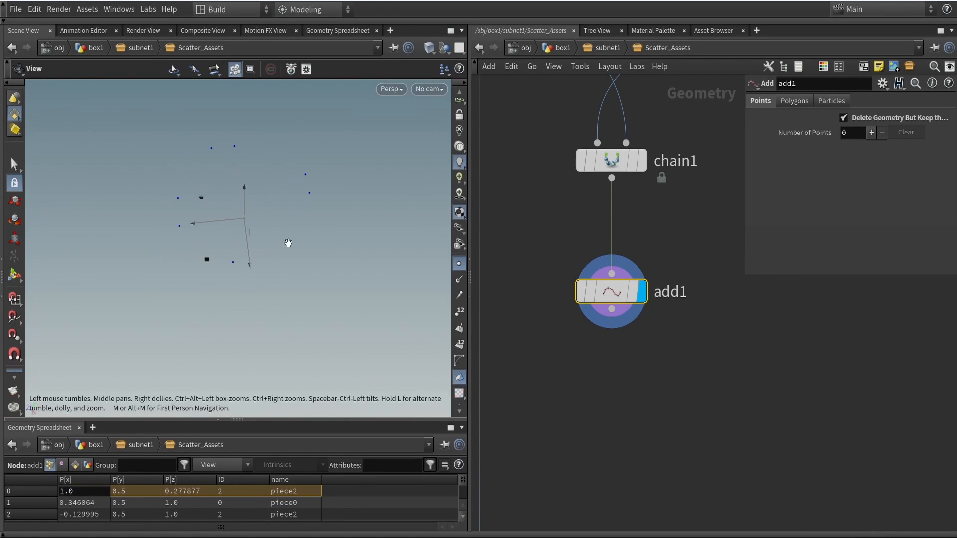
Bypass assemble1 temporarily to compare the resulting points, re-enable it and open its parameters.
scroll(645, 228, "down", 3)
middle_click_drag(645, 228, 551, 353)
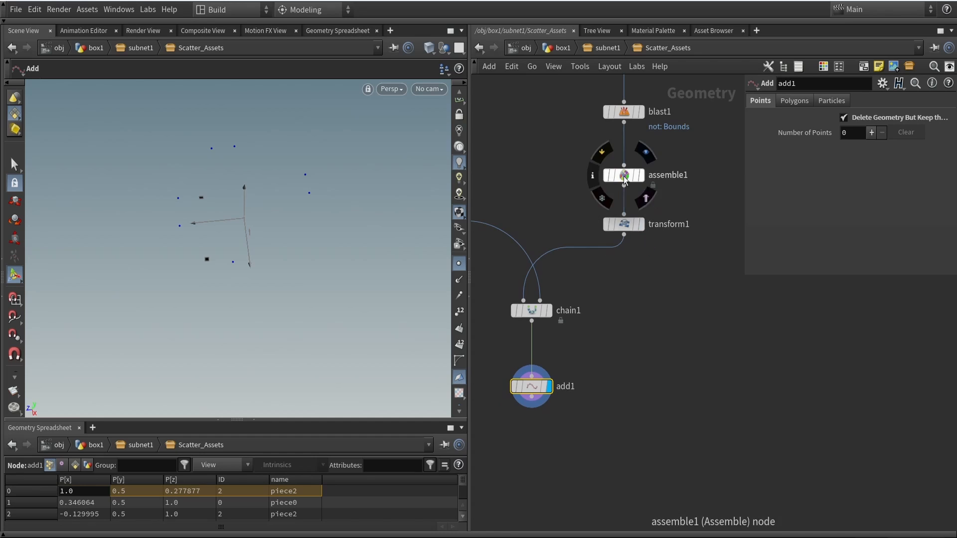
left_click(605, 175)
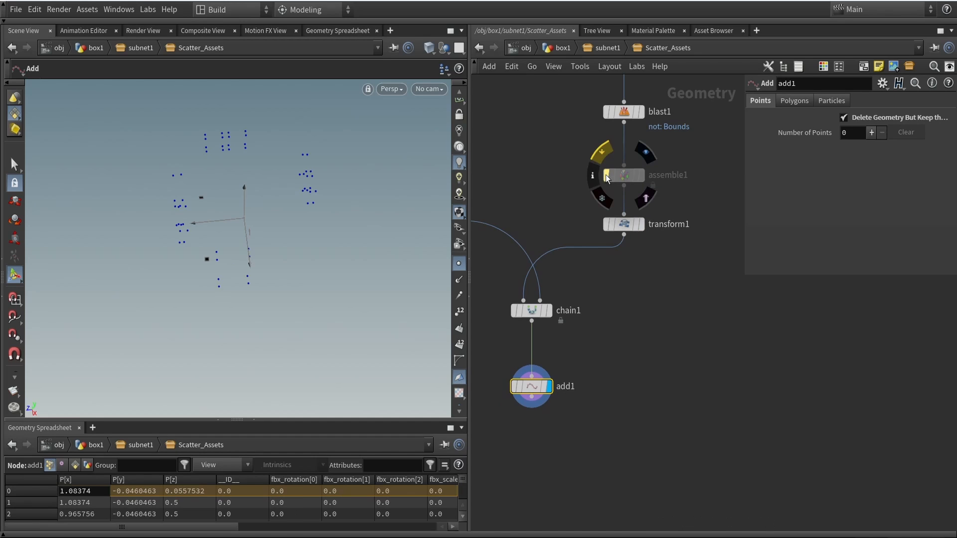
key("Escape")
left_click_drag(375, 176, 259, 162)
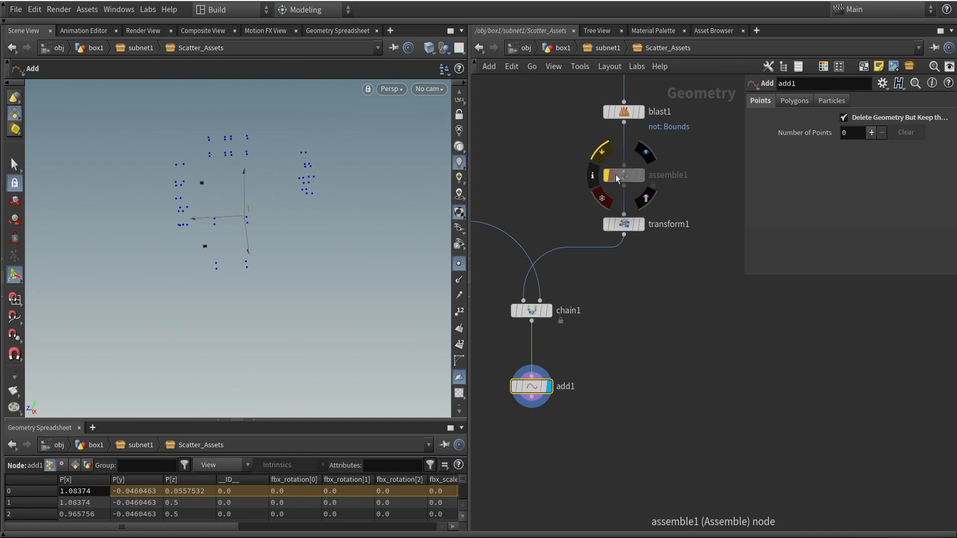
left_click(606, 175)
left_click(620, 176)
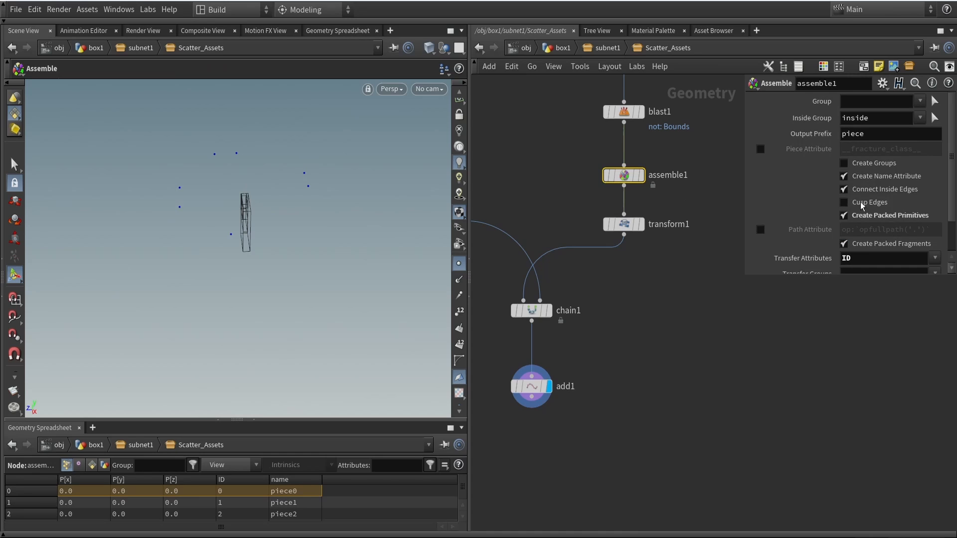
Examine the ID values of add1's points in an enlarged geometry spreadsheet, and restore the spreadsheet's size.
middle_click_drag(616, 370, 668, 304)
scroll(568, 320, "up", 2)
left_click_drag(321, 265, 171, 261)
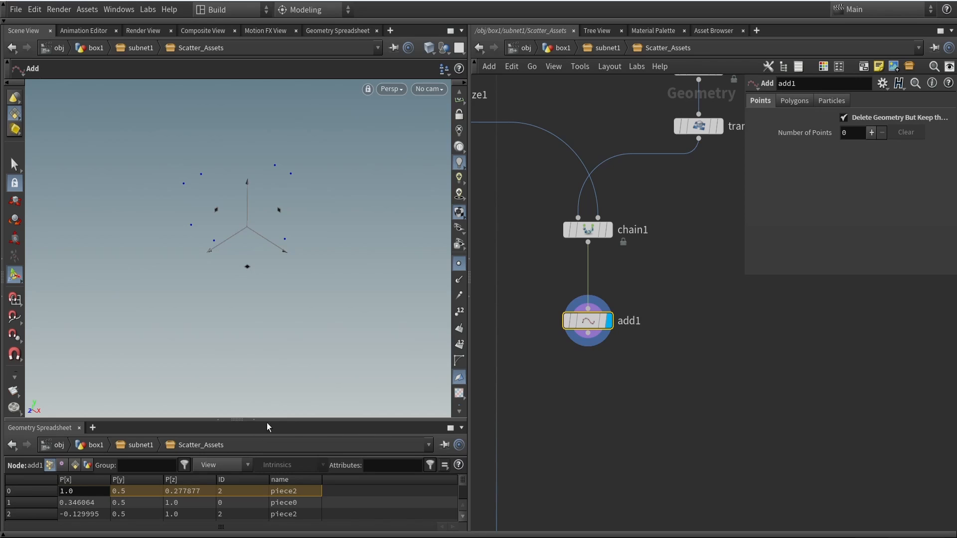
left_click_drag(268, 421, 268, 333)
left_click_drag(241, 406, 228, 479)
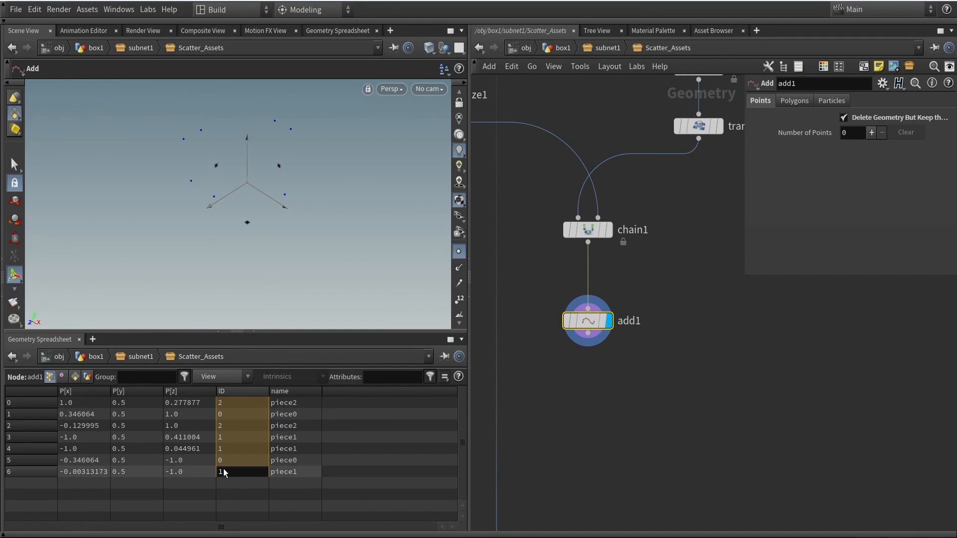
left_click_drag(276, 332, 279, 421)
Place an Attribute Transfer node below add1 and wire add1 into its first input.
middle_click_drag(663, 438, 656, 370)
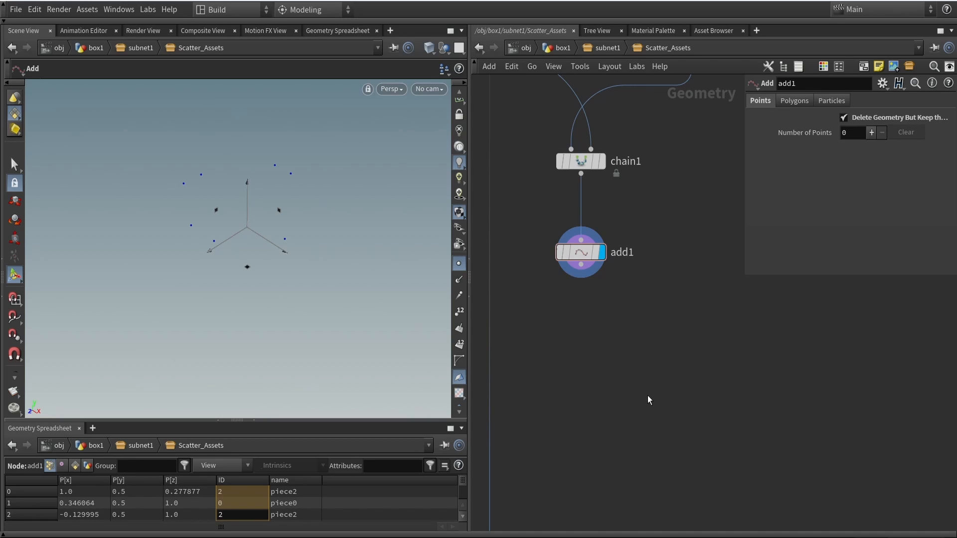
key("Tab")
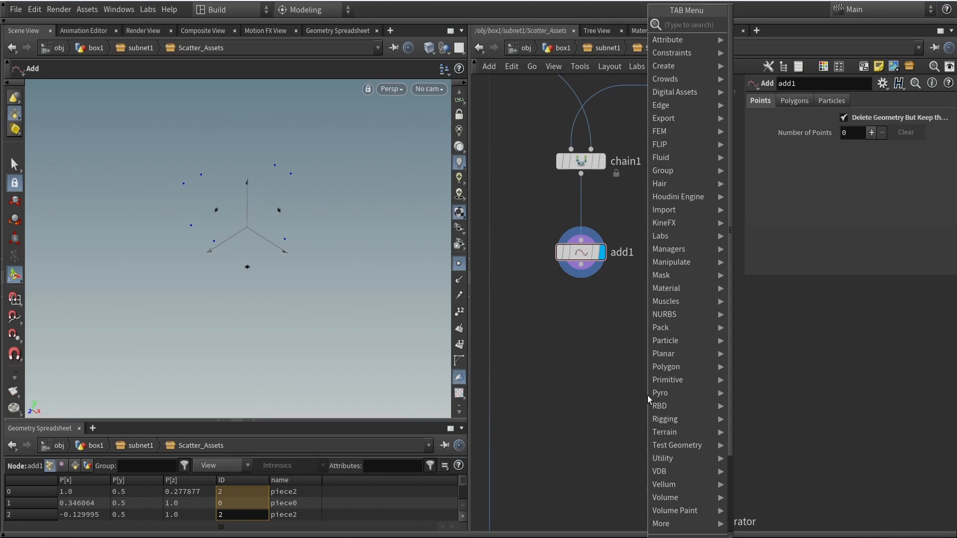
type("transfer")
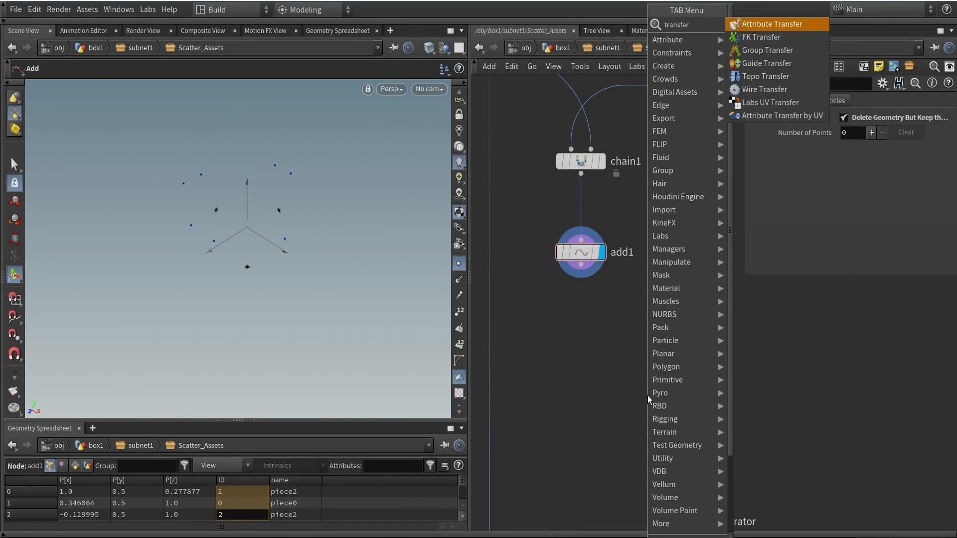
left_click(767, 24)
left_click(667, 355)
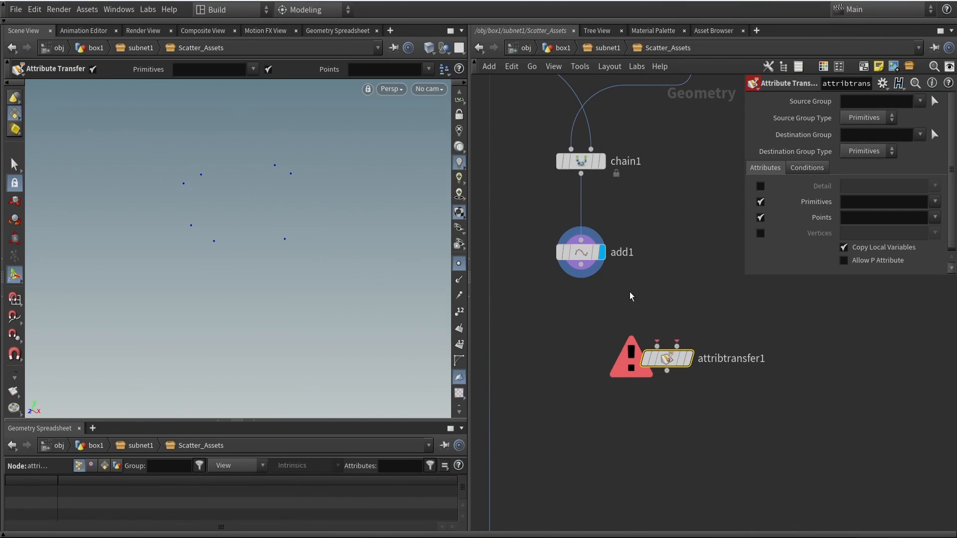
left_click_drag(581, 264, 656, 344)
Place a Subdivide node near Sub-Network Input #1 and wire that input into it.
scroll(647, 329, "down", 6)
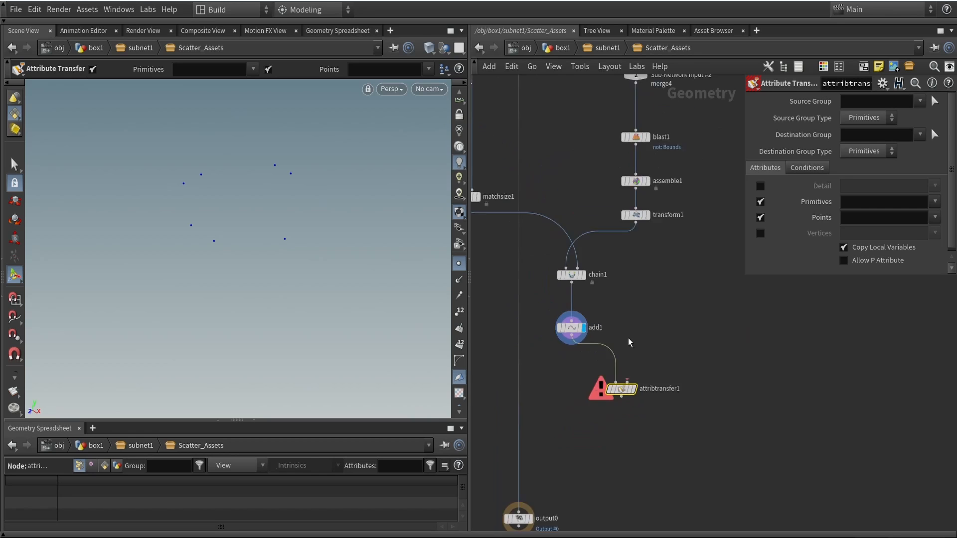
scroll(593, 159, "up", 3)
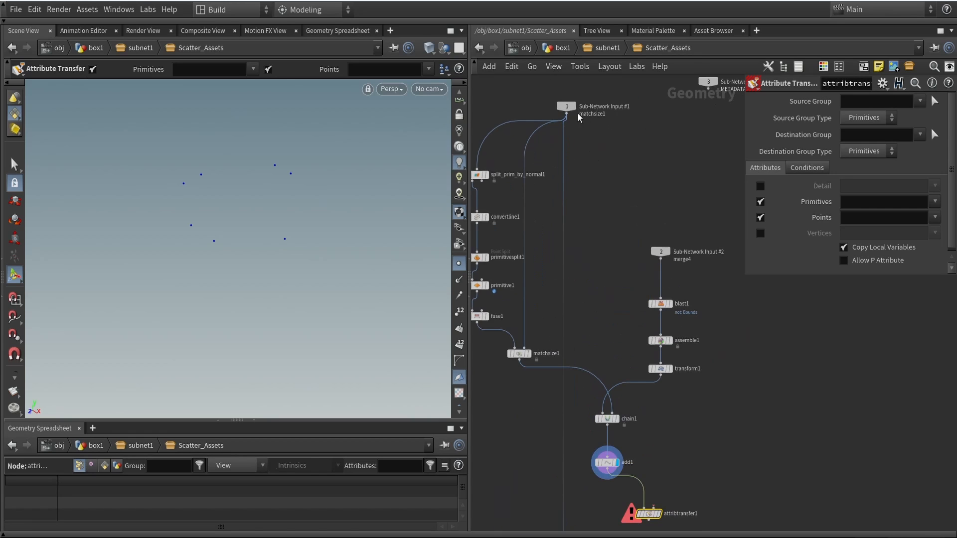
key("Tab")
type("sub")
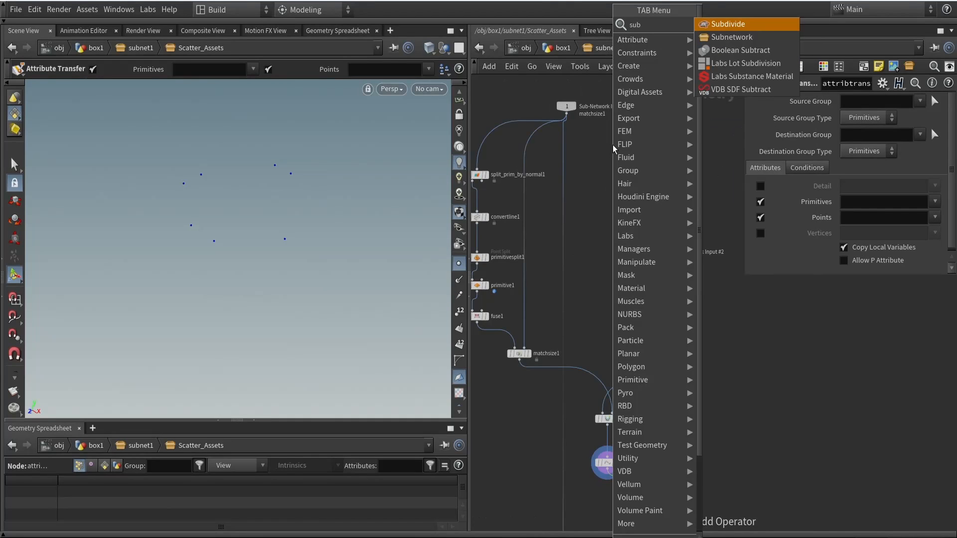
key("Return")
left_click(603, 172)
scroll(588, 122, "up", 3)
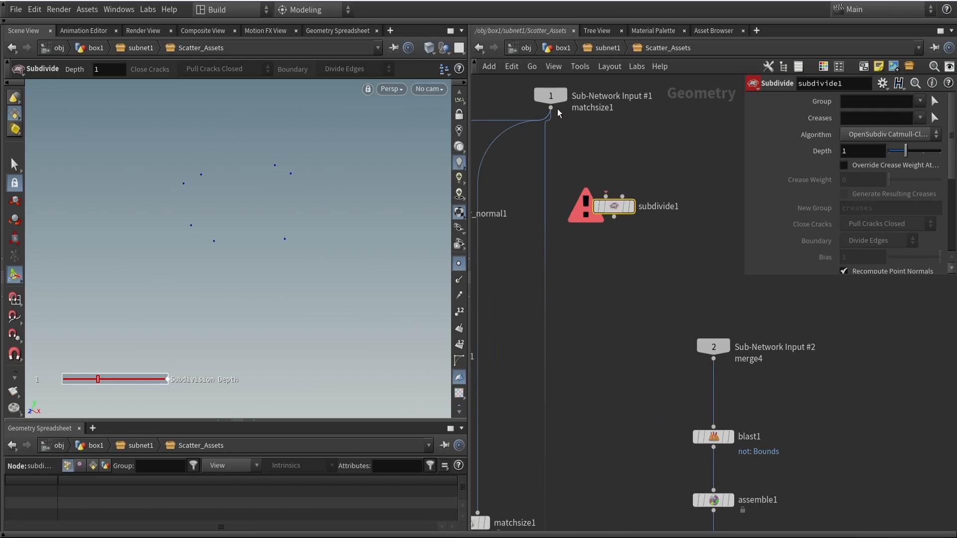
left_click_drag(550, 108, 594, 196)
Move subdivide1 down the network so it sits beside add1, above attribtransfer1.
middle_click_drag(602, 295, 578, 192)
scroll(578, 192, "down", 4)
left_click_drag(583, 148, 681, 363)
scroll(675, 415, "up", 4)
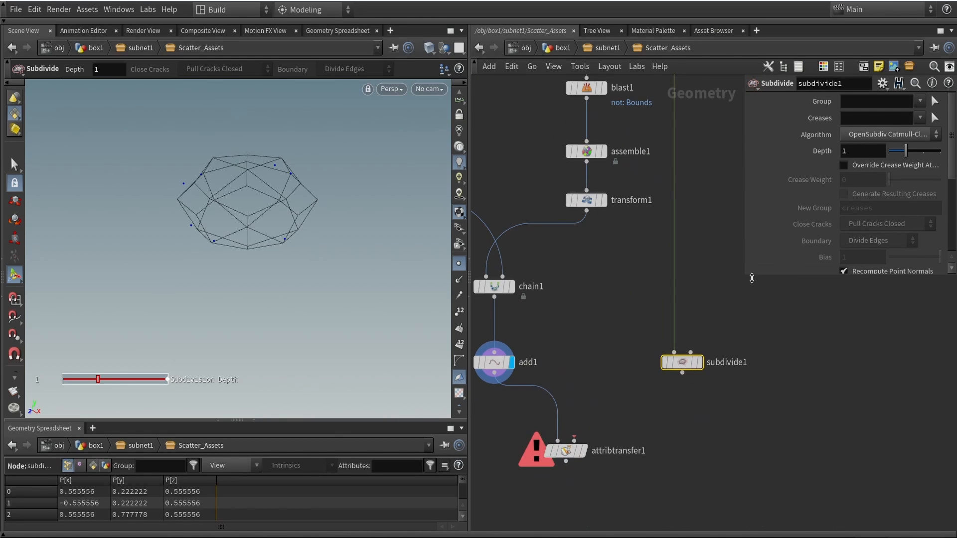
Set subdivide1's Depth to 3, override the crease weight with 10, and display the node in shaded view.
left_click_drag(746, 278, 581, 292)
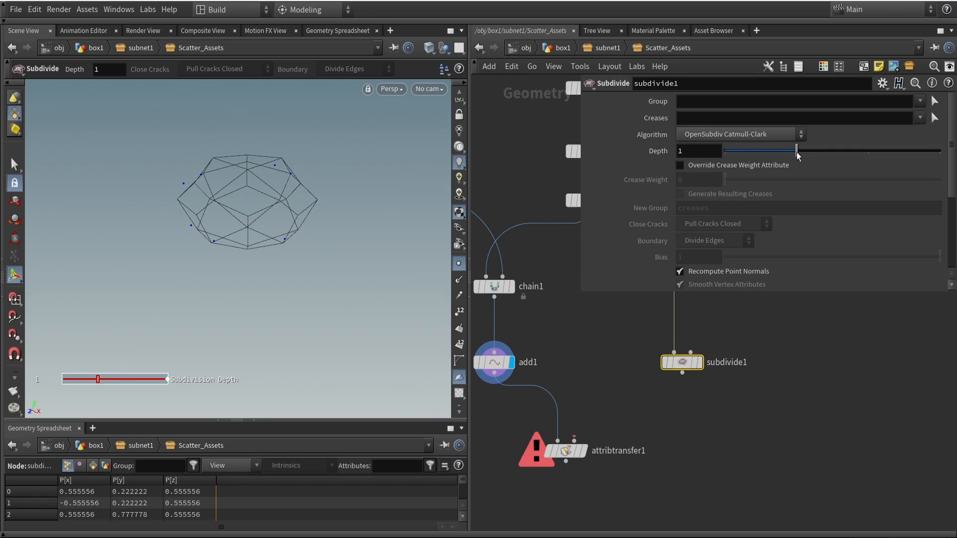
left_click_drag(798, 156, 928, 154)
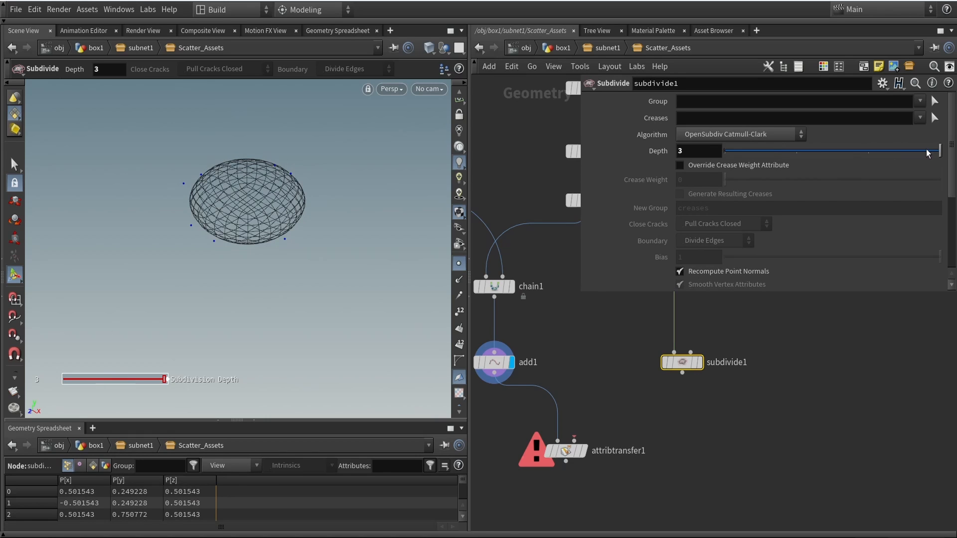
left_click(722, 169)
left_click_drag(726, 179, 942, 180)
key("w")
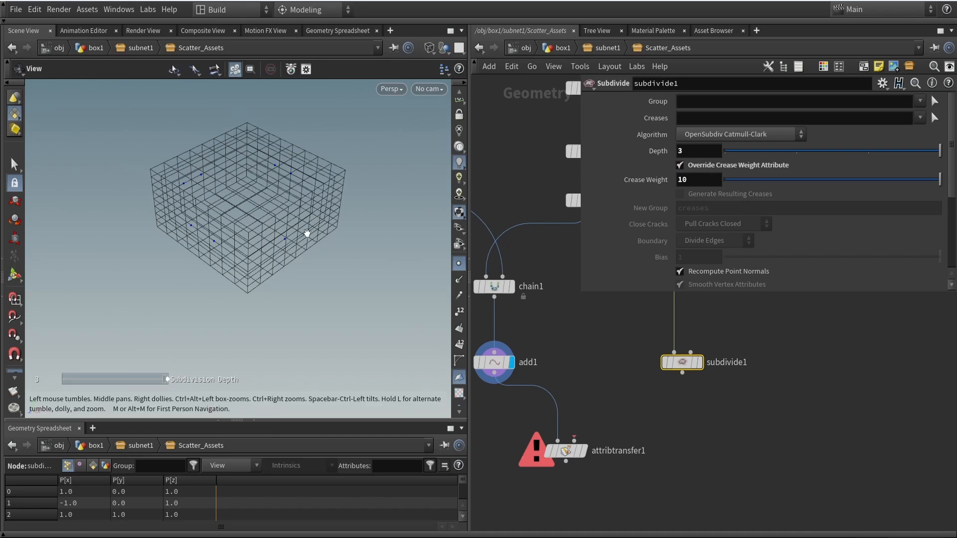
left_click_drag(309, 231, 298, 221)
left_click(699, 362)
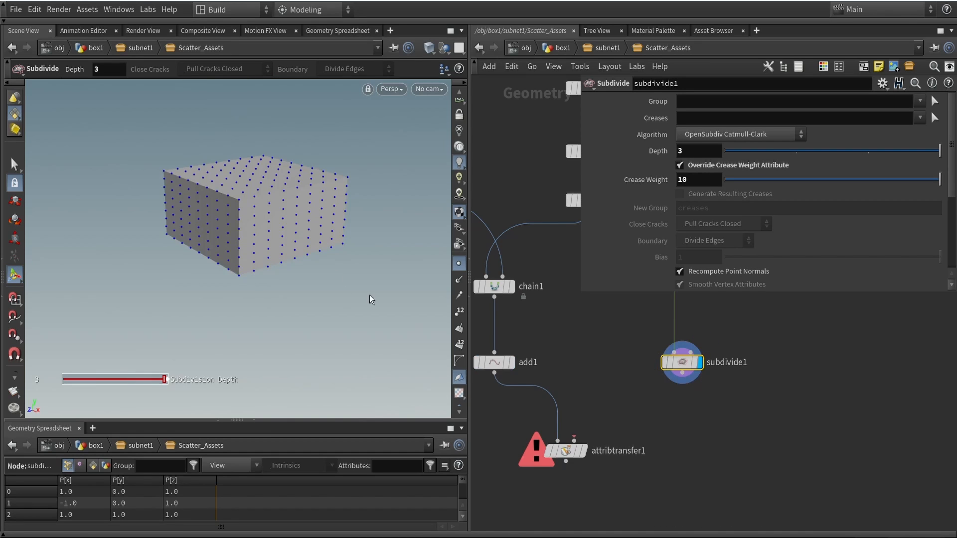
Place a Normal node below subdivide1, wire and display it, and set Add Normals to to Points.
middle_click_drag(683, 430, 645, 395)
key("Tab")
type("null")
key("Return")
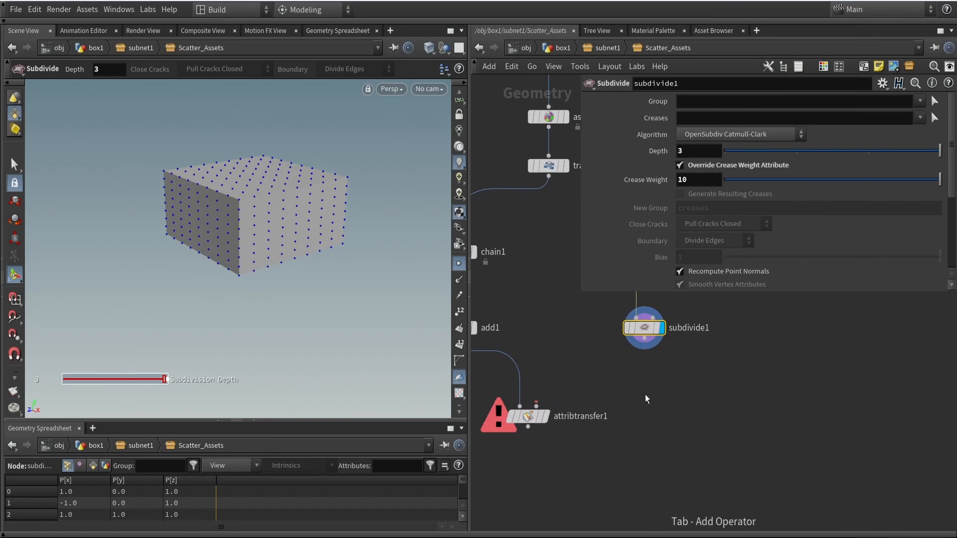
left_click(645, 394)
scroll(645, 393, "up", 4)
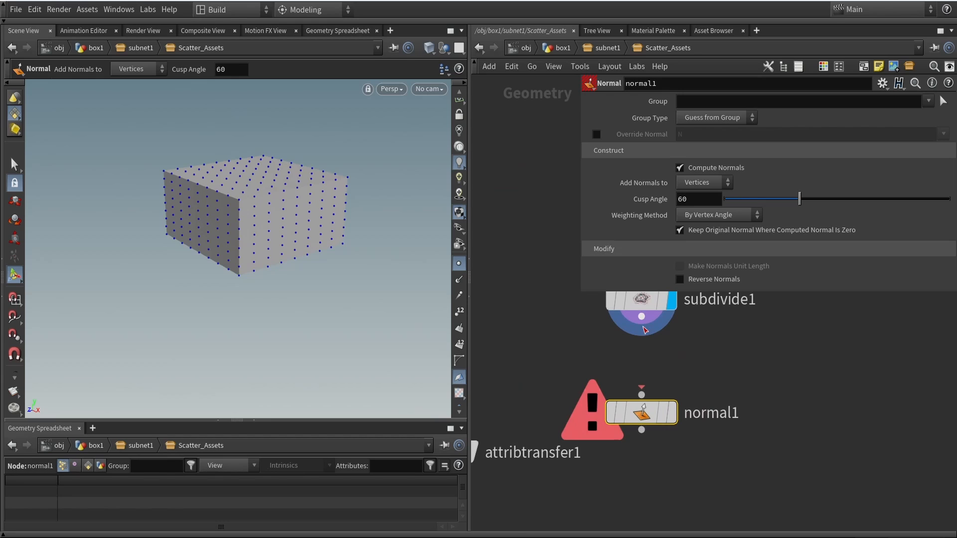
left_click(673, 419)
left_click_drag(658, 417, 658, 383)
left_click(704, 183)
left_click(698, 197)
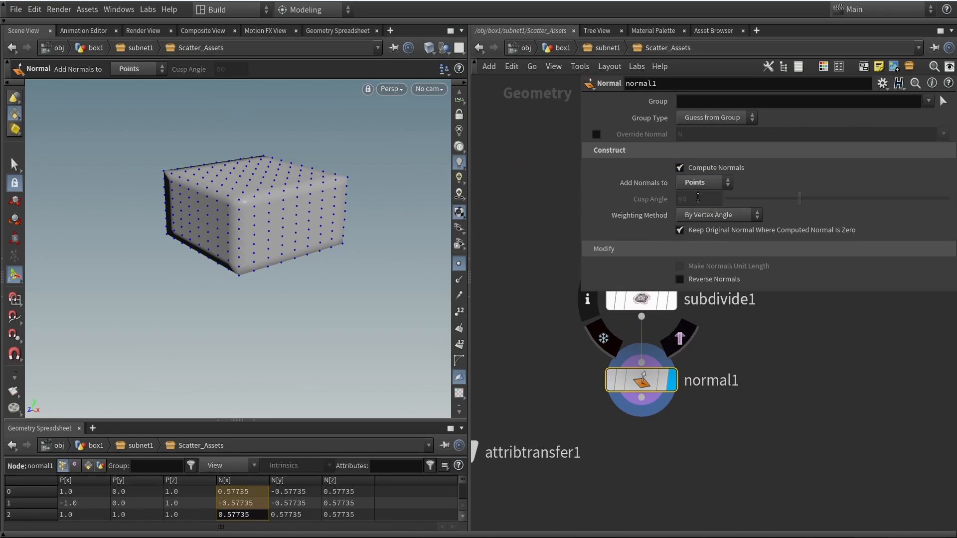
Wire normal1 into attribtransfer1's second input and display the Attribute Transfer result.
scroll(696, 383, "down", 3)
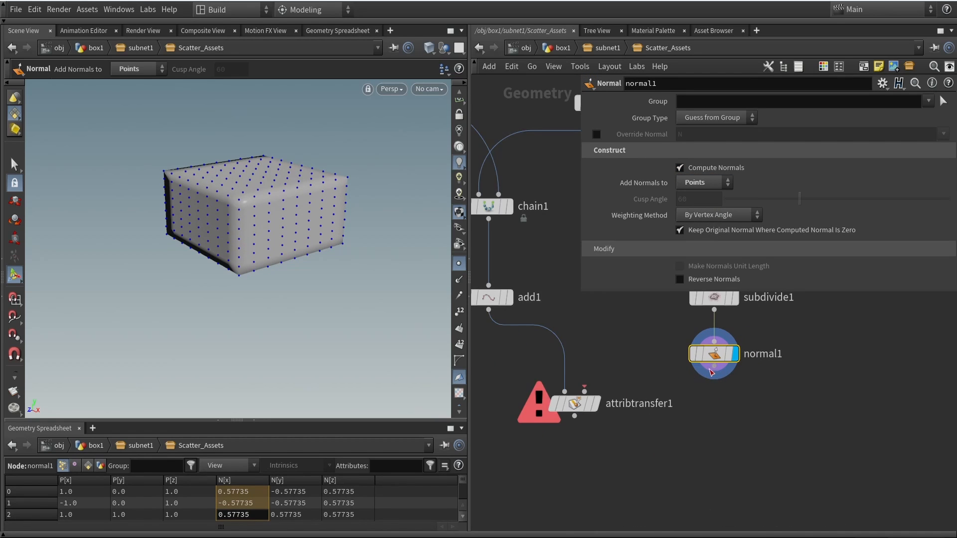
left_click_drag(713, 367, 584, 391)
mouse_move(575, 406)
left_click(602, 376)
left_click(577, 405)
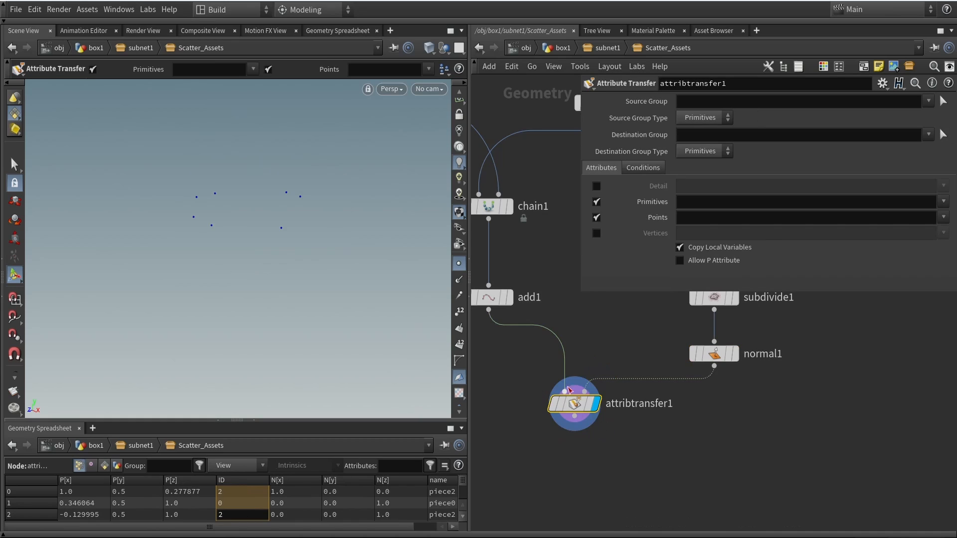
Show point normals in the viewport and compare the output of add1 with that of attribtransfer1.
key("Escape")
left_click_drag(363, 255, 321, 312)
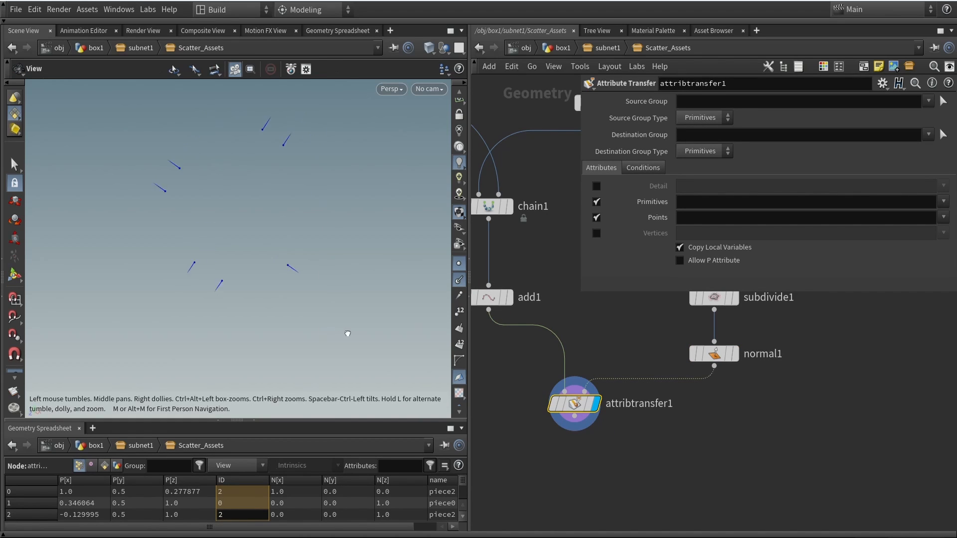
key("Return")
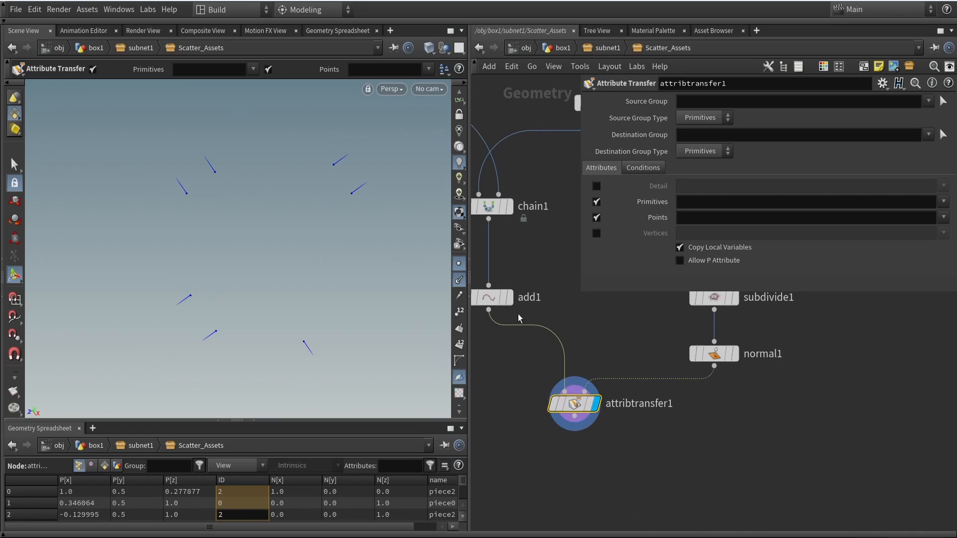
left_click(509, 297)
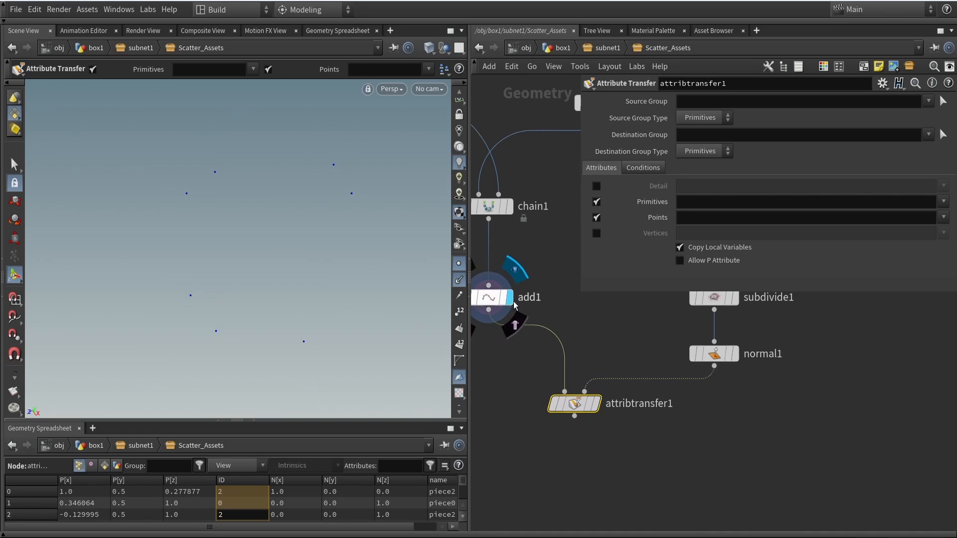
left_click(595, 403)
Wire attribtransfer1 into output0, display output0, and go back up to the subnet1 network.
key("h")
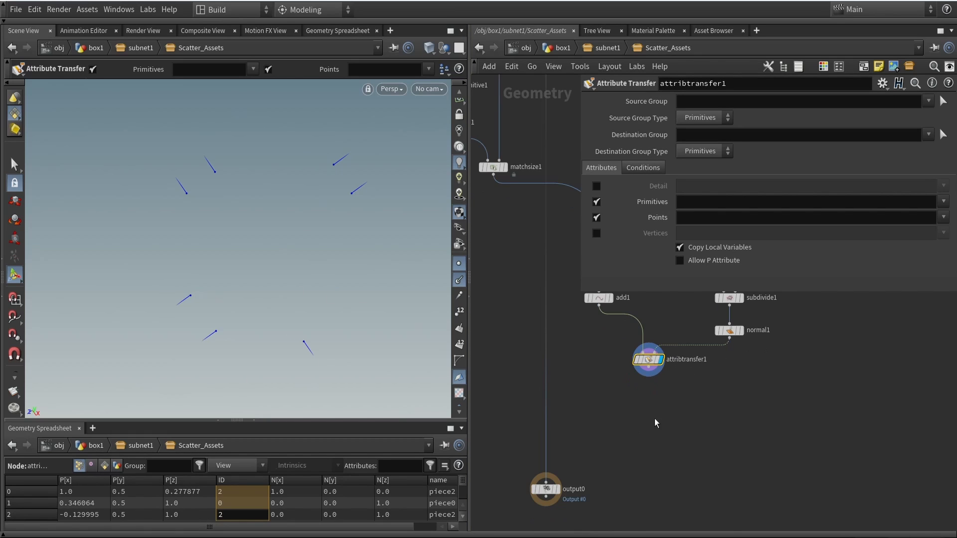
left_click_drag(644, 394, 562, 490)
mouse_move(557, 495)
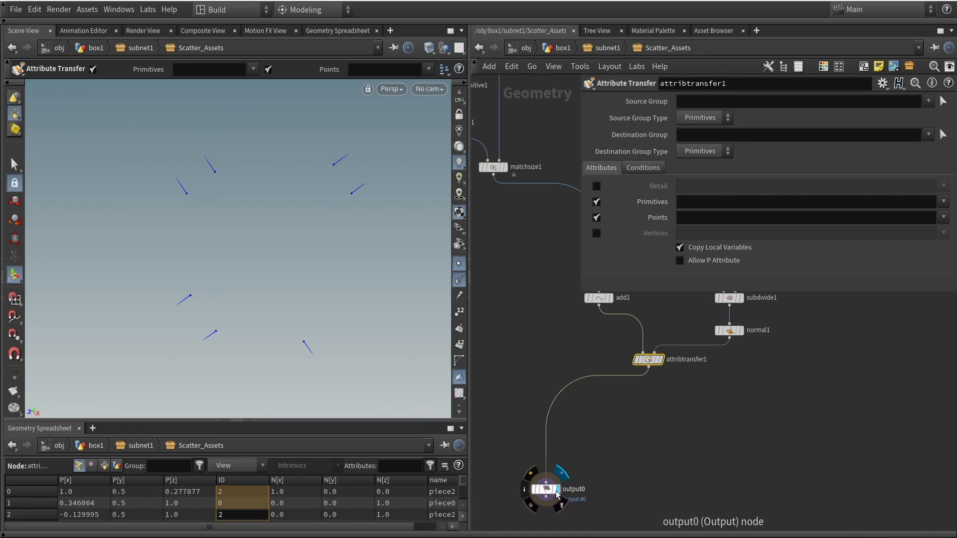
key("u")
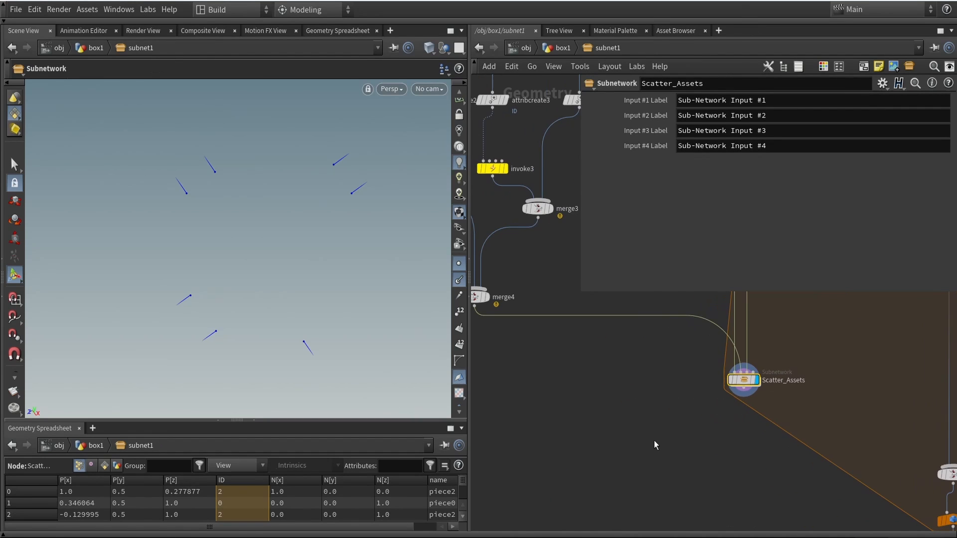
Place a Copy to Points node, wire merge4 as its source and Scatter_Assets as its target points, and display it.
key("Tab")
type("copy to")
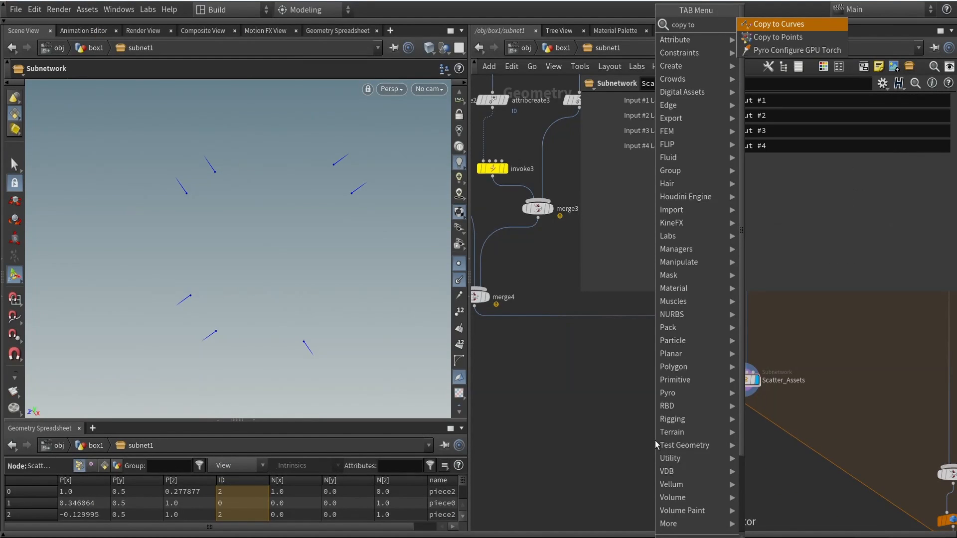
left_click(775, 37)
left_click(643, 438)
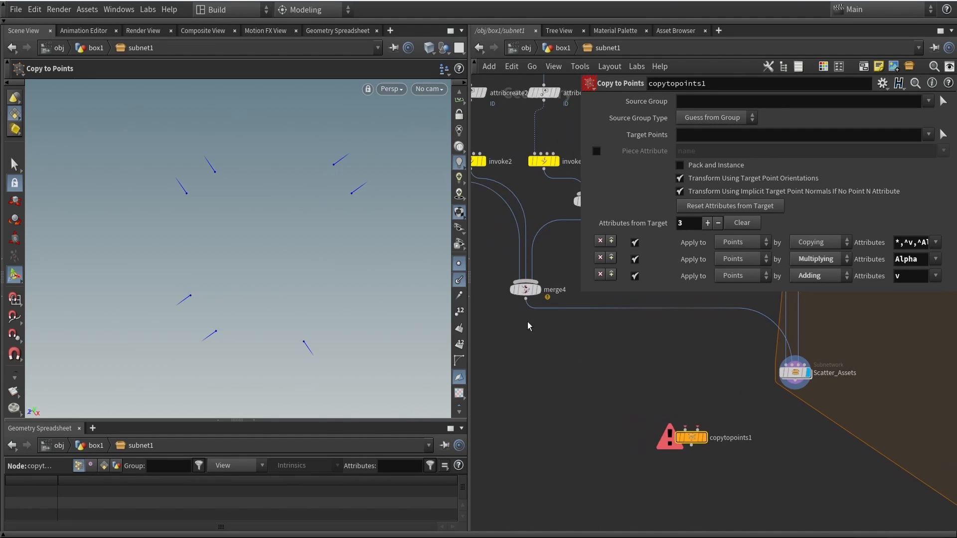
left_click_drag(525, 300, 686, 429)
left_click_drag(795, 382, 698, 430)
left_click(704, 437)
left_click_drag(277, 280, 336, 241)
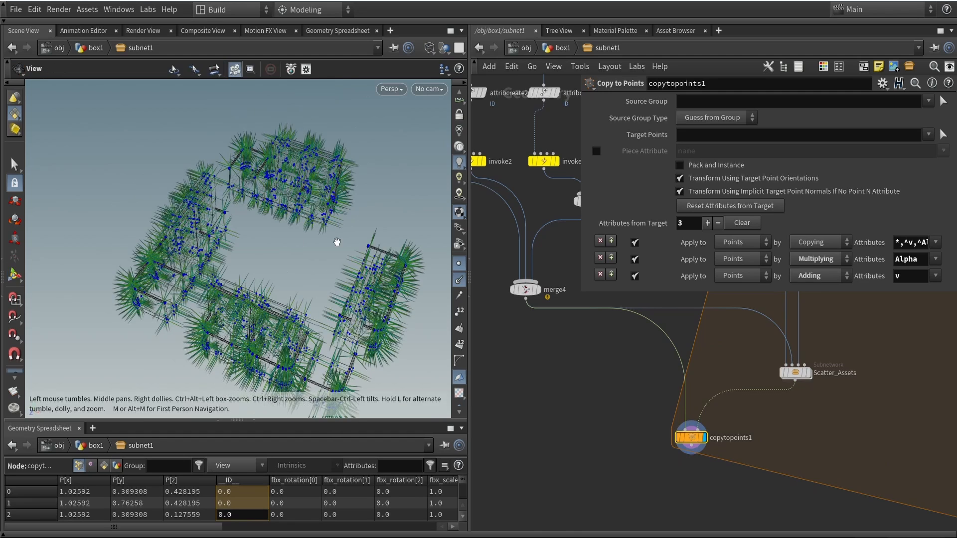
Hide the point normals and point markers, and inspect the copied assets in shaded view.
left_click(460, 280)
mouse_move(409, 310)
left_mouse_down("alt")
mouse_move(421, 284)
mouse_move(351, 271)
left_mouse_up("alt")
left_click(460, 265)
key("shift+w")
middle_click_drag(287, 286, 172, 169, "alt")
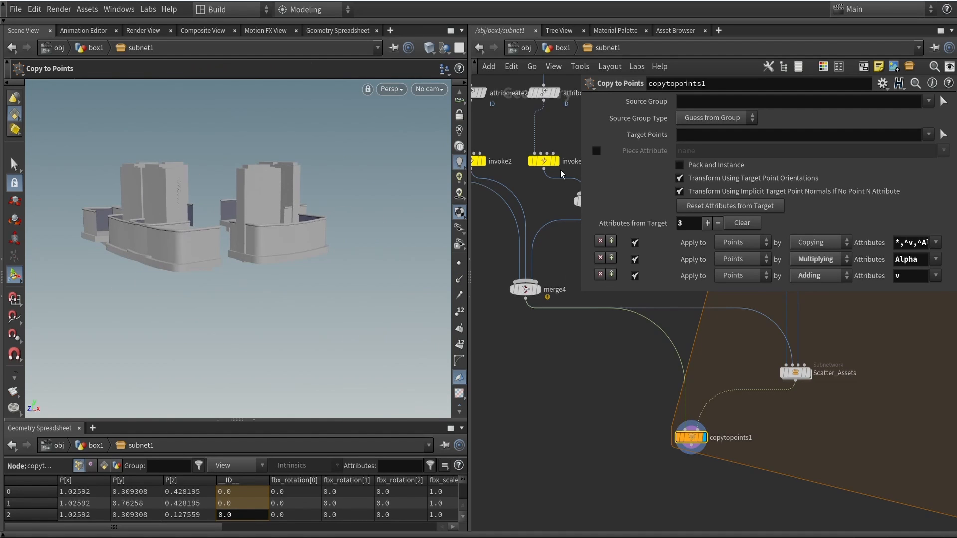
Enable copytopoints1's Piece Attribute, set it to ID, and inspect the placed assets.
left_click(597, 151)
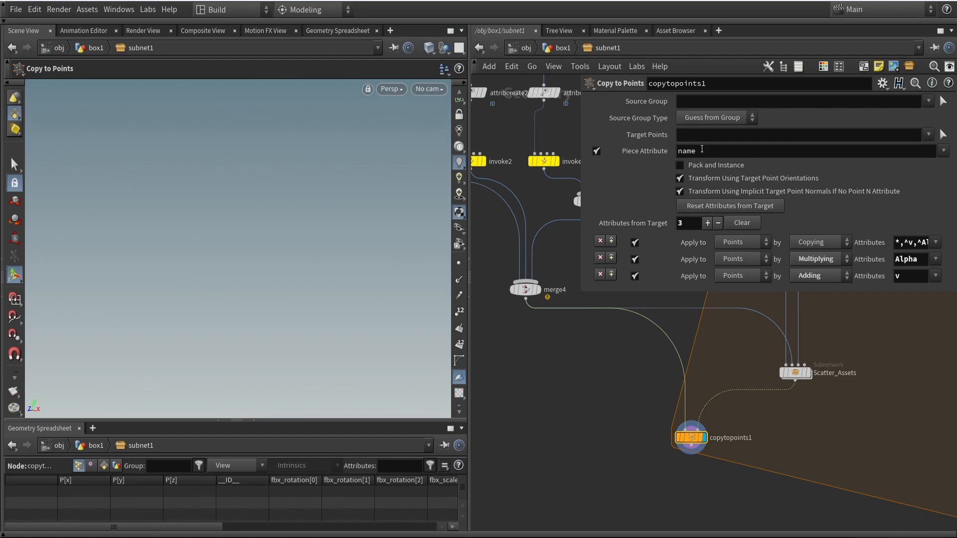
left_click_drag(700, 151, 658, 154)
type("ID")
key("Return")
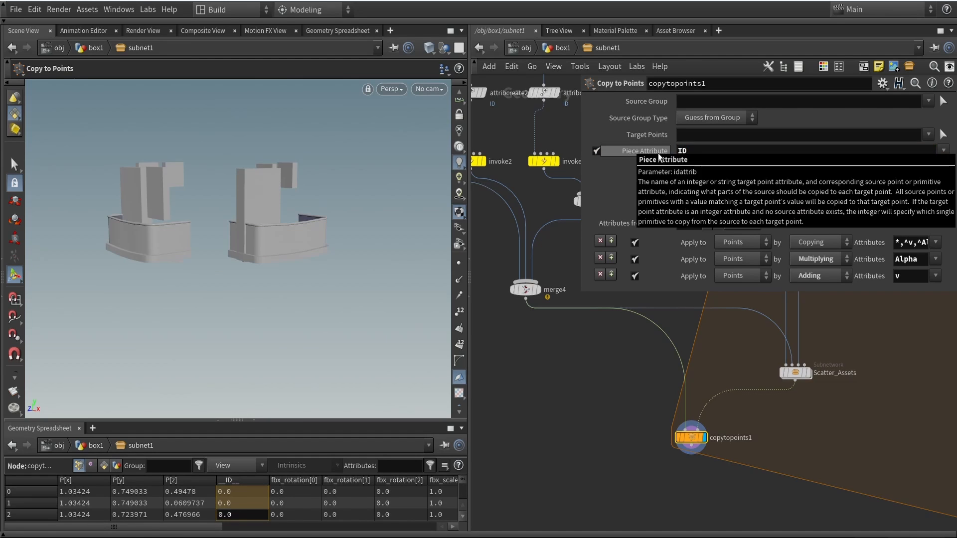
left_click_drag(314, 195, 271, 220, "alt")
Place a Split node below copytopoints1, wire copytopoints1 into it, and display it.
middle_click_drag(698, 502, 632, 415)
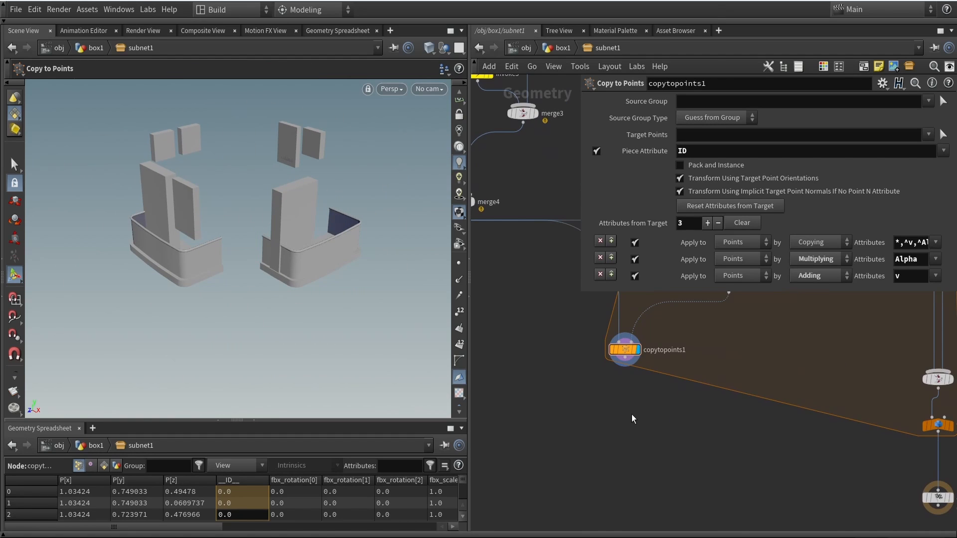
key("Tab")
type("split")
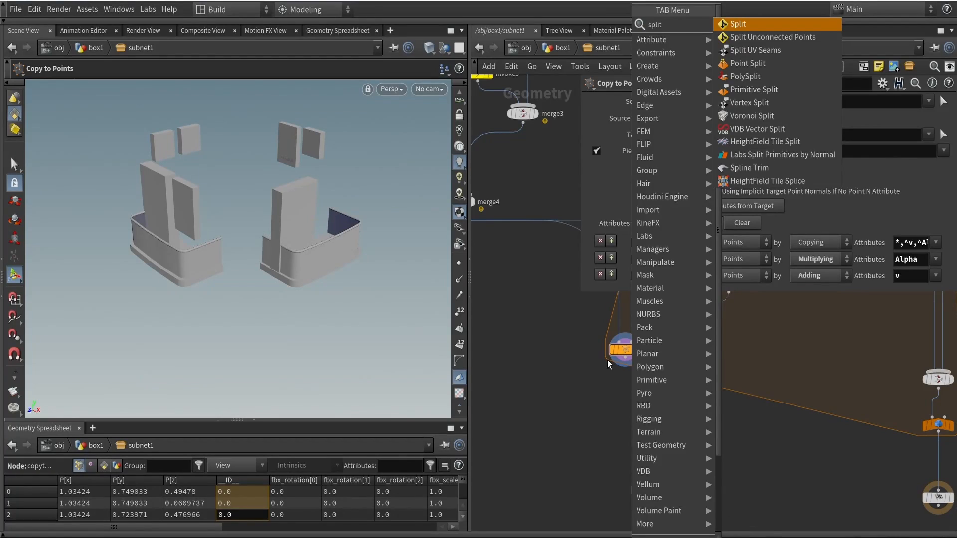
left_click(743, 24)
left_click(643, 410)
scroll(630, 370, "up", 3)
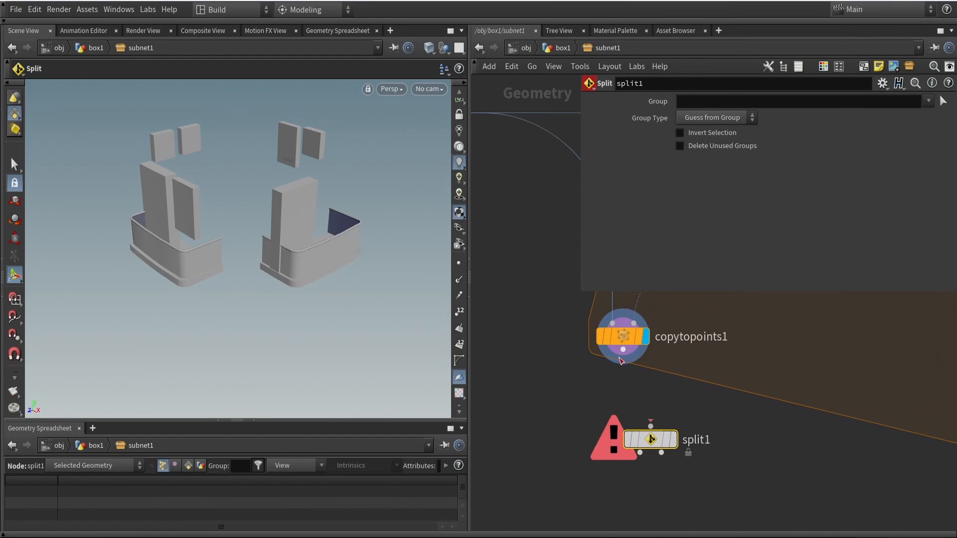
left_click_drag(623, 350, 626, 409)
left_click(674, 437)
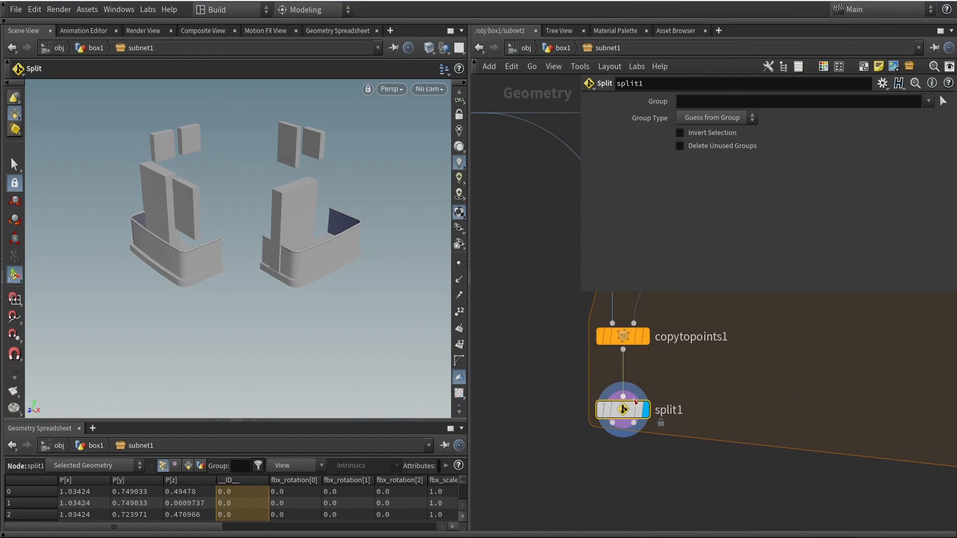
Set split1's Group to Bounds, enable Invert Selection, and shrink the parameter pane.
left_click(927, 101)
left_click(911, 118)
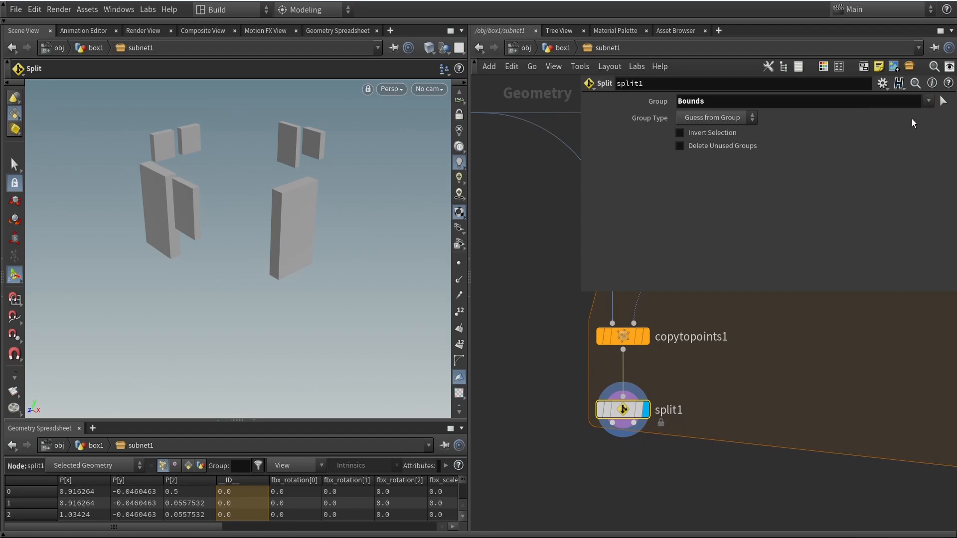
left_click(723, 133)
left_click_drag(289, 202, 322, 188, "alt")
key("Return")
left_click(691, 136)
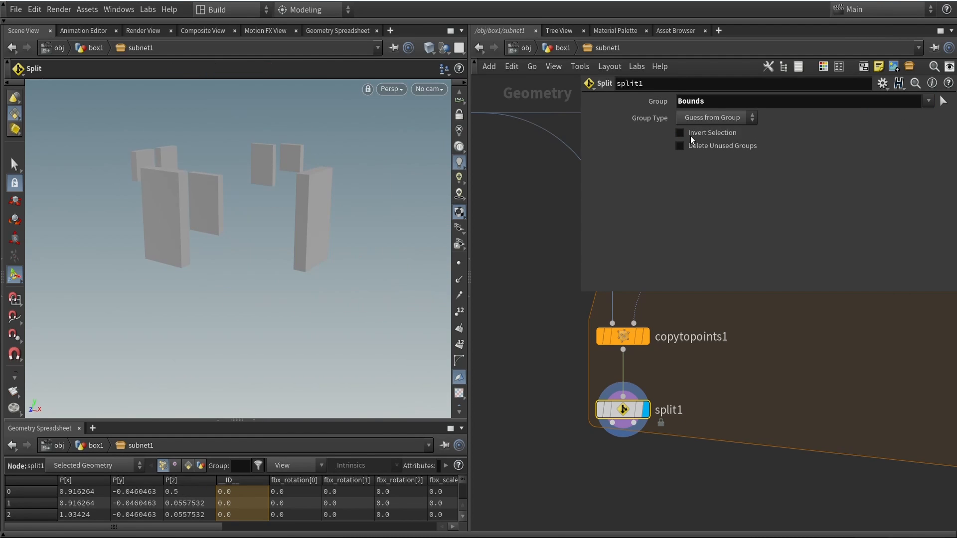
left_click(690, 136)
left_click_drag(579, 290, 670, 206)
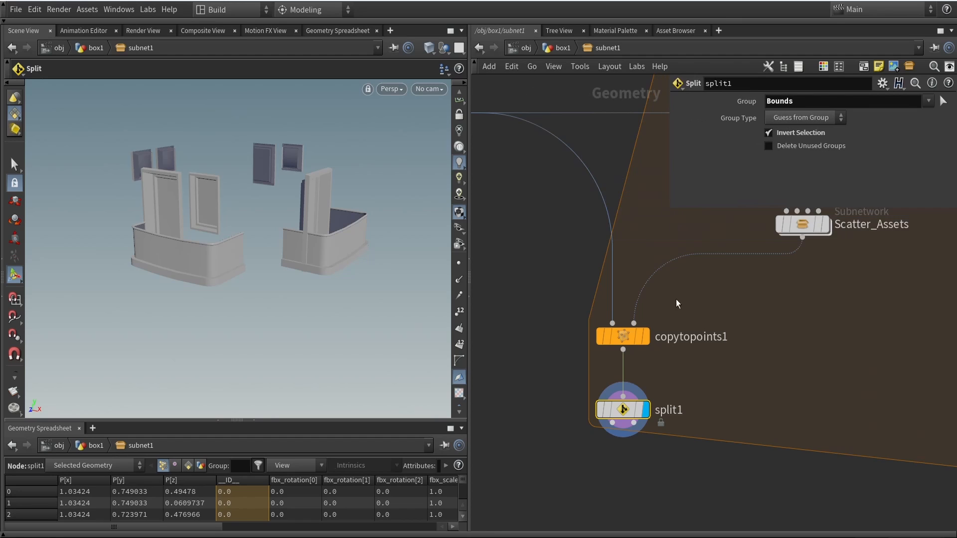
Place a Boolean node below and beside split1.
key("h")
left_click(639, 388)
key("Tab")
type("blast")
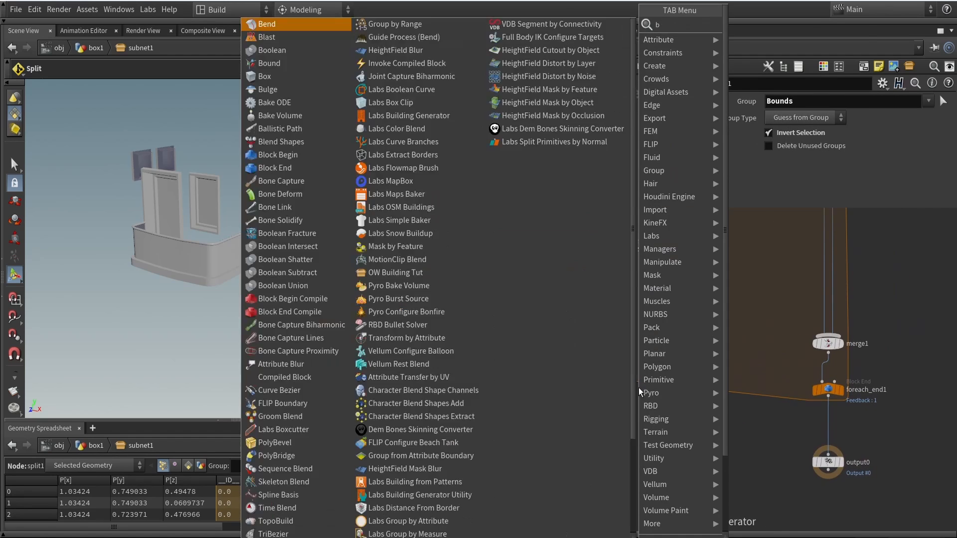
key("Return")
left_click(639, 388)
scroll(546, 371, "up", 3)
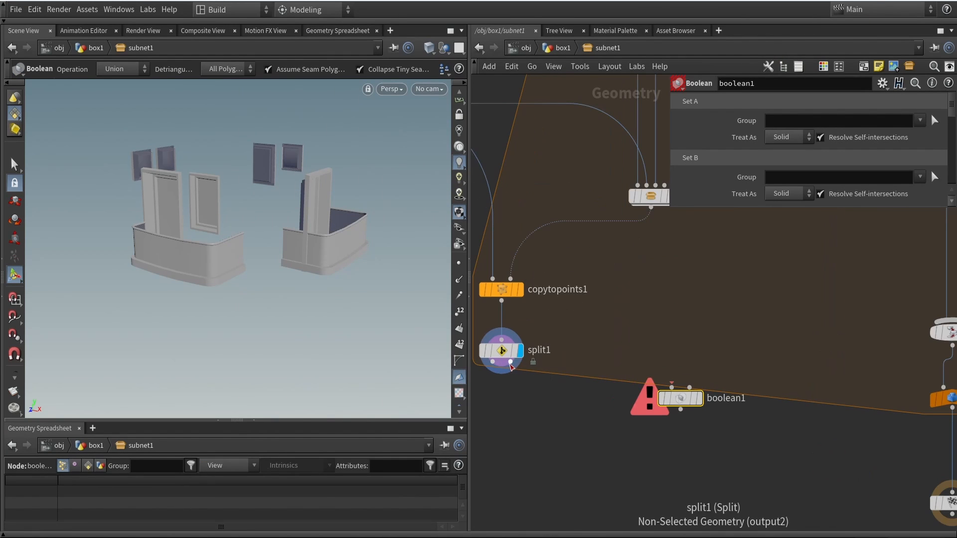
left_click_drag(511, 361, 671, 387)
left_click_drag(680, 398, 720, 445)
key("Delete")
Wire the upstream box geometry into boolean1's first input and split1's second output into its second input.
middle_click_drag(691, 350, 677, 428)
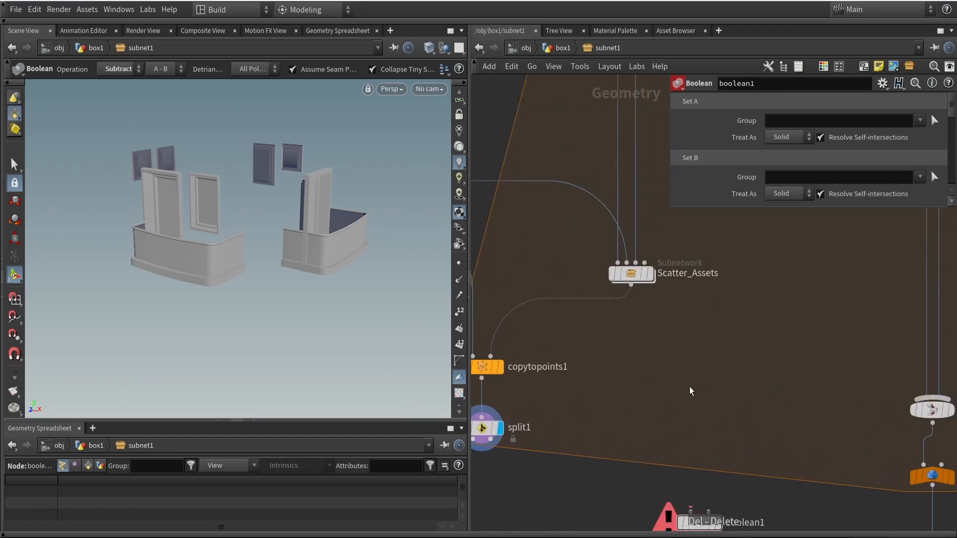
scroll(689, 390, "down", 4)
middle_click_drag(757, 299, 753, 406)
left_click(745, 257)
middle_click_drag(718, 450, 731, 301)
scroll(698, 391, "up", 3)
left_click(695, 397)
left_click(529, 342)
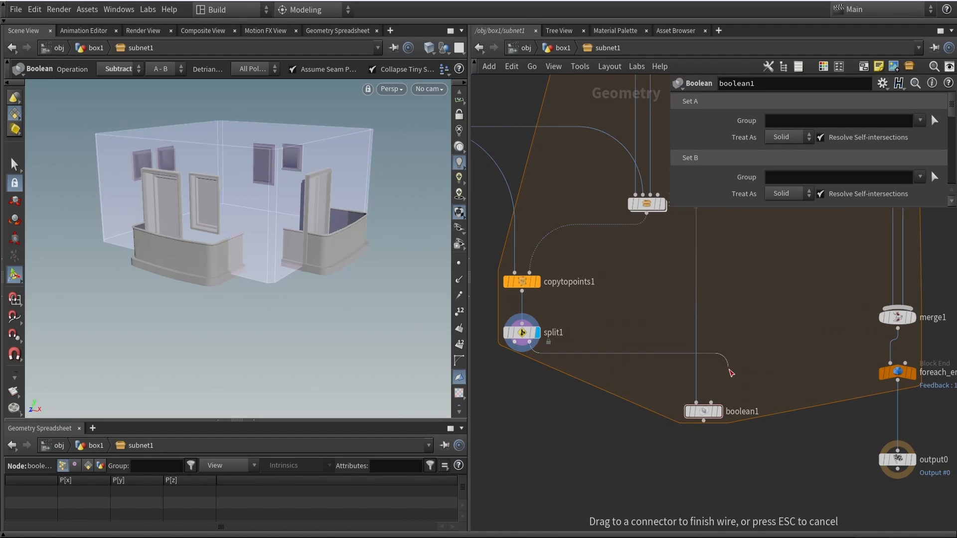
left_click(710, 402)
Display boolean1, inspect the openings cut in the walls, and set Set A's Treat As to Surface.
left_click_drag(314, 278, 278, 264, "alt")
left_click_drag(264, 220, 287, 205, "alt")
key("Return")
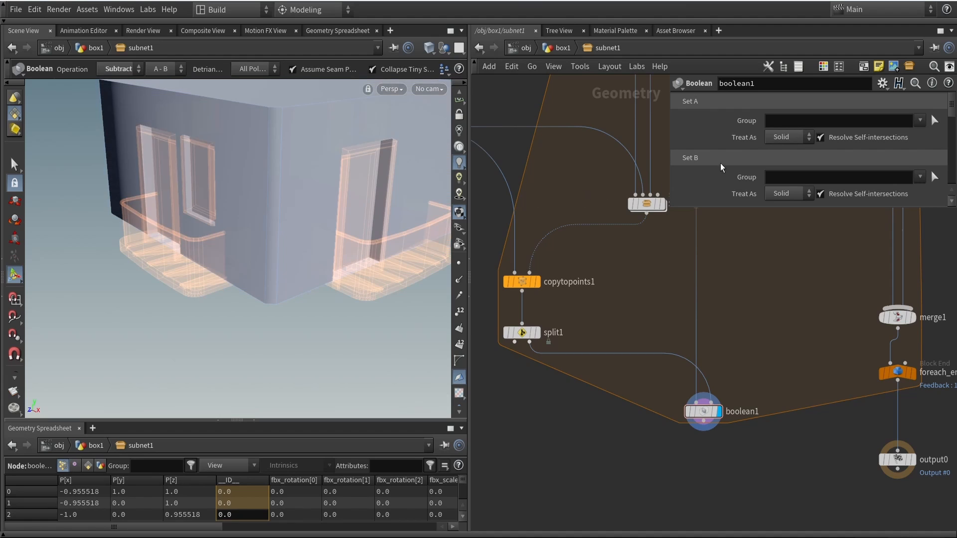
left_click_drag(341, 187, 409, 150, "alt")
left_click(787, 137)
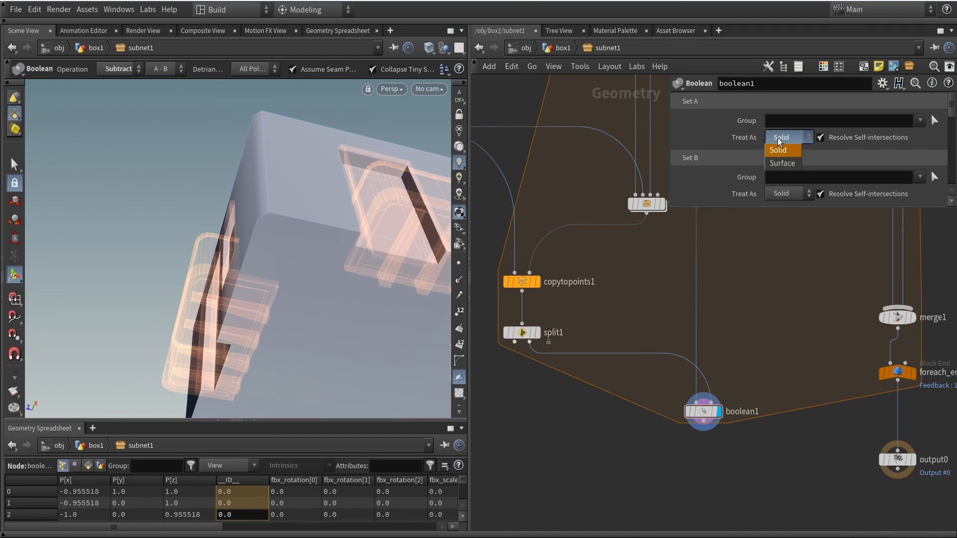
left_click(783, 149)
key("Escape")
left_click_drag(291, 235, 346, 250)
key("Return")
Place a Merge node, wire split1's first output and boolean1 into it, and display the merged result.
middle_click_drag(644, 454, 599, 387)
key("Tab")
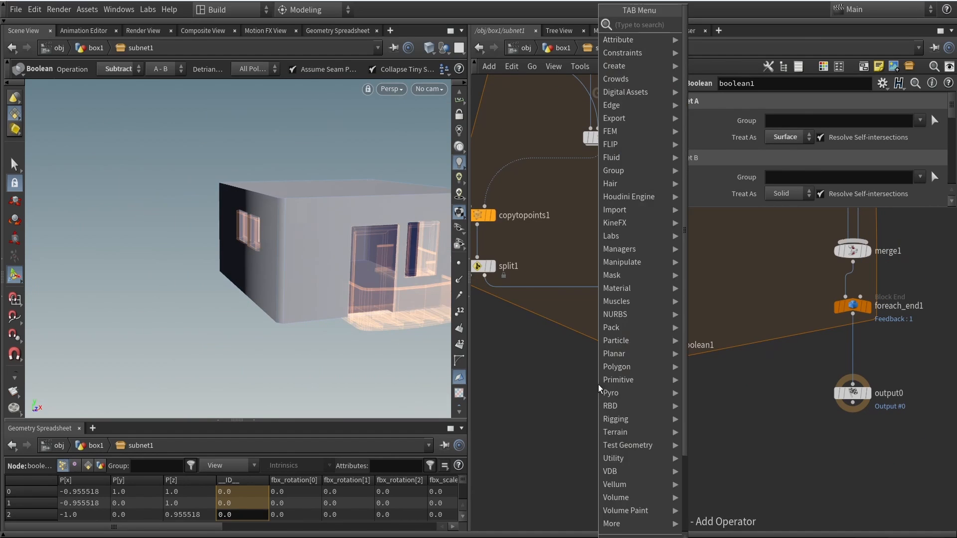
type("merge")
key("Return")
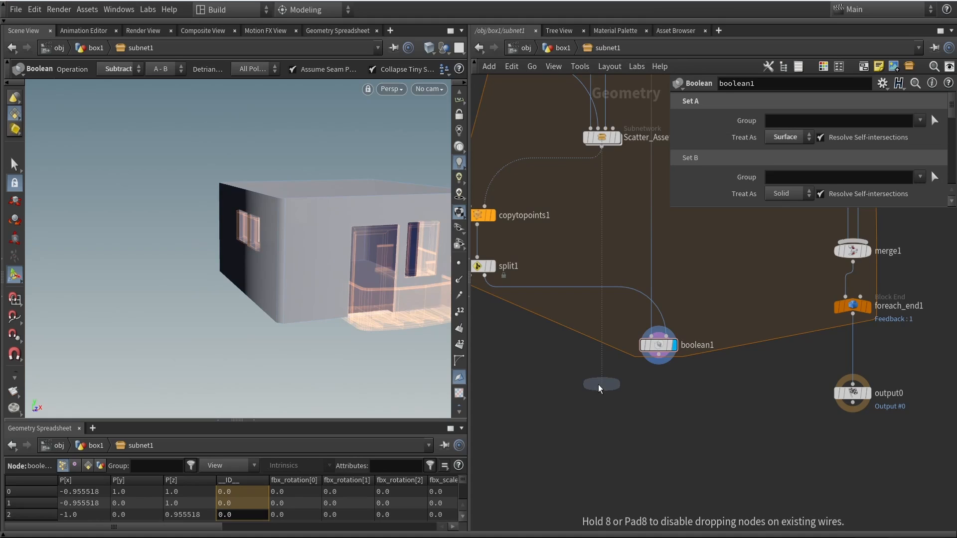
middle_click_drag(513, 412, 596, 356)
left_click(658, 406)
left_click_drag(553, 222, 658, 397)
left_click_drag(742, 299, 657, 398)
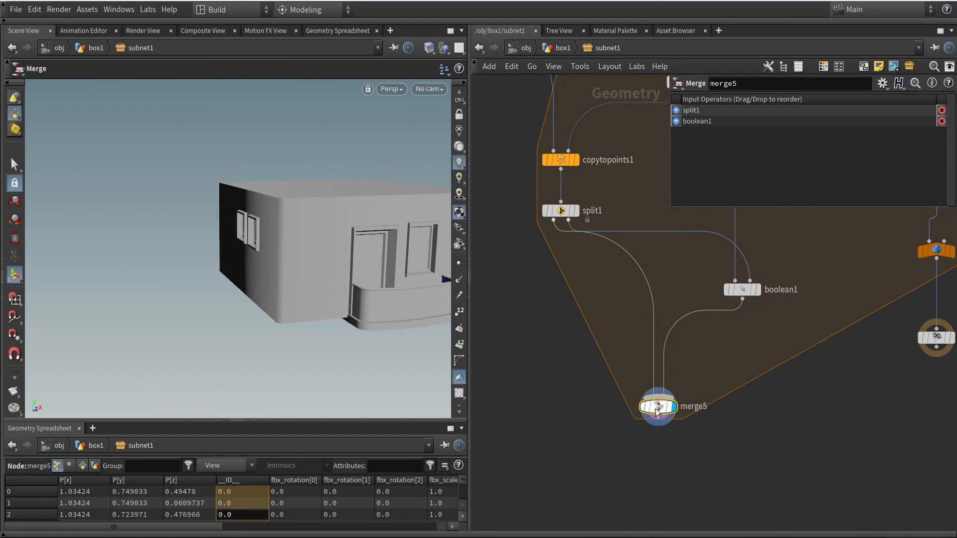
left_click_drag(349, 279, 289, 309)
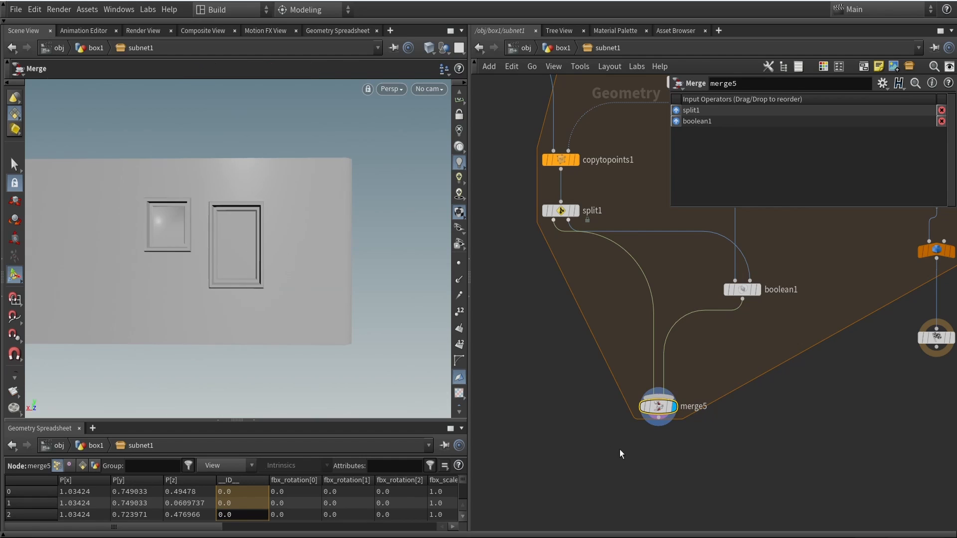
key("Tab")
type("fuse")
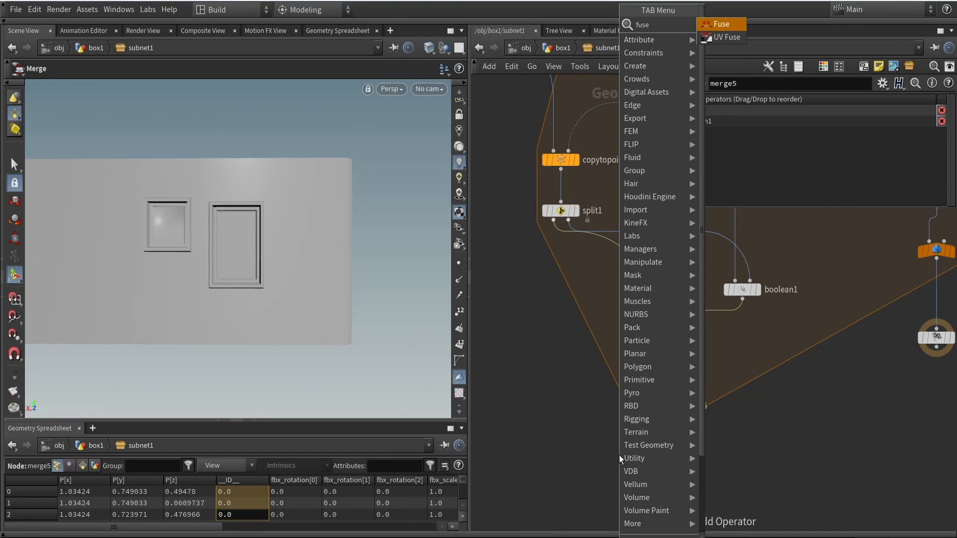
left_click(559, 274)
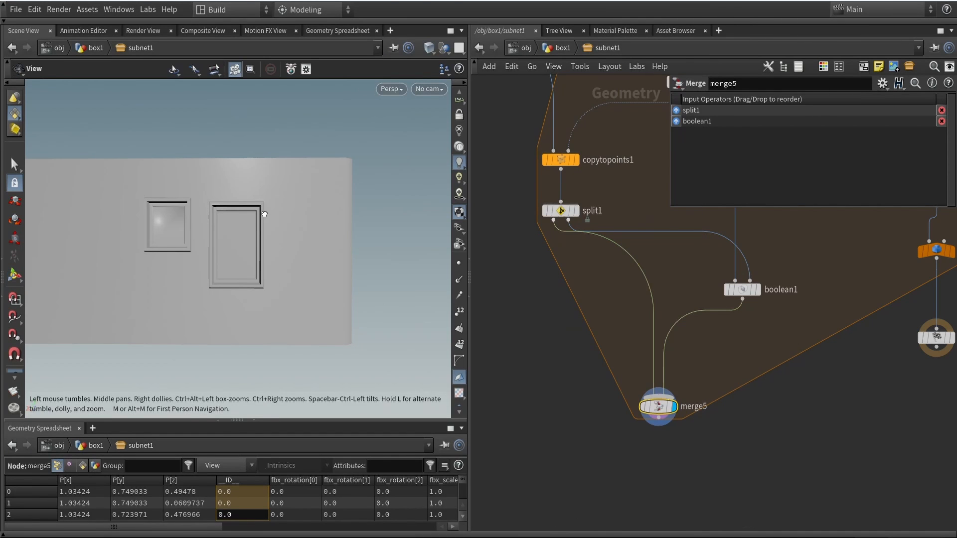
Move merge1, foreach_end1 and output0 down, reroute merge1's box input to merge5, and go back up to the box1 network.
left_click_drag(264, 214, 267, 254)
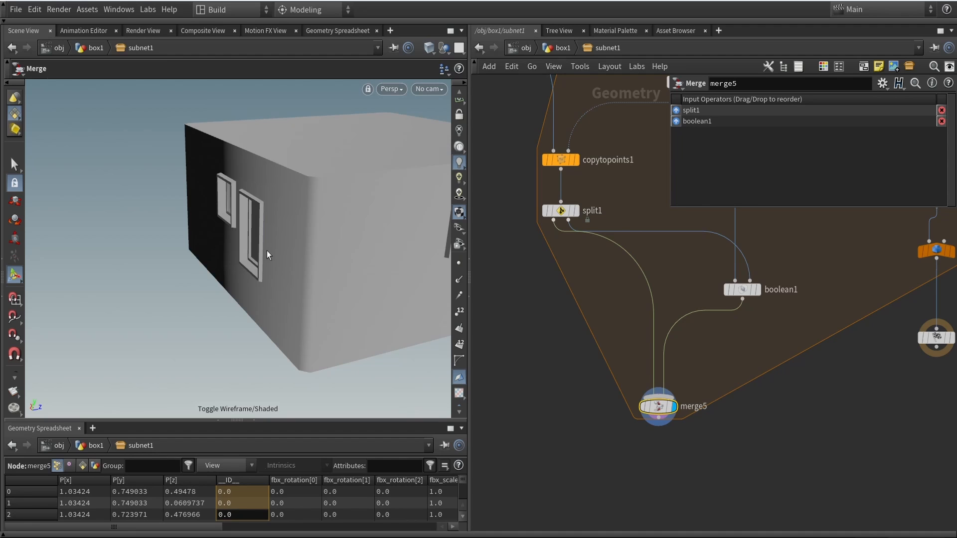
key("space")
left_click_drag(148, 180, 287, 213)
scroll(344, 199, "down", 4)
scroll(550, 293, "down", 3)
left_click_drag(804, 226, 826, 478)
left_click_drag(822, 426, 746, 421)
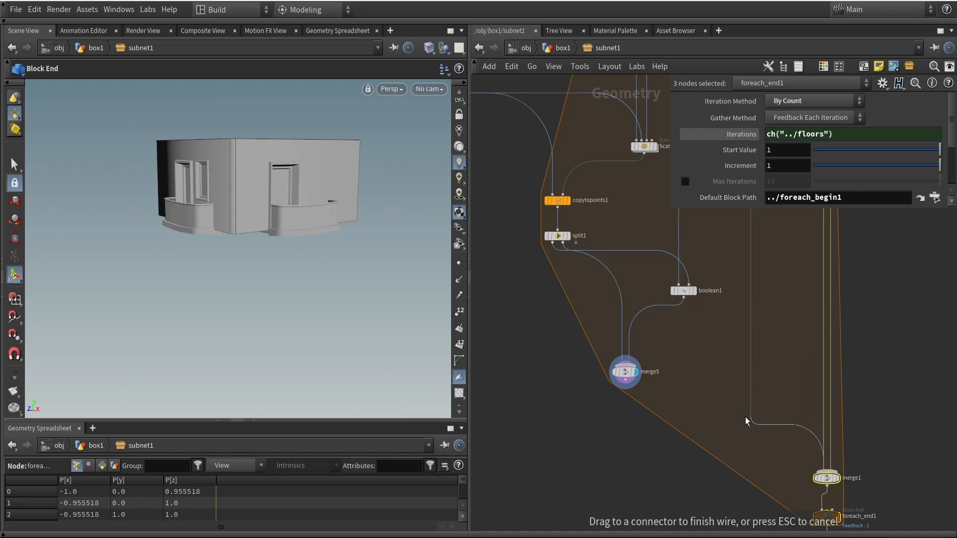
left_click_drag(636, 408, 625, 394)
key("u")
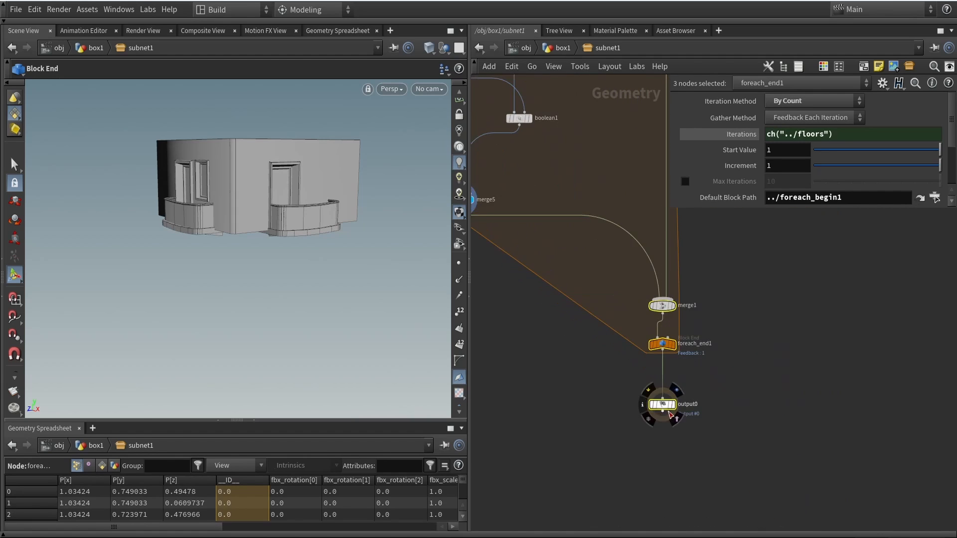
Increase subnet1's Floors to 4 and inspect the stacked building from several angles.
middle_click_drag(257, 217, 263, 285, "alt")
scroll(262, 284, "down", 3)
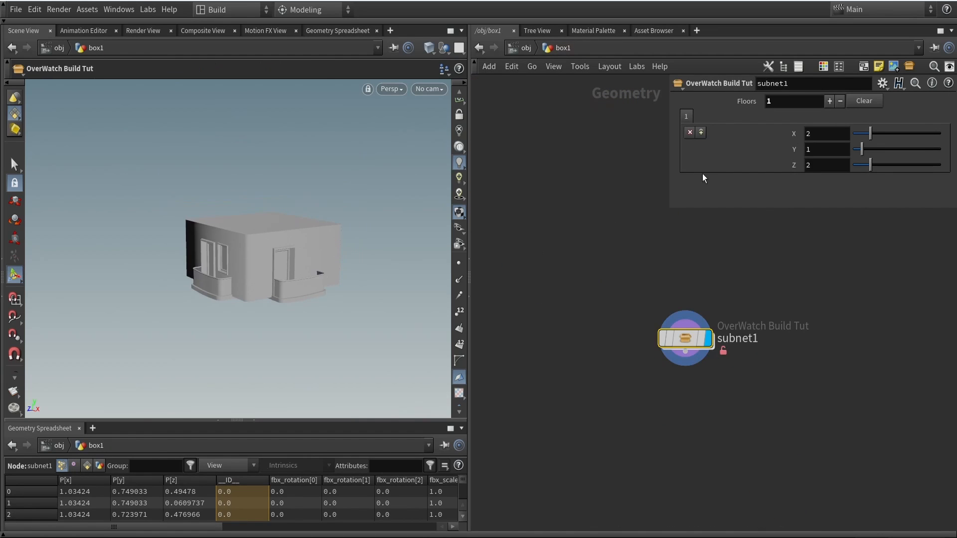
left_click(830, 103)
left_click(829, 103)
left_click(829, 102)
left_click_drag(347, 195, 249, 194, "alt")
middle_click_drag(249, 194, 201, 251, "alt")
left_click_drag(201, 250, 262, 274, "alt")
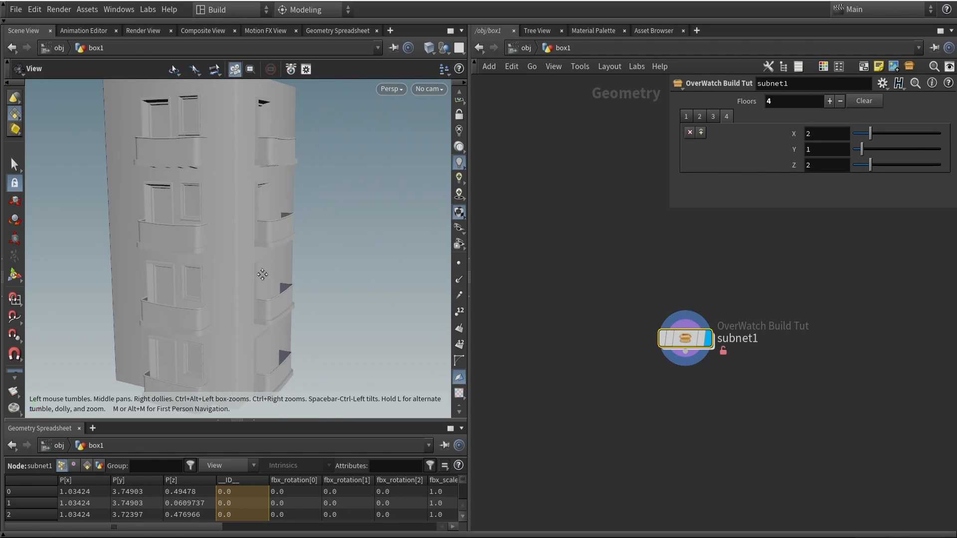
middle_click_drag(263, 273, 314, 235, "alt")
left_click_drag(314, 235, 314, 275, "alt")
Open subnet1 and its Scatter_Assets subnetwork, and select the chain1 node.
left_click(640, 417)
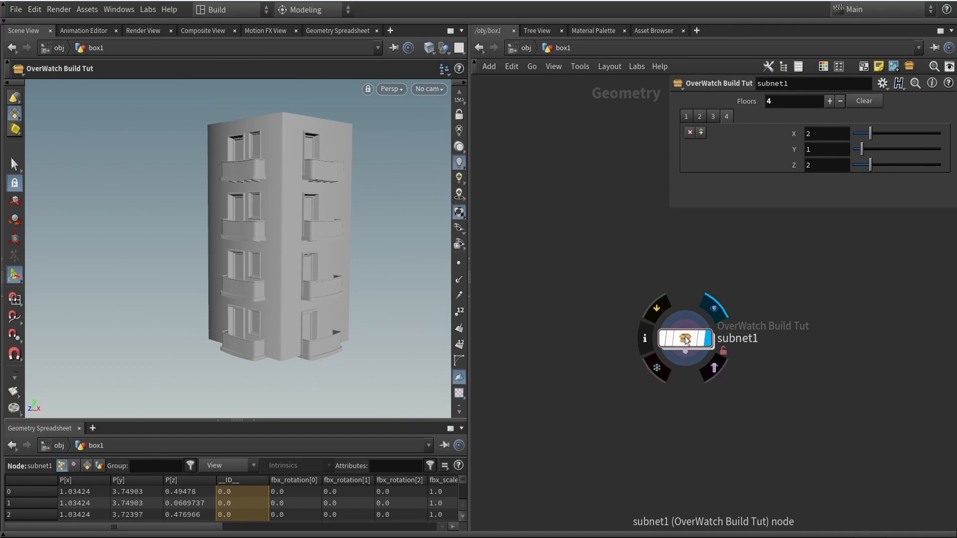
double_click(663, 339)
middle_click_drag(556, 310, 565, 453)
middle_click_drag(689, 287, 649, 340)
scroll(600, 333, "up", 3)
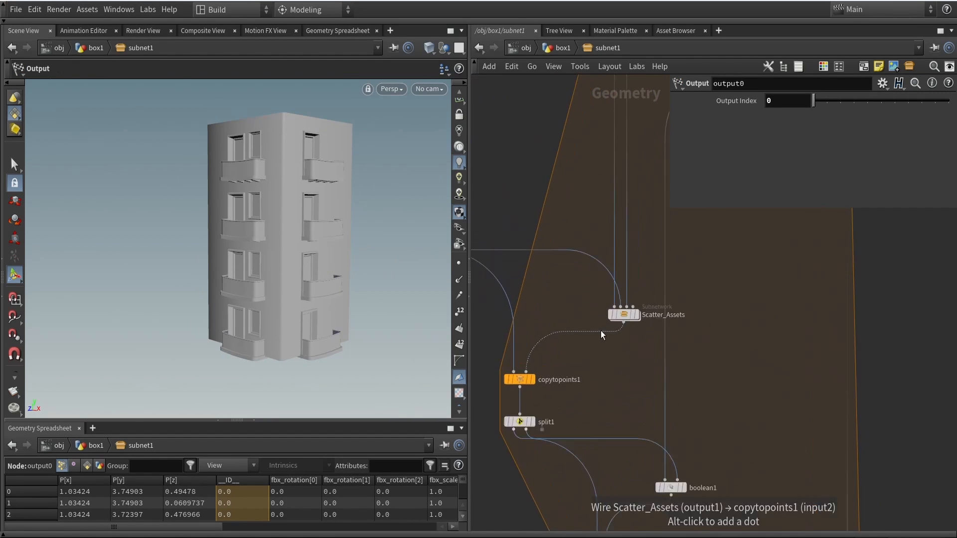
double_click(631, 310)
middle_click_drag(563, 324, 555, 396)
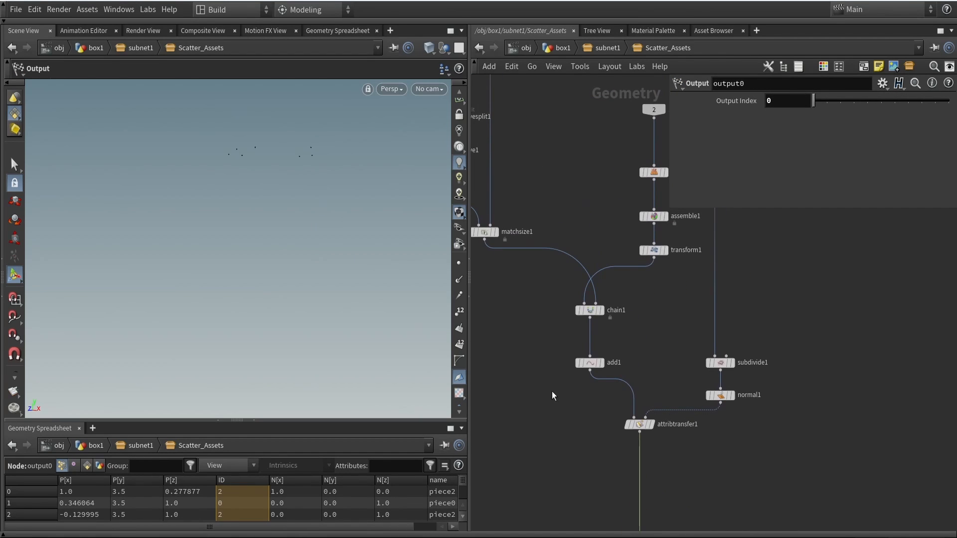
scroll(596, 310, "up", 2)
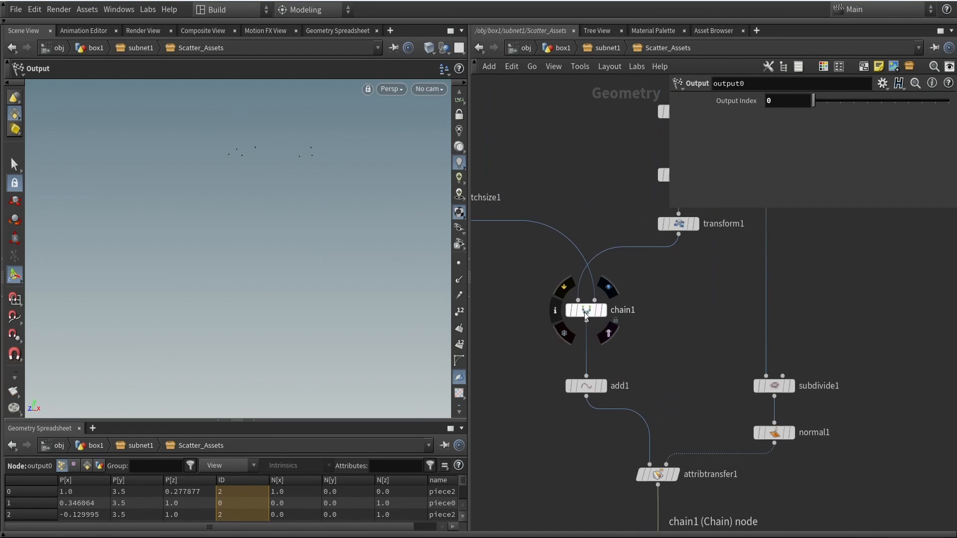
left_click_drag(524, 281, 631, 342)
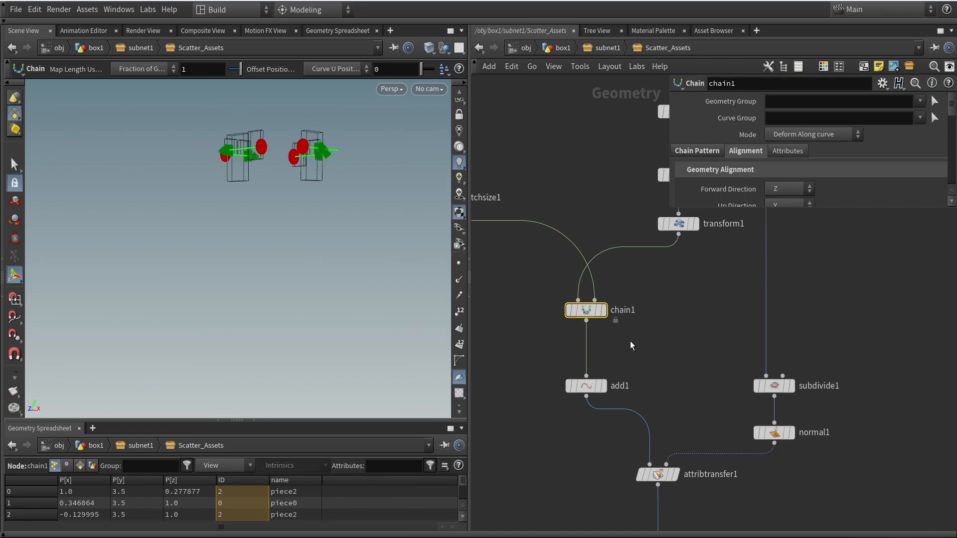
Go back up to the subnet1 network and examine the window and door placement around the whole building.
left_click(590, 50)
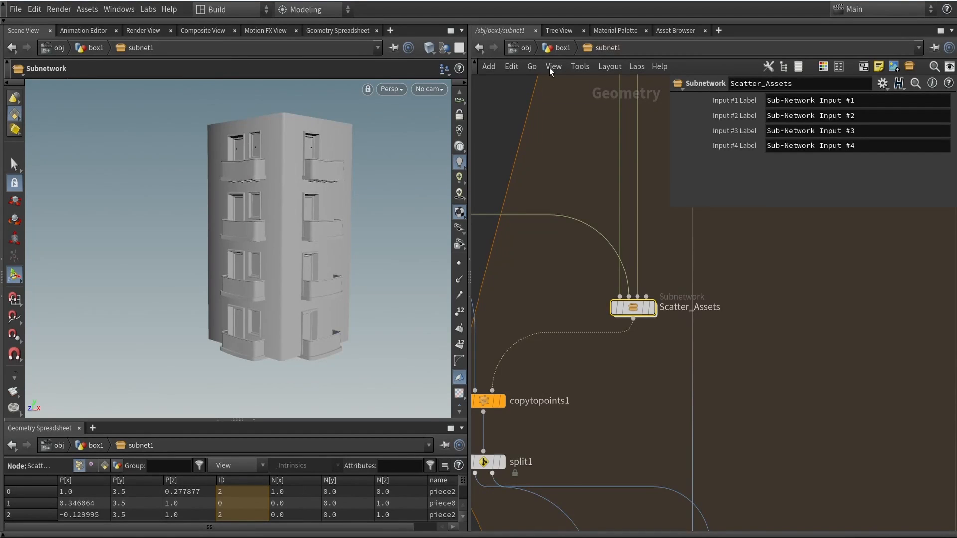
left_click_drag(236, 236, 374, 246, "alt")
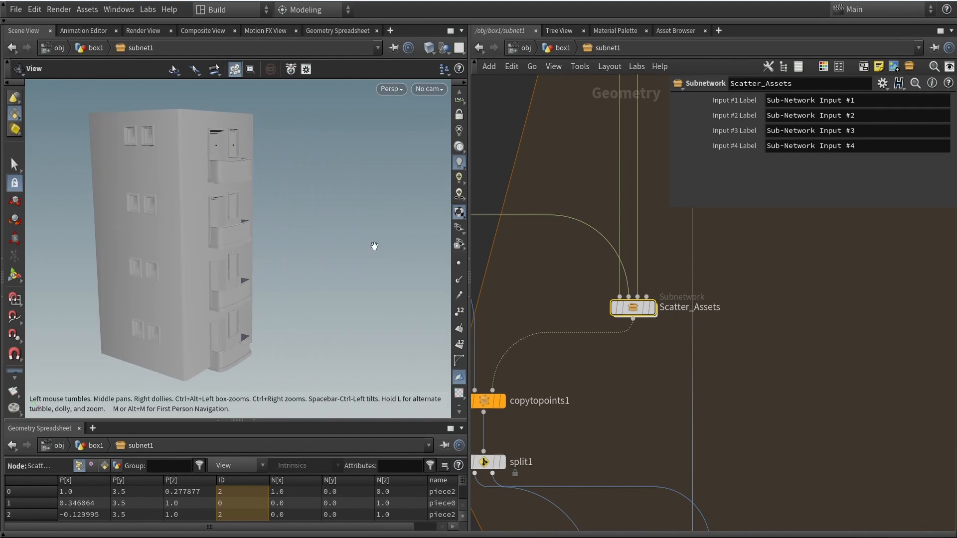
left_click_drag(200, 239, 289, 237, "alt")
left_click_drag(90, 239, 234, 217, "alt")
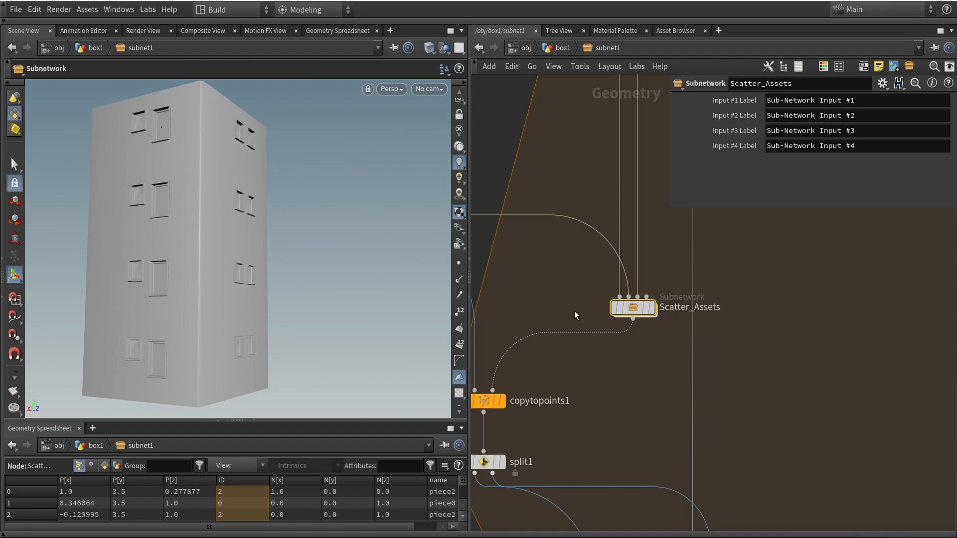
Open the Scatter_Assets subnetwork, enlarge the parameter area and show chain1's Chain Pattern settings down to the random seed.
double_click(633, 308)
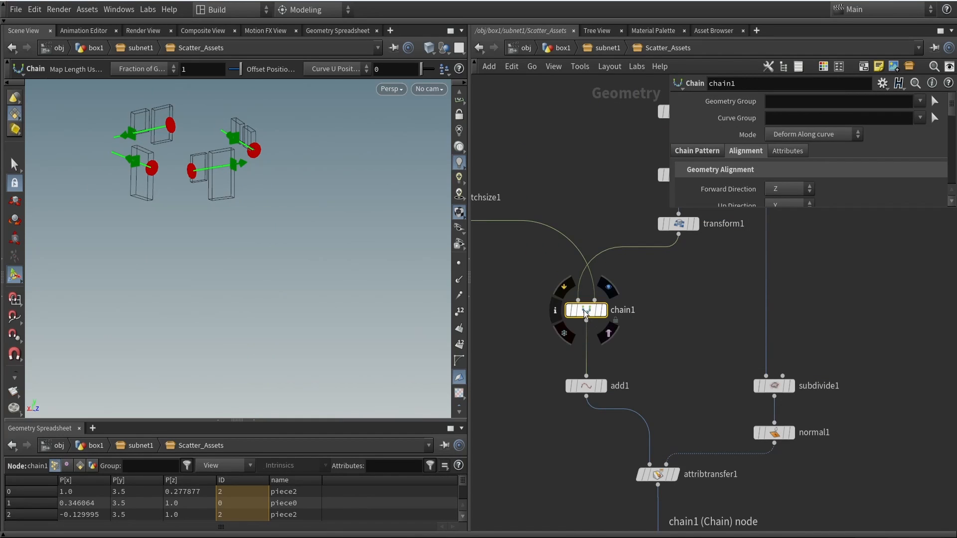
left_click_drag(671, 209, 657, 411)
left_click(679, 150)
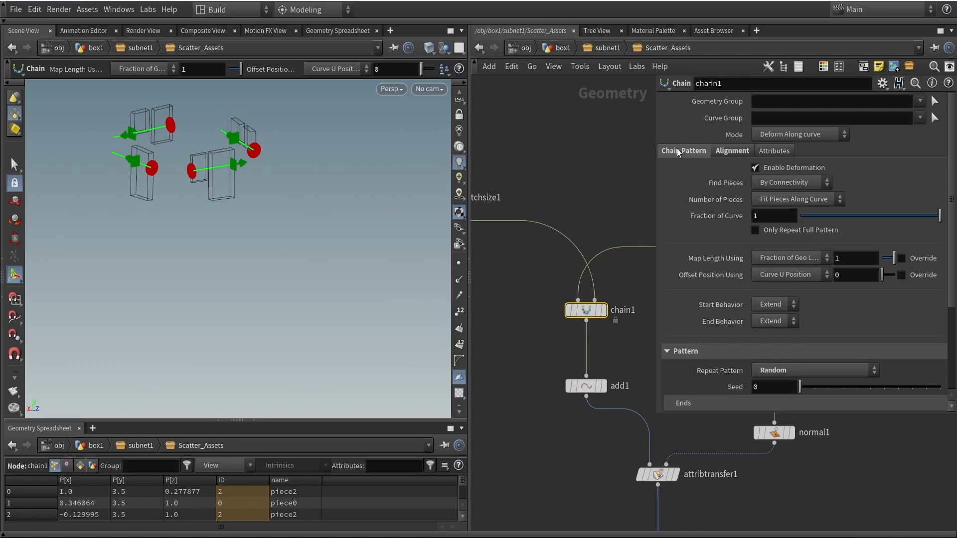
scroll(678, 169, "down", 3)
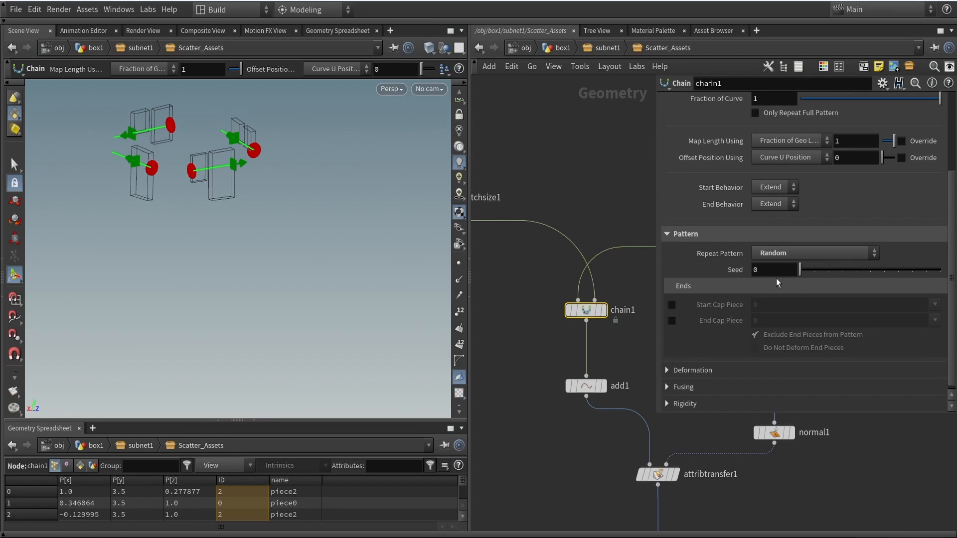
scroll(583, 213, "down", 5)
Locate the METADATA input in the Scatter_Assets network and add a spare input to chain1.
middle_click_drag(582, 174, 534, 336)
scroll(534, 336, "down", 1)
scroll(612, 245, "up", 3)
left_click_drag(606, 238, 552, 147)
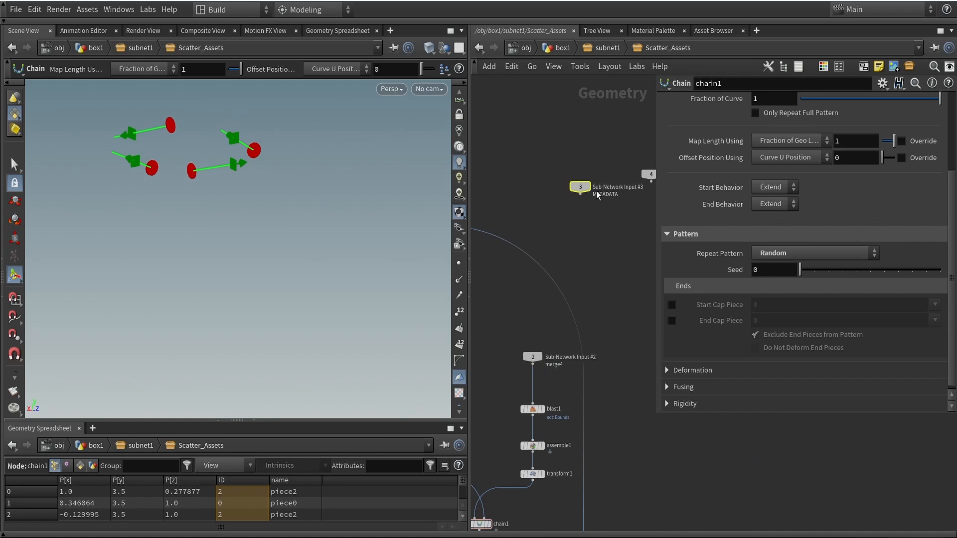
scroll(598, 195, "up", 2)
scroll(589, 183, "down", 5)
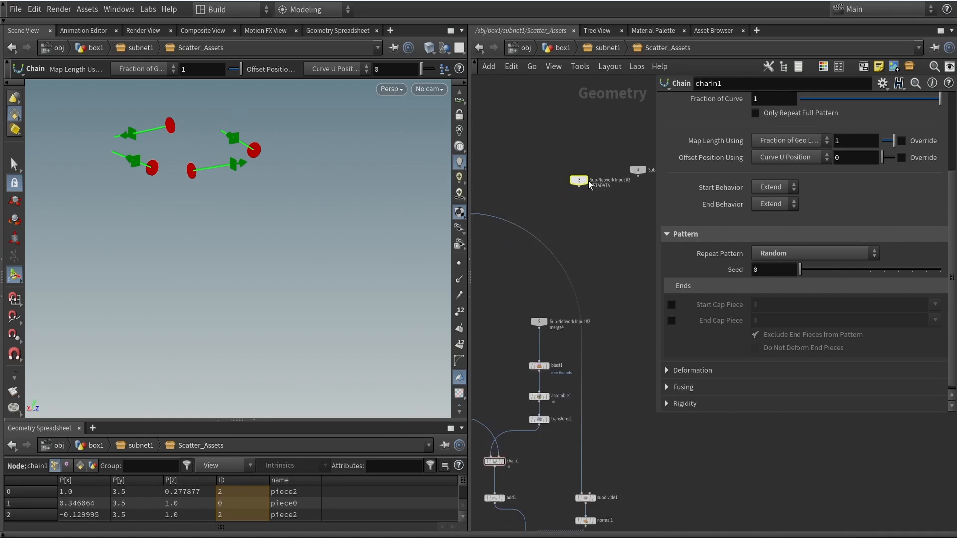
scroll(516, 367, "up", 4)
left_click_drag(495, 368, 581, 414)
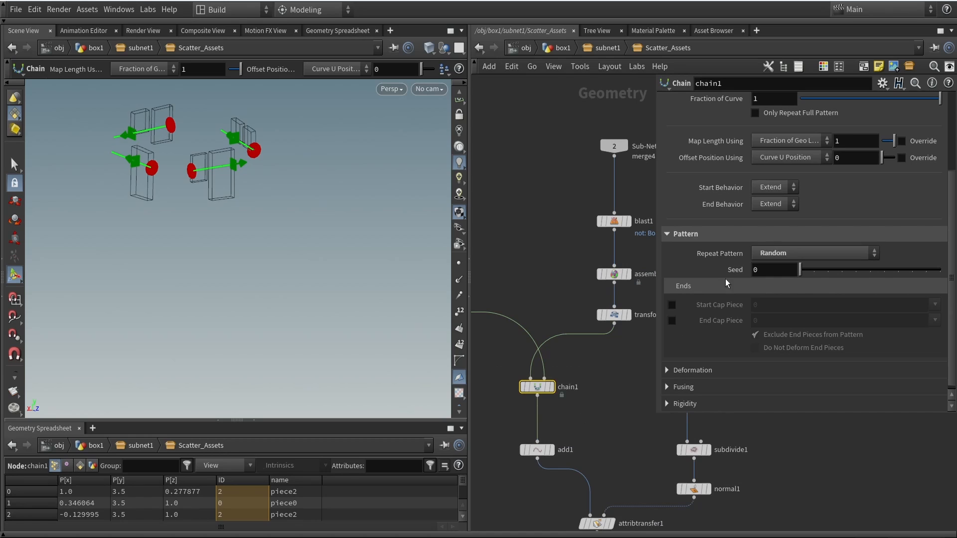
left_click(878, 84)
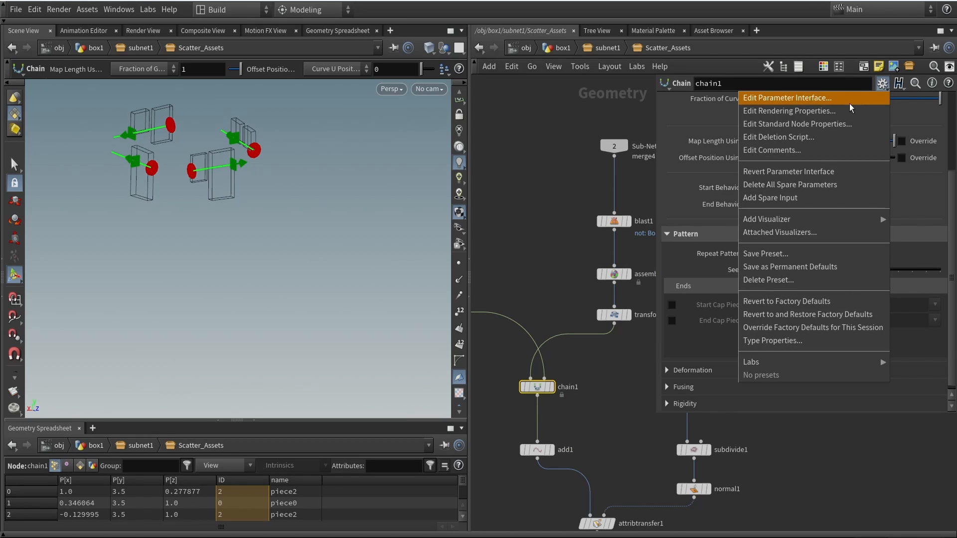
left_click(761, 197)
scroll(600, 172, "down", 3)
scroll(603, 215, "up", 3)
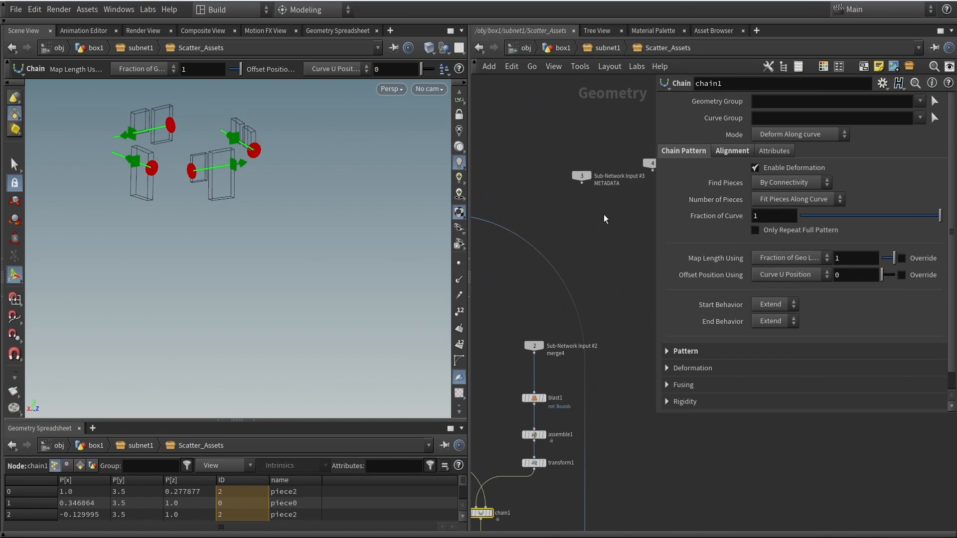
Add a Null node below the METADATA sub-network input and connect that input to it.
key("Tab")
type("nu")
key("Return")
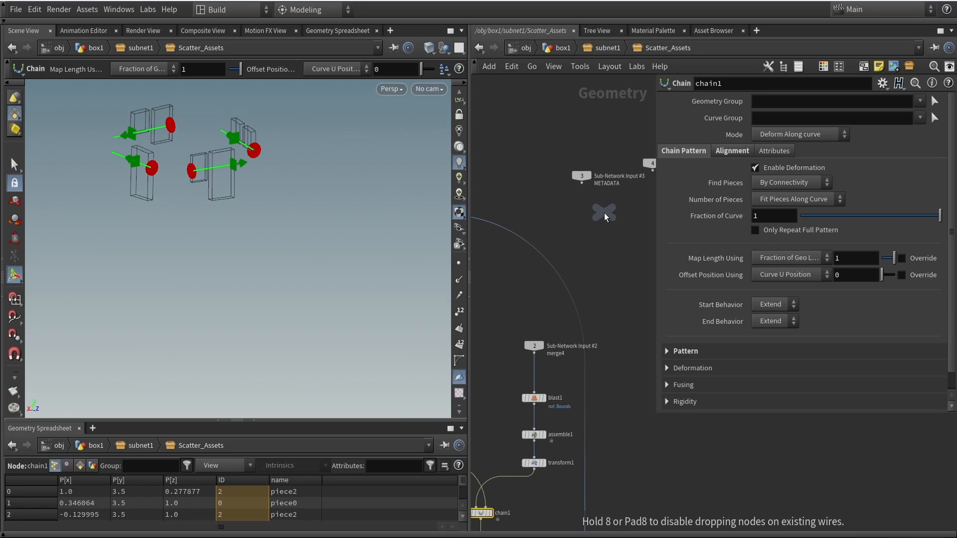
left_click(600, 215)
scroll(572, 176, "up", 2)
left_click_drag(573, 165, 581, 254)
scroll(581, 254, "down", 4)
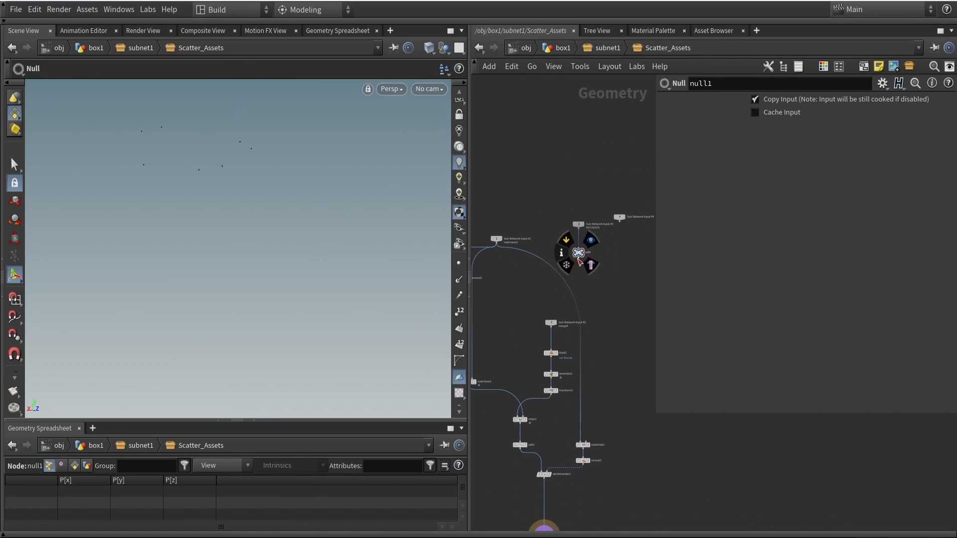
Reference the null1 node in chain1's Spare Input 0.
scroll(509, 446, "up", 2)
left_click(533, 399)
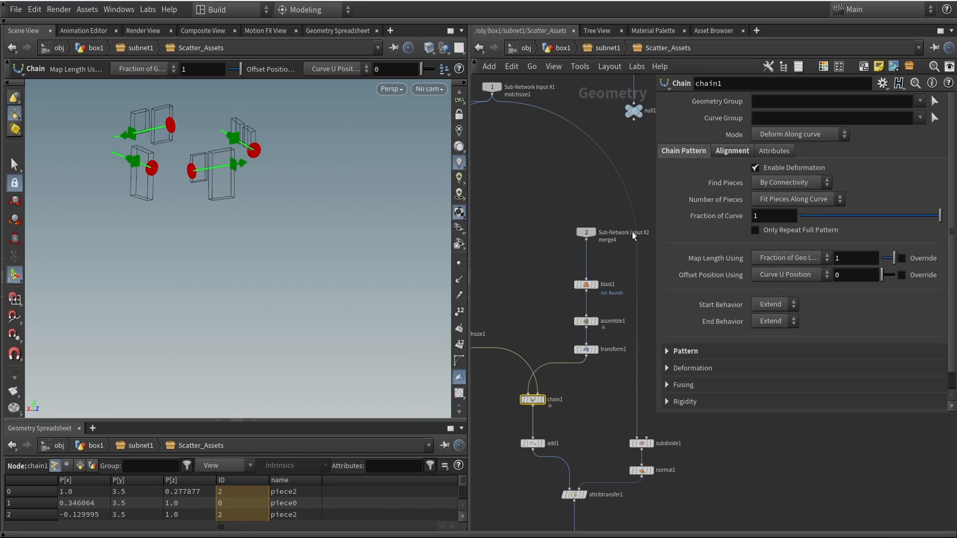
scroll(760, 300, "down", 2)
middle_click_drag(606, 136, 569, 178)
left_click_drag(595, 154, 710, 365)
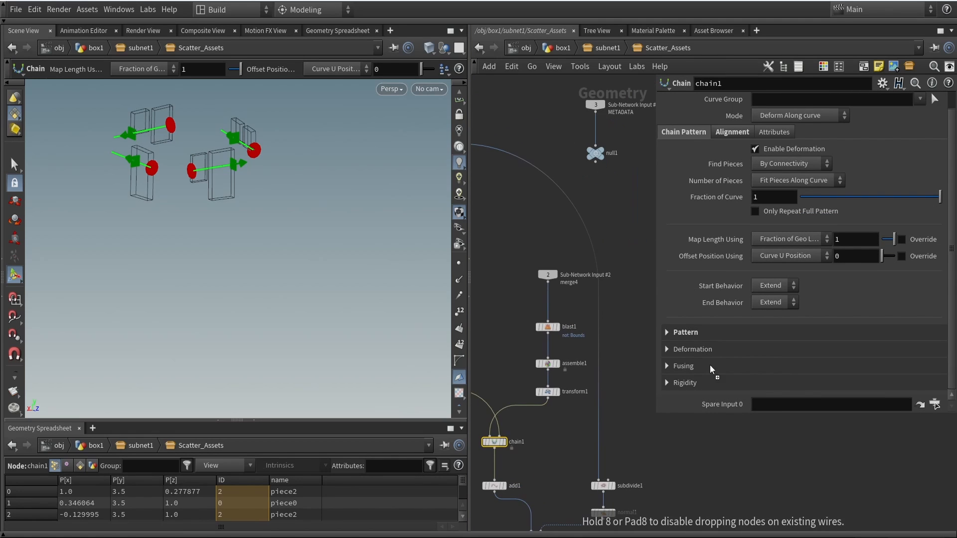
left_click_drag(779, 407, 779, 407)
scroll(562, 257, "down", 3)
middle_click_drag(562, 257, 591, 252)
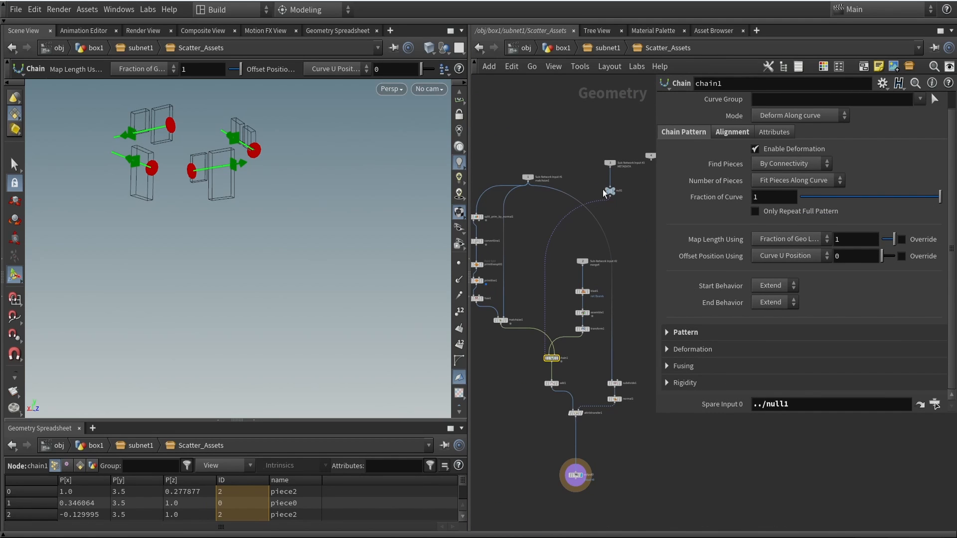
Set chain1's random pattern Seed to detail(-1,"iteration",0) and return to the subnet1 network to view the building.
scroll(545, 352, "up", 3)
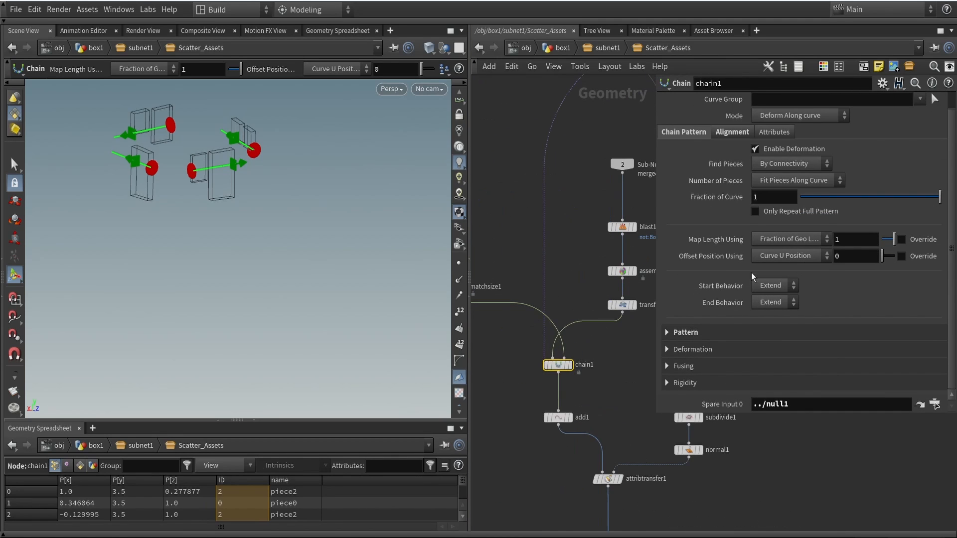
left_click(690, 332)
scroll(718, 336, "down", 1)
type("de")
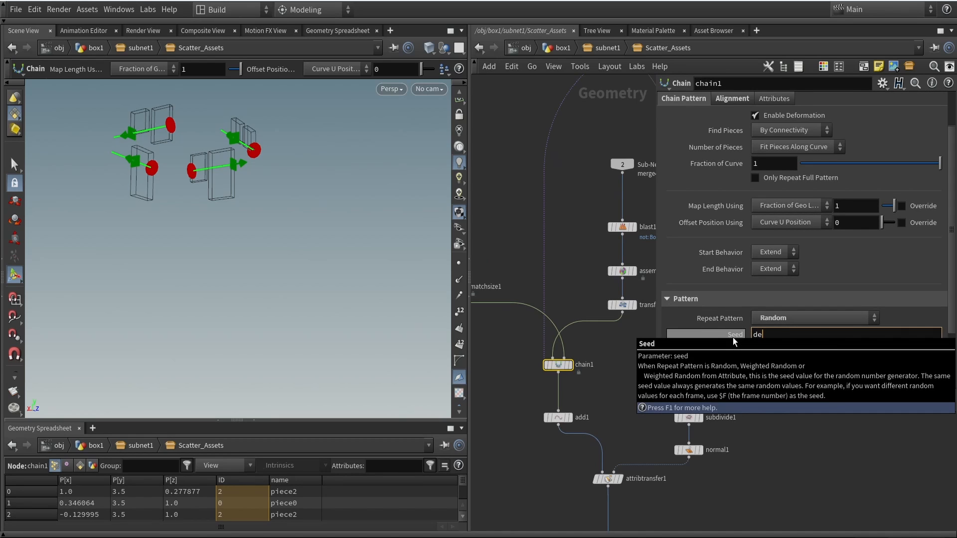
type("tail(")
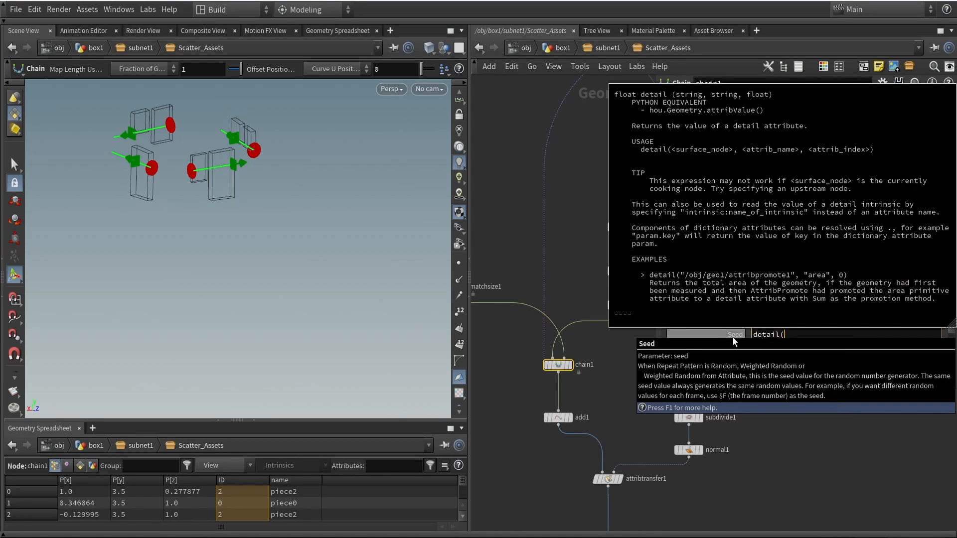
type("-1,\"iteration\",0")
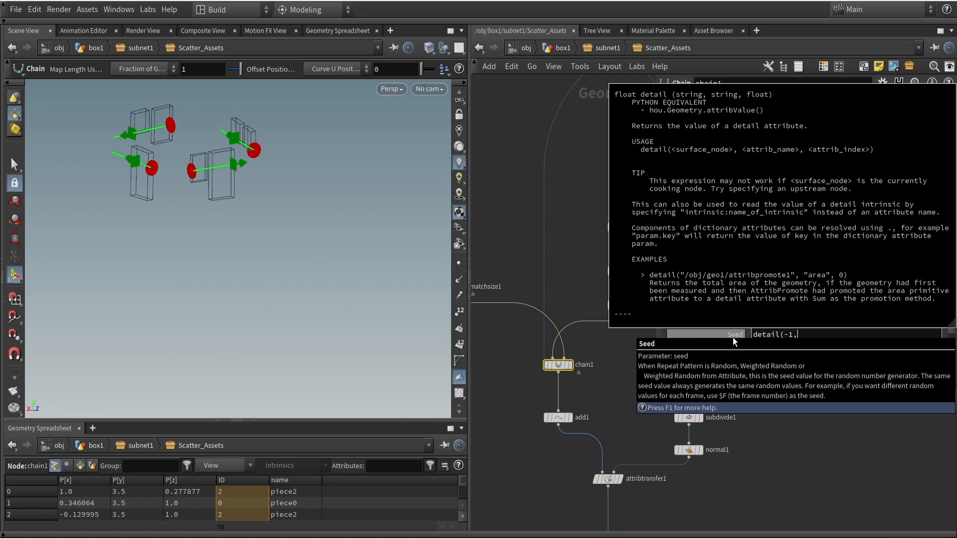
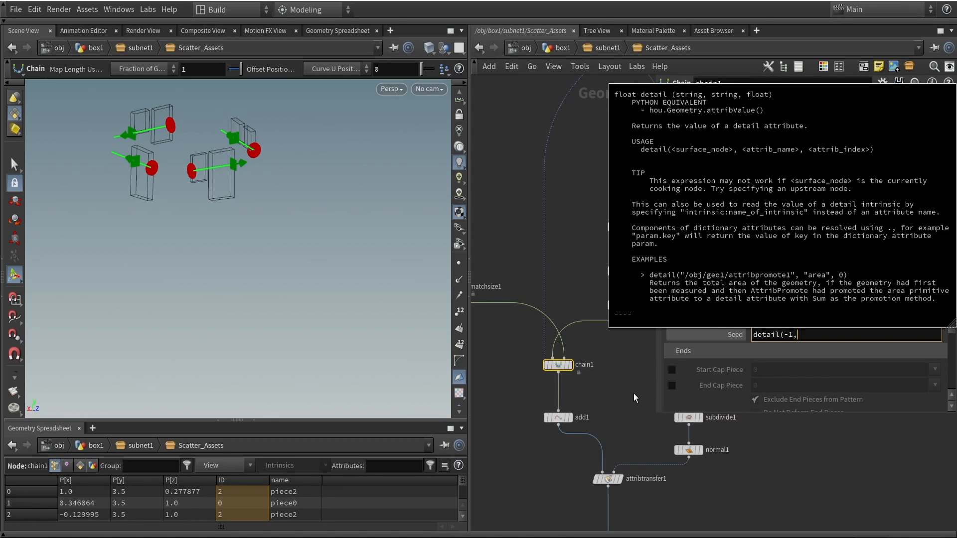
type("\"iteration")
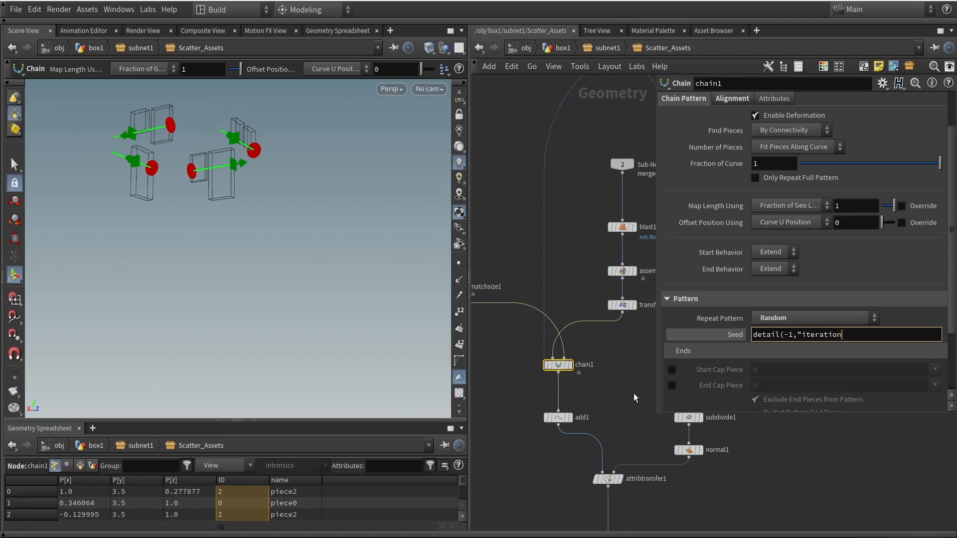
type("\",0)")
key("Return")
left_click(593, 48)
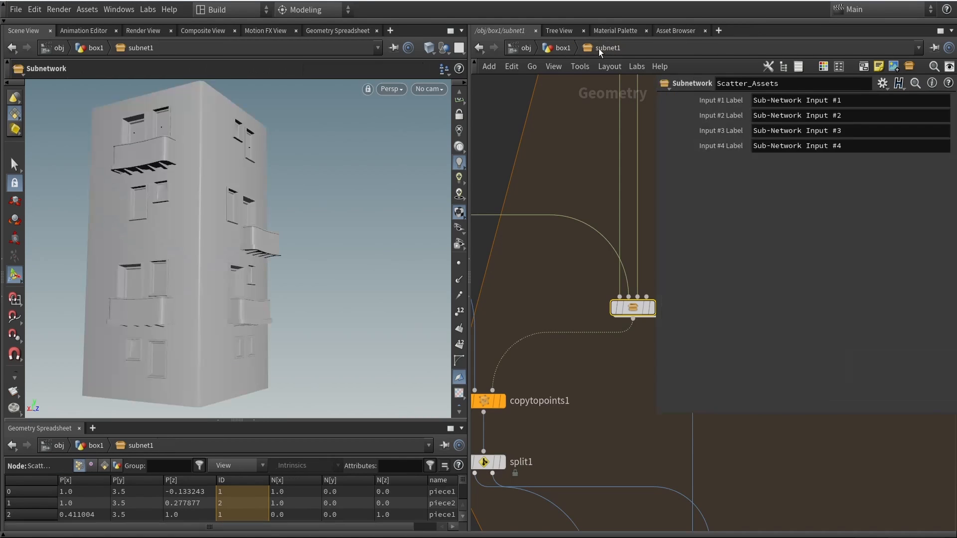
left_click_drag(377, 235, 333, 238)
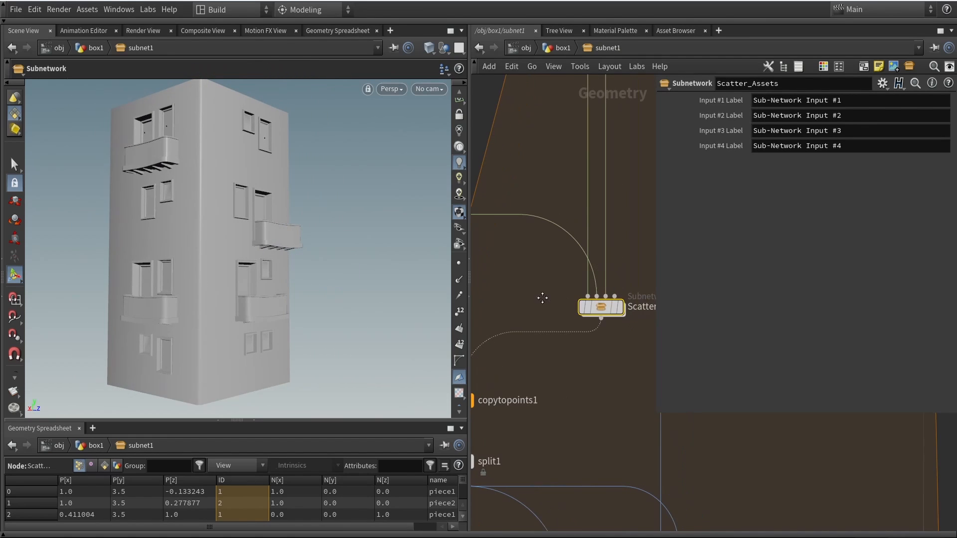
Reopen Scatter_Assets and add a Labs Random Selection node fed by attribtransfer1's output.
double_click(599, 310)
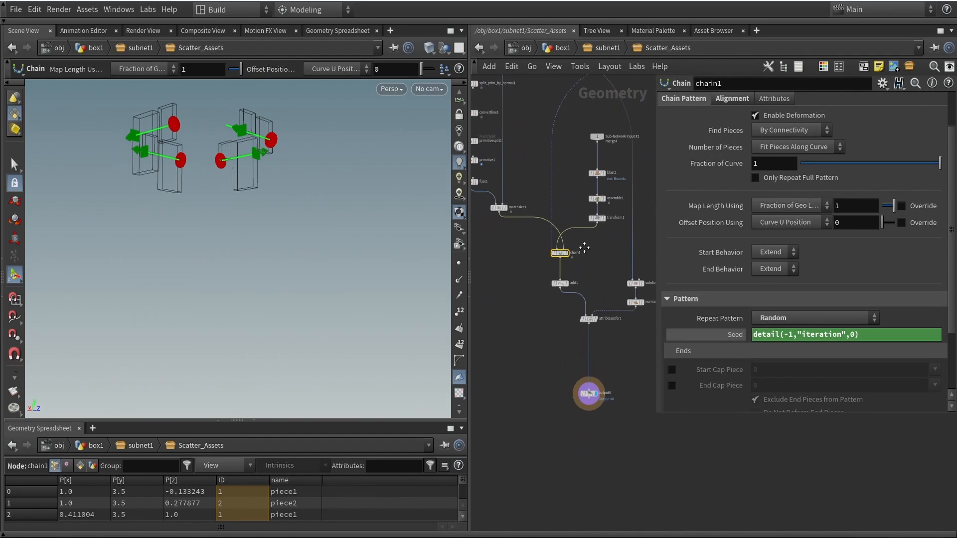
scroll(569, 316, "up", 3)
key("Tab")
type("rand")
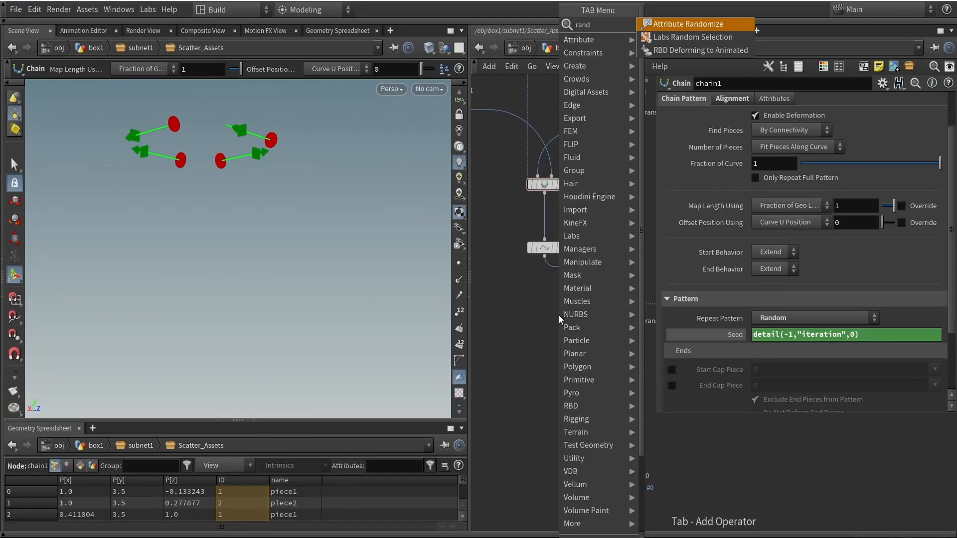
left_click(693, 36)
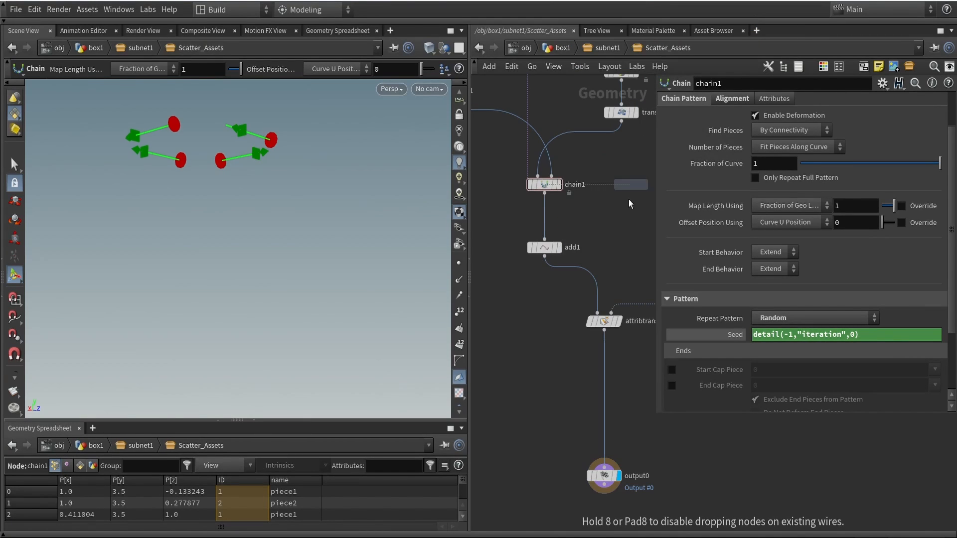
left_click(570, 383)
left_click_drag(603, 326, 559, 379)
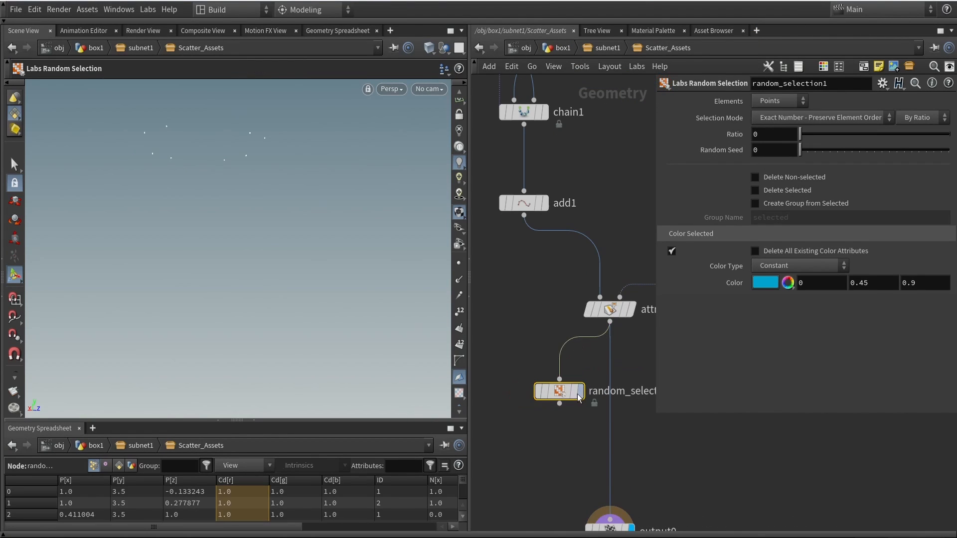
Display random_selection1, set its Ratio to 0.436 and enable Delete Non-selected.
left_click(581, 391)
key("space+g")
left_click_drag(414, 303, 324, 238, "alt")
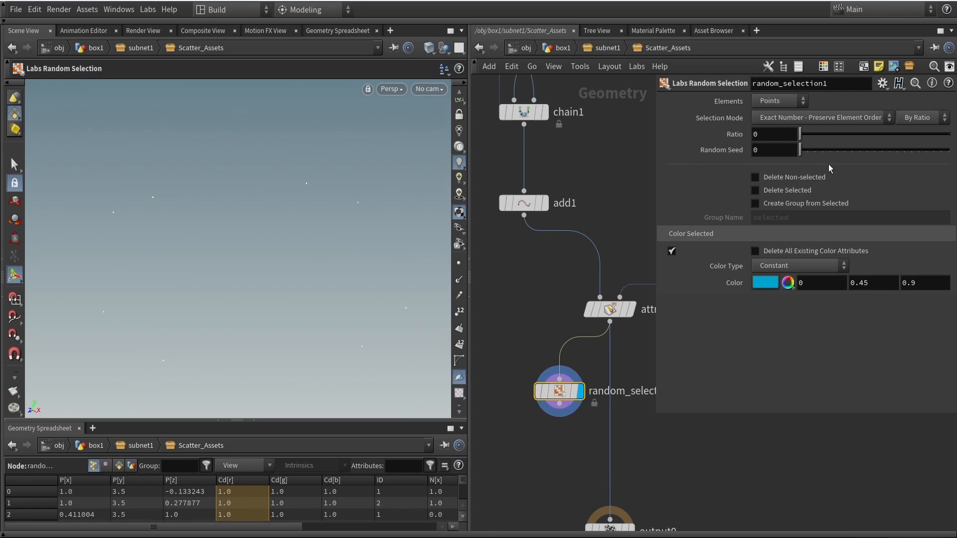
left_click_drag(825, 135, 865, 134)
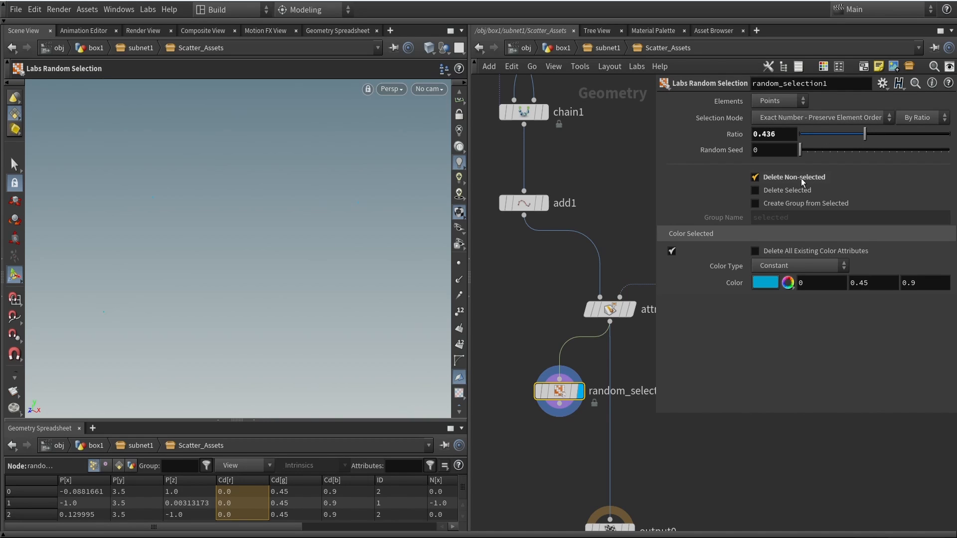
Show the points in the viewport and repeatedly bypass and re-enable random_selection1 to compare the scattered points.
middle_click_drag(534, 326, 497, 211)
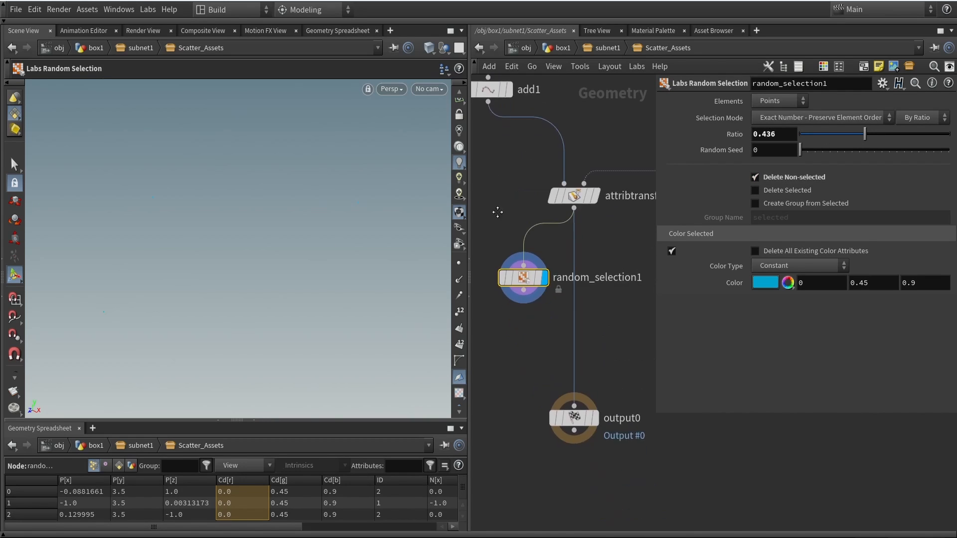
scroll(496, 211, "down", 1)
scroll(314, 204, "up", 2)
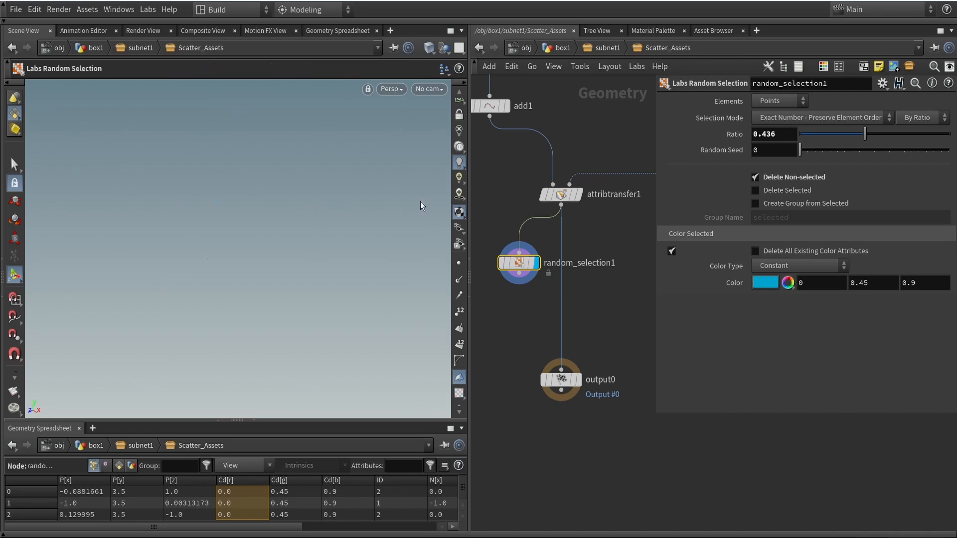
left_click(458, 263)
left_click(499, 262)
left_click(499, 263)
left_click(500, 263)
left_click(499, 262)
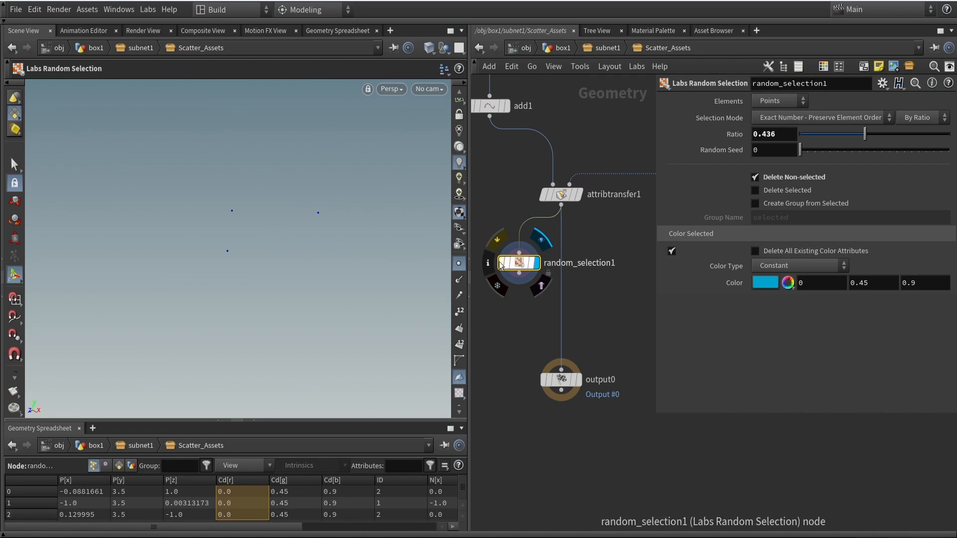
left_click(499, 262)
left_click(499, 263)
left_click(499, 262)
left_click(499, 263)
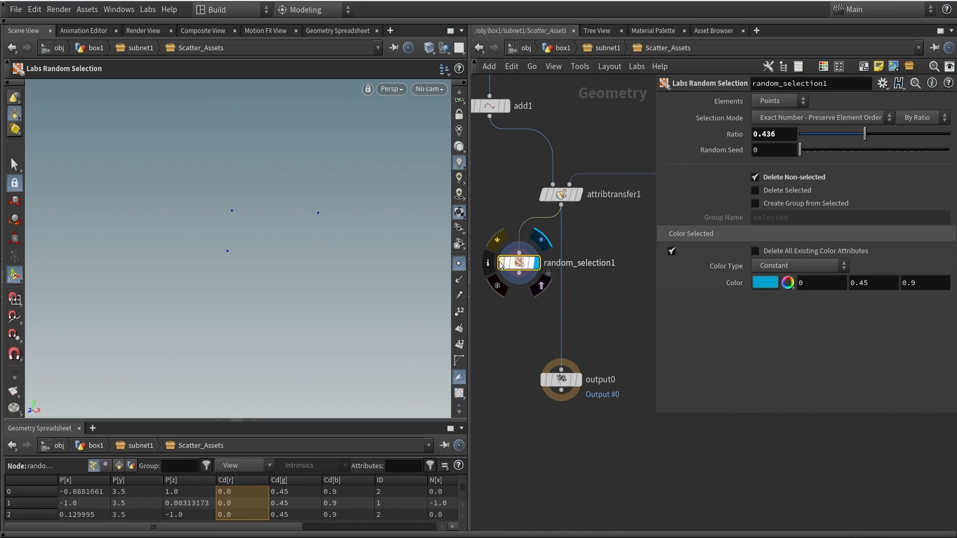
left_click(499, 263)
left_click(500, 263)
left_click(499, 262)
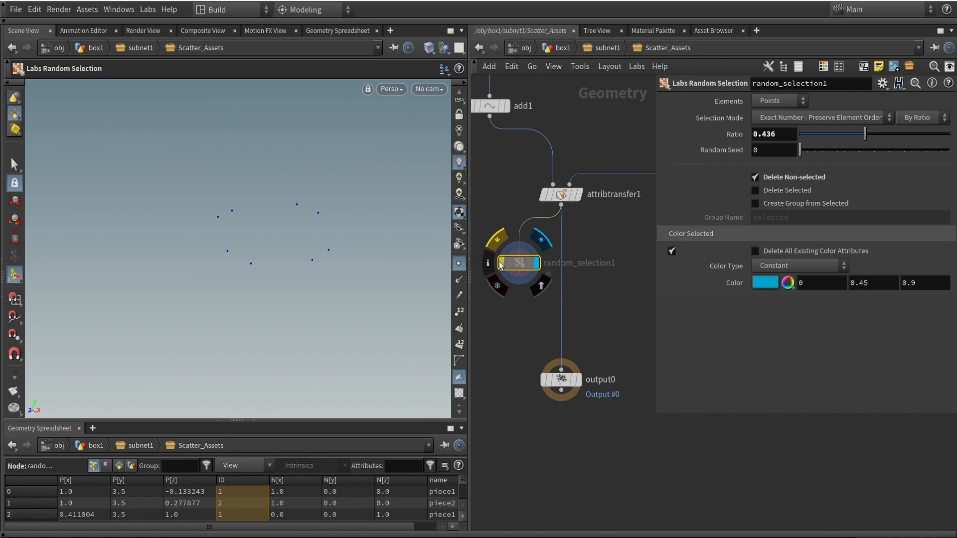
left_click(498, 262)
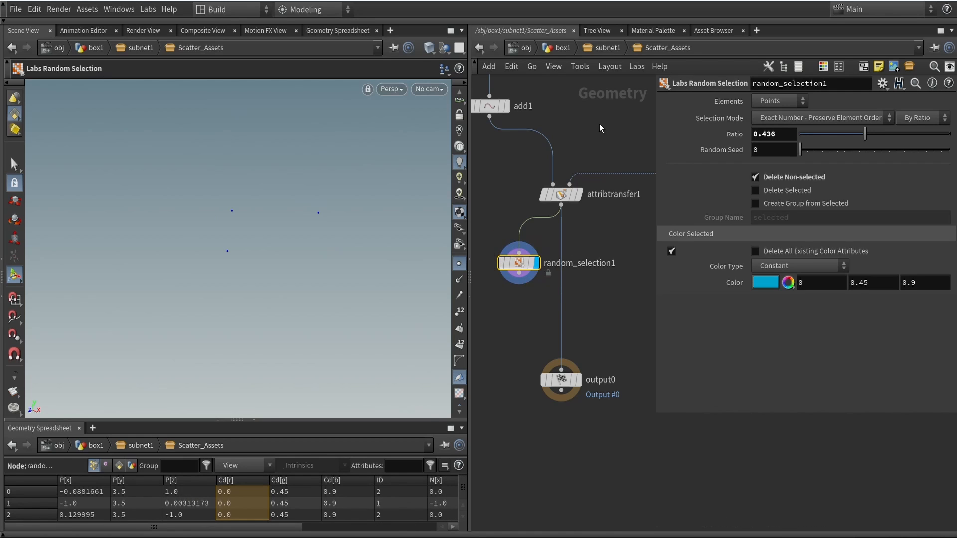
Go back up to the subnet1 network, hide the points and inspect the building's lower floors up close.
left_click(602, 49)
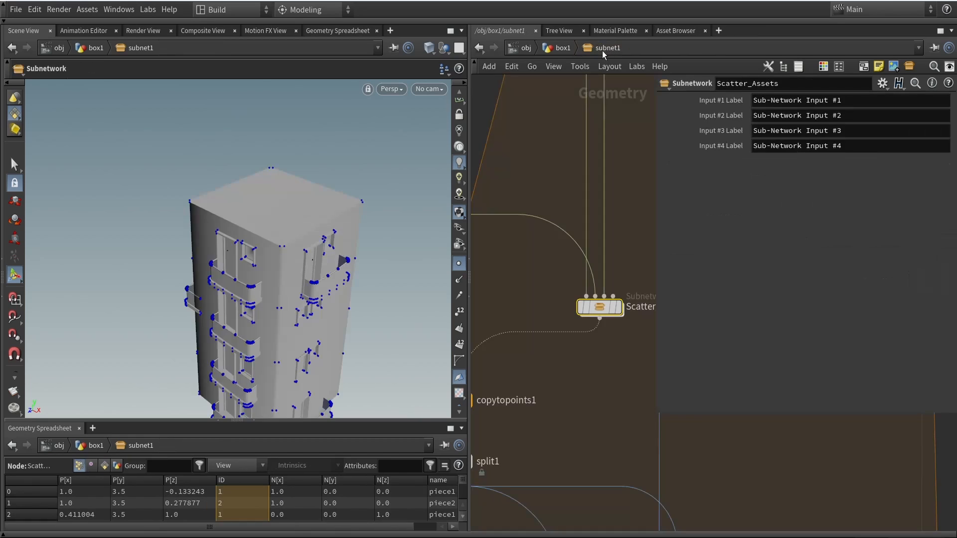
left_click(456, 264)
middle_click_drag(372, 303, 276, 299, "alt")
left_click_drag(276, 299, 279, 249, "alt")
scroll(257, 322, "up", 5)
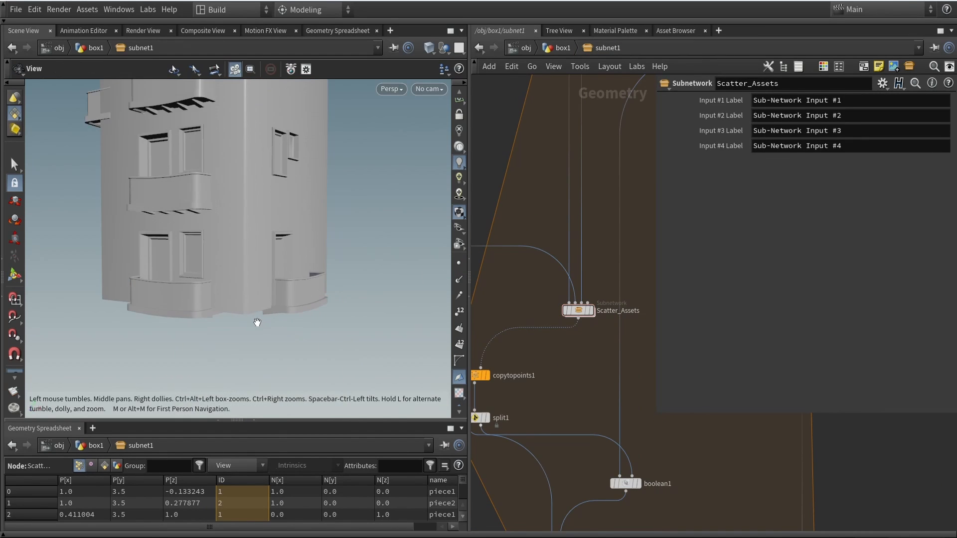
Display the attribcreate4 node of the P_Balcony.fbx branch.
left_click_drag(257, 323, 332, 289, "alt")
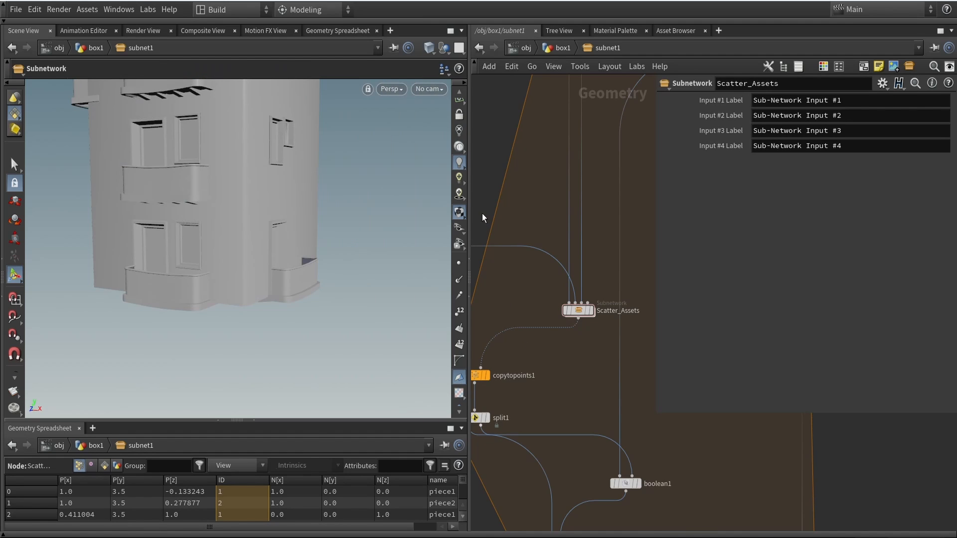
scroll(492, 213, "down", 3)
middle_click_drag(498, 209, 615, 300)
left_click_drag(658, 416, 782, 280)
middle_click_drag(578, 246, 648, 309)
scroll(641, 279, "up", 4)
scroll(644, 265, "up", 1)
left_click(663, 227)
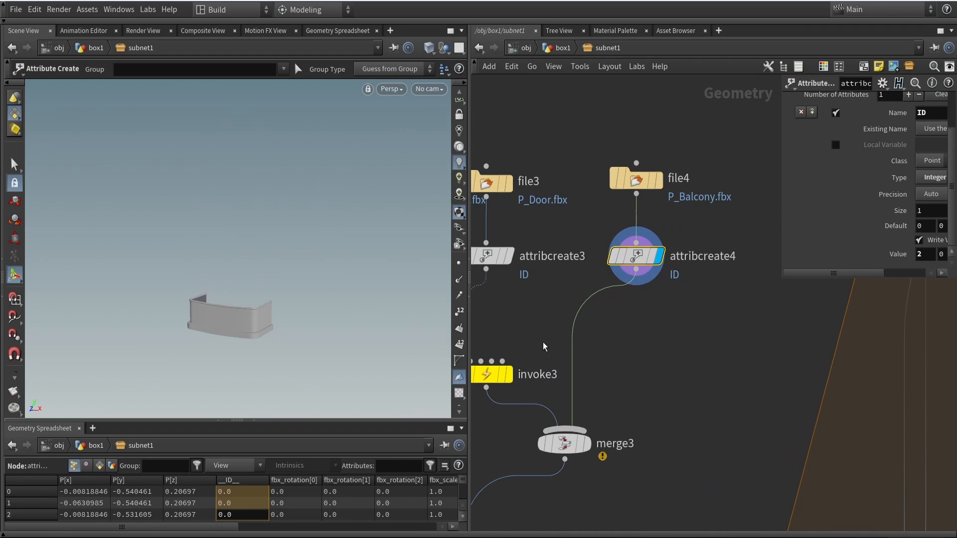
Insert a Group Create node between attribcreate4 and merge3, and name its group FirstFloorNot.
key("Tab")
type("group")
key("Return")
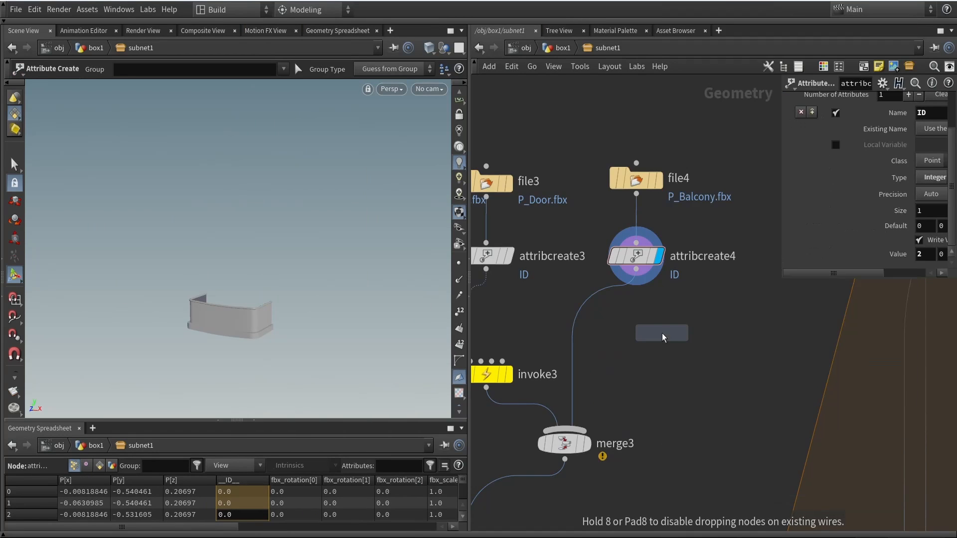
left_click(662, 332)
scroll(662, 333, "up", 3)
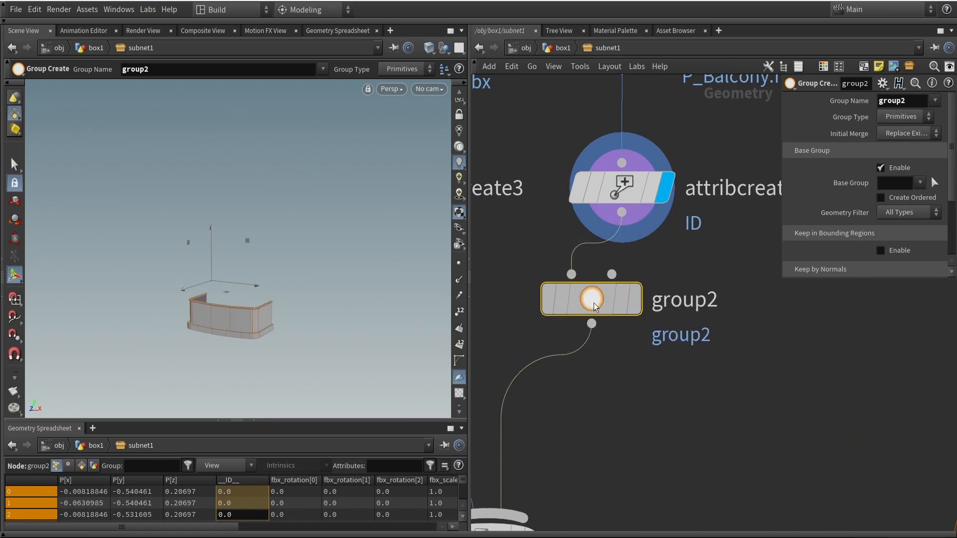
mouse_move(682, 186)
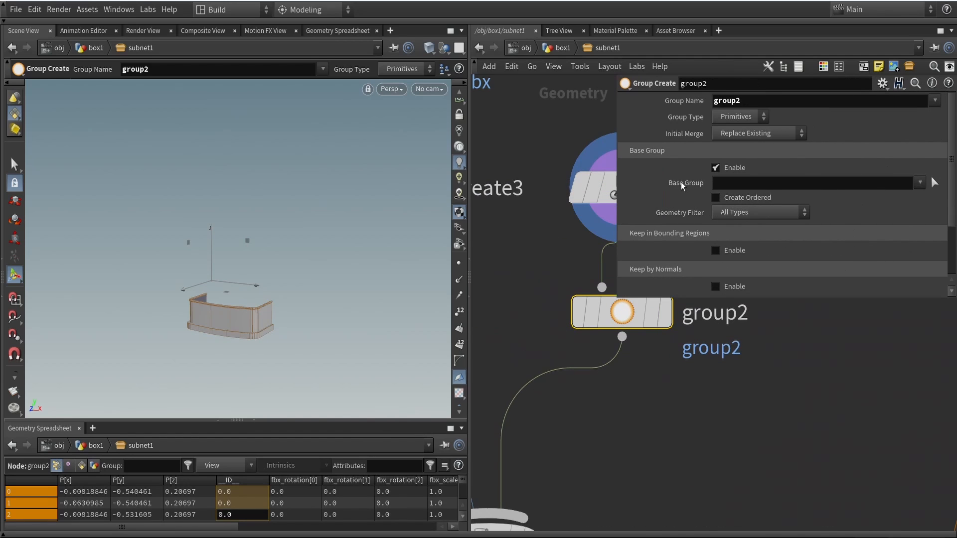
double_click(764, 101)
type("FirstFloorNot")
key("Return")
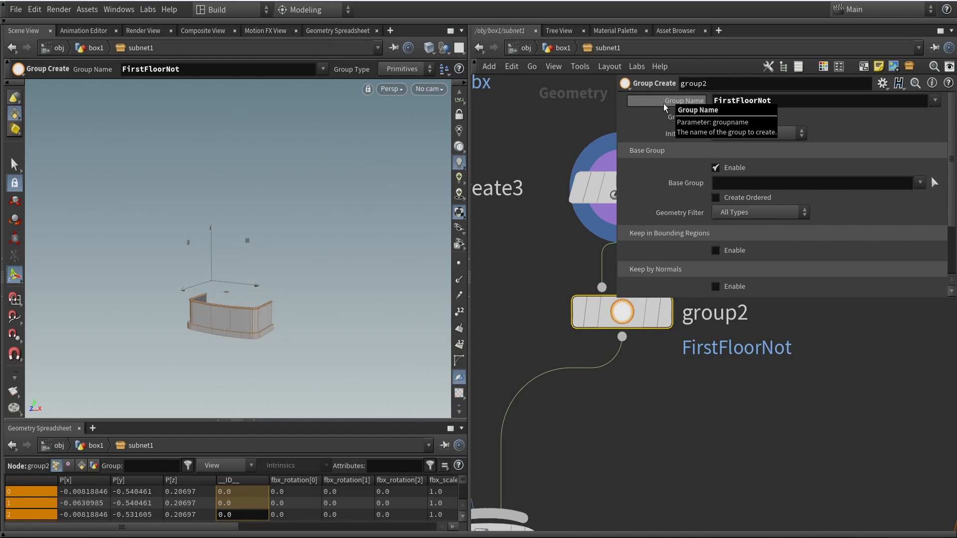
left_click(745, 467)
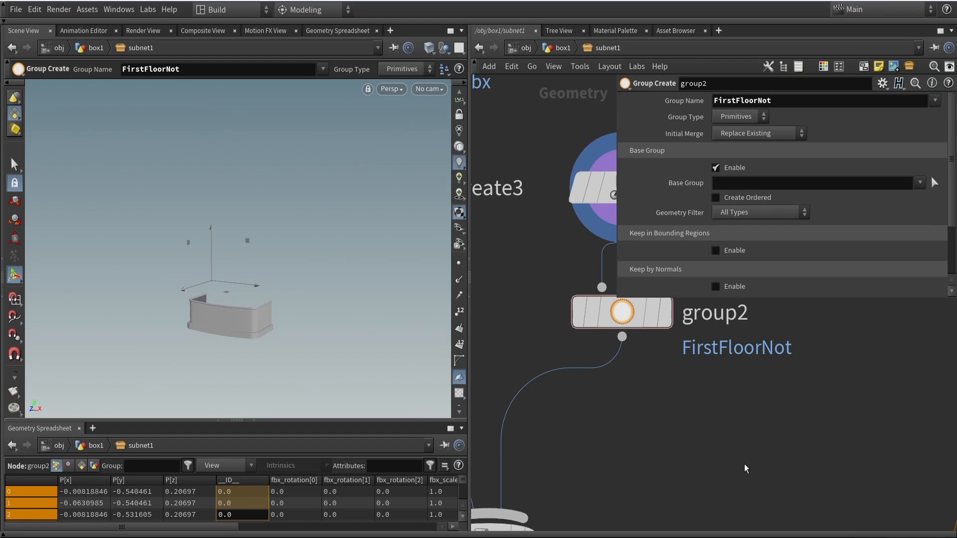
Display split1 and examine its window, door and balcony pieces from above.
scroll(742, 451, "down", 3)
scroll(724, 445, "down", 5)
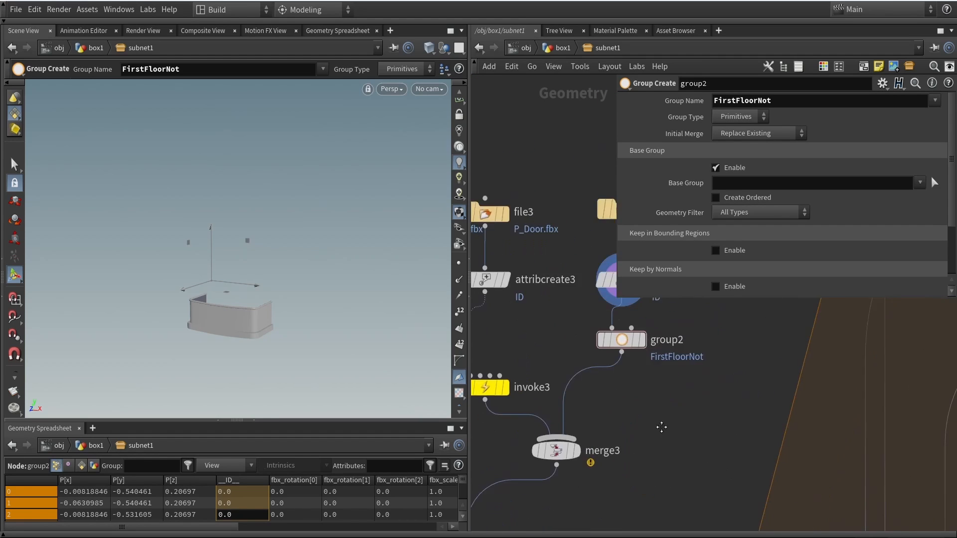
scroll(568, 386, "up", 2)
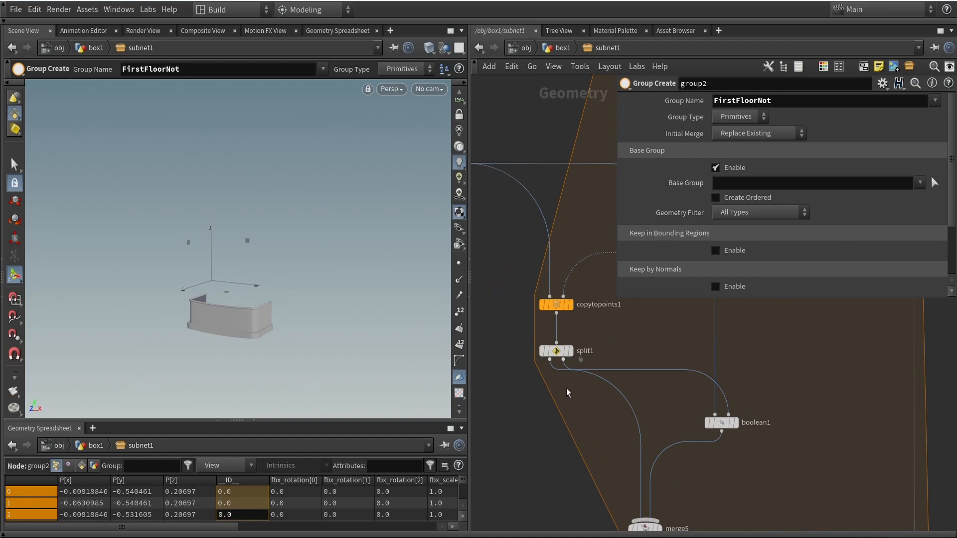
scroll(557, 332, "up", 3)
left_click(557, 332)
middle_click_drag(536, 420, 566, 345)
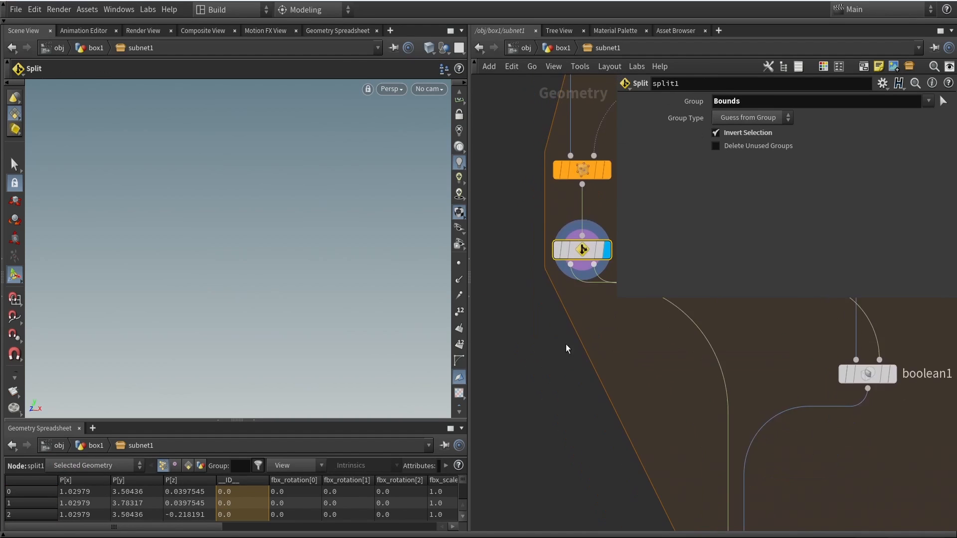
scroll(566, 345, "down", 1)
left_click_drag(272, 305, 266, 293, "alt")
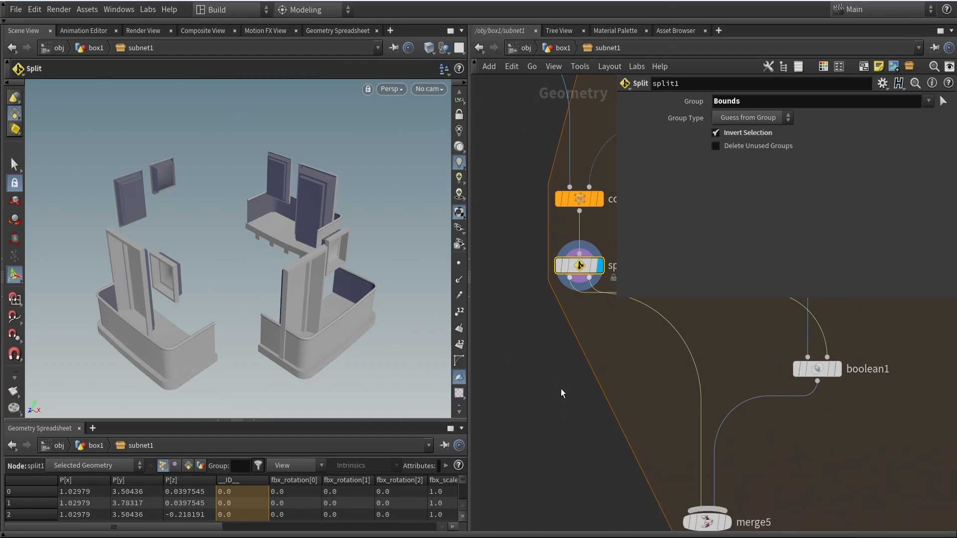
Add a Blast node fed by split1's first output and display it.
key("Tab")
type("blas")
key("Return")
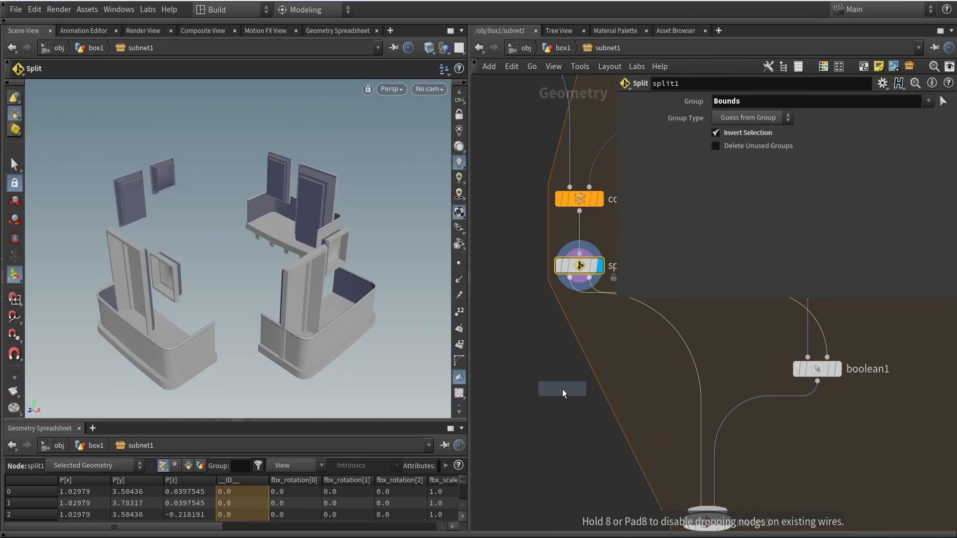
left_click(572, 384)
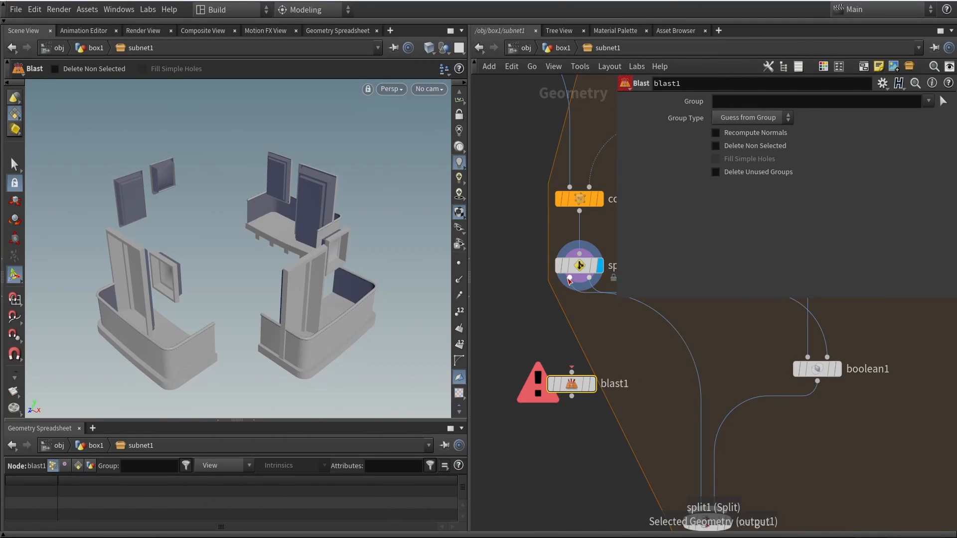
left_click_drag(569, 281, 520, 368)
left_click(592, 384)
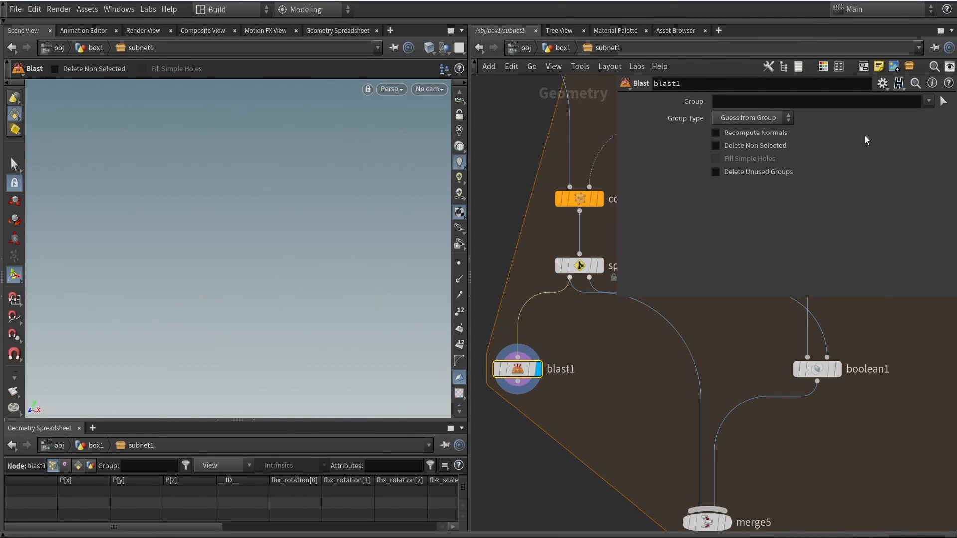
Set blast1's group to FirstFloorNot and toggle Delete Non Selected to compare both results, leaving it disabled.
left_click(928, 102)
left_click(877, 113)
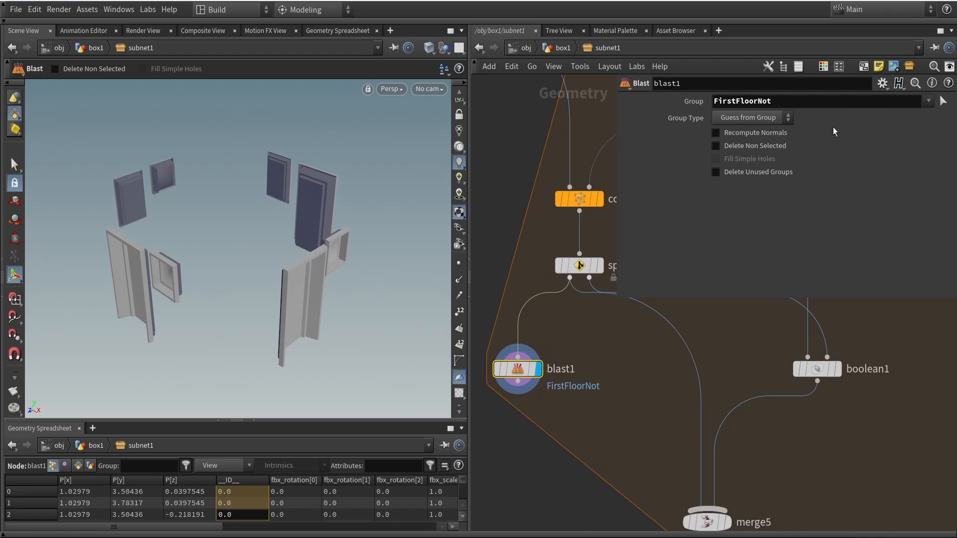
left_click(763, 148)
left_click(762, 147)
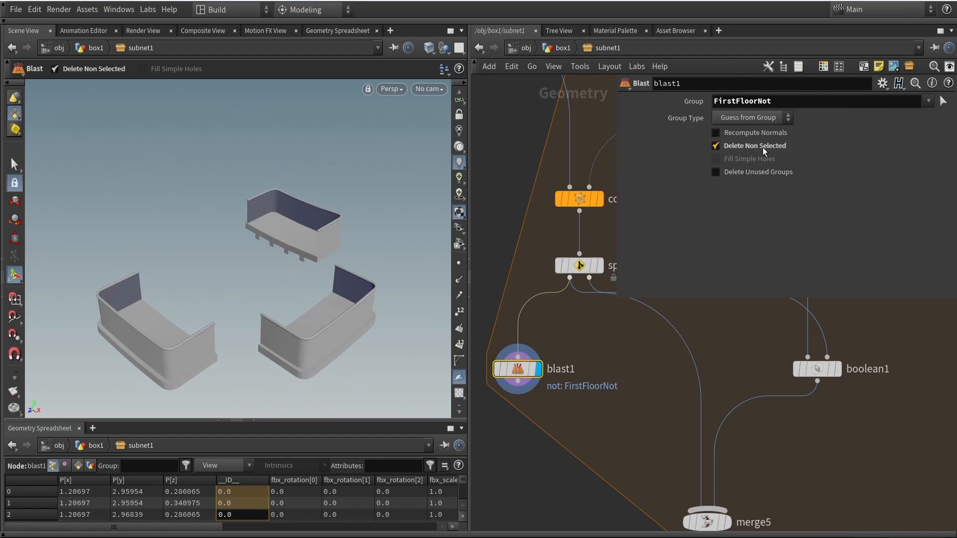
left_click(763, 148)
left_click(762, 148)
left_click(762, 147)
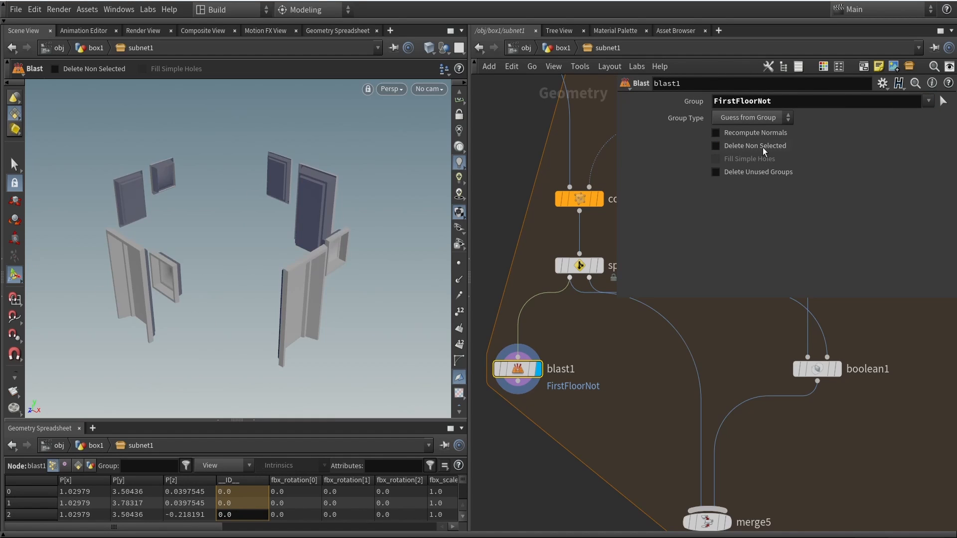
Add a Switch node with blast1 as first input and split1's first output as second, feeding merge5.
middle_click_drag(565, 394, 653, 371)
scroll(653, 372, "down", 1)
left_click_drag(619, 355, 582, 349)
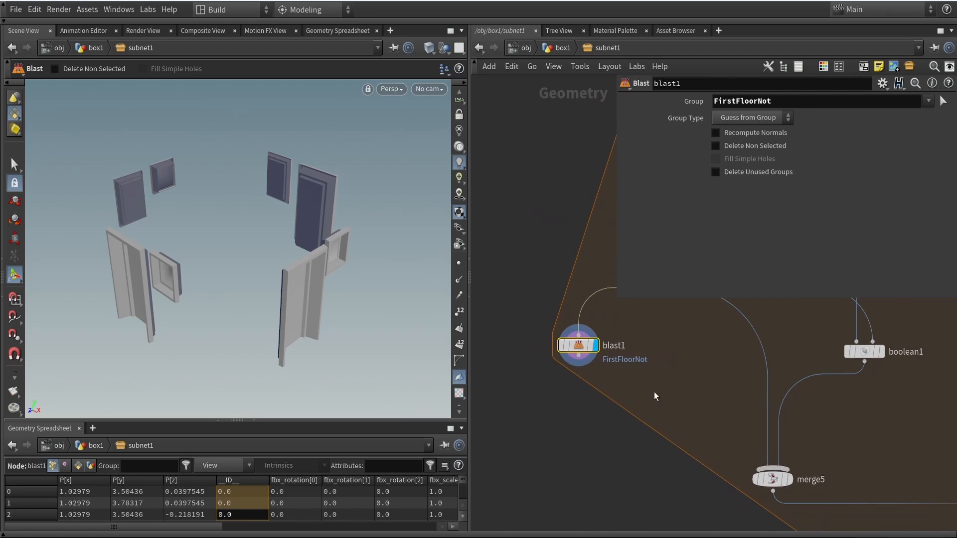
scroll(656, 395, "down", 2)
middle_click_drag(655, 395, 594, 360)
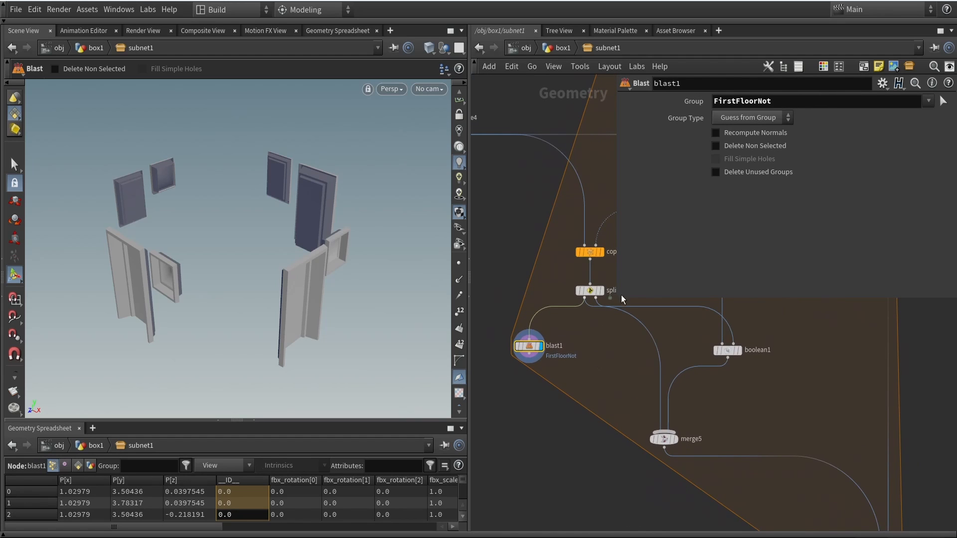
left_click_drag(618, 299, 630, 192)
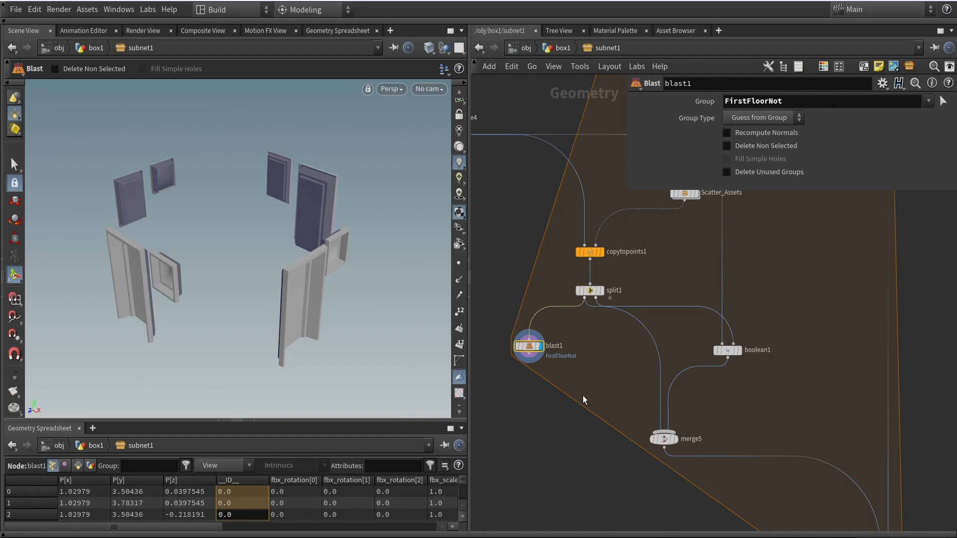
key("Tab")
type("sw")
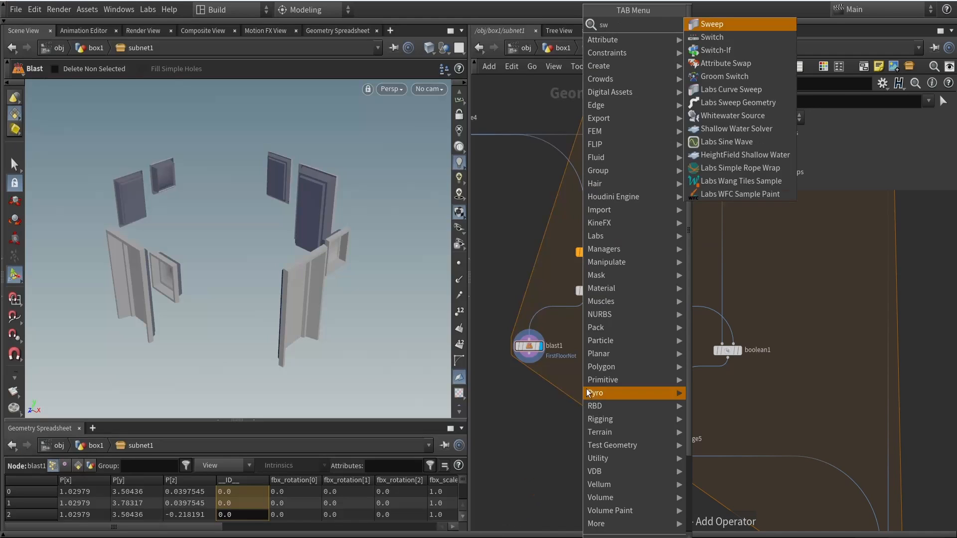
left_click(711, 37)
left_click(581, 388)
scroll(573, 379, "up", 2)
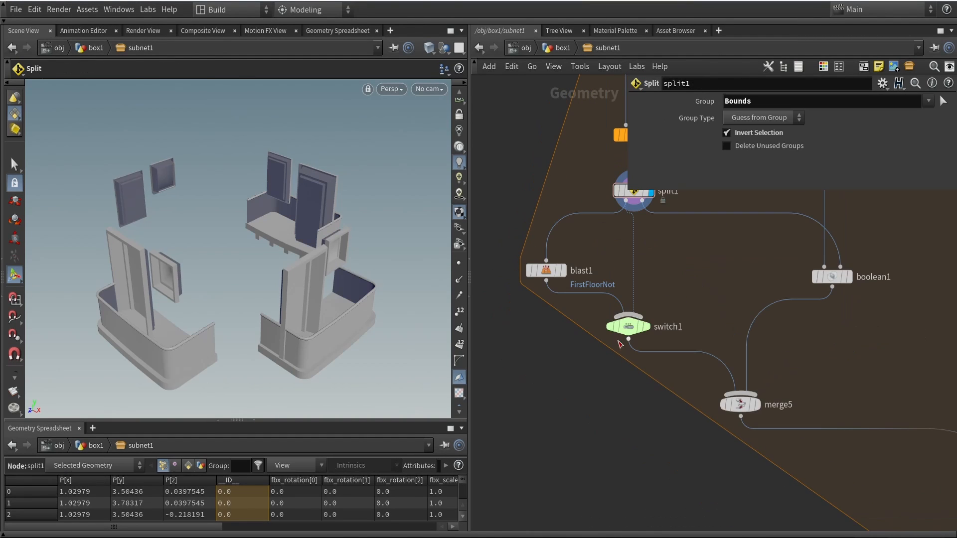
left_click_drag(664, 364, 602, 298)
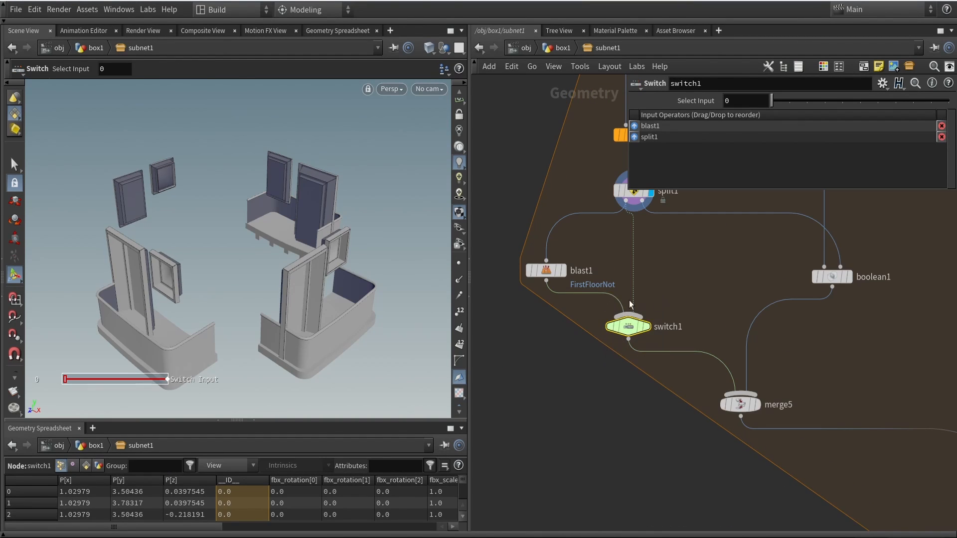
Add a spare input to switch1 and point it to the loop's METADATA node.
middle_click_drag(671, 299, 606, 394)
scroll(607, 394, "down", 5)
middle_click_drag(679, 320, 669, 464)
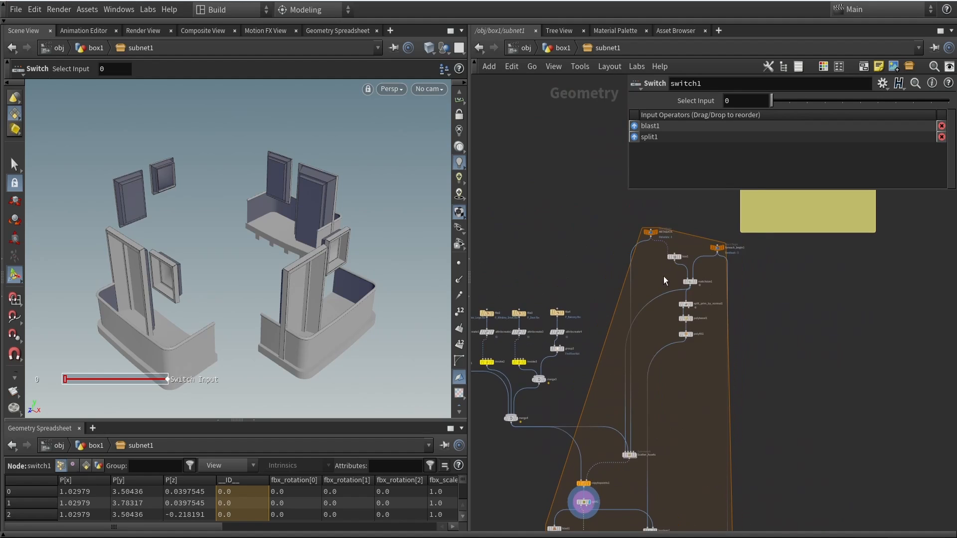
scroll(649, 232, "up", 3)
scroll(659, 253, "down", 3)
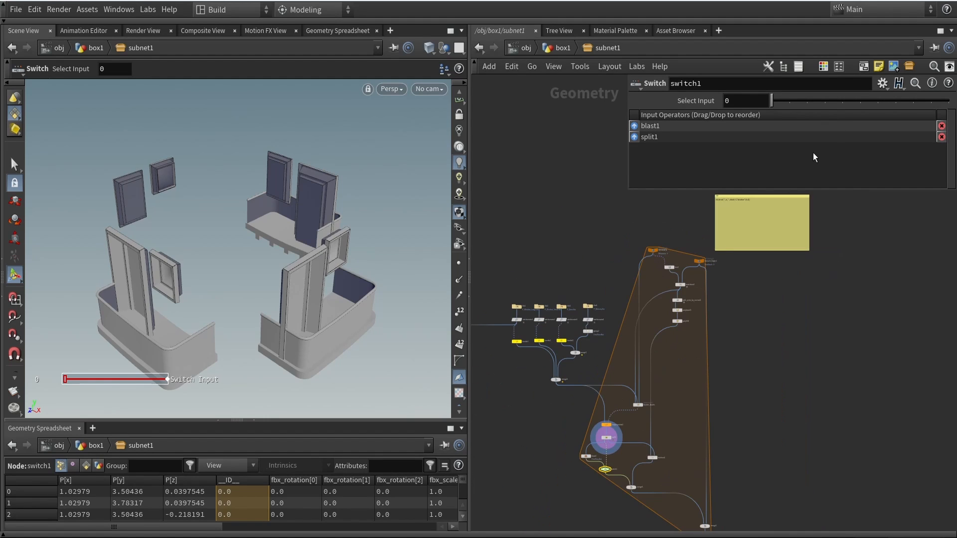
left_click(881, 83)
left_click(791, 197)
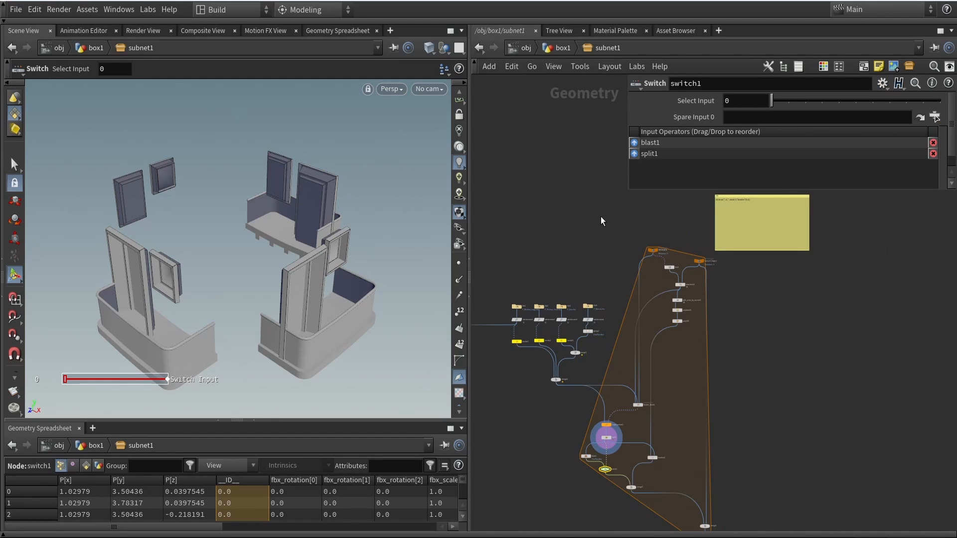
scroll(654, 252, "up", 3)
left_click_drag(654, 253, 750, 117)
scroll(653, 408, "down", 3)
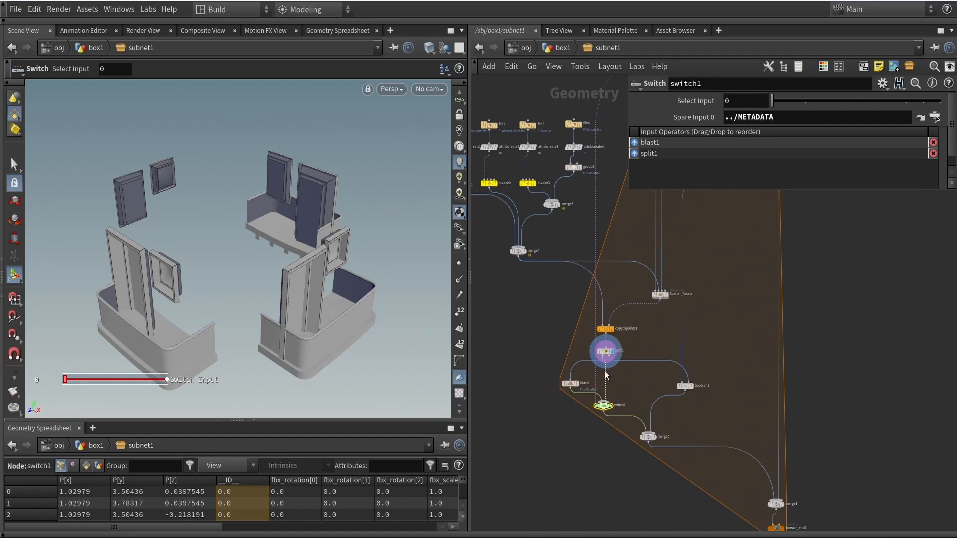
Set switch1's Select Input to the expression detail(-1,"iteration",0)!=1.
scroll(607, 377, "up", 5)
left_click_drag(688, 420, 608, 488)
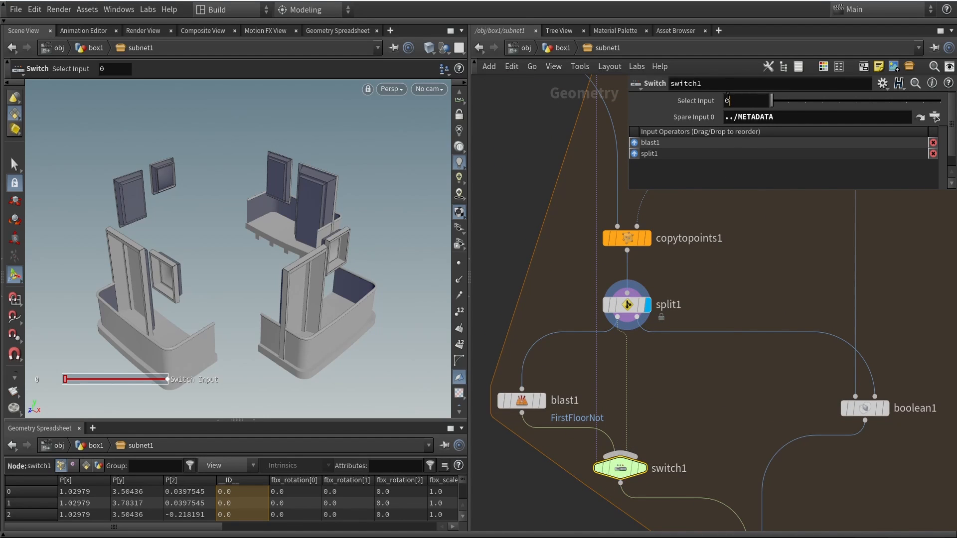
type("detail")
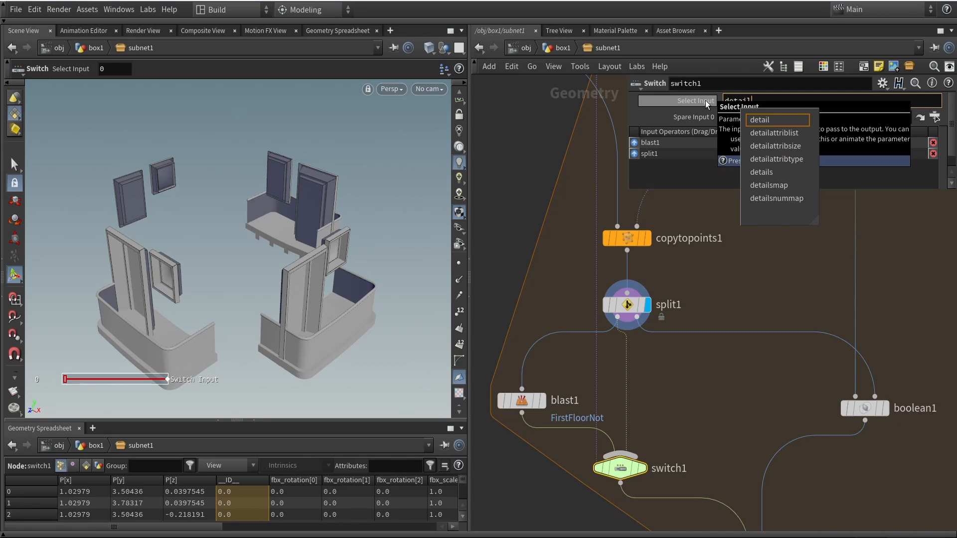
type("(")
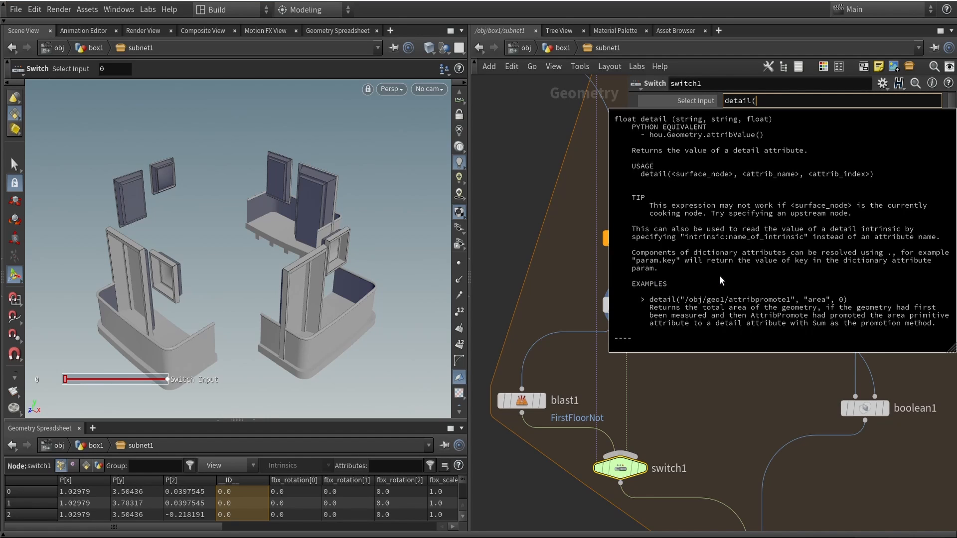
type("-1,\"")
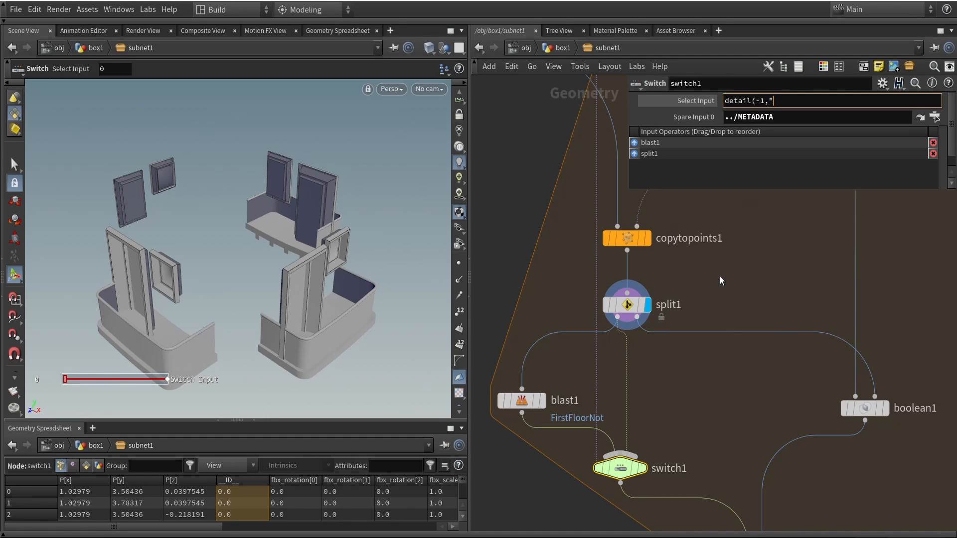
type("iteration\",0)")
key("Return")
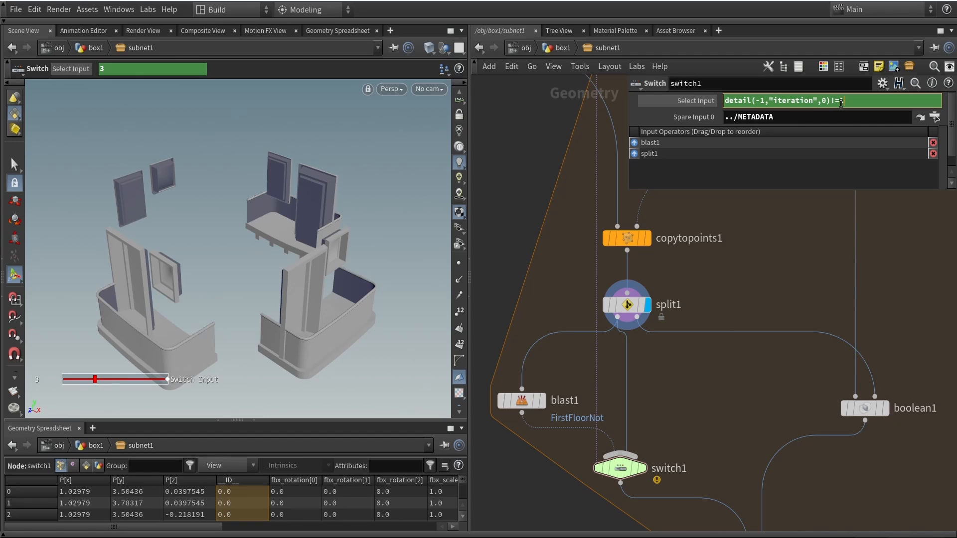
key("Return")
scroll(739, 397, "down", 5)
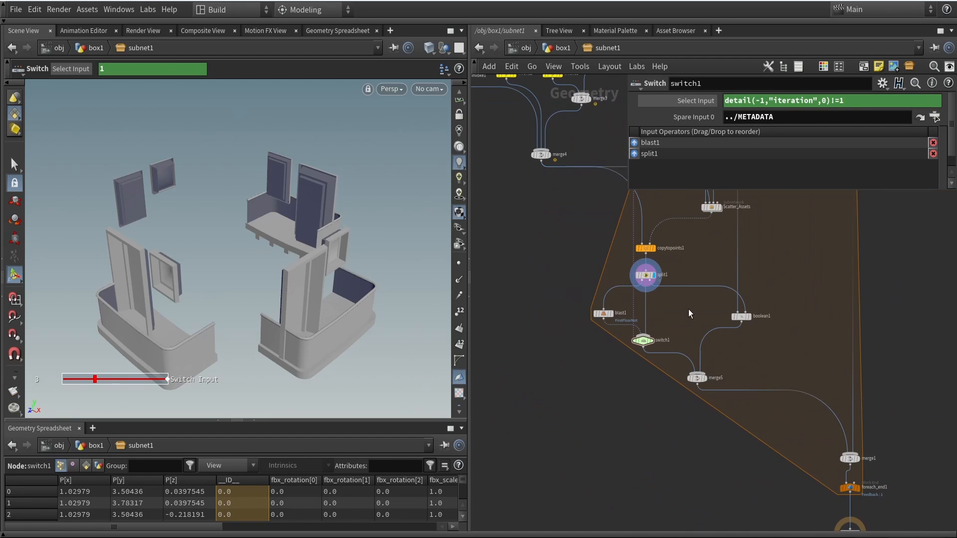
scroll(639, 284, "up", 4)
scroll(670, 244, "up", 2)
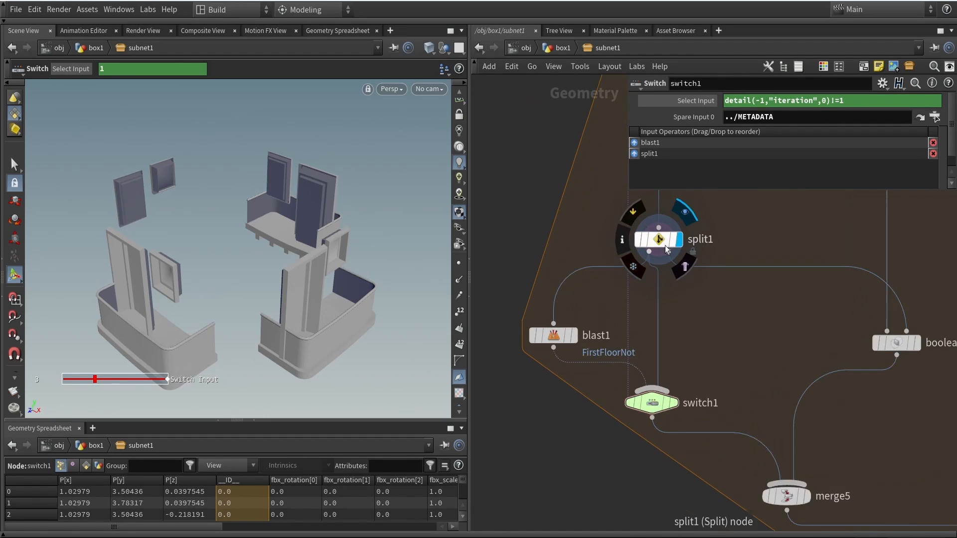
scroll(678, 369, "down", 1)
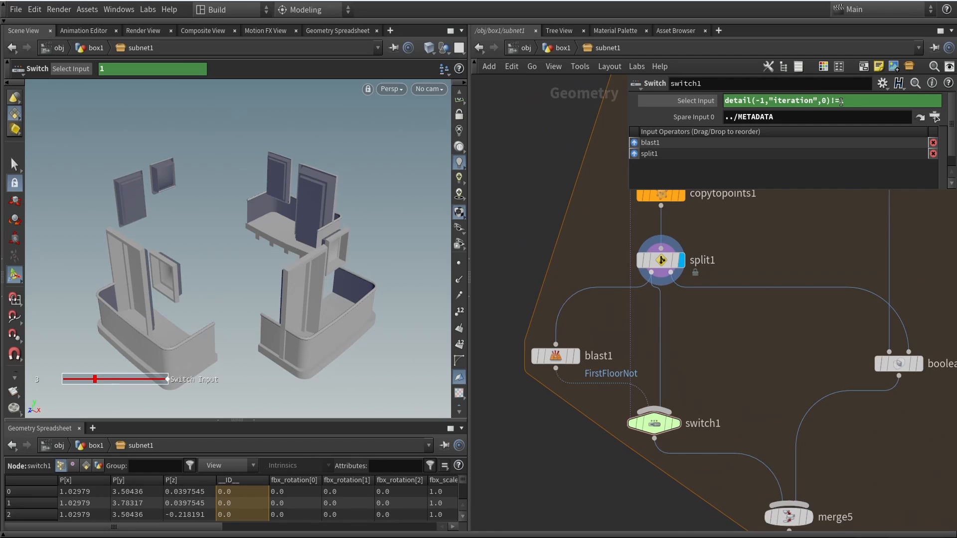
Preview blast1's result, then display output0 and view the building's lower floors.
left_click(713, 105)
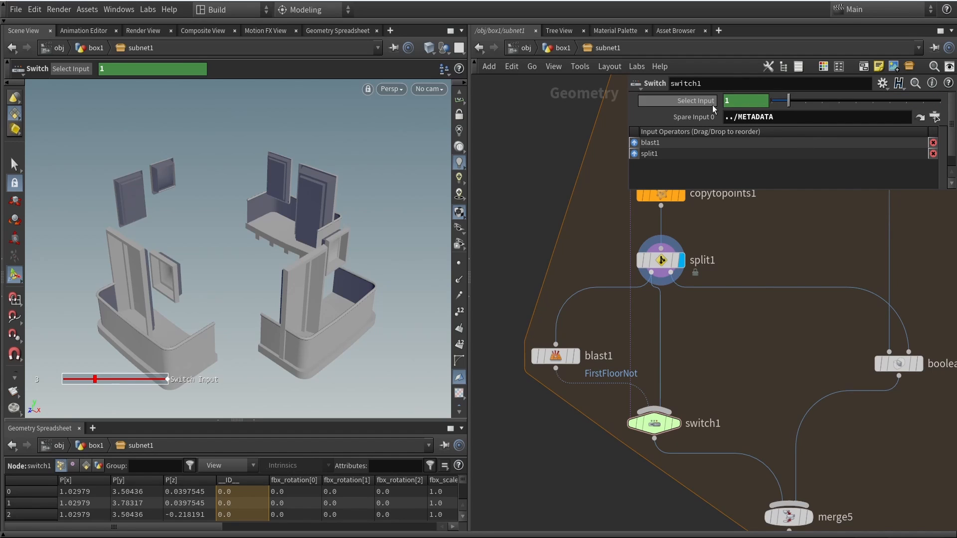
left_click(553, 356)
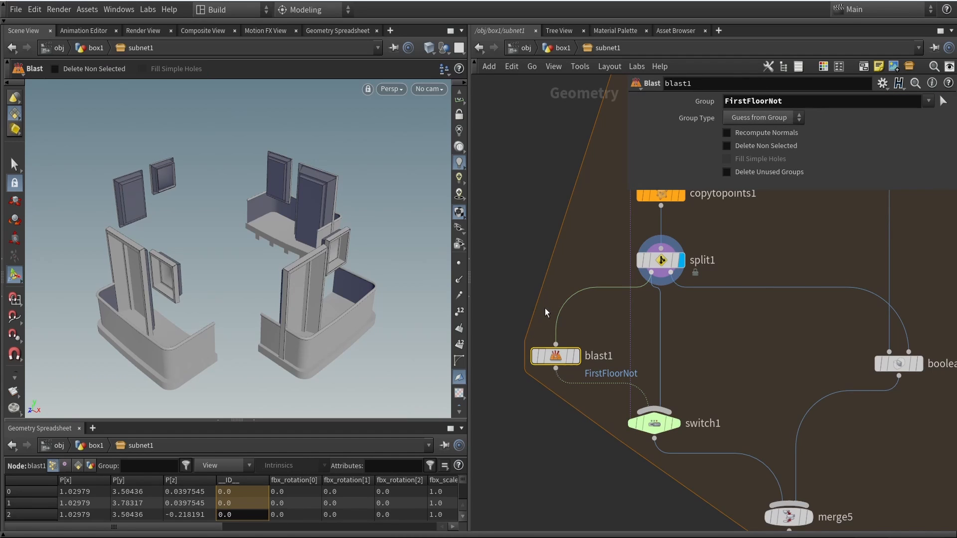
left_click(576, 356)
scroll(595, 448, "down", 6)
middle_click_drag(595, 448, 548, 257)
scroll(747, 402, "up", 5)
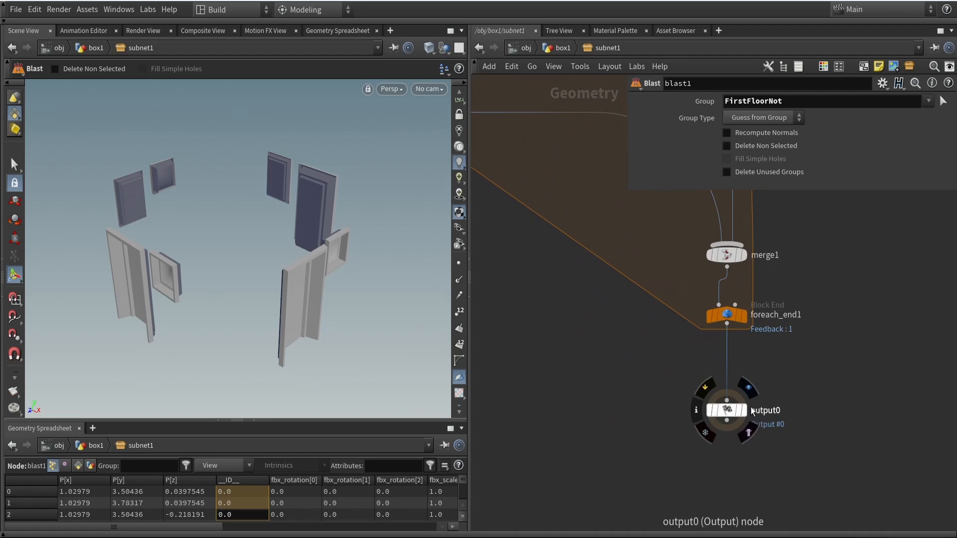
left_click(746, 411)
scroll(247, 274, "down", 4)
left_click_drag(247, 275, 254, 239, "alt")
middle_click_drag(248, 319, 246, 199, "alt")
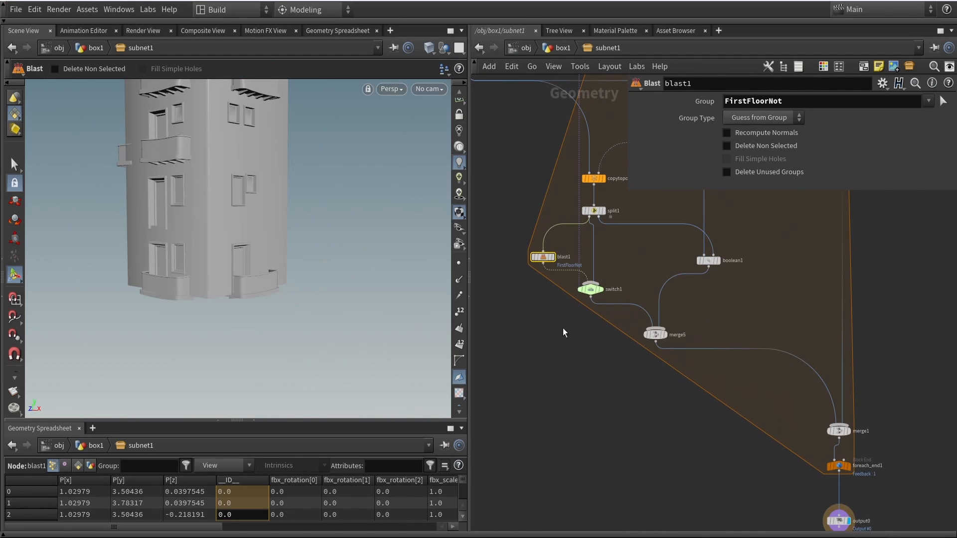
Set switch1's Select Input to the expression detail(-1,"iteration",0)!=0 and check the building's first floor up close.
left_click(591, 290)
left_click(692, 101)
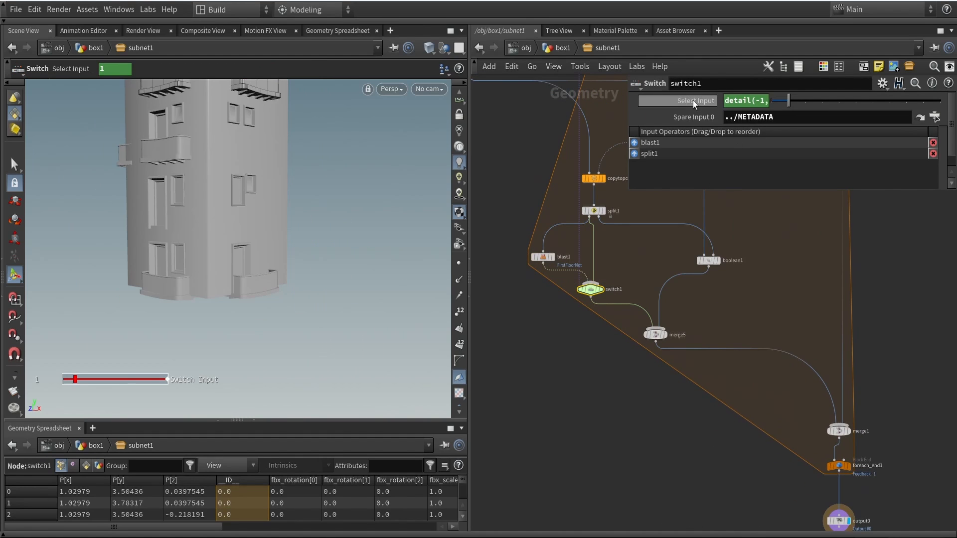
left_click(863, 101)
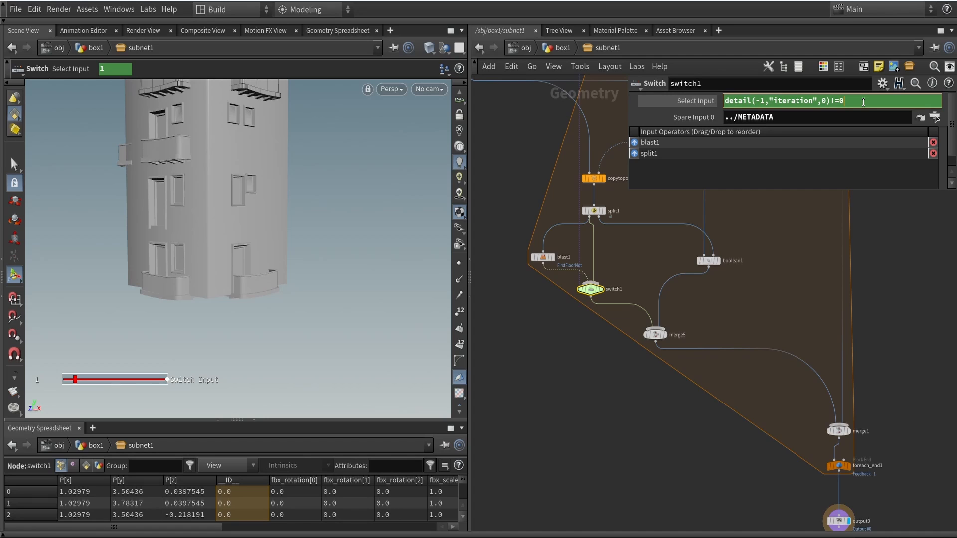
left_click(766, 324)
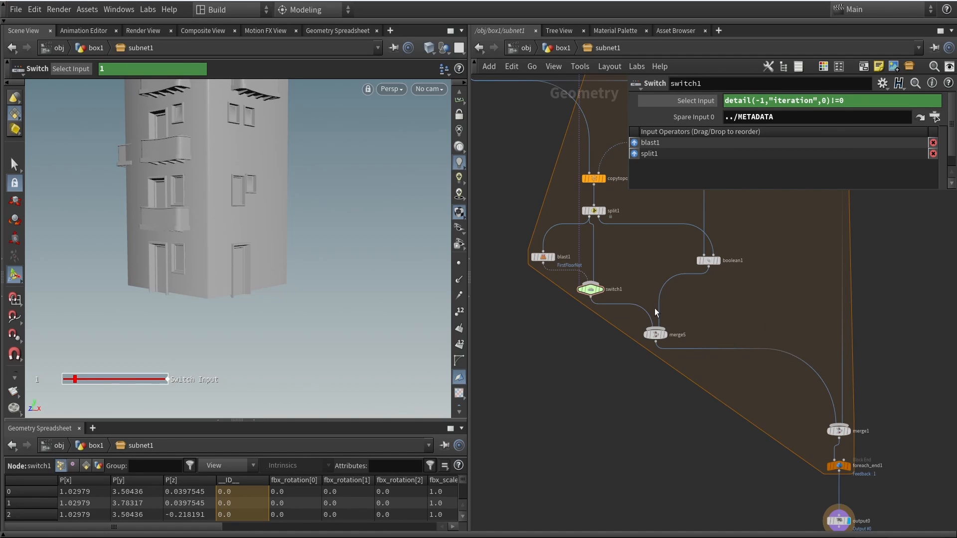
left_click_drag(230, 306, 212, 278, "alt")
middle_click_drag(212, 277, 225, 316, "alt")
left_click_drag(225, 317, 231, 318, "alt")
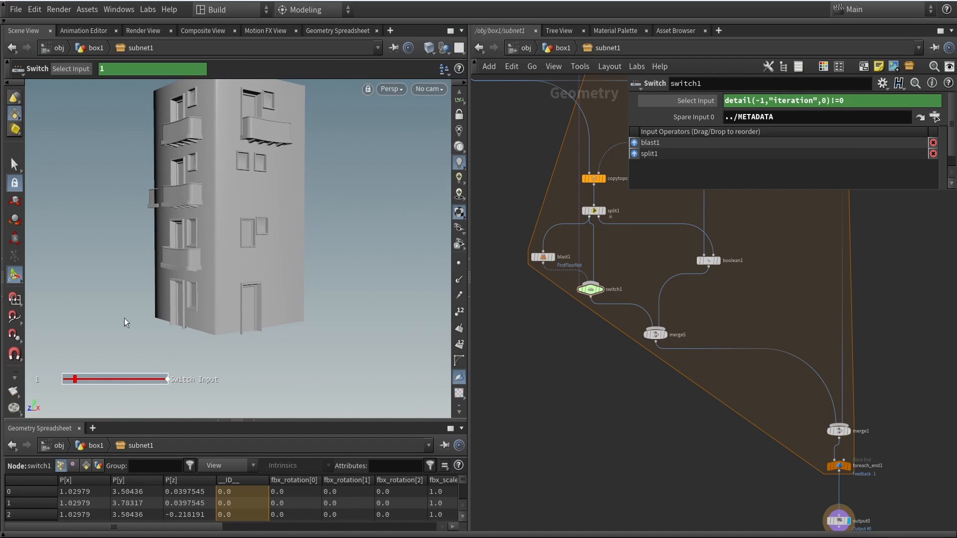
right_click_drag(174, 325, 201, 332, "alt")
mouse_move(283, 309)
left_mouse_down()
mouse_move(171, 312)
mouse_move(316, 306)
mouse_move(257, 320)
mouse_move(284, 306)
mouse_move(291, 278)
mouse_move(265, 308)
left_mouse_up()
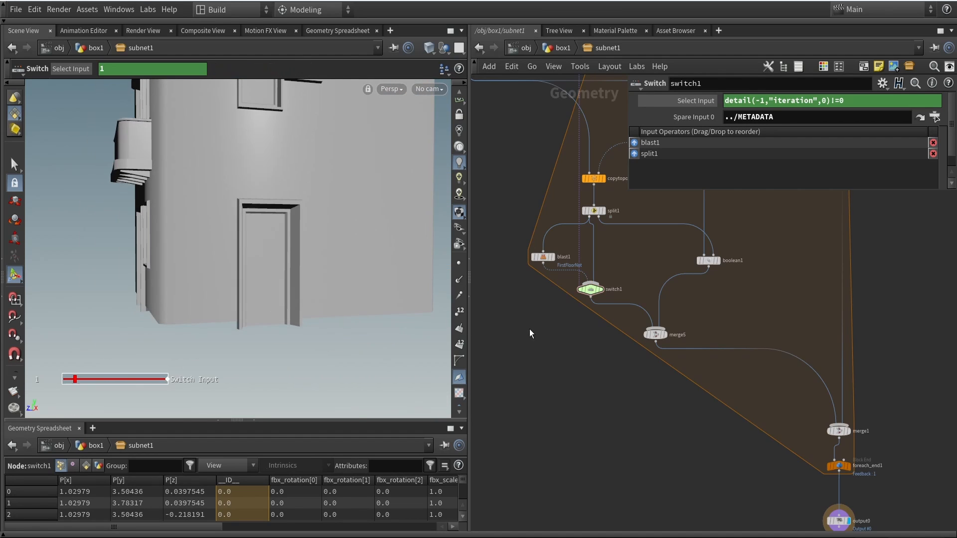
Review the four asset File nodes and the network from the copied assets down to the loop's end.
scroll(530, 333, "down", 5)
middle_click_drag(530, 334, 628, 440)
middle_click_drag(573, 335, 585, 361)
scroll(615, 335, "up", 5)
left_click_drag(527, 233, 615, 316)
left_click(576, 238)
scroll(578, 237, "down", 4)
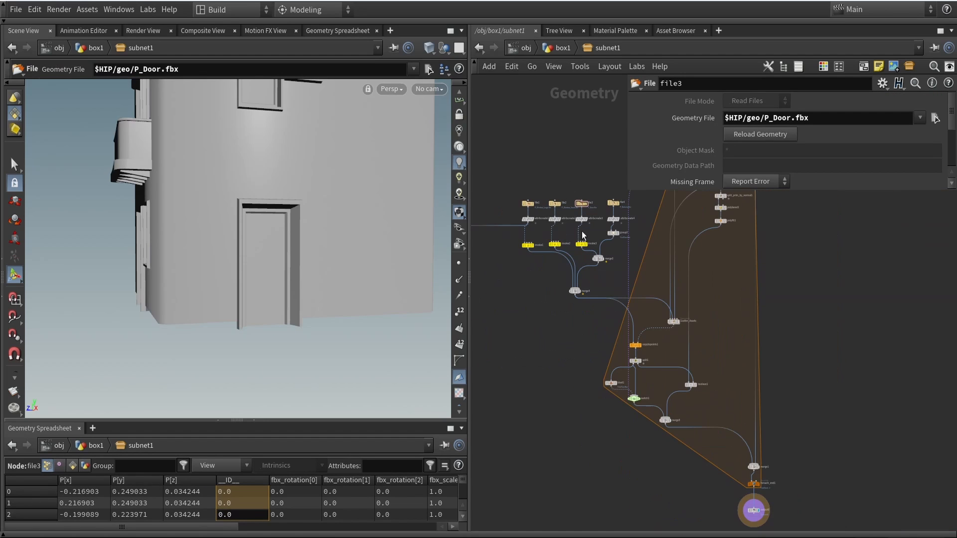
scroll(538, 199, "up", 4)
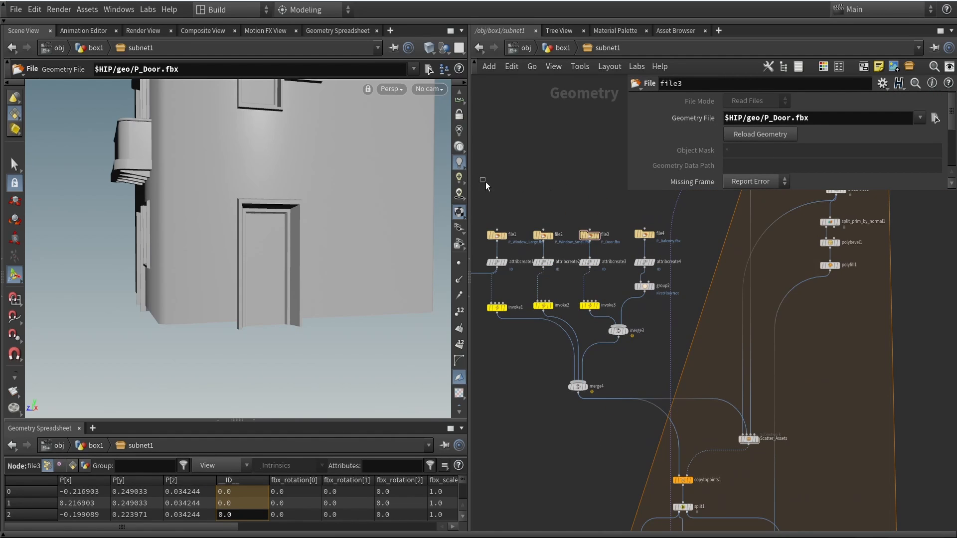
left_click_drag(486, 186, 655, 256)
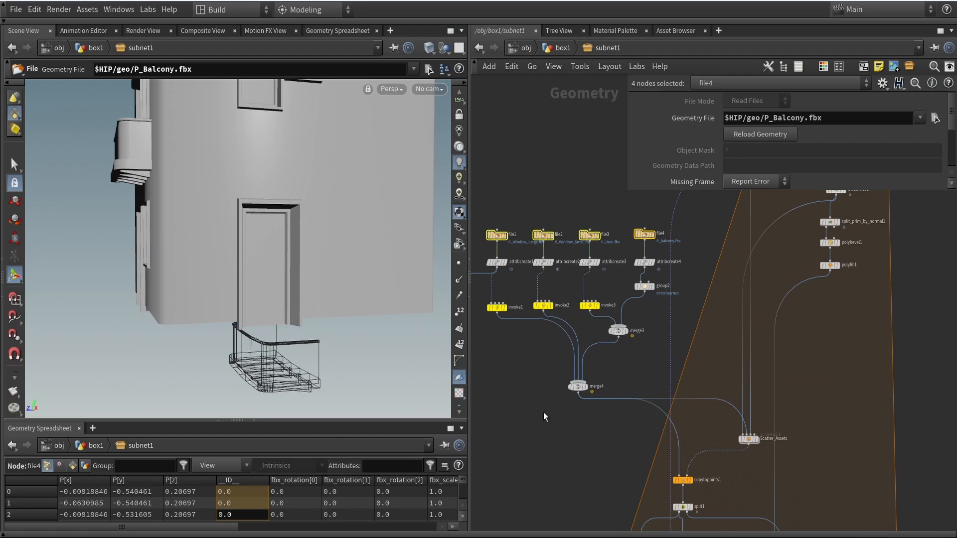
scroll(543, 417, "down", 3)
middle_click_drag(562, 439, 579, 291)
middle_click_drag(618, 397, 572, 356)
scroll(616, 347, "up", 1)
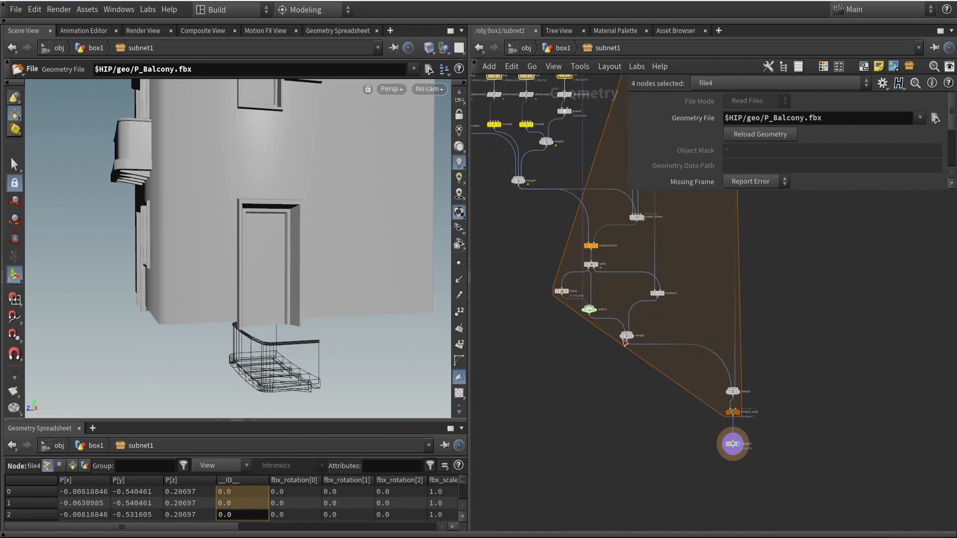
scroll(624, 343, "up", 1)
scroll(578, 305, "up", 2)
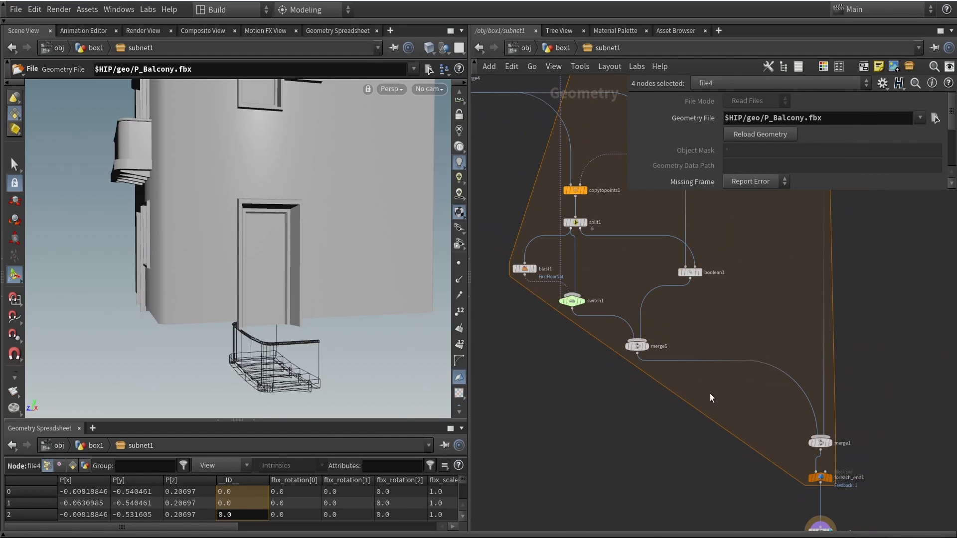
scroll(571, 302, "up", 2)
Try 3 as the iteration value in switch1's Select Input expression, check the building, and restore it to 0.
left_click(571, 300)
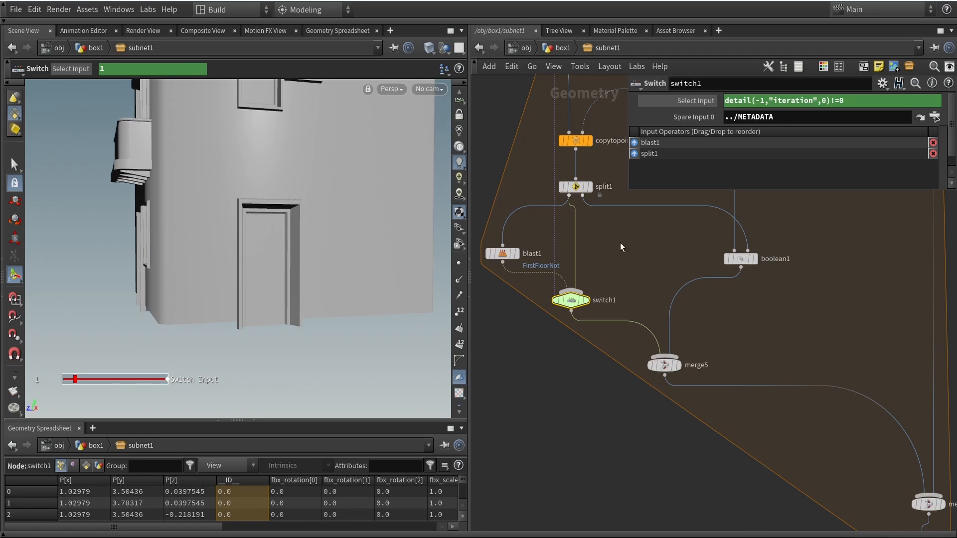
scroll(186, 207, "down", 3)
middle_click_drag(188, 207, 243, 305, "alt")
scroll(244, 305, "down", 2)
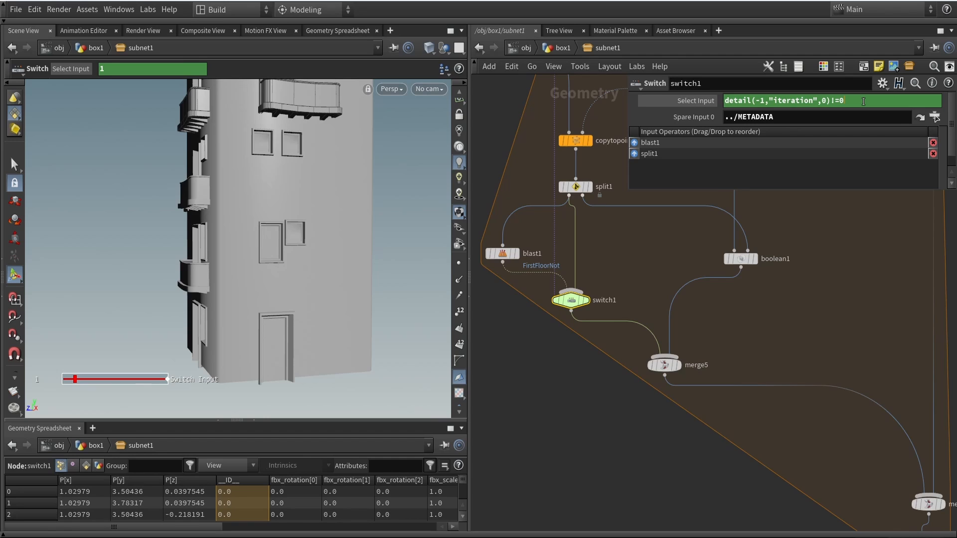
left_click(865, 244)
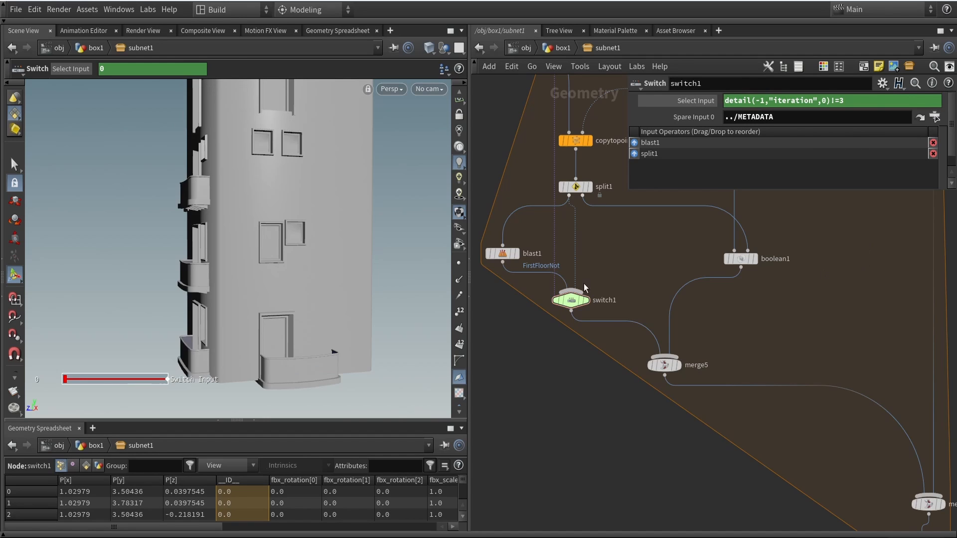
left_click_drag(293, 193, 365, 226, "alt")
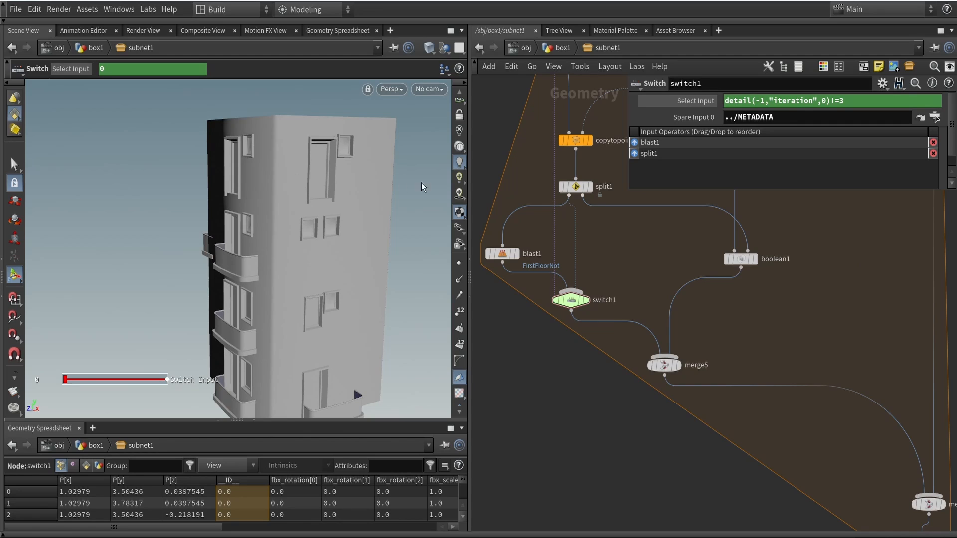
left_click(866, 101)
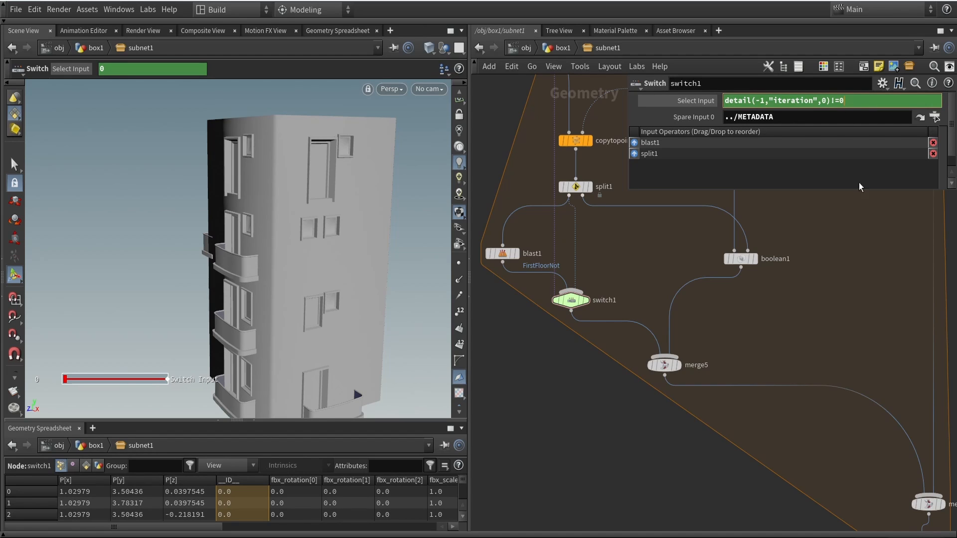
left_click(870, 276)
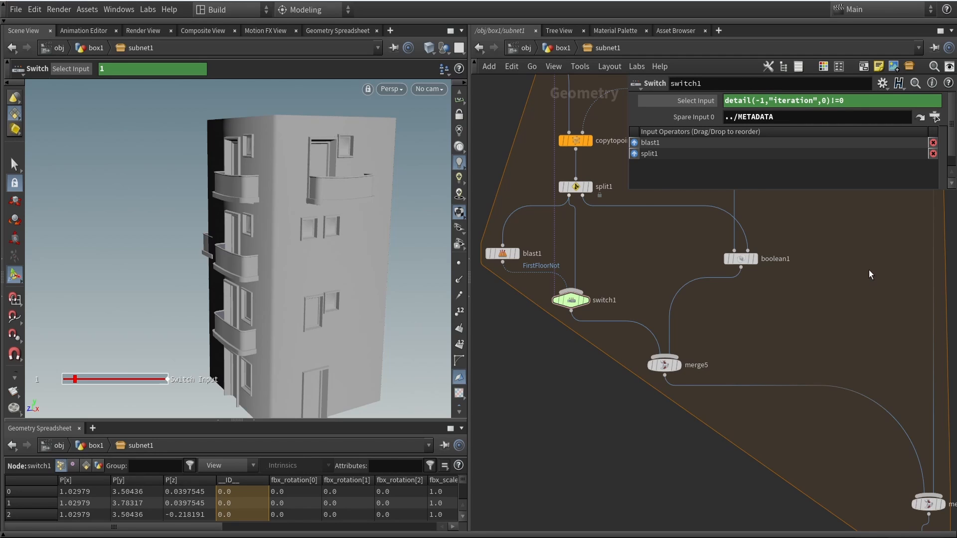
Move output0 down, insert a Normal node between foreach_end1 and output0, and display it.
key("h")
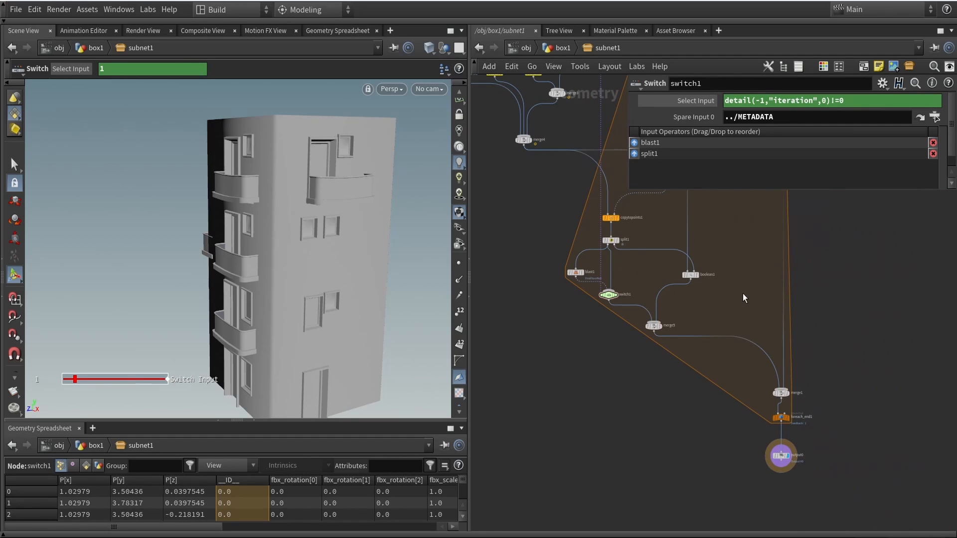
middle_click_drag(743, 294, 668, 285)
scroll(669, 285, "down", 1)
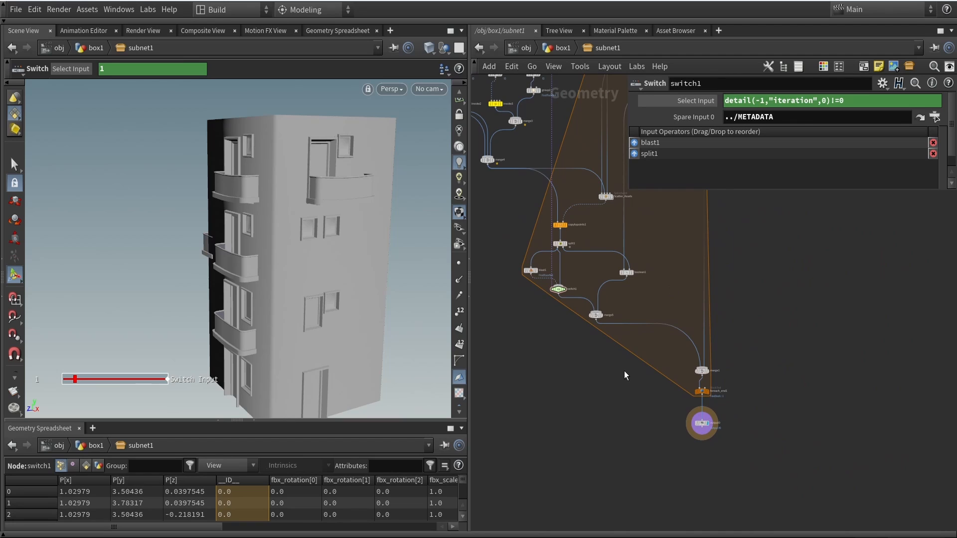
middle_click_drag(643, 404, 602, 330)
scroll(659, 360, "up", 3)
left_click_drag(659, 345, 659, 410)
key("Tab")
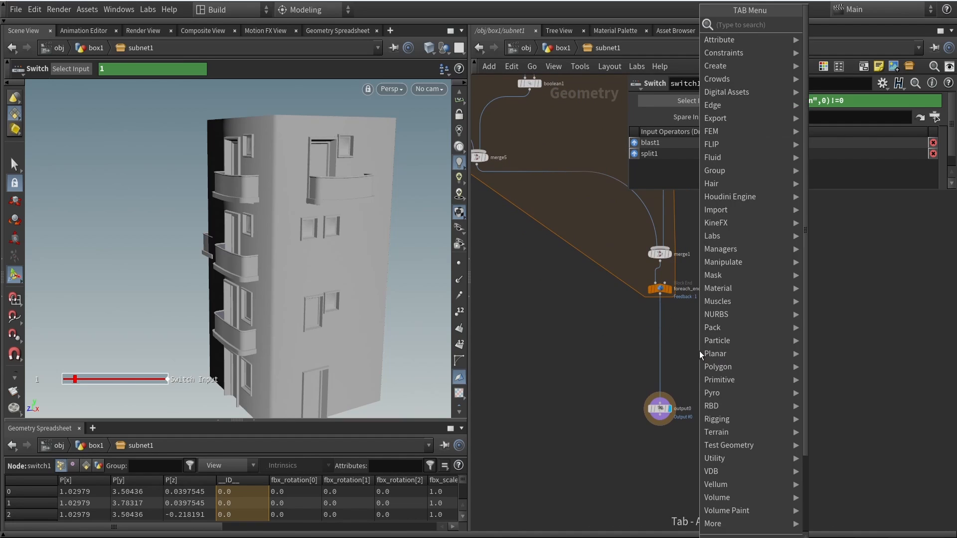
type("normal")
key("Return")
left_click(691, 341)
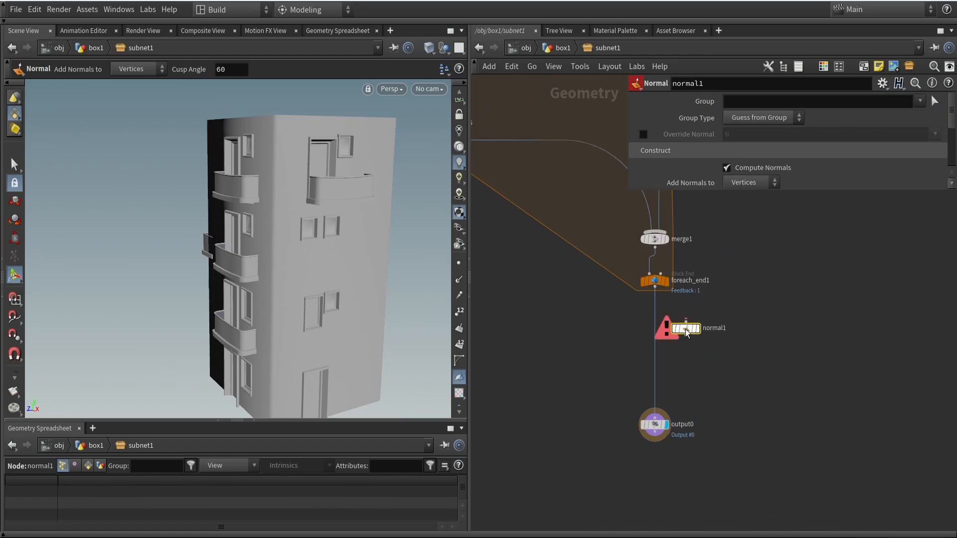
scroll(688, 334, "up", 5)
left_click(648, 348)
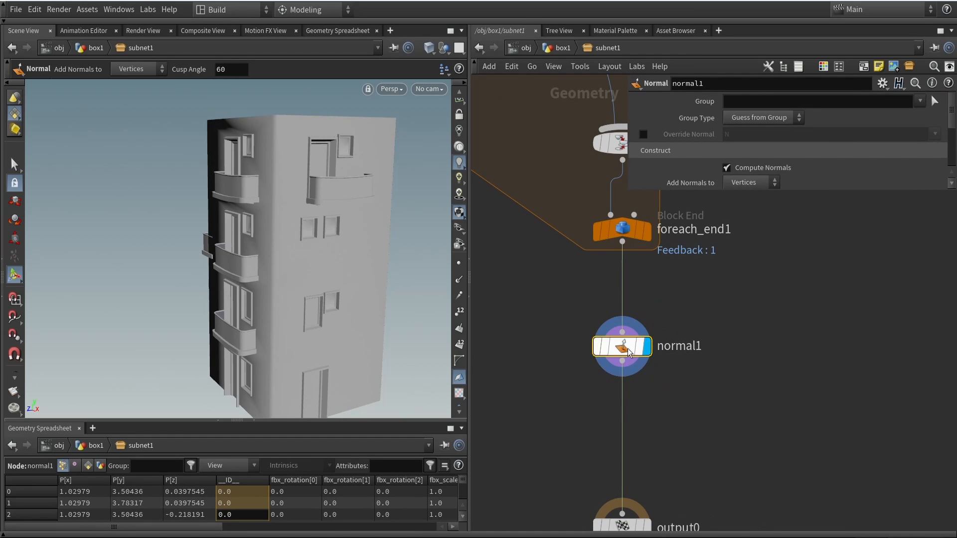
Set normal1's Cusp Angle to 35 and inspect the shading around the building.
scroll(742, 158, "down", 1)
left_click_drag(767, 151, 676, 151)
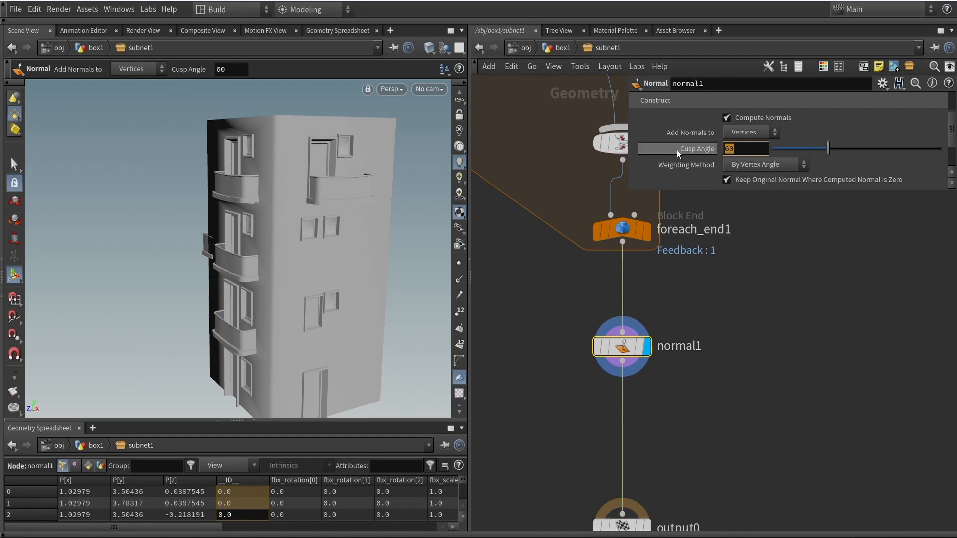
type("35")
key("Return")
left_click(779, 362)
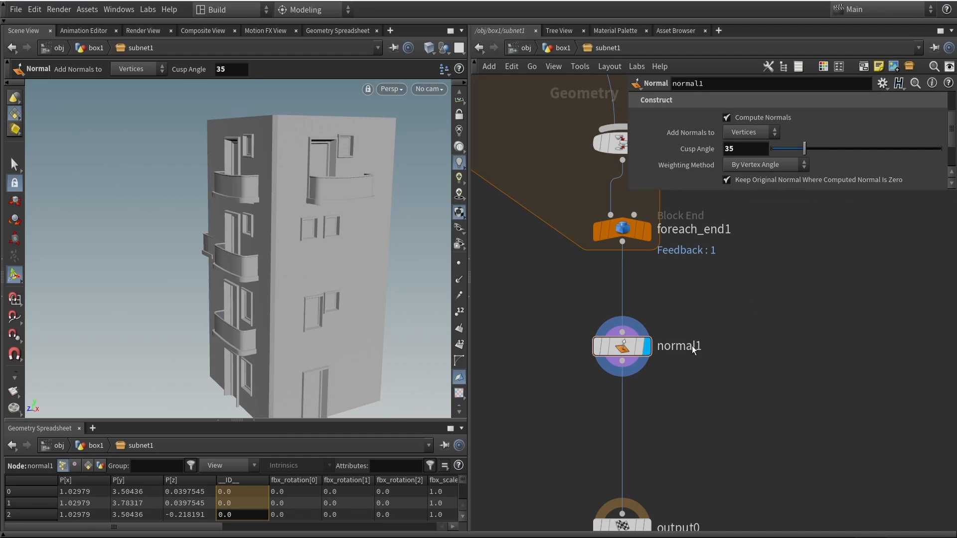
left_click_drag(184, 204, 333, 197, "alt")
middle_click_drag(332, 196, 293, 134, "alt")
left_click_drag(293, 135, 210, 206, "alt")
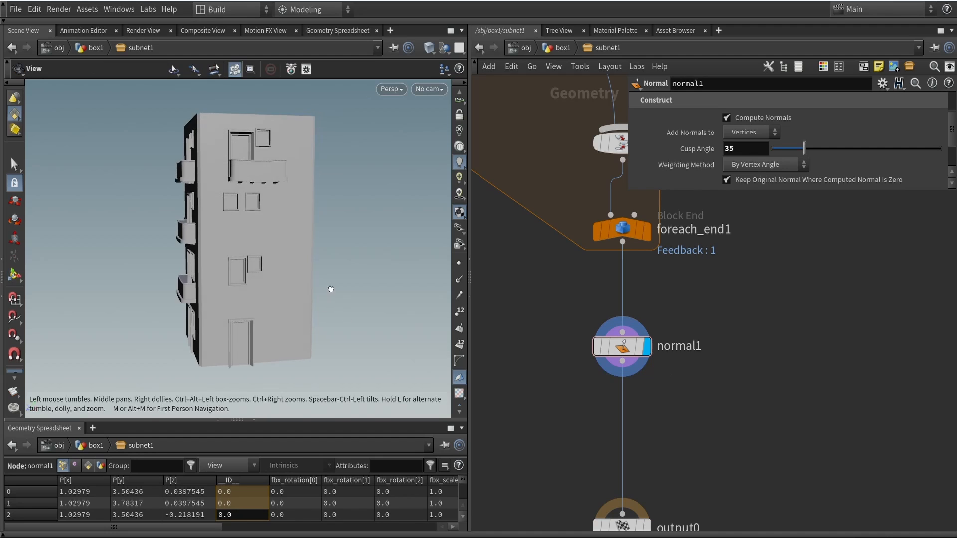
left_click_drag(331, 289, 320, 284, "alt")
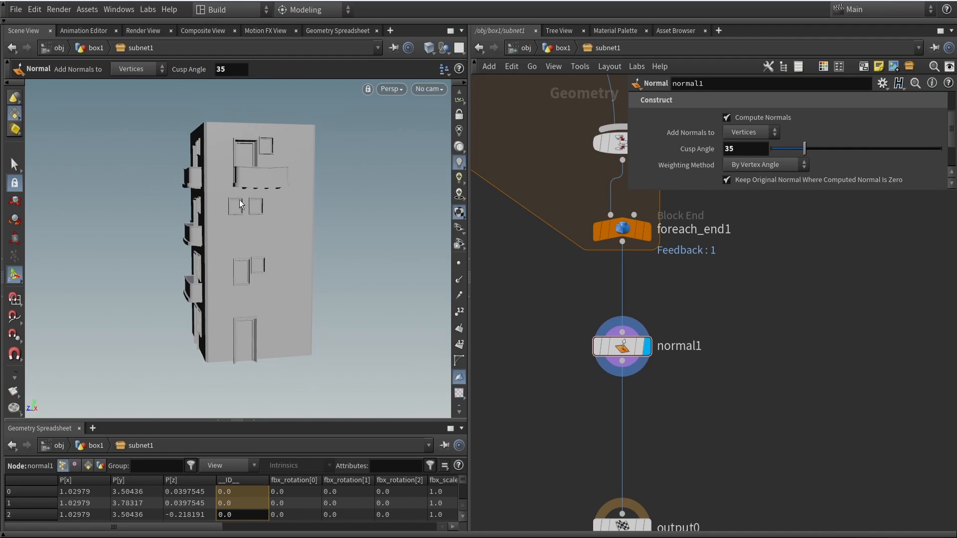
Narrow the parameter overlay, then add a Labs Split Primitives by Normal node fed by split_prim_by_normal1's second output.
scroll(724, 361, "down", 8)
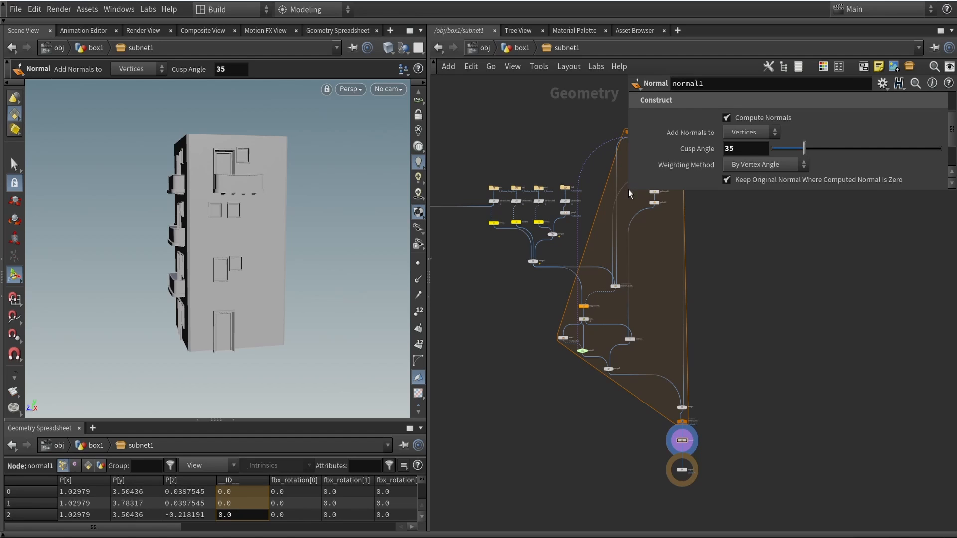
left_click_drag(624, 191, 850, 227)
scroll(664, 208, "up", 8)
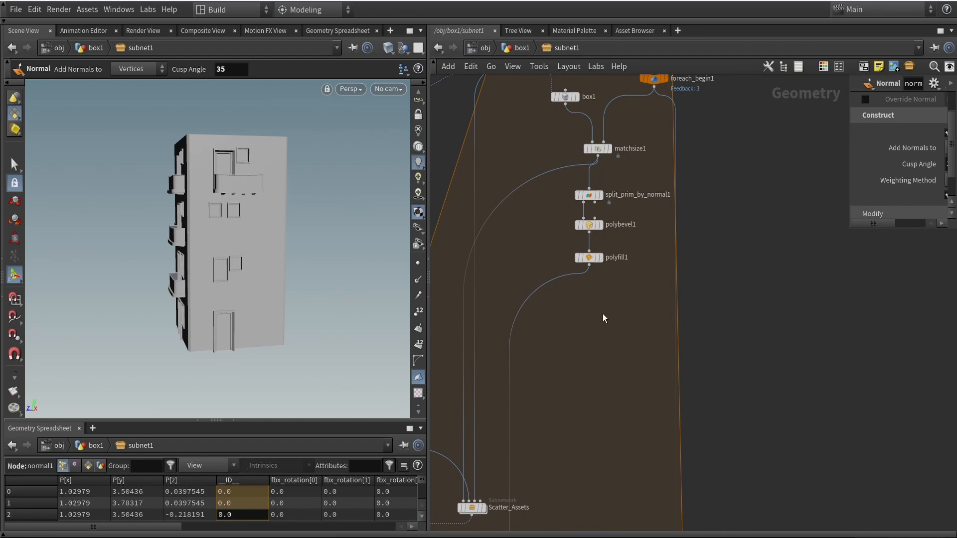
scroll(602, 314, "up", 2)
left_click_drag(567, 172, 567, 160)
key("Tab")
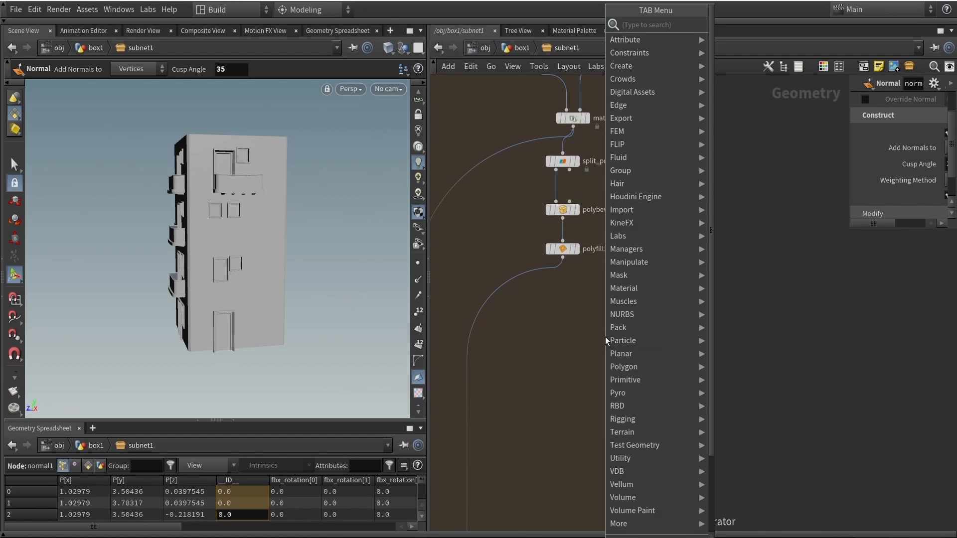
type("split")
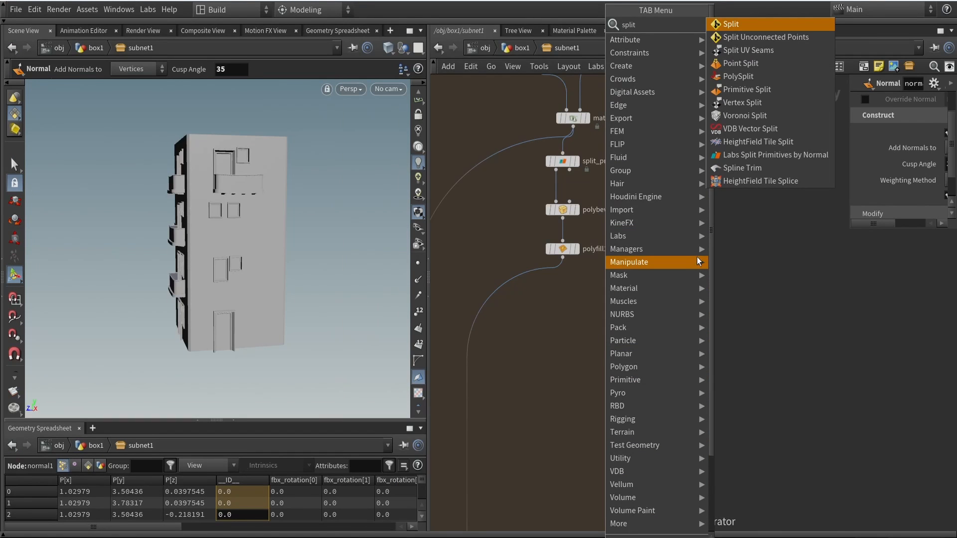
left_click(767, 155)
left_click(622, 318)
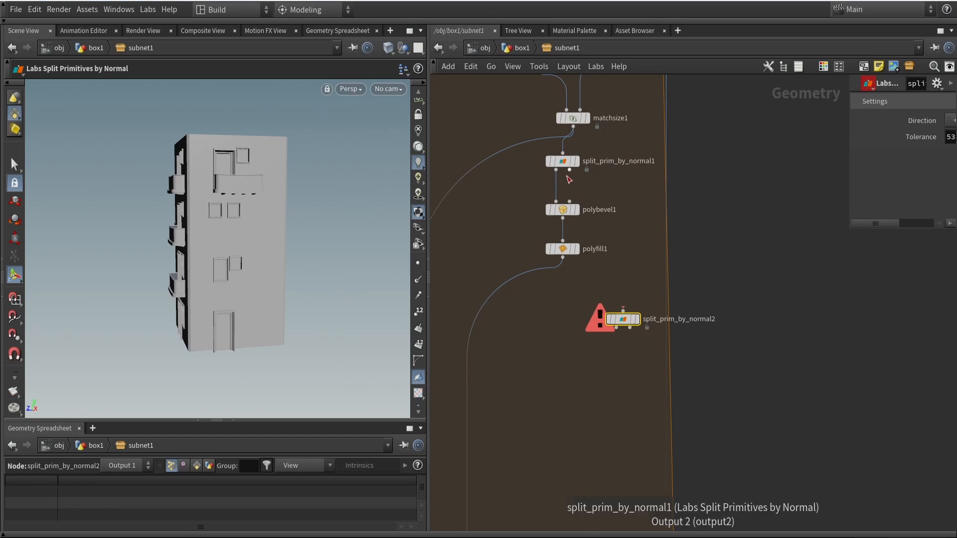
left_click_drag(570, 170, 623, 311)
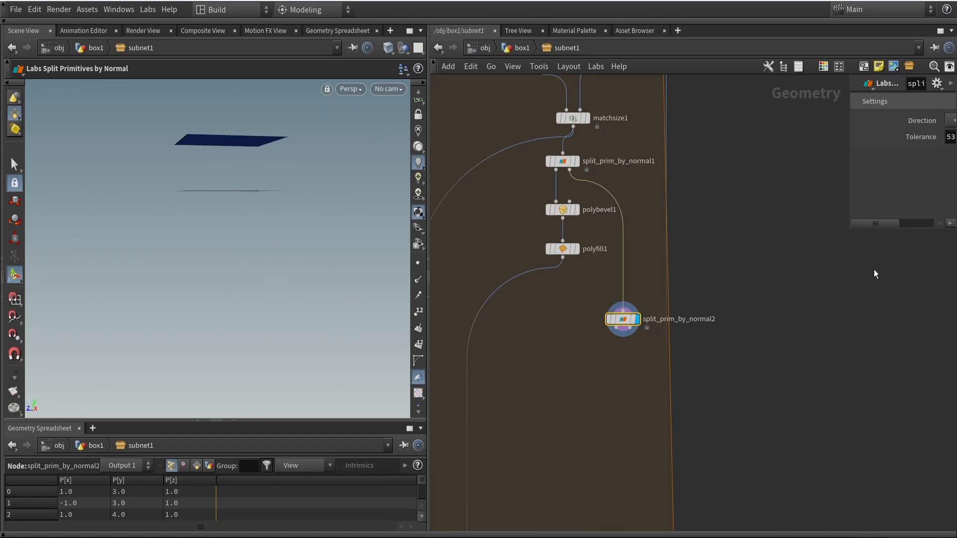
Set split_prim_by_normal2's Direction to -Y and turn on point display in the viewport.
left_click_drag(849, 230, 772, 303)
left_click_drag(219, 168, 265, 193, "alt")
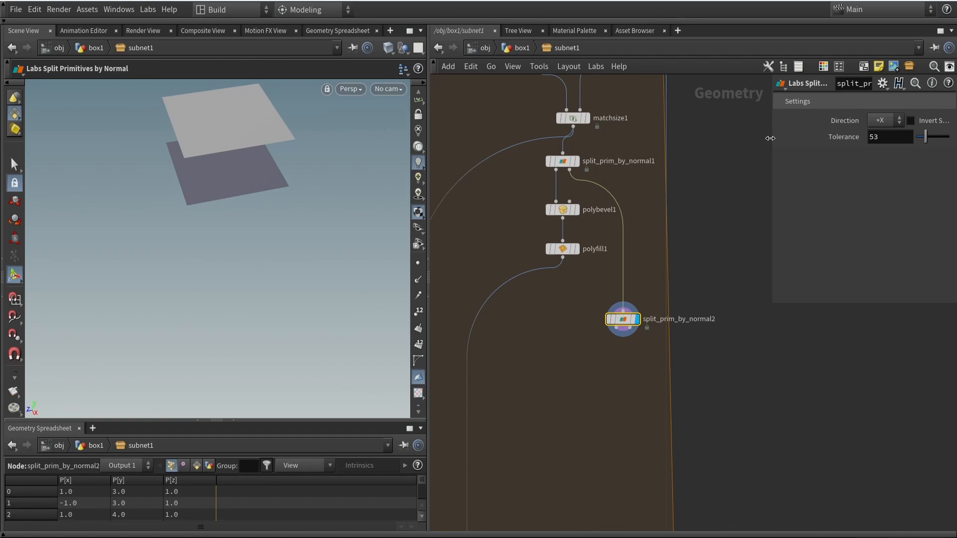
left_click(892, 121)
left_click(877, 185)
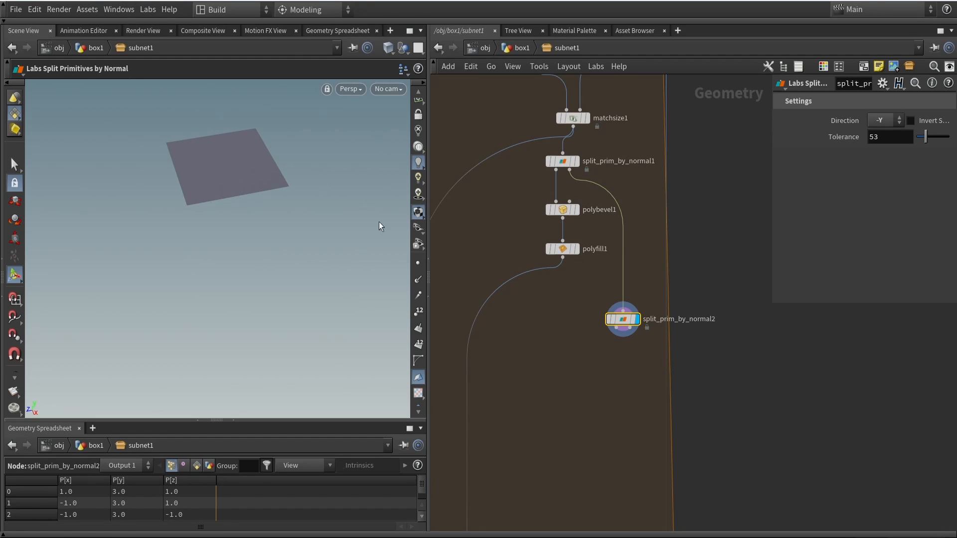
left_click(418, 263)
Duplicate box1, place the copy below polyfill1 beside split_prim_by_normal2, and display it.
middle_click_drag(579, 392, 613, 352)
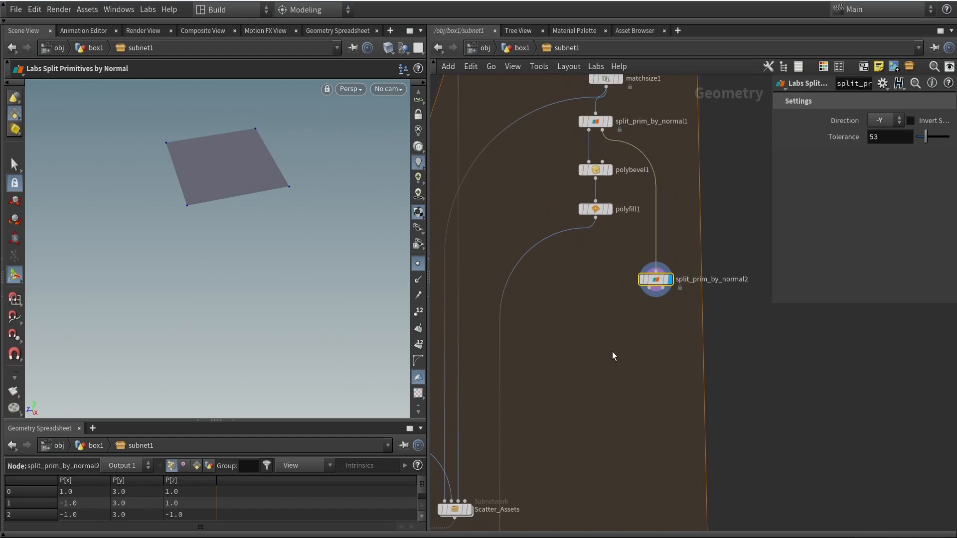
left_click(612, 352)
middle_click_drag(611, 351, 538, 175)
left_click(565, 130)
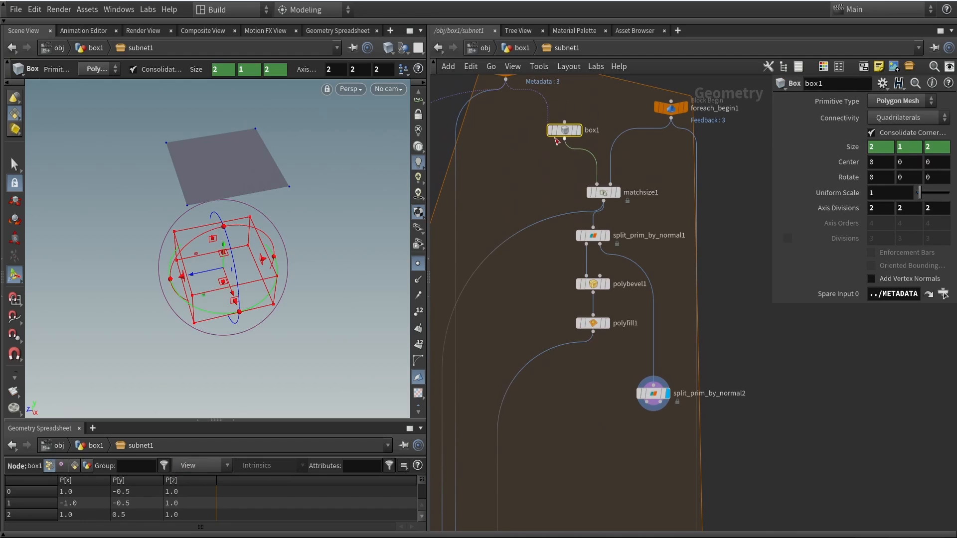
left_click_drag(565, 130, 581, 432, "alt")
middle_click_drag(588, 434, 584, 383)
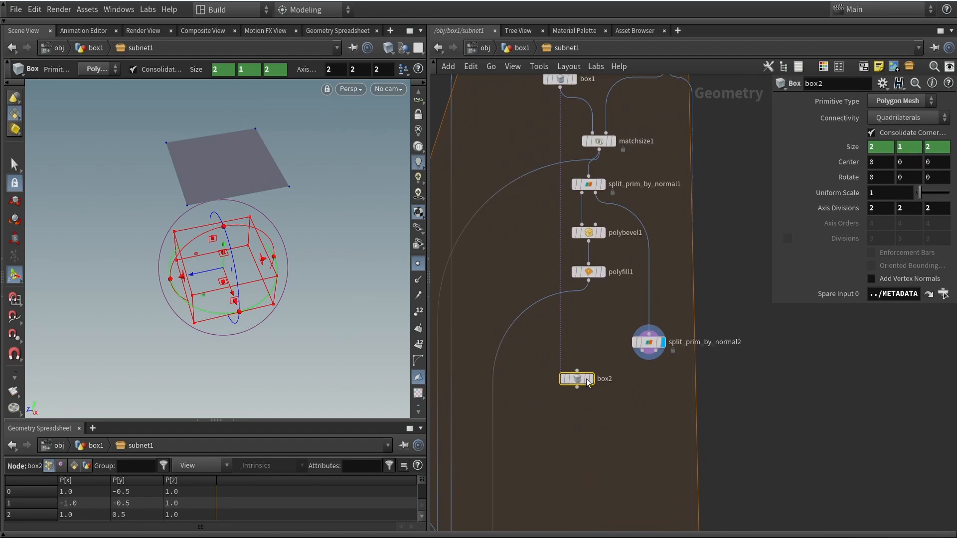
left_click(591, 380)
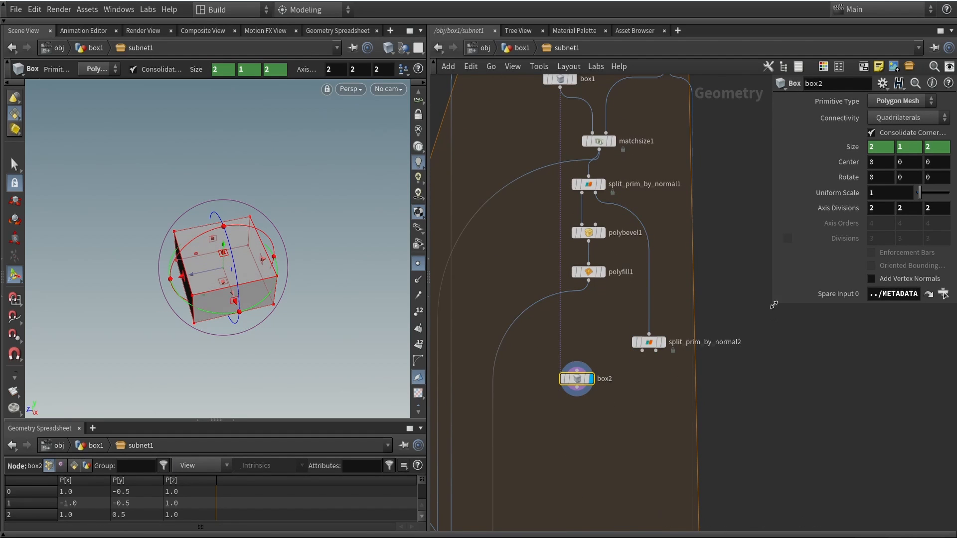
Widen the parameter overlay, then delete the channels on box2's X and Z Size, keeping the Y expression.
left_click_drag(773, 305, 630, 298)
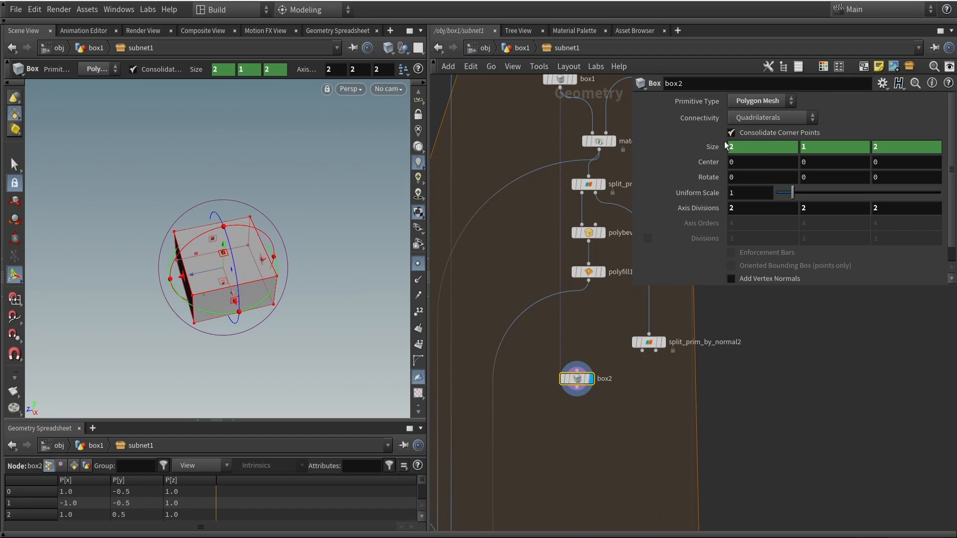
right_click(756, 148)
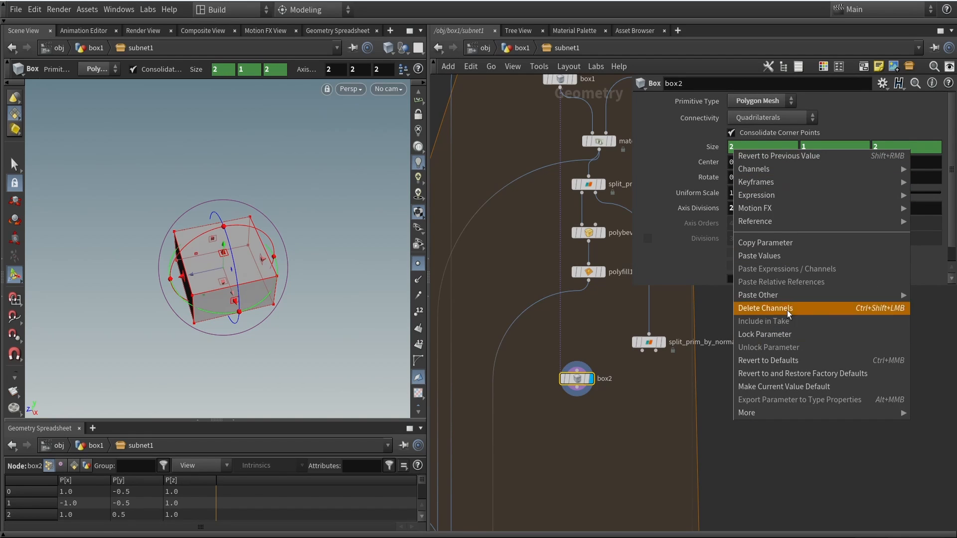
left_click(770, 310)
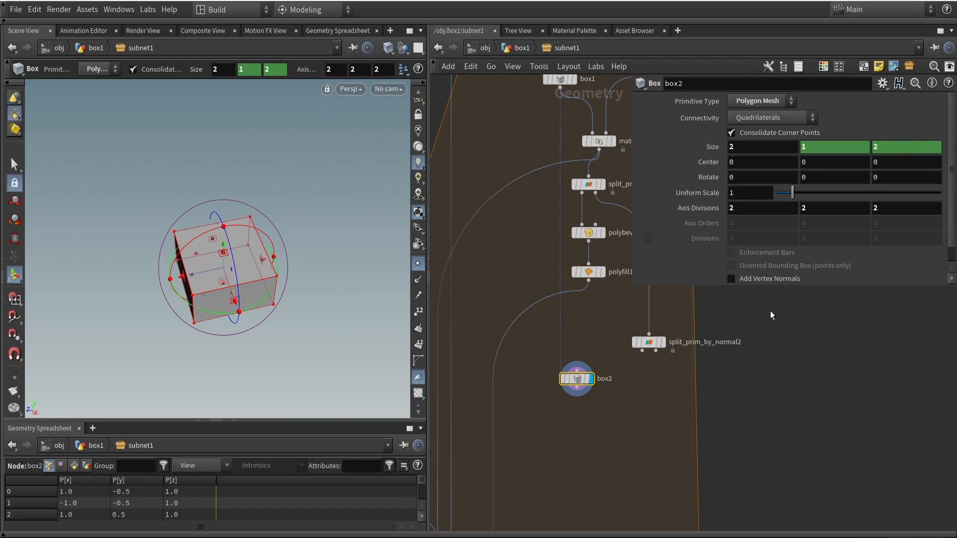
right_click(897, 145)
left_click(842, 298)
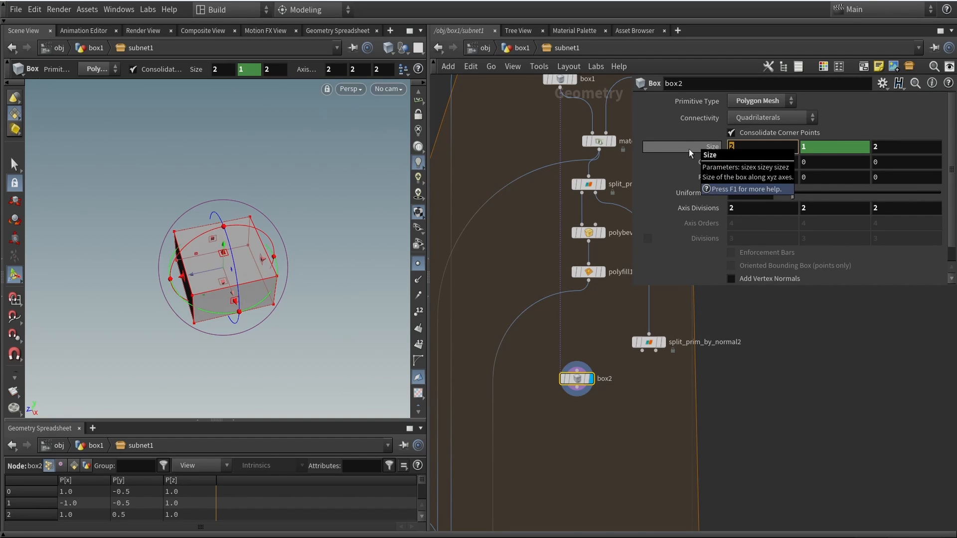
Set box2's X and Z Size to 0.15 and check the Size expressions.
type("0.15")
key("Return")
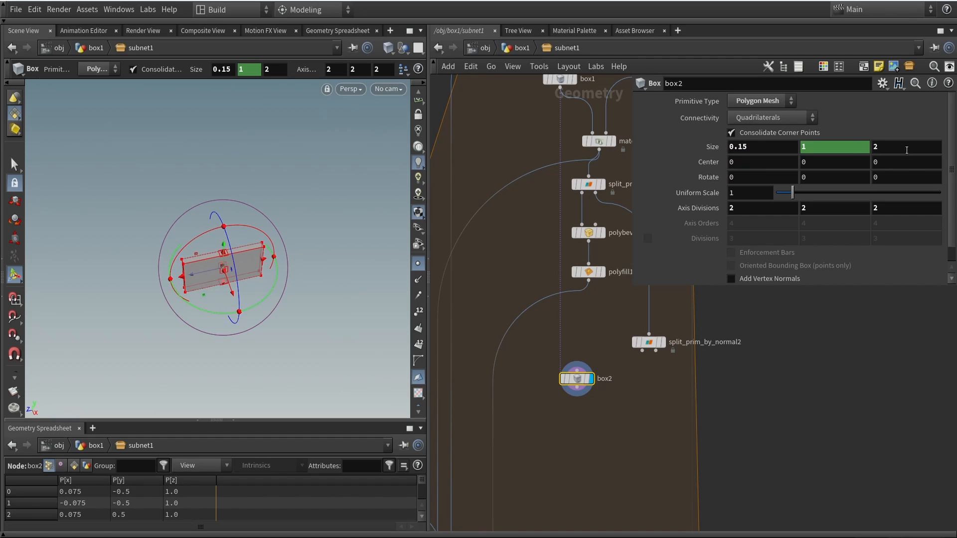
left_click_drag(904, 149, 812, 142)
type("0.15")
key("Return")
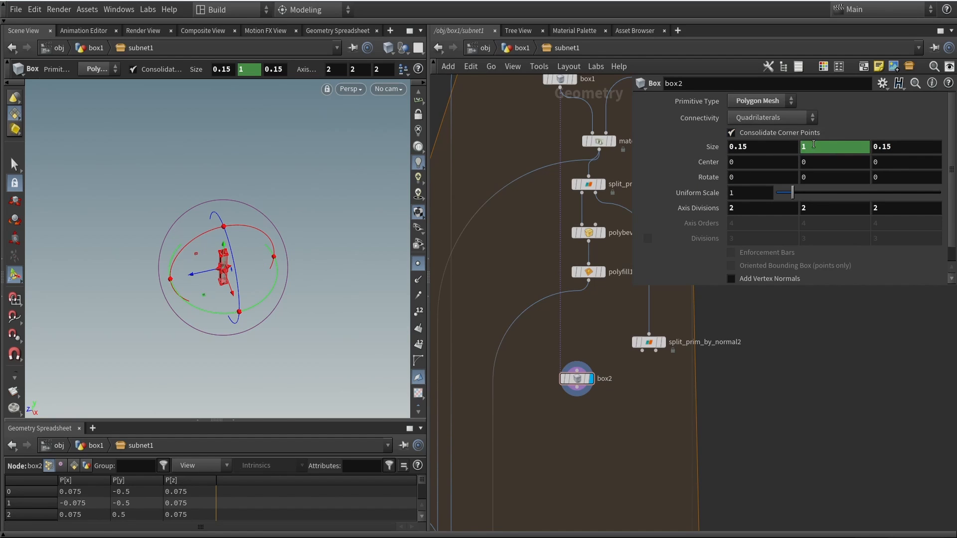
left_click(712, 149)
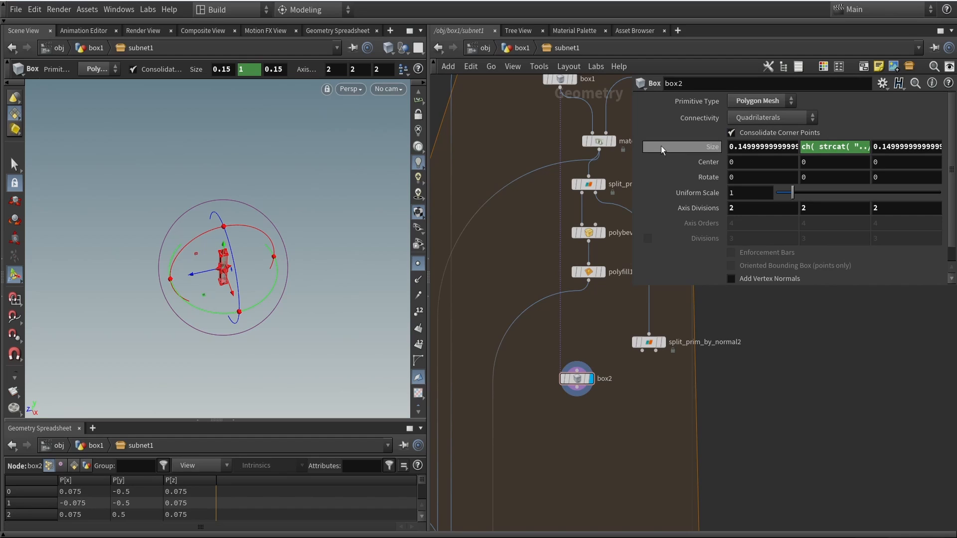
left_click(712, 148)
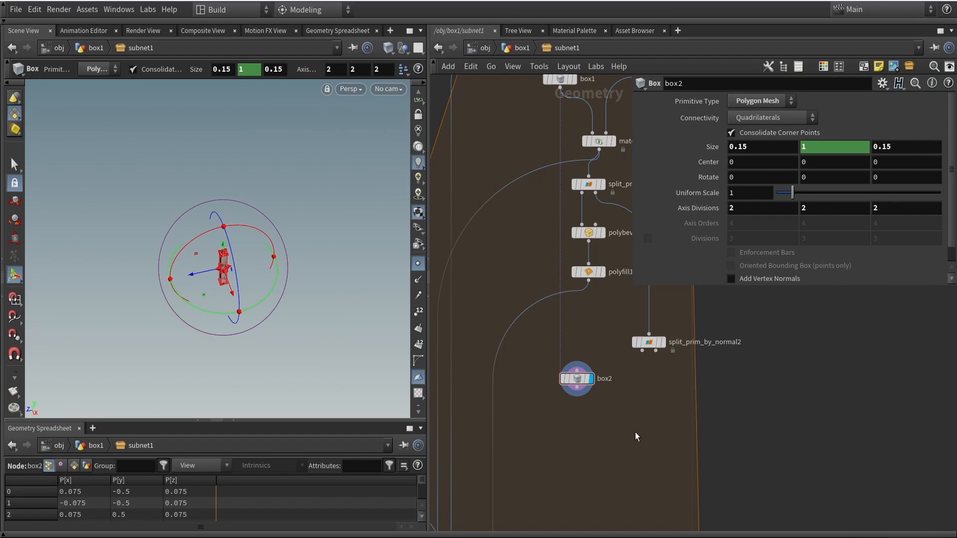
Add a Match Size node fed by box2, display it, and set its Justify Y to Min.
scroll(248, 300, "up", 3, "alt")
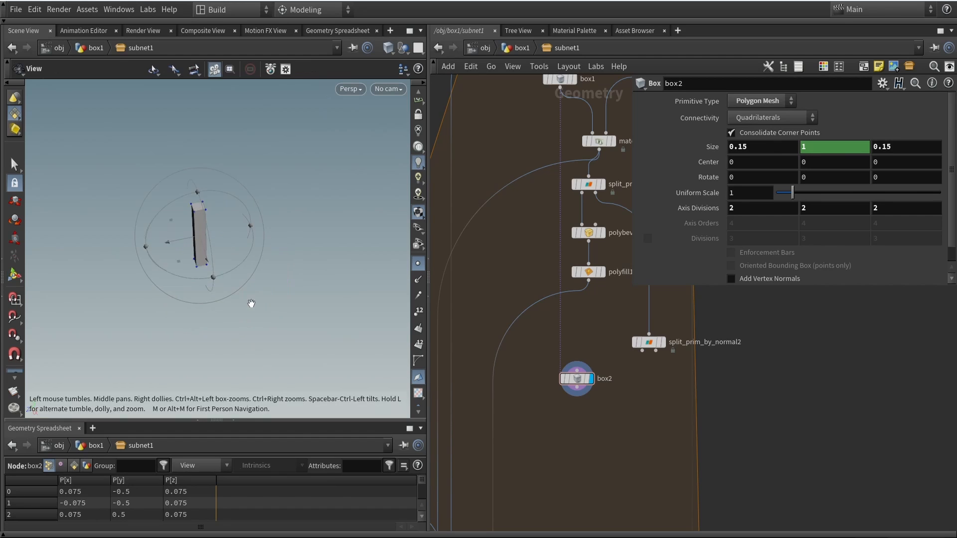
left_click_drag(197, 242, 201, 206, "alt")
scroll(584, 425, "up", 3)
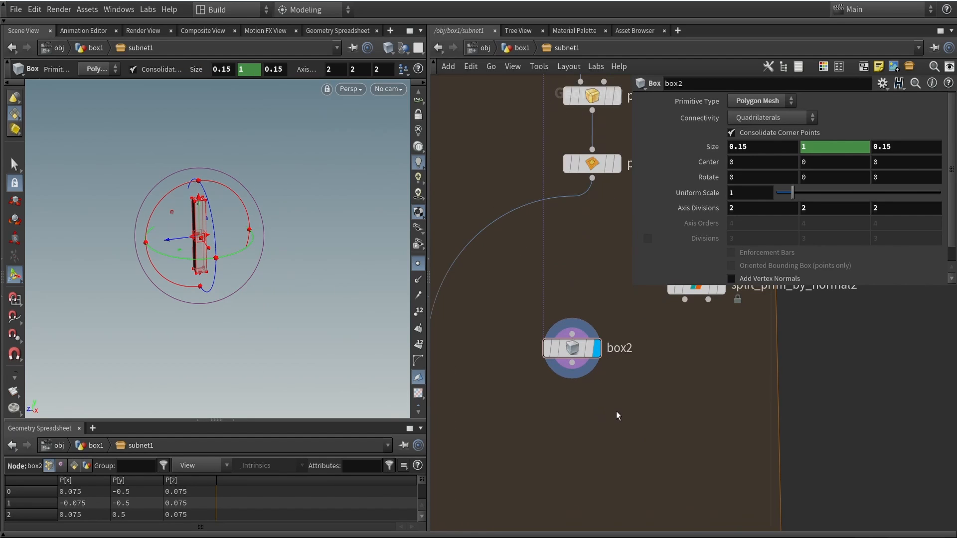
key("Tab")
type("mat")
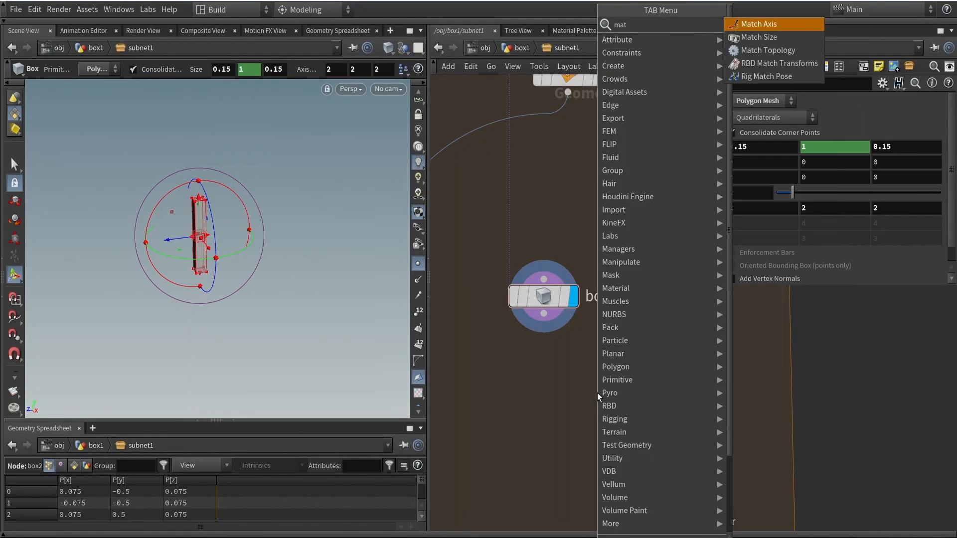
left_click(752, 38)
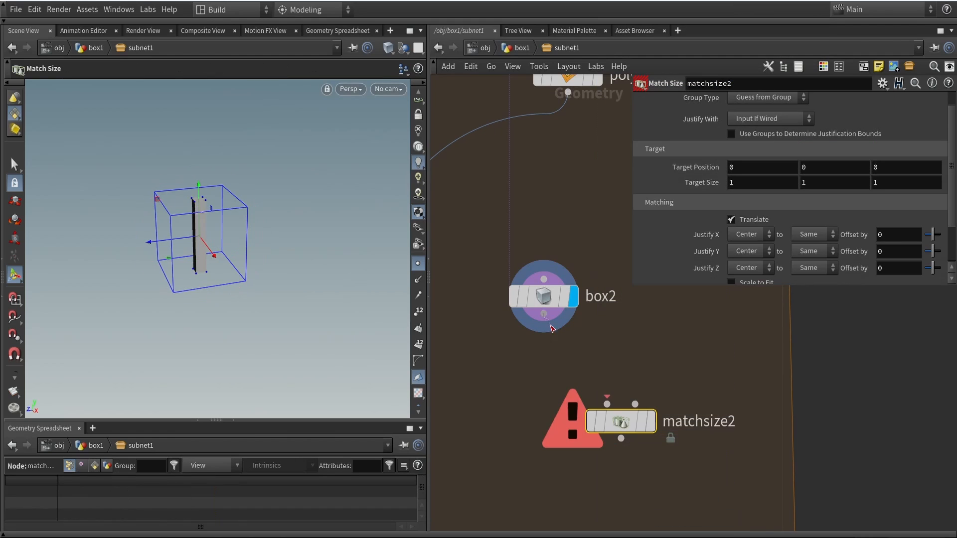
left_click_drag(543, 315, 543, 380)
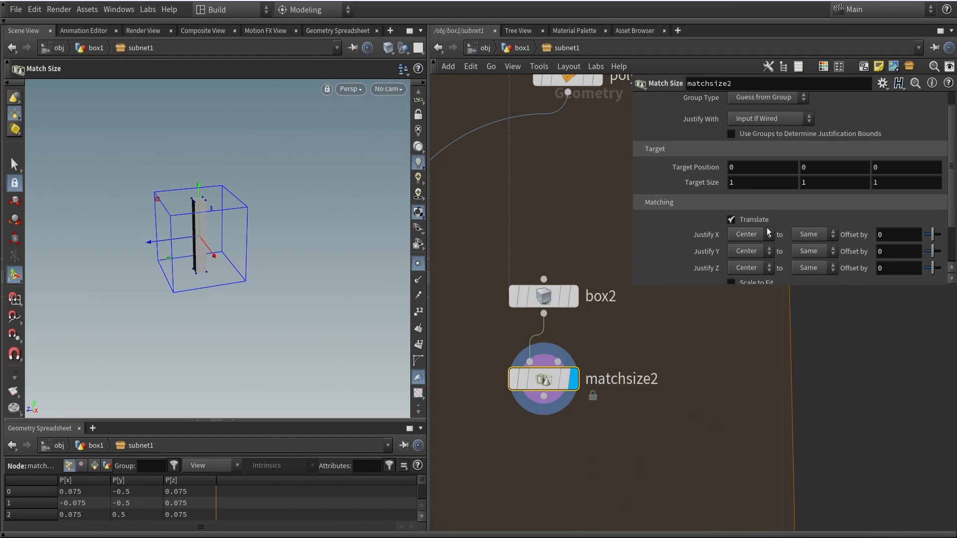
left_click(737, 252)
left_click(742, 274)
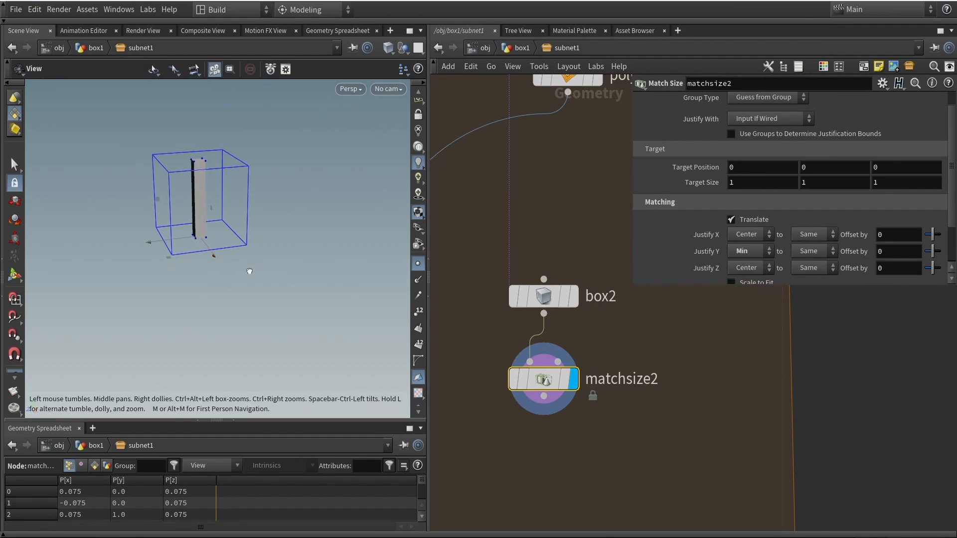
Add a Copy to Points node with matchsize2 as its source and split_prim_by_normal2's first output as target points.
key("Tab")
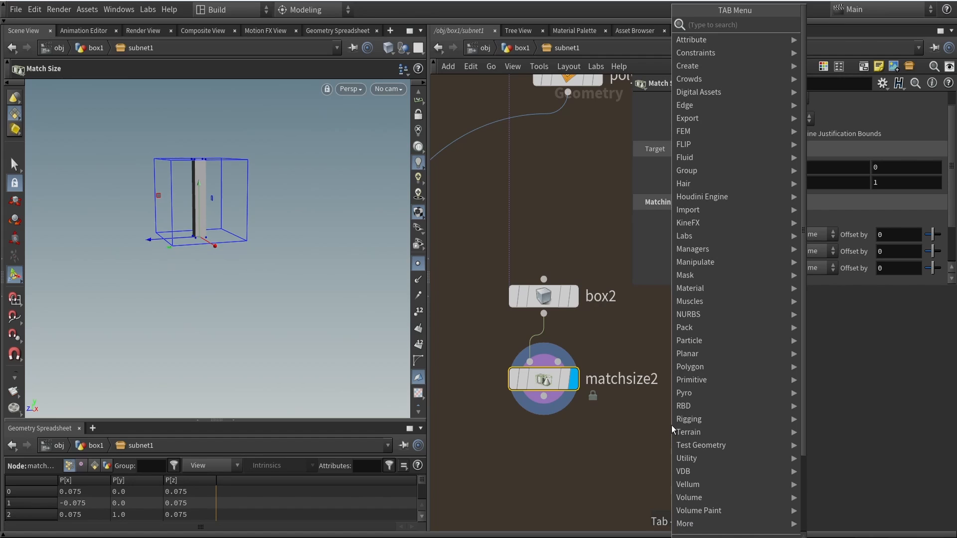
type("cop")
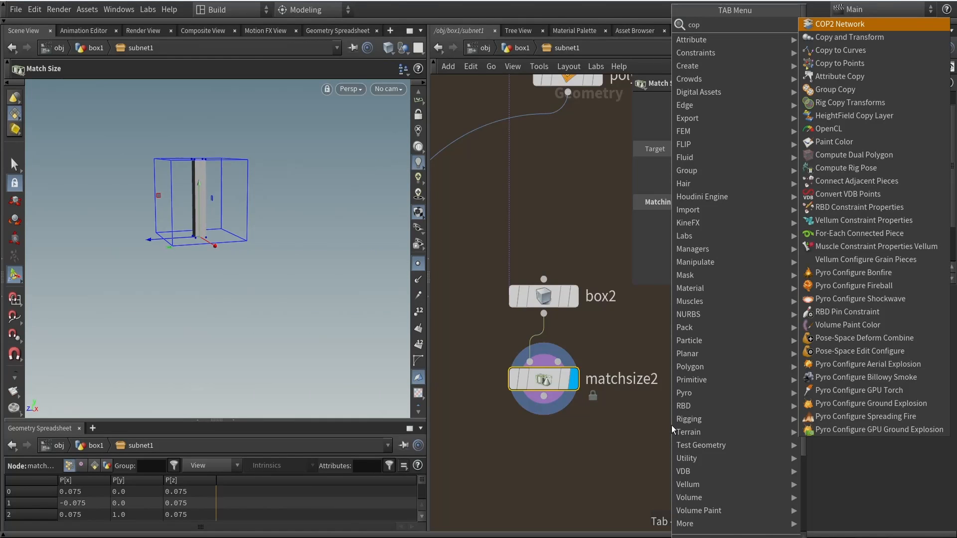
type("y t")
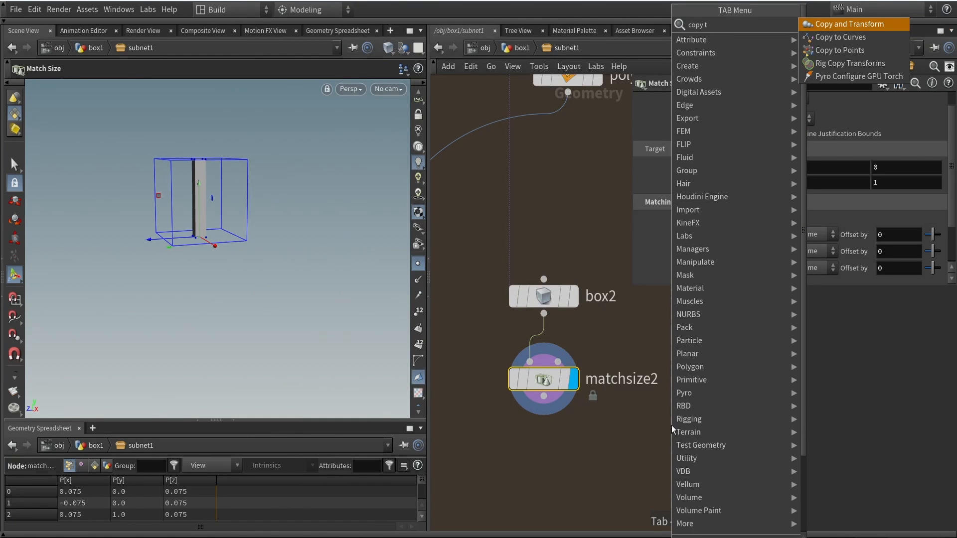
left_click(839, 52)
left_click(665, 456)
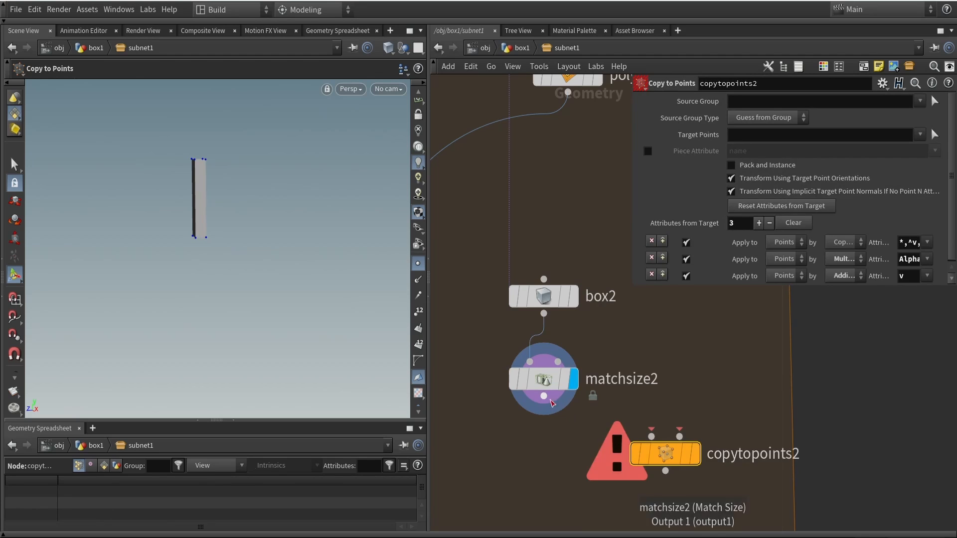
scroll(672, 385, "down", 3)
left_click_drag(675, 327, 674, 406)
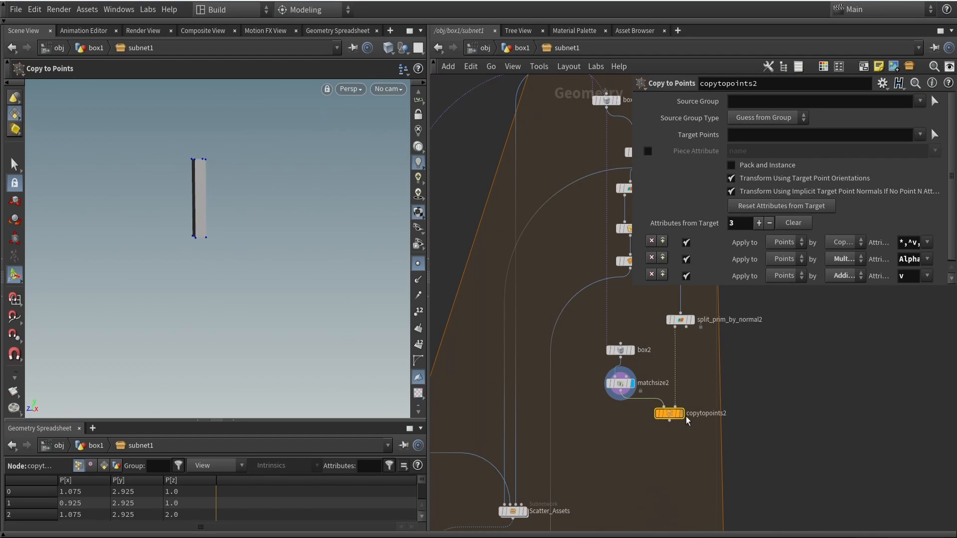
Display copytopoints2 and turn off Transform Using Target Point Orientations.
left_click(681, 413)
mouse_move(243, 264)
left_mouse_down()
mouse_move(248, 272)
mouse_move(268, 238)
mouse_move(261, 284)
mouse_move(220, 316)
mouse_move(207, 229)
mouse_move(239, 265)
left_mouse_up()
key("Return")
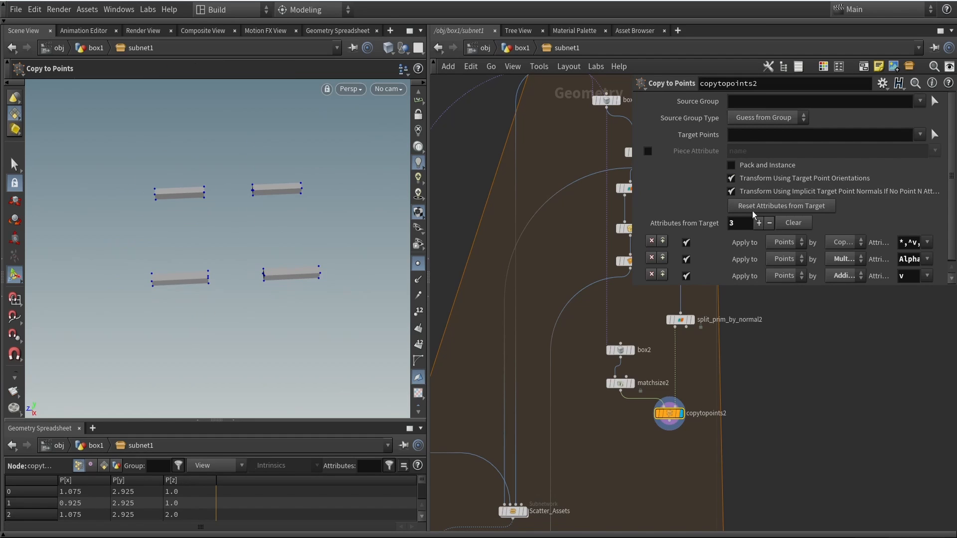
left_click(770, 182)
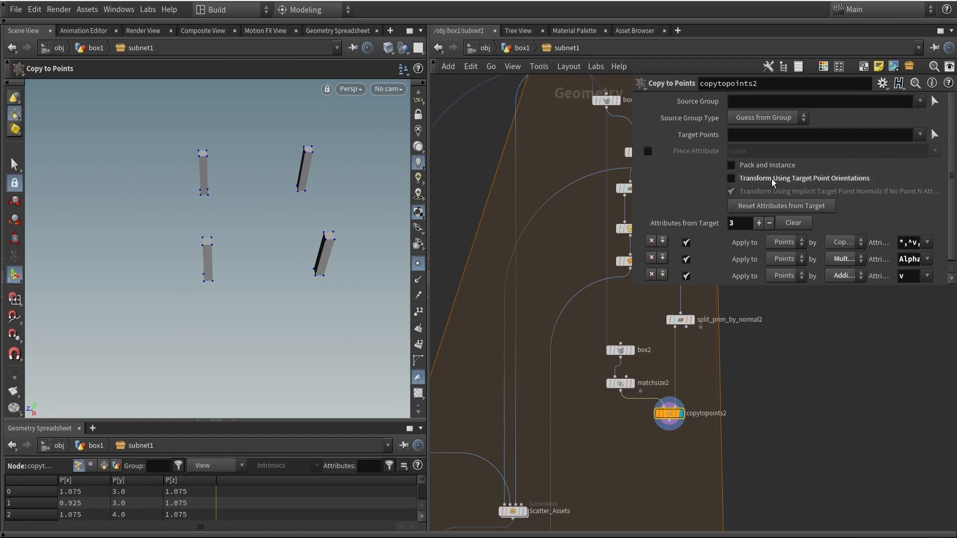
Select split_prim_by_normal2 to compare its face outline with the copied pillars, and inspect the pillars up close.
middle_click_drag(716, 348, 702, 378)
scroll(665, 375, "up", 3)
left_click_drag(692, 362, 640, 317)
middle_click_drag(686, 423, 652, 343)
scroll(652, 344, "down", 3)
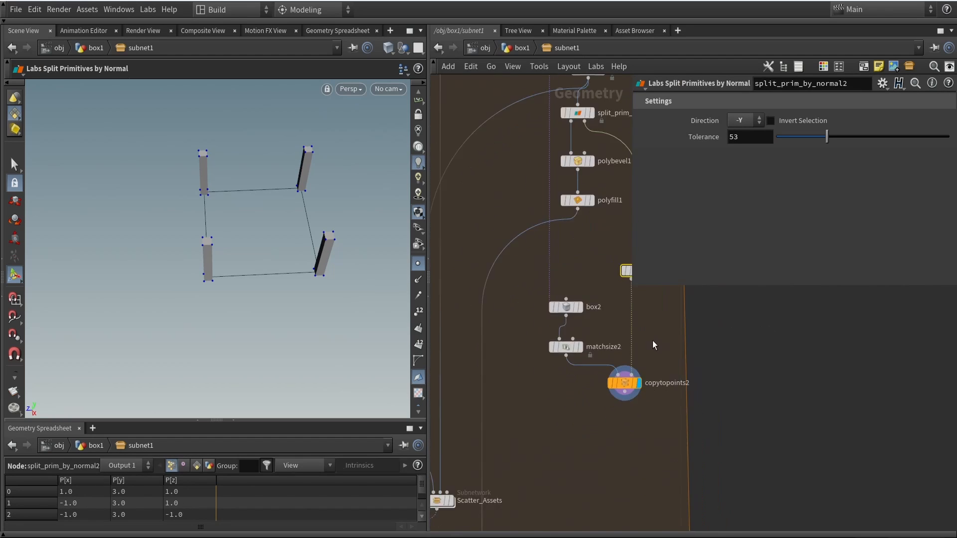
middle_click_drag(621, 463, 552, 393)
scroll(574, 224, "up", 3)
left_click(573, 263)
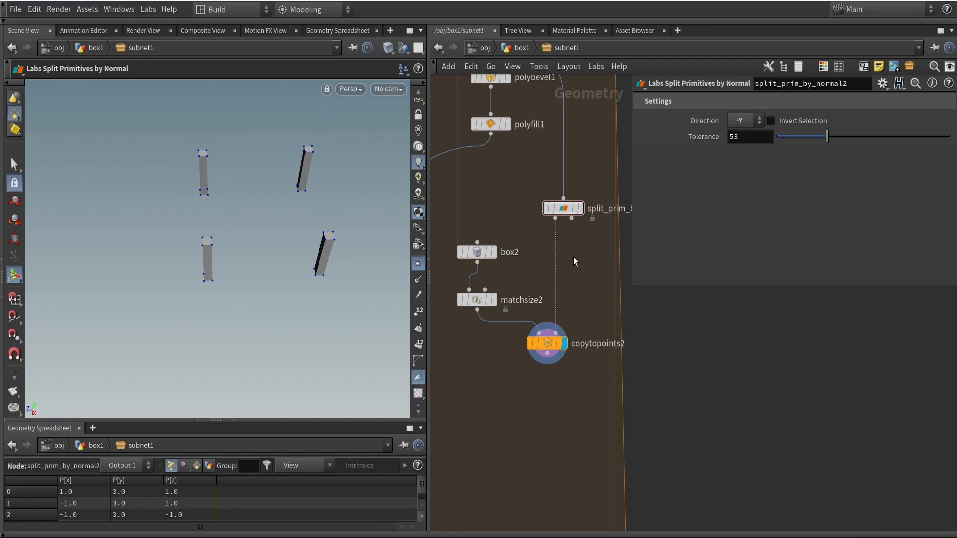
key("Escape")
left_click_drag(265, 263, 235, 254)
scroll(235, 254, "up", 3)
Move merge5 below boolean1 and wire copytopoints2's output into it.
middle_click_drag(552, 412, 677, 261)
scroll(678, 261, "down", 3)
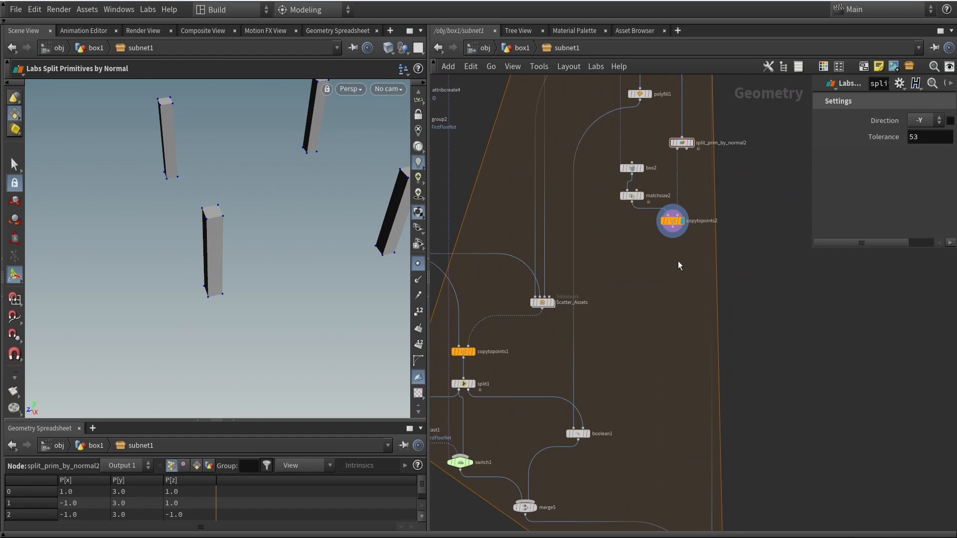
middle_click_drag(639, 331, 635, 242)
left_click_drag(522, 418, 593, 458)
left_click_drag(669, 145, 594, 453)
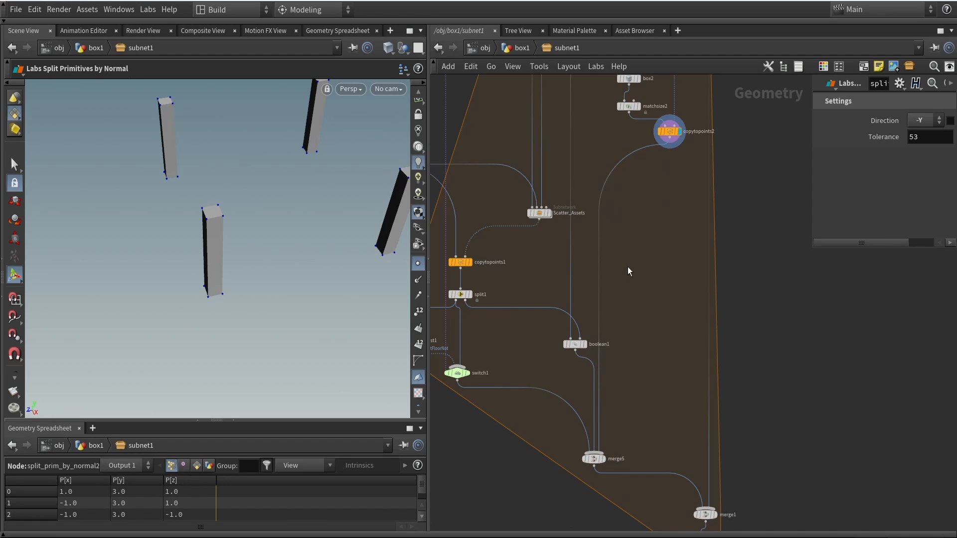
Insert a Switch node on the wire between copytopoints2 and merge5.
key("Tab")
type("s")
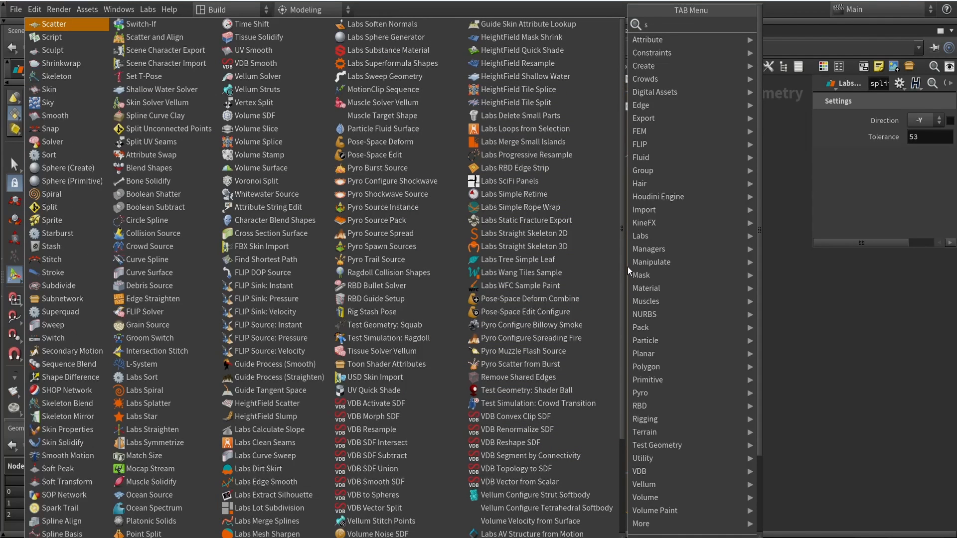
type("wi")
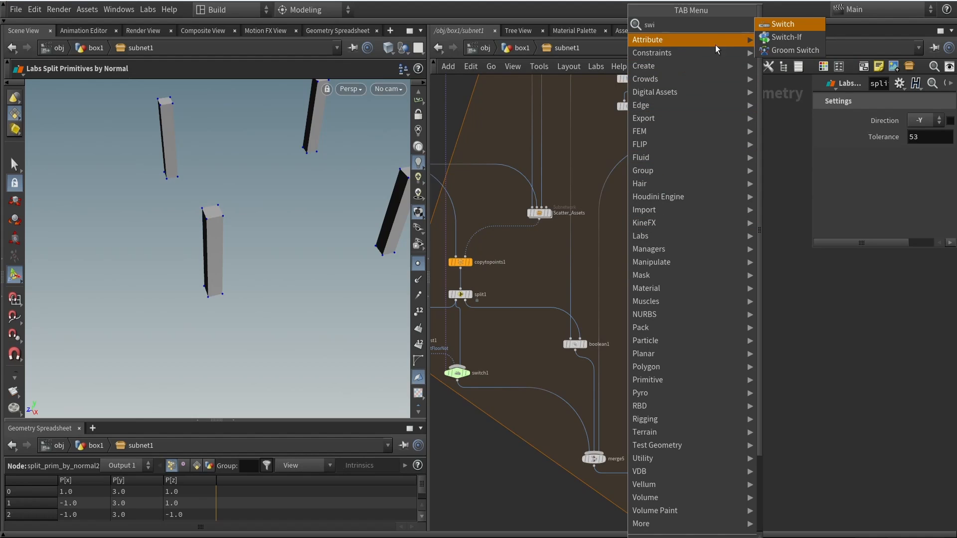
left_click(796, 26)
left_click(624, 225)
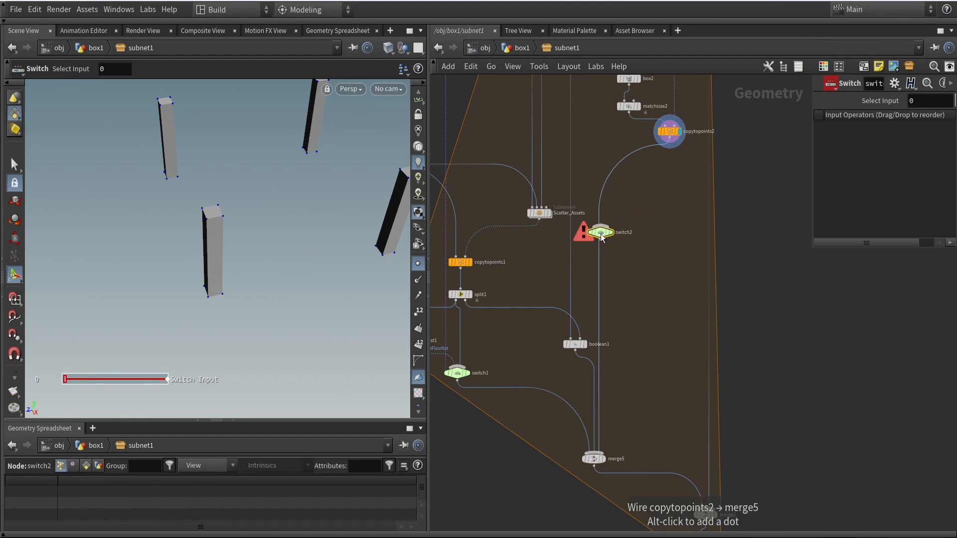
Add a Null node beside switch2 and wire its output into switch2.
key("Tab")
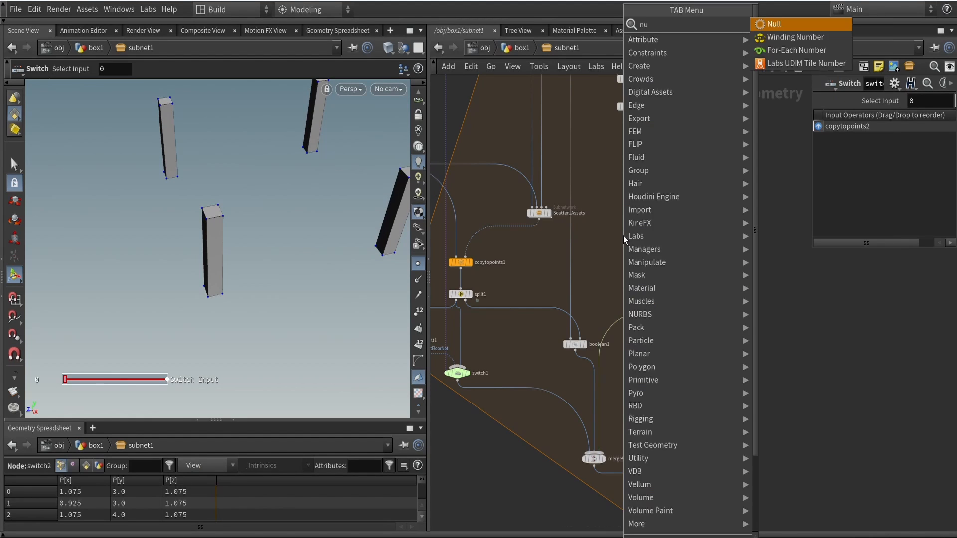
type("null")
key("Return")
left_click(623, 234)
scroll(623, 234, "up", 2)
left_click_drag(622, 245, 659, 318)
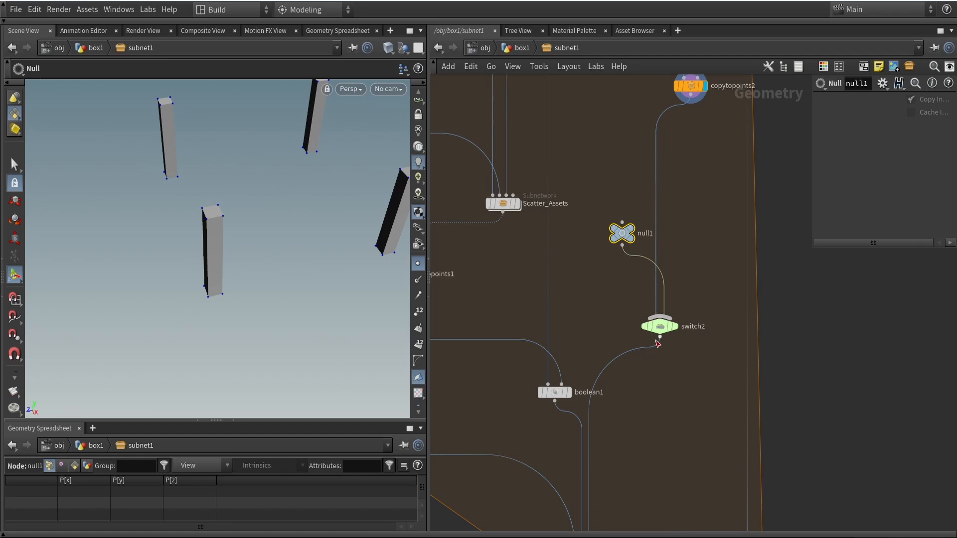
Reorder switch2's input operators so null1 comes before copytopoints2.
left_click(660, 327)
left_click_drag(823, 141, 832, 124)
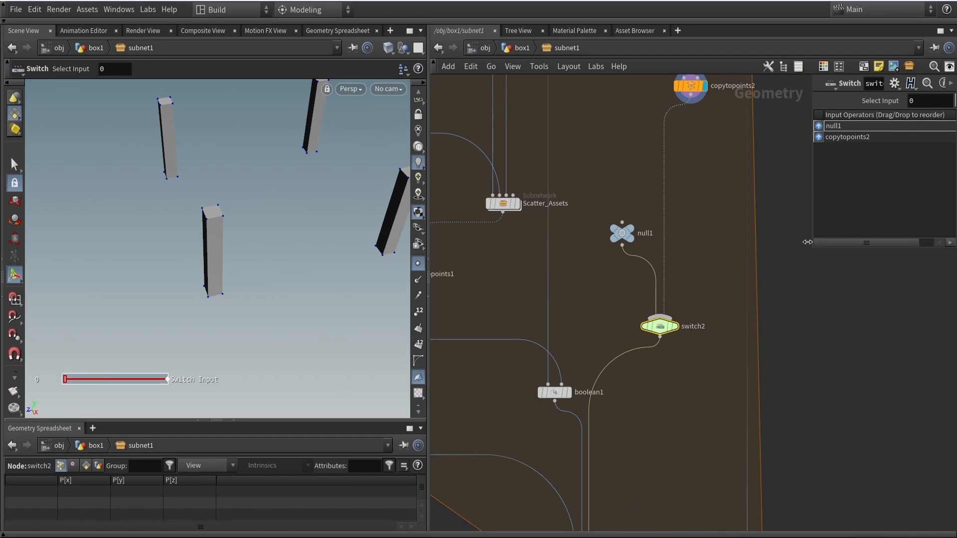
left_click_drag(813, 250, 731, 220)
left_click_drag(876, 101, 875, 102)
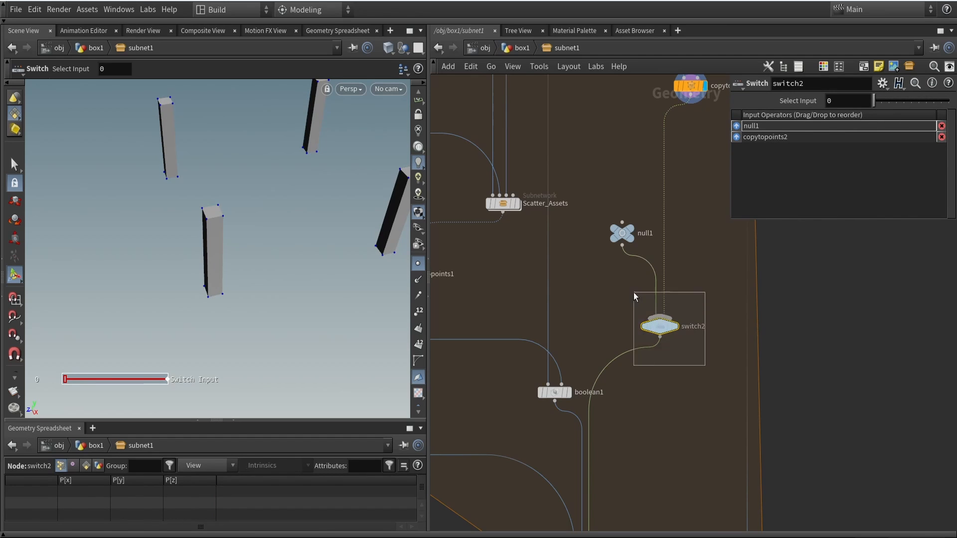
Open the type properties of the OverWatch_Build_Tut asset and add a Toggle parameter inside the Floors folder after Z.
left_click(95, 8)
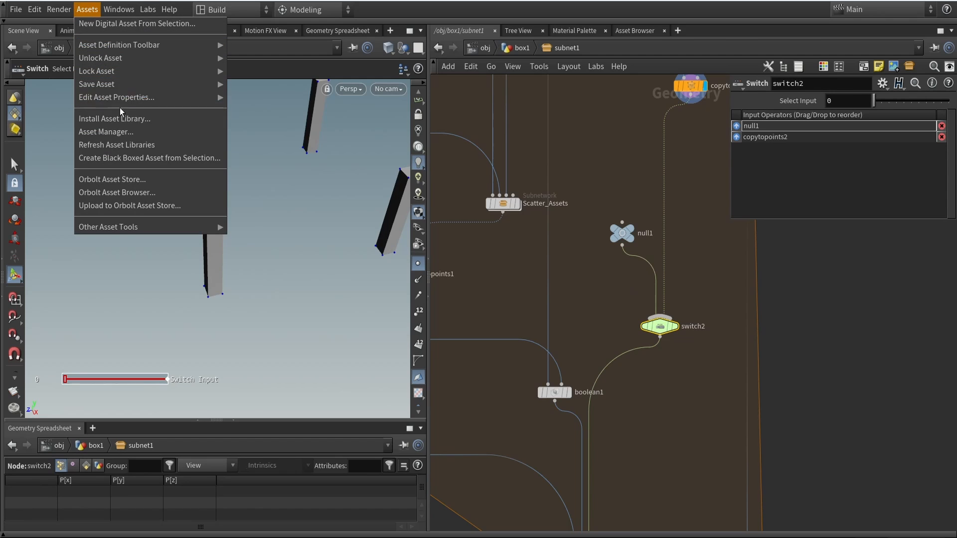
mouse_move(126, 99)
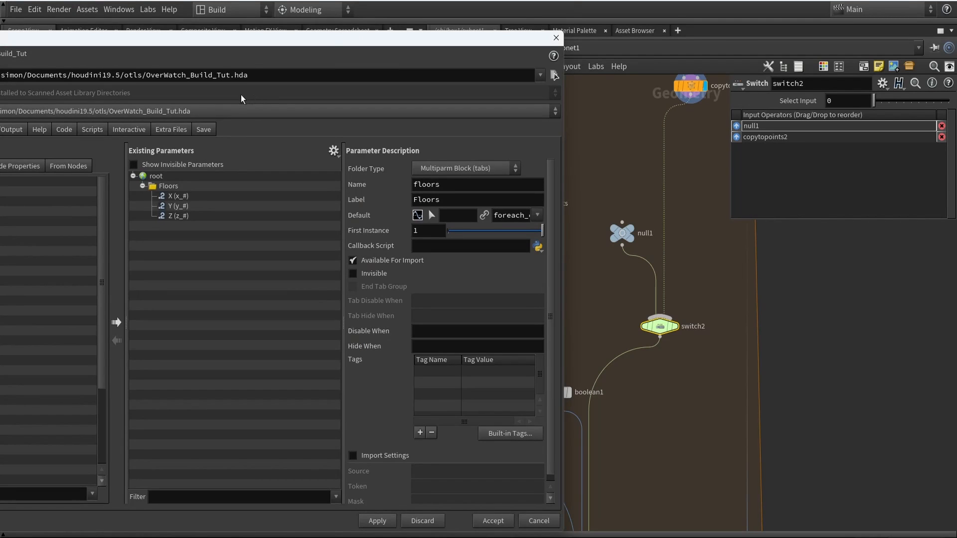
left_click_drag(196, 47, 307, 27)
scroll(29, 379, "down", 3)
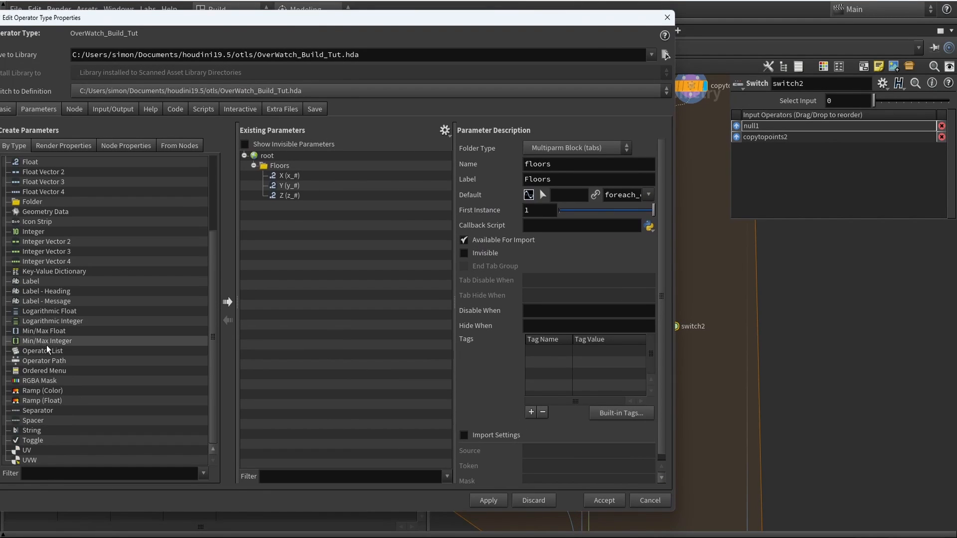
left_click_drag(33, 441, 281, 170)
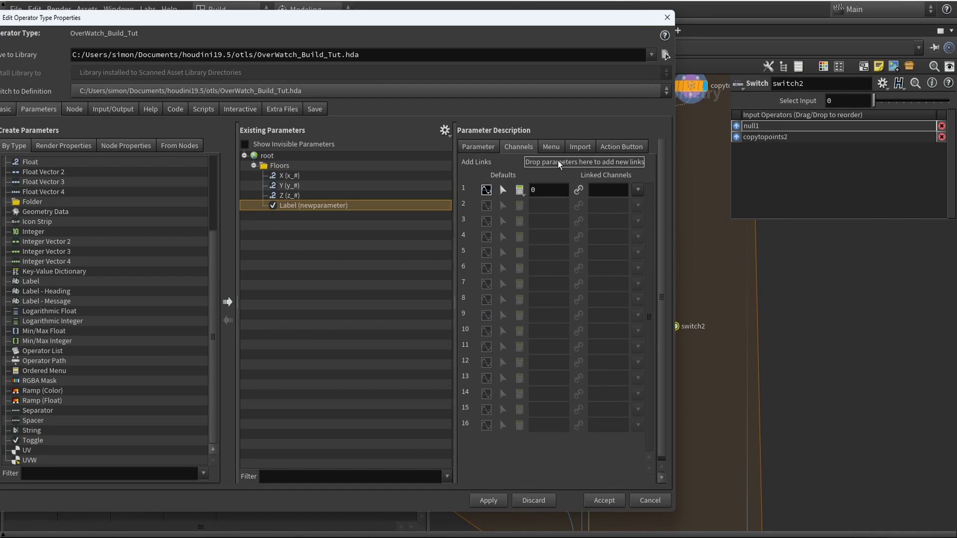
Label the new toggle Pillars, name it pillars#, and accept the asset's changes.
left_click(493, 147)
double_click(564, 178)
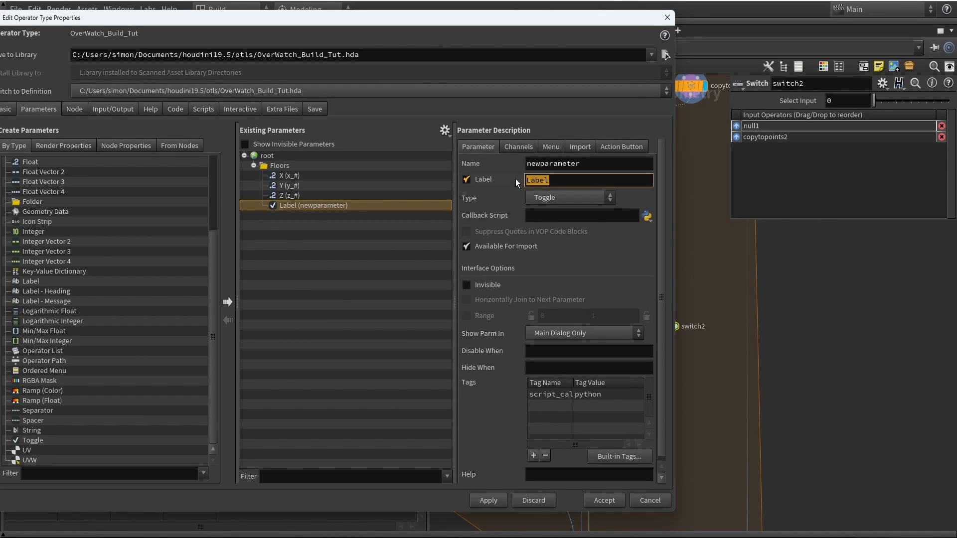
type("Pillars")
key("Return")
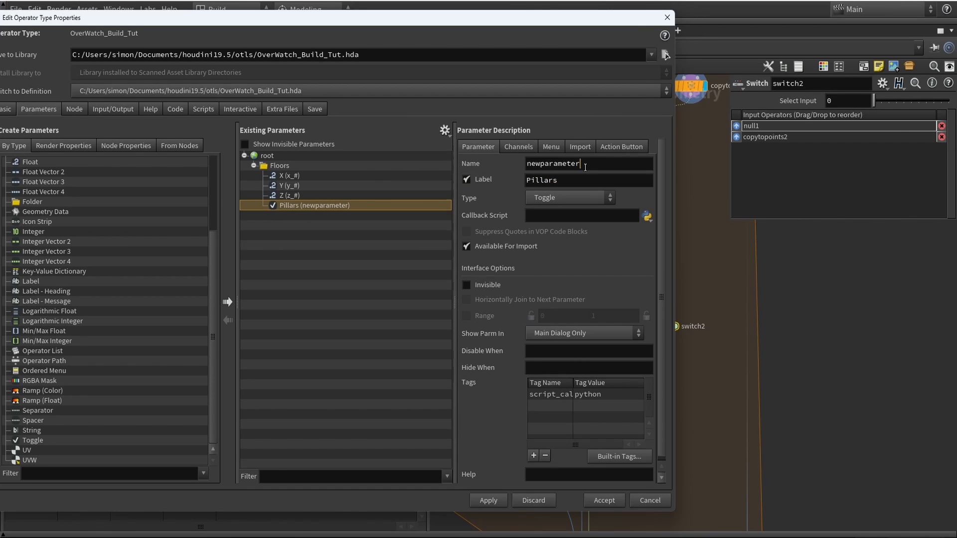
left_click_drag(579, 164, 476, 167)
type("pilla")
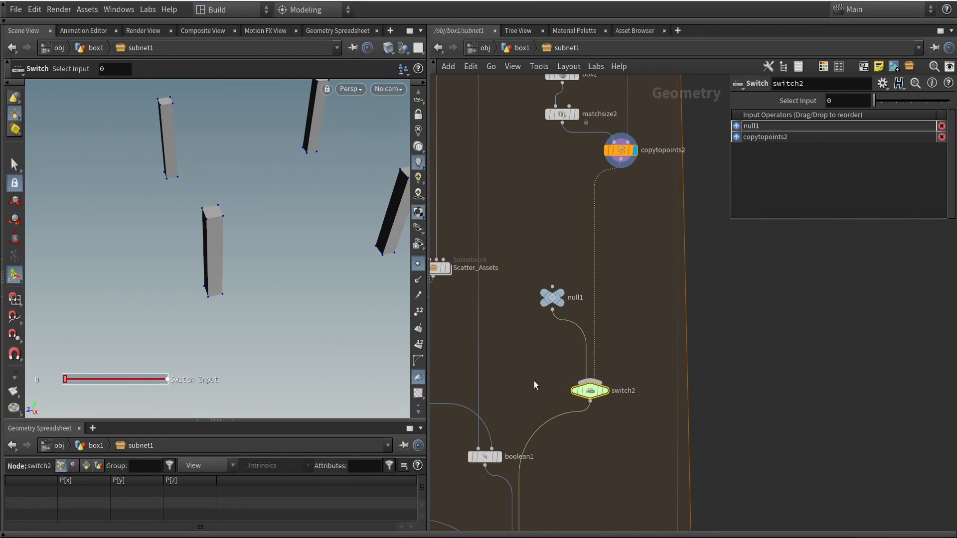
Add a spare input to switch2 and point it to the METADATA block begin node.
scroll(536, 387, "down", 3)
middle_click_drag(559, 360, 560, 414)
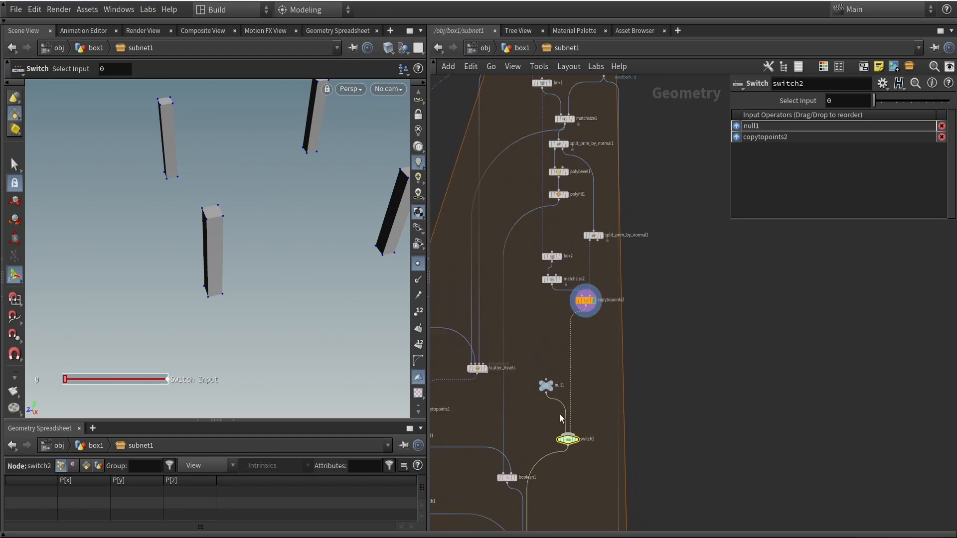
scroll(560, 414, "down", 2)
scroll(524, 168, "up", 2)
scroll(542, 250, "down", 2)
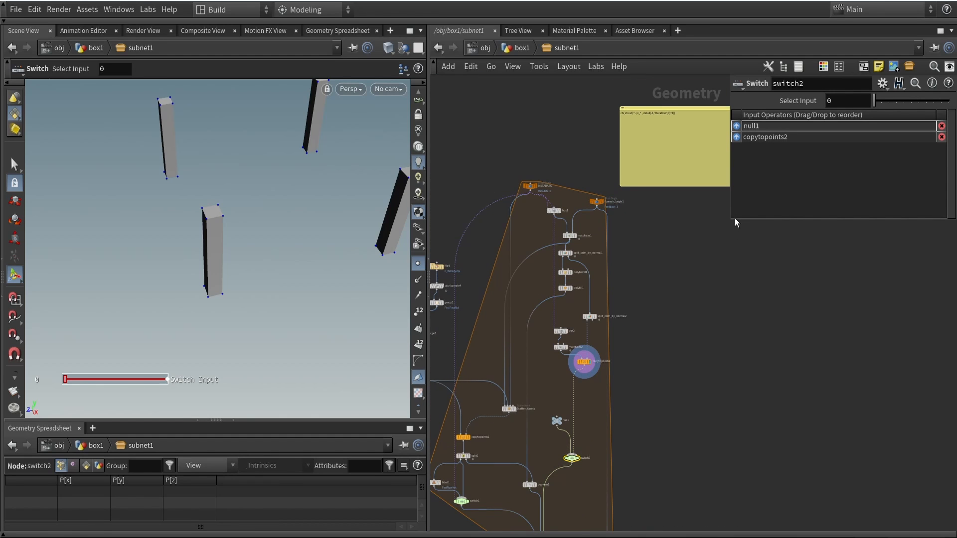
left_click_drag(731, 218, 709, 296)
left_click(882, 83)
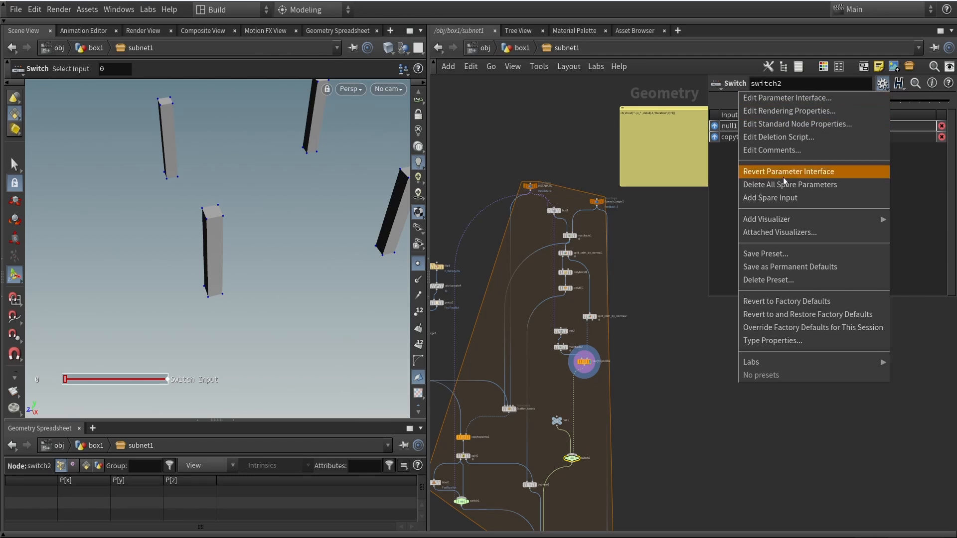
left_click(768, 198)
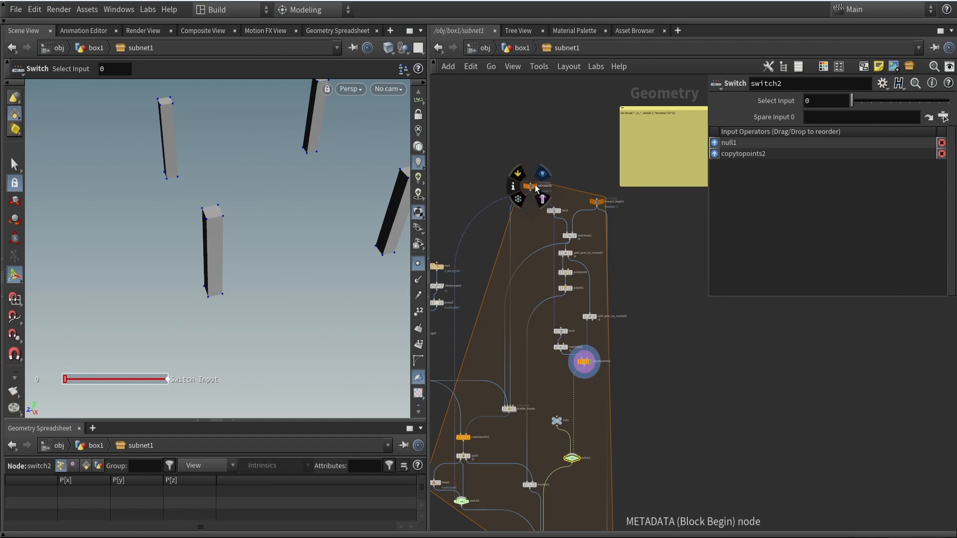
left_click_drag(529, 187, 827, 117)
Copy the ch(strcat("../x_", detail(-1,"iteration",0)+1)) expression from the sticky note into switch2's Select Input.
middle_click_drag(628, 138, 570, 199)
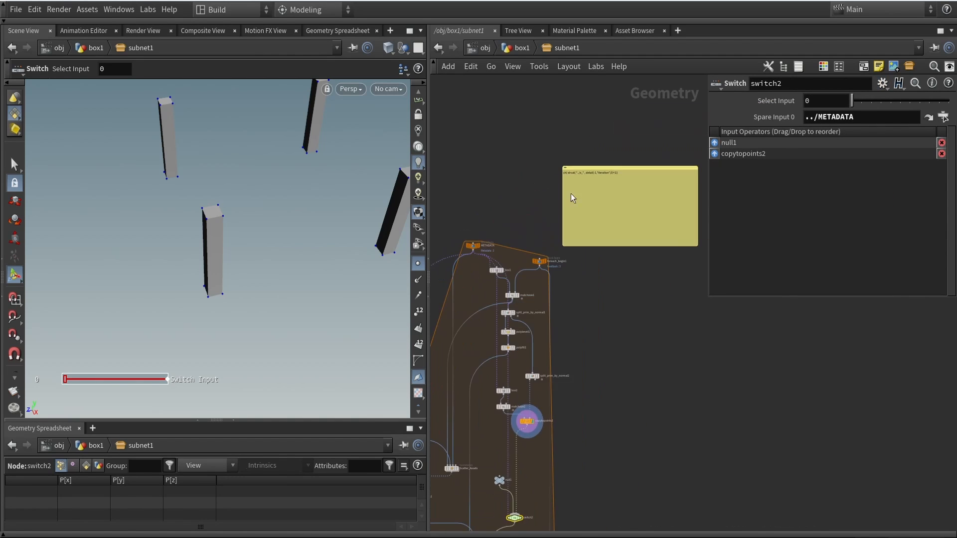
scroll(614, 176, "up", 4)
double_click(611, 173)
left_click_drag(644, 170, 499, 171)
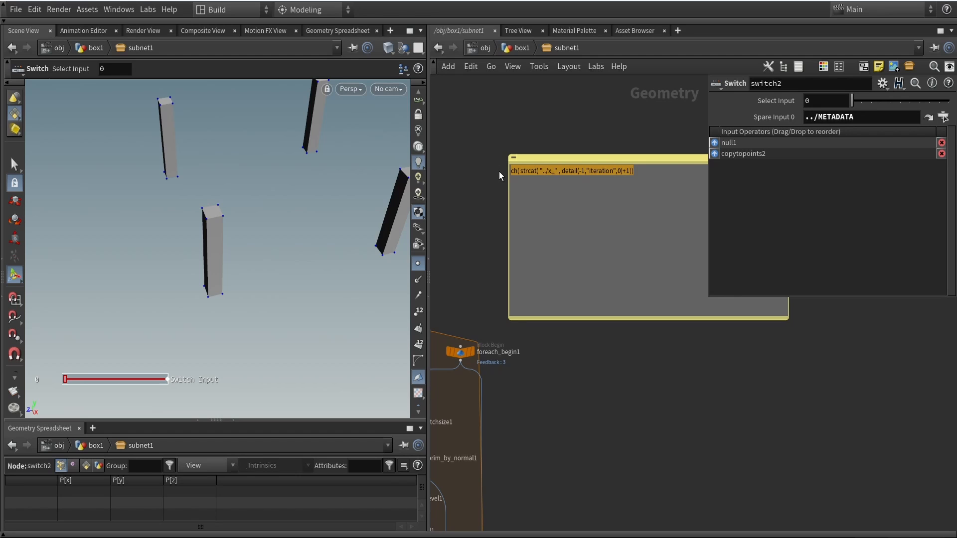
middle_click_drag(547, 361, 598, 275)
scroll(601, 299, "down", 4)
scroll(518, 315, "up", 3)
middle_click_drag(477, 360, 492, 229)
middle_click_drag(588, 454, 588, 371)
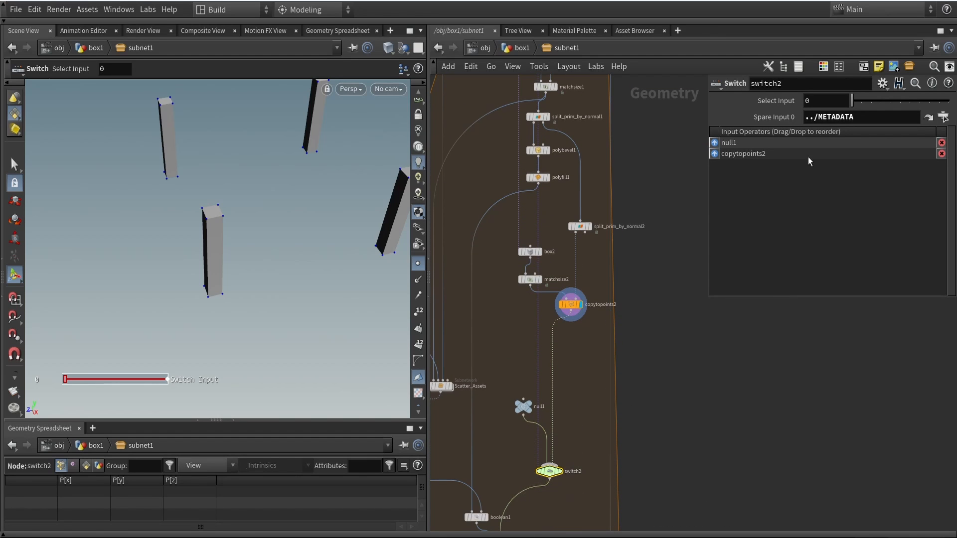
left_click(812, 100)
key("ctrl+v")
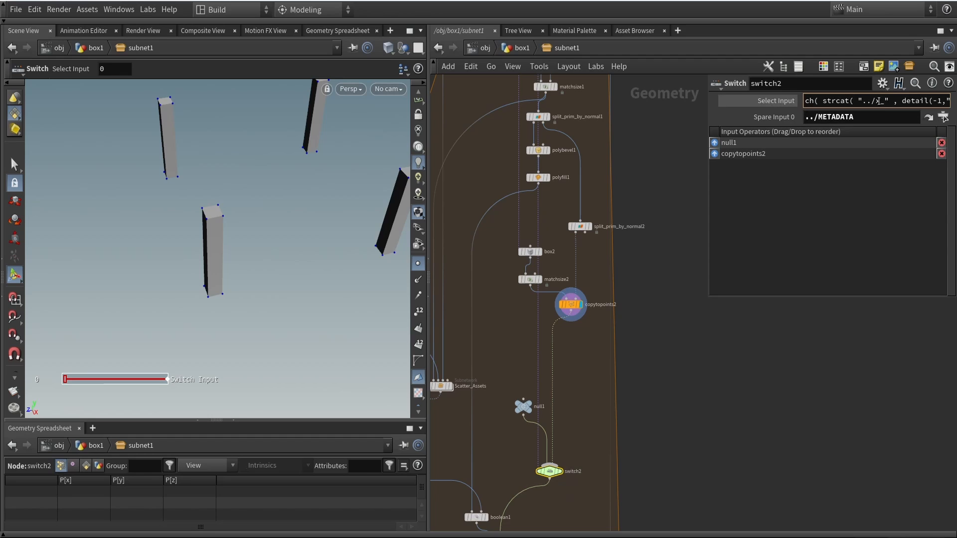
Replace x_ with pillars in switch2's Select Input expression so that it references "../pillars".
key("BackSpace")
key("BackSpace")
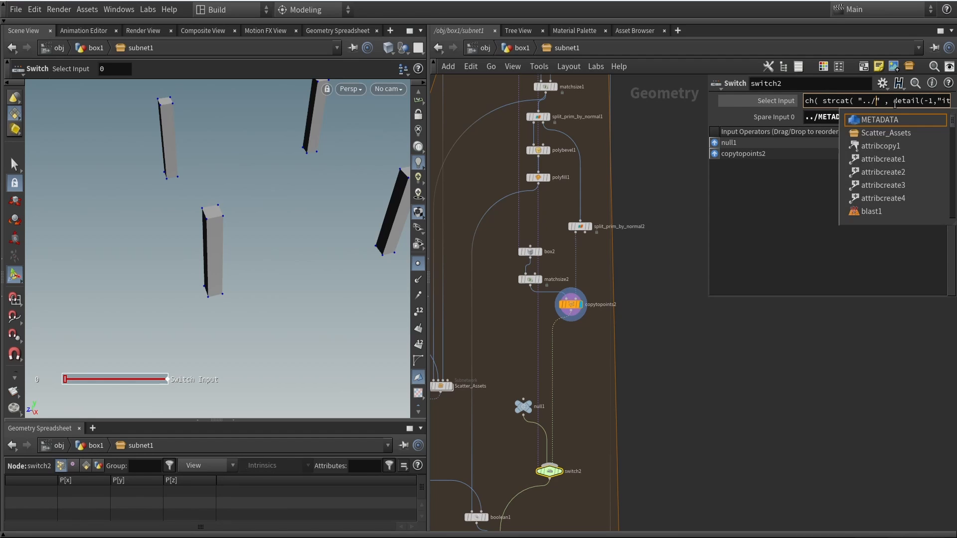
type("pi")
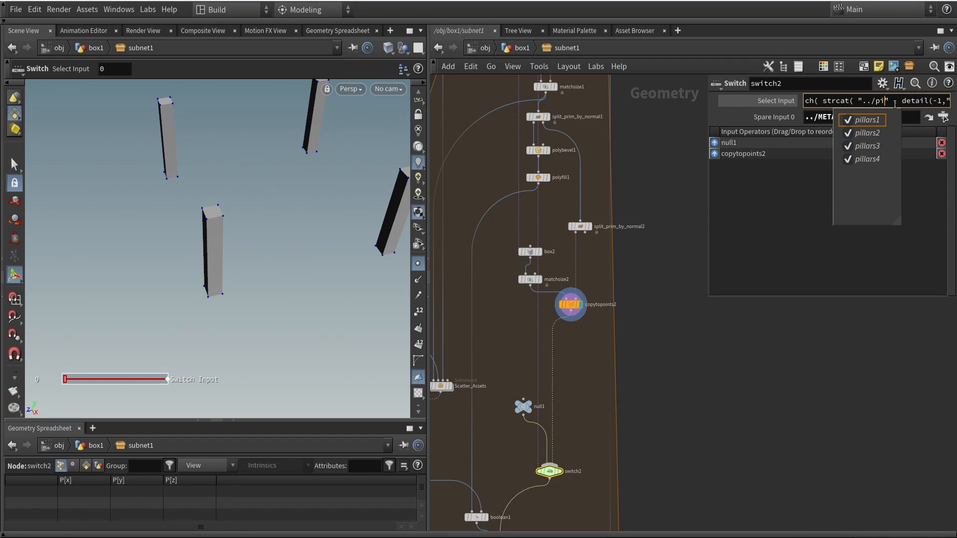
key("Left")
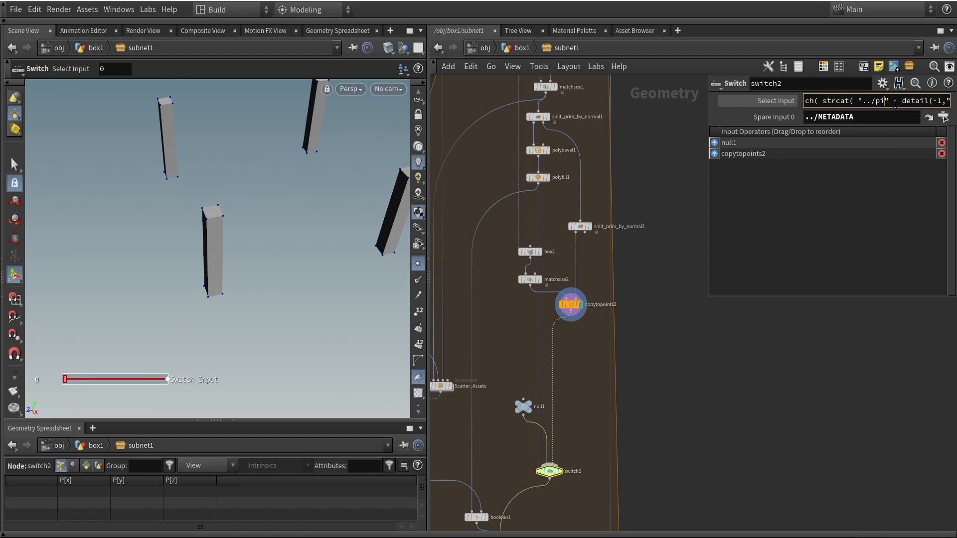
type("l")
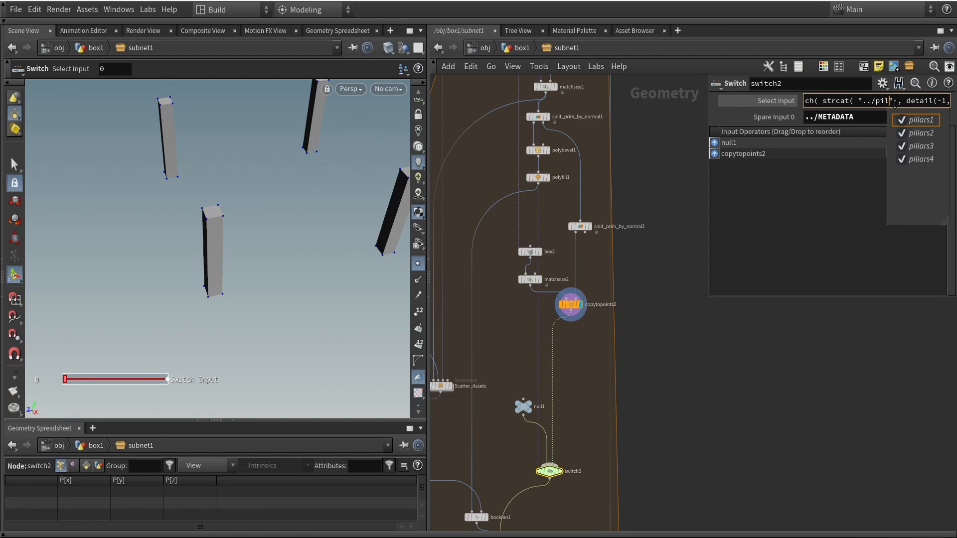
key("Return")
key("BackSpace")
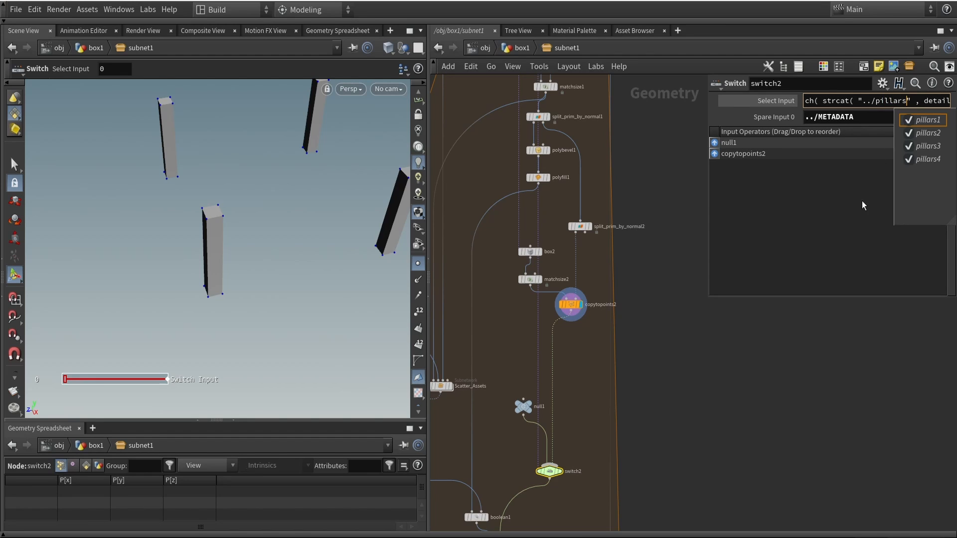
left_click(791, 410)
Display normal1 with the whole building framed, and turn on Pillars for the floors in subnet1's parameters at the box1 level.
scroll(544, 380, "down", 10)
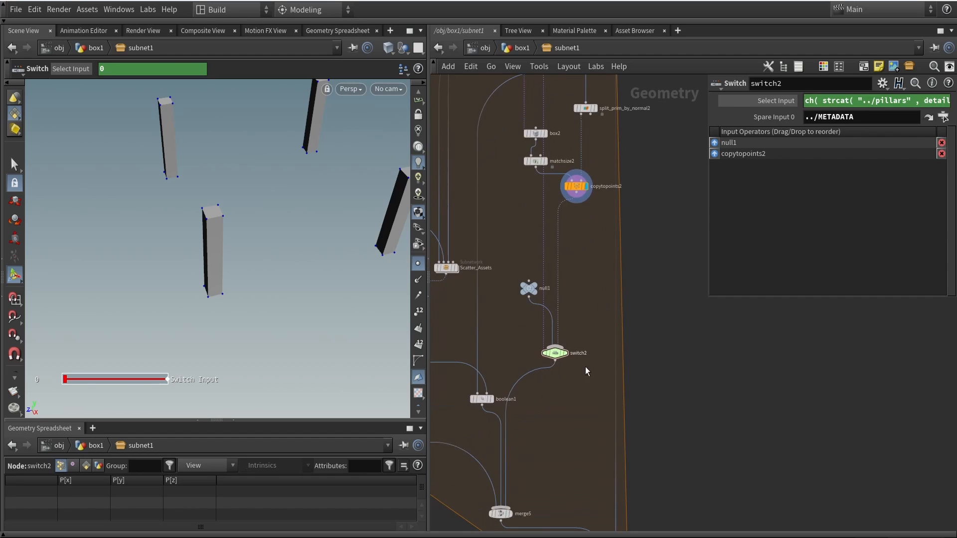
left_click(635, 457)
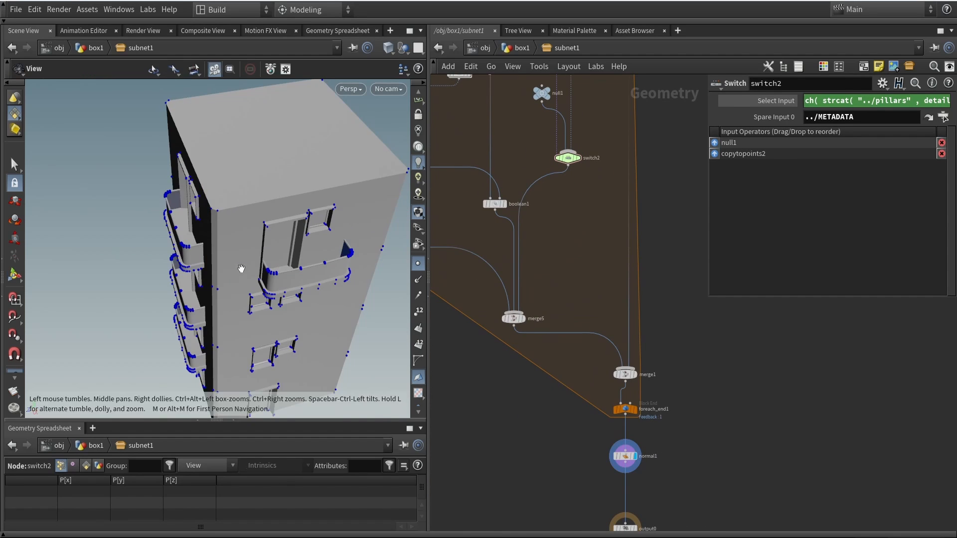
key("h")
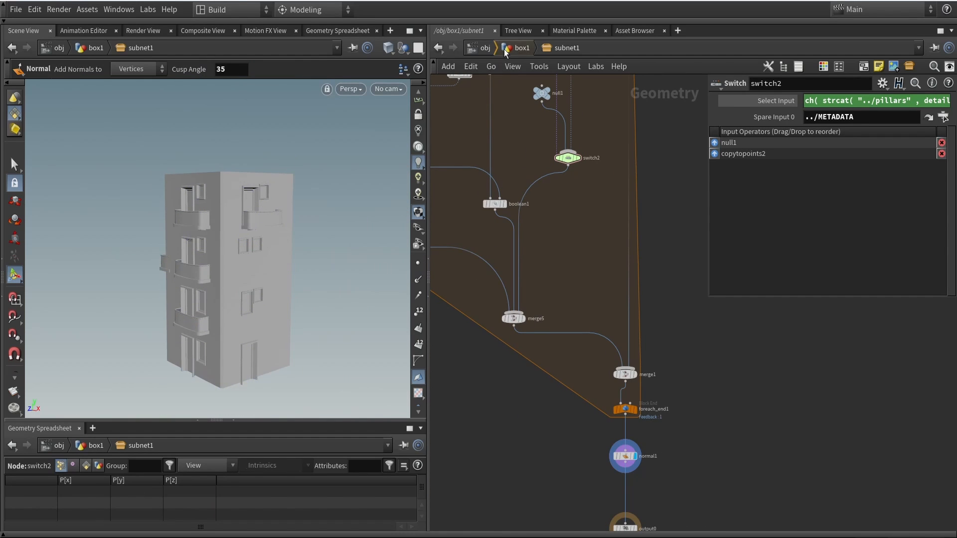
left_click(522, 47)
left_click(856, 180)
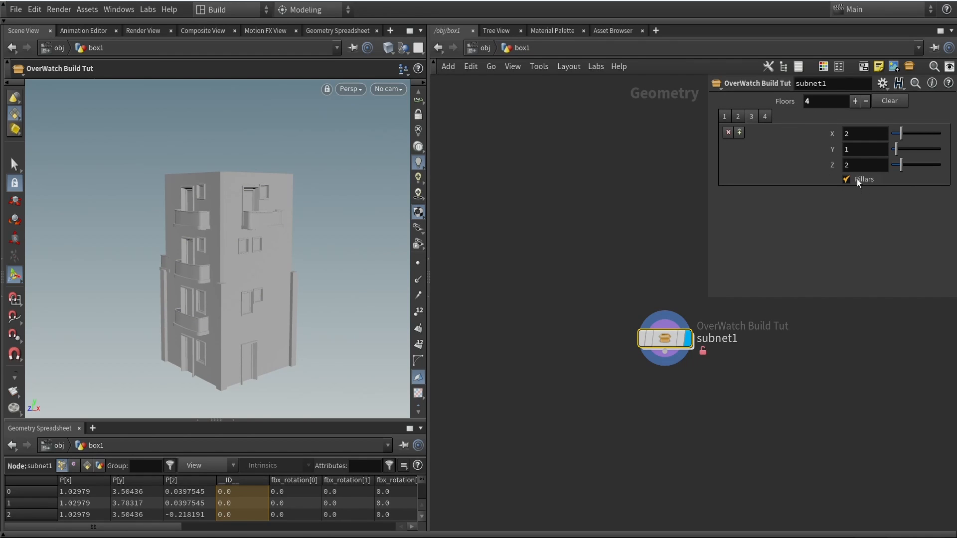
Inspect the corner pillars on the building from several angles, in both wireframe and shaded display.
mouse_move(373, 218)
left_mouse_down("alt")
mouse_move(318, 213)
mouse_move(305, 260)
mouse_move(374, 254)
left_mouse_up("alt")
key("shift+w")
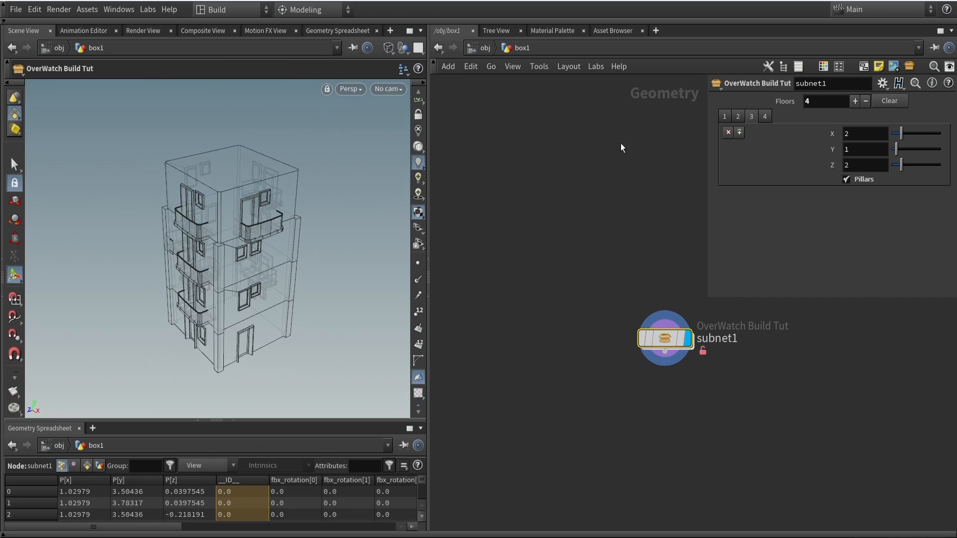
key("shift+w")
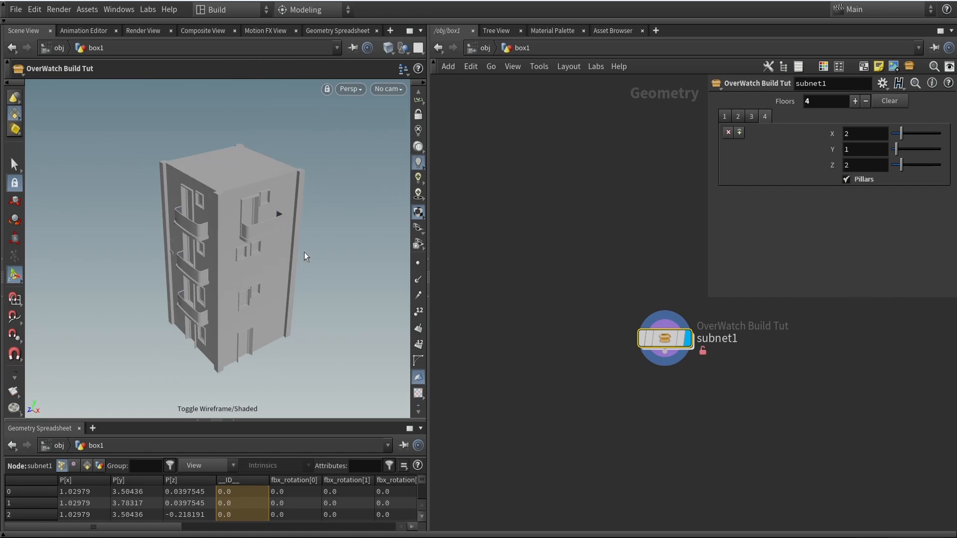
mouse_move(304, 252)
left_mouse_down("alt")
mouse_move(196, 222)
mouse_move(303, 239)
left_mouse_up("alt")
scroll(223, 292, "up", 5)
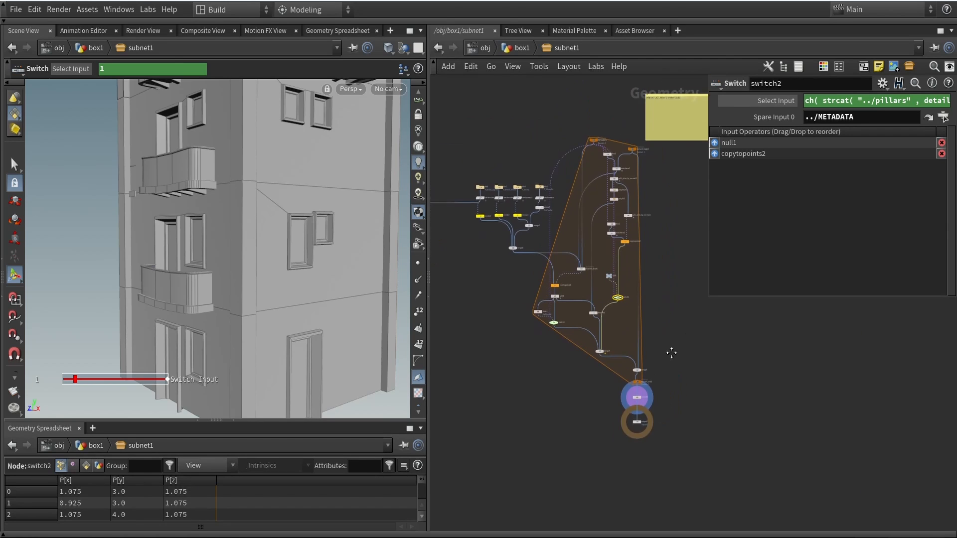
left_click_drag(210, 279, 324, 286)
scroll(278, 279, "down", 4)
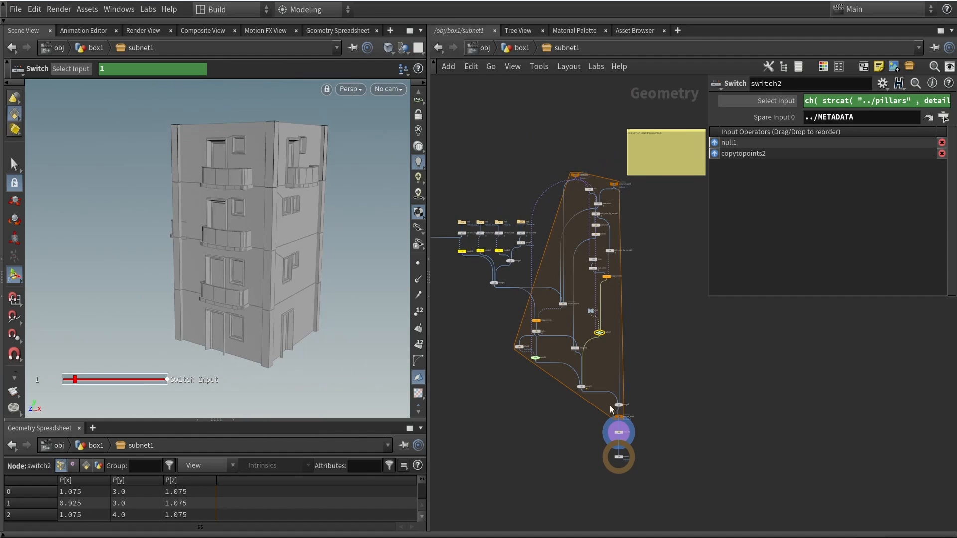
Examine the pillar branch between split_prim_by_normal1, copytopoints2 and switch2 inside subnet1.
left_click(653, 344)
scroll(613, 300, "up", 3)
scroll(614, 300, "up", 1)
middle_click_drag(635, 302, 568, 356)
scroll(540, 261, "up", 3)
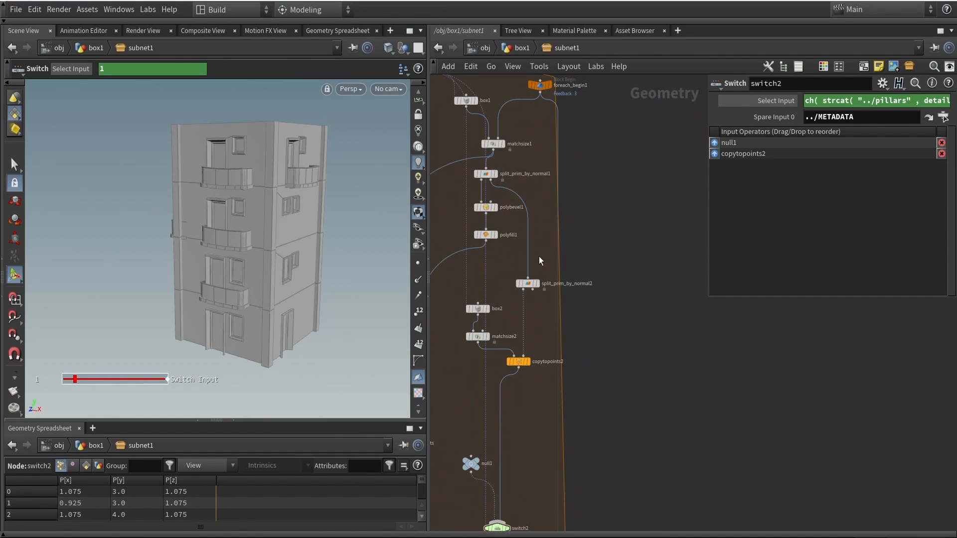
Add a Subnetwork node in the empty area beside split_prim_by_normal2.
scroll(487, 181, "up", 4)
left_click_drag(498, 175, 705, 355)
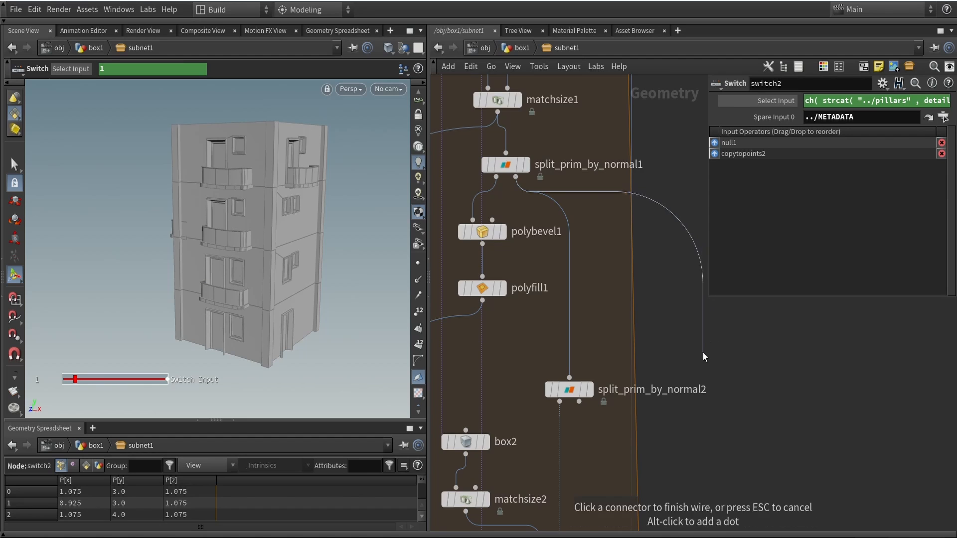
left_click(705, 357)
middle_click_drag(725, 388, 637, 357)
key("Tab")
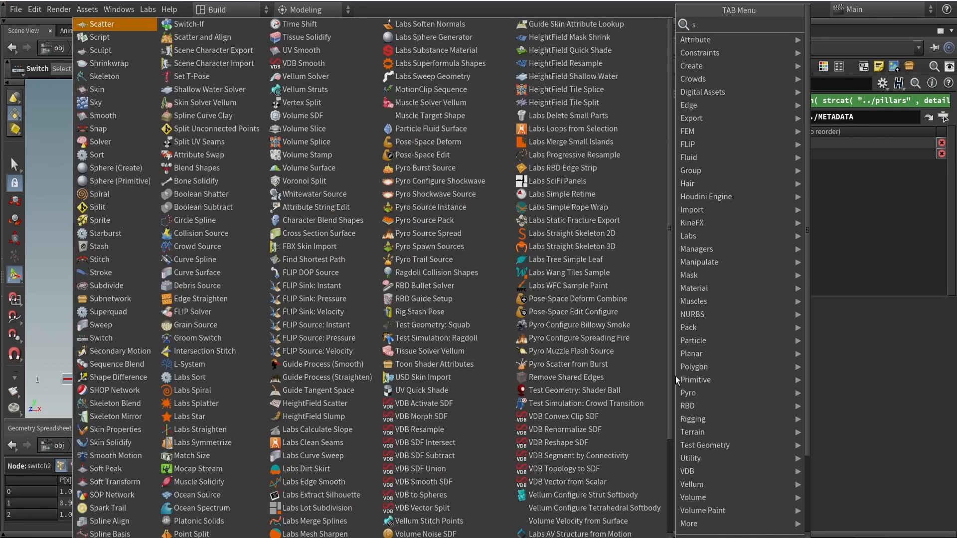
type("sub")
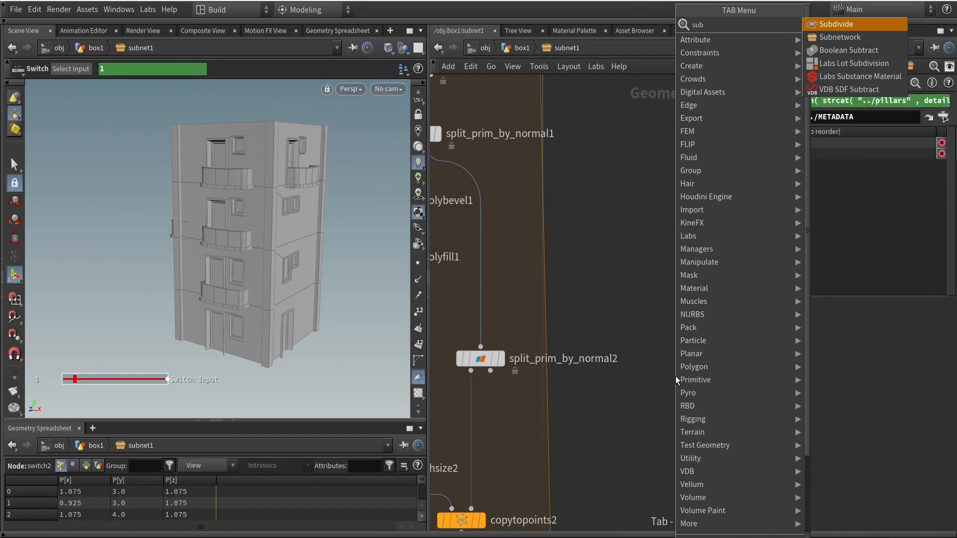
key("Down")
key("Return")
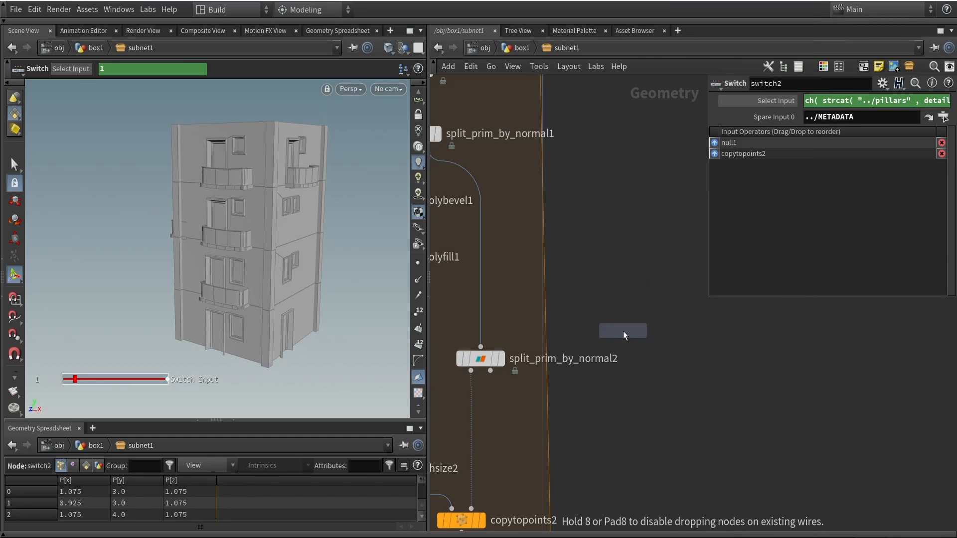
left_click(637, 399)
Wire the second output of split_prim_by_normal1 into the new subnetwork's first input and rename the subnetwork Borders.
scroll(600, 284, "down", 3)
scroll(599, 281, "down", 5)
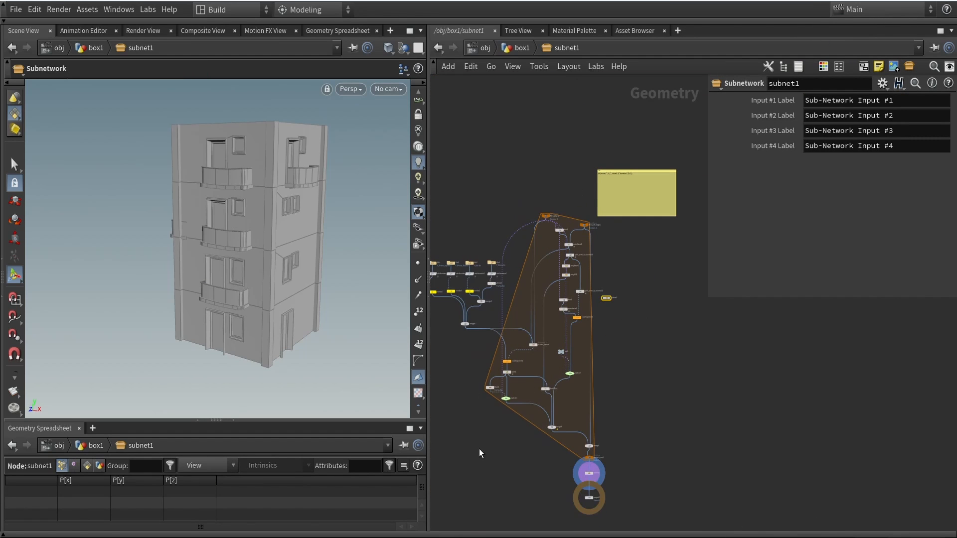
scroll(573, 250, "up", 2)
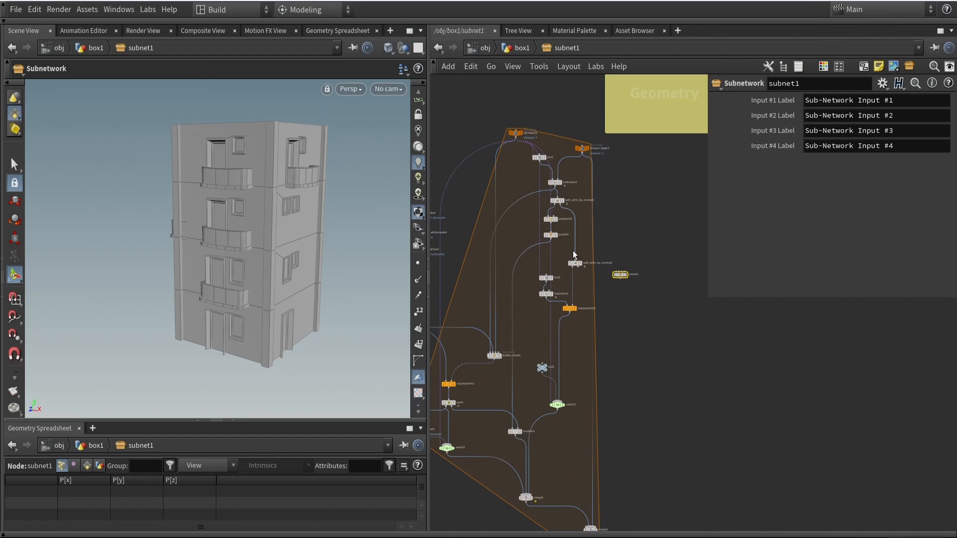
scroll(575, 234, "down", 2)
scroll(578, 240, "up", 3)
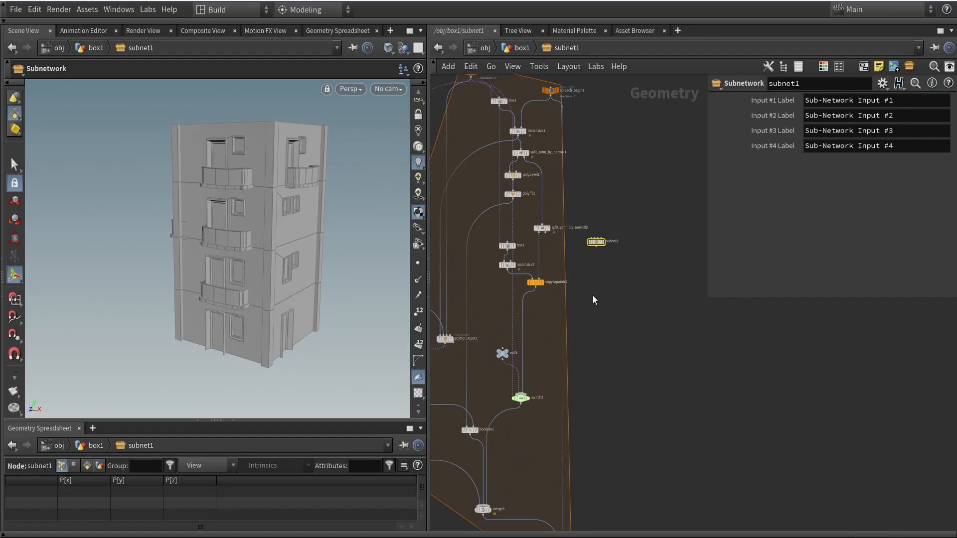
scroll(529, 203, "up", 2)
left_click_drag(523, 136, 676, 311)
double_click(701, 308)
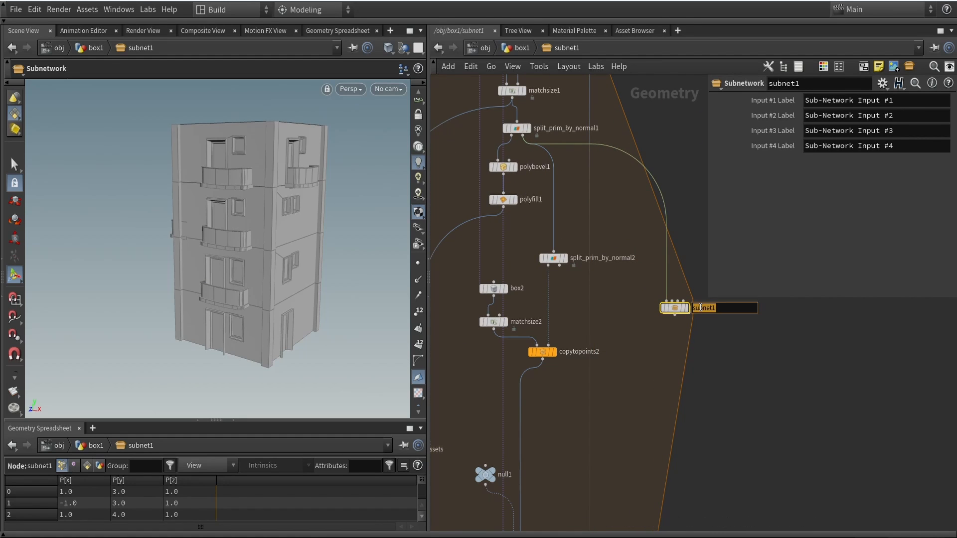
type("Borders")
key("Return")
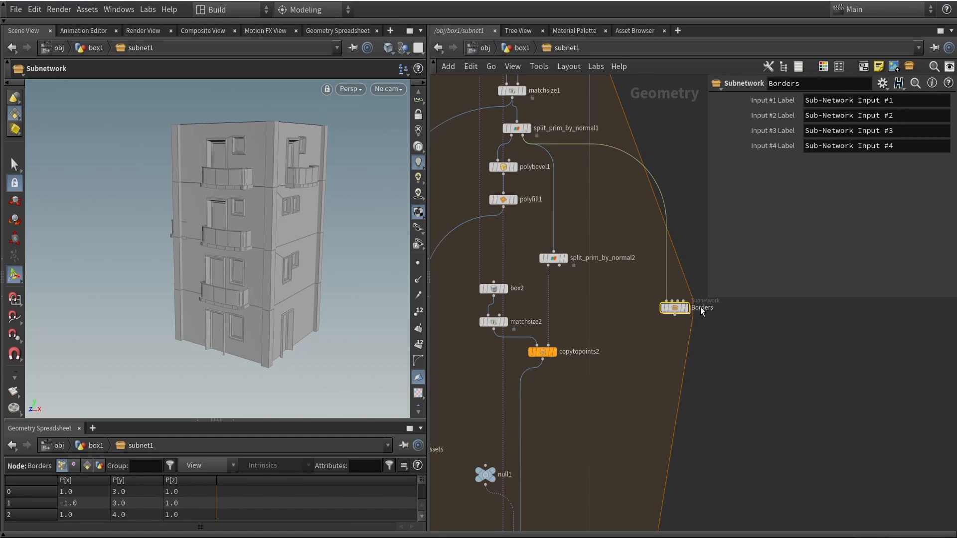
Enter the Borders subnetwork and move output0 well below Sub-Network Input #1 to make room for nodes.
scroll(700, 307, "up", 3)
scroll(654, 307, "down", 3)
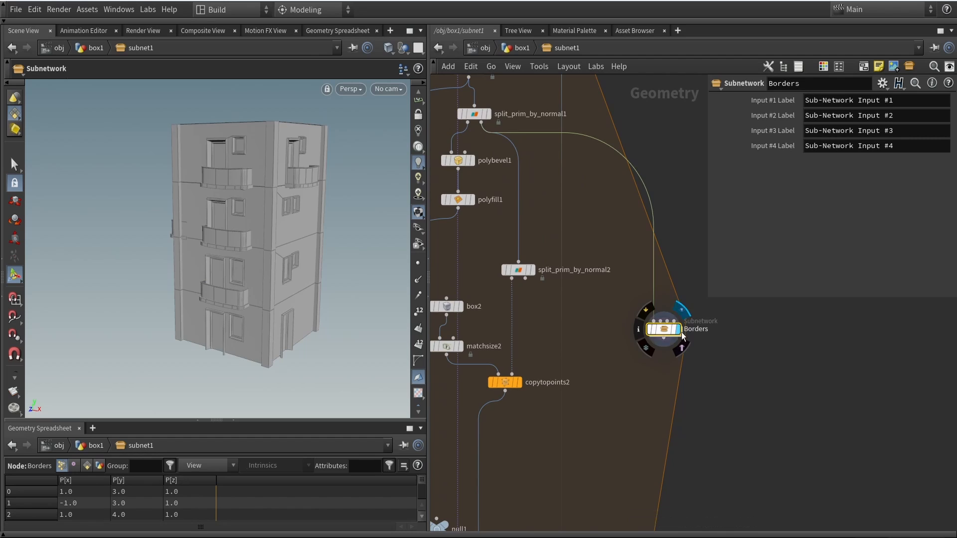
double_click(666, 330)
scroll(662, 414, "down", 3)
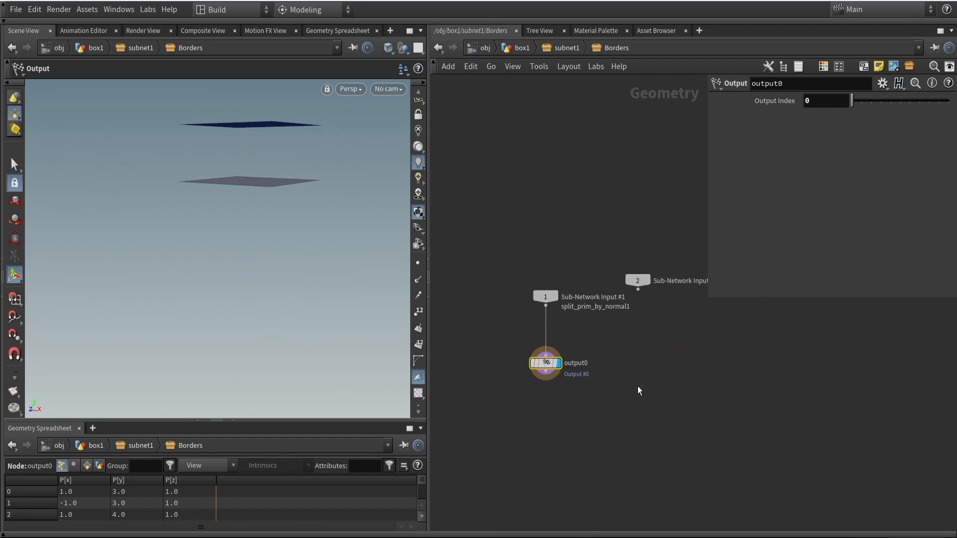
middle_click_drag(598, 388, 652, 298)
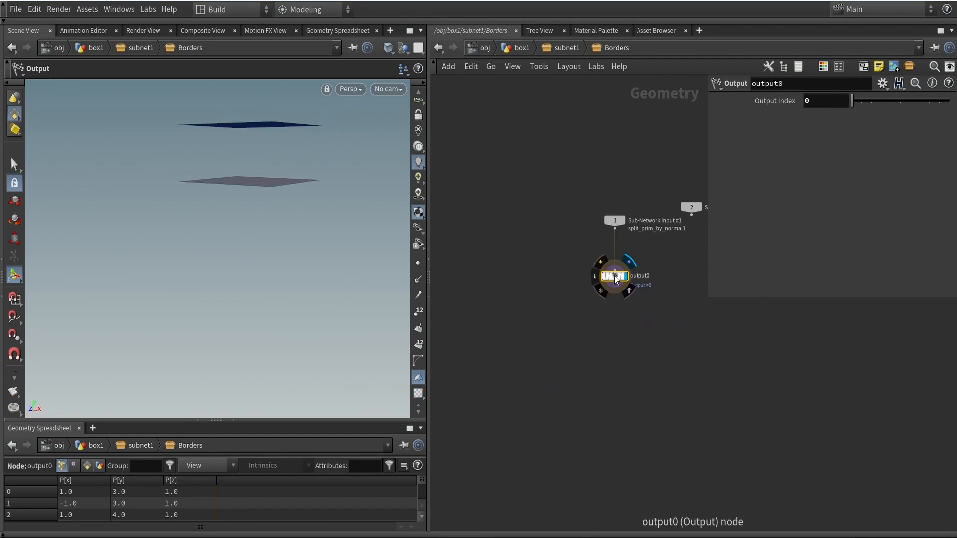
left_click_drag(614, 276, 615, 460)
Insert a Convert Line node on the wire between Sub-Network Input #1 and output0.
left_click_drag(220, 208, 175, 234)
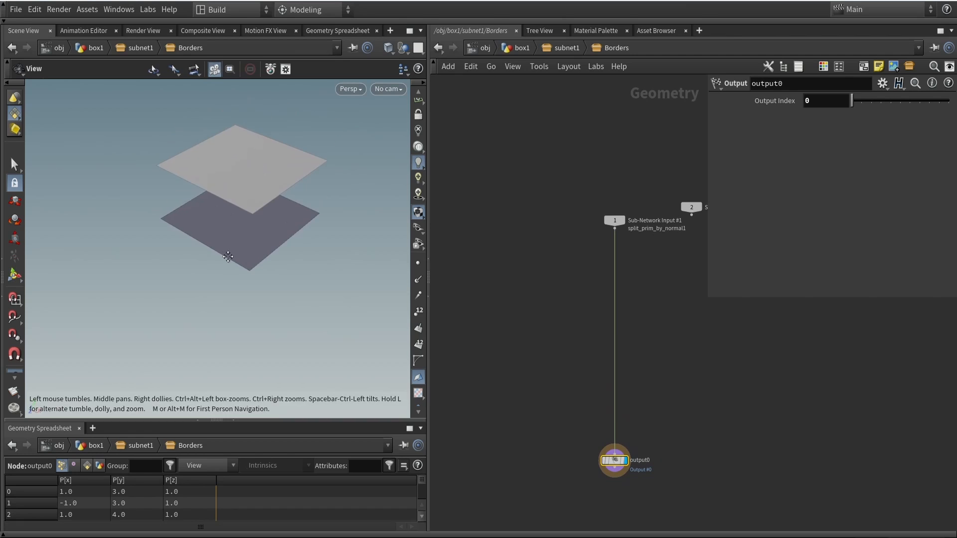
key("Return")
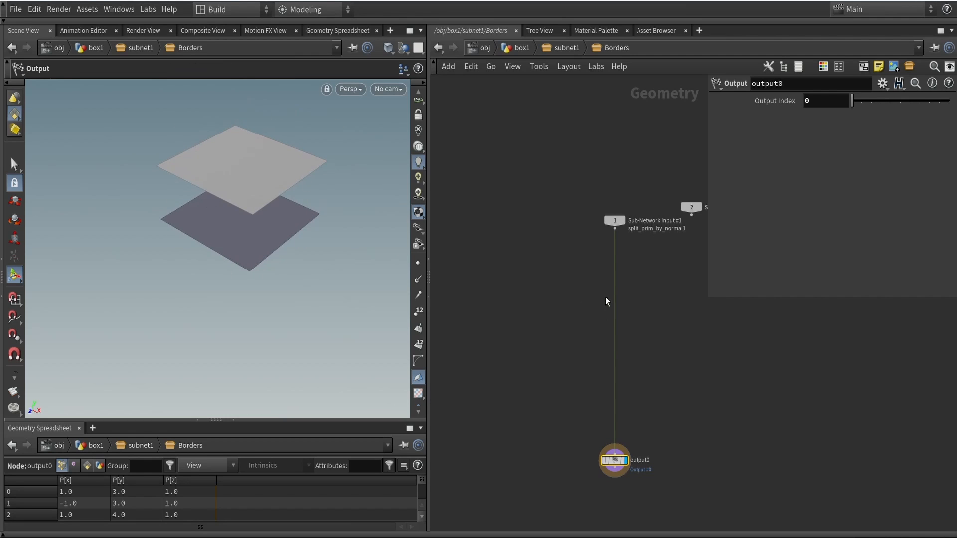
left_click(536, 283)
key("Tab")
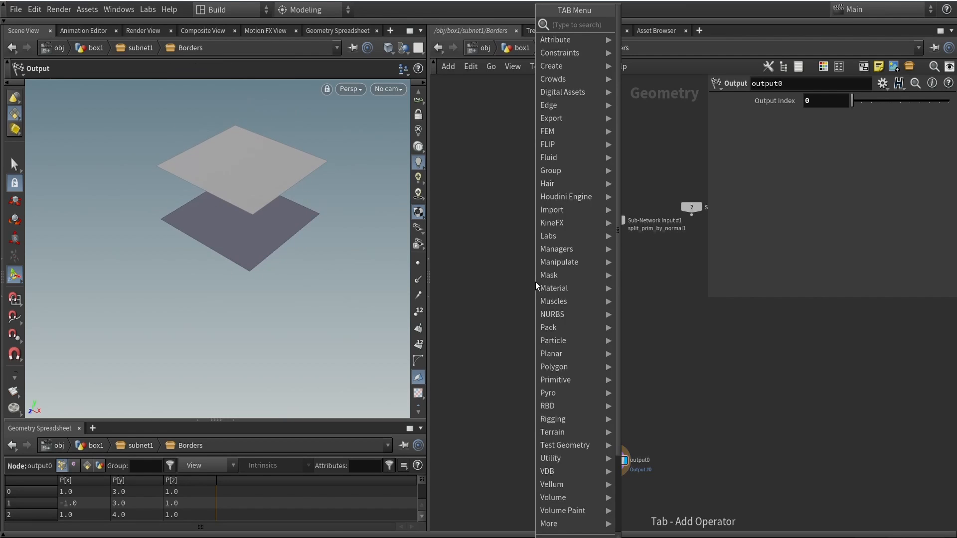
type("conver")
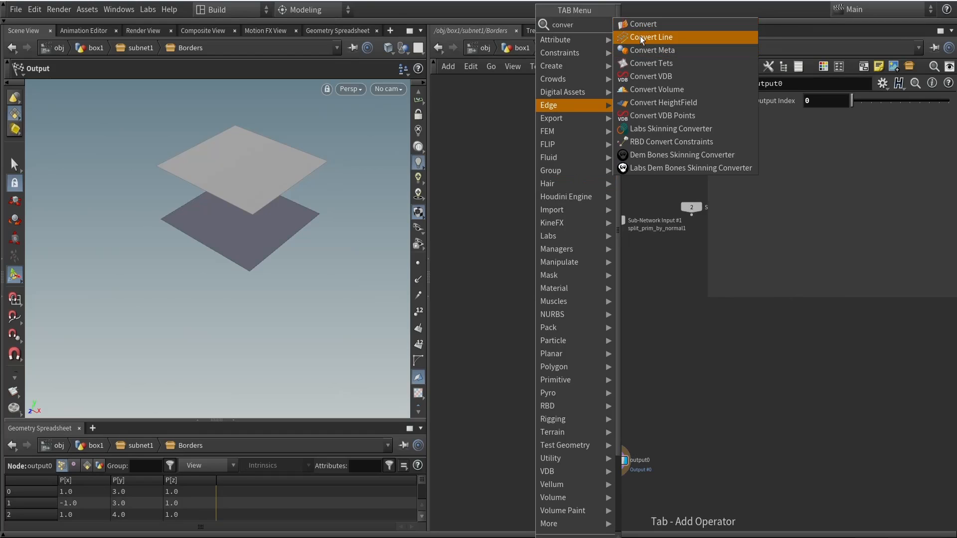
left_click(651, 37)
left_click(607, 268)
left_click_drag(607, 269, 629, 256)
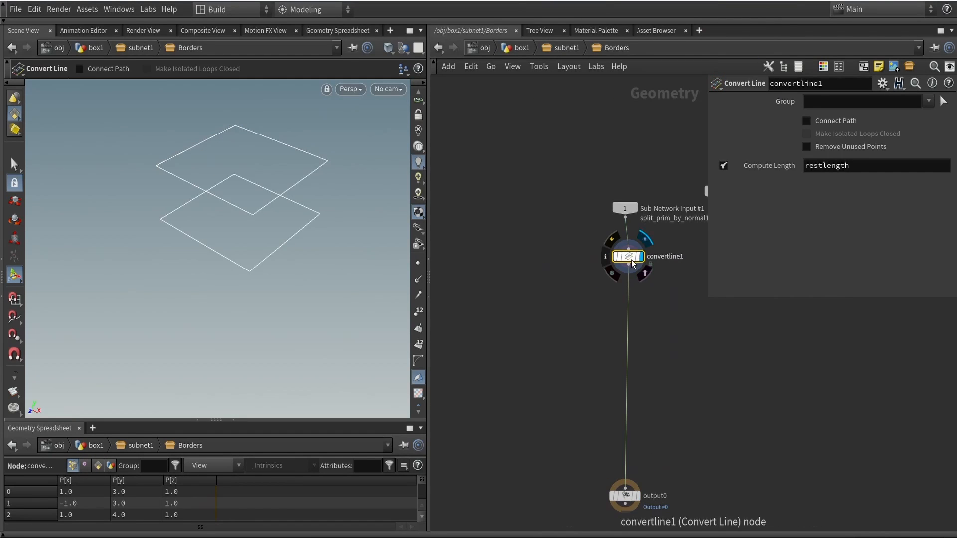
Add a Resample node fed by convertline1 and make it the displayed node.
key("Tab")
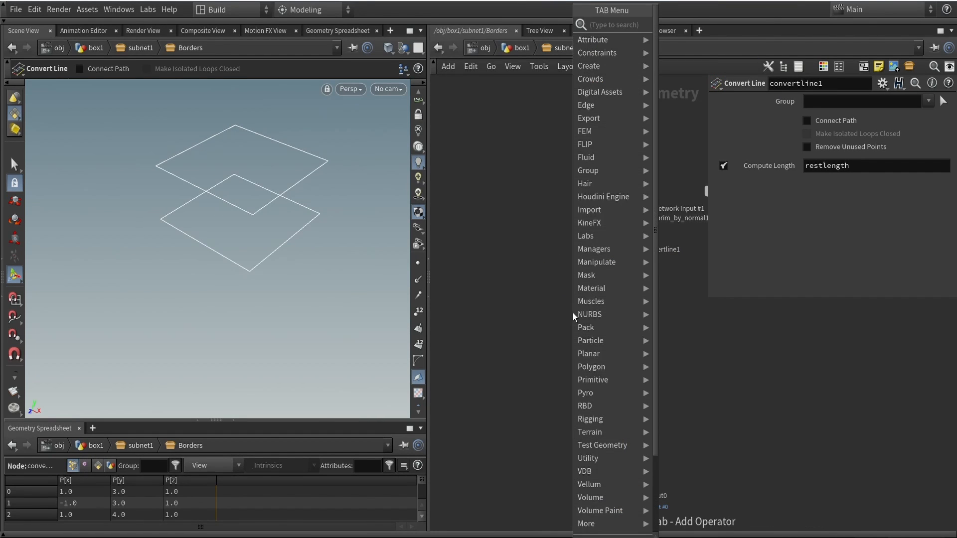
type("resa")
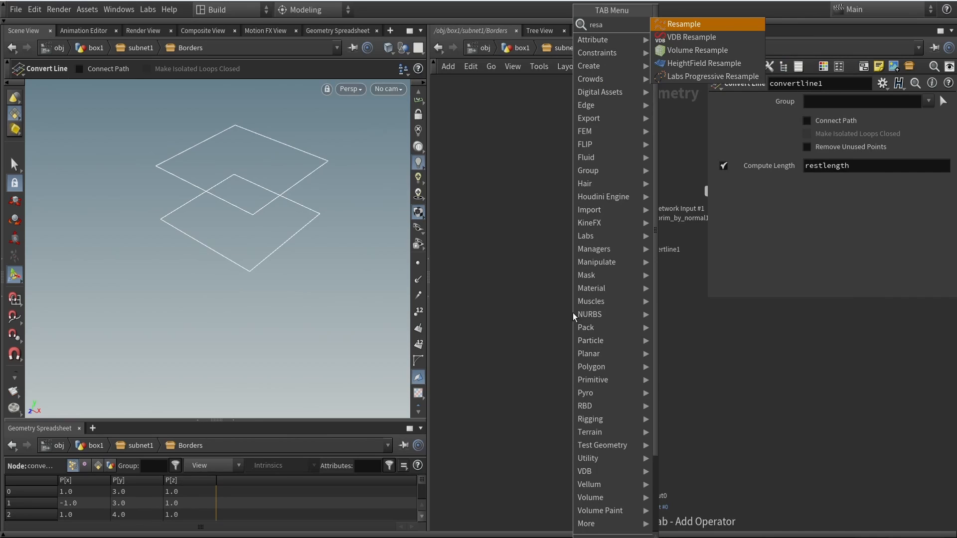
key("Return")
left_click(508, 369)
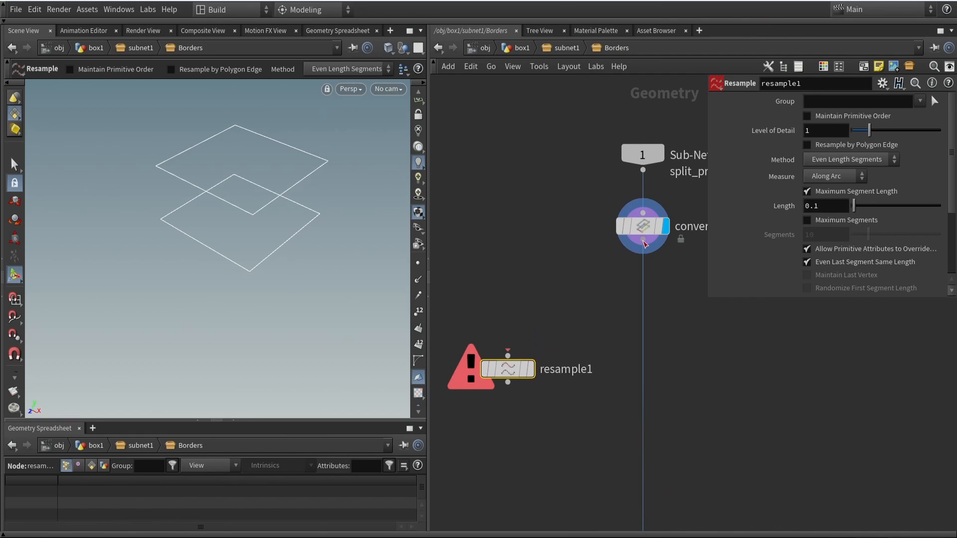
left_click_drag(642, 239, 566, 323)
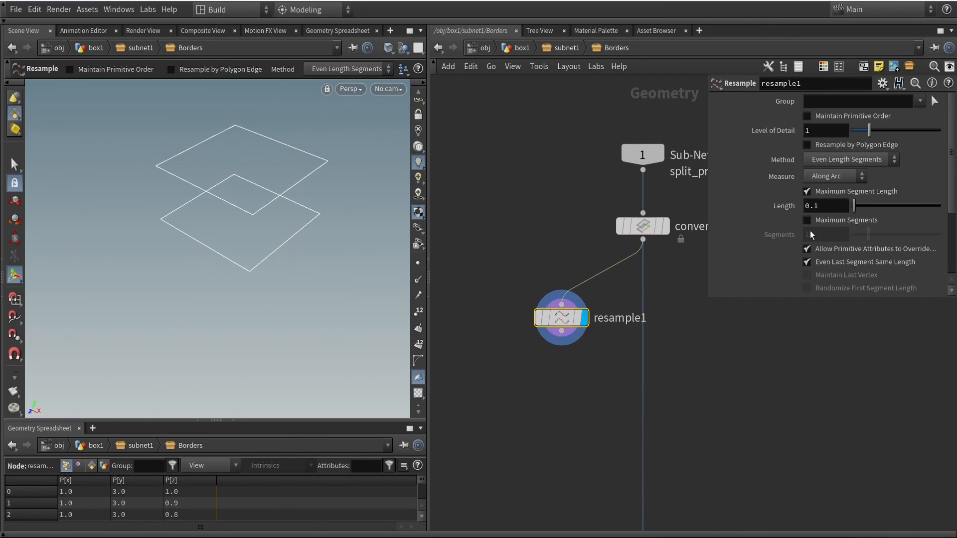
Show the points in the viewport and resample by Maximum Segments instead of Maximum Segment Length, with 2 segments.
left_click(417, 263)
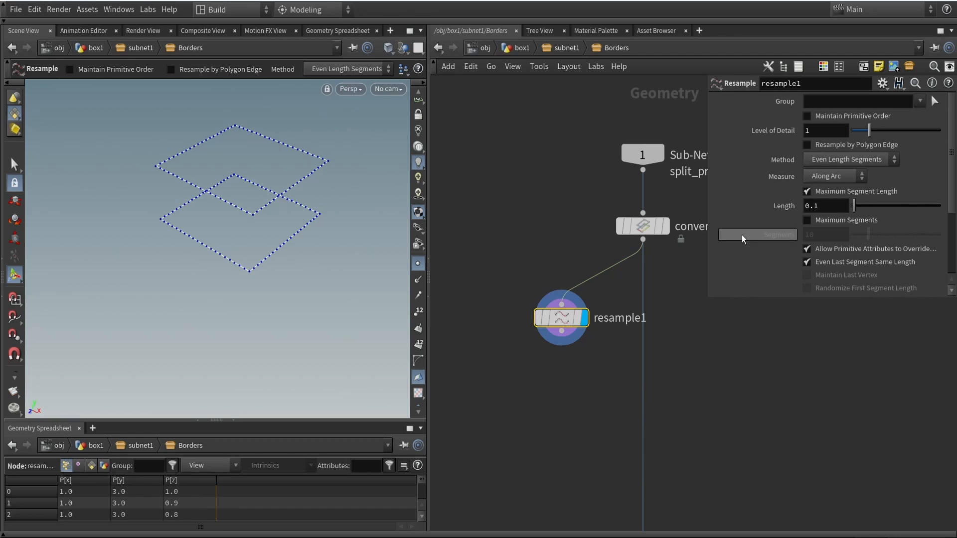
left_click(818, 193)
left_click(822, 223)
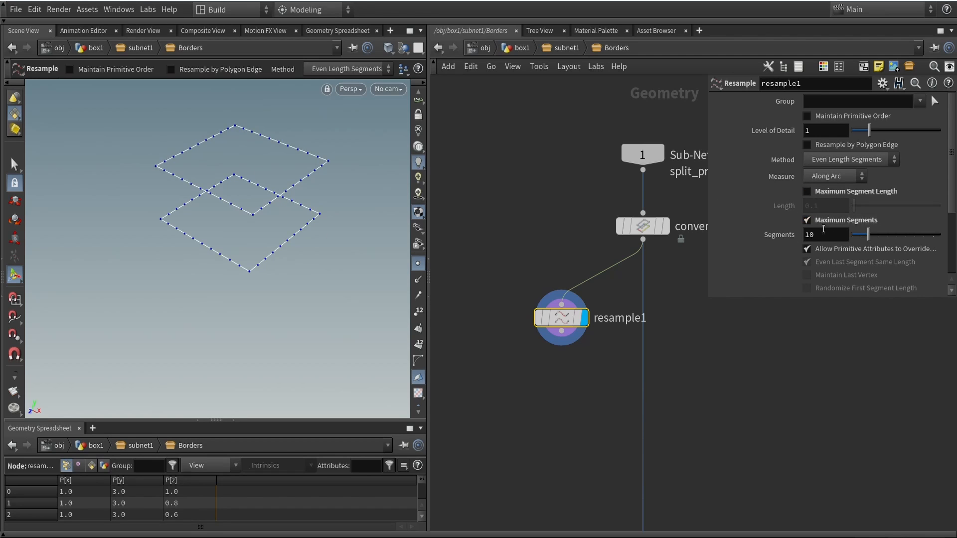
left_click_drag(824, 233, 765, 248)
type("2")
key("Return")
left_click_drag(198, 281, 255, 240, "alt")
key("Return")
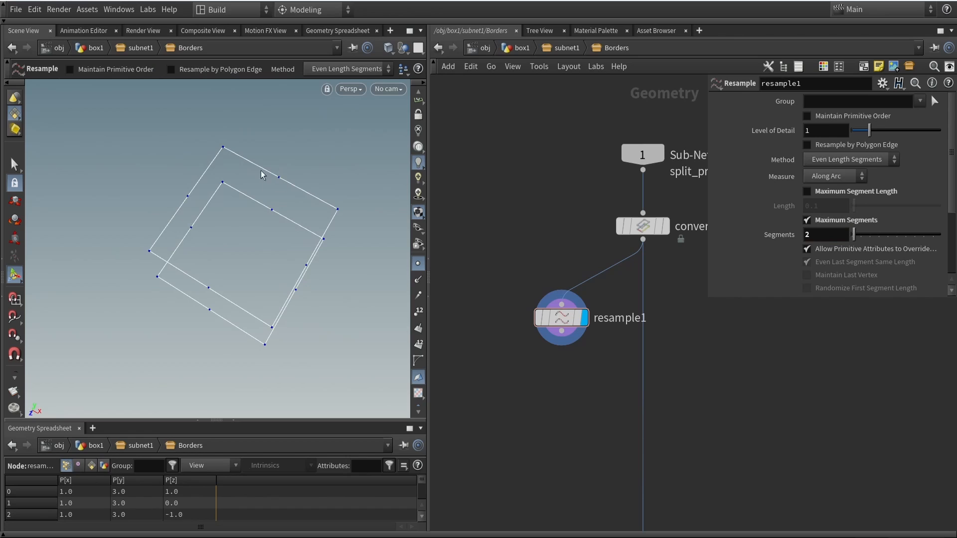
Enable the Curve U Attribute on resample1 and enlarge the geometry spreadsheet to show more curveu rows.
scroll(712, 294, "down", 2)
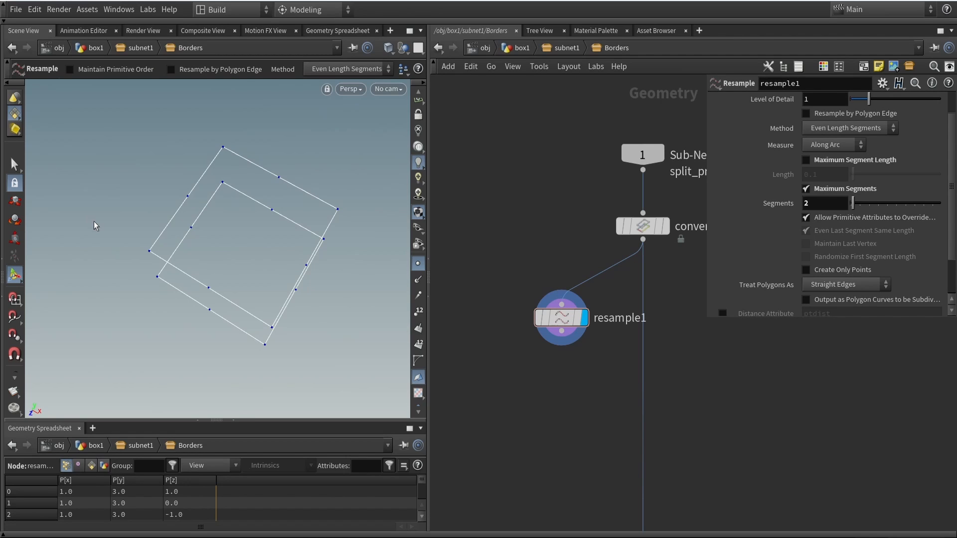
scroll(764, 234, "down", 3)
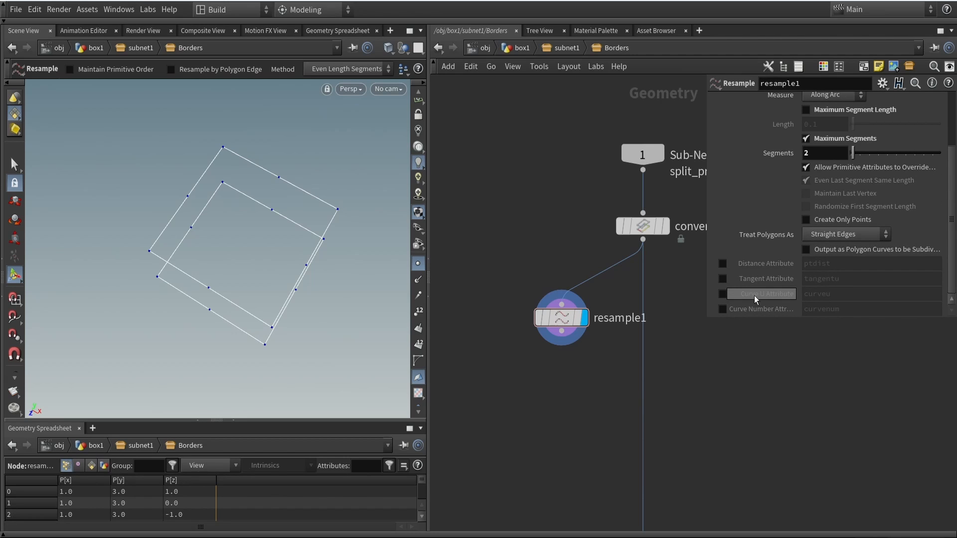
left_click(722, 294)
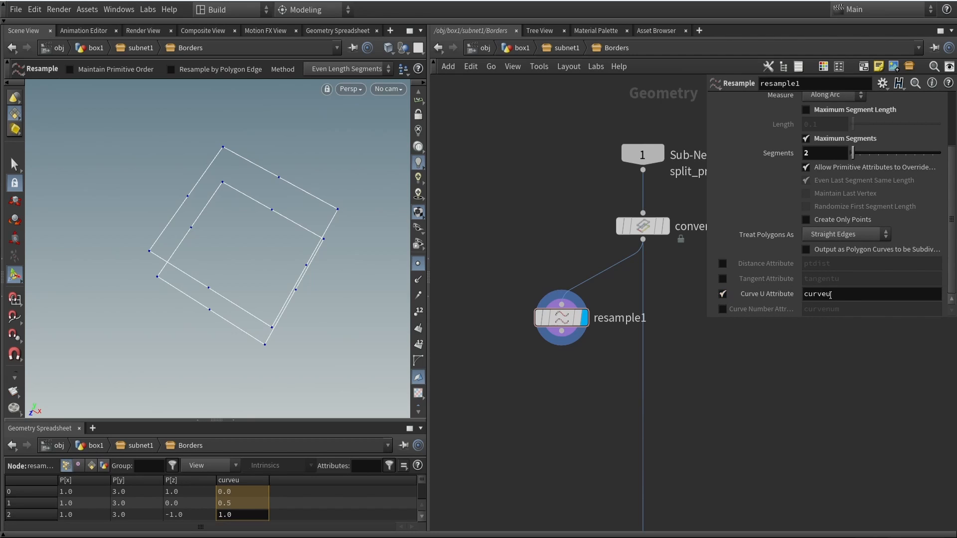
left_click_drag(306, 420, 305, 363)
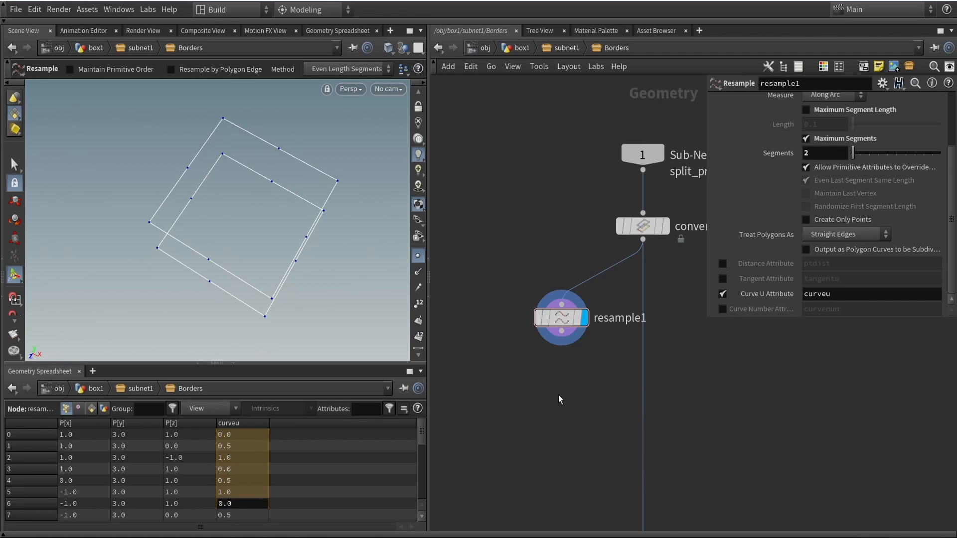
Add a Transform node after resample1, display it and align it beneath resample1.
key("Tab")
type("tra")
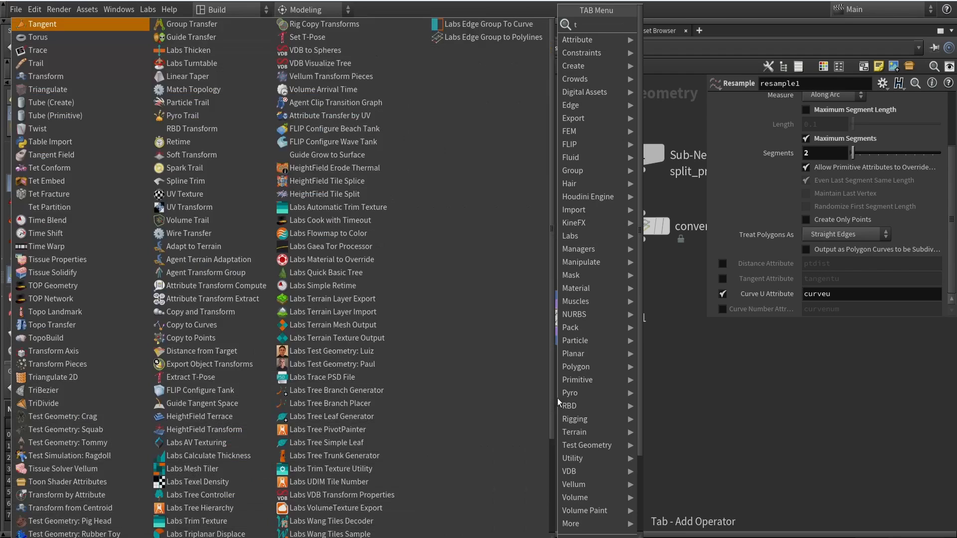
key("Down")
key("Down")
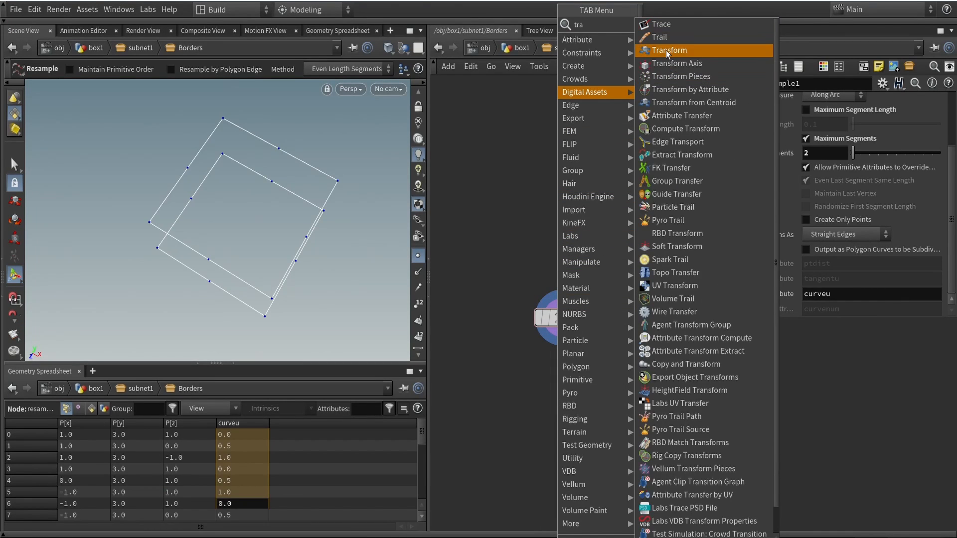
key("Return")
left_click(552, 406)
left_click(577, 409)
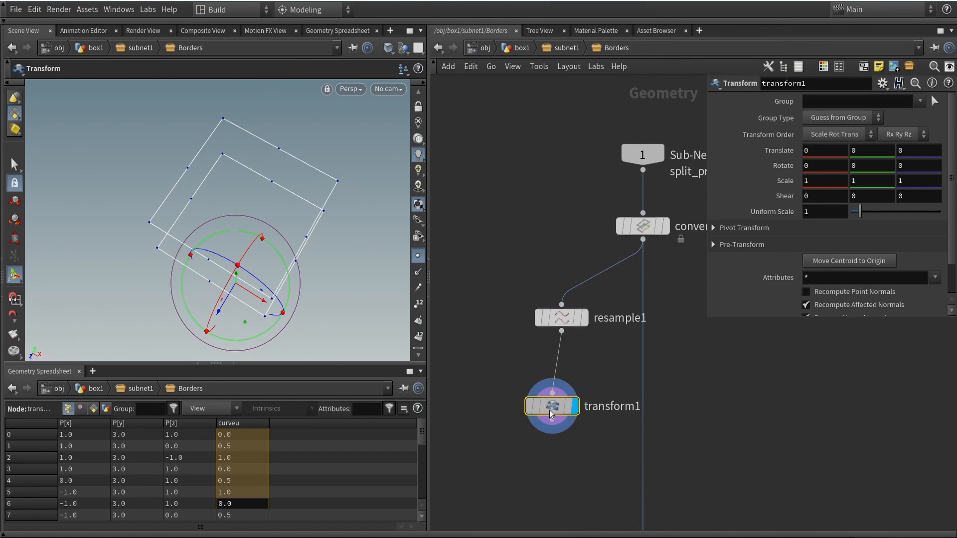
left_click_drag(554, 407, 564, 405)
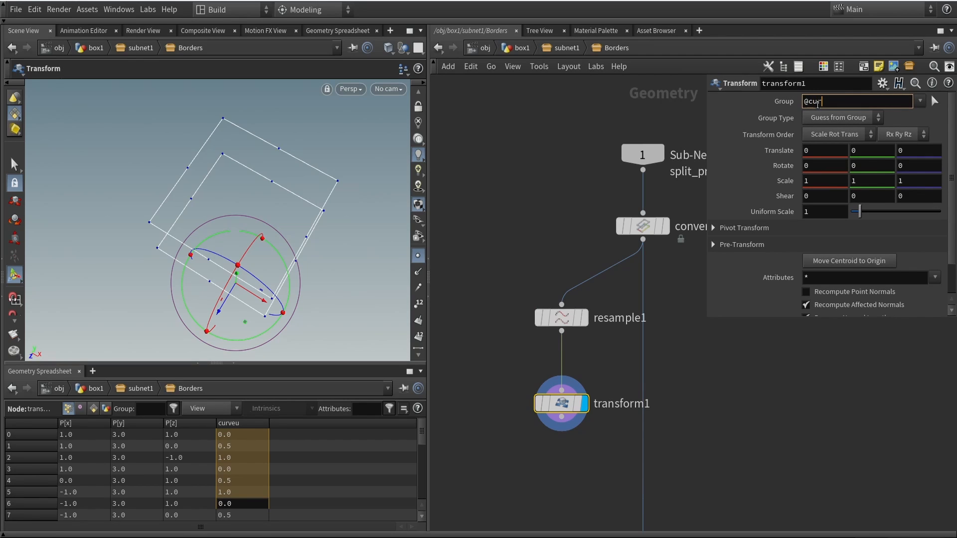
type("@curveu==0.4")
left_click(878, 103)
key("Return")
Translate transform1 about -0.48 along Y and set its Group Type to Points.
left_click_drag(251, 299, 225, 259, "alt")
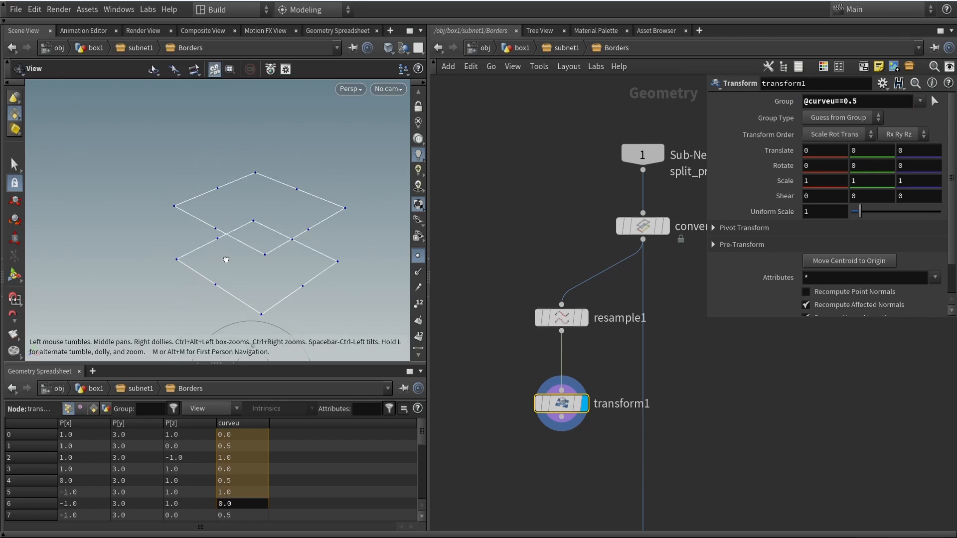
middle_click_drag(242, 350, 197, 242, "alt")
left_click_drag(217, 270, 217, 297)
left_click(867, 119)
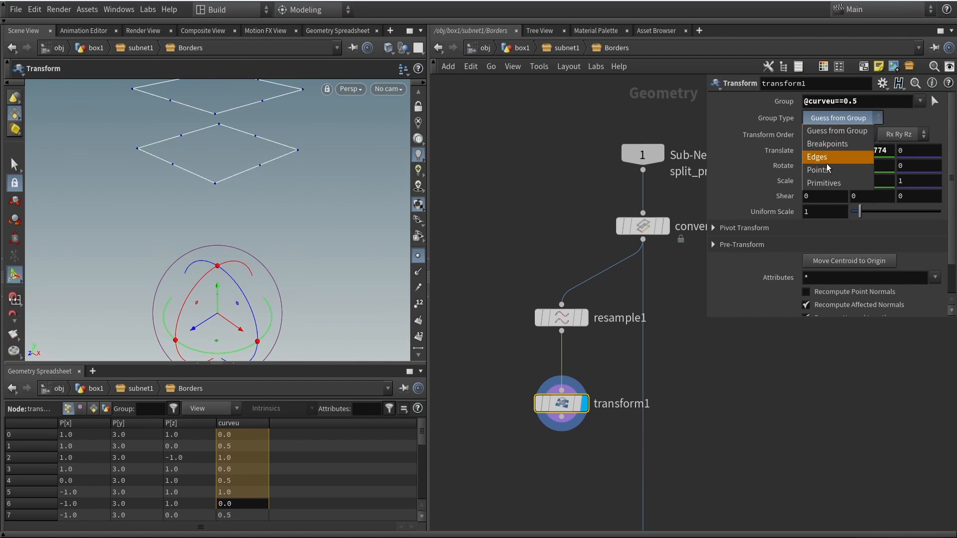
left_click(834, 150)
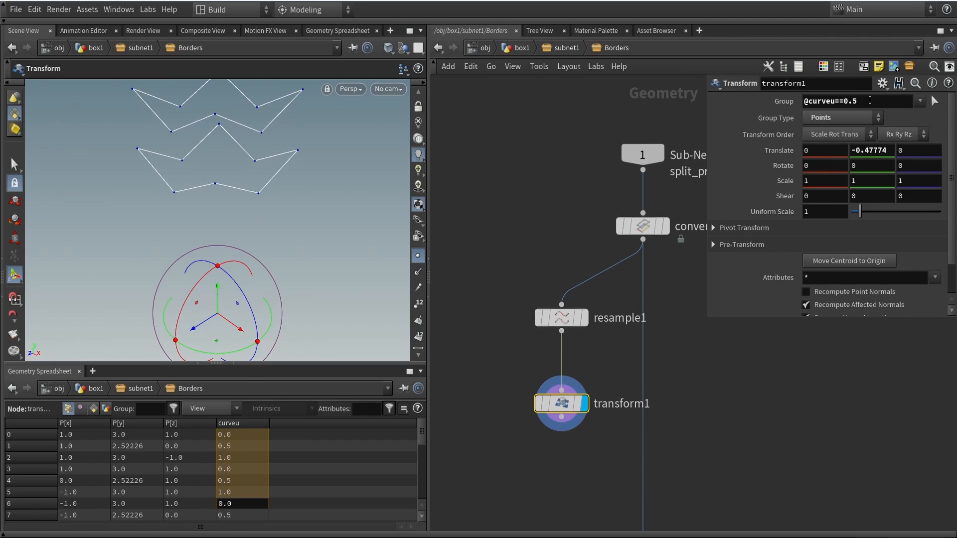
Set transform1's Y translation to -0.1.
left_click(886, 150)
type("-0.1")
left_click(816, 391)
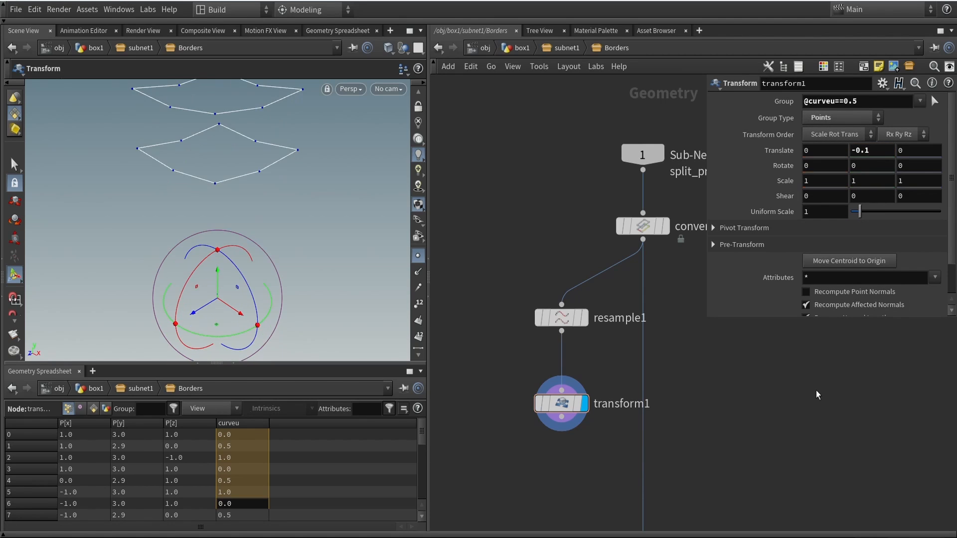
Set transform1's Y translation to -0.025 and view the resulting sag of the outlines from another angle.
left_click_drag(124, 175, 269, 175, "alt")
scroll(188, 163, "up", 4)
left_click_drag(187, 163, 148, 173)
key("t")
left_click(882, 149)
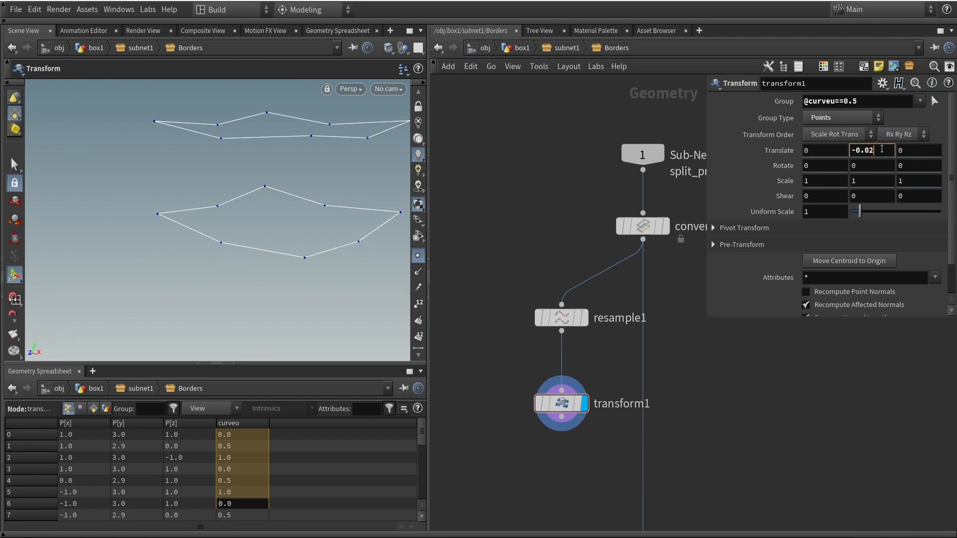
type("5")
left_click(764, 423)
left_click_drag(177, 183, 273, 221, "alt")
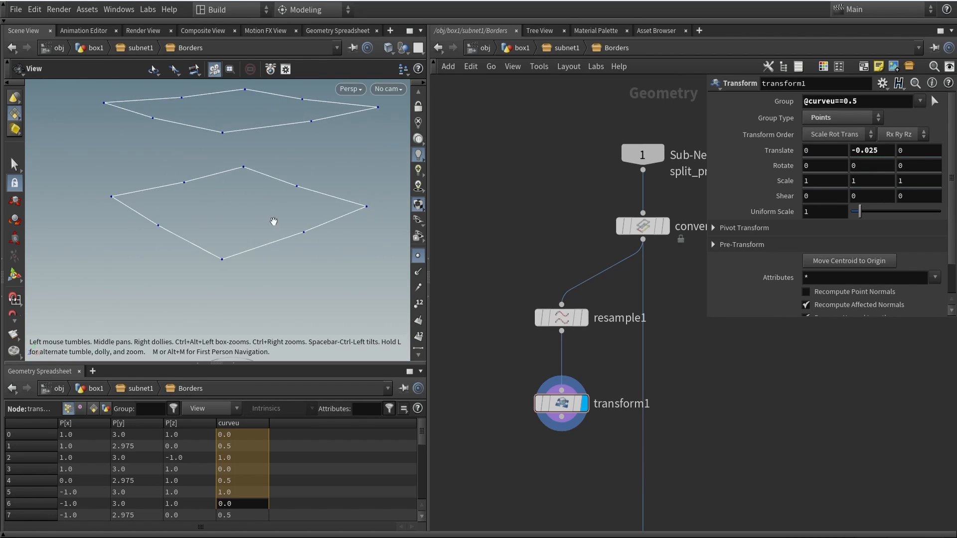
Add a second Resample node after transform1, connect it and display its result.
middle_click_drag(563, 466, 570, 277)
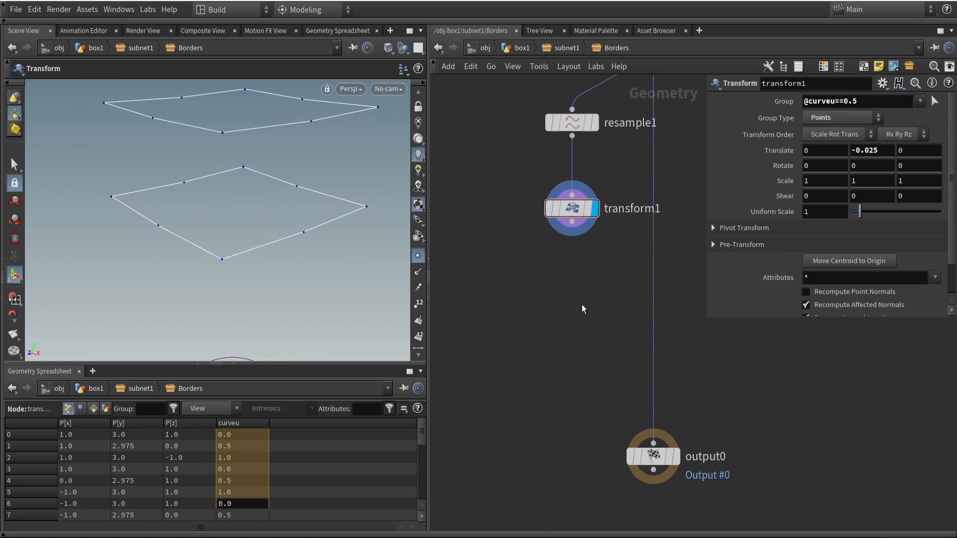
key("Tab")
type("resa")
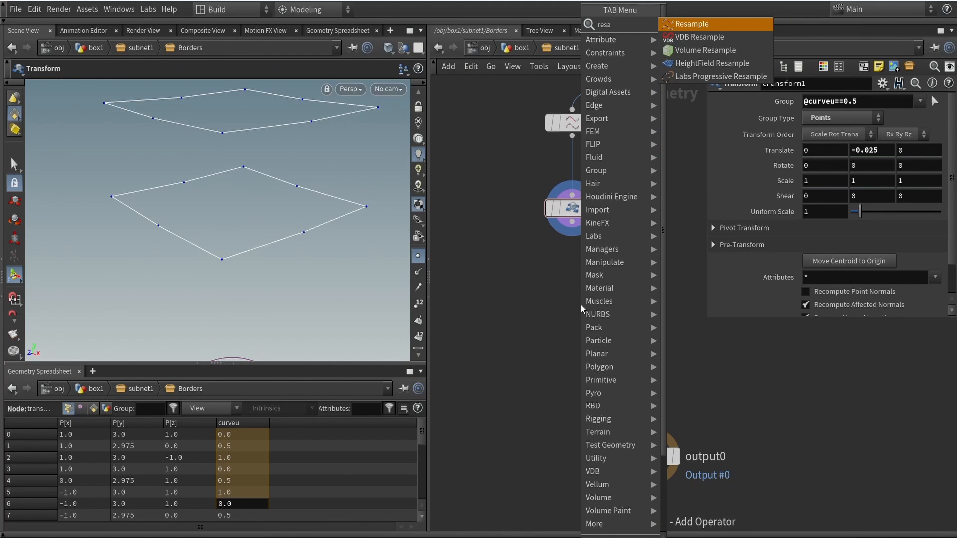
key("Return")
left_click(581, 304)
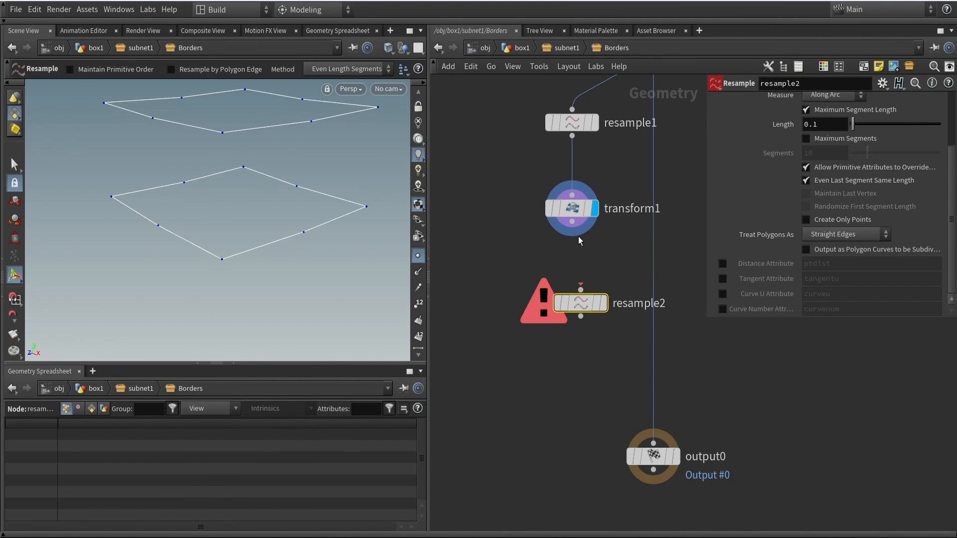
left_click(604, 303)
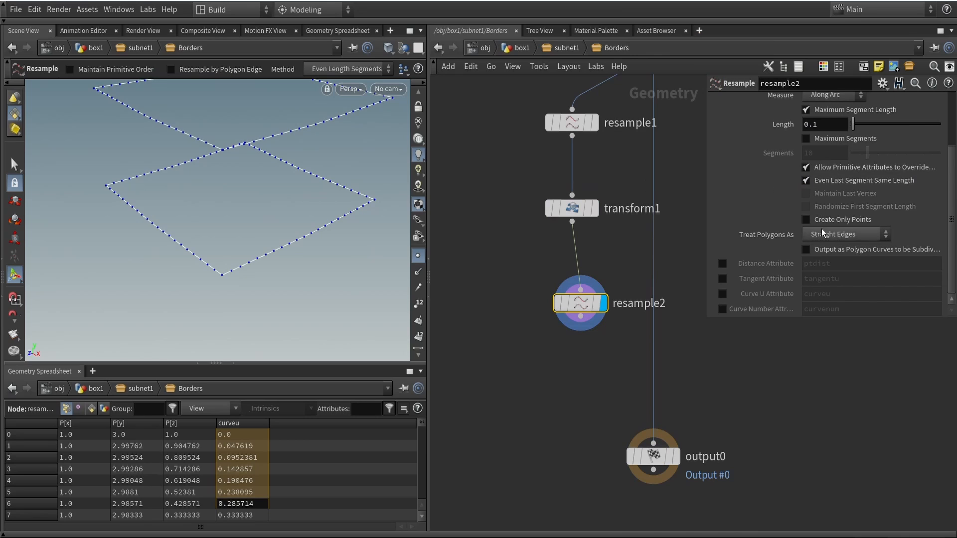
Compare Interpolating Curves with Subdivision Curves on resample2 and leave Treat Polygons As on Subdivision Curves.
left_click(821, 233)
left_click(819, 261)
left_click(833, 235)
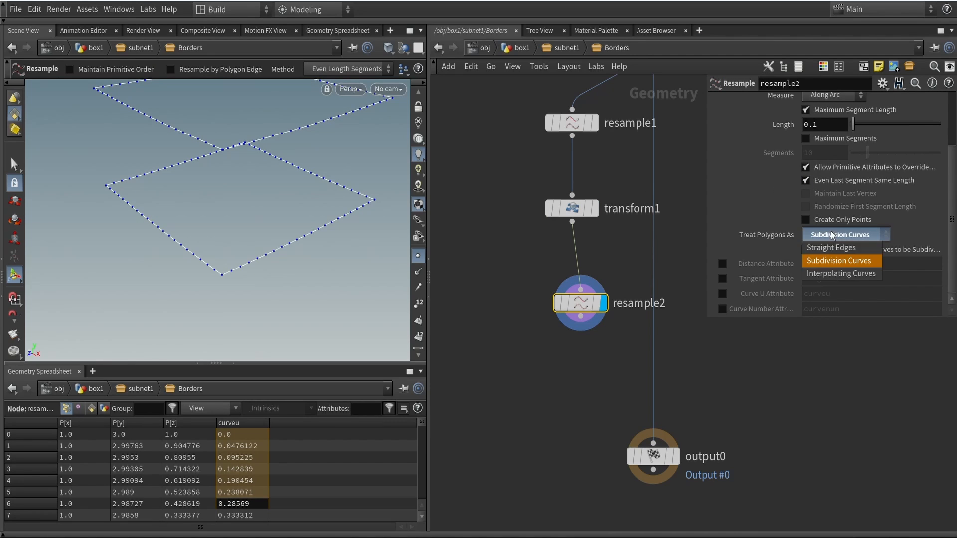
left_click(835, 274)
left_click_drag(304, 239, 284, 184, "alt")
left_click(823, 238)
left_click(824, 261)
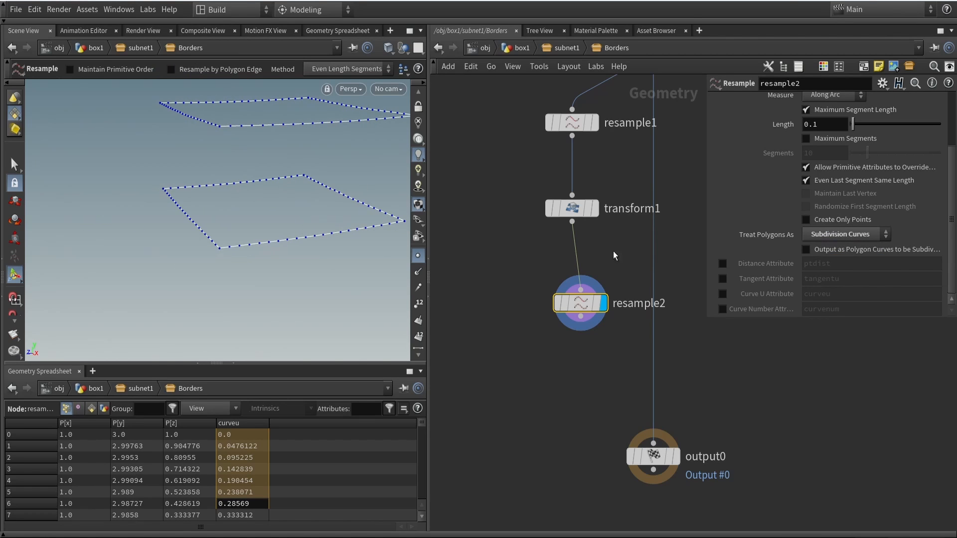
Add a Facet node beneath resample2, connect resample2's output to it and display it.
middle_click_drag(572, 363, 570, 261)
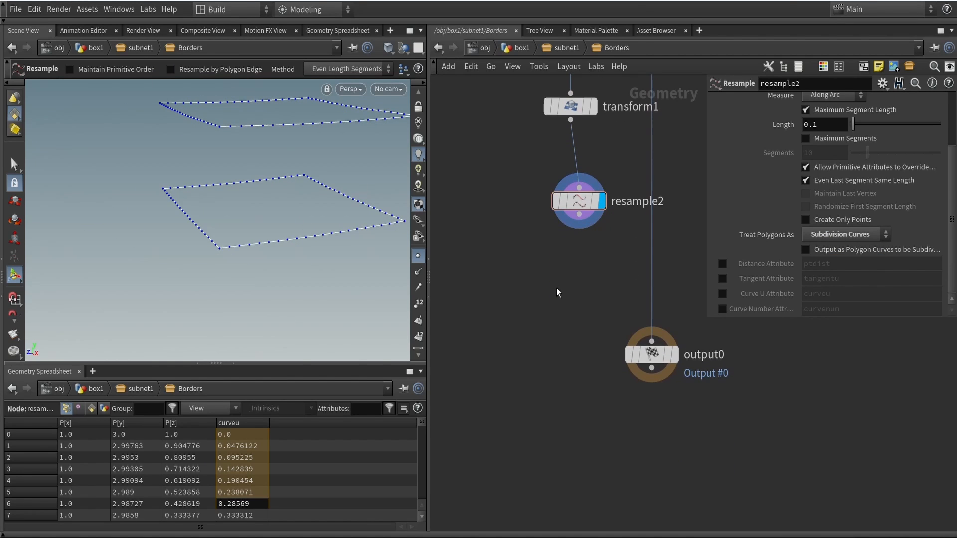
key("Tab")
type("facet")
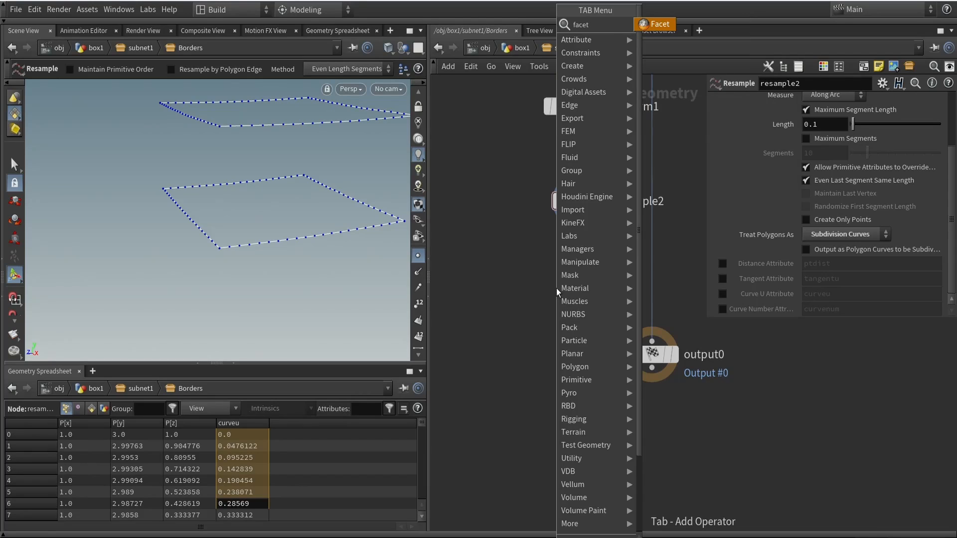
key("Return")
left_click(552, 286)
left_click_drag(579, 215, 552, 273)
left_click(575, 286)
Enable Remove Inline Points on facet1 and check the reduced outline points in the viewport.
left_click(829, 218)
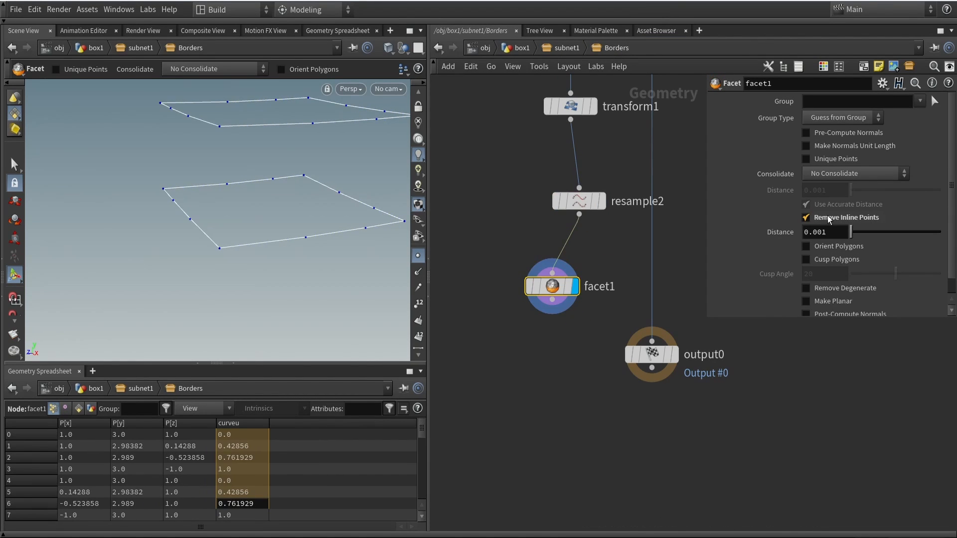
key("Escape")
left_click_drag(321, 229, 324, 188)
key("Return")
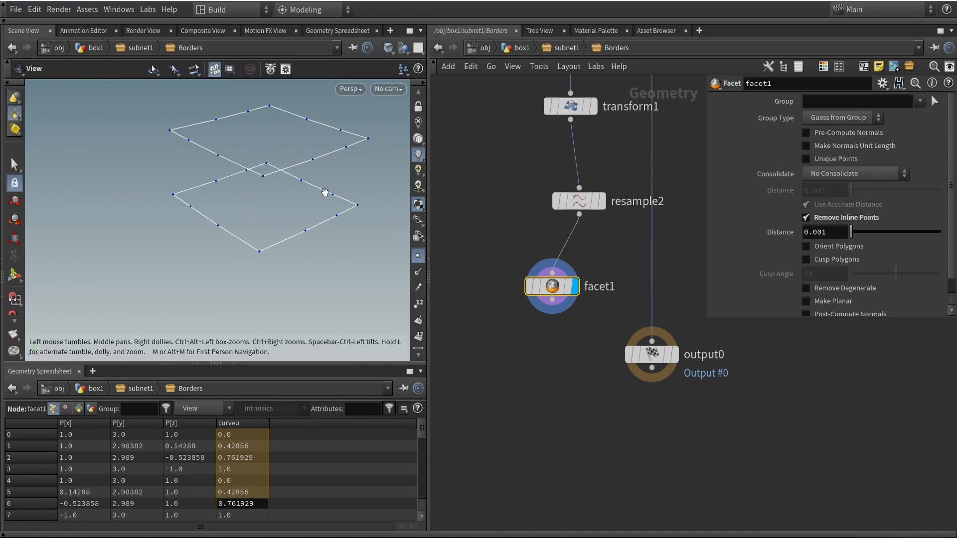
Move output0 farther down the network to make room for more nodes below facet1.
middle_click_drag(536, 374, 471, 302)
scroll(523, 308, "down", 2)
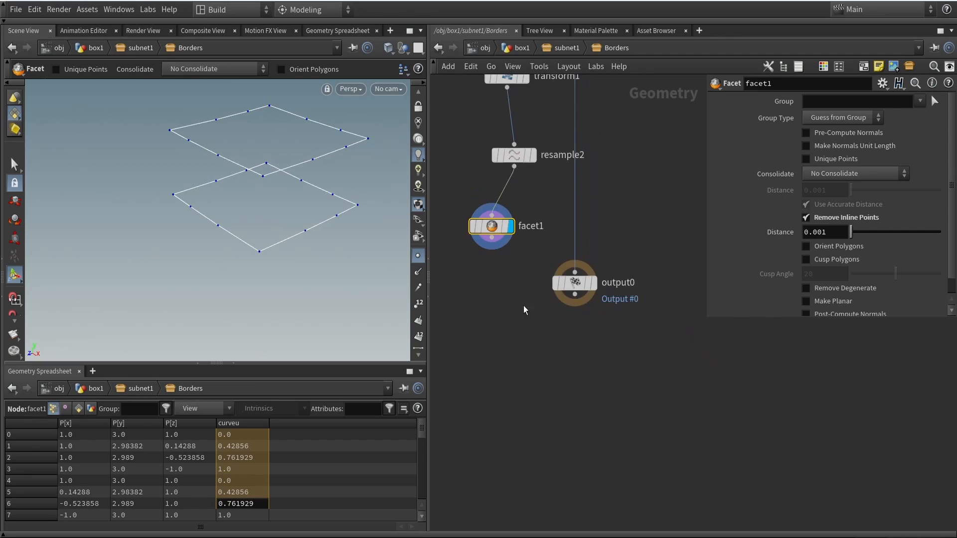
left_click_drag(583, 293, 588, 434)
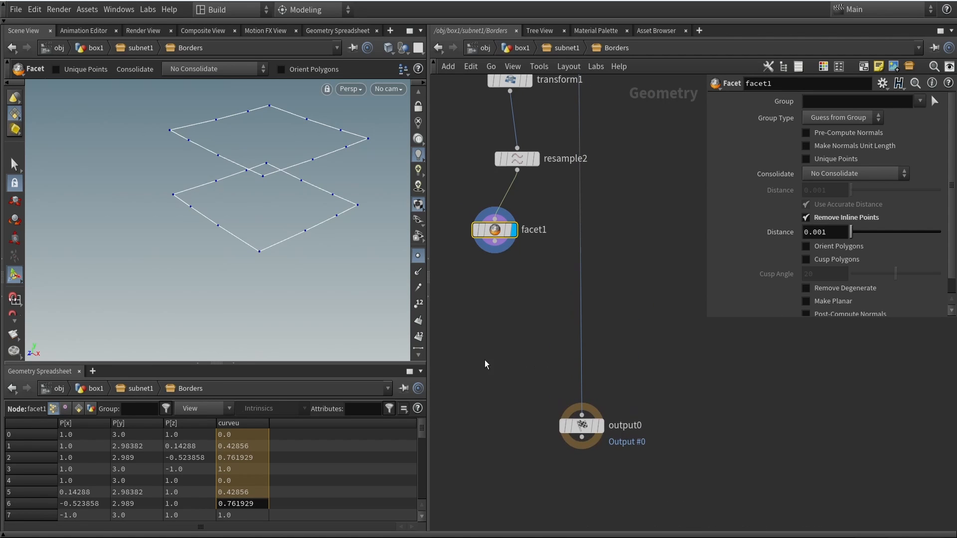
middle_click_drag(507, 318, 538, 316)
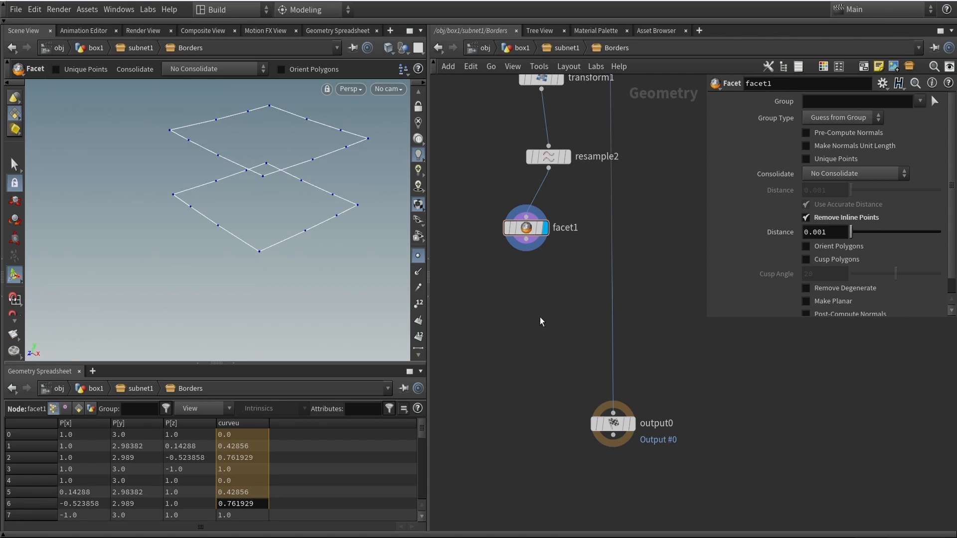
Examine the outline segments with primitive numbers shown and review the settings of convertline1.
left_click_drag(347, 241, 354, 264, "alt")
middle_click_drag(232, 169, 210, 201, "alt")
key("Return")
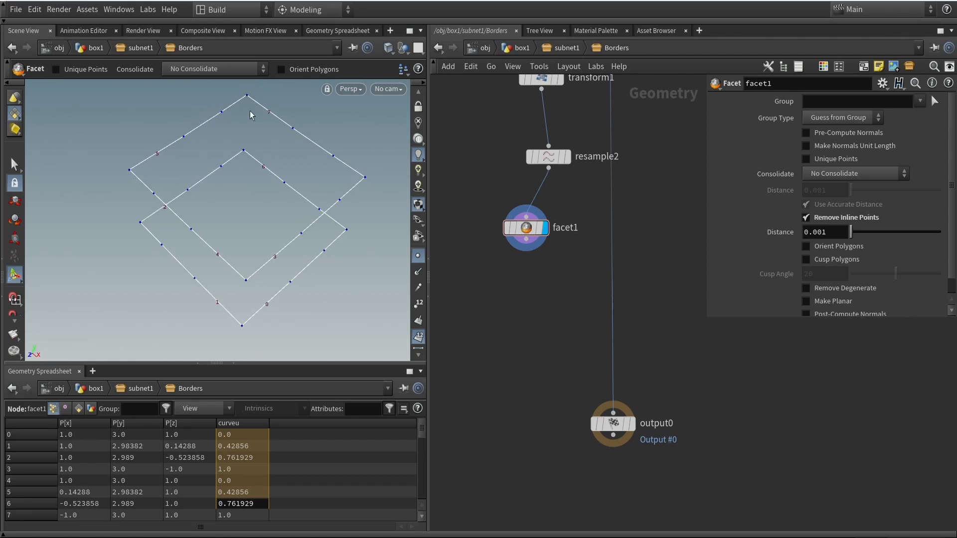
scroll(541, 319, "up", 5)
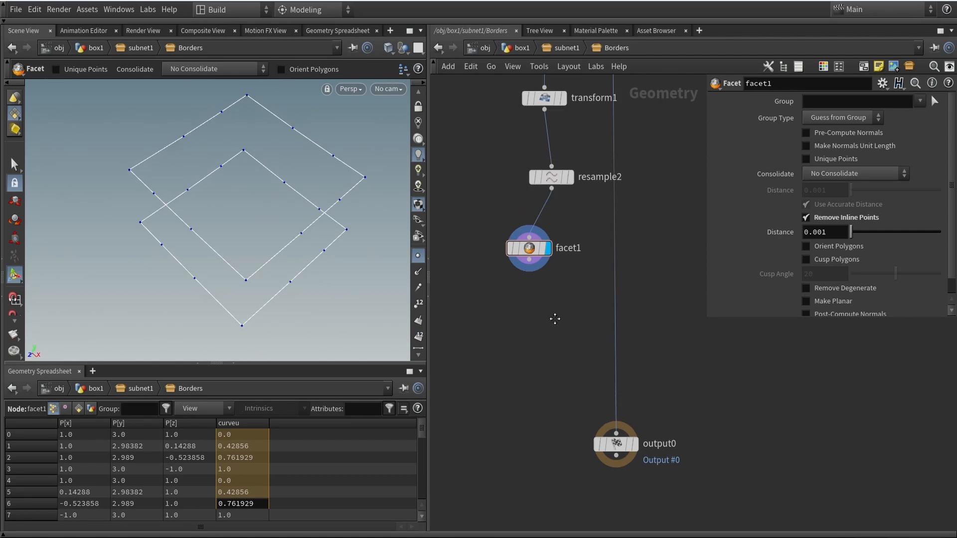
left_click(602, 157)
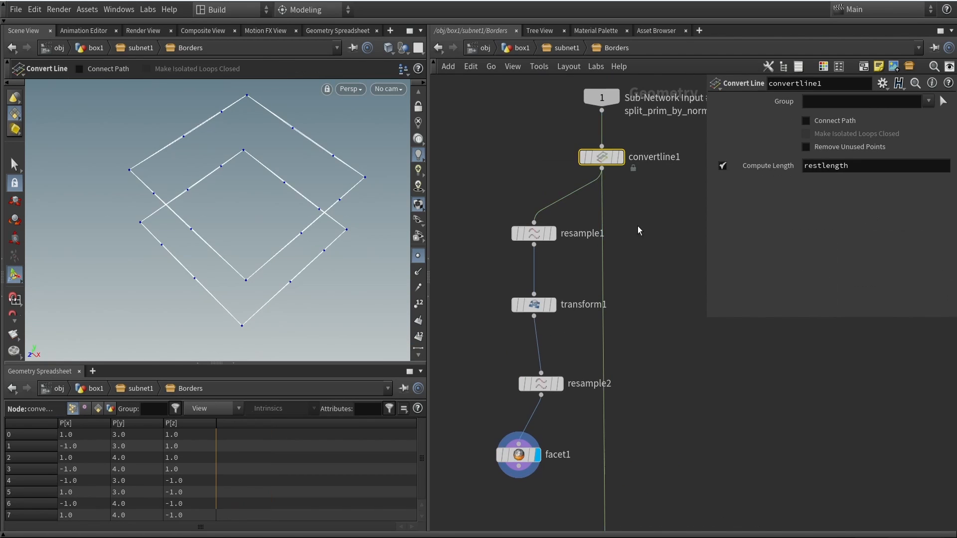
scroll(629, 220, "down", 3)
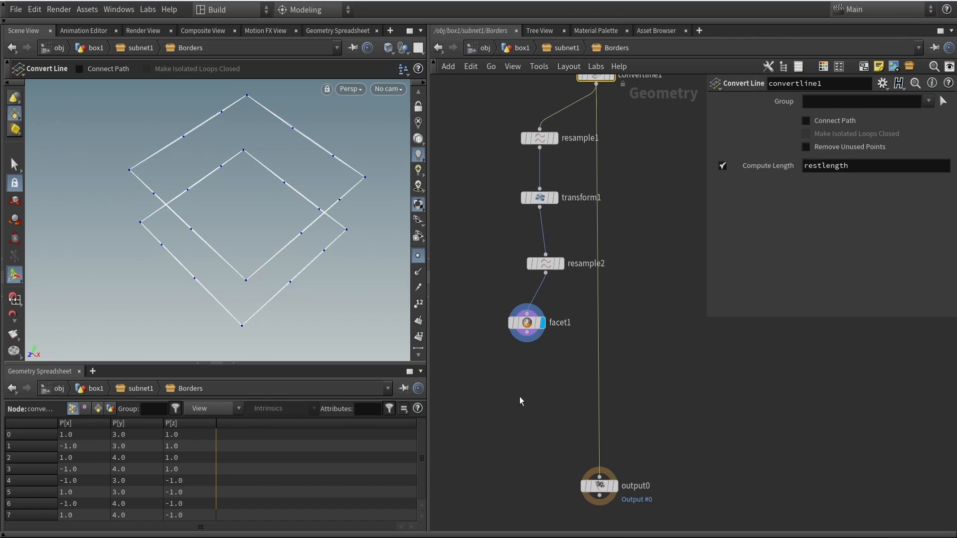
Add a PolyPath node after facet1, display it and enable Connect End Points.
key("Tab")
type("polypa")
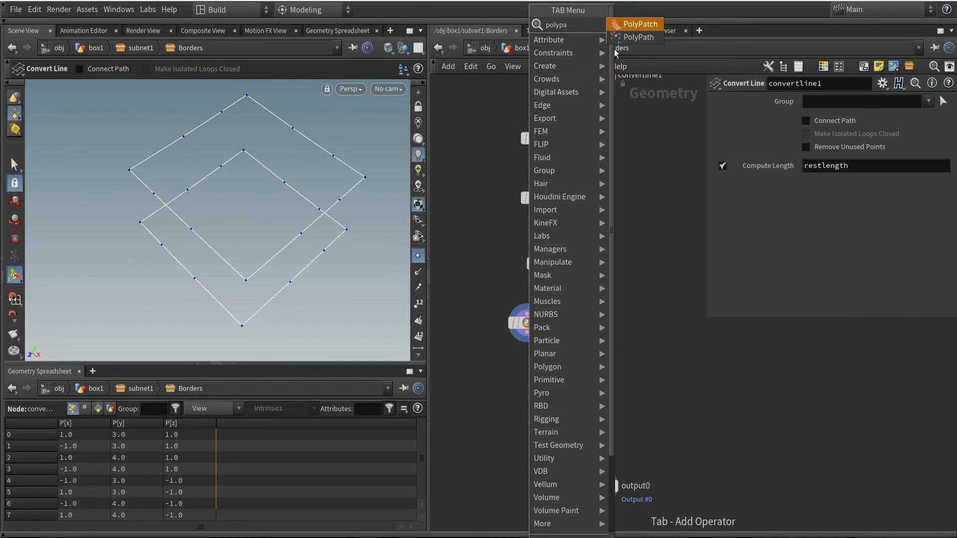
key("Return")
left_click(537, 383)
scroll(522, 333, "up", 3)
left_click_drag(531, 329, 553, 400)
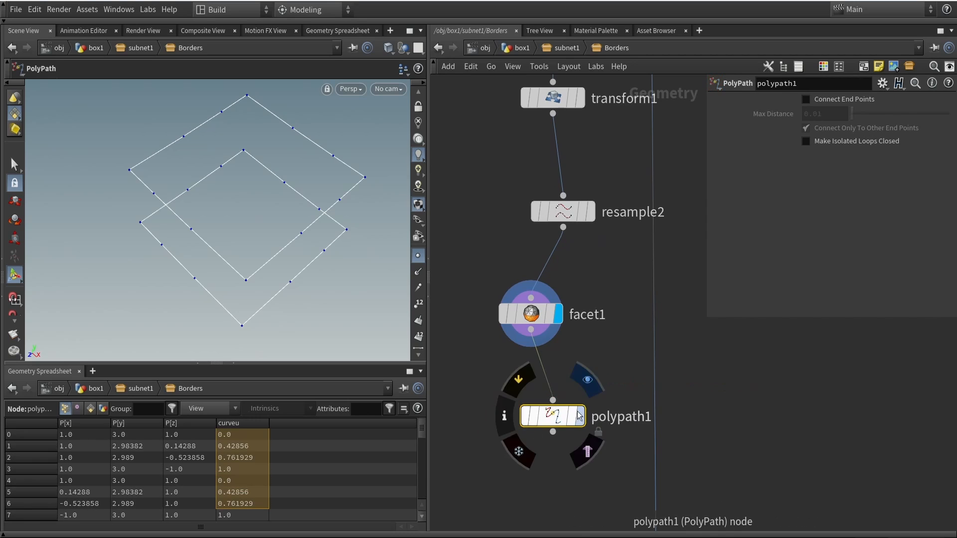
left_click(580, 416)
left_click(834, 97)
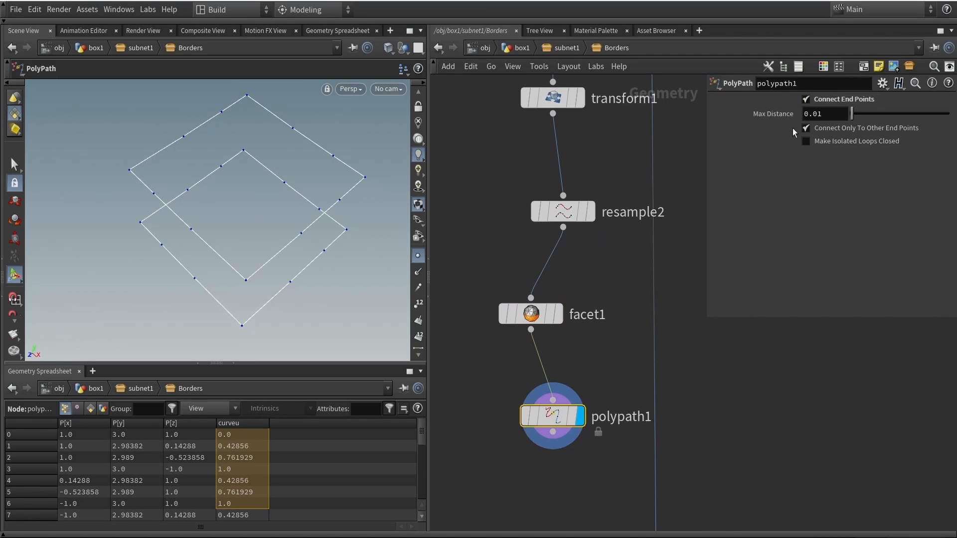
Align the five nodes from resample1 to polypath1 in a straight vertical column.
scroll(543, 282, "down", 3)
left_click_drag(571, 399, 554, 115)
key("l")
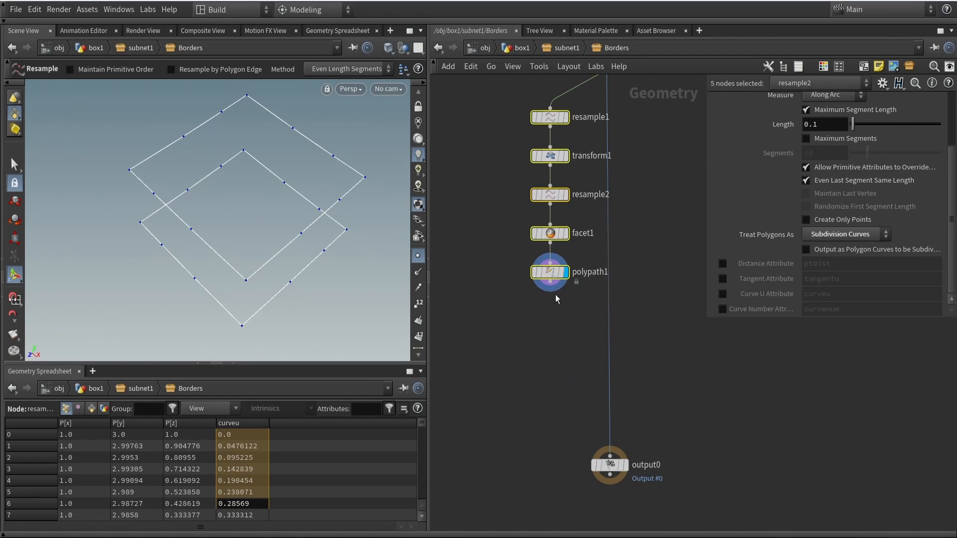
Select polypath1 and examine its joined outlines with primitive numbers shown.
scroll(551, 273, "up", 3)
left_click(551, 272)
left_click_drag(346, 285, 258, 236, "alt")
key("Return")
scroll(249, 244, "up", 3)
key("Return")
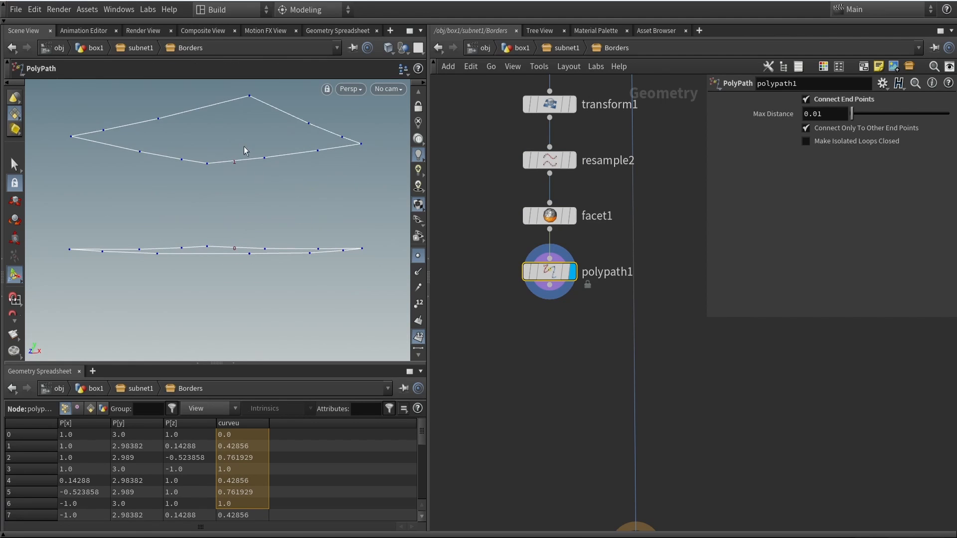
Add a Sweep node below polypath1, feed it the joined outlines and display it.
middle_click_drag(559, 372, 565, 328)
key("Tab")
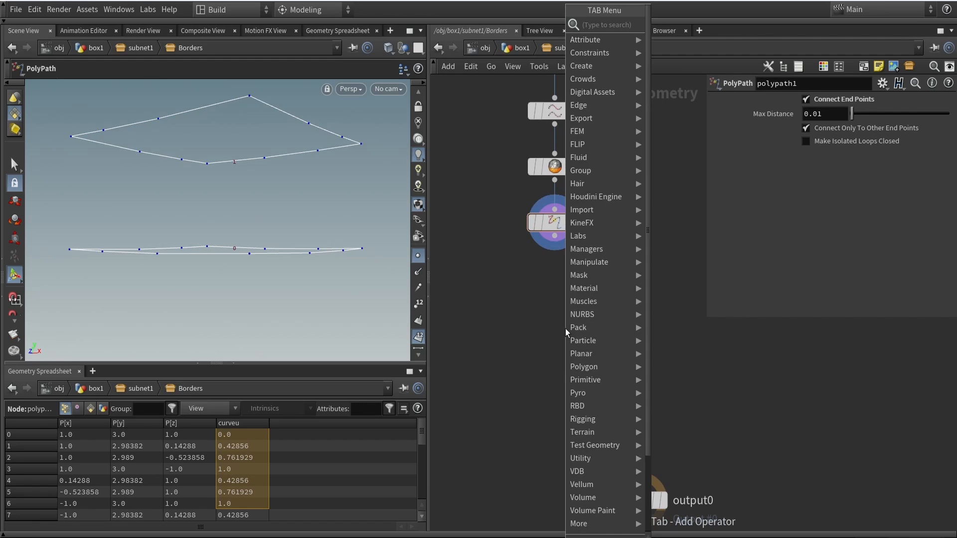
type("swee")
key("Return")
left_click(564, 327)
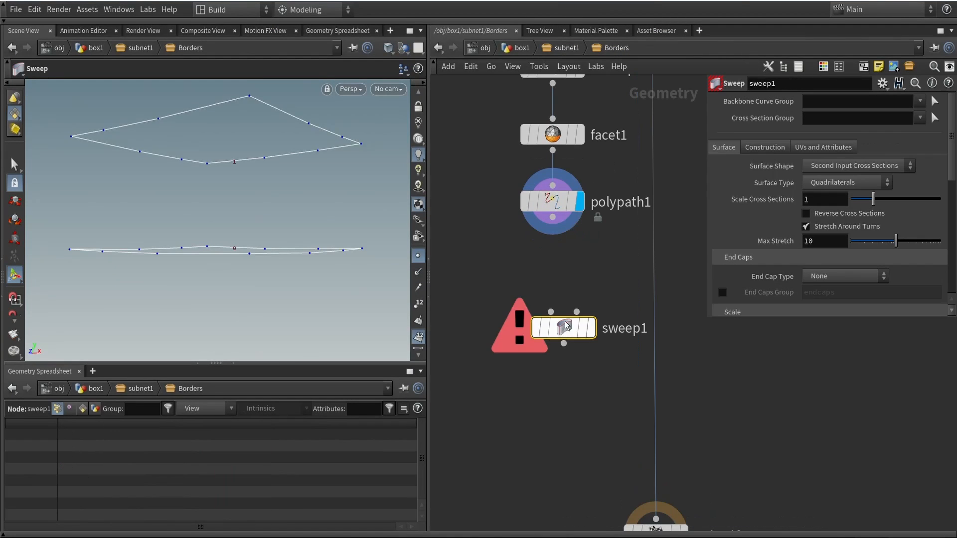
left_click(590, 330)
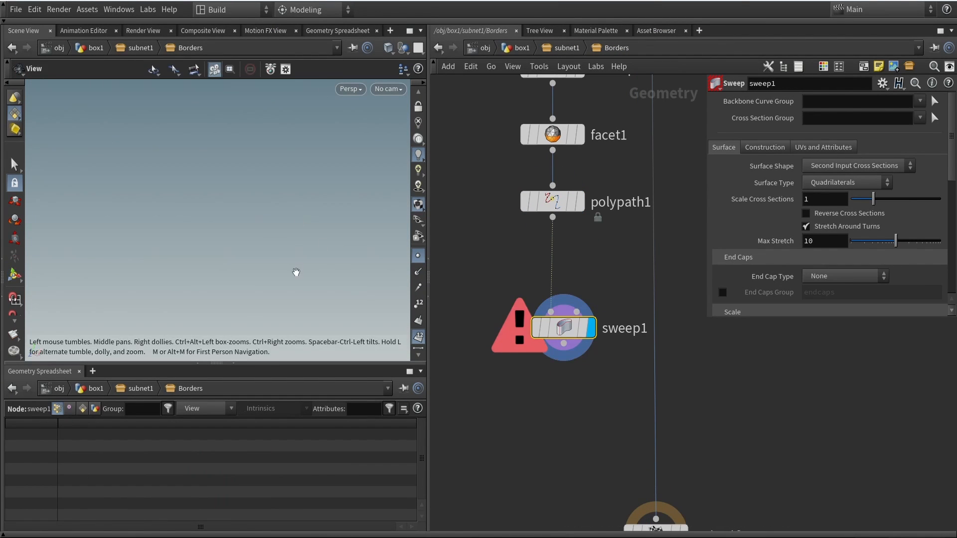
Set sweep1's Surface Shape to Square Tube and view the swept borders.
left_click(855, 166)
left_click(852, 206)
scroll(282, 205, "down", 8)
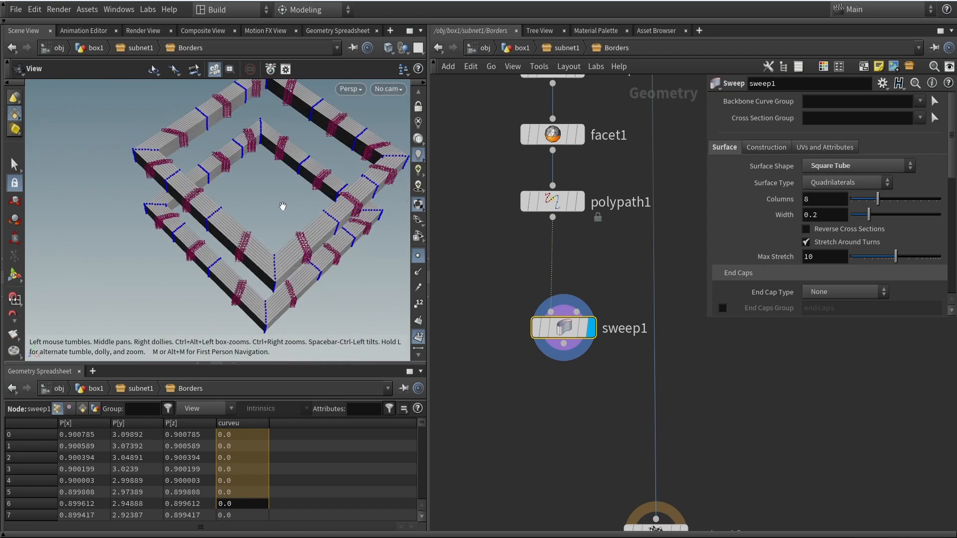
left_click_drag(281, 201, 285, 186, "alt")
scroll(535, 183, "up", 4)
Bypass polypath1 and hide the points and primitive numbers in the viewport to see the swept corners clearly.
left_click(520, 210)
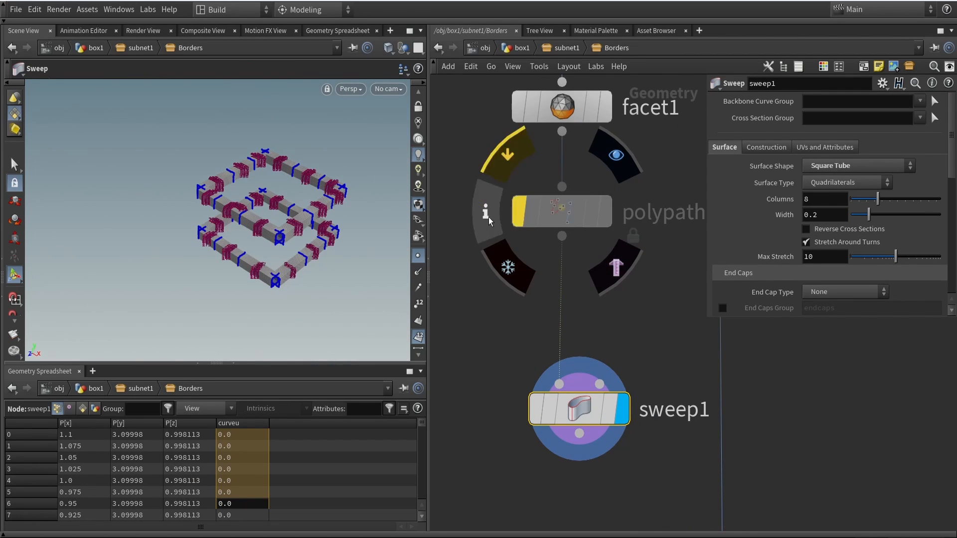
left_click(418, 256)
scroll(293, 255, "up", 4)
key("s")
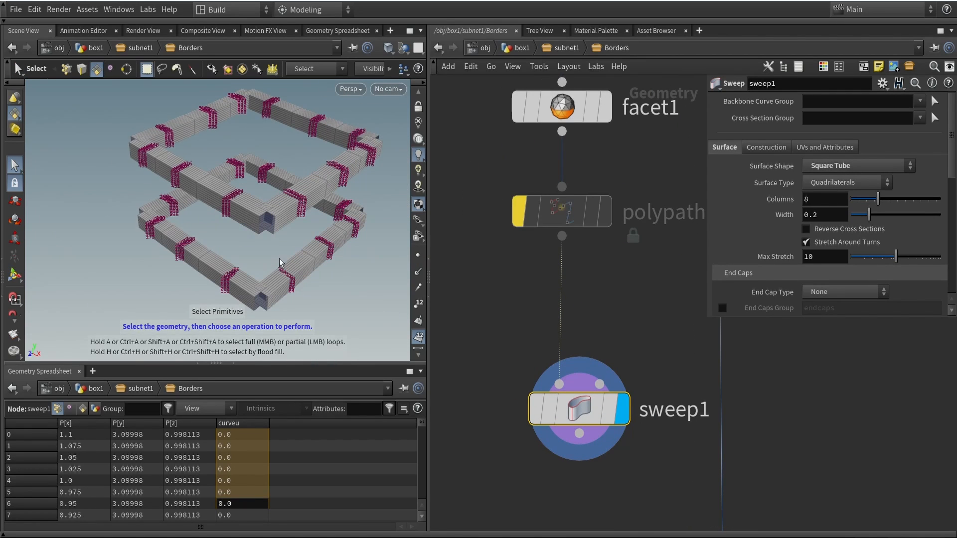
left_click(418, 337)
left_click_drag(306, 278, 306, 260, "alt")
Toggle the bypass of polypath1 repeatedly to compare the swept corners with and without it, leaving the node active.
left_click(517, 212)
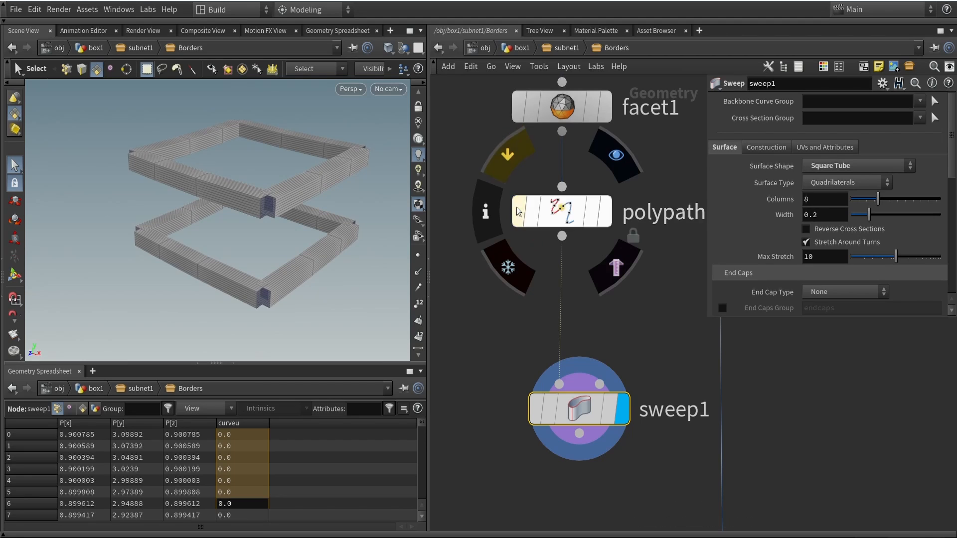
left_click(517, 212)
left_click(518, 211)
left_click(517, 212)
left_click(518, 211)
left_click(519, 211)
left_click(518, 211)
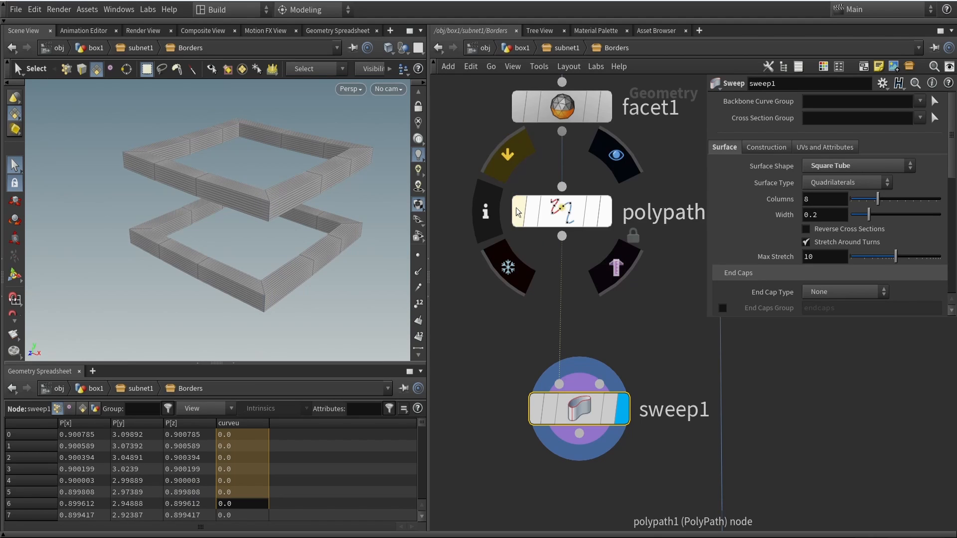
left_click(519, 212)
left_click(519, 212)
Move sweep1 farther down, leaving more space beneath polypath1.
scroll(572, 337, "down", 3)
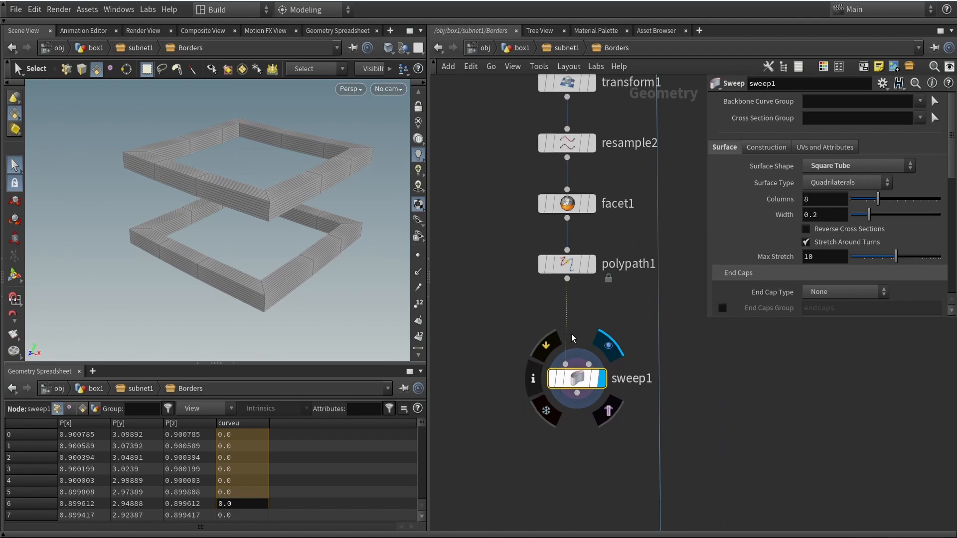
middle_click_drag(568, 447, 537, 355)
left_click_drag(554, 292, 561, 344)
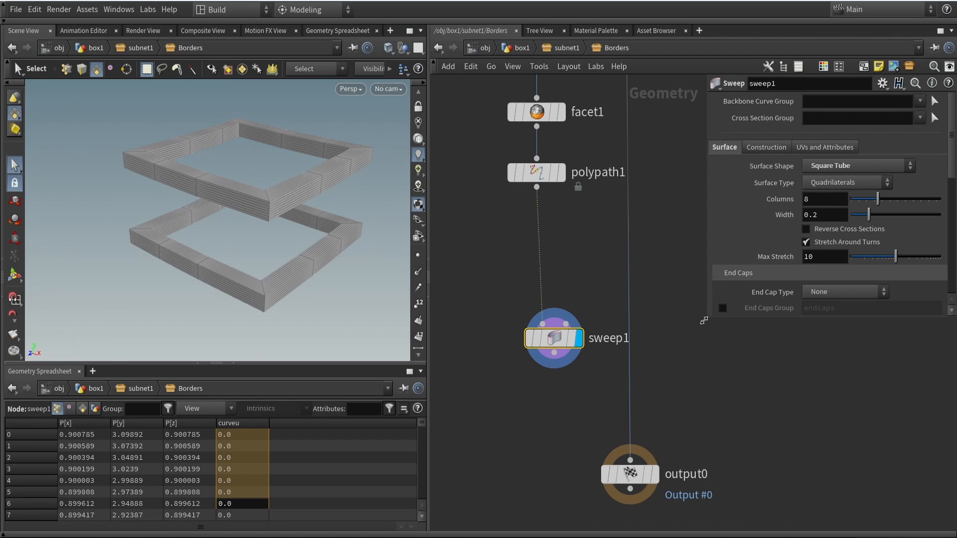
Add a Labs Superformula Shapes node beside sweep1 and frame its square in the viewport.
left_click_drag(703, 320, 753, 265)
middle_click_drag(711, 257, 637, 313)
left_click(631, 272)
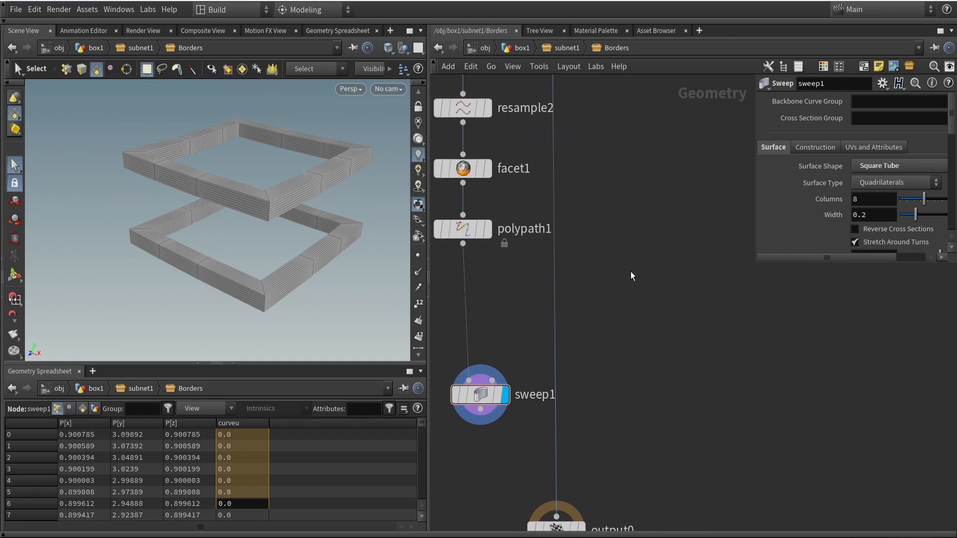
key("Tab")
type("super")
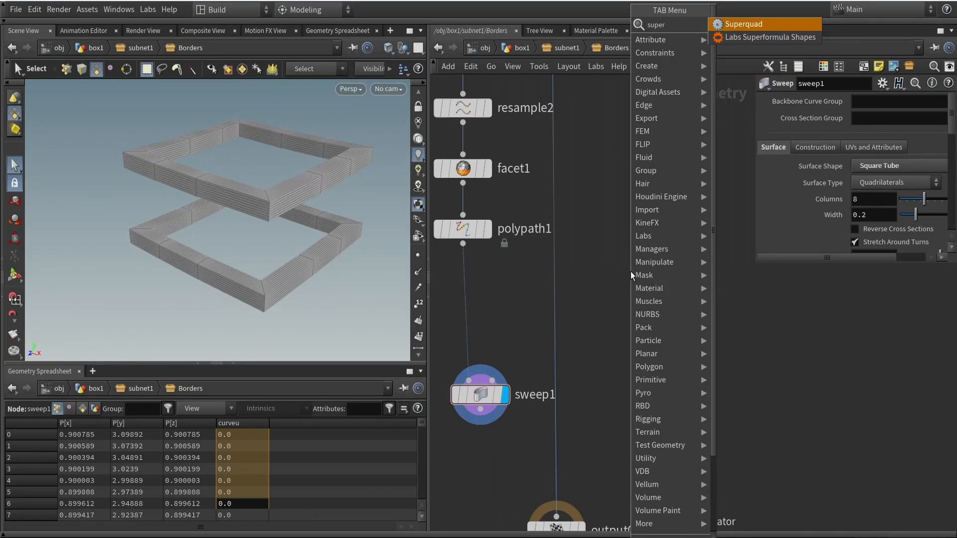
left_click(776, 39)
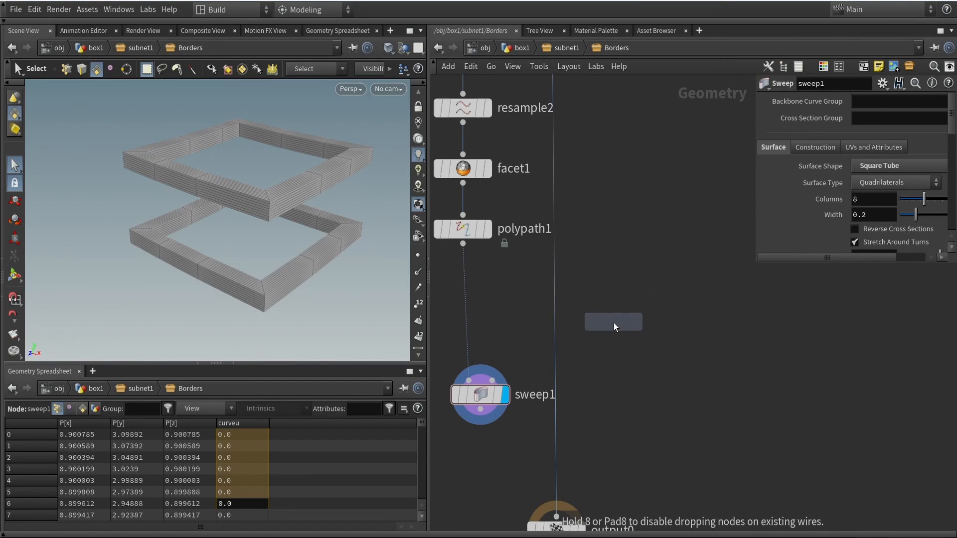
left_click(614, 324)
scroll(629, 324, "up", 3)
left_click(645, 327)
scroll(645, 327, "down", 3)
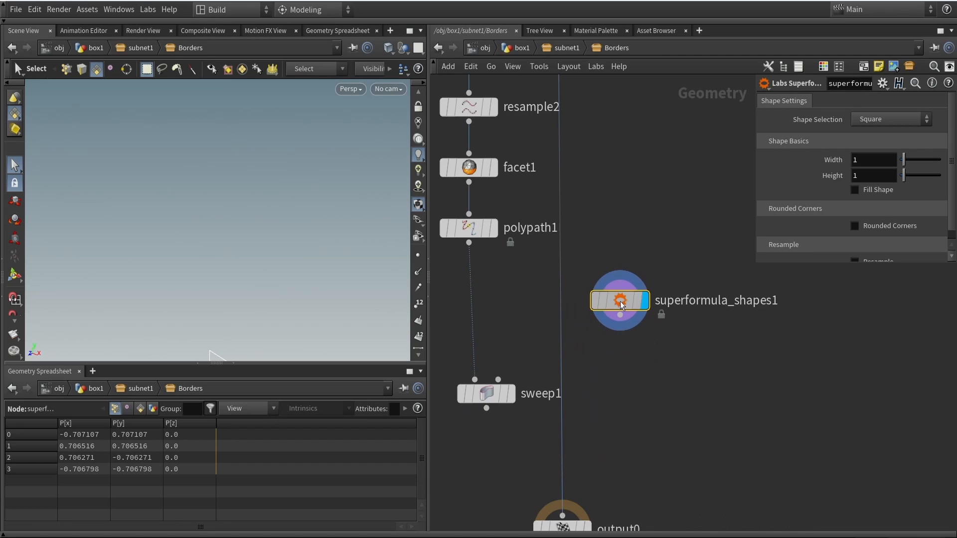
key("Escape")
left_click_drag(288, 261, 291, 260, "alt")
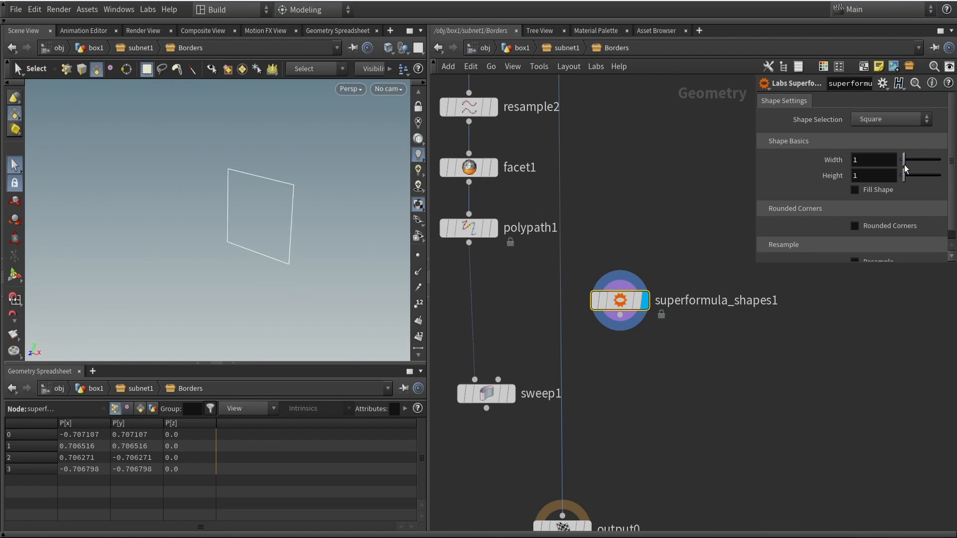
Set the superformula square's Width to 0.07 and Height to 0.05.
left_click_drag(919, 167, 915, 168)
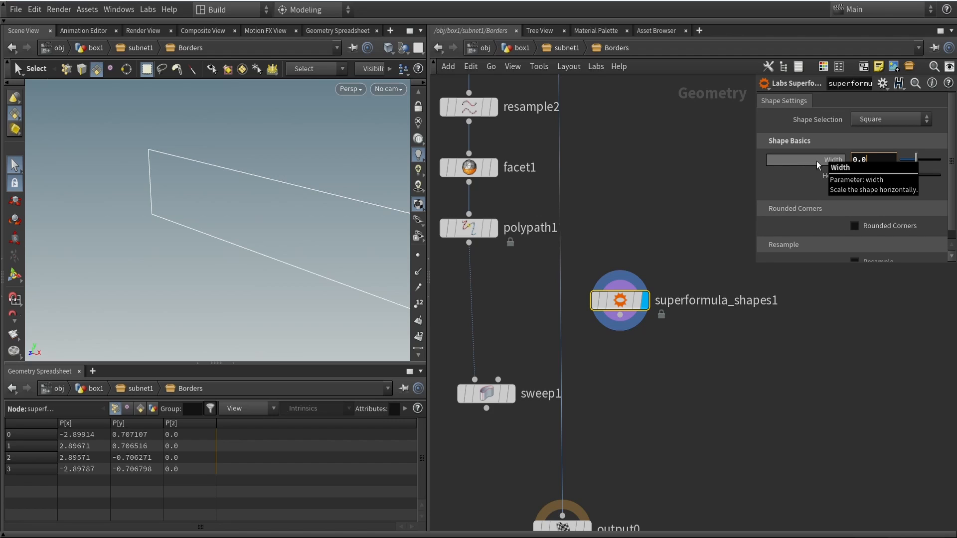
key("Return")
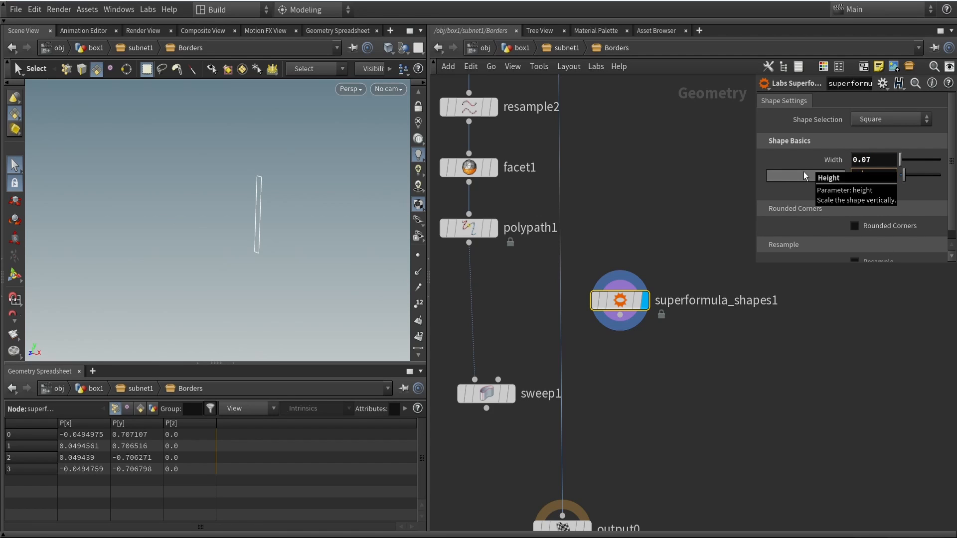
key("space+g")
left_click_drag(280, 233, 275, 209, "alt")
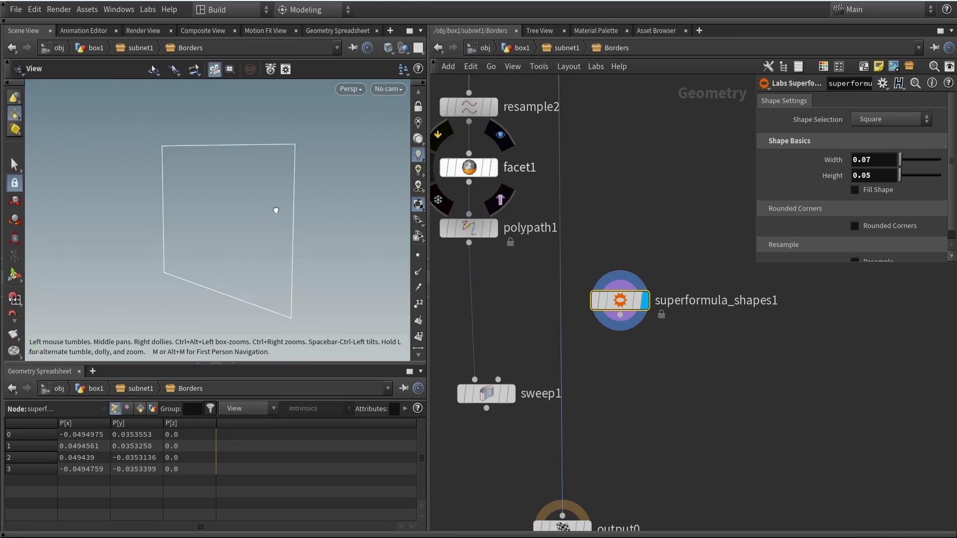
scroll(279, 211, "down", 4)
scroll(717, 309, "down", 3)
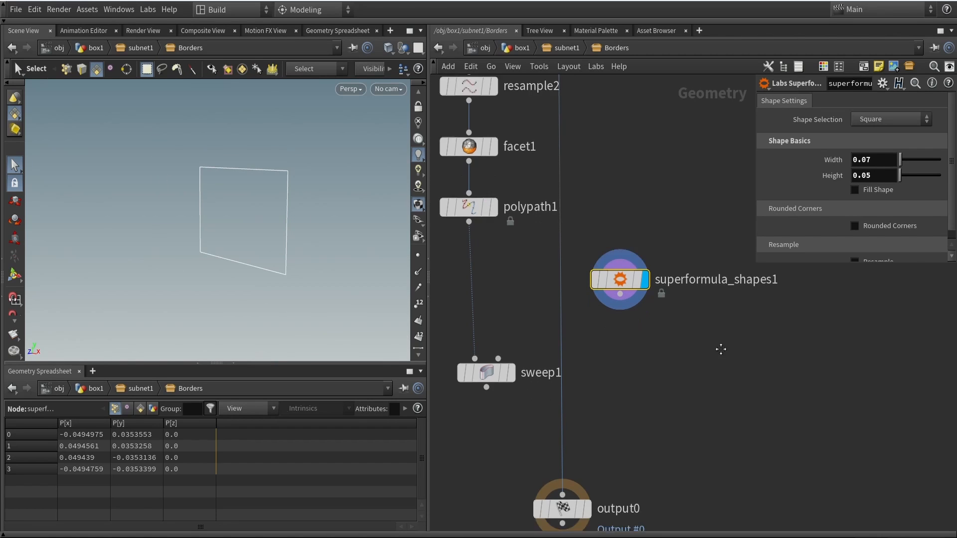
Add a Match Size node below superformula_shapes1, feed it the square, and display it.
key("Tab")
type("matc")
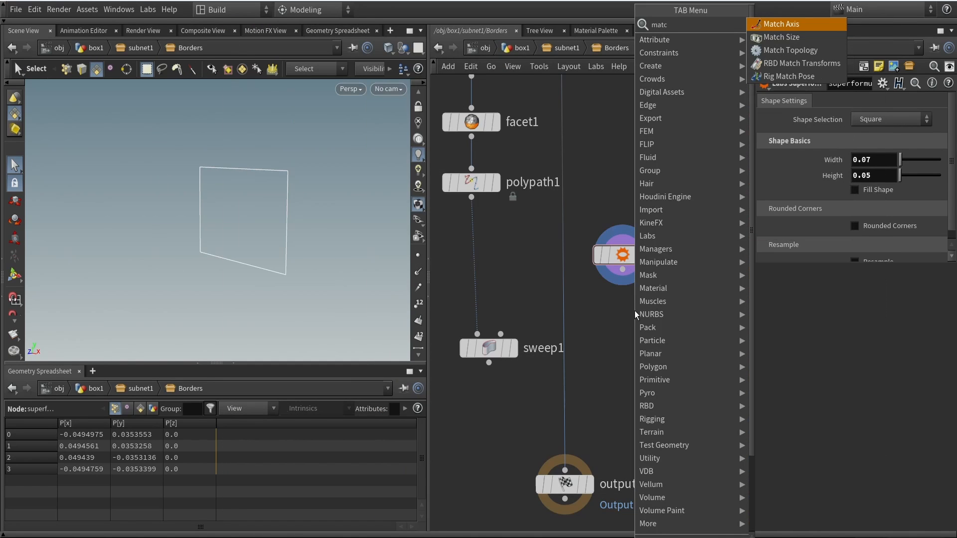
left_click(765, 37)
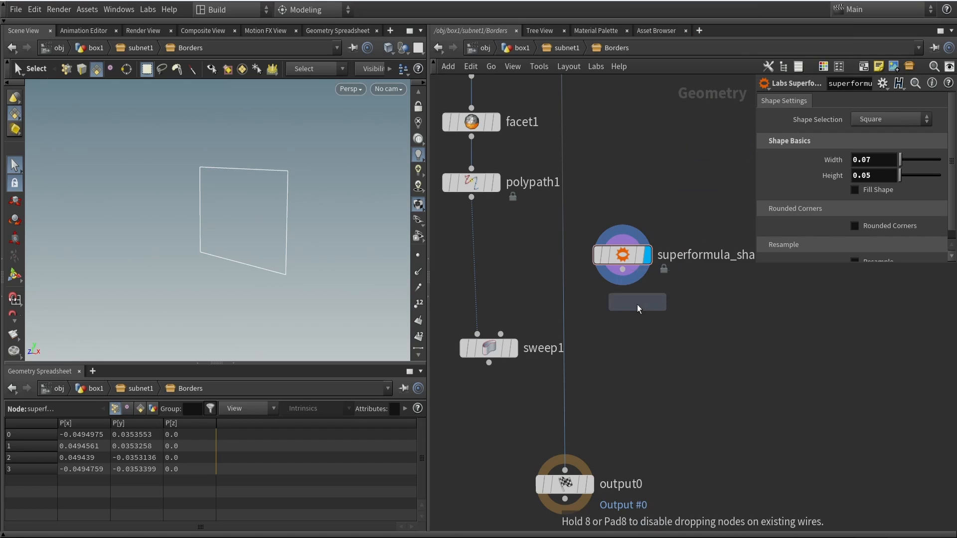
left_click(630, 333)
scroll(624, 288, "up", 2)
left_click_drag(622, 260, 616, 331)
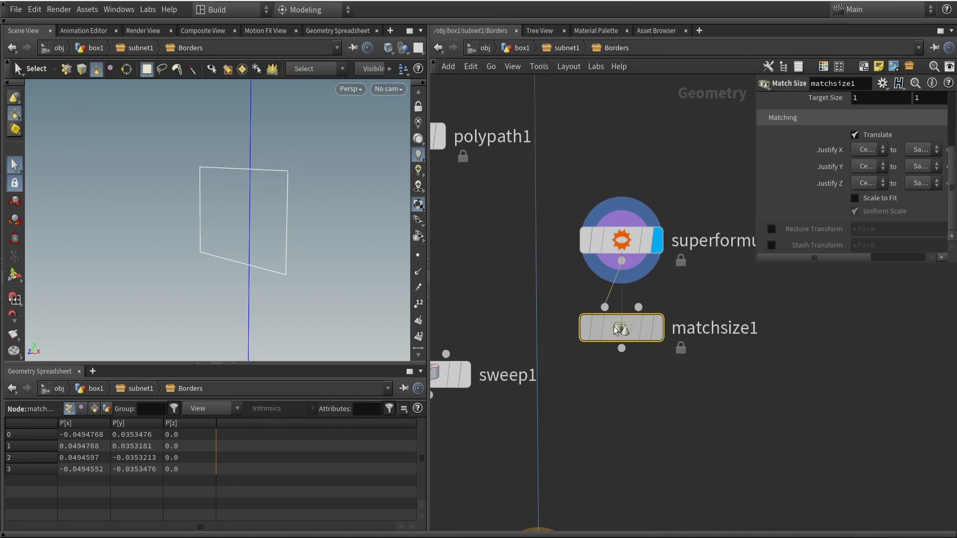
left_click(656, 326)
Set matchsize1's Justify X to Min so the square starts at the origin.
right_click_drag(305, 205, 282, 229, "alt")
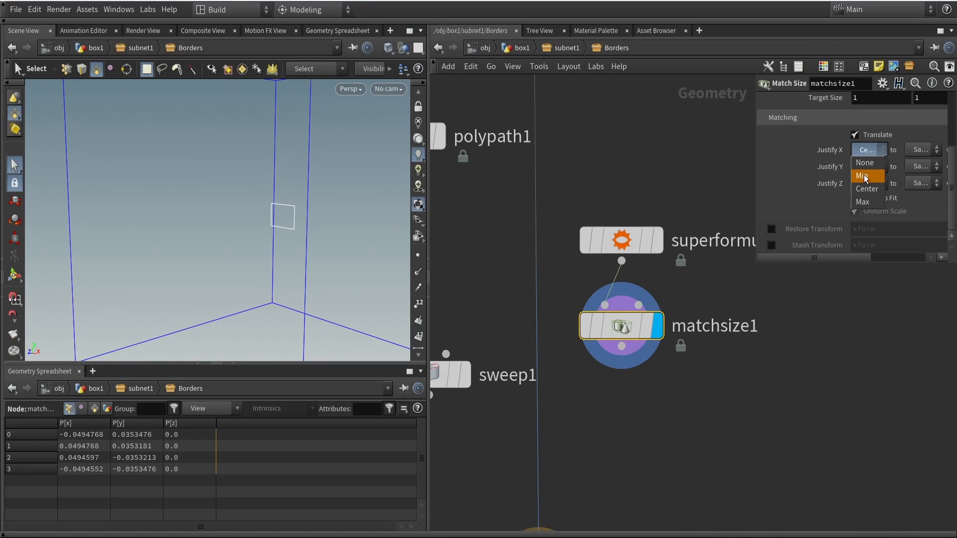
left_click(864, 177)
mouse_move(258, 226)
left_mouse_down("alt")
mouse_move(289, 209)
mouse_move(262, 222)
left_mouse_up("alt")
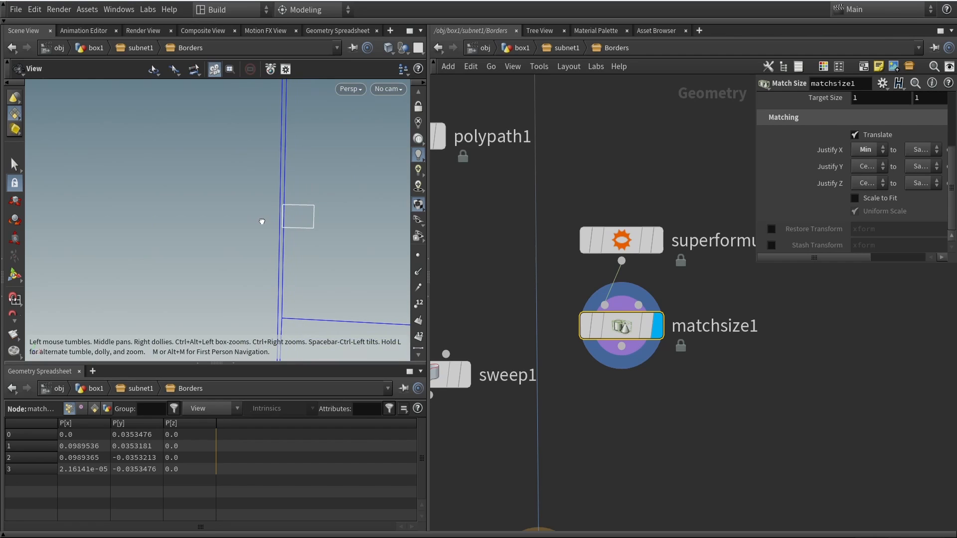
key("s")
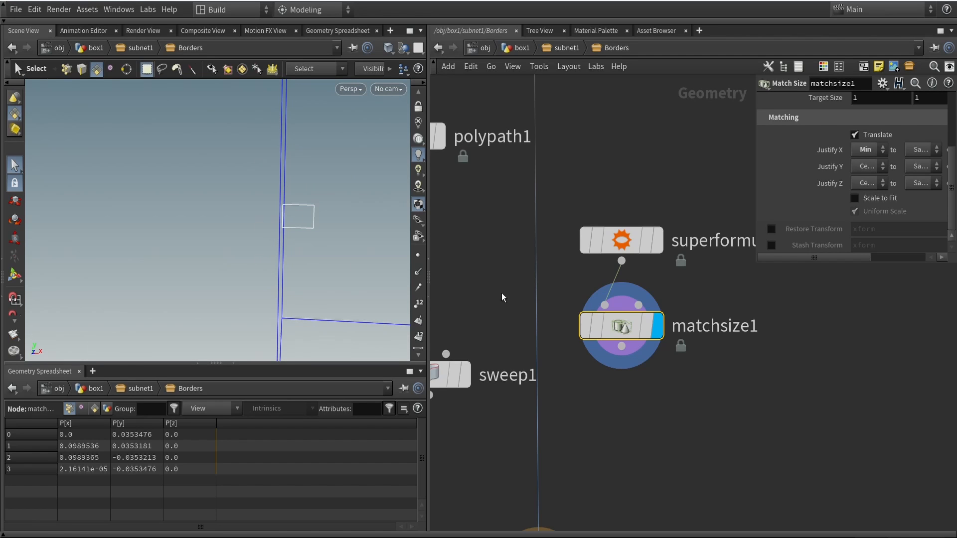
Connect matchsize1 to the second input of sweep1 and display the sweep.
middle_click_drag(650, 418, 671, 306)
scroll(671, 305, "down", 2)
left_click_drag(533, 267, 528, 311)
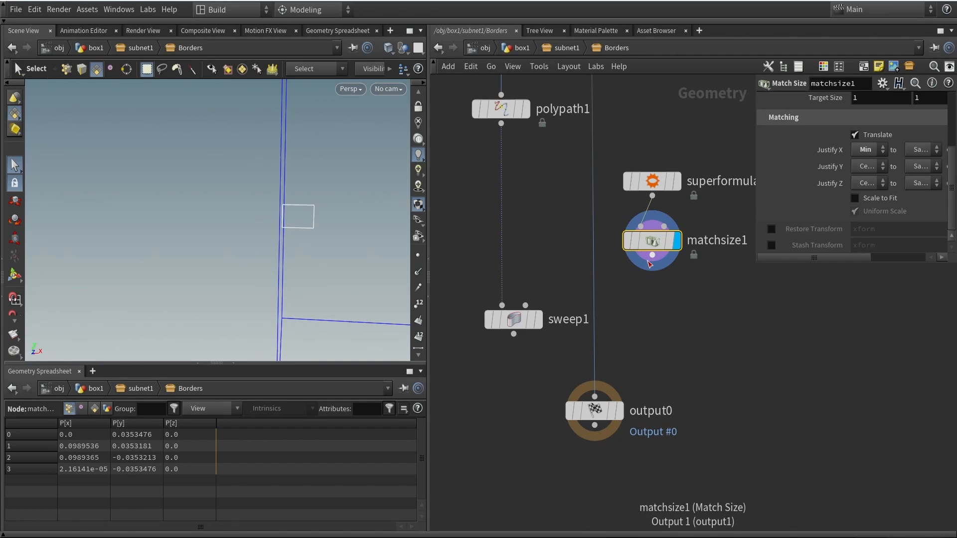
left_click_drag(652, 255, 526, 305)
left_click(513, 319)
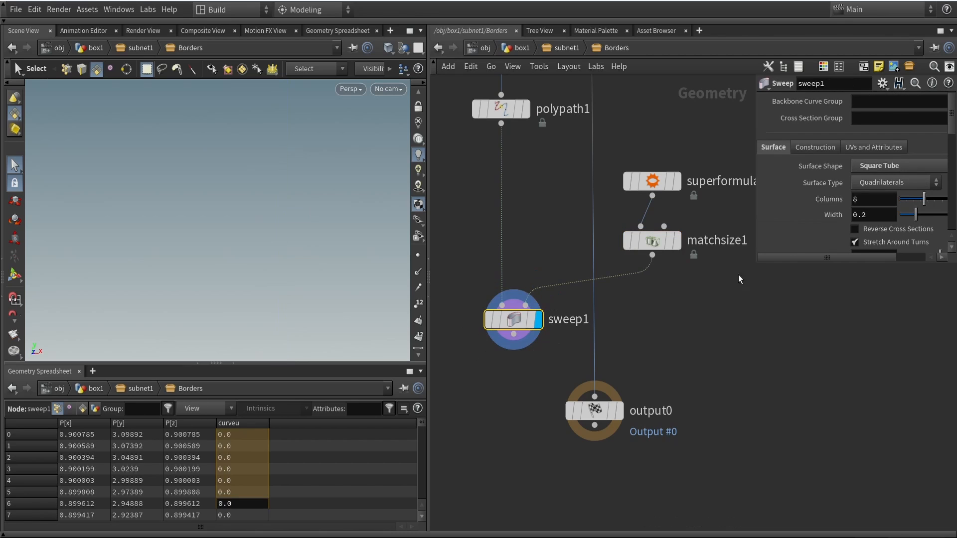
Set sweep1's Surface Shape to Second Input Cross Sections and examine the swept borders up close.
left_click_drag(756, 265, 684, 322)
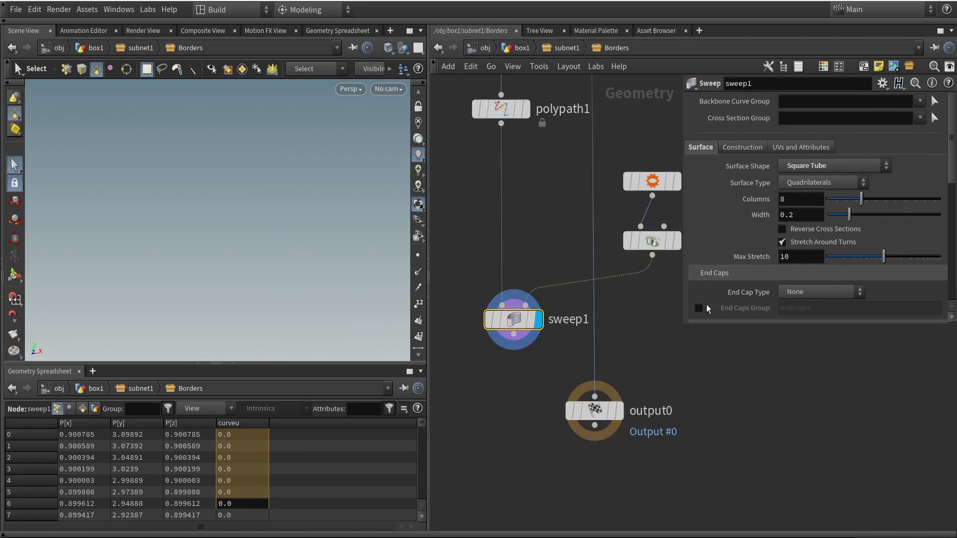
left_click(810, 167)
left_click(802, 185)
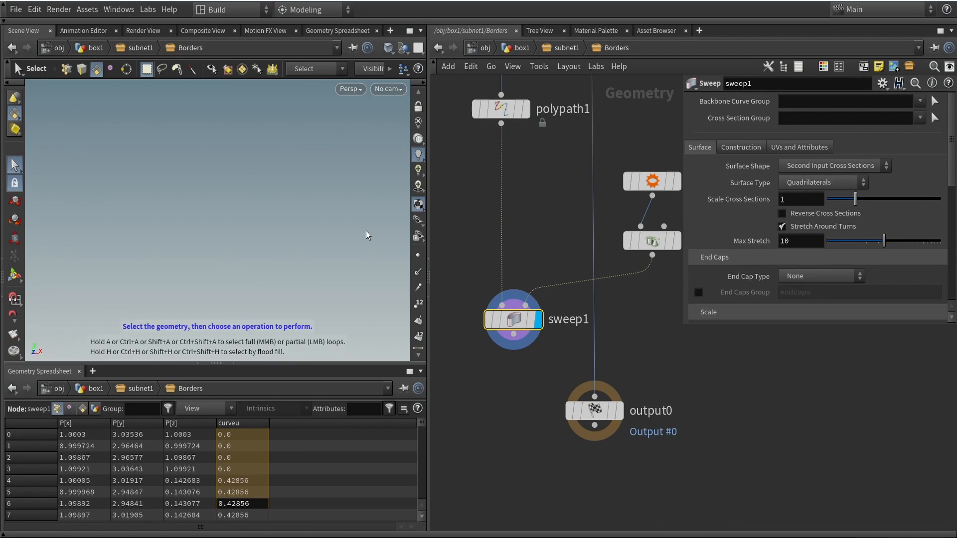
key("space+g")
left_click_drag(231, 233, 274, 244, "alt")
key("shift+w")
key("shift+w")
scroll(221, 264, "up", 4)
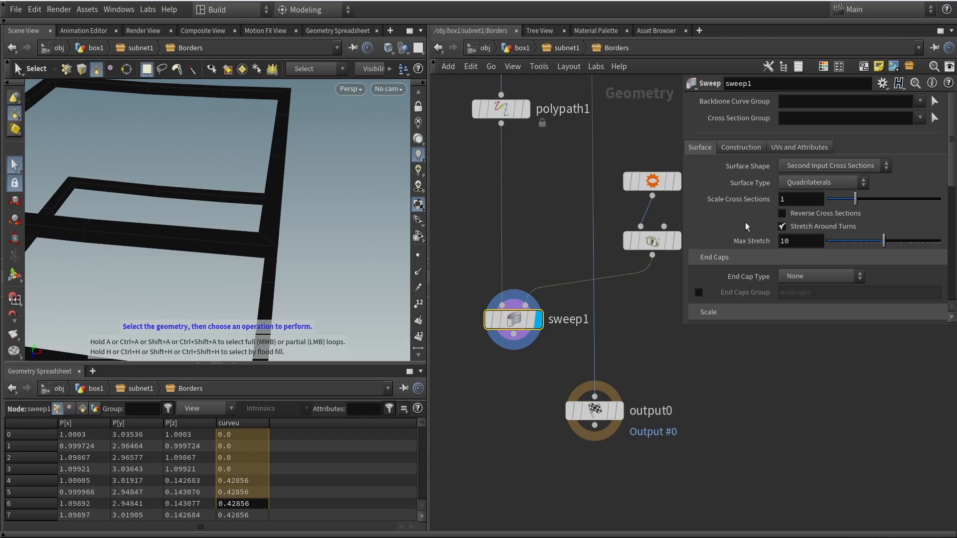
Try Reverse Cross Sections on sweep1, switch it back off, and inspect the borders in wireframe.
left_click(784, 216)
left_click(784, 215)
key("shift+w")
left_click_drag(244, 229, 304, 194, "alt")
scroll(299, 165, "down", 5)
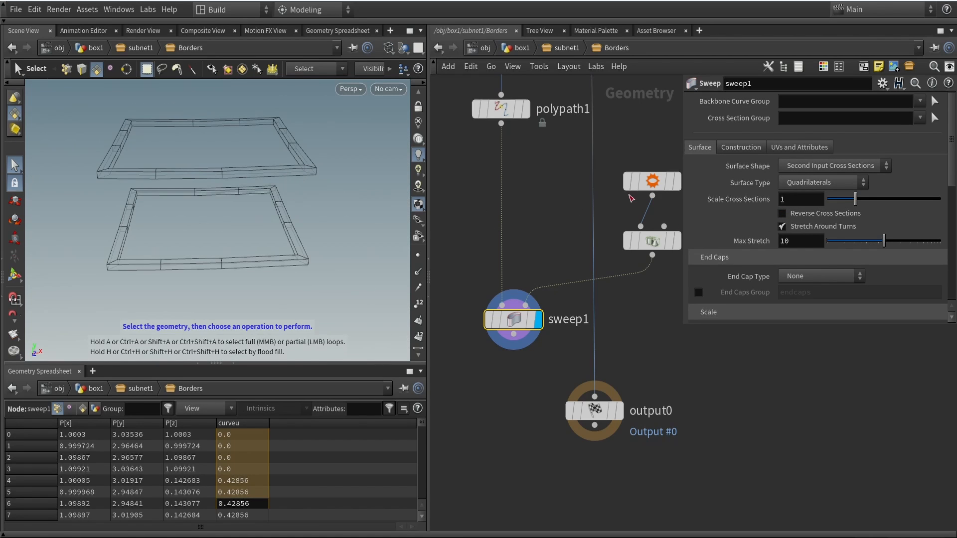
Widen the superformula square, trying a Width of 0.08 before settling on 0.1.
left_click(652, 182)
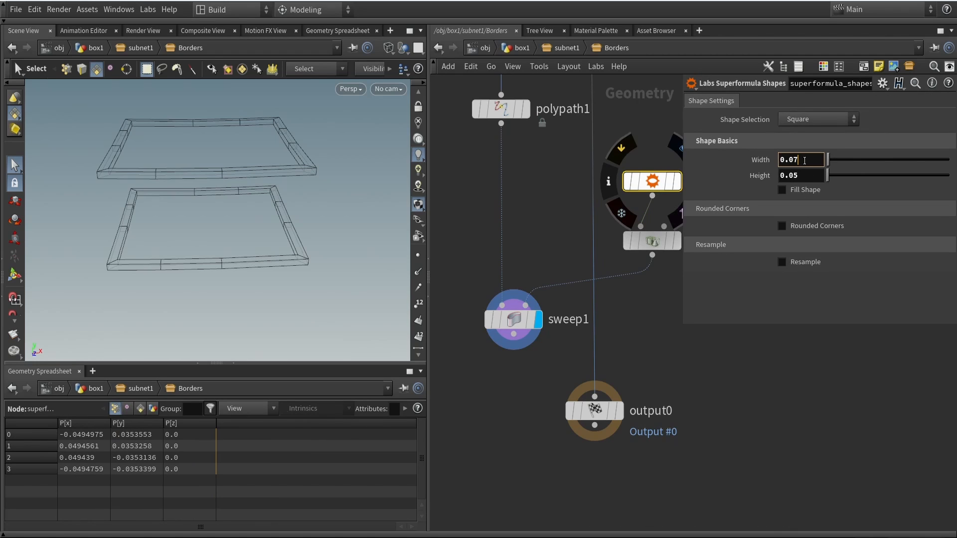
key("BackSpace")
type("8")
key("Return")
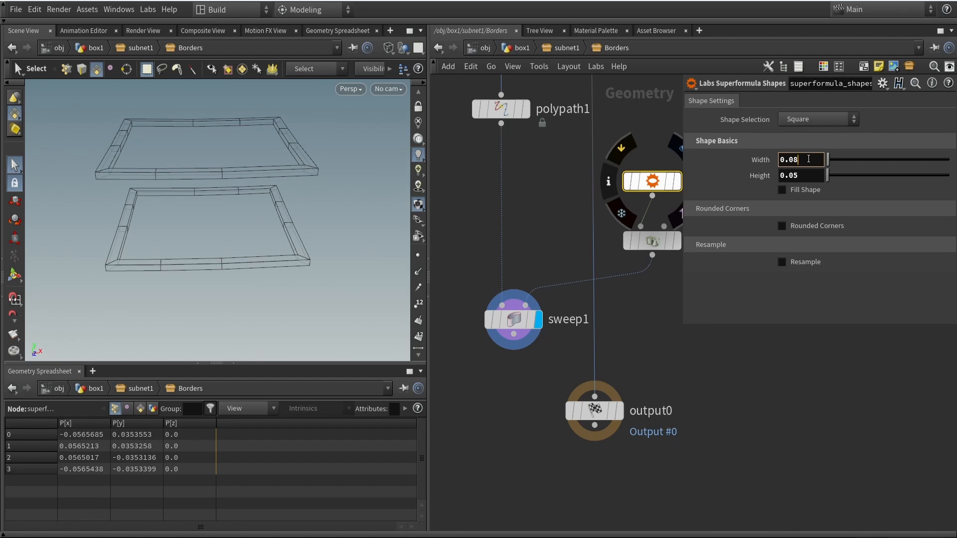
key("BackSpace")
key("BackSpace")
type("1")
key("Return")
left_click_drag(265, 245, 284, 229, "alt")
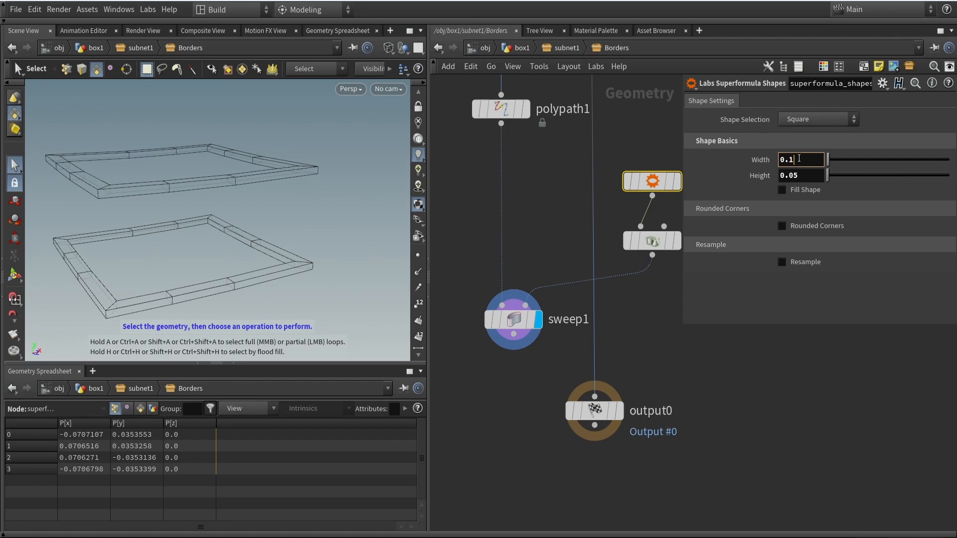
Move output0 below sweep1, feed it the swept borders, and display the output shaded.
scroll(664, 340, "down", 3)
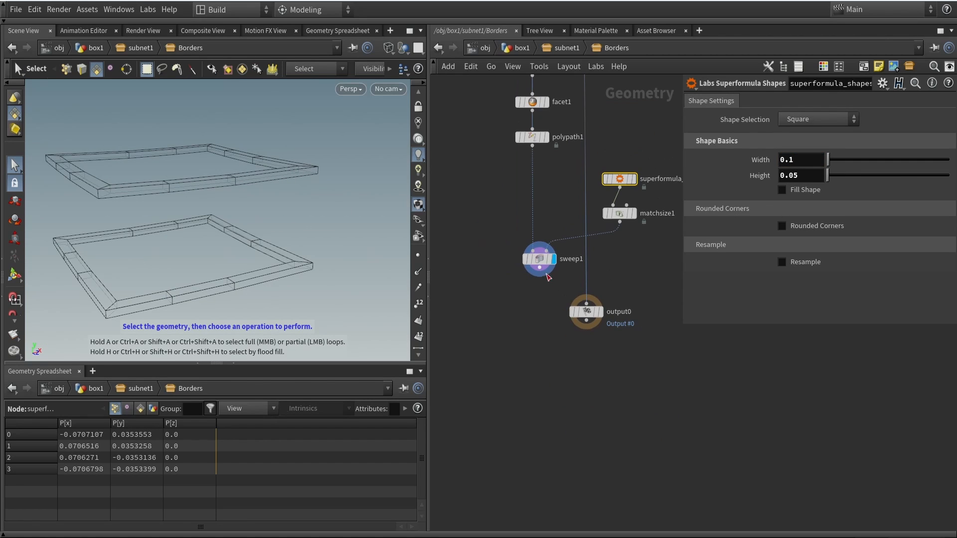
left_click_drag(584, 313, 551, 396)
left_click(567, 395)
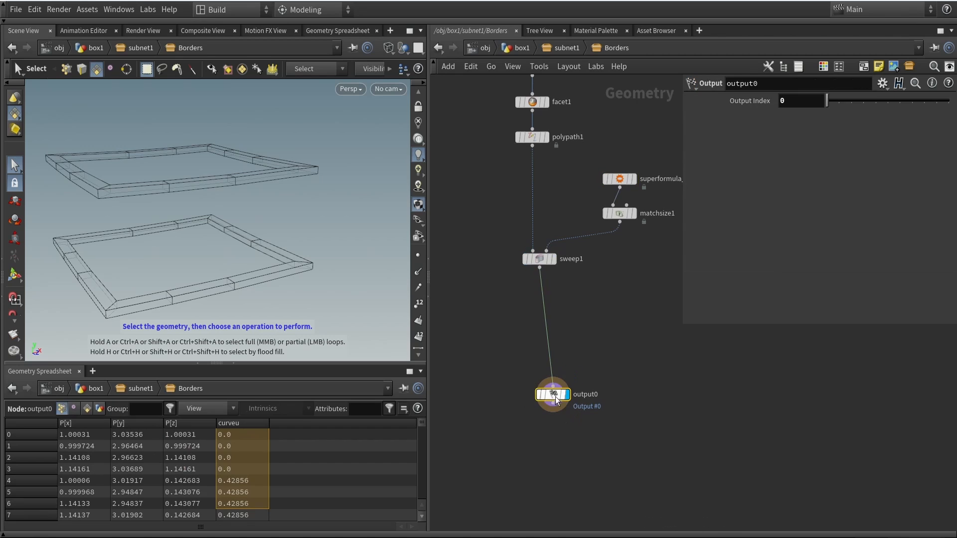
key("w")
left_click_drag(253, 212, 247, 238, "alt")
Insert a Normal node between sweep1 and output0 and align it under sweep1.
key("Tab")
type("nor")
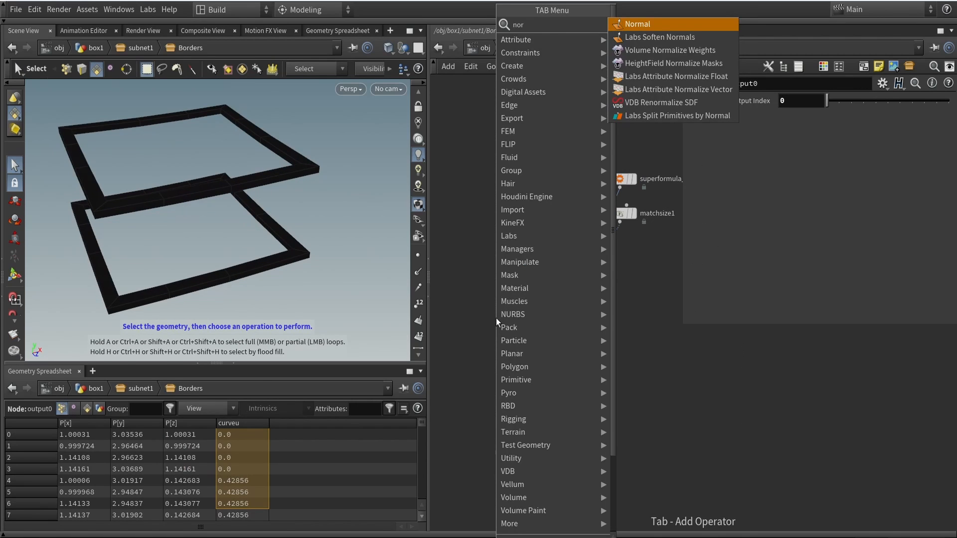
key("Return")
left_click(497, 322)
scroll(493, 319, "up", 3)
left_click_drag(493, 316, 586, 316)
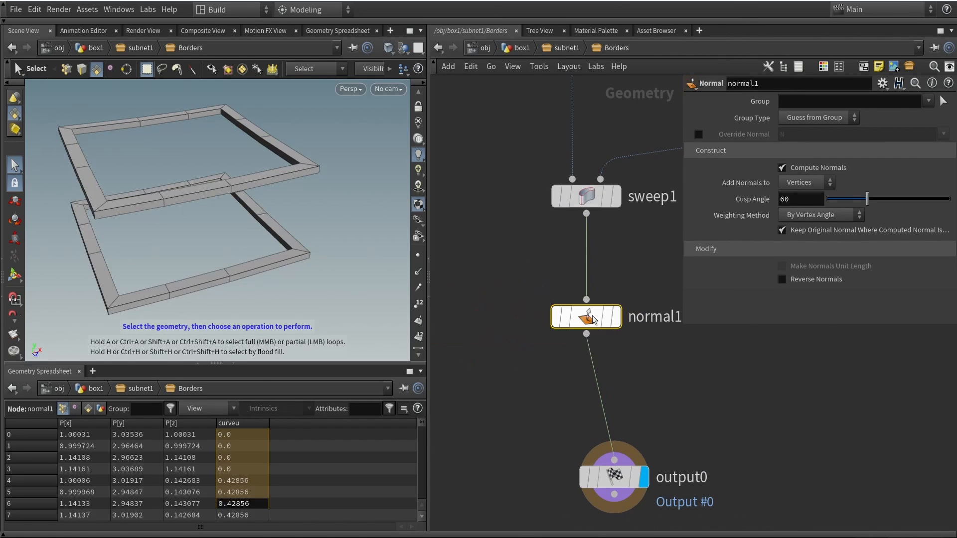
scroll(638, 375, "down", 6)
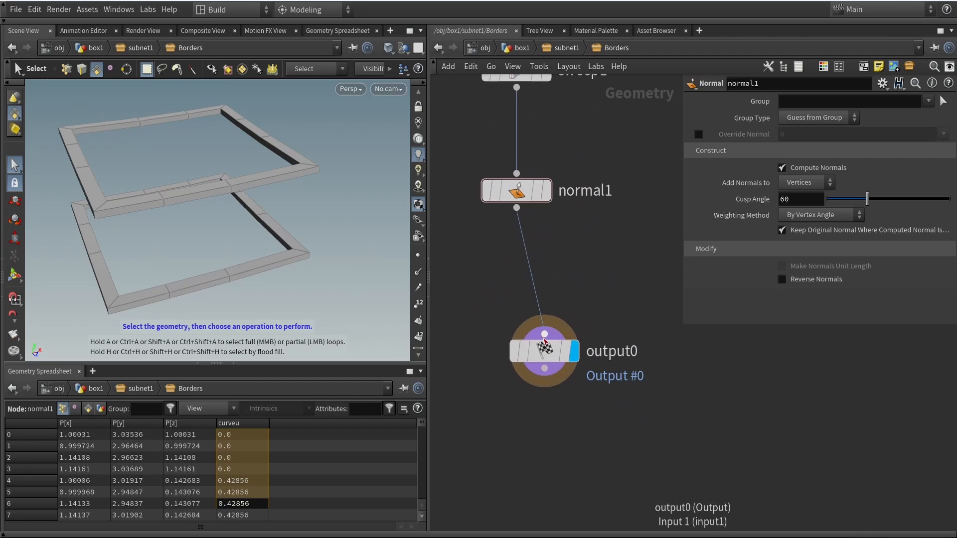
Return to subnet1, connect the Borders subnetwork to merge5, and move Borders down closer to the merge.
left_click(576, 52)
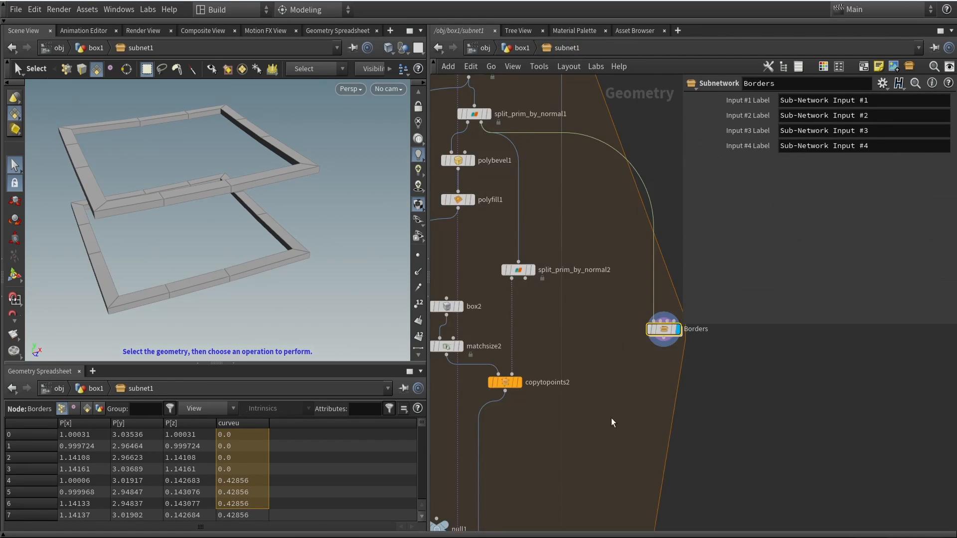
middle_click_drag(597, 361, 617, 207)
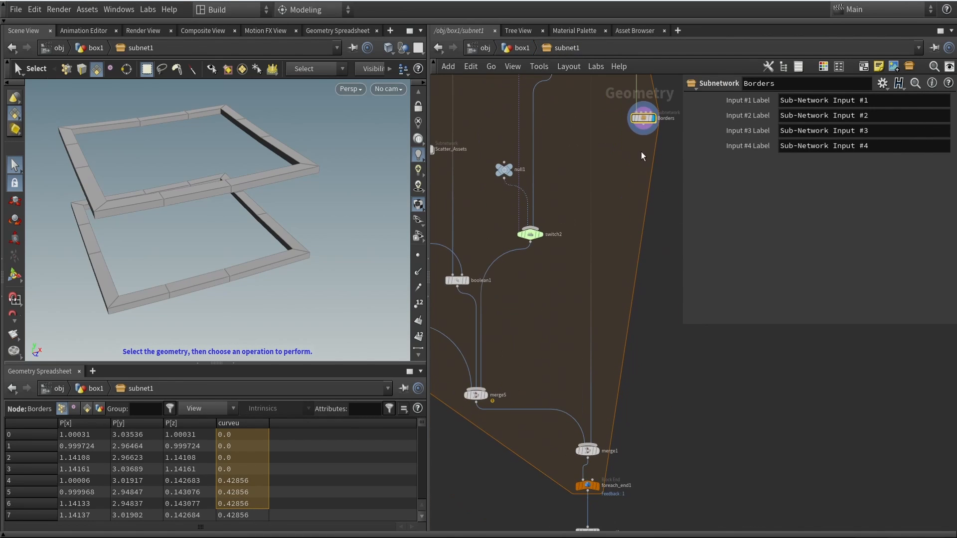
left_click_drag(647, 132, 504, 221)
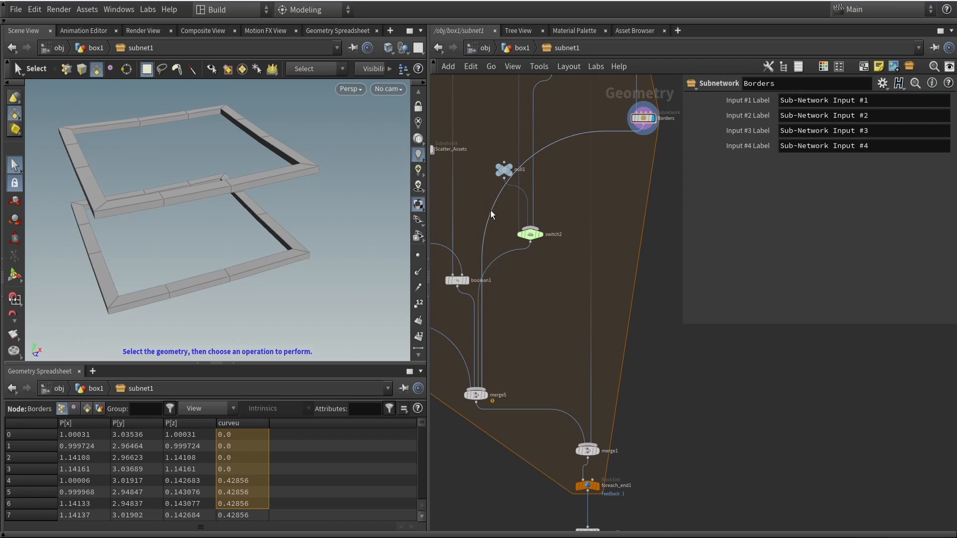
left_click_drag(576, 306, 623, 343)
scroll(481, 393, "up", 2)
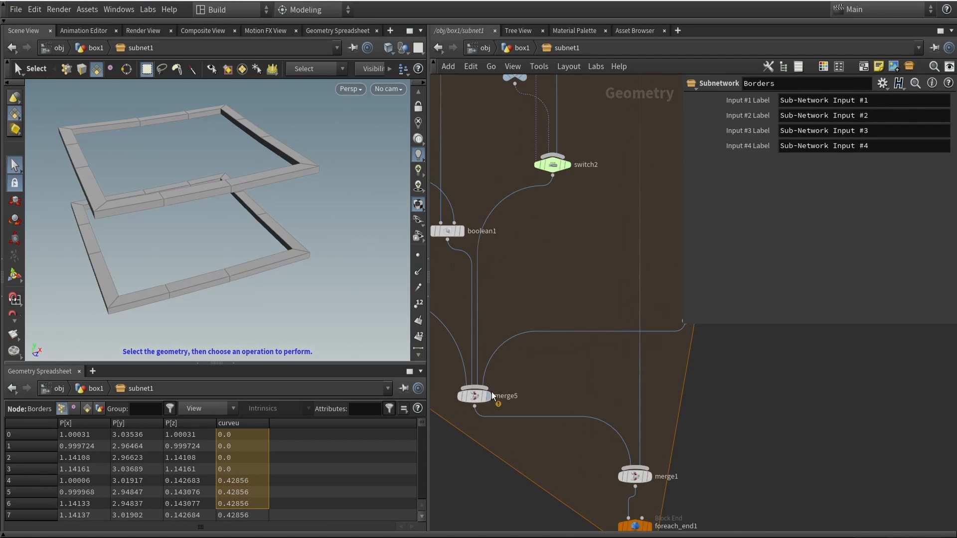
Display merge5 and inspect how the borders sit on the building's top edge and corner.
left_click(488, 397)
left_click_drag(279, 256, 350, 119)
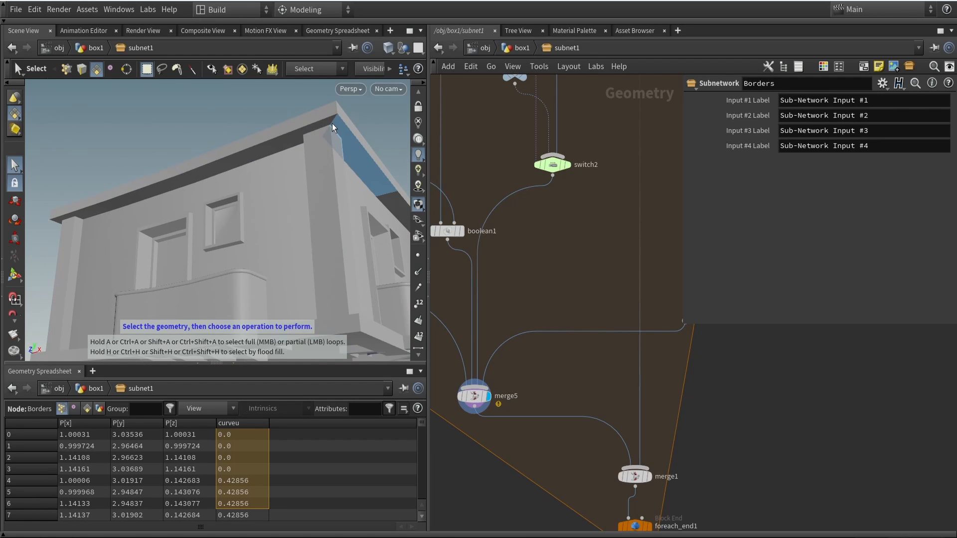
left_click_drag(332, 124, 359, 135, "alt")
left_click_drag(282, 182, 291, 149, "alt")
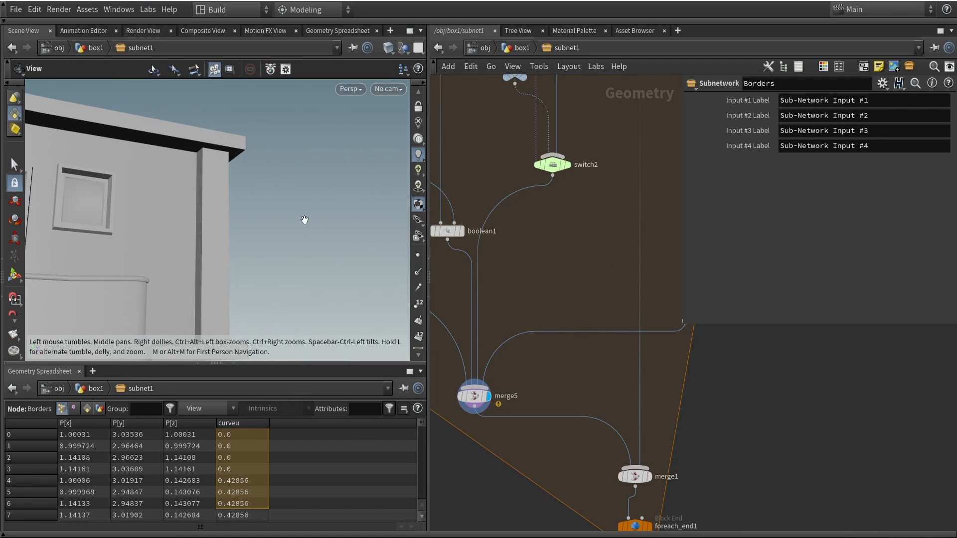
Display normal1 below foreach_end1 and inspect the full building with its borders from the side.
left_click_drag(304, 219, 254, 213, "alt")
middle_click_drag(622, 363, 607, 365)
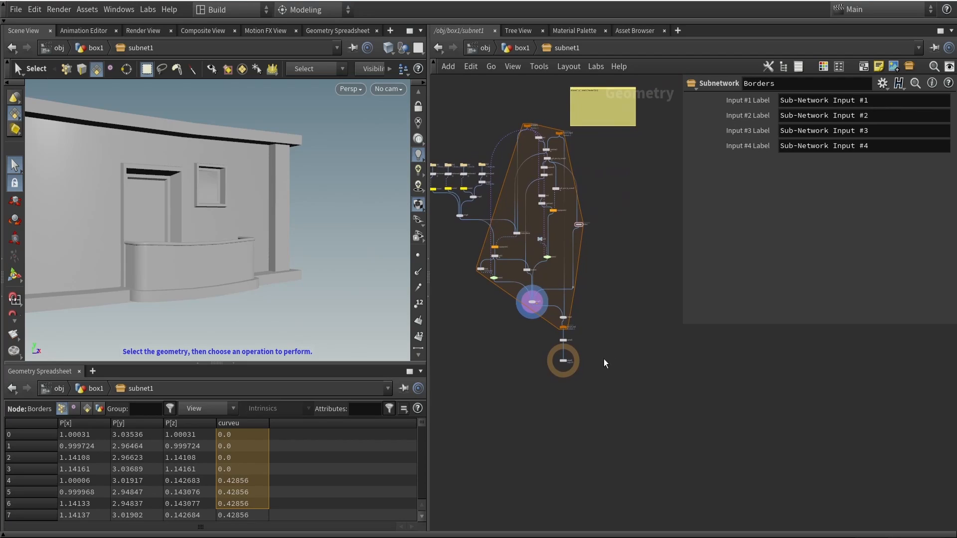
scroll(568, 327, "up", 6)
left_click(570, 330)
key("space+g")
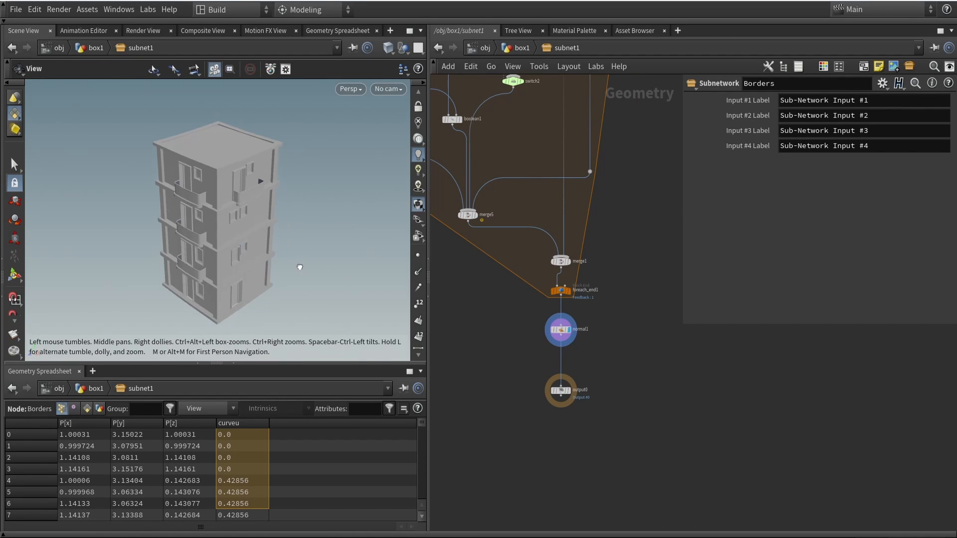
left_click_drag(298, 266, 191, 213)
scroll(267, 214, "up", 4)
key("s")
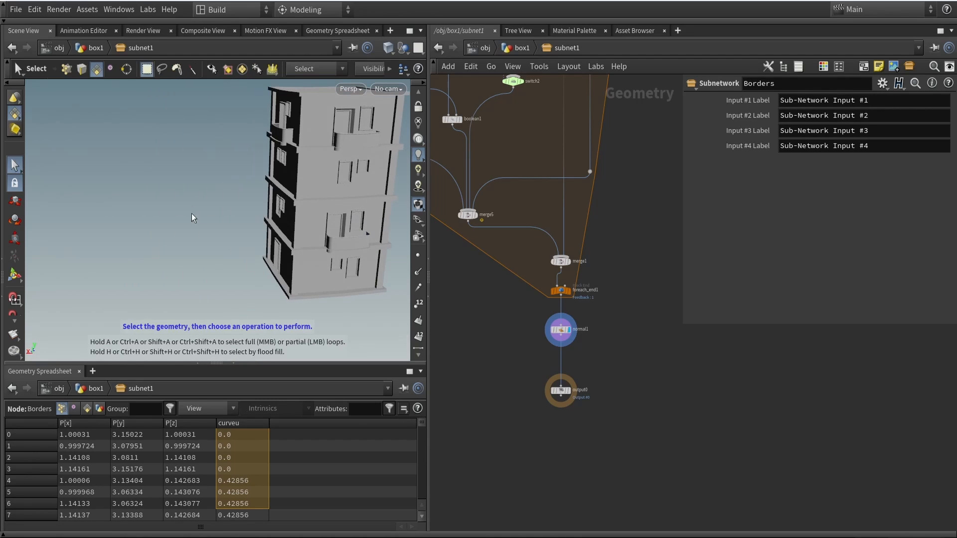
Go up to box1, reduce the building to 2 floors, and set the second floor's X size to 3.31.
left_click(518, 48)
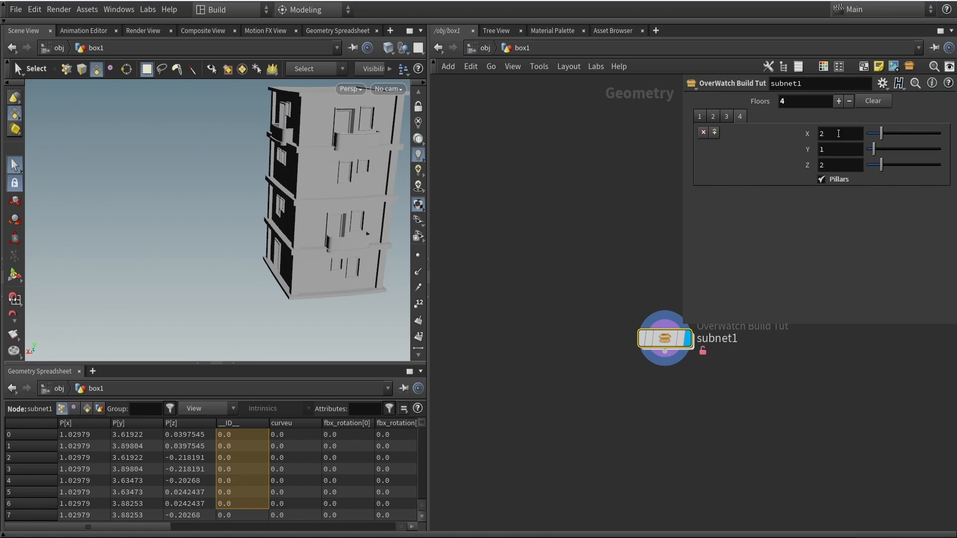
left_click(850, 101)
left_click(849, 101)
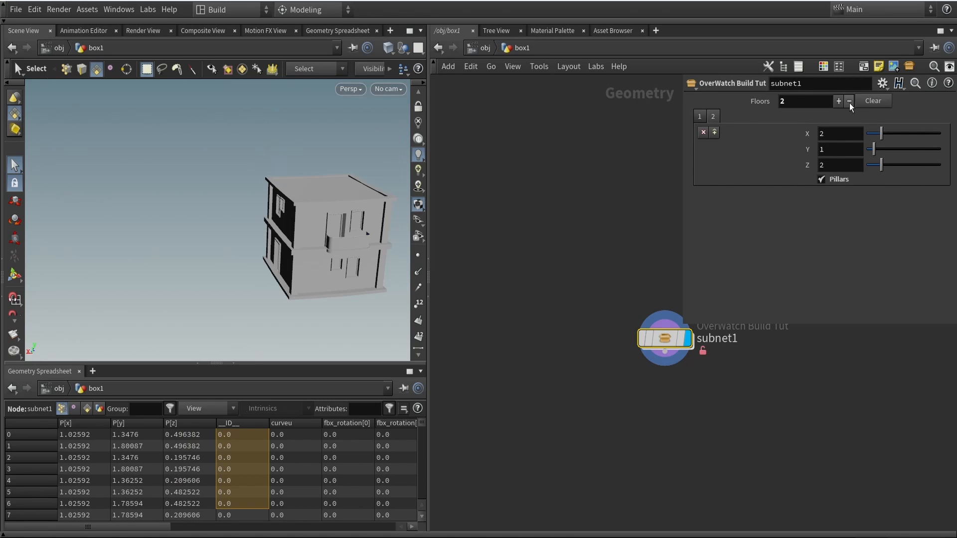
left_click_drag(882, 134, 891, 137)
Examine the underside of the wider upper floor where it overhangs the floor below.
left_click_drag(354, 219, 389, 177, "alt")
middle_click_drag(374, 191, 252, 217, "alt")
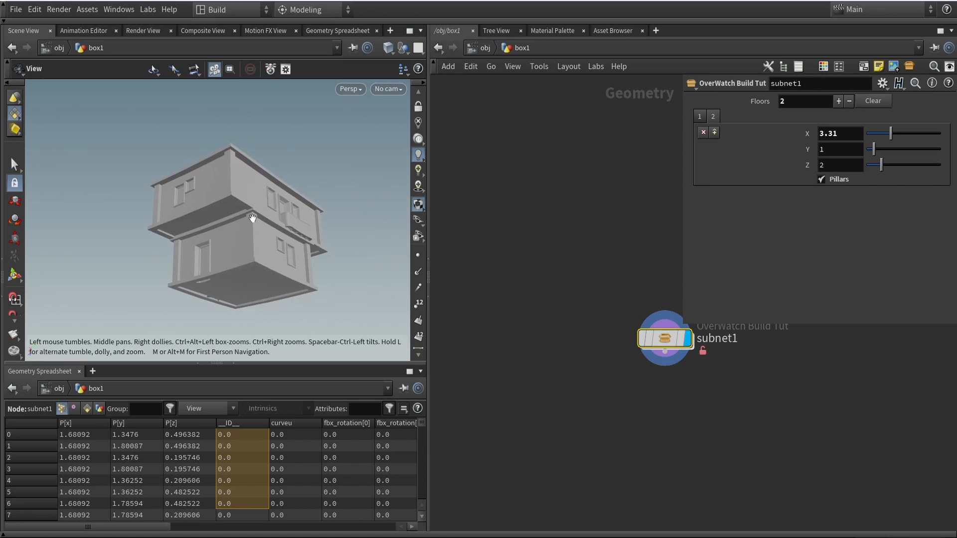
right_click_drag(252, 218, 239, 232, "alt")
left_click_drag(239, 232, 230, 197, "alt")
key("s")
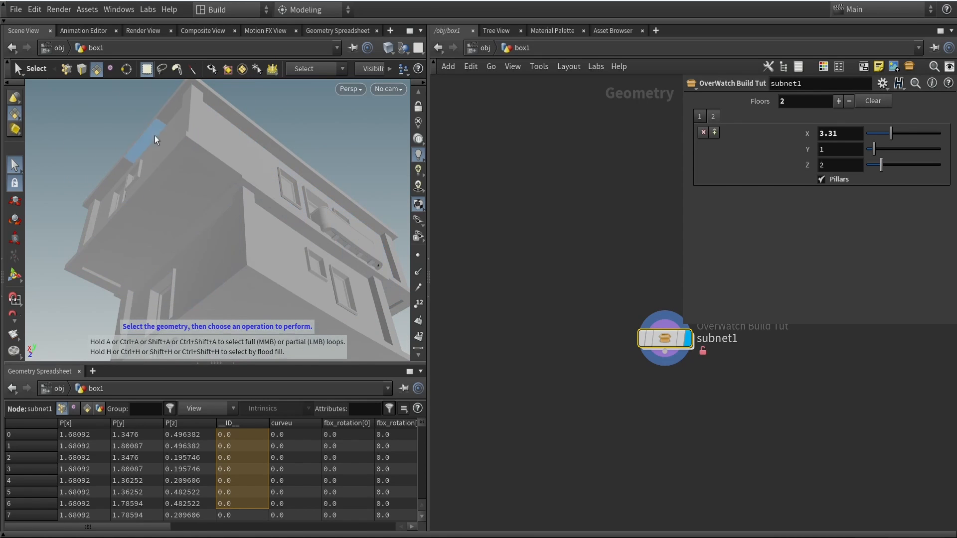
left_click_drag(205, 210, 216, 237, "alt")
middle_click_drag(216, 237, 185, 242, "alt")
right_click_drag(186, 241, 180, 234, "alt")
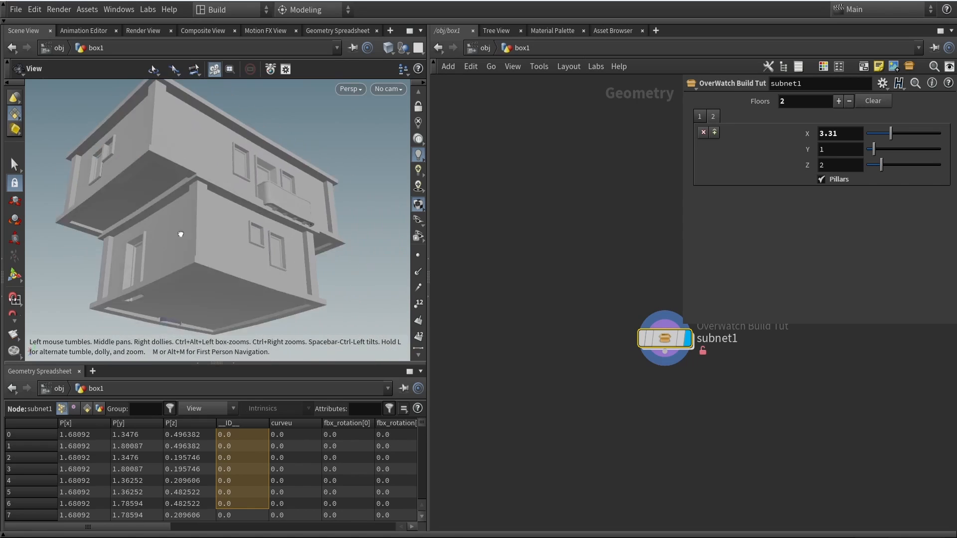
left_click_drag(180, 234, 184, 245, "alt")
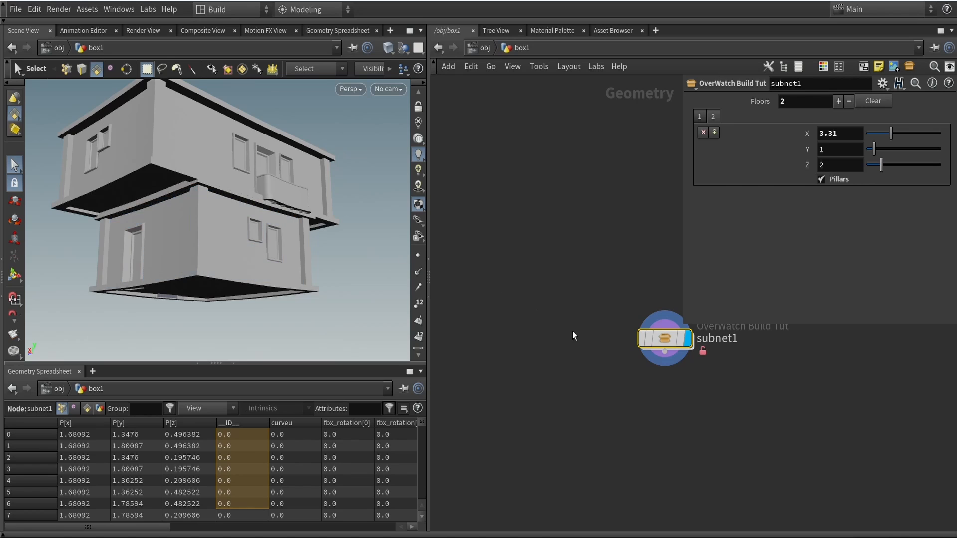
Go back inside subnet1 and add a new Subnetwork node beside Borders.
left_click_drag(652, 342, 599, 369)
double_click(599, 368)
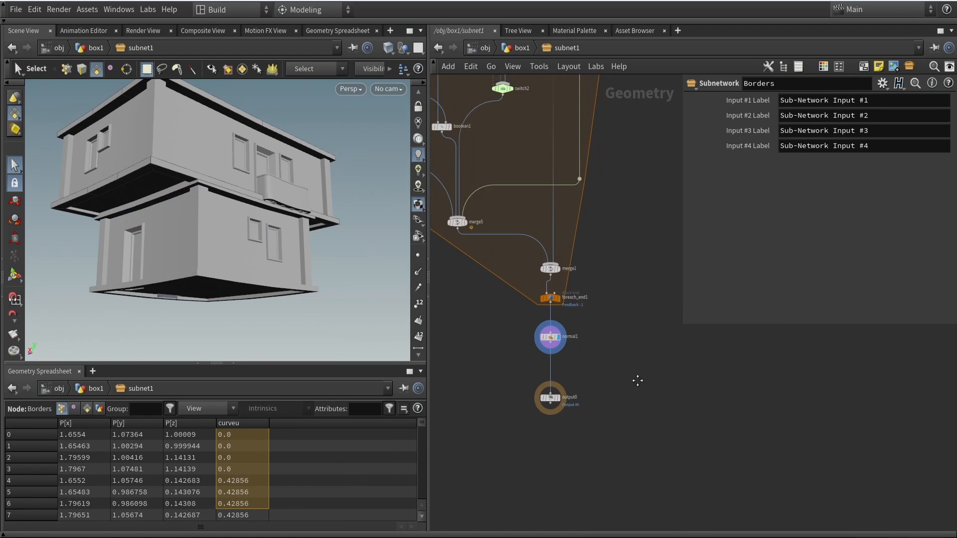
scroll(605, 324, "up", 3)
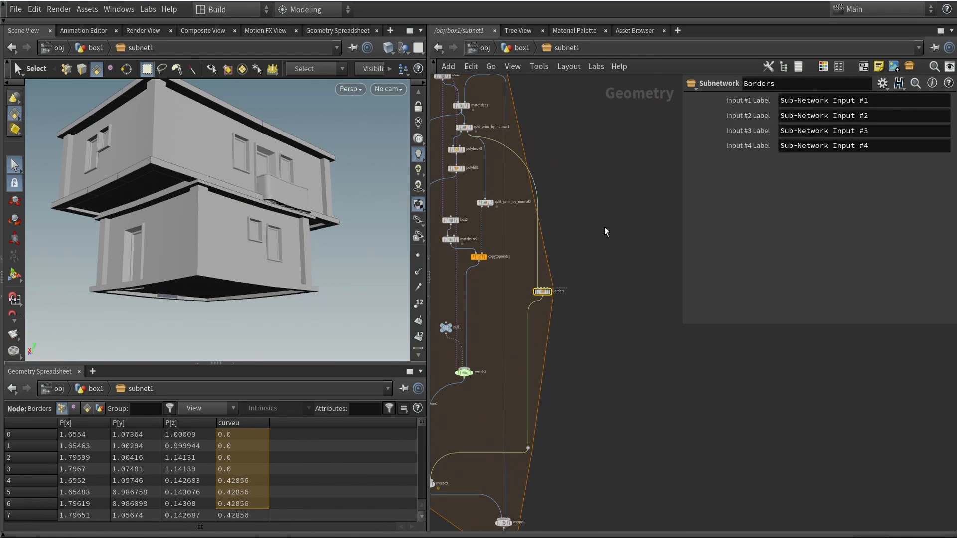
left_click(607, 301)
middle_click_drag(619, 255, 636, 370)
scroll(580, 344, "up", 2)
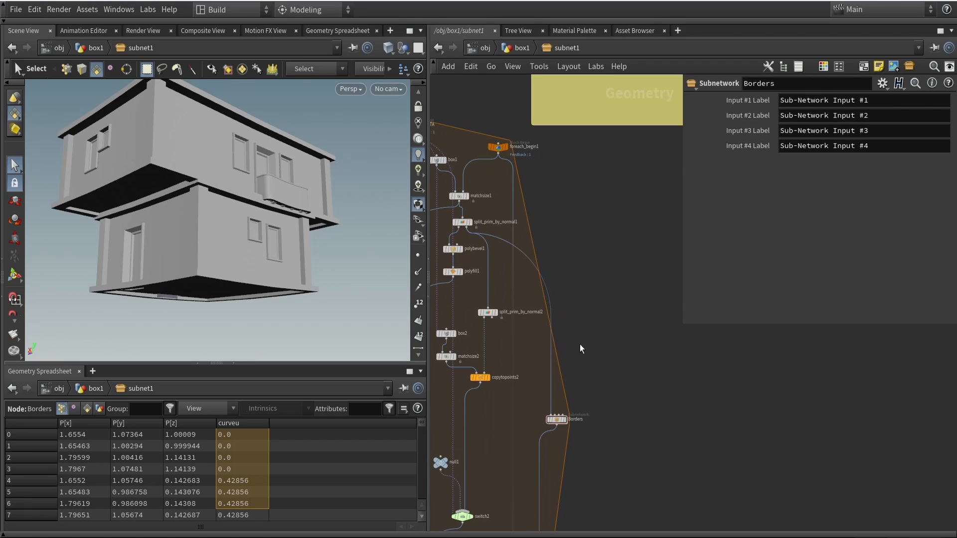
key("Tab")
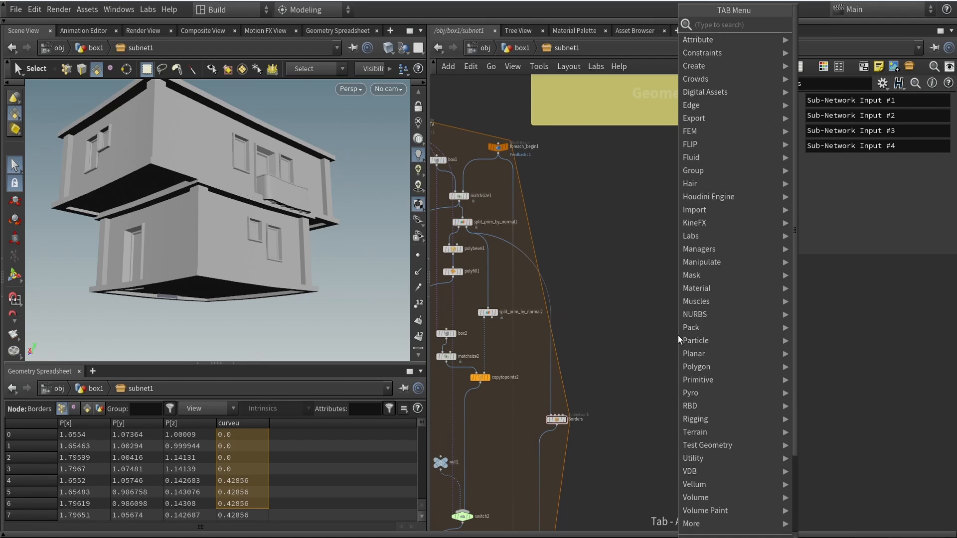
type("subn")
key("Return")
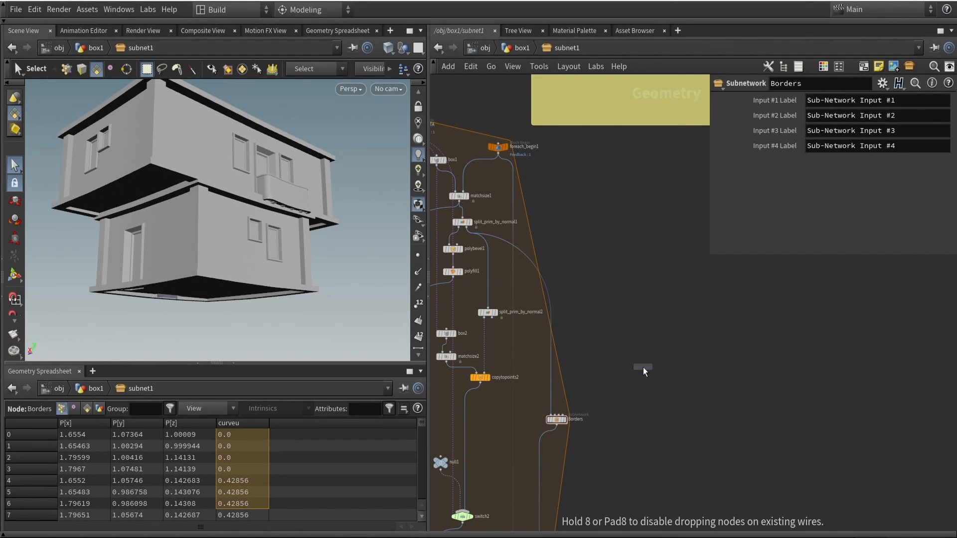
left_click(642, 366)
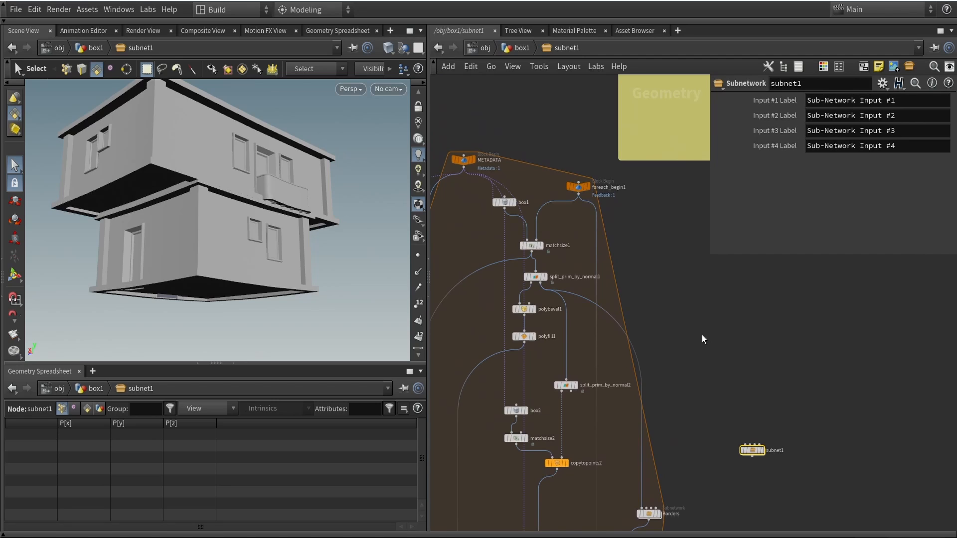
Wire matchsize1 and foreach_begin1 into the new subnetwork's first and second inputs and rename it Support.
scroll(530, 254, "up", 2)
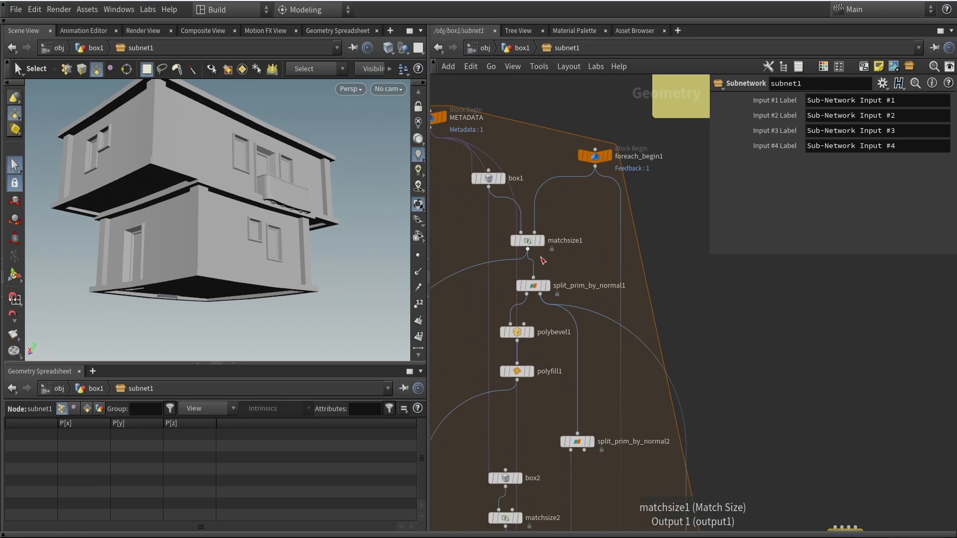
left_click_drag(531, 254, 790, 481)
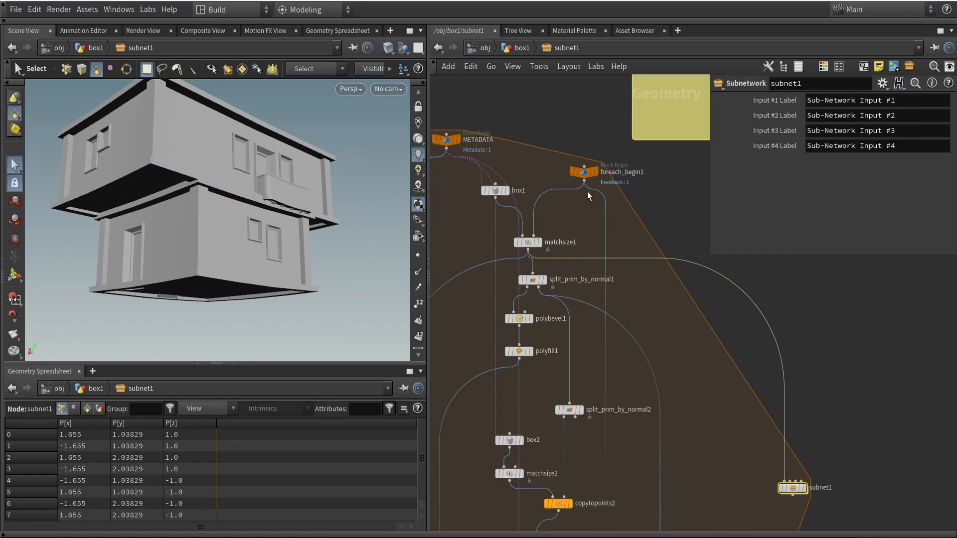
left_click_drag(584, 181, 790, 473)
middle_click_drag(776, 490, 645, 423)
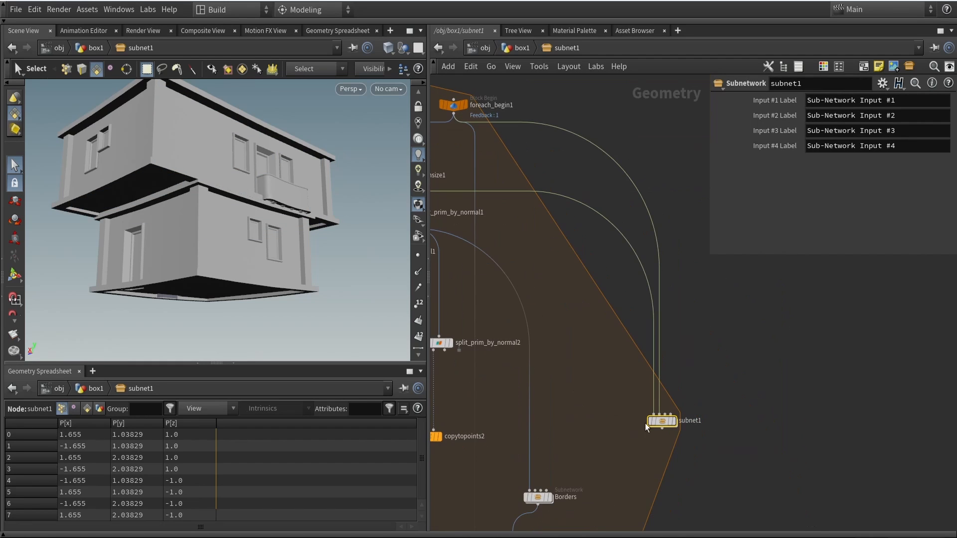
double_click(688, 421)
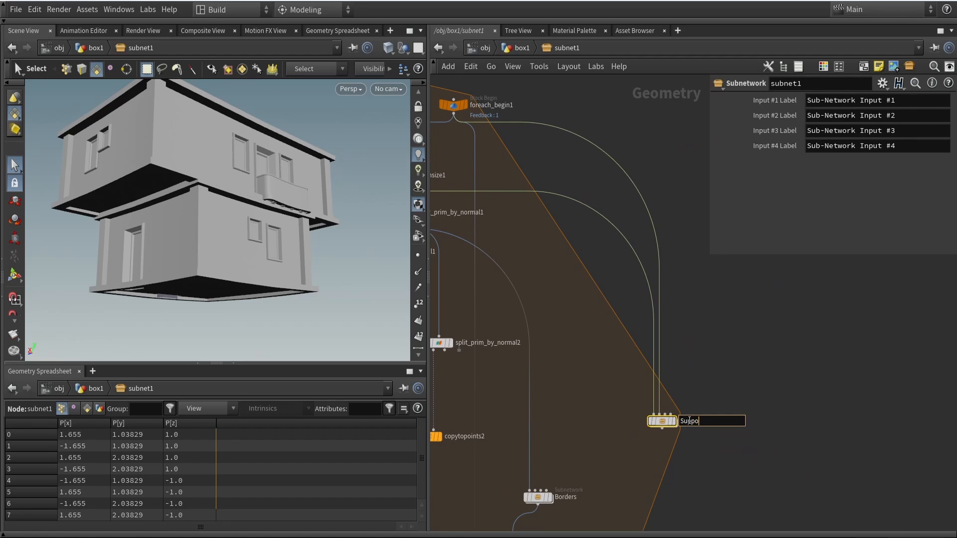
type("Support")
key("Return")
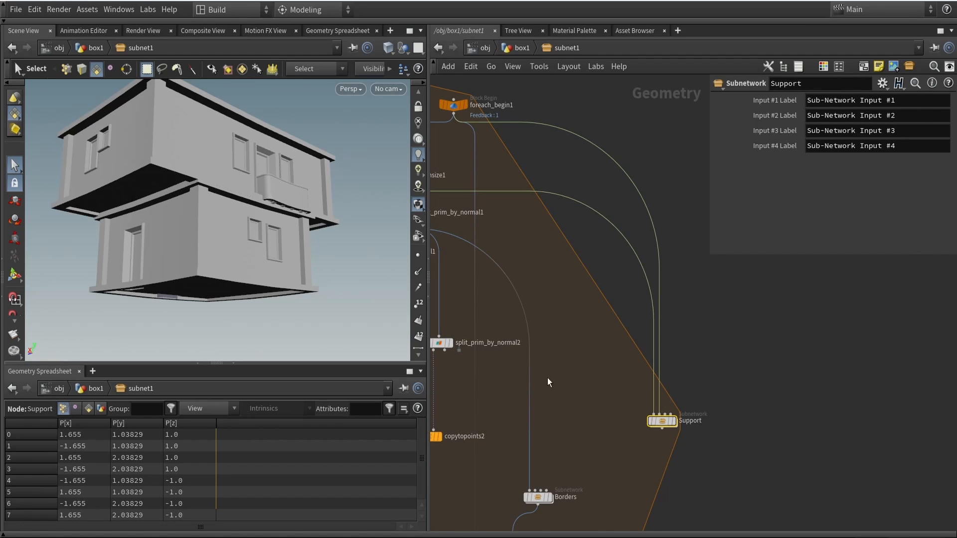
Enter the Support subnetwork and move output0 well below the input nodes.
middle_click_drag(548, 378, 592, 323)
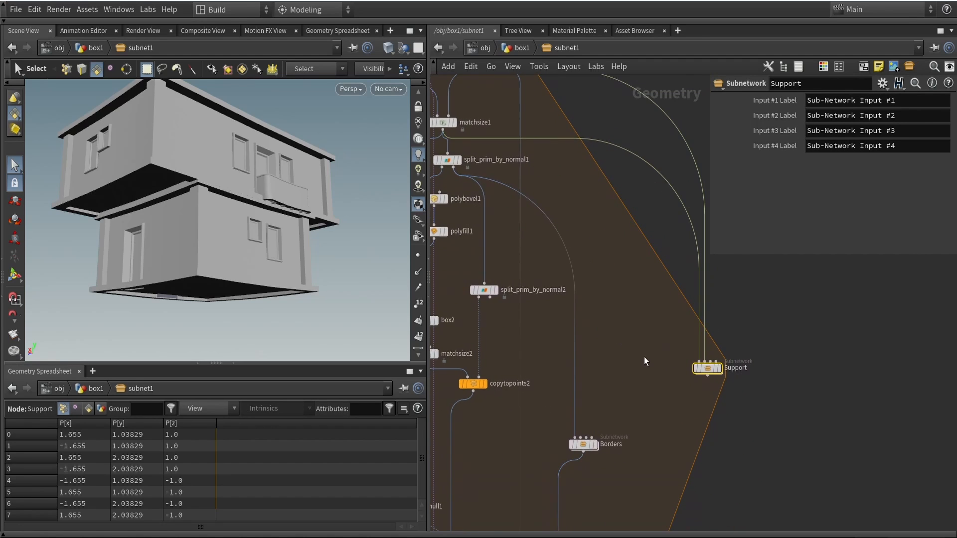
scroll(644, 363, "up", 2)
key("i")
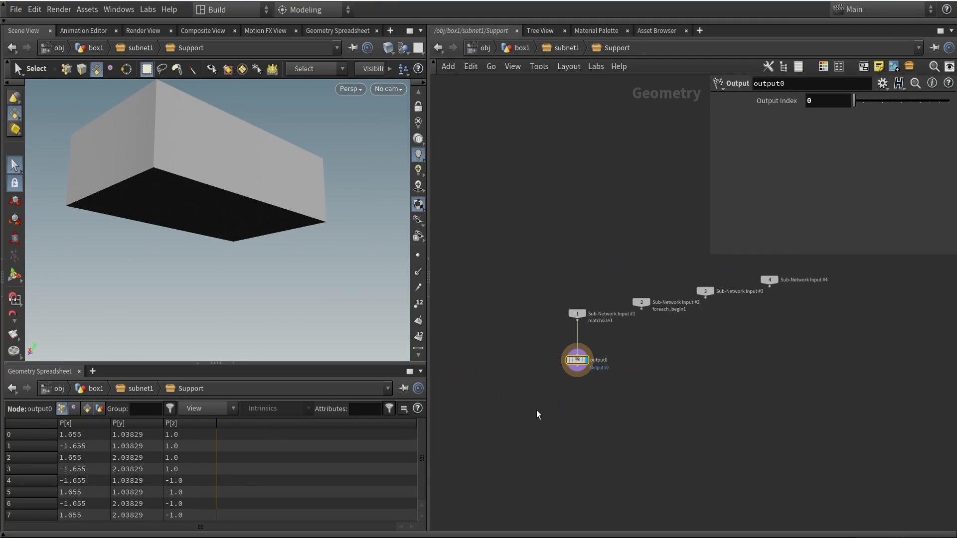
left_click_drag(567, 265, 565, 466)
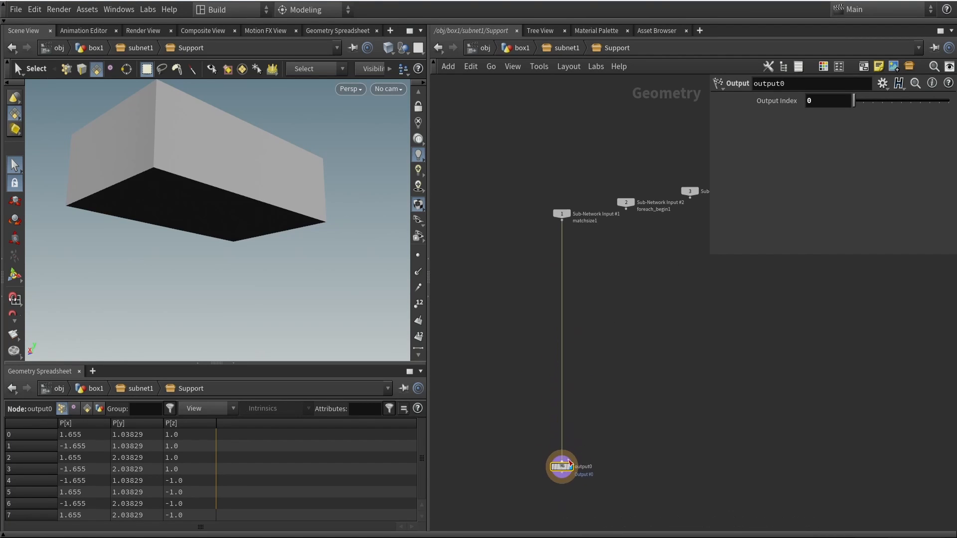
Add a Labs Split Primitives by Normal node, feed it Sub-Network Input #1, and display it.
key("Tab")
type("split")
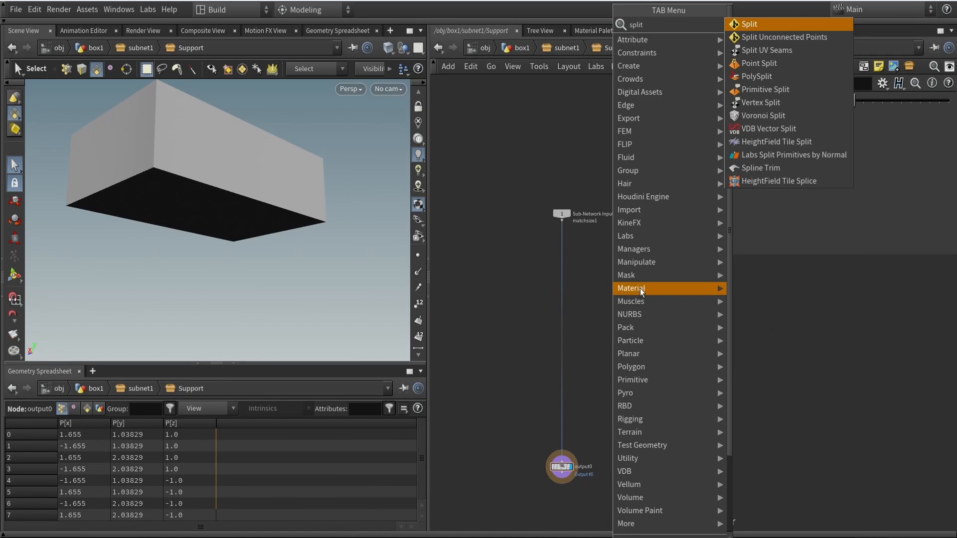
left_click(767, 155)
left_click(628, 261)
scroll(567, 221, "up", 3)
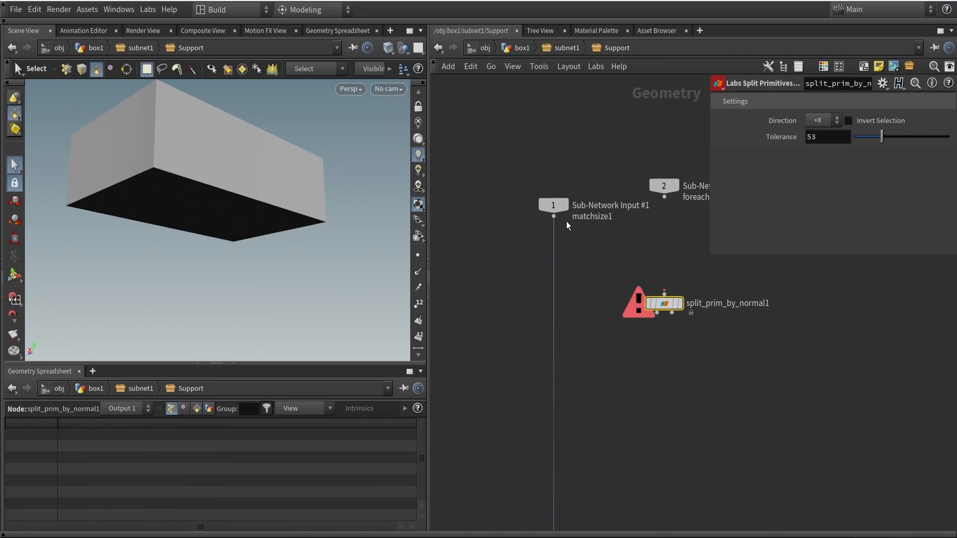
scroll(664, 301, "up", 2)
left_click_drag(583, 235, 584, 350)
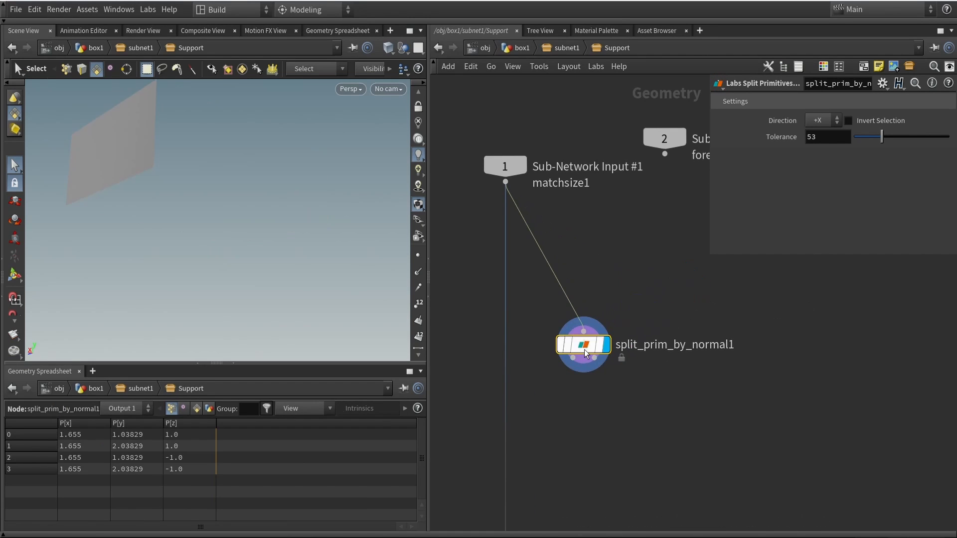
Set the split direction to -Y to isolate the box's bottom face, and check it in the view.
left_click(814, 121)
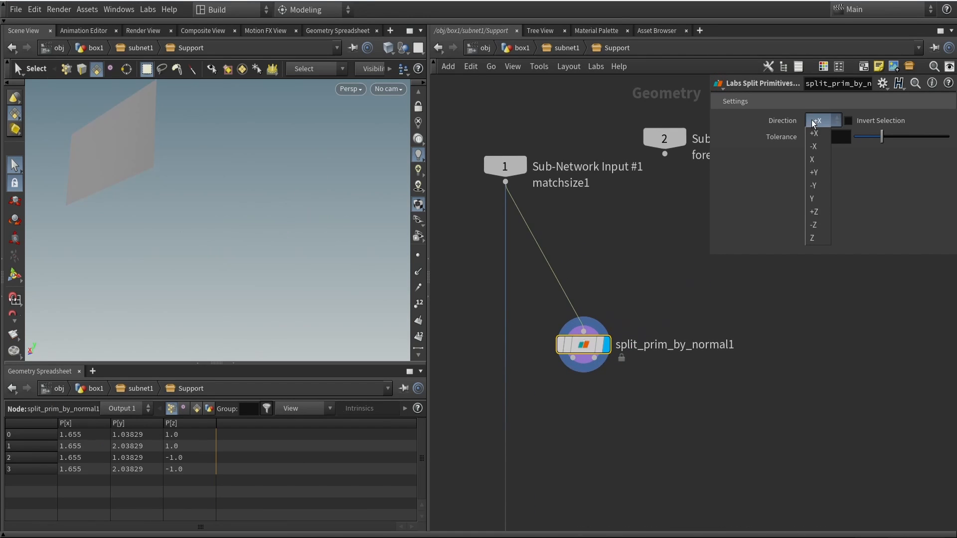
left_click(815, 186)
left_click_drag(154, 211, 222, 207, "alt")
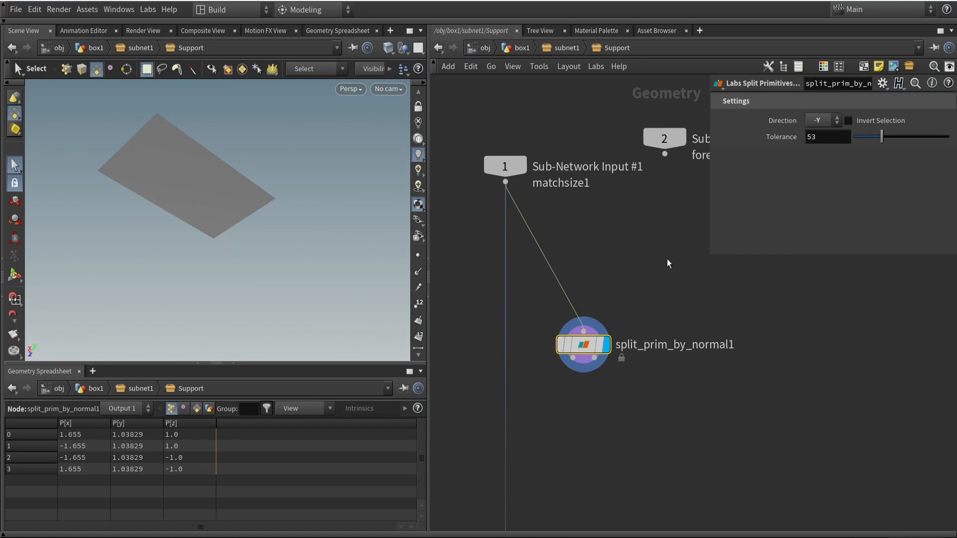
Add a Null node fed by Sub-Network Input #2 and display it to inspect the incoming floor geometry.
scroll(666, 264, "down", 2)
middle_click_drag(665, 265, 578, 289)
key("Tab")
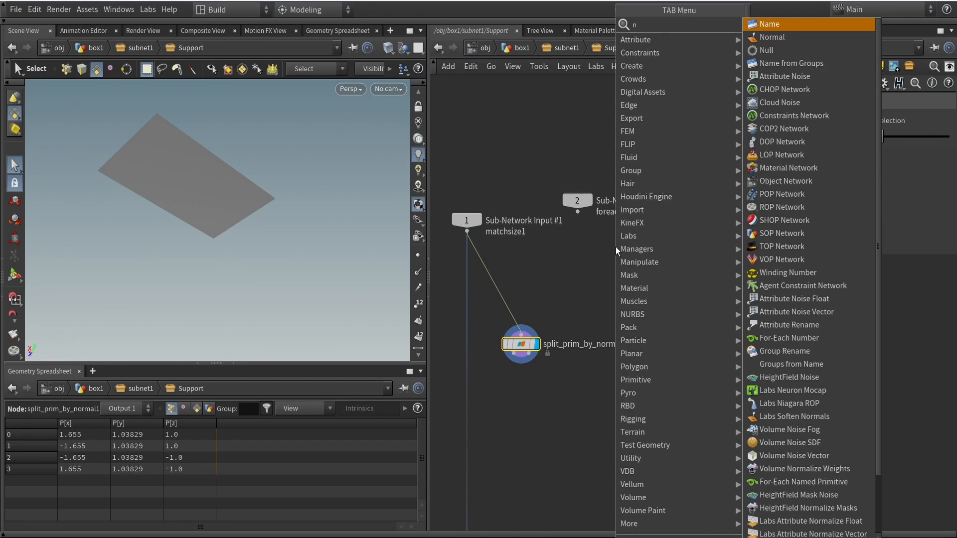
type("nu")
key("Return")
left_click(611, 245)
scroll(592, 229, "up", 3)
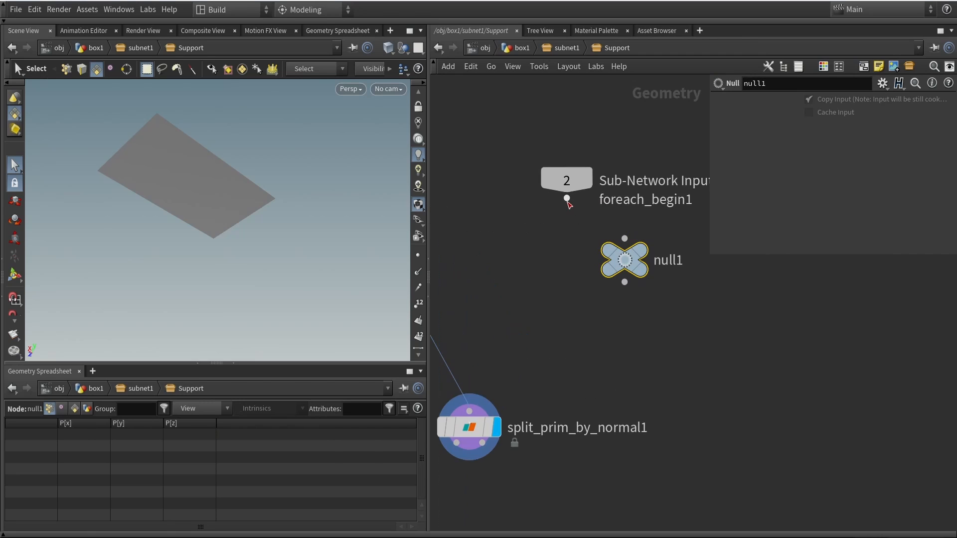
left_click_drag(567, 198, 624, 238)
left_click(639, 250)
left_click_drag(242, 184, 209, 236, "alt")
key("s")
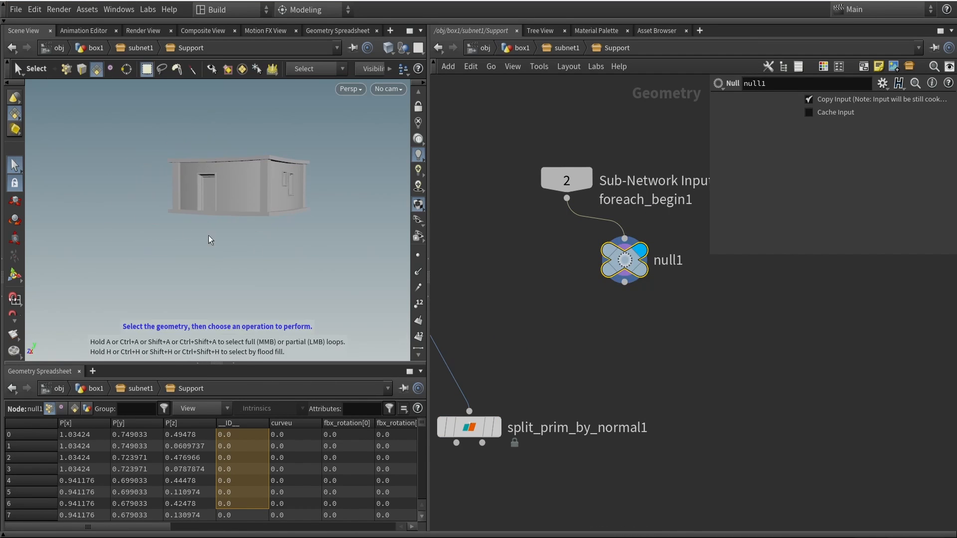
Move split_prim_by_normal1 slightly lower, view the floor from above, and return to subnet1.
scroll(576, 346, "down", 3)
left_click_drag(555, 270, 550, 293)
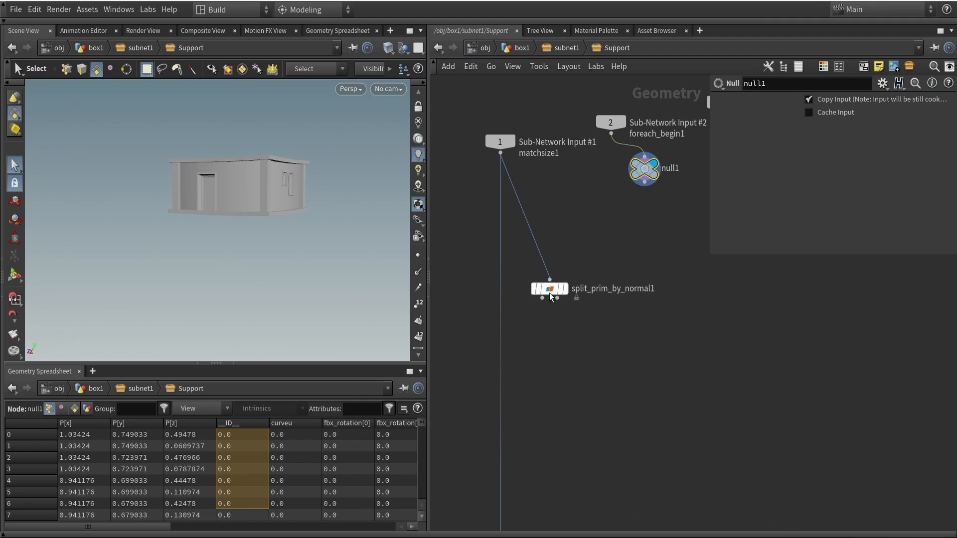
middle_click_drag(631, 252, 612, 278)
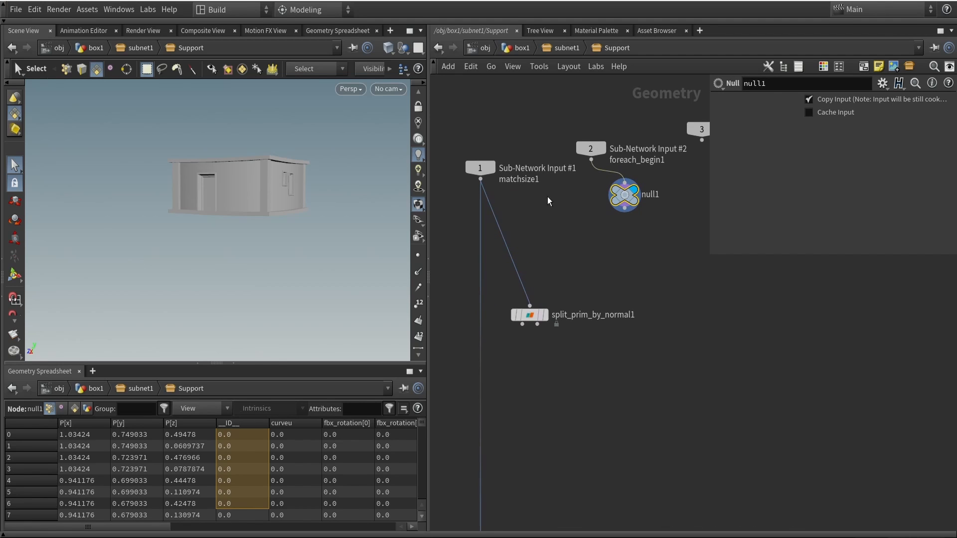
left_click_drag(254, 164, 218, 213, "alt")
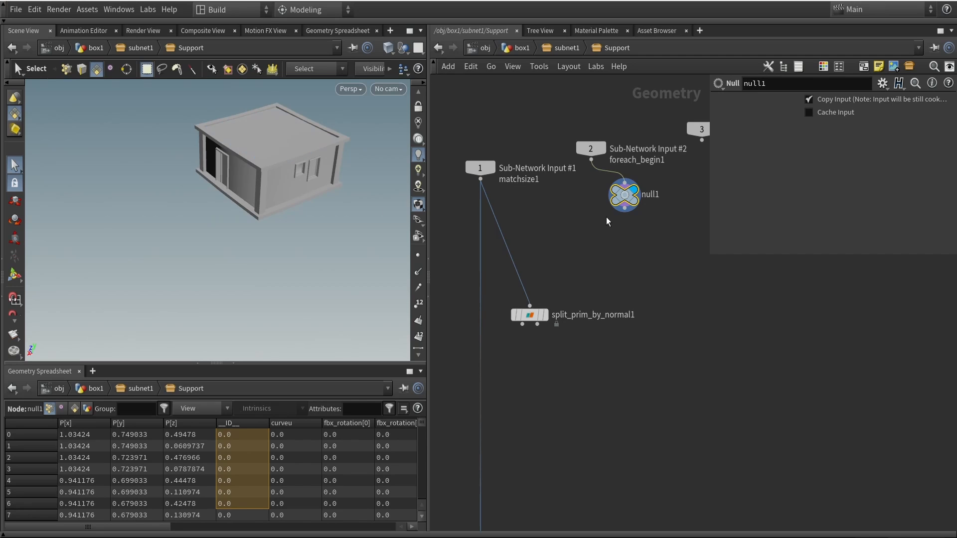
left_click(557, 48)
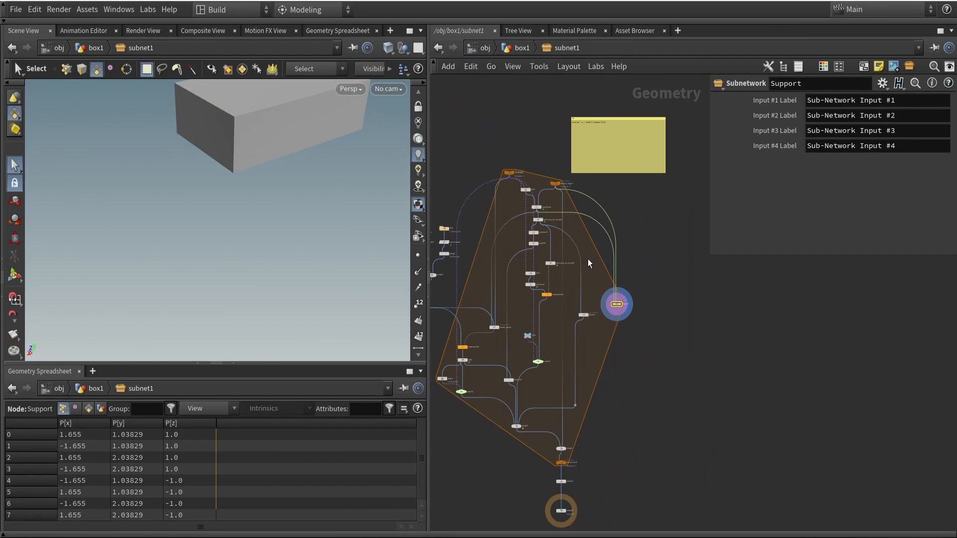
Move polybevel1 and polyfill1 aside to the left in the network and select polyfill1 to check its patch output group.
scroll(495, 343, "up", 8)
scroll(487, 335, "down", 5)
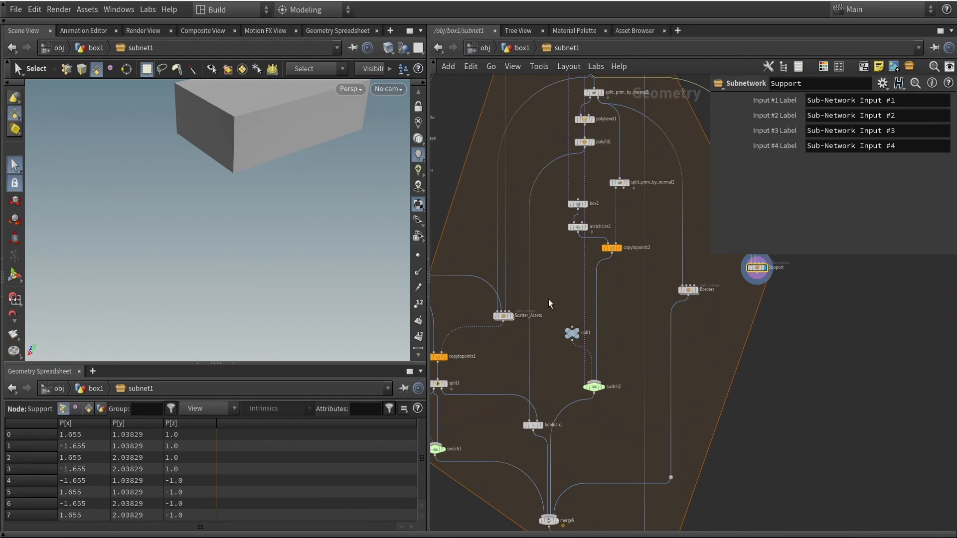
scroll(575, 162, "up", 3)
middle_click_drag(630, 157, 597, 266)
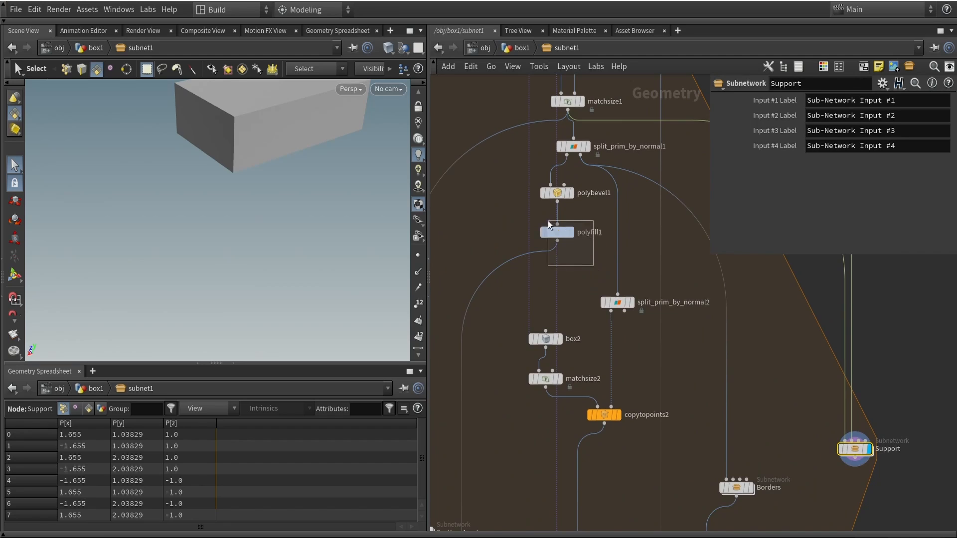
left_click_drag(547, 221, 548, 220)
scroll(558, 233, "up", 3)
left_click_drag(605, 289, 558, 164)
left_click_drag(558, 163, 461, 194)
middle_click_drag(491, 164, 589, 185)
left_click_drag(585, 347, 534, 253)
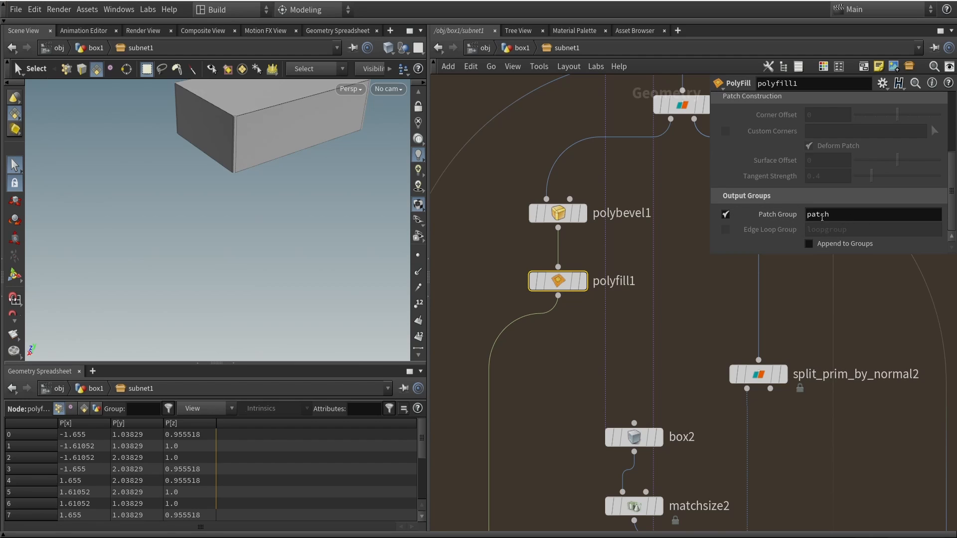
Display the loop result at foreach_end1 and enter the Support subnetwork.
scroll(624, 459, "down", 6)
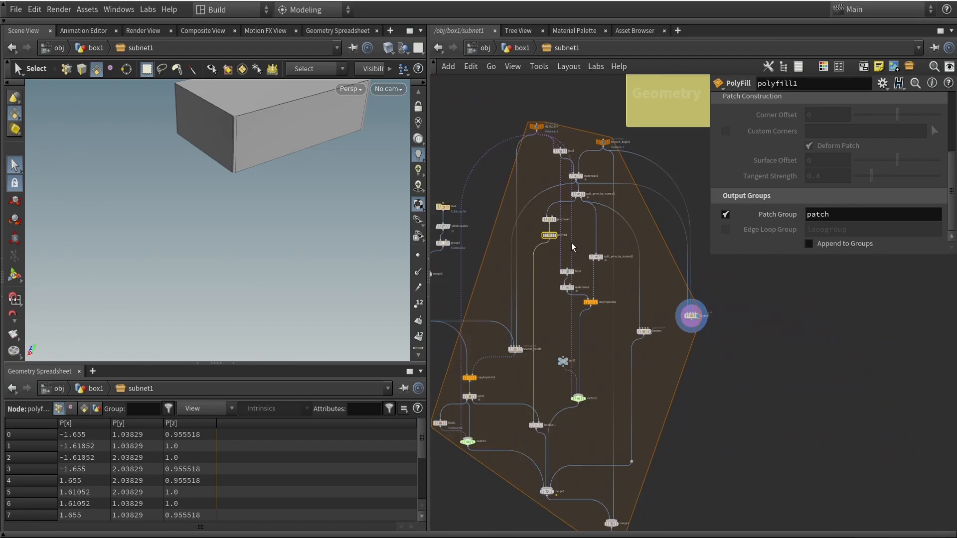
scroll(645, 363, "up", 2)
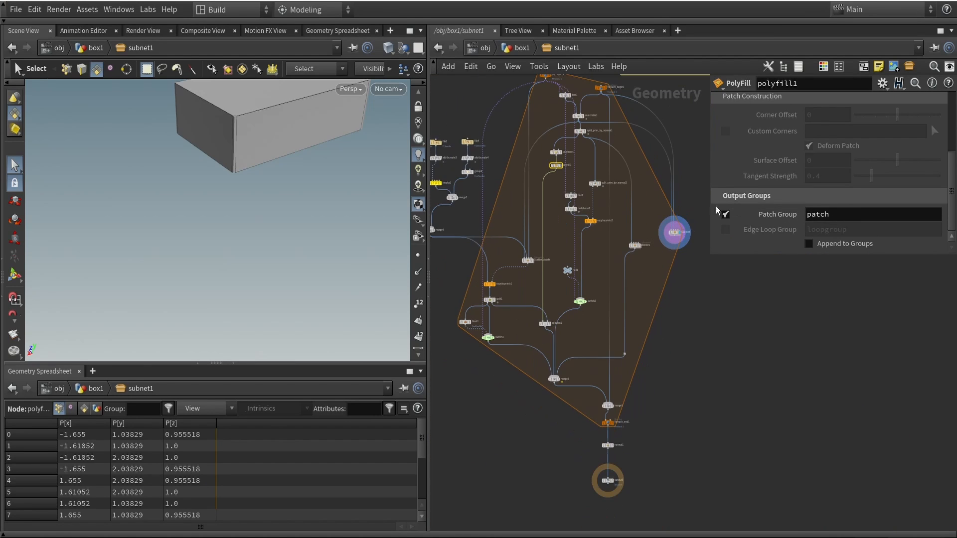
scroll(610, 401, "up", 5)
left_click(611, 379)
left_click(595, 395)
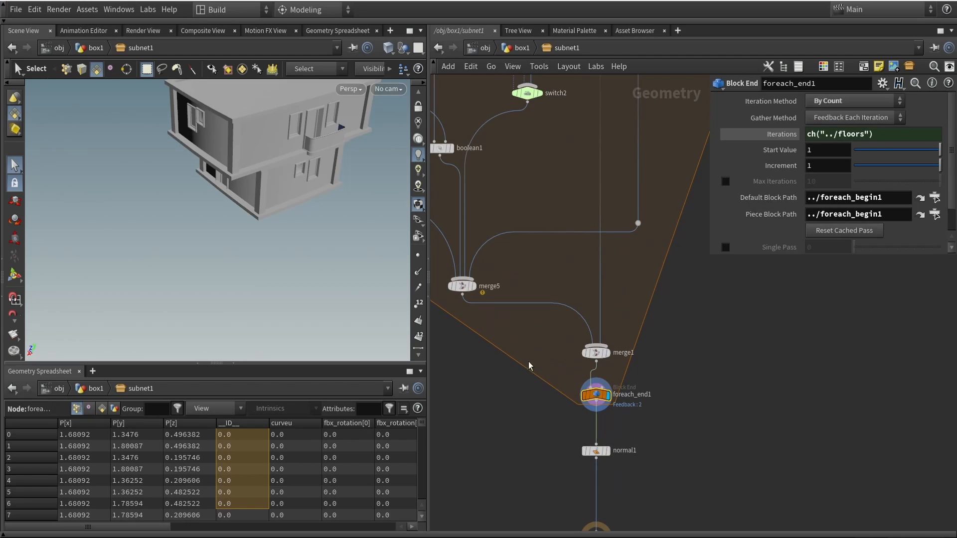
scroll(530, 366, "down", 1)
middle_click_drag(601, 314, 536, 455)
scroll(648, 129, "up", 1)
middle_click_drag(648, 129, 592, 294)
double_click(607, 302)
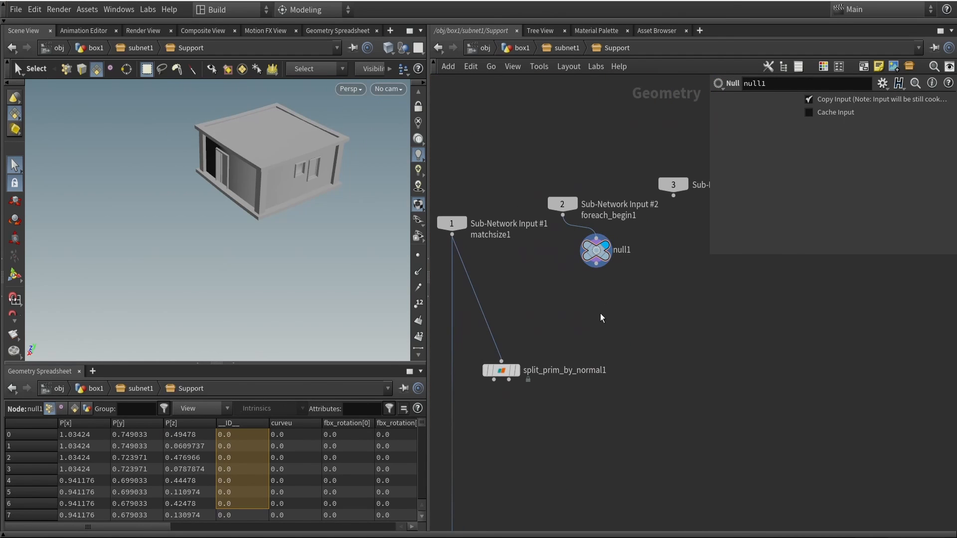
Add a Blast node fed by null1 and display it.
key("Tab")
type("bl")
key("Return")
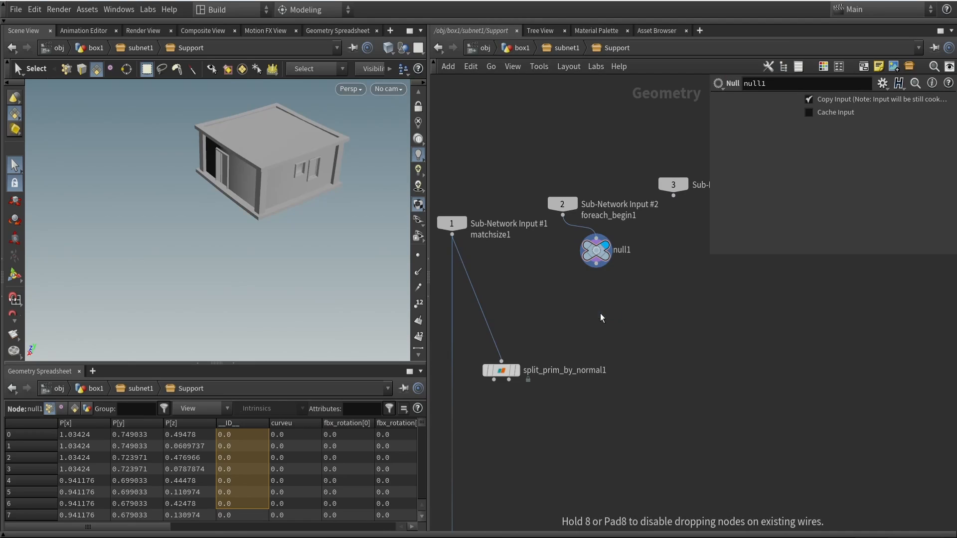
left_click(600, 314)
scroll(600, 293, "up", 4)
left_click_drag(591, 232, 591, 341)
left_click(633, 334)
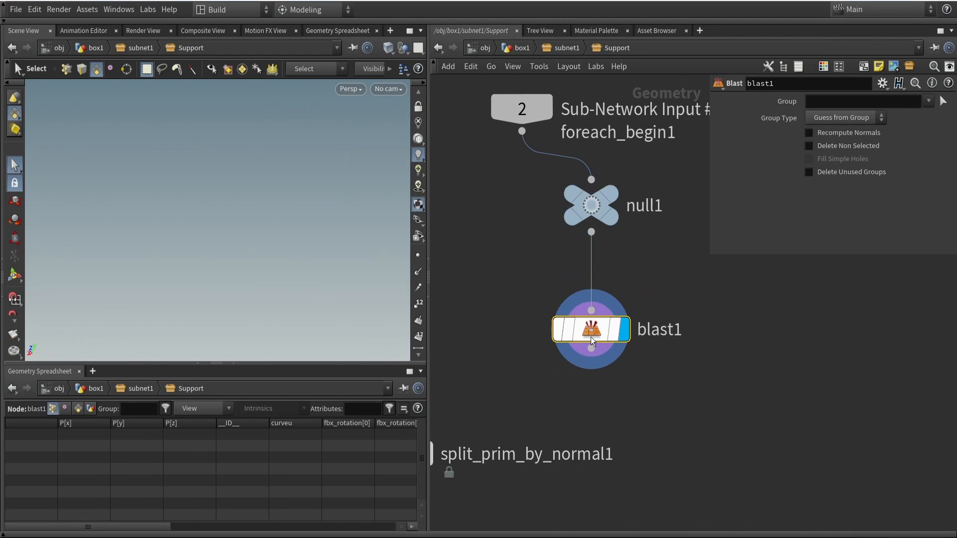
Set blast1 to the patch group with Delete Non Selected enabled, and check the remaining faces in wireframe.
left_click(927, 101)
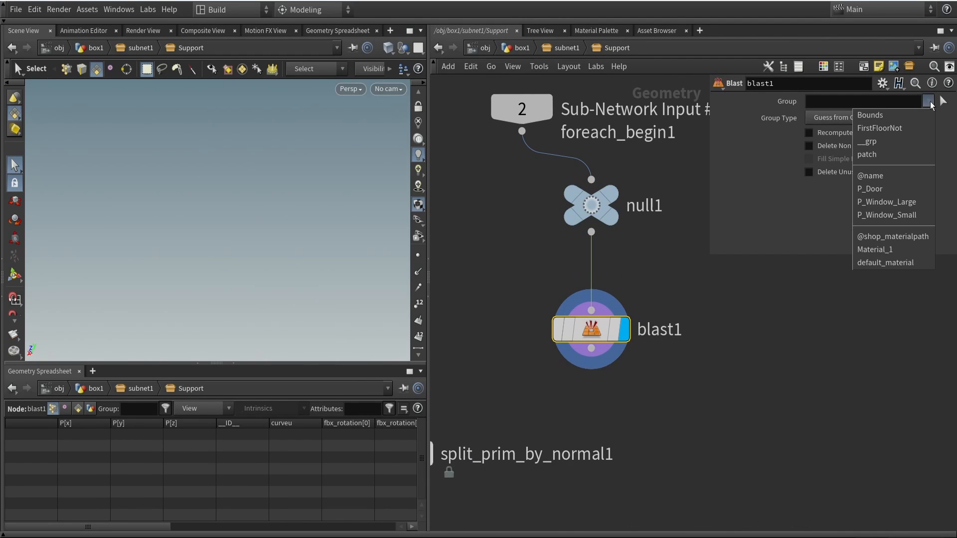
left_click(880, 155)
left_click(840, 148)
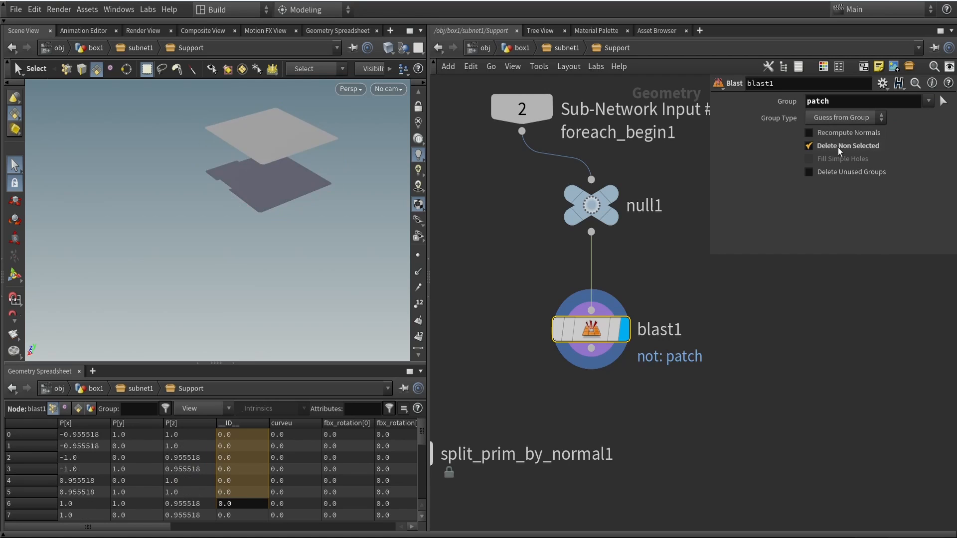
mouse_move(241, 173)
left_mouse_down("alt")
mouse_move(369, 148)
mouse_move(254, 158)
left_mouse_up("alt")
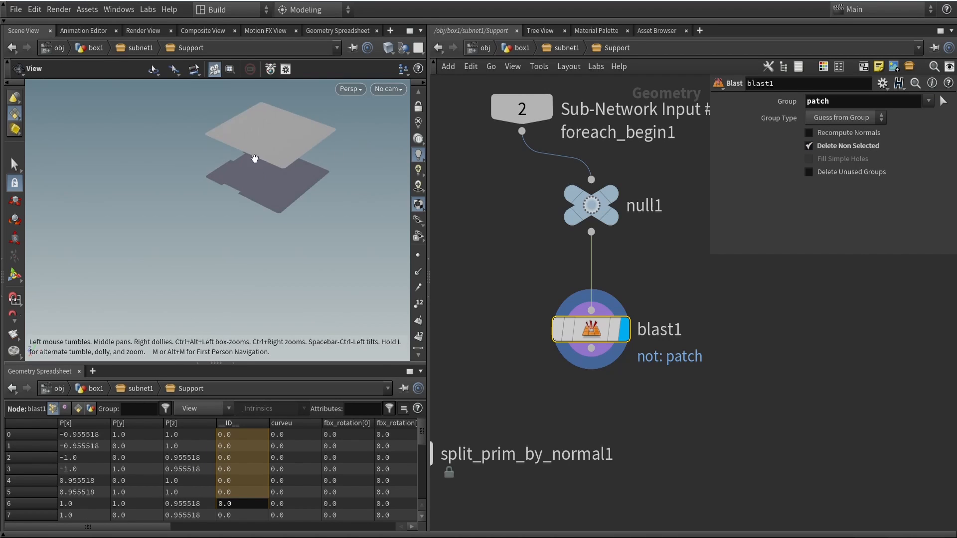
right_click_drag(254, 158, 279, 155, "alt")
key("shift+w")
mouse_move(280, 156)
left_mouse_down("alt")
mouse_move(193, 173)
mouse_move(193, 205)
left_mouse_up("alt")
key("h")
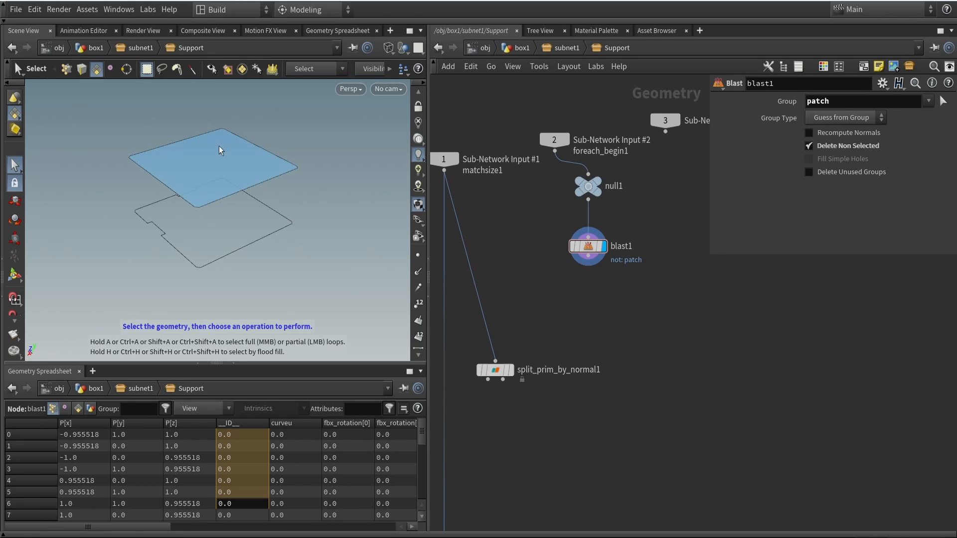
Add and display a Sort node after blast1, sorting its primitives by Y with Reverse Primitive Sort enabled.
scroll(576, 286, "up", 1)
scroll(576, 285, "up", 1)
key("Tab")
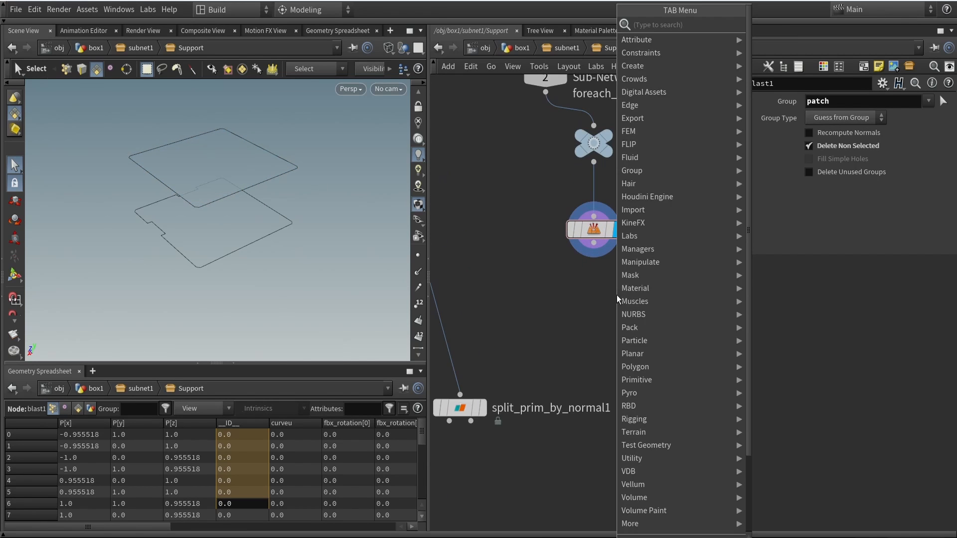
type("sort")
key("Return")
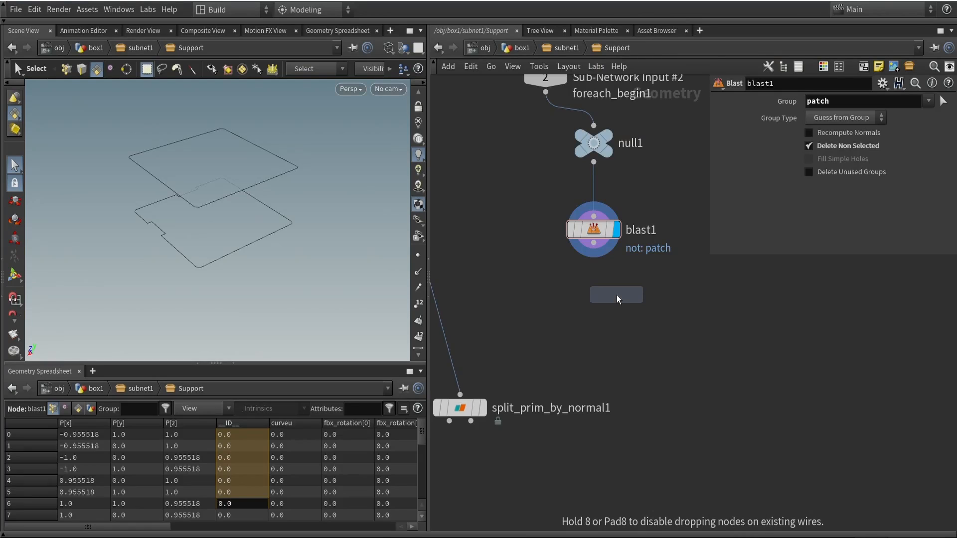
left_click(617, 296)
scroll(597, 240, "up", 2)
left_click_drag(594, 249, 594, 356)
left_click(842, 208)
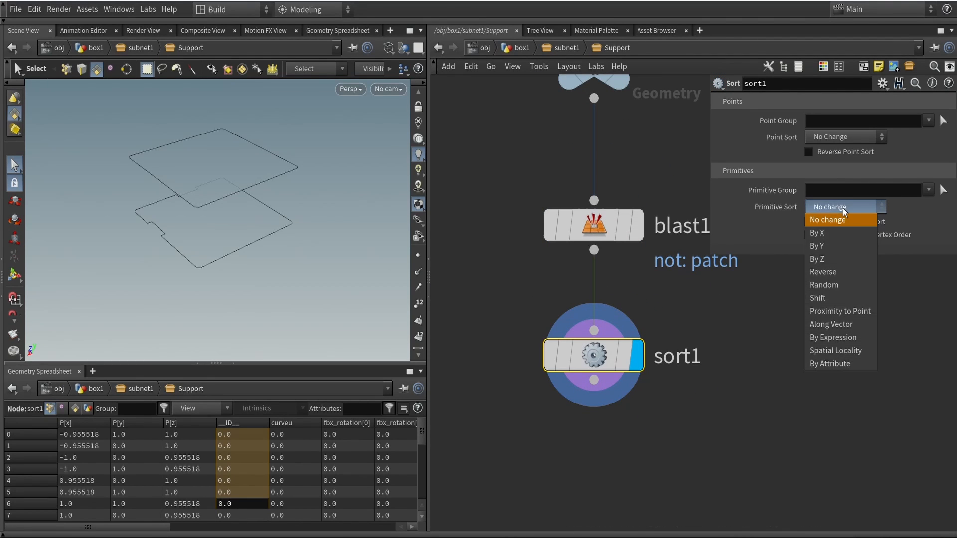
left_click(835, 245)
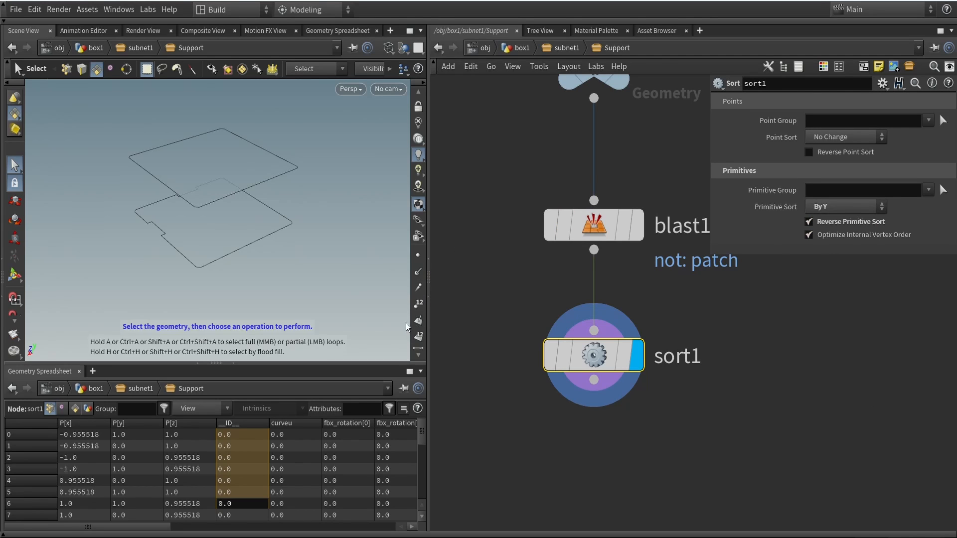
Add a second Blast node fed by sort1, display it, and align it below the Sort node.
middle_click_drag(690, 482, 690, 408)
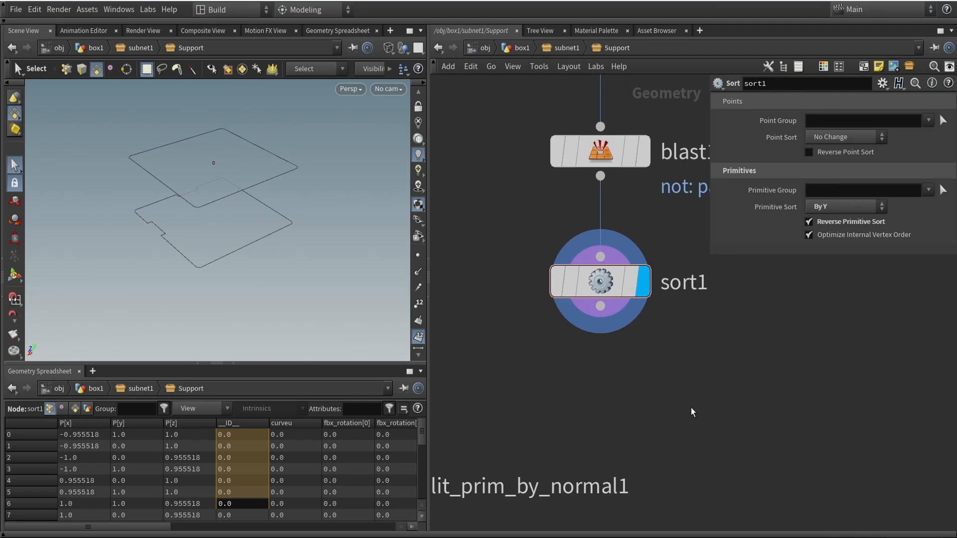
key("Tab")
type("blast")
key("Return")
left_click(691, 408)
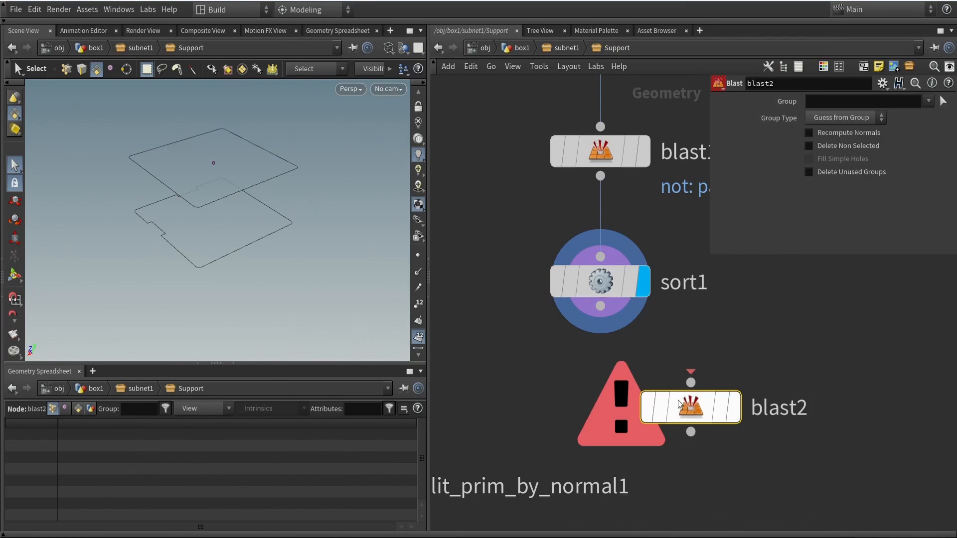
left_click_drag(600, 312, 691, 381)
left_click(734, 410)
left_click_drag(703, 416, 612, 415)
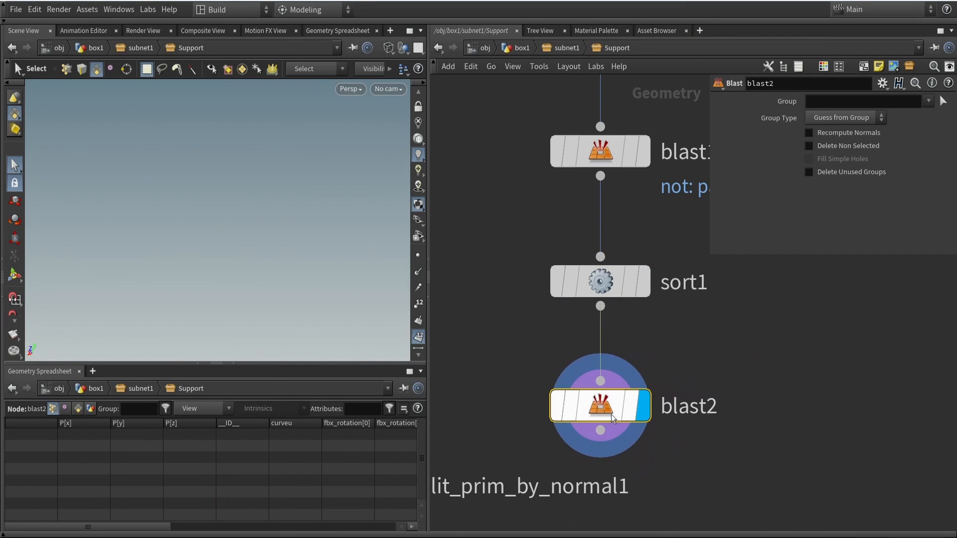
Keep only primitive 0 in blast2 by setting Group to 0, Group Type to Primitives, and enabling Delete Non Selected.
type("0")
left_click(842, 117)
left_click(832, 183)
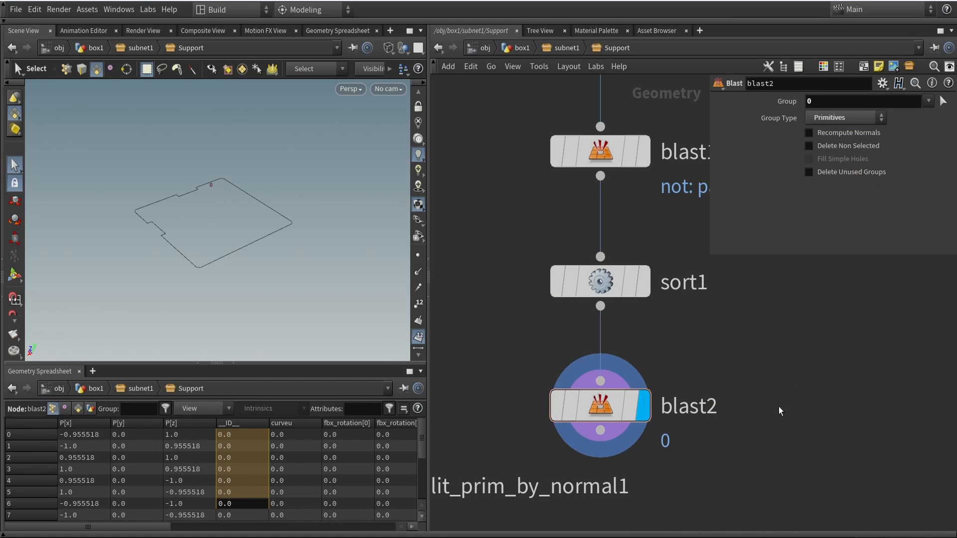
left_click(809, 145)
Turn on point display and examine the beveled corner of the isolated roof face.
scroll(630, 329, "down", 3)
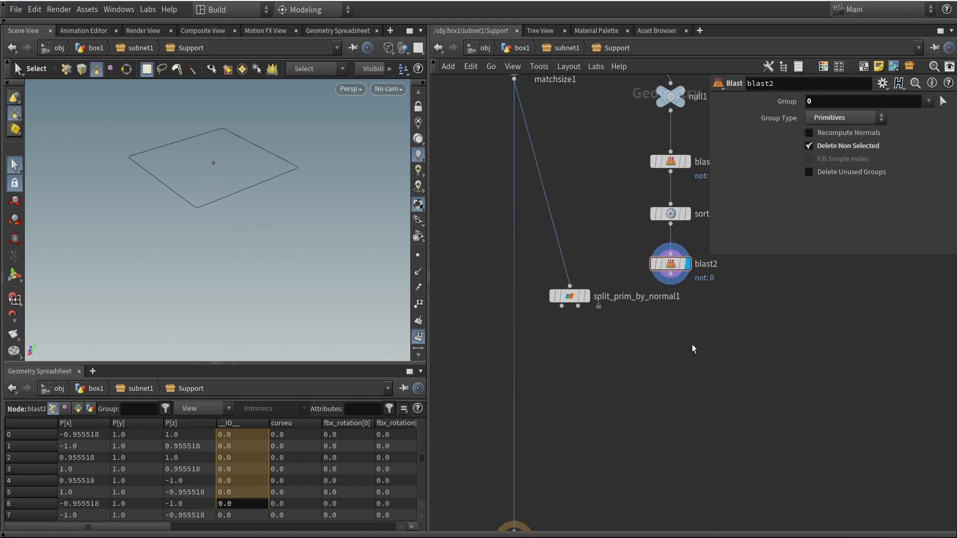
middle_click_drag(694, 349, 592, 349)
left_click(421, 259)
scroll(319, 185, "up", 4)
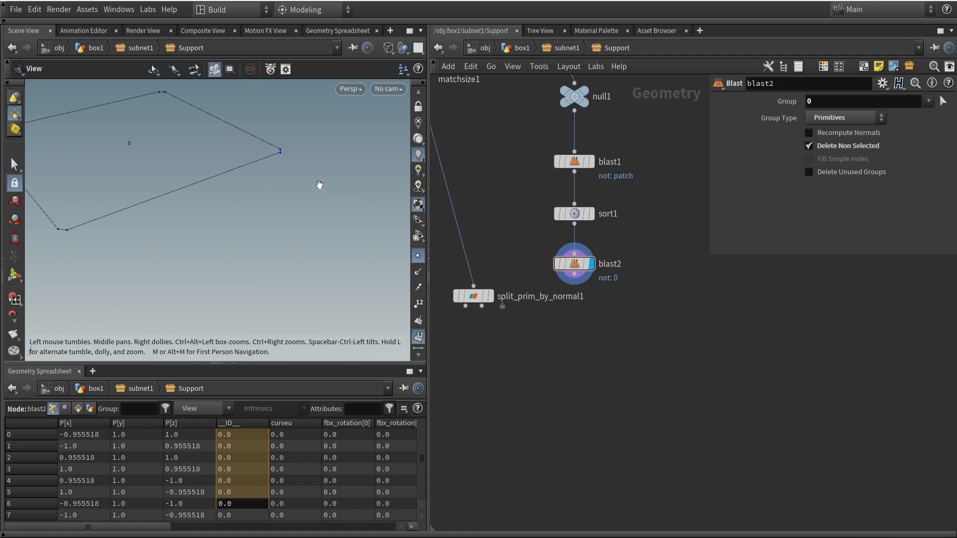
scroll(276, 127, "up", 2)
key("s")
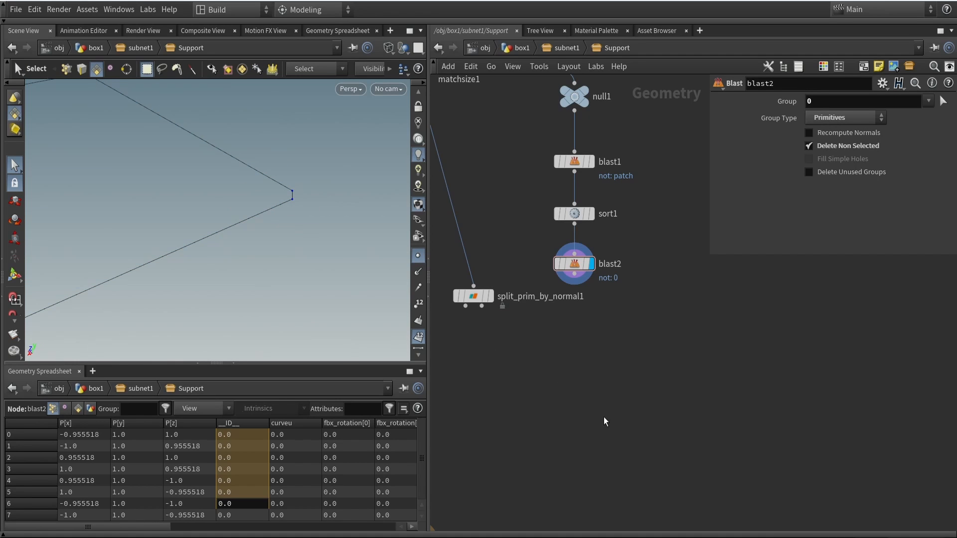
Add a Bound node fed by blast2, align it below, and display its rectangular outline.
key("Tab")
type("bound")
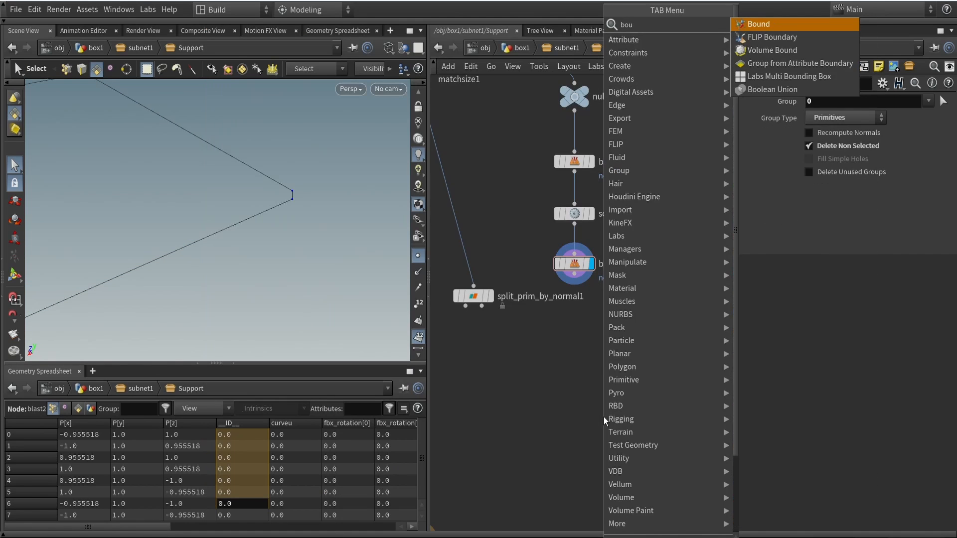
key("Return")
left_click(586, 382)
scroll(562, 282, "up", 3)
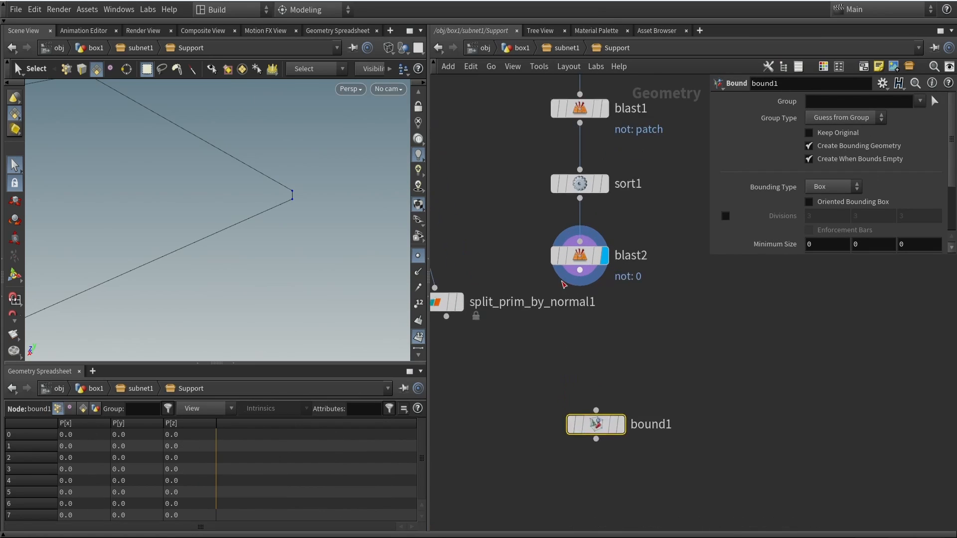
left_click_drag(584, 273, 583, 408)
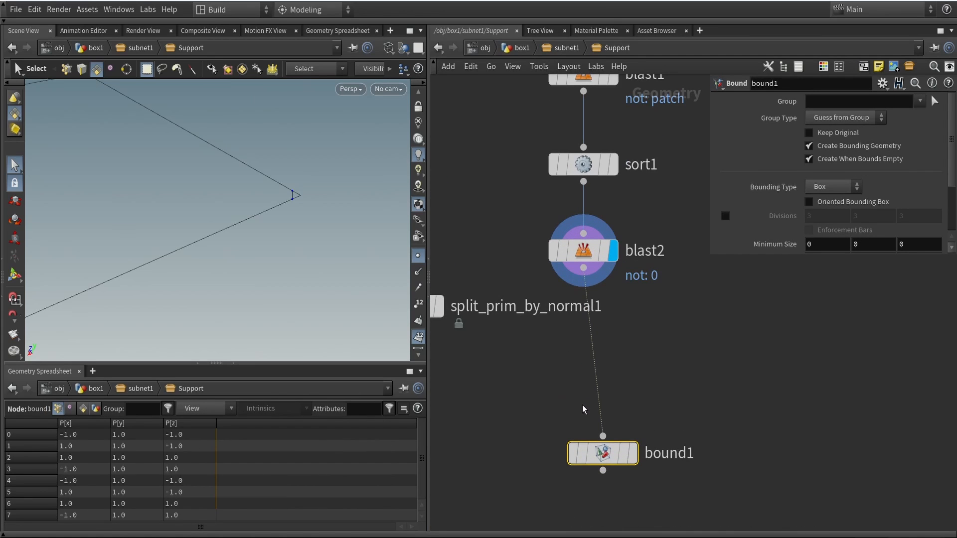
left_click_drag(603, 457, 583, 378)
scroll(229, 228, "down", 3)
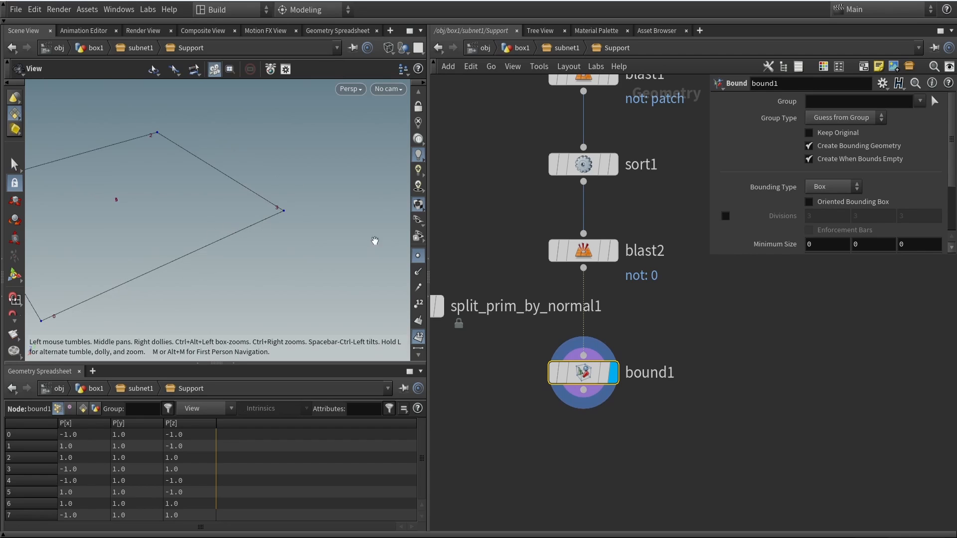
left_click(714, 367)
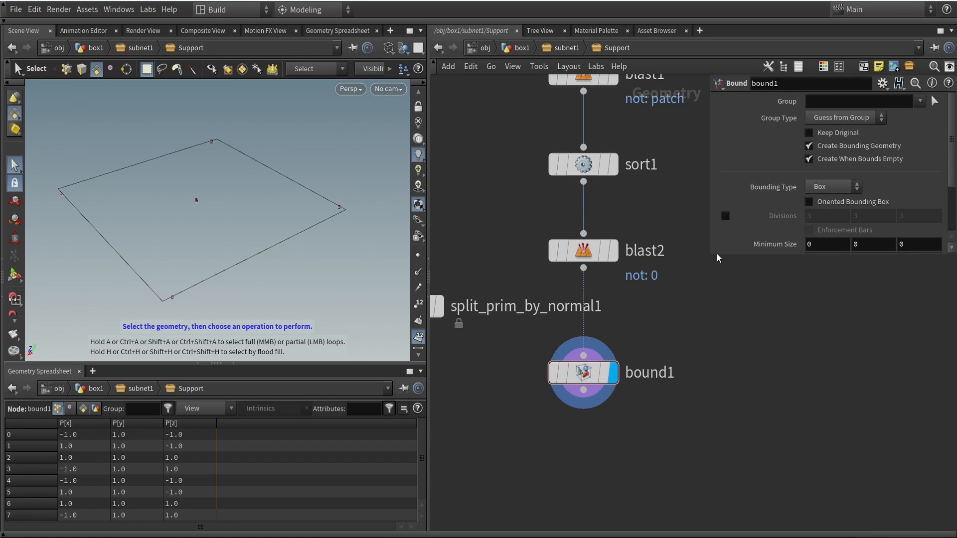
Enlarge the parameter pane, set bound1's minimum Y size to 0.6, and view the box shaded.
left_click_drag(713, 258, 663, 298)
key("Escape")
left_click_drag(209, 221, 280, 256)
key("s")
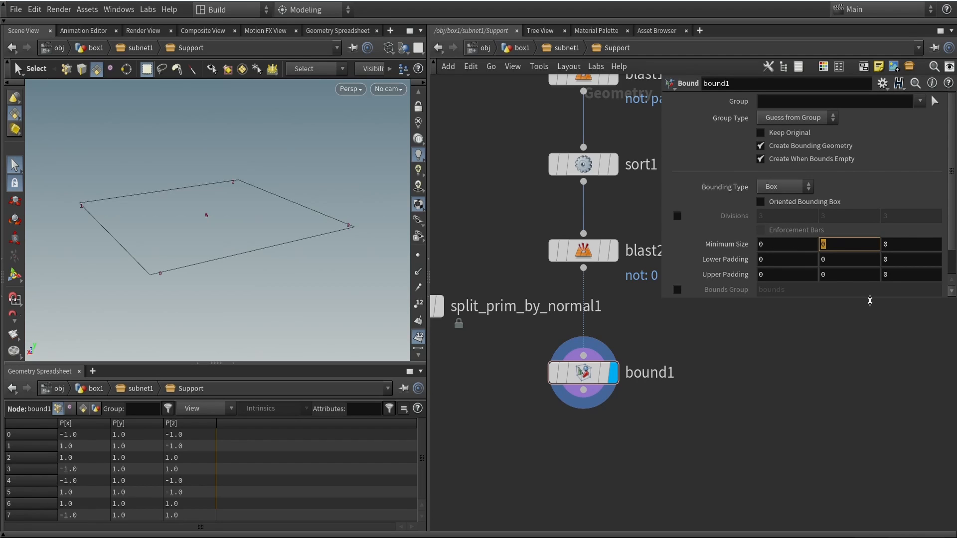
type("0.6")
key("Return")
mouse_move(199, 205)
left_mouse_down("alt")
mouse_move(244, 195)
mouse_move(234, 216)
left_mouse_up("alt")
key("shift+w")
Add and display a Boolean node that subtracts bound1 from the first output of split_prim_by_normal1.
scroll(507, 471, "down", 3)
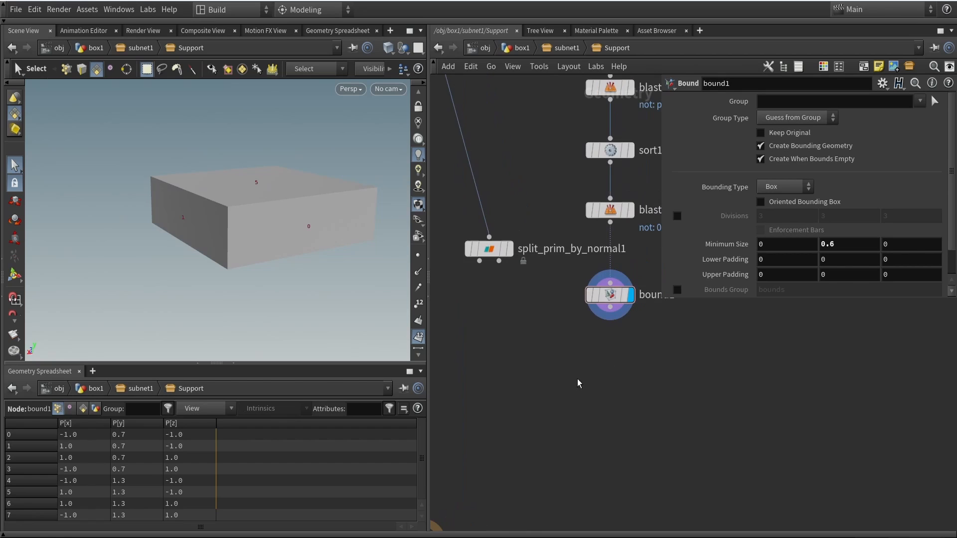
key("Tab")
type("bool")
key("Return")
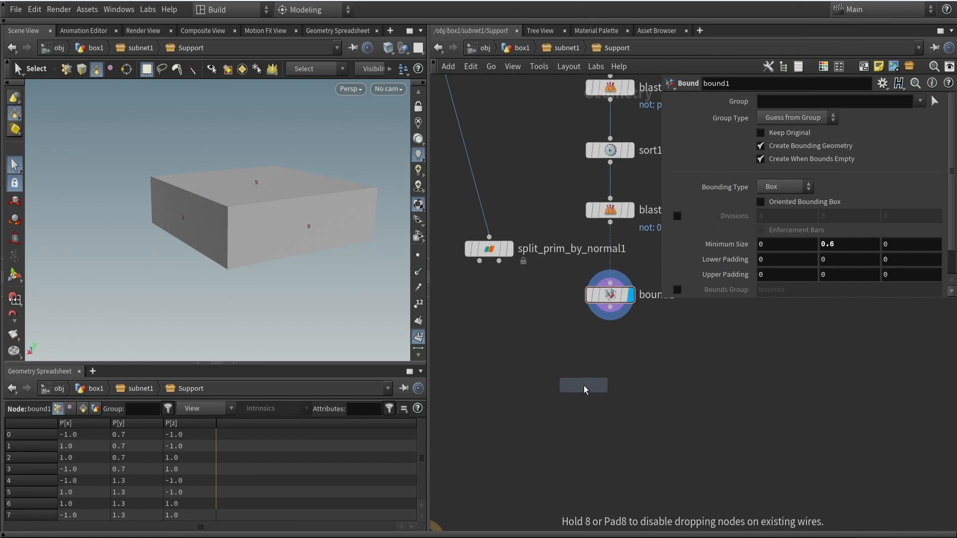
left_click(568, 389)
left_click_drag(480, 261, 557, 374)
left_click_drag(610, 307, 577, 374)
left_click(589, 386)
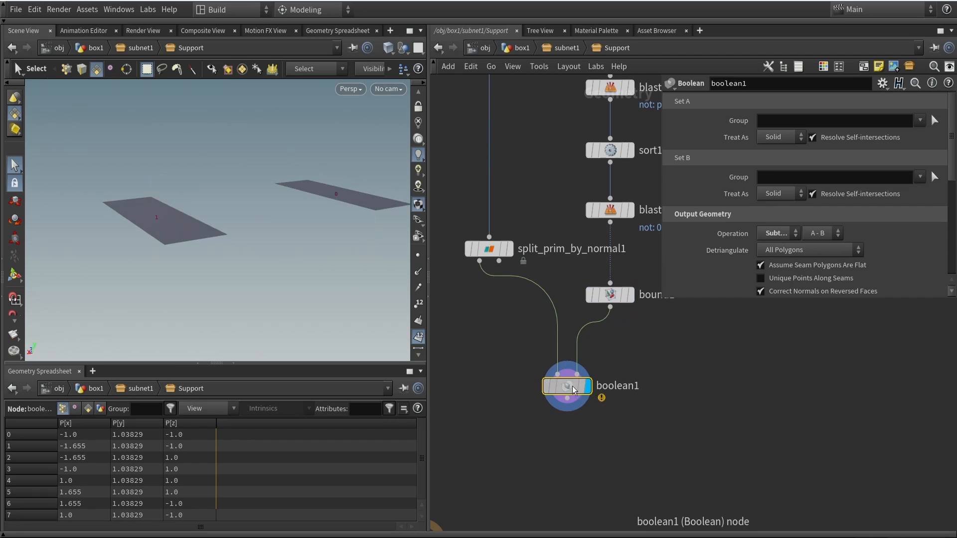
Show null1 as a wireframe template and compare the Boolean's overhang faces with the floor below.
left_click_drag(209, 222, 242, 228, "alt")
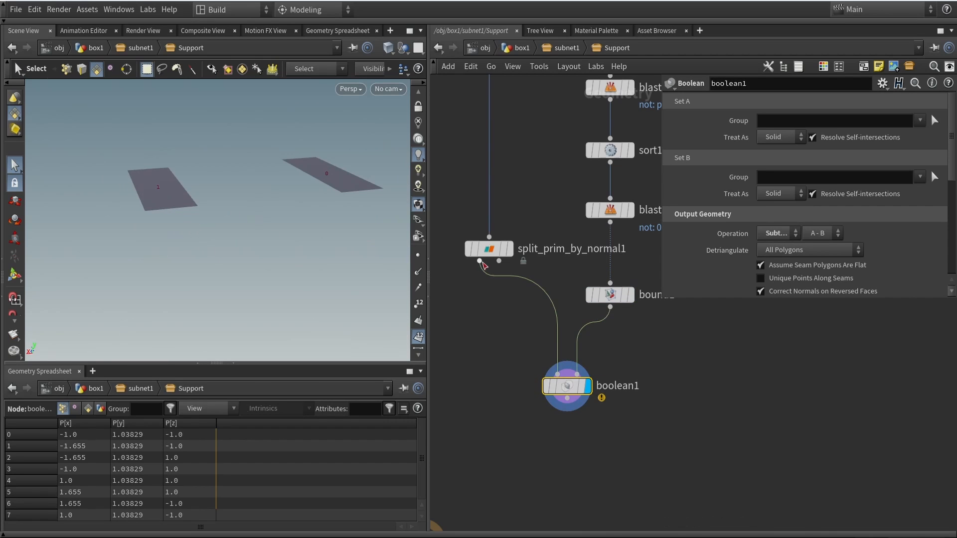
left_click(516, 275)
middle_click_drag(539, 169, 517, 250)
scroll(517, 249, "down", 3)
left_click_drag(310, 189, 230, 193, "alt")
scroll(578, 163, "up", 3)
left_click(560, 161)
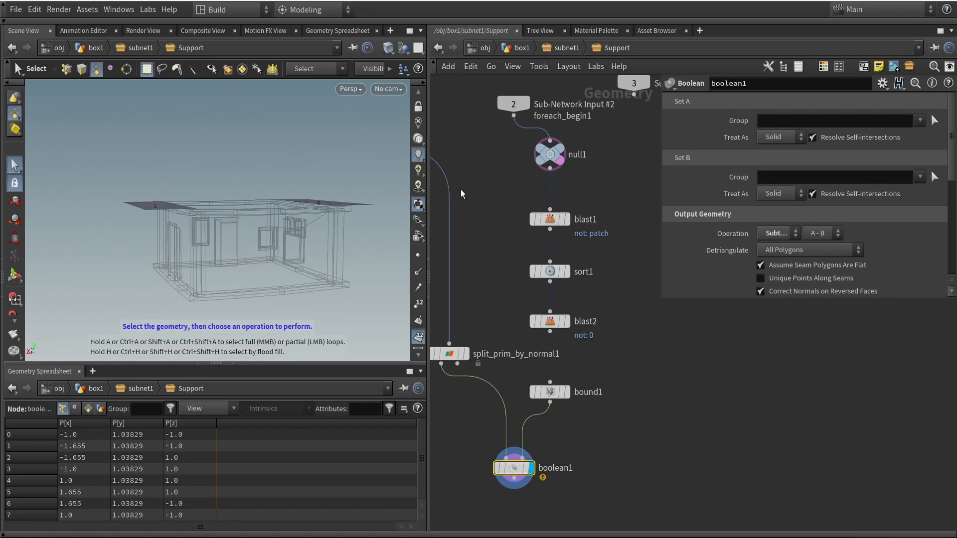
Move output0 farther down the network to leave room for more nodes below boolean1.
middle_click_drag(461, 194, 535, 233)
left_click_drag(160, 233, 187, 190, "alt")
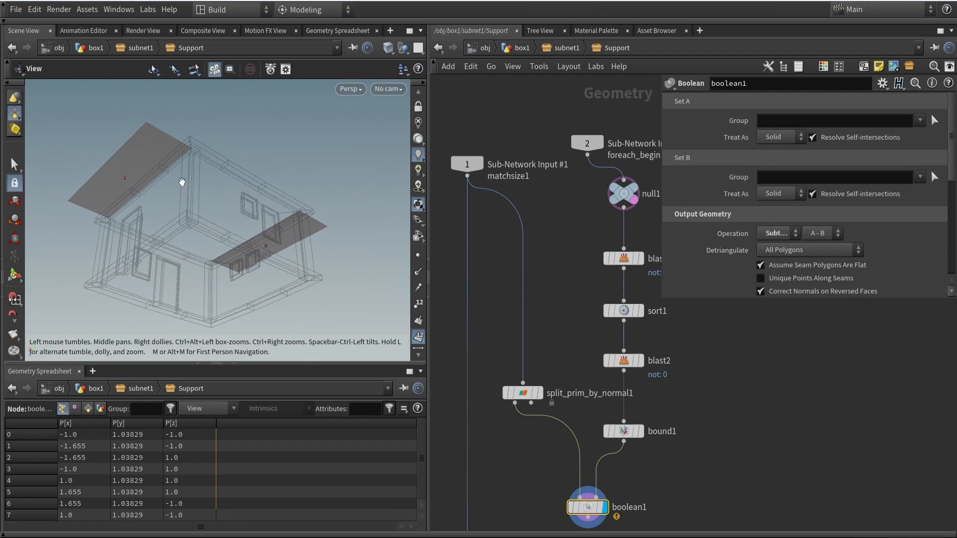
key("s")
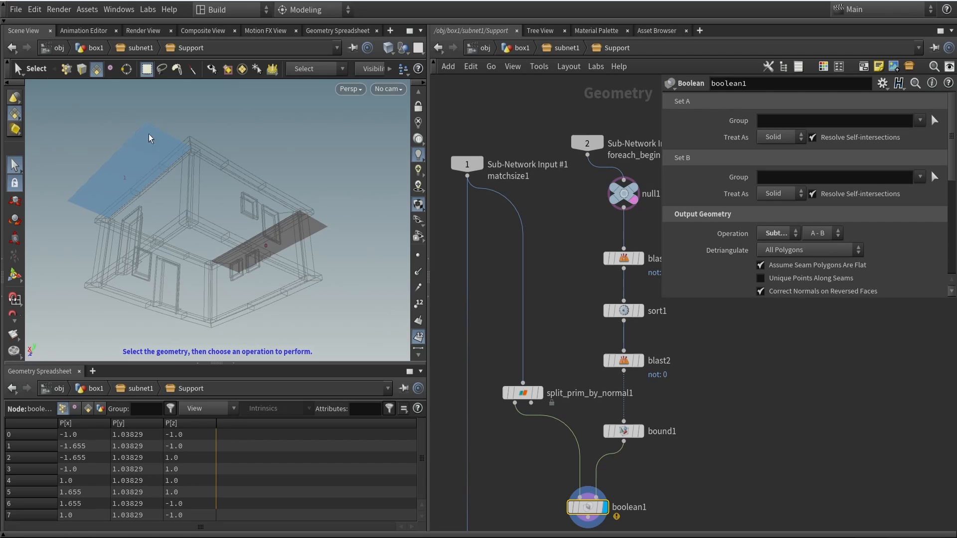
left_click_drag(151, 138, 115, 177, "alt")
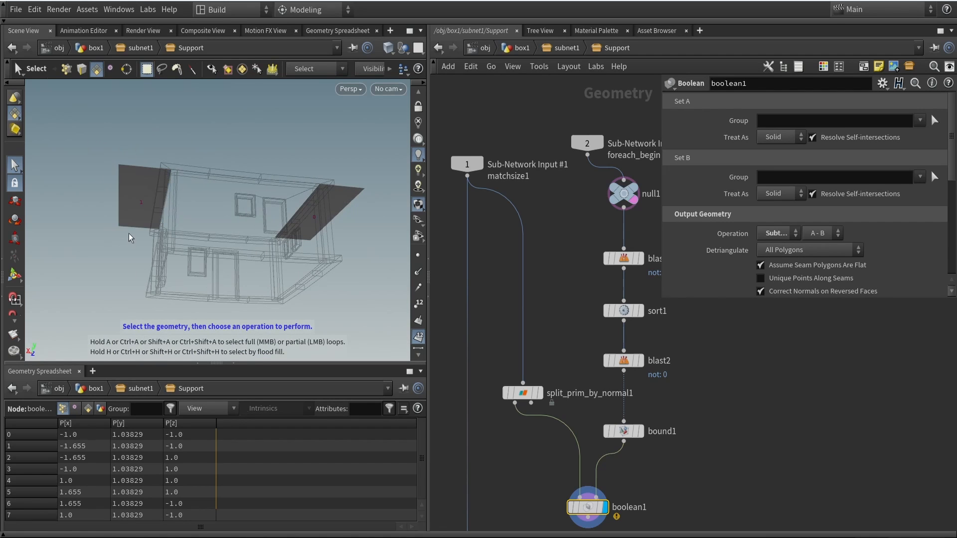
left_click_drag(128, 238, 256, 231, "alt")
scroll(558, 358, "down", 3)
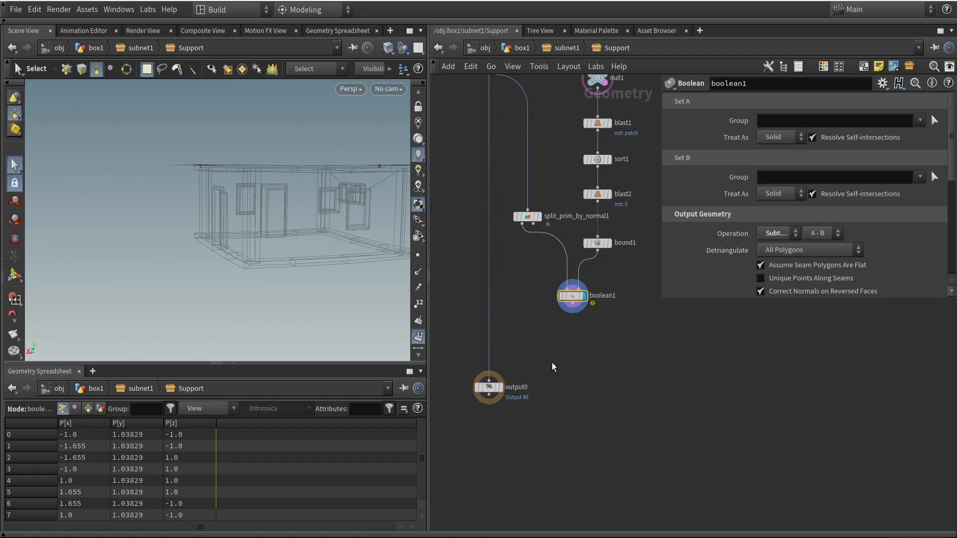
middle_click_drag(552, 367, 552, 272)
scroll(578, 194, "up", 3)
left_click_drag(571, 212, 554, 225)
middle_click_drag(509, 304, 514, 243)
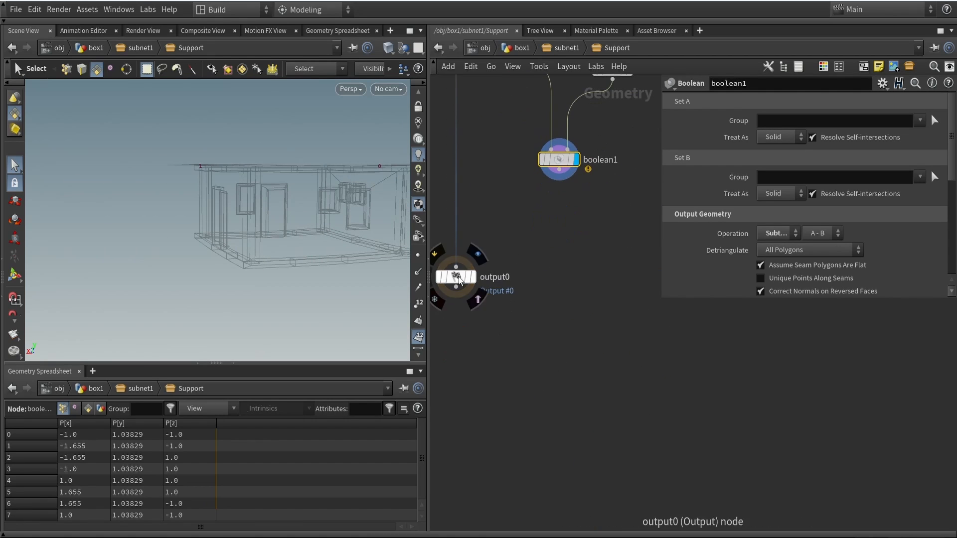
left_click_drag(459, 282, 455, 369)
middle_click_drag(561, 163, 559, 173)
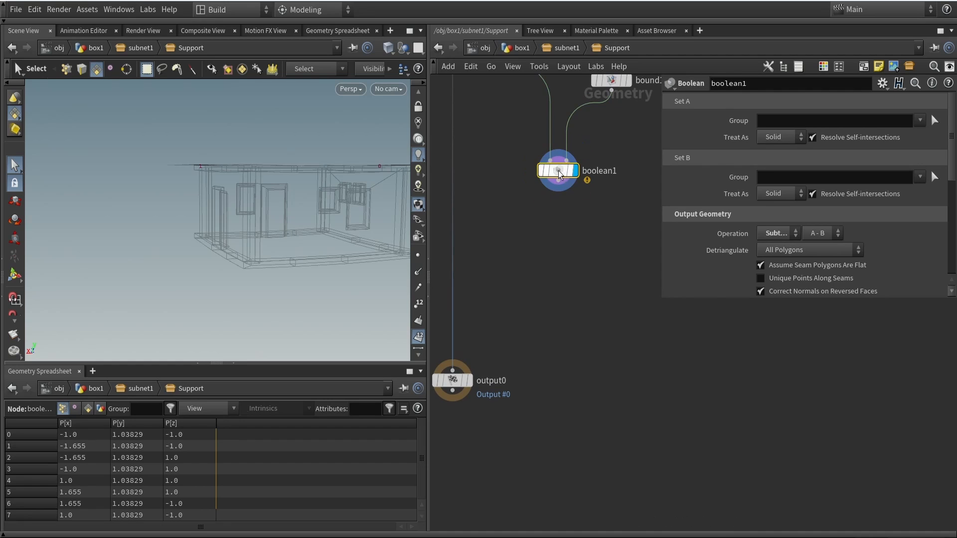
Hide the template wireframe of the lower floor and enable the A-B Seams edge group on boolean1.
left_click_drag(267, 213, 171, 275, "alt")
key("shift+w")
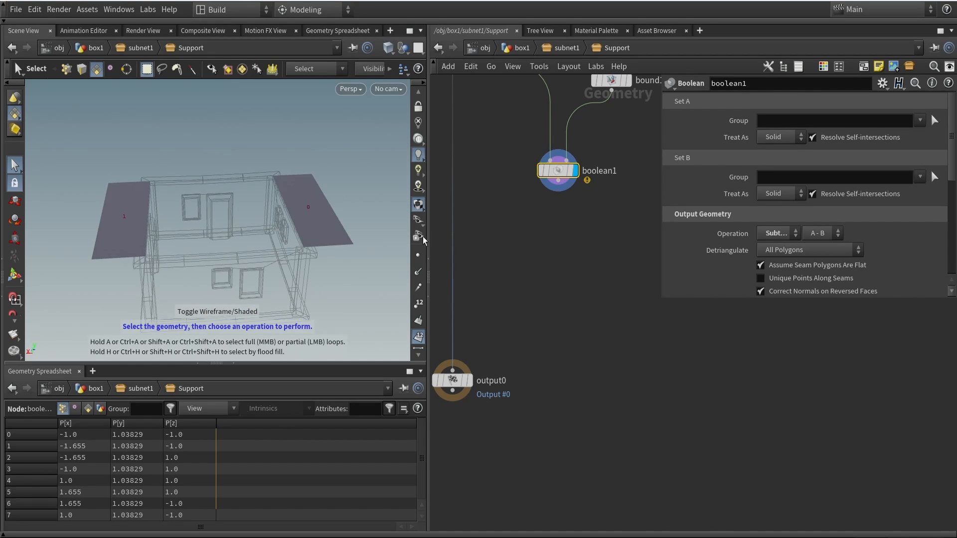
scroll(752, 227, "down", 2)
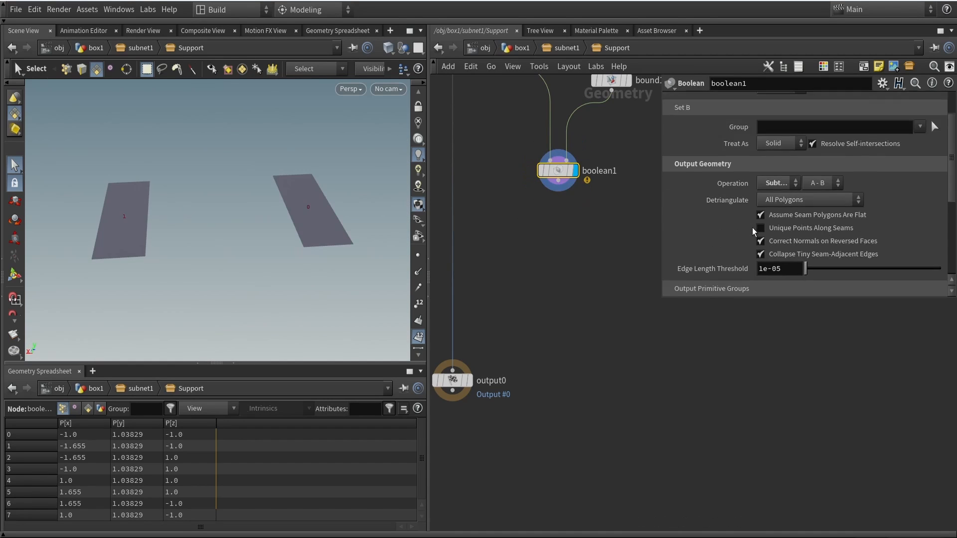
scroll(752, 227, "down", 6)
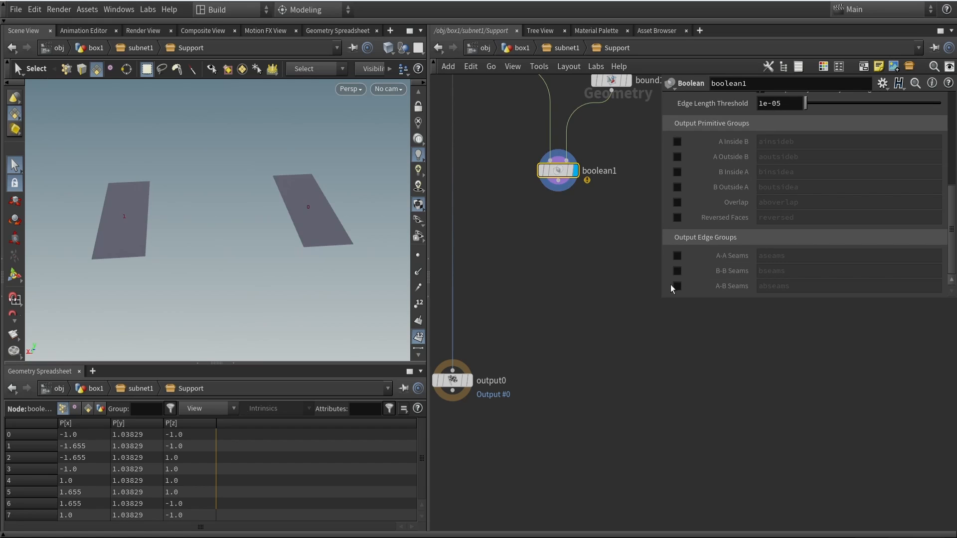
left_click(676, 286)
key("Return")
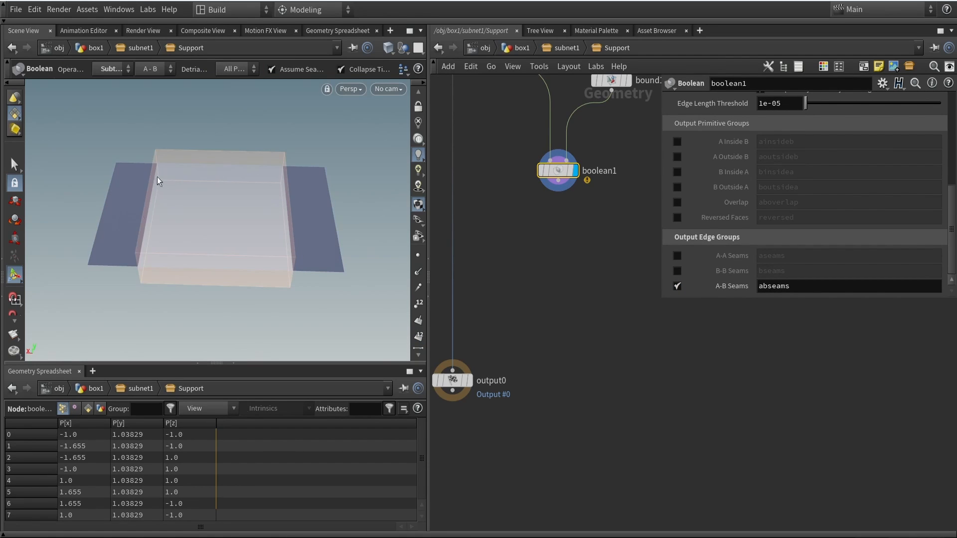
Treat boolean1's Set A as Surface.
scroll(580, 265, "up", 2)
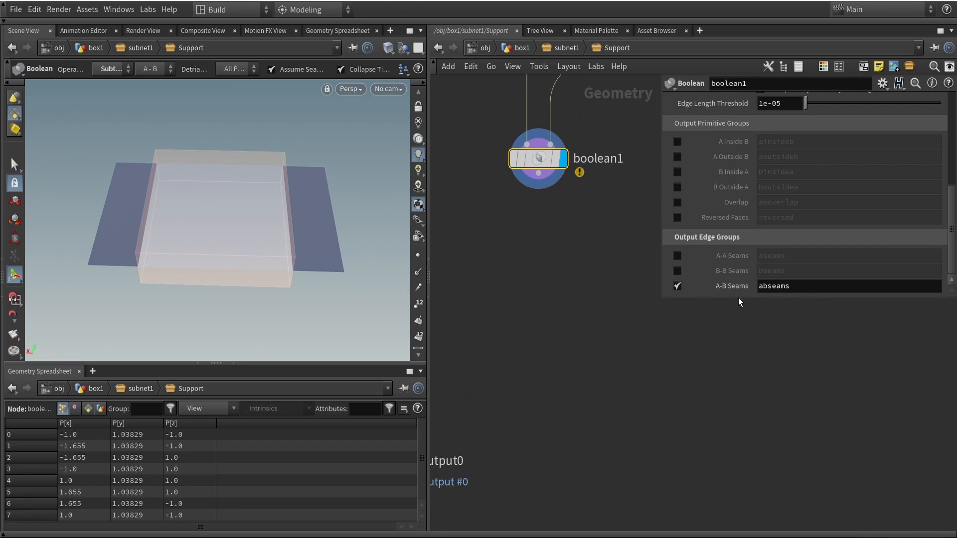
scroll(719, 294, "up", 10)
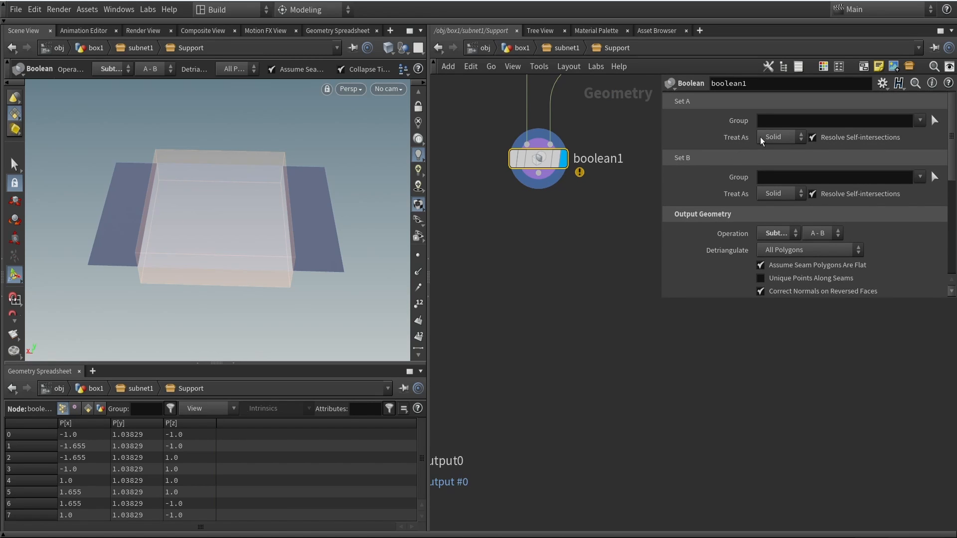
left_click(774, 140)
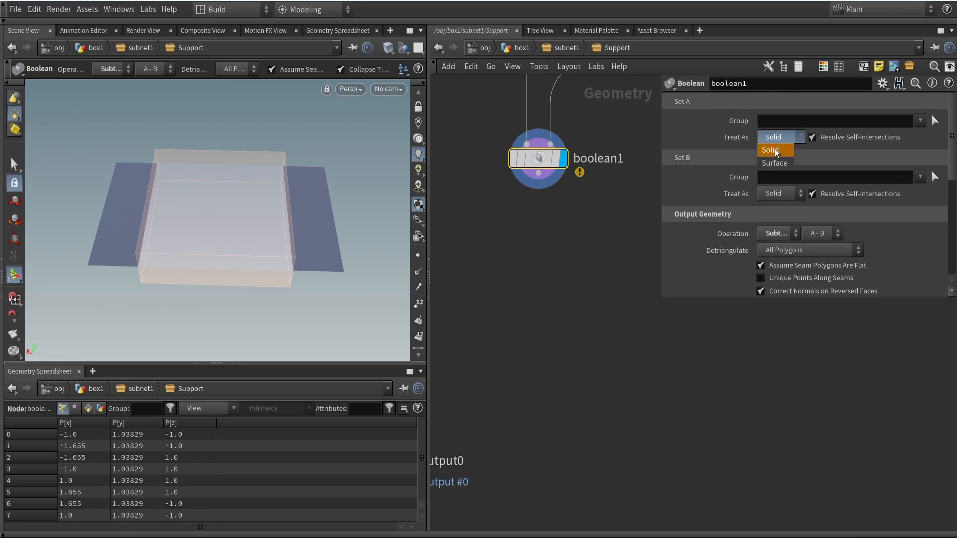
left_click(778, 160)
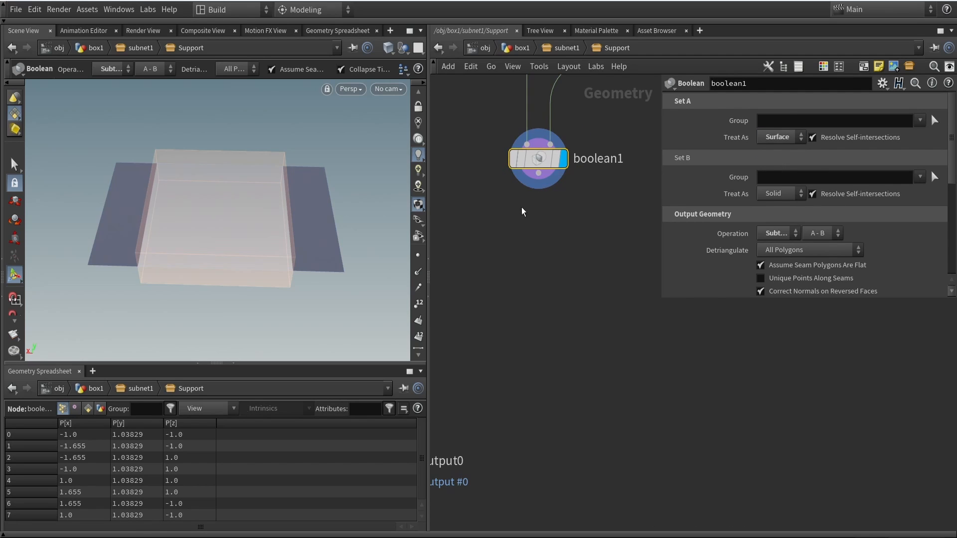
Add a Convert Line node fed by boolean1 and display the overhang outlines.
middle_click_drag(524, 208, 554, 233)
left_click(535, 125)
left_click(559, 153)
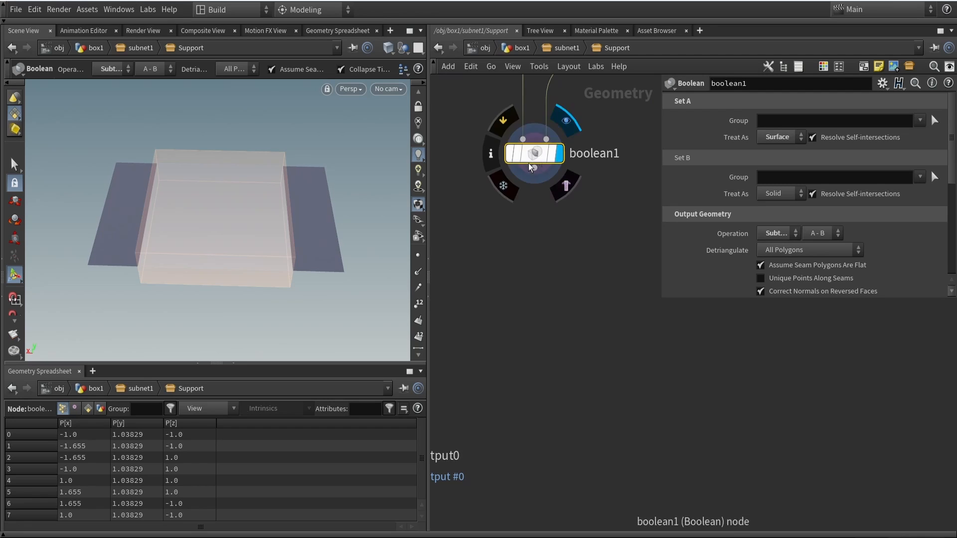
key("Tab")
type("conver")
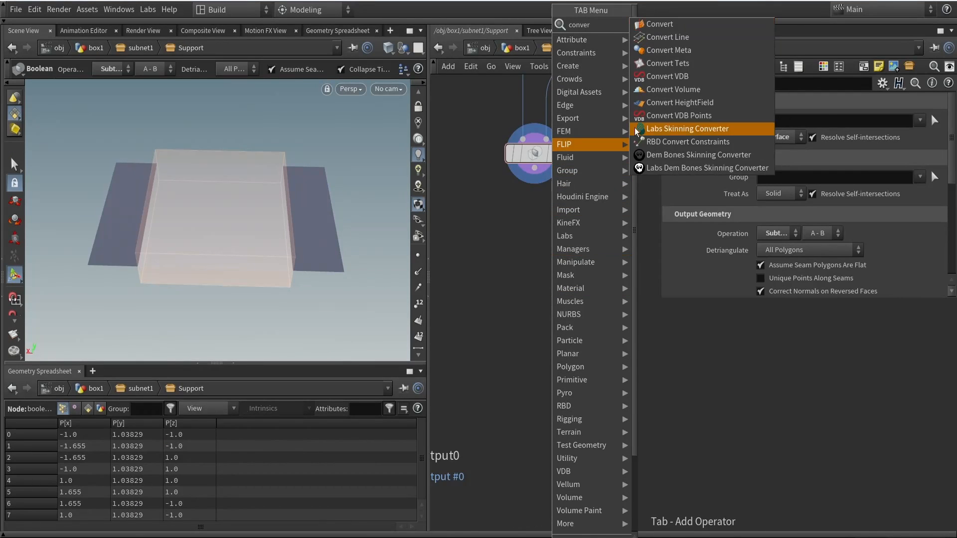
left_click(668, 37)
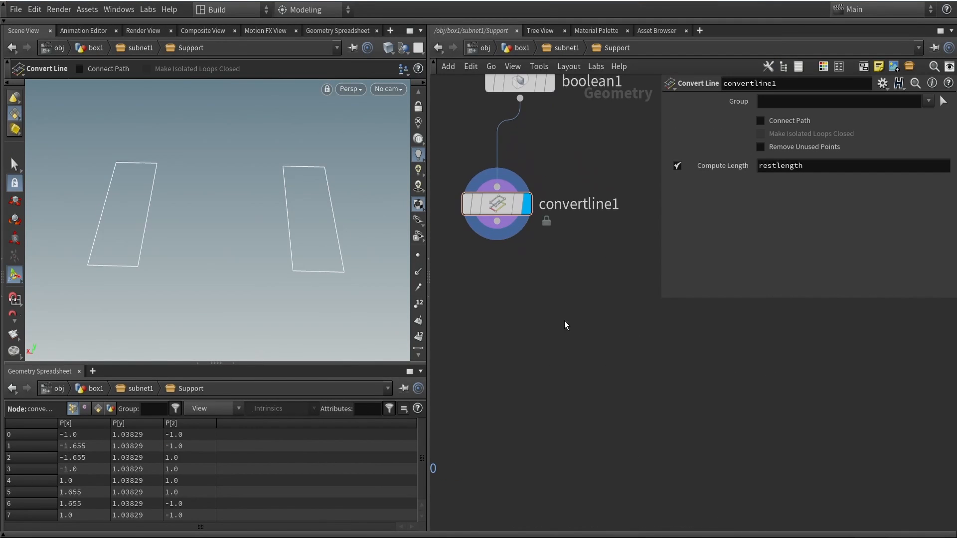
Check boolean1's A-B Seams setting and compare its faces with the Convert Line outlines.
left_click(519, 86)
scroll(723, 274, "down", 5)
scroll(734, 262, "down", 1)
left_click(677, 286)
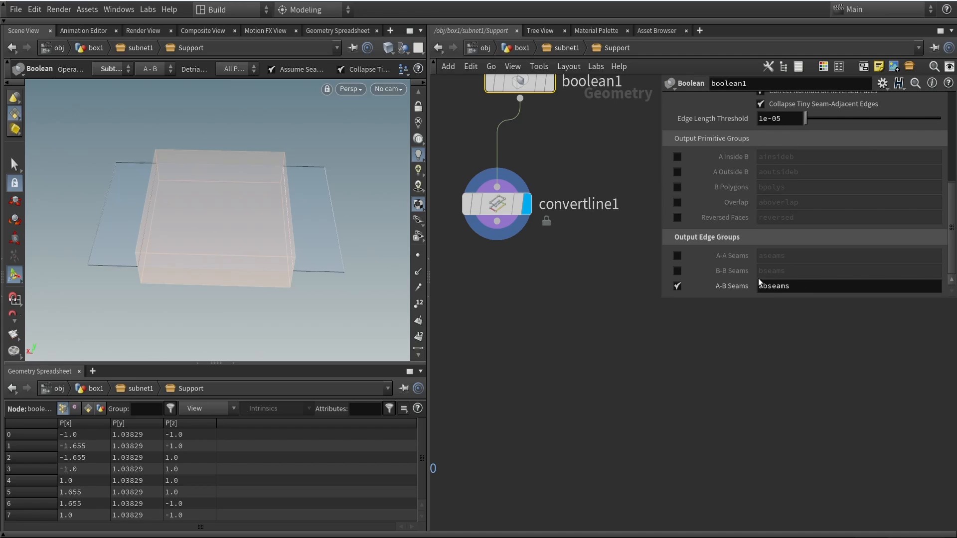
left_click(502, 206)
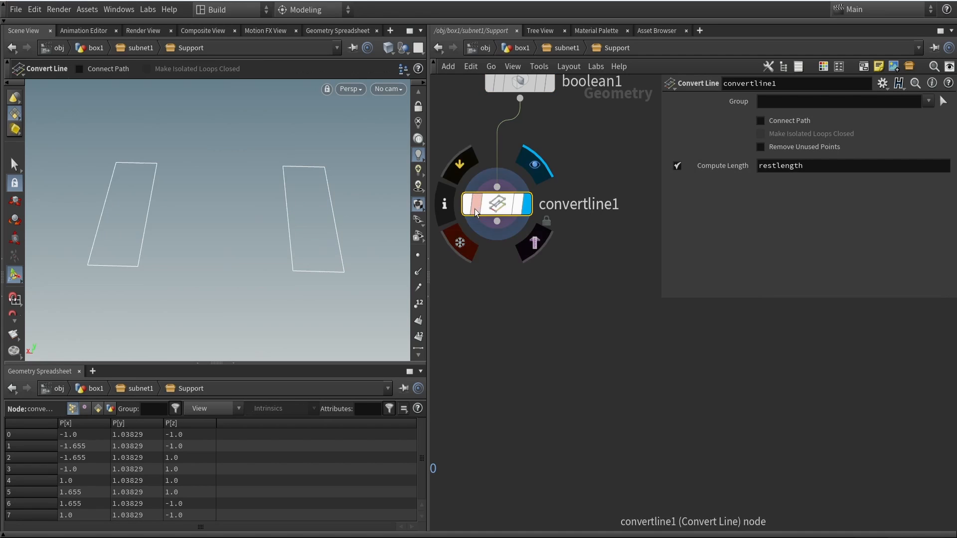
left_click(550, 85)
left_click(521, 84)
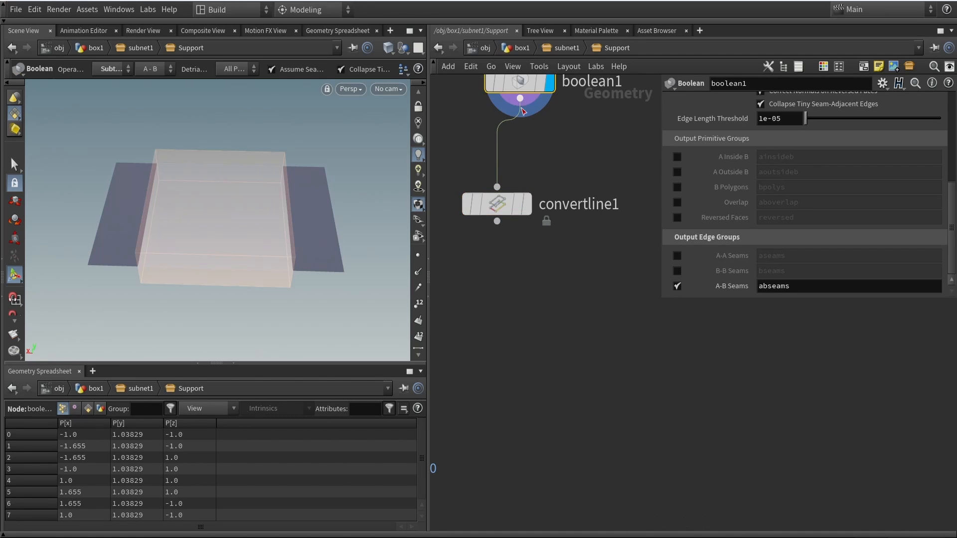
middle_click_drag(534, 149, 547, 232)
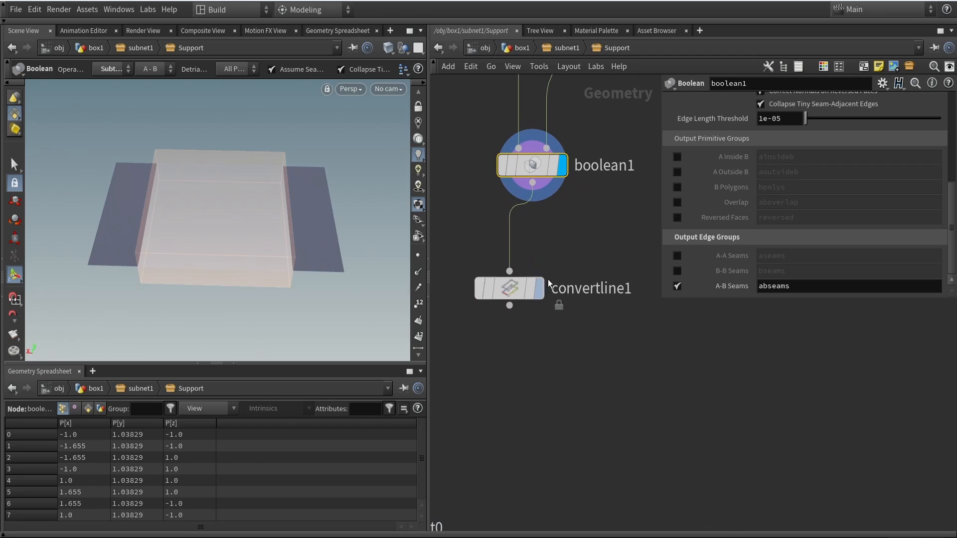
Compare the abseams edge group in the node info of boolean1 and convertline1.
middle_click(527, 164)
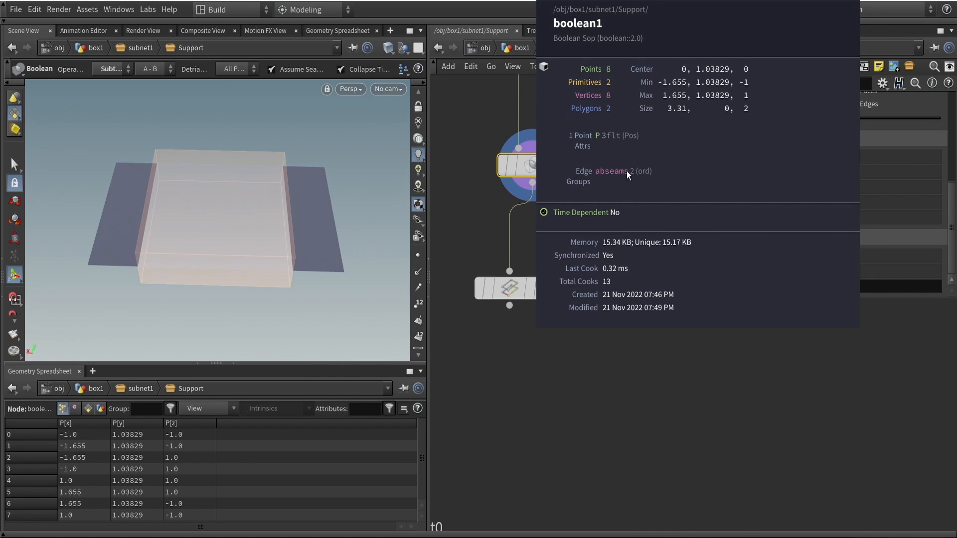
middle_click(509, 288)
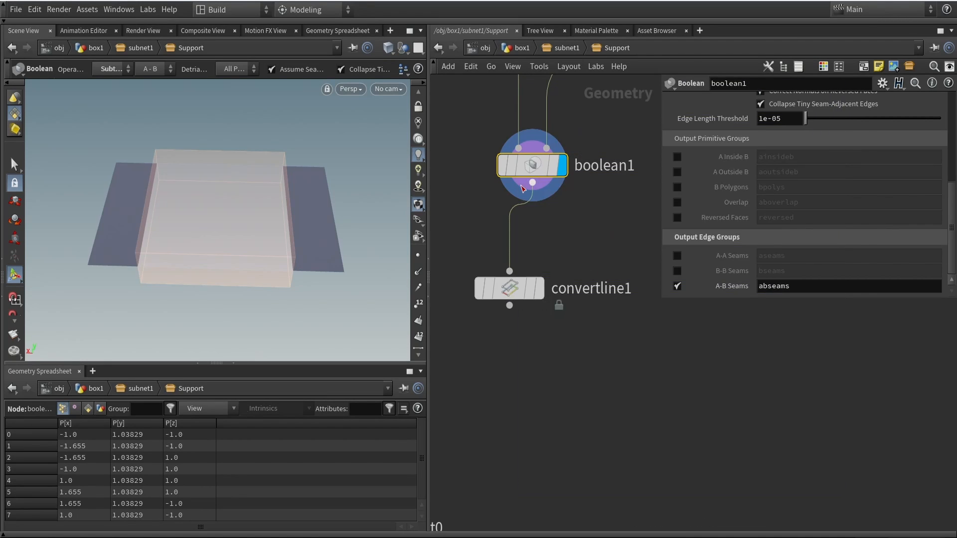
middle_click(536, 189)
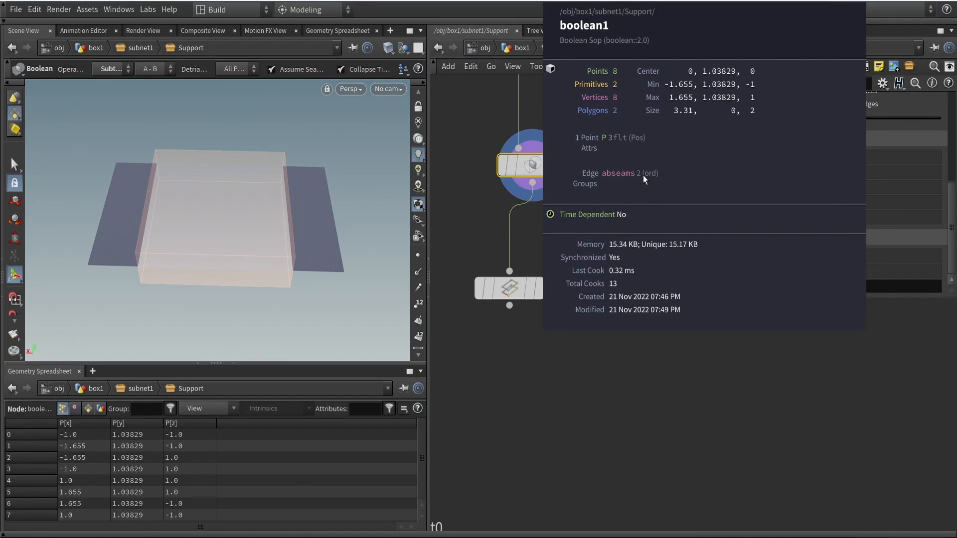
middle_click(519, 289)
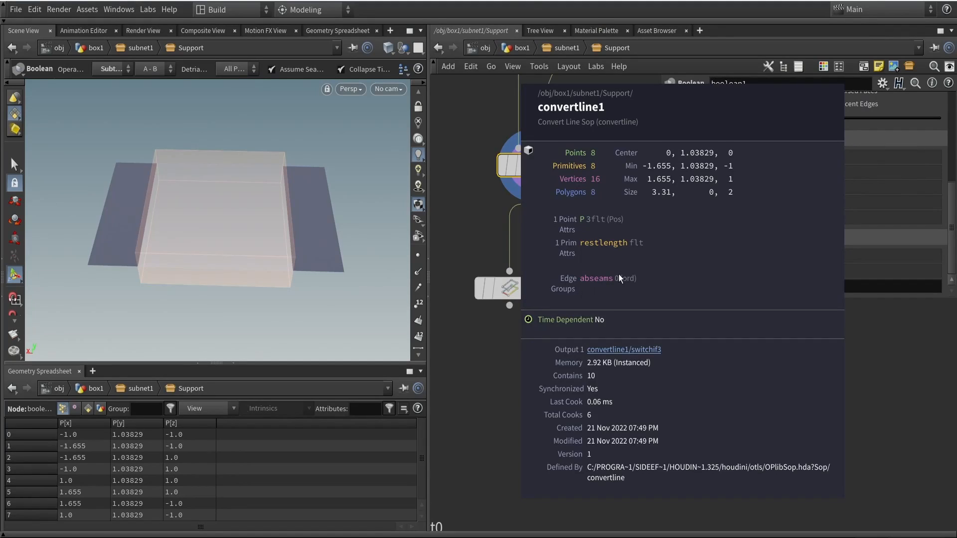
middle_click_drag(574, 376, 546, 336)
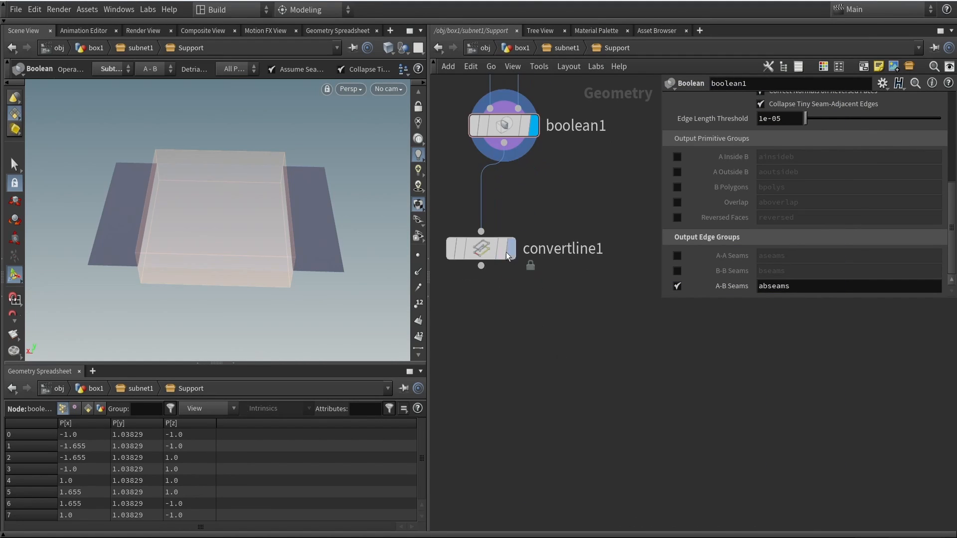
Add and display a Group Transfer node with convertline1 as its first input and boolean1 as its second.
left_click(510, 248)
left_click_drag(484, 251, 478, 239)
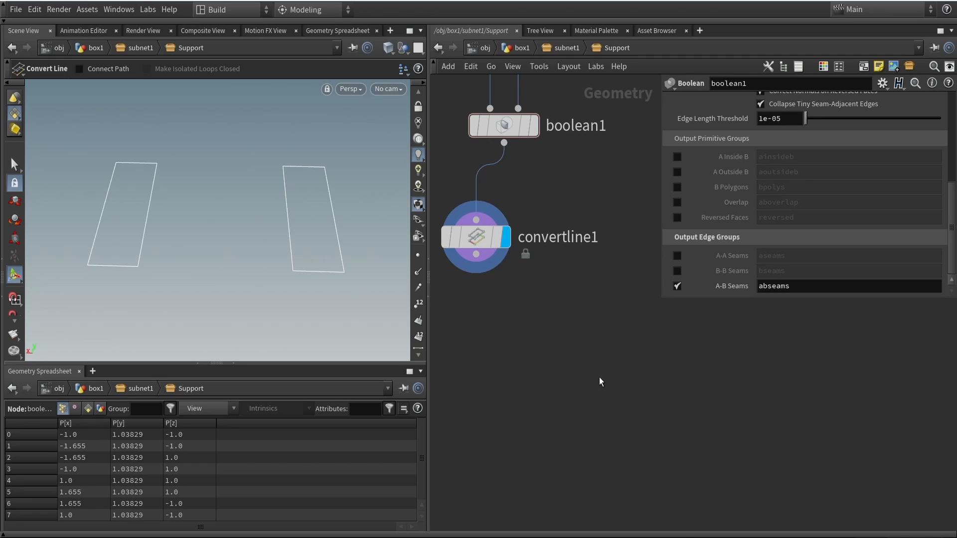
key("Tab")
type("group t")
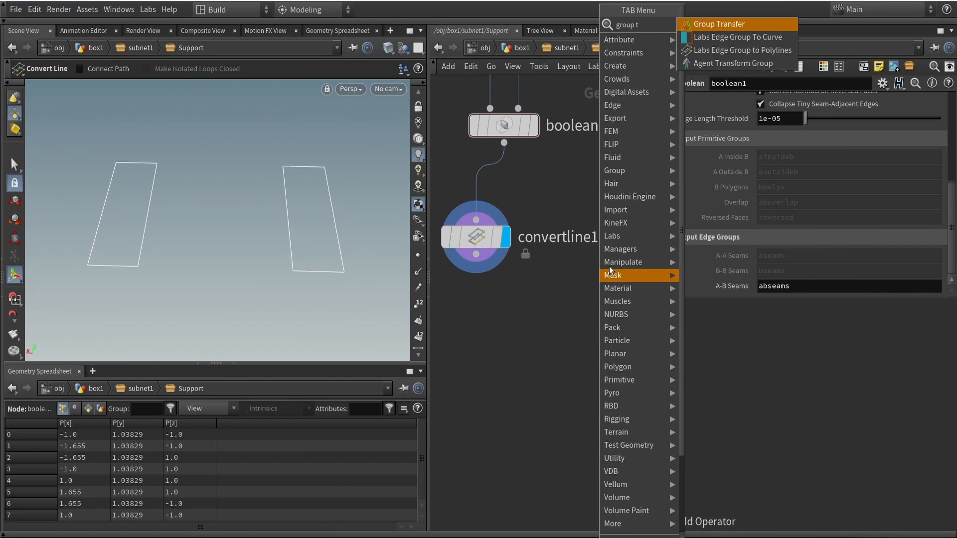
left_click(695, 25)
left_click(541, 373)
left_click_drag(537, 378, 562, 351)
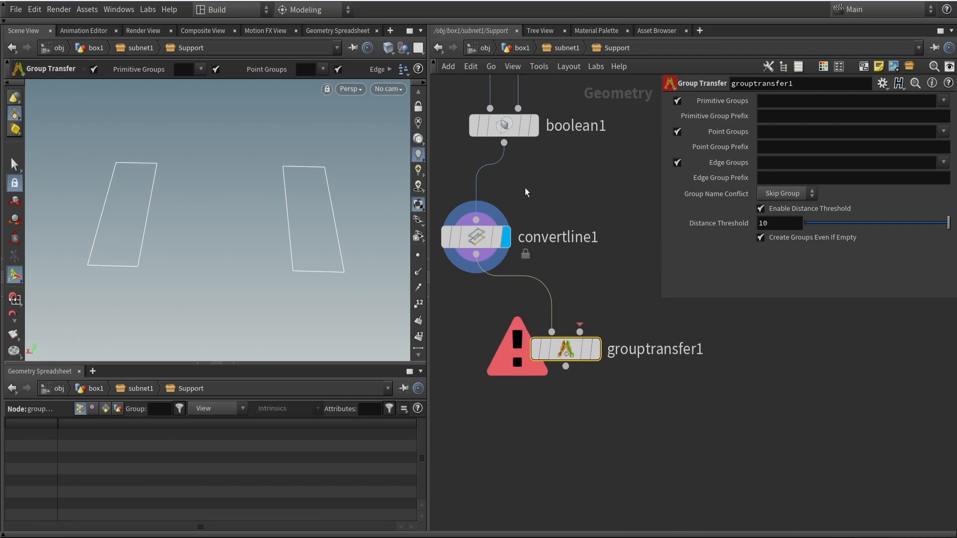
left_click_drag(503, 143, 579, 332)
left_click(596, 349)
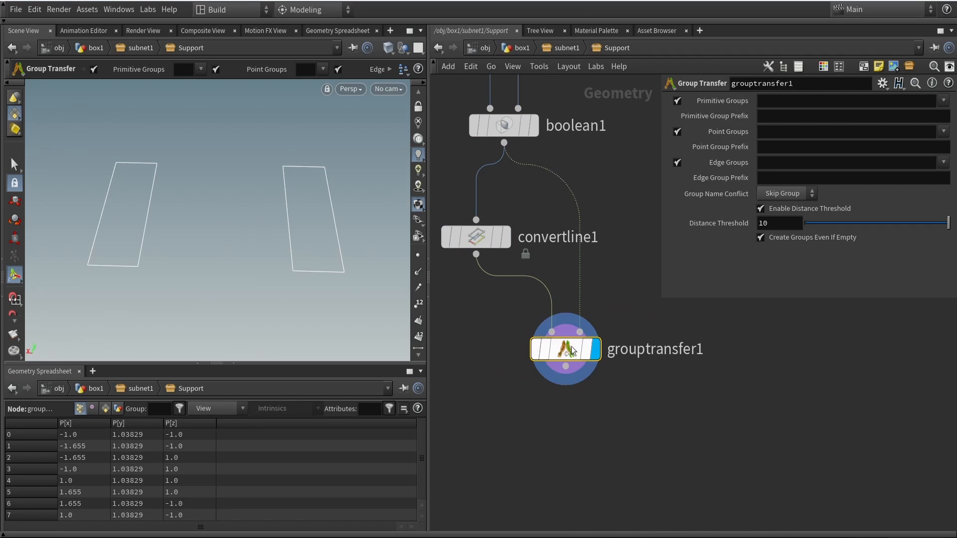
Disable primitive and point group transfer on grouptransfer1, transfer only the abseams edge group, and set Group Name Conflict to Overwrite.
left_click(677, 101)
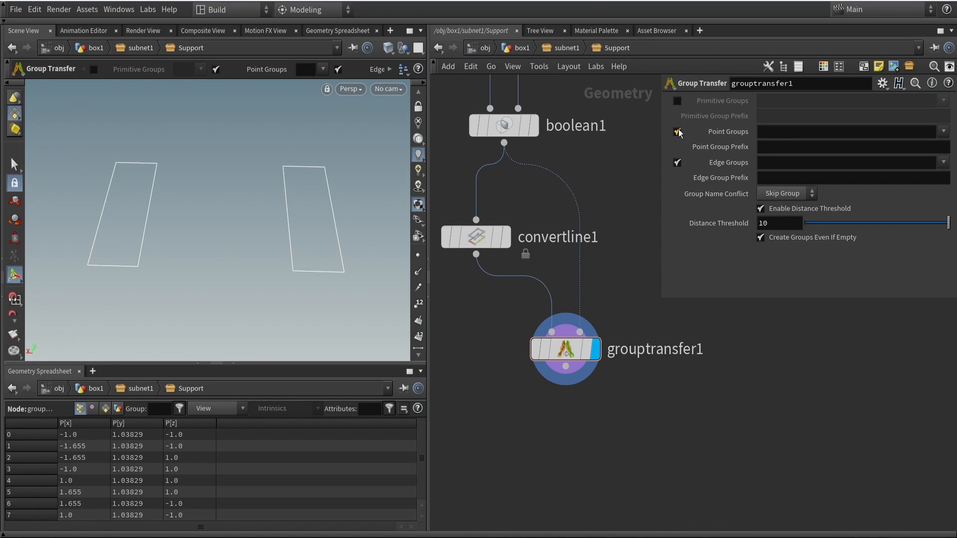
left_click(678, 131)
left_click(941, 163)
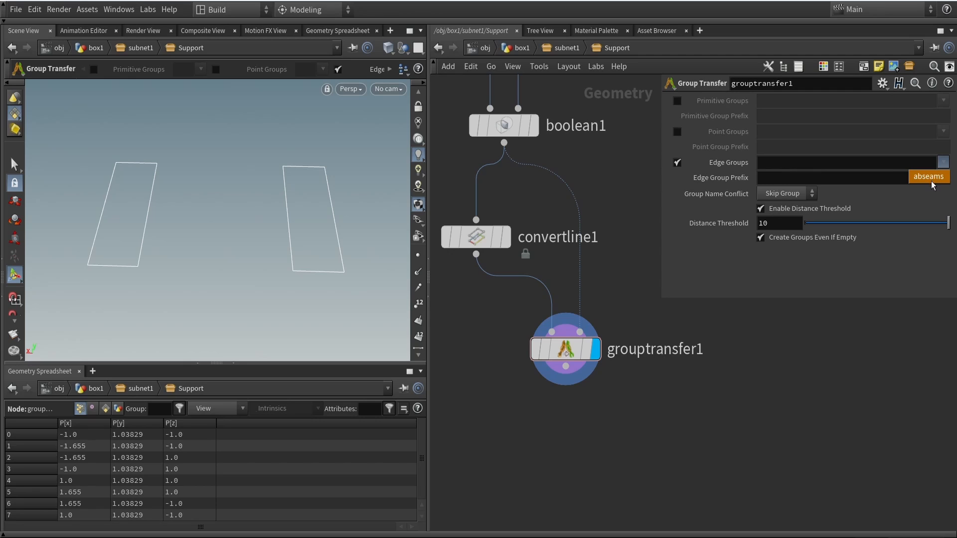
left_click(929, 178)
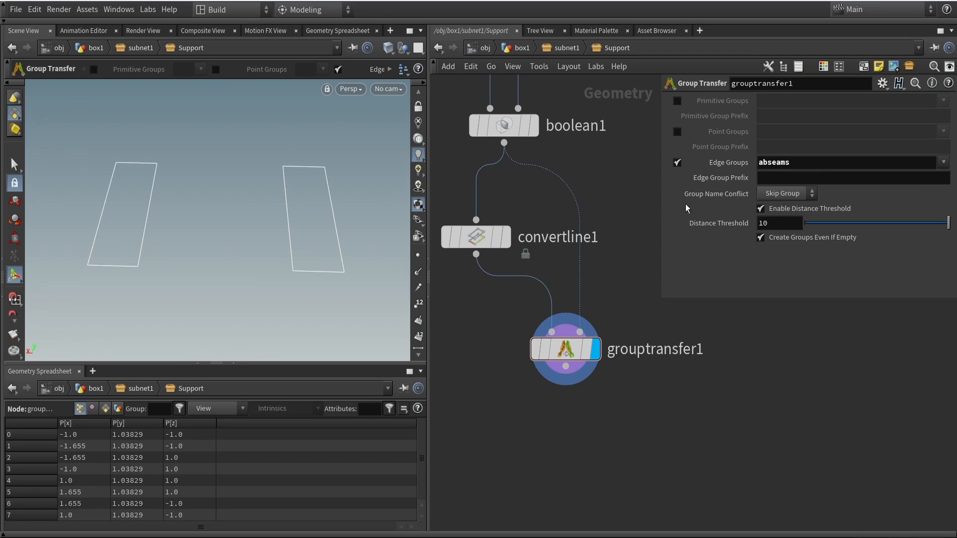
left_click(788, 198)
left_click(781, 216)
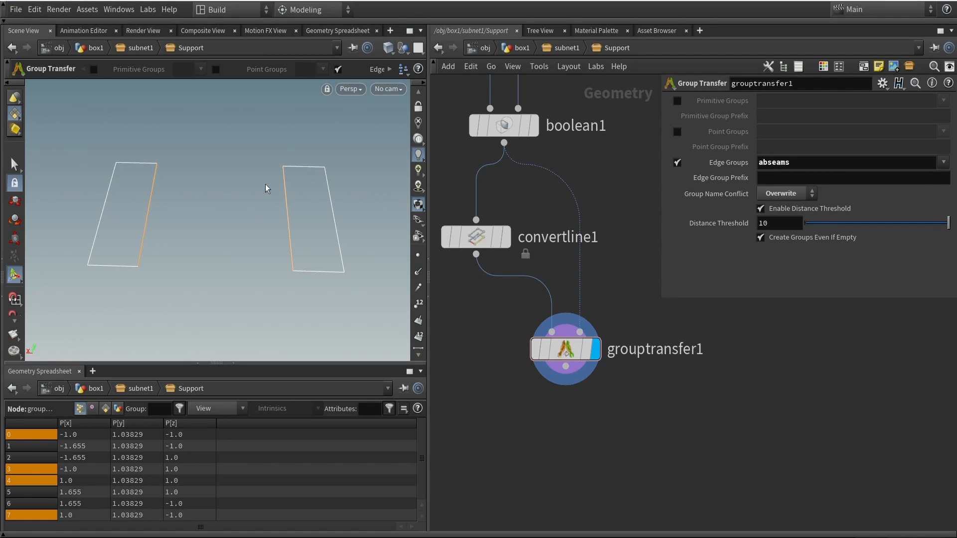
left_click_drag(265, 188, 301, 167)
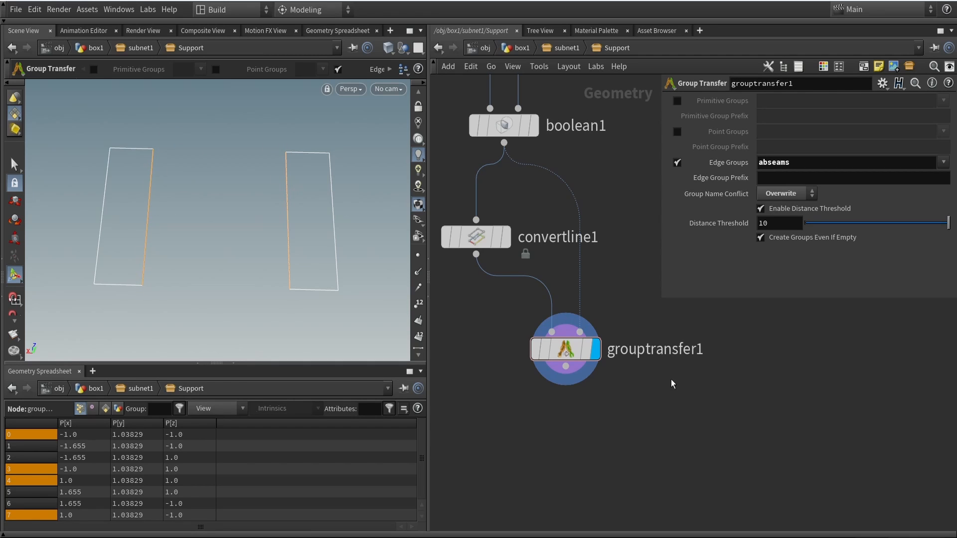
Add and display a Blast node fed by grouptransfer1, with its group set to abseams.
middle_click_drag(671, 383, 640, 333)
middle_click_drag(580, 425, 592, 327)
key("Tab")
type("blas")
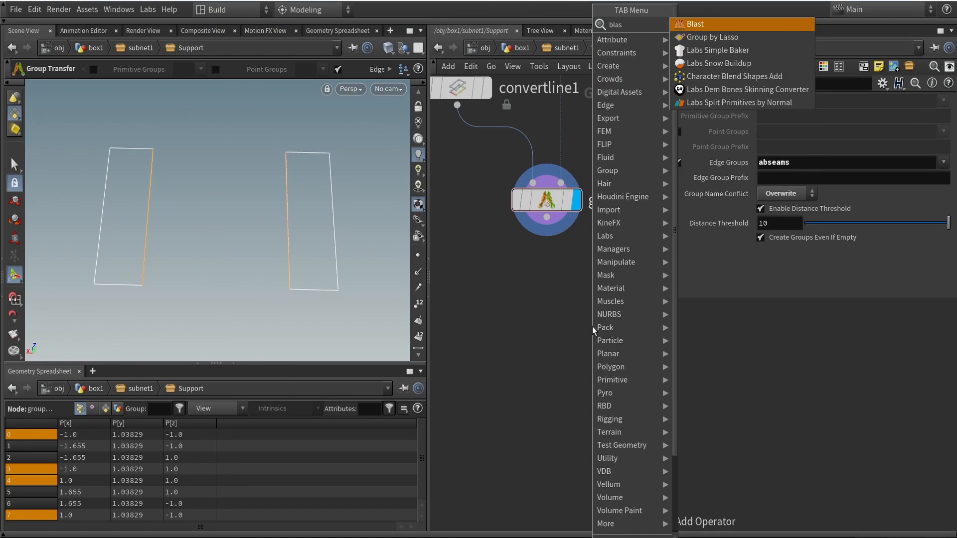
key("Return")
left_click(592, 327)
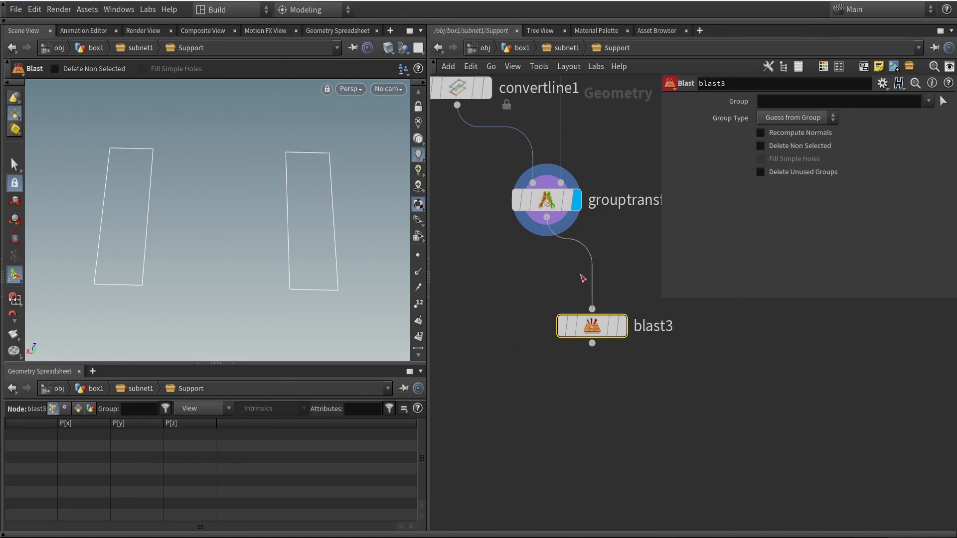
left_click_drag(591, 334, 545, 378)
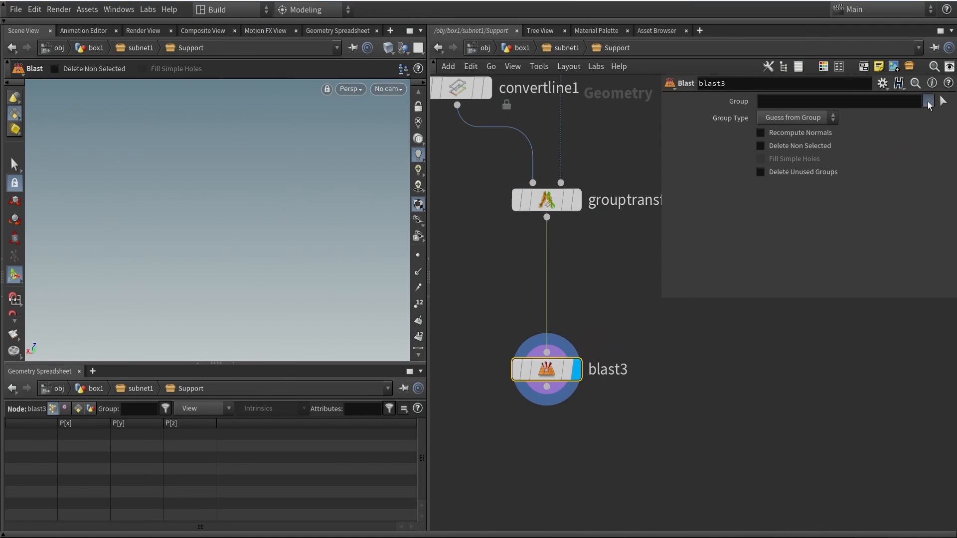
left_click(928, 101)
left_click(908, 128)
middle_click_drag(636, 444, 603, 365)
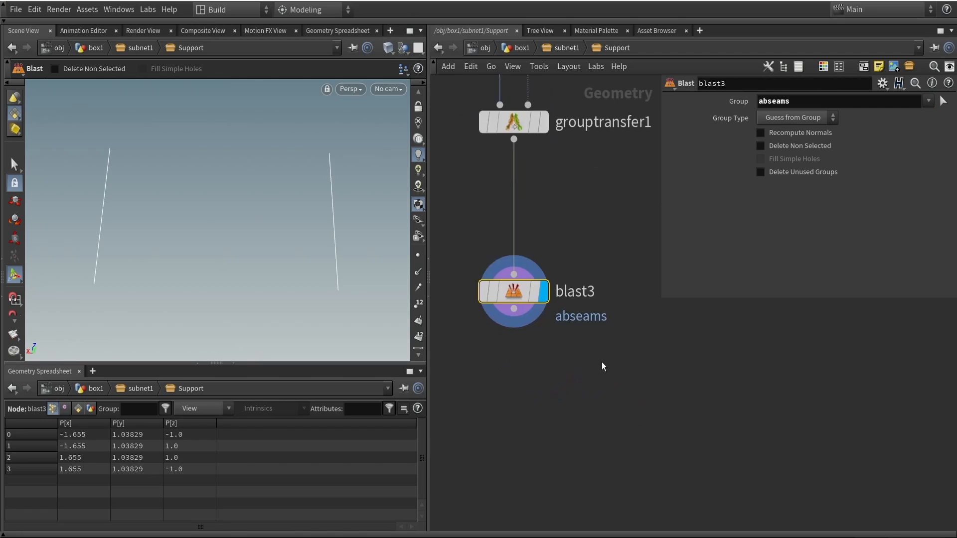
Branch a copy of blast3 from grouptransfer1, enable Delete Non Selected on the copy, and show blast3 as a template.
scroll(602, 365, "down", 2)
left_click_drag(543, 317, 720, 348, "alt")
left_click(779, 147)
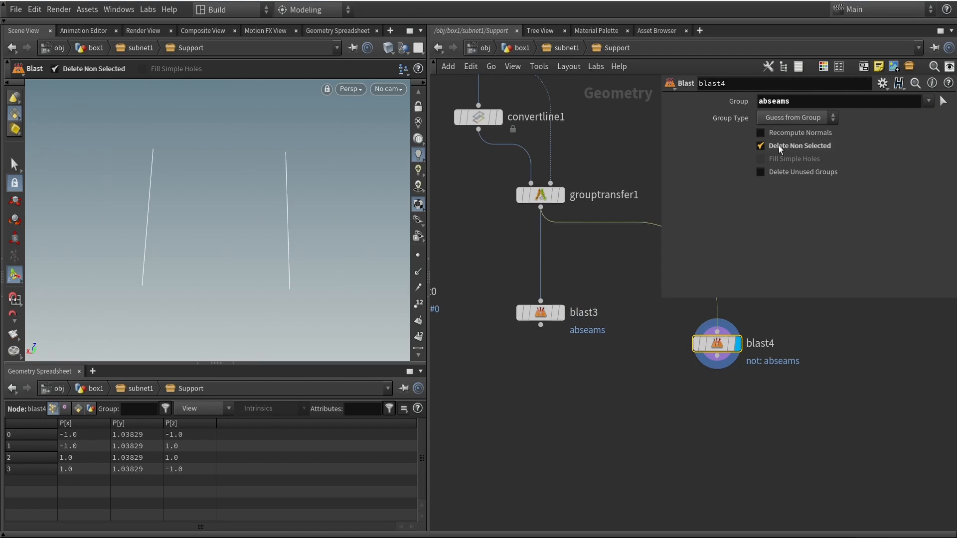
left_click(565, 339)
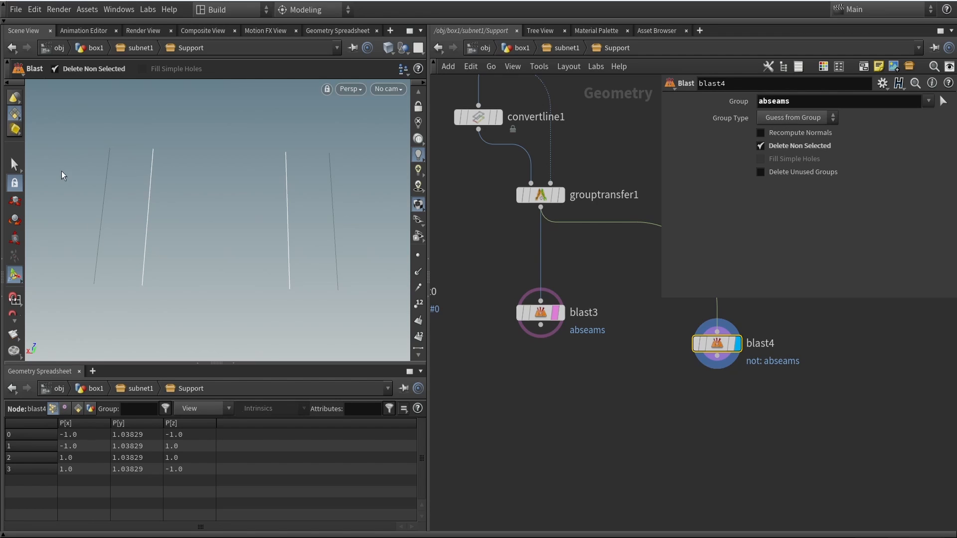
Add and display a Resample node fed by blast4, with point markers shown in the viewport.
scroll(656, 414, "down", 2)
middle_click_drag(655, 414, 586, 339)
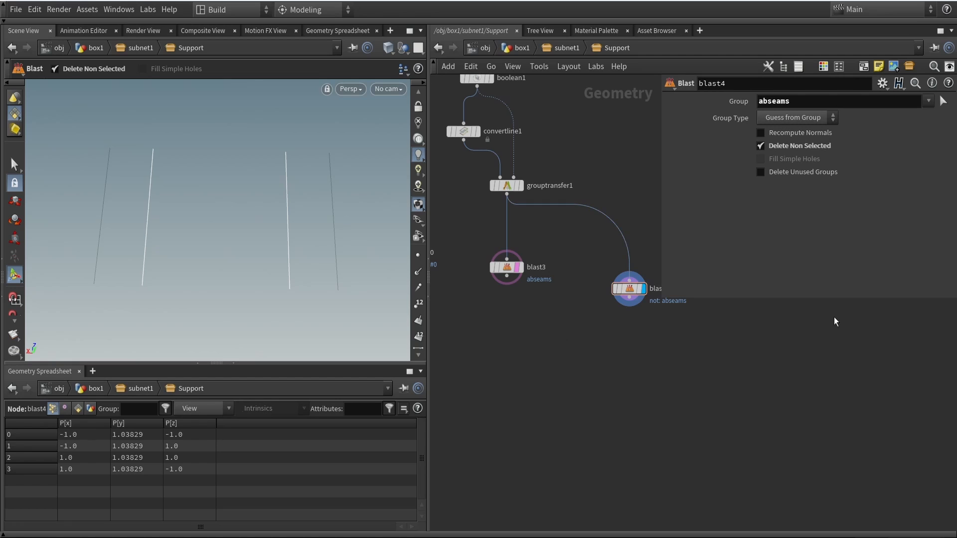
key("Tab")
type("rea")
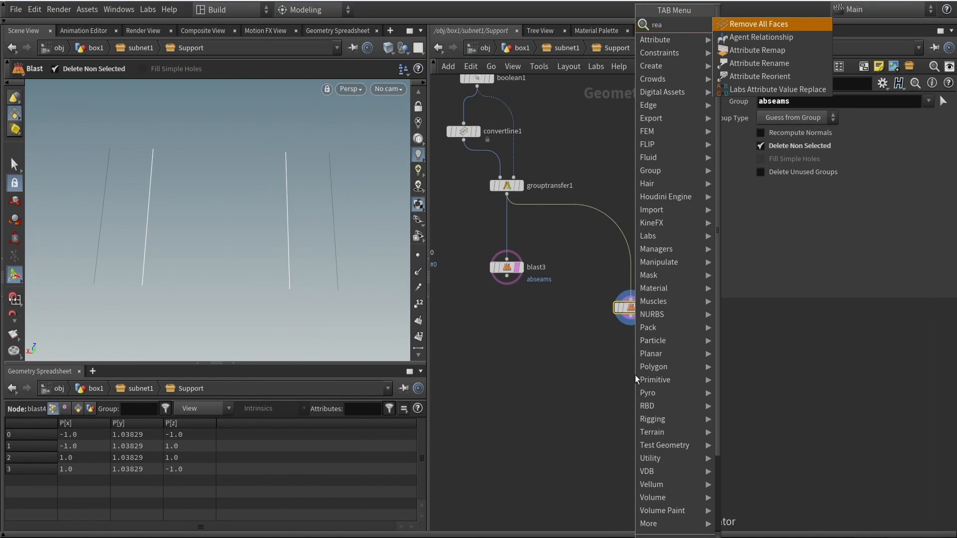
type("mple")
key("Return")
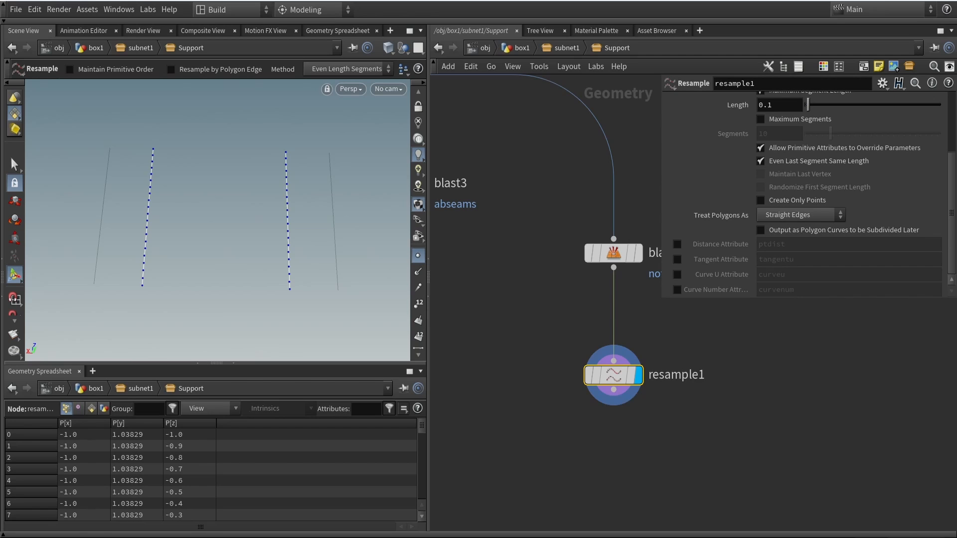
Add and display a PolyPath node fed by resample1, aligned directly beneath it.
key("Tab")
type("polypa")
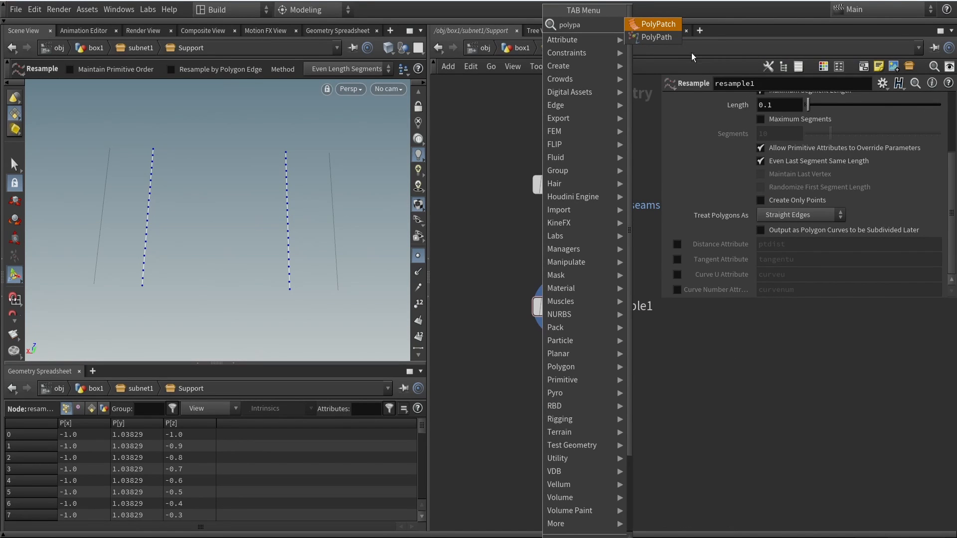
key("Down")
key("Return")
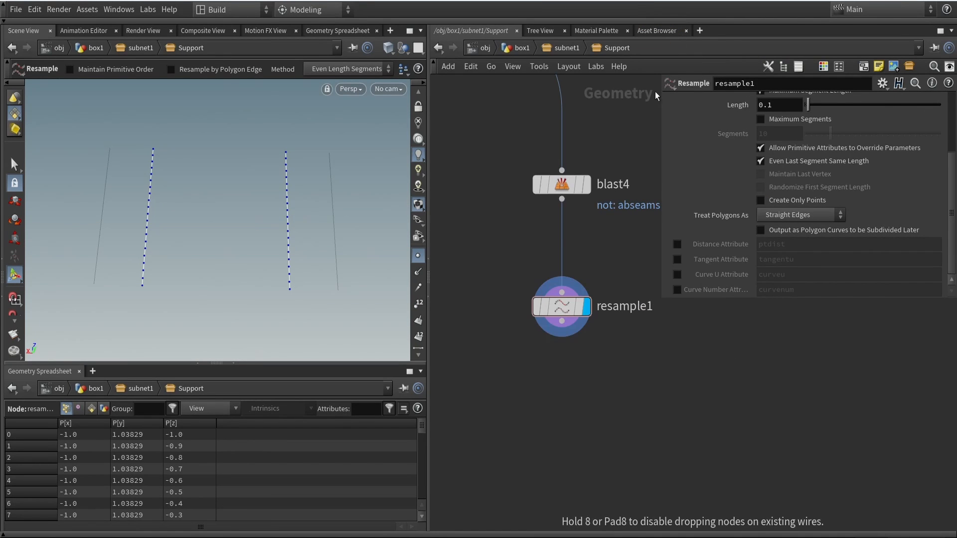
left_click(562, 370)
left_click_drag(562, 322, 566, 387)
left_click(586, 392)
left_click(776, 102)
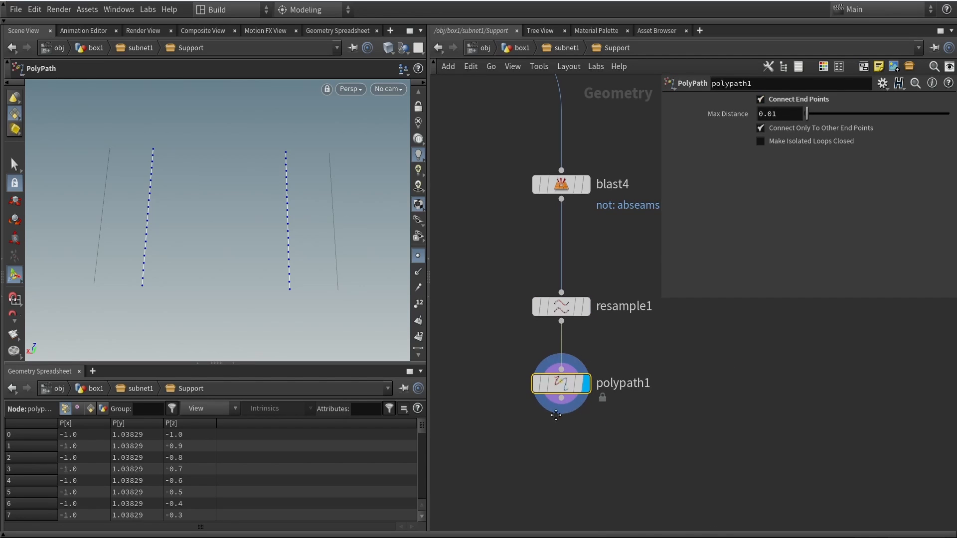
middle_click_drag(556, 415, 546, 349)
mouse_move(596, 385)
left_mouse_down()
mouse_move(573, 337)
mouse_move(552, 205)
left_mouse_up()
left_click(551, 282)
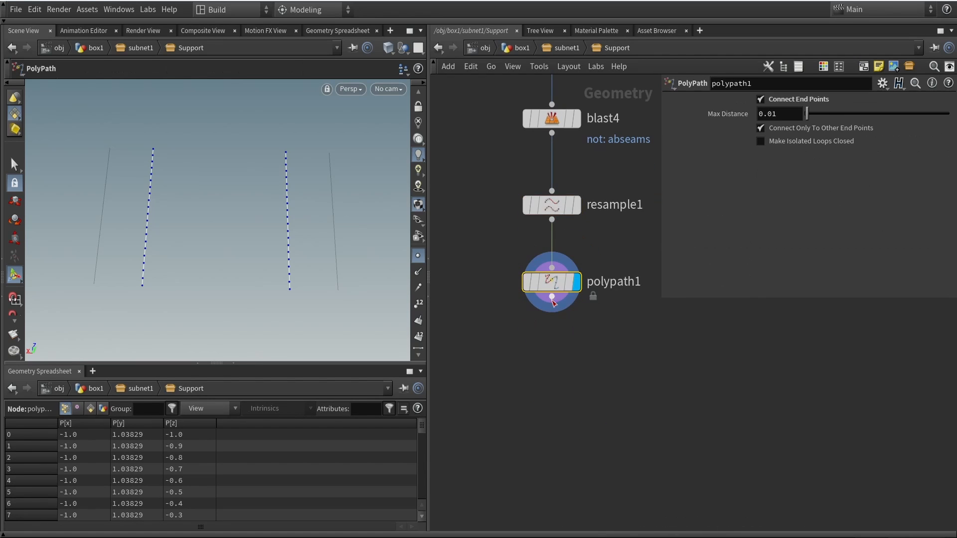
Add and display a PolyFrame node fed by polypath1, and turn on point normals in the viewport.
middle_click_drag(556, 383, 550, 295)
left_click(559, 273)
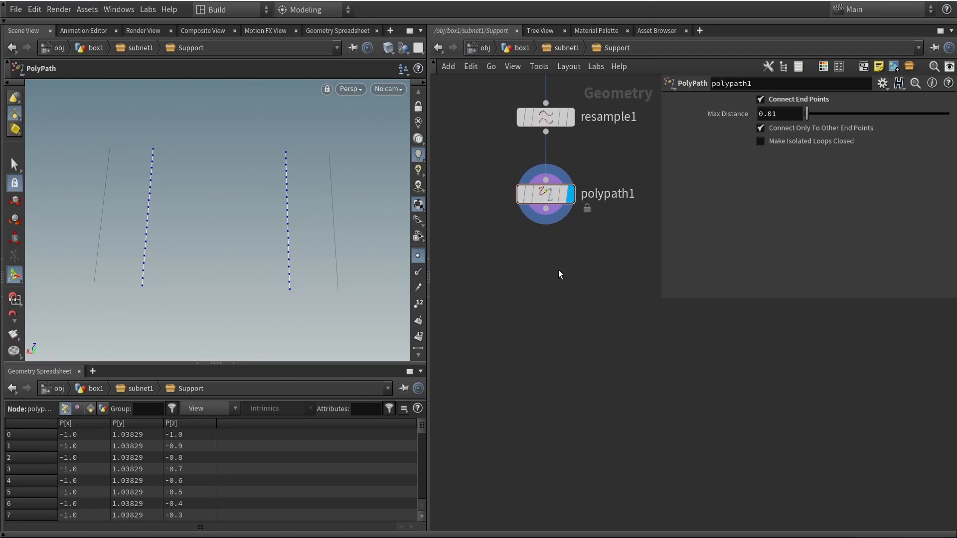
key("Tab")
type("po")
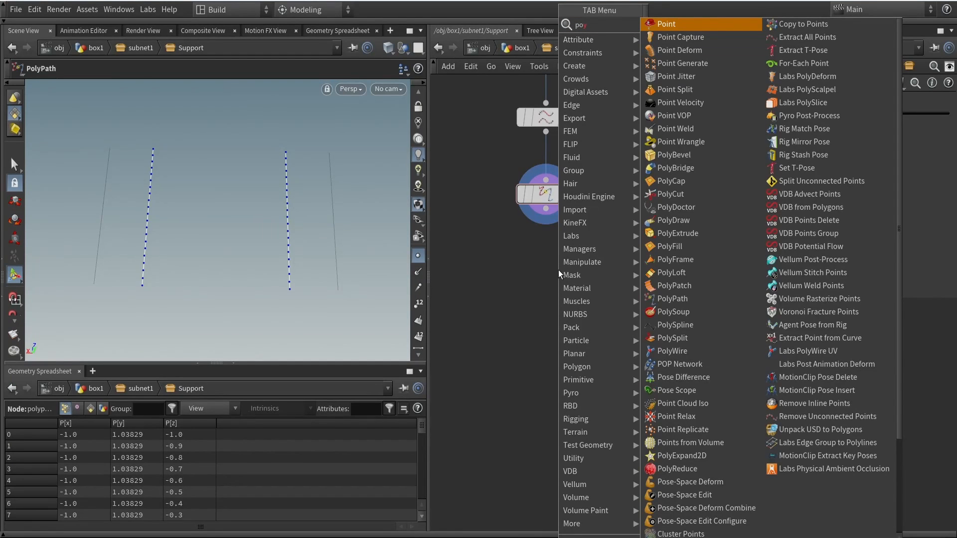
type("lyd")
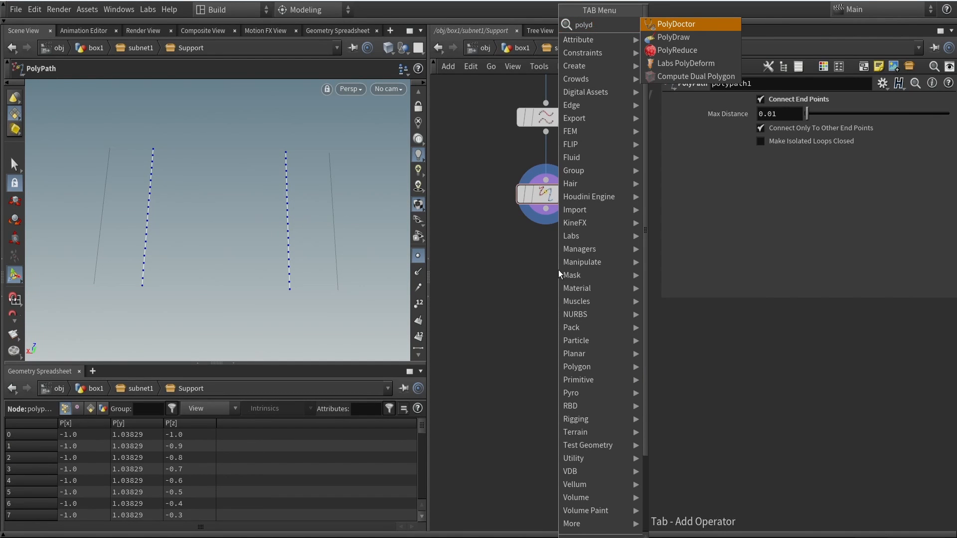
key("BackSpace")
type("fra")
key("Return")
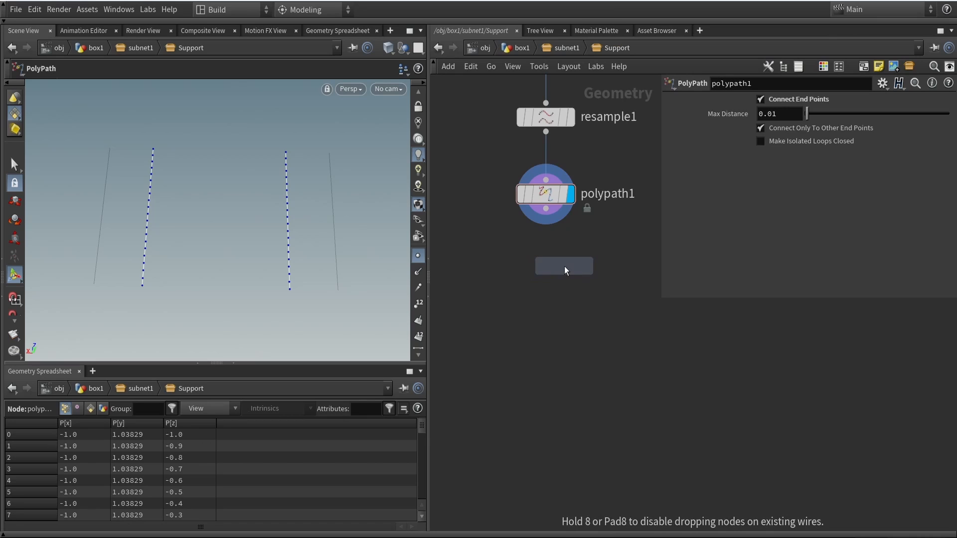
left_click(564, 269)
scroll(565, 272, "up", 3)
mouse_move(575, 286)
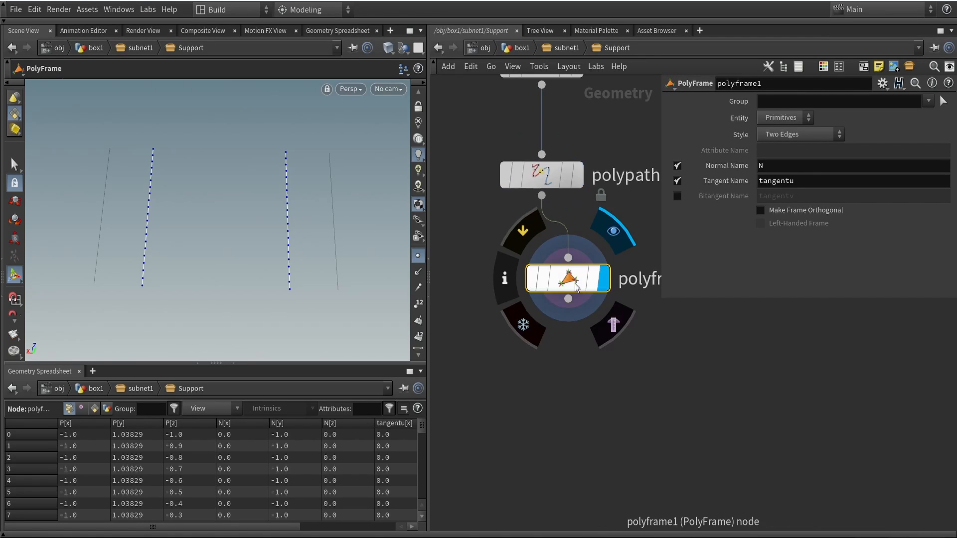
key("l")
left_click(418, 272)
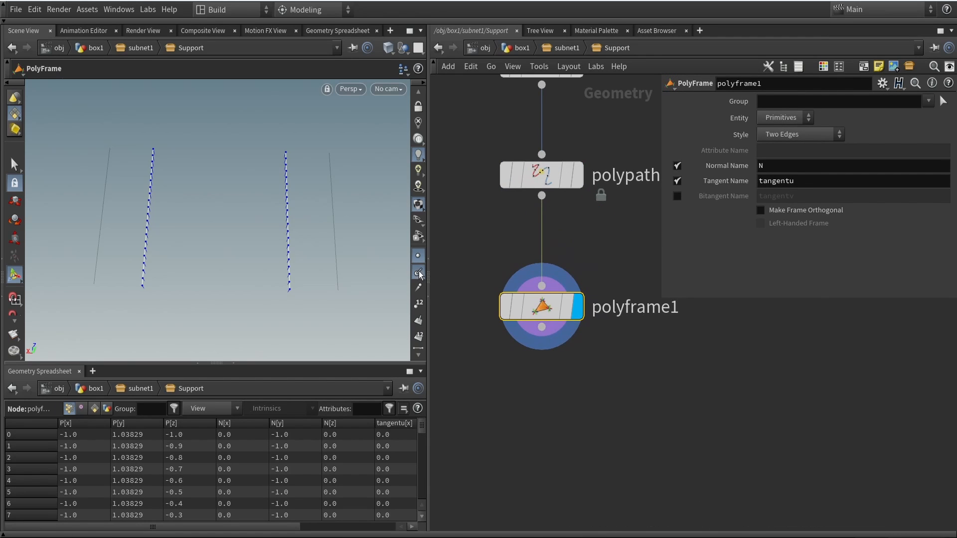
On polyframe1, disable the Normal Name output, set Tangent Name to N, and set Style to First Edge.
left_click(677, 165)
double_click(775, 181)
type("N")
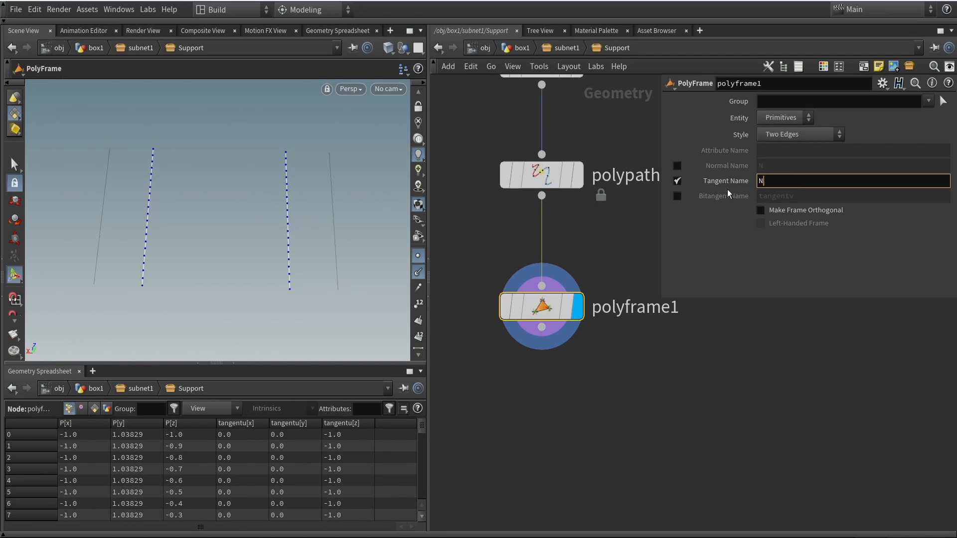
key("Return")
left_click(763, 133)
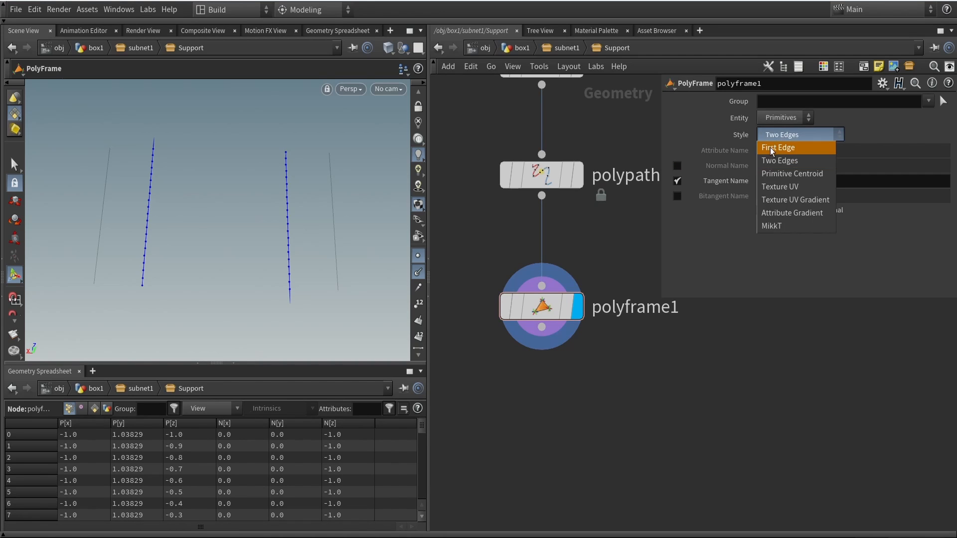
left_click(770, 148)
Add and display an Attribute Wrangle node with polyframe1 connected to its first input.
left_click_drag(662, 298, 691, 227)
middle_click_drag(662, 324, 745, 237)
middle_click_drag(642, 364, 574, 344)
key("Tab")
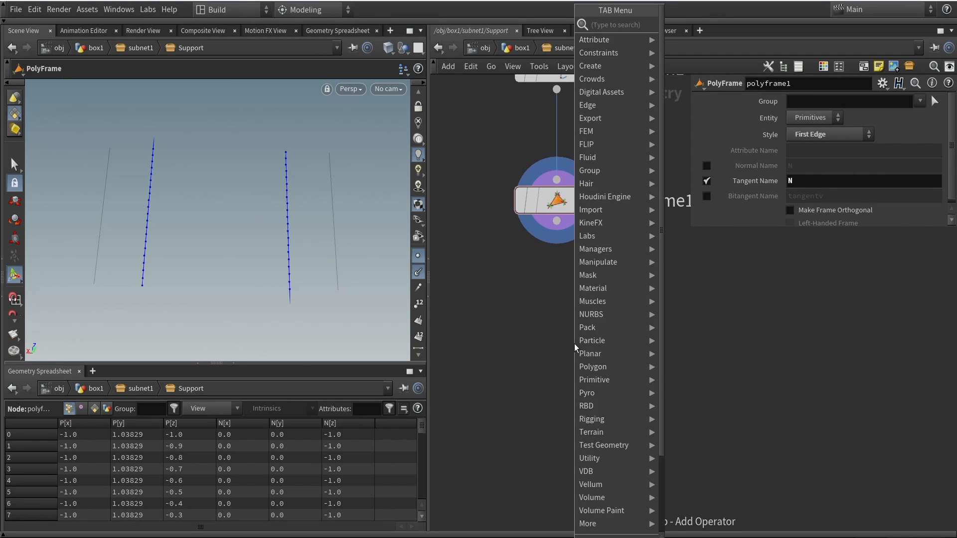
type("wr")
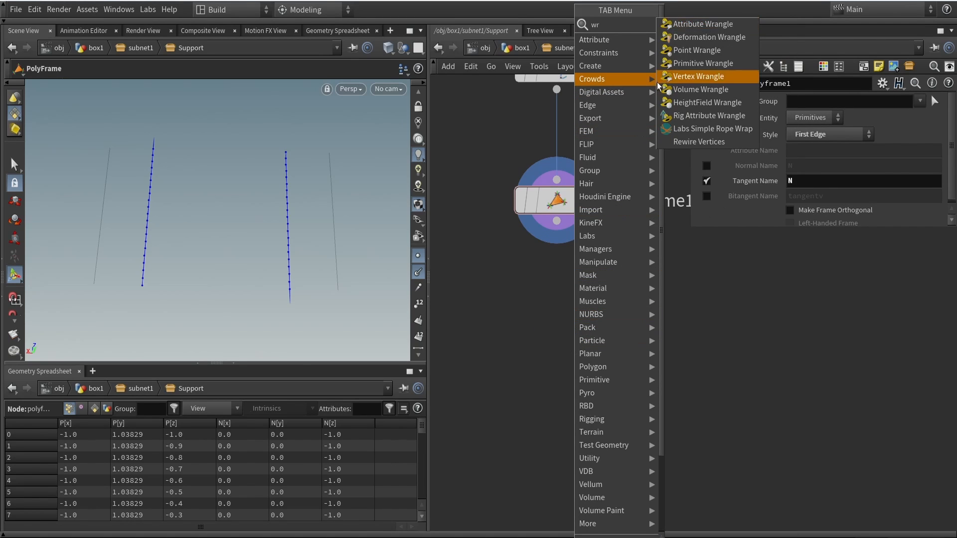
left_click(696, 29)
left_click(532, 344)
left_click_drag(556, 221, 549, 319)
left_click(568, 348)
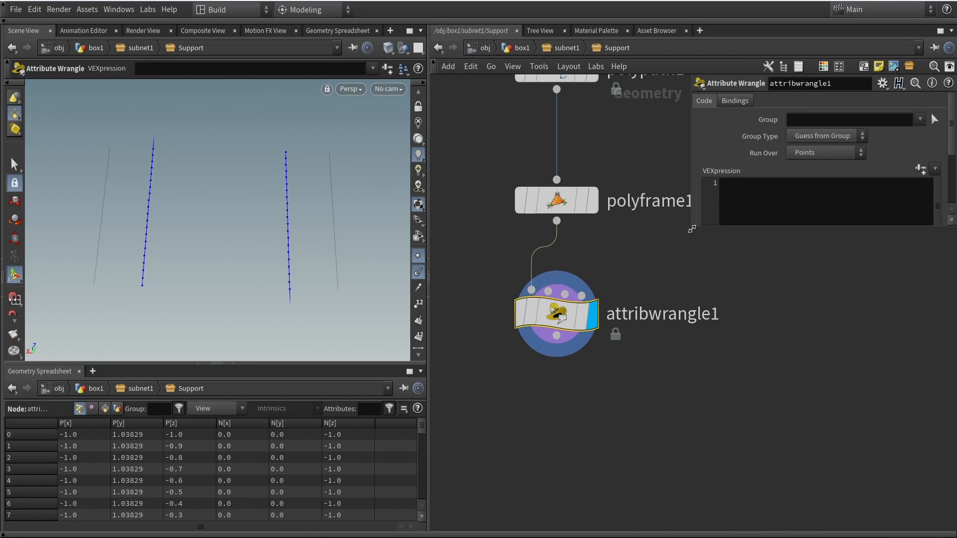
Enter the VEX expression @N = cross( @N, {0,1,0} ); in attribwrangle1.
left_click_drag(692, 228, 646, 379)
left_click(705, 218)
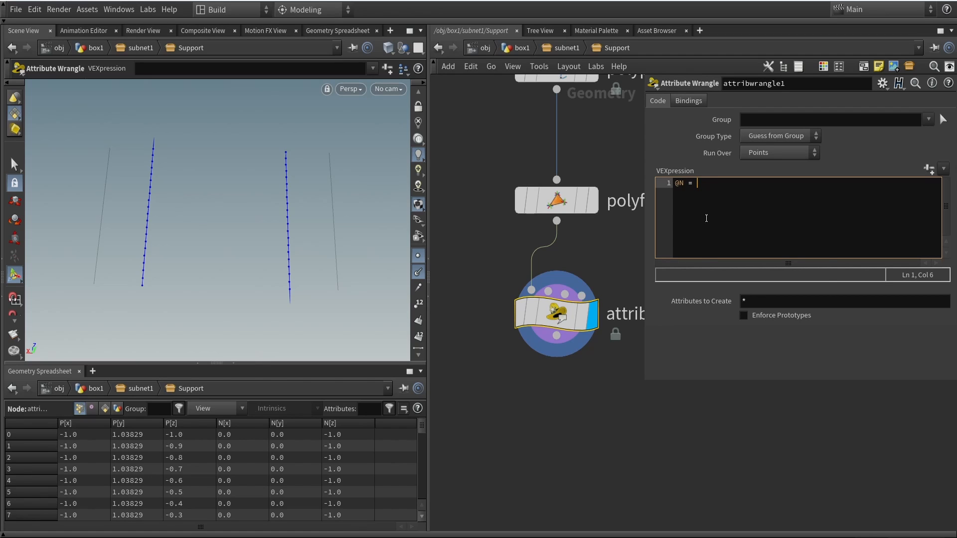
type("cross( @N, {0,1,0} );")
left_click(577, 396)
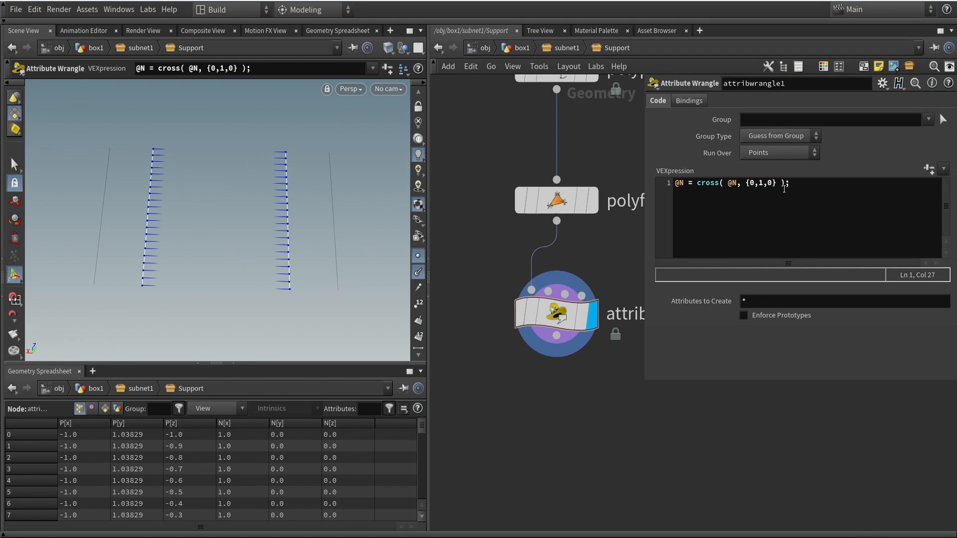
Change the cross product's second vector in attribwrangle1 to {0,-1,0} and inspect the normals' direction toward the outer lines.
left_click(757, 183)
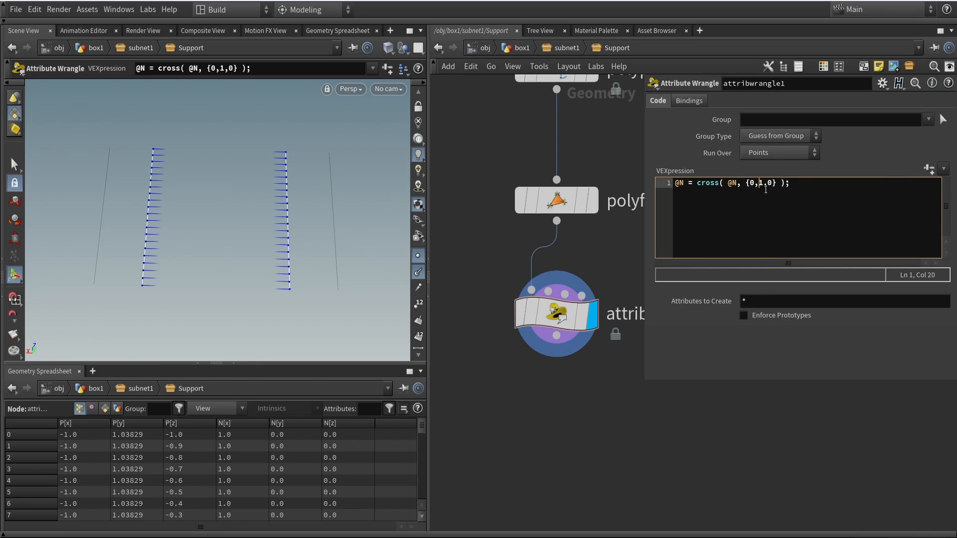
left_click(552, 445)
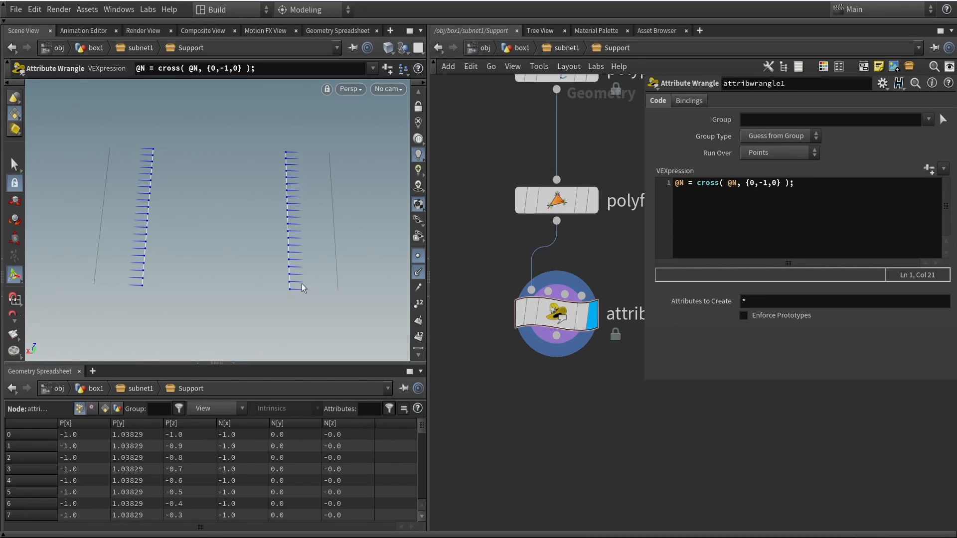
left_click_drag(390, 273, 306, 114)
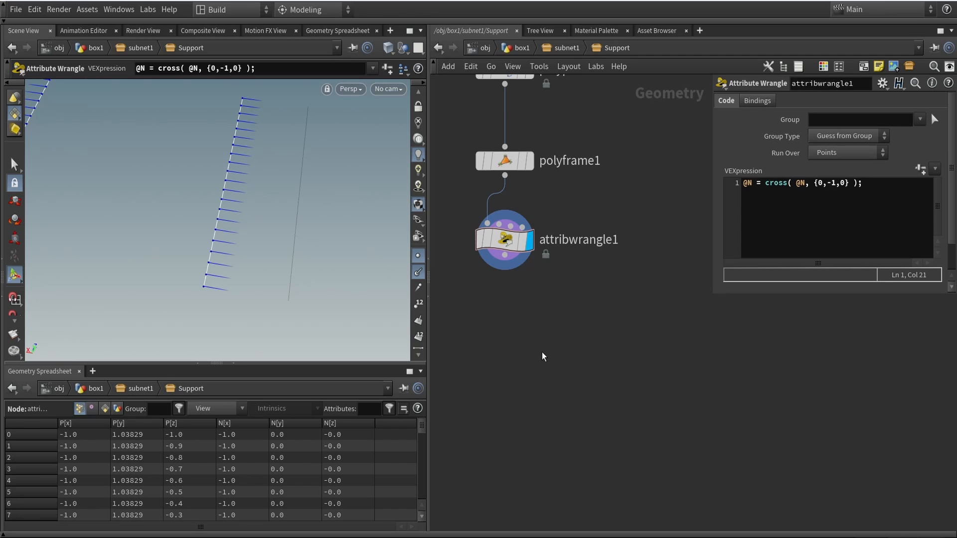
Add a Ray node and connect attribwrangle1 to its first input.
key("Tab")
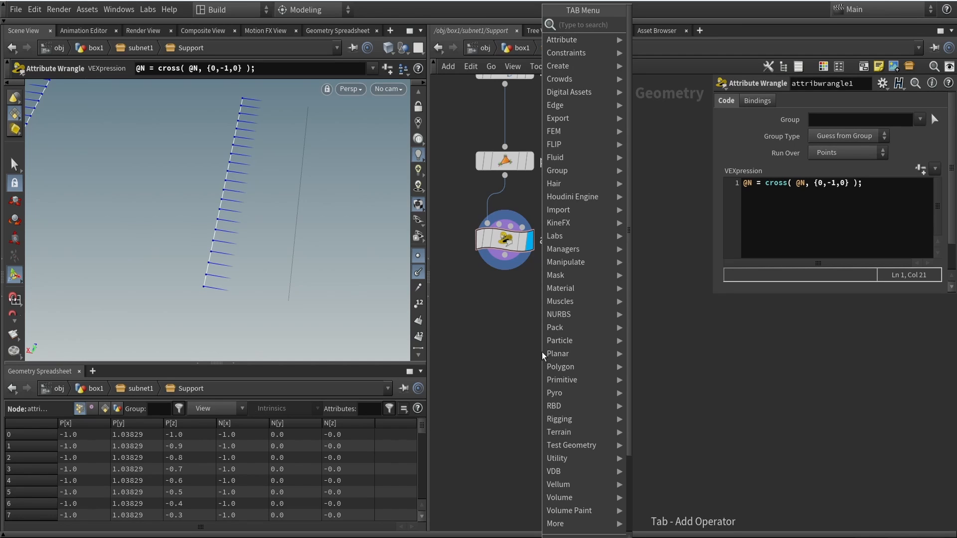
type("ray")
key("Return")
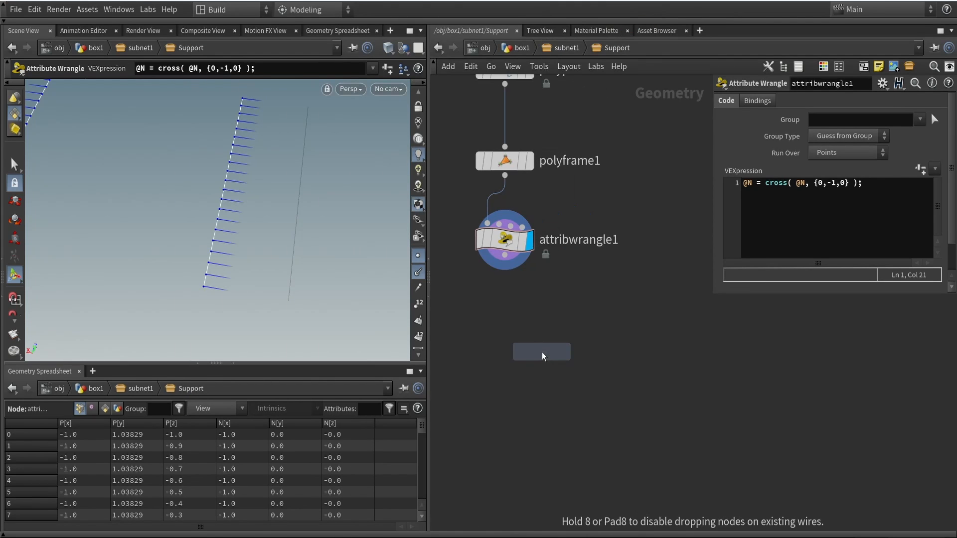
left_click(574, 362)
middle_click_drag(592, 282, 581, 324)
scroll(582, 325, "down", 3)
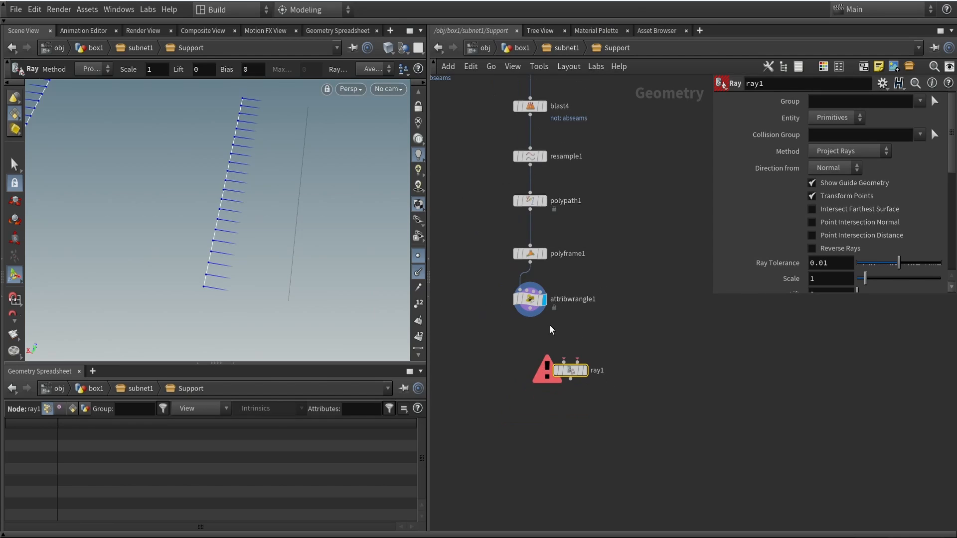
scroll(543, 323, "up", 2)
left_click_drag(524, 310, 573, 378)
scroll(585, 325, "down", 3)
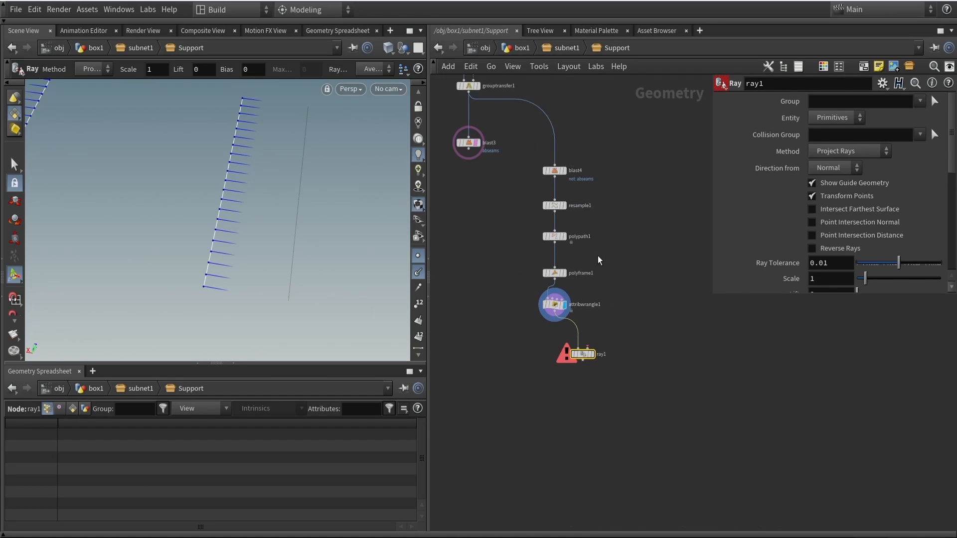
Move blast3 beside the resample branch, connect it to ray1's second input, and display ray1.
left_click_drag(473, 150, 577, 419)
scroll(637, 208, "up", 2)
scroll(560, 426, "up", 3)
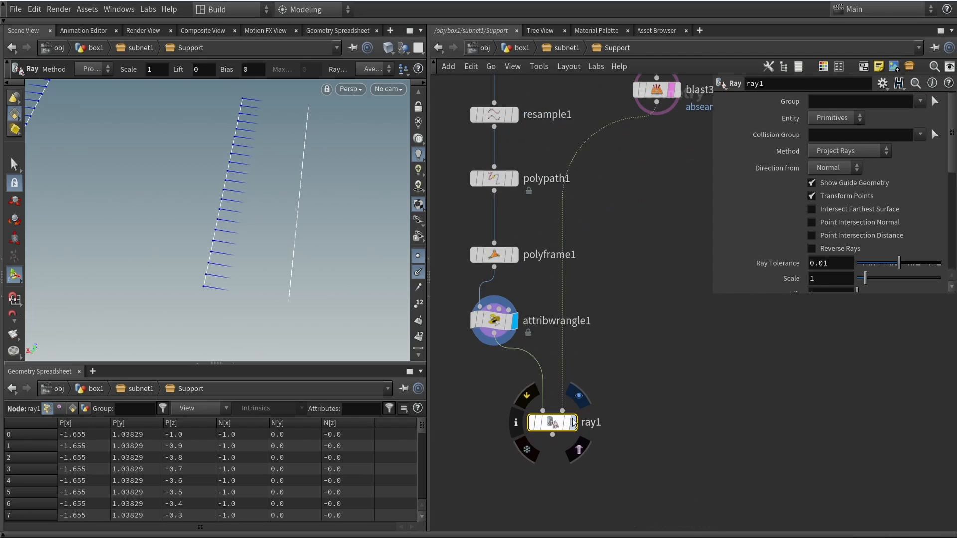
key("r")
middle_click_drag(603, 370, 636, 336)
scroll(638, 336, "down", 3)
left_click_drag(671, 401, 562, 157)
left_click_drag(585, 181, 497, 143)
scroll(551, 311, "up", 3)
left_click(548, 314)
left_click_drag(545, 380, 496, 318)
middle_click_drag(543, 284, 607, 378)
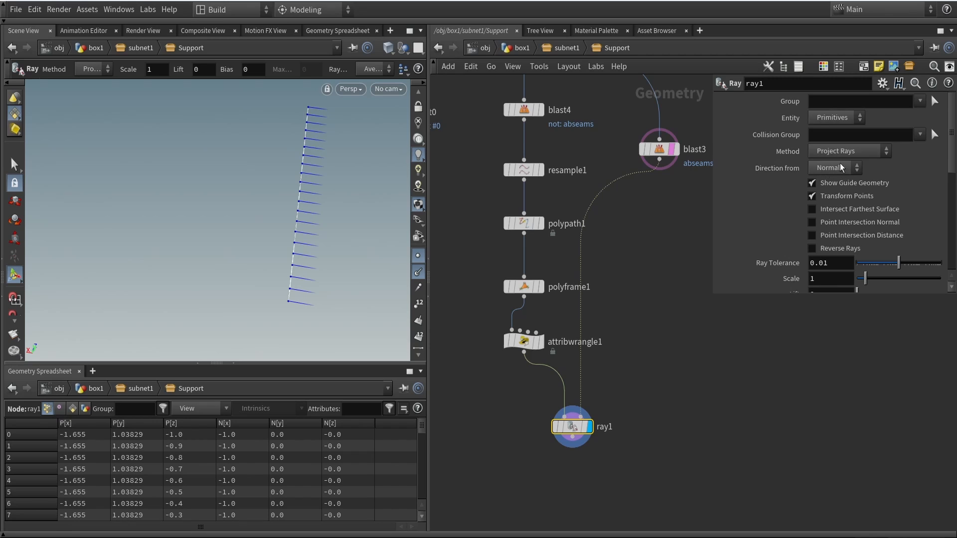
Toggle the bypass of attribwrangle1 to compare its effect on the normals and the ray projection, leaving it enabled.
left_click_drag(538, 319, 536, 320)
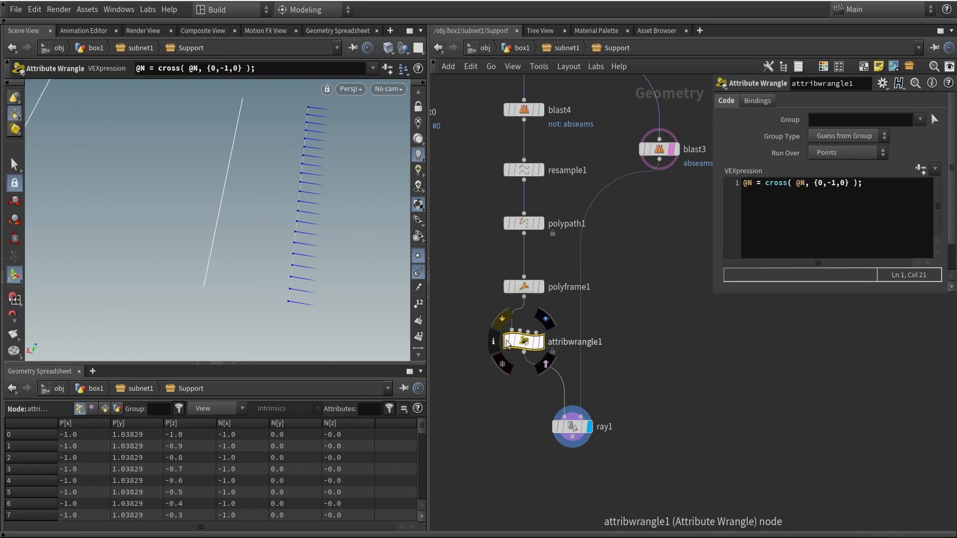
left_click(506, 341)
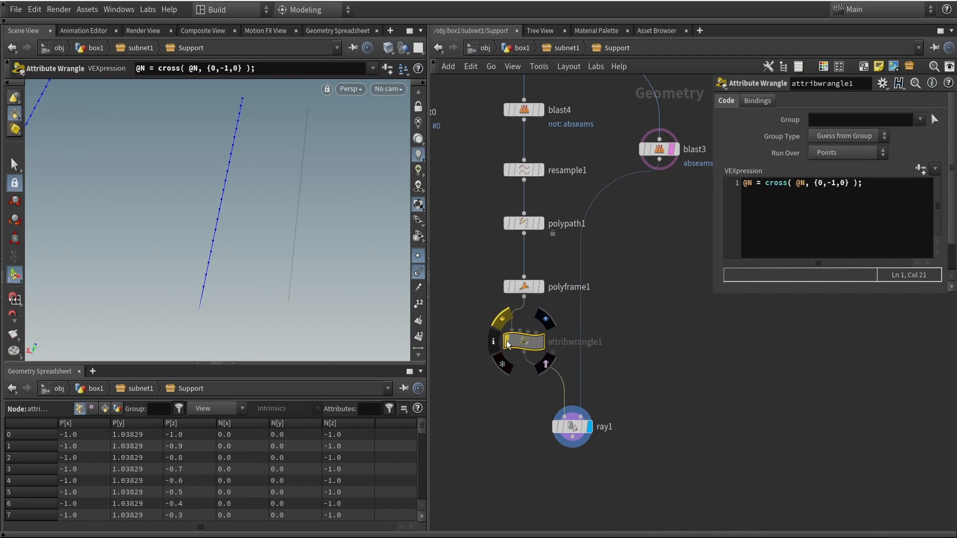
left_click(506, 342)
left_click(506, 342)
left_click(507, 340)
left_click(507, 341)
left_click(507, 341)
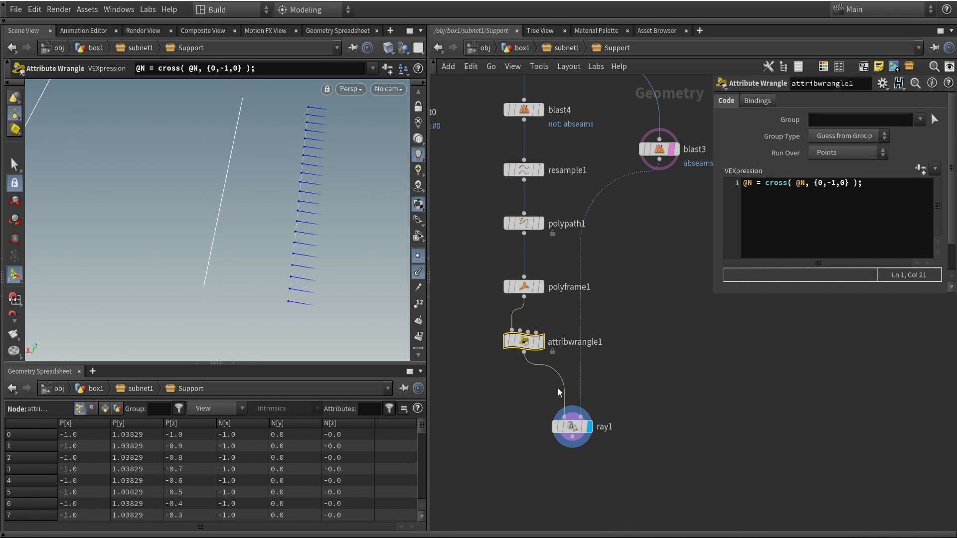
left_click(569, 428)
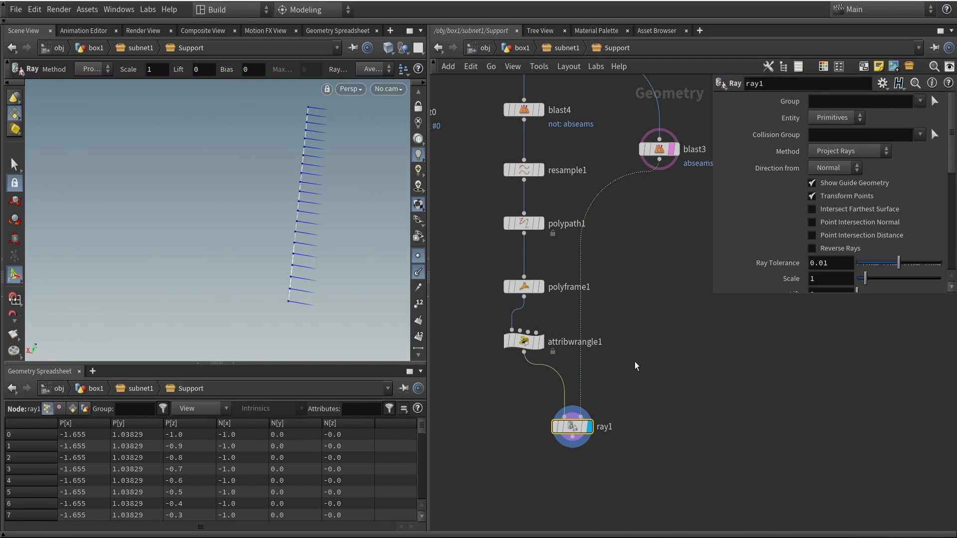
Move ray1 farther down from attribwrangle1 and compare the displayed results of both nodes, leaving attribwrangle1 displayed.
middle_click_drag(631, 382, 598, 279)
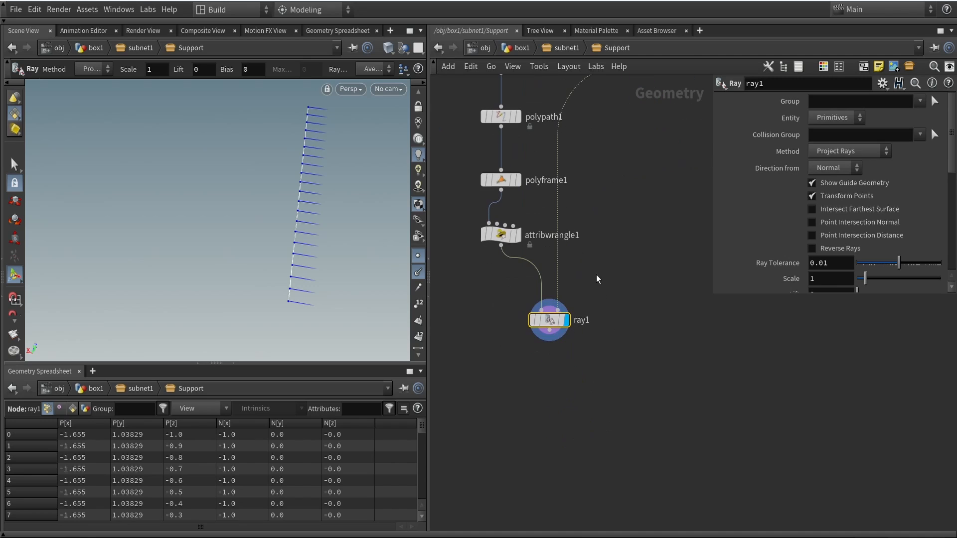
left_click_drag(553, 329, 577, 353)
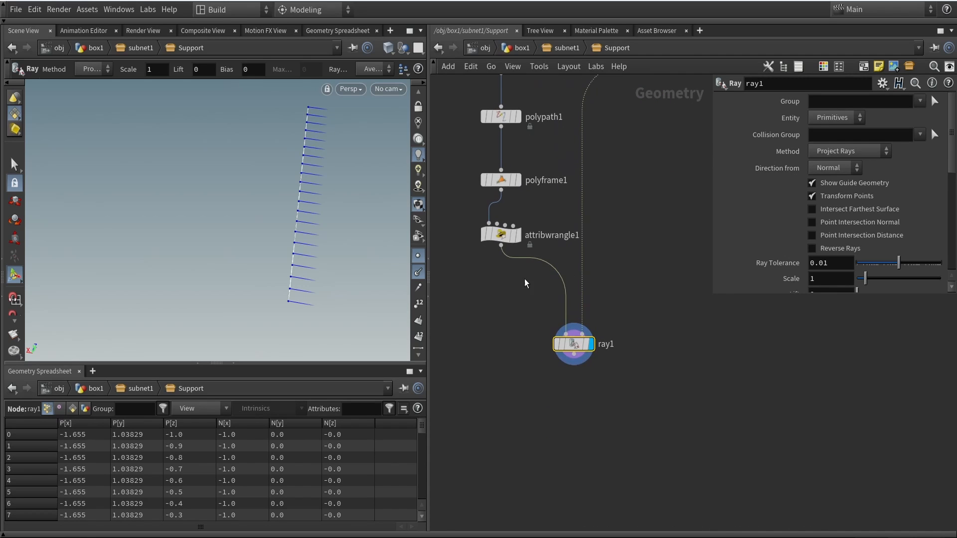
left_click(517, 234)
left_click(593, 343)
left_click(517, 235)
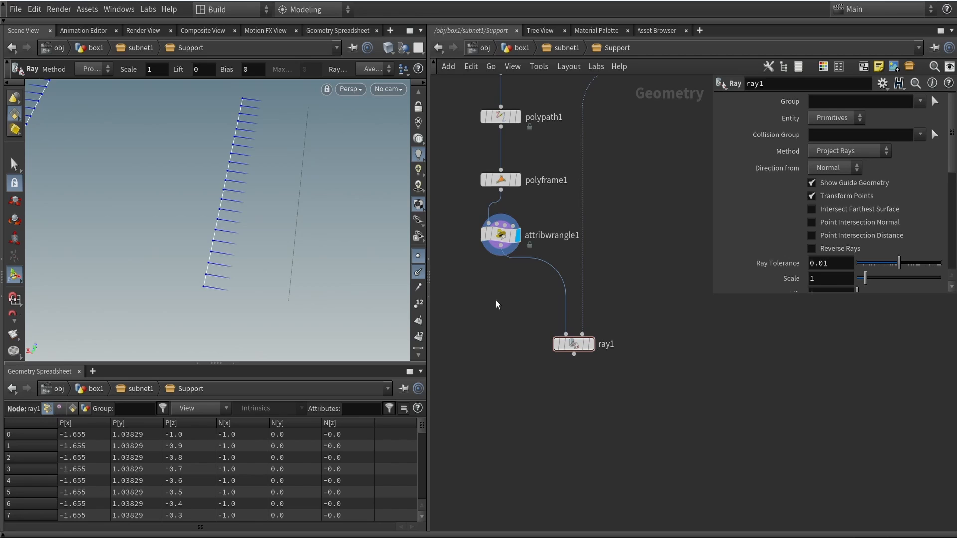
Insert an Enumerate node on the wire between attribwrangle1 and ray1 and display it.
key("Tab")
type("enum")
key("Return")
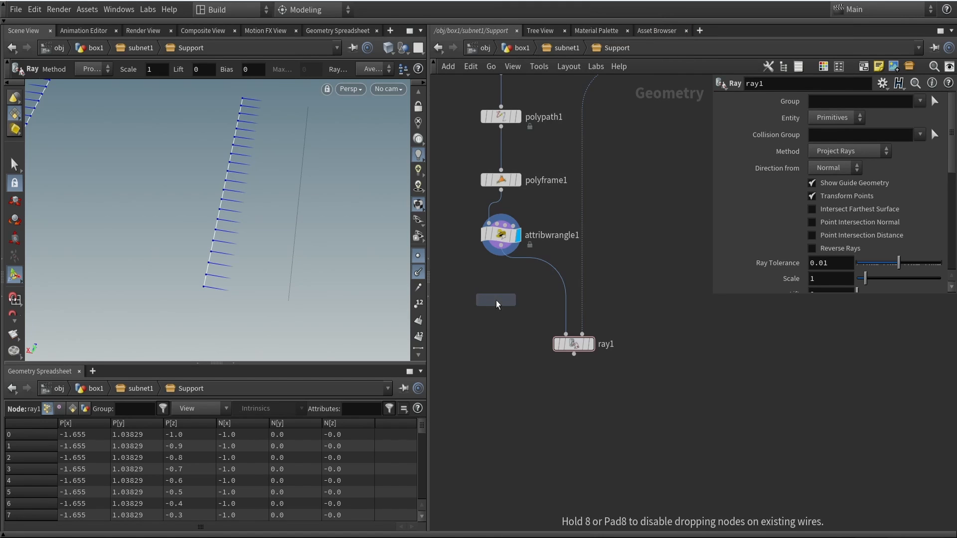
left_click(497, 304)
mouse_move(504, 299)
left_mouse_down()
mouse_move(562, 252)
mouse_move(543, 282)
mouse_move(506, 288)
left_mouse_up()
left_click(527, 286)
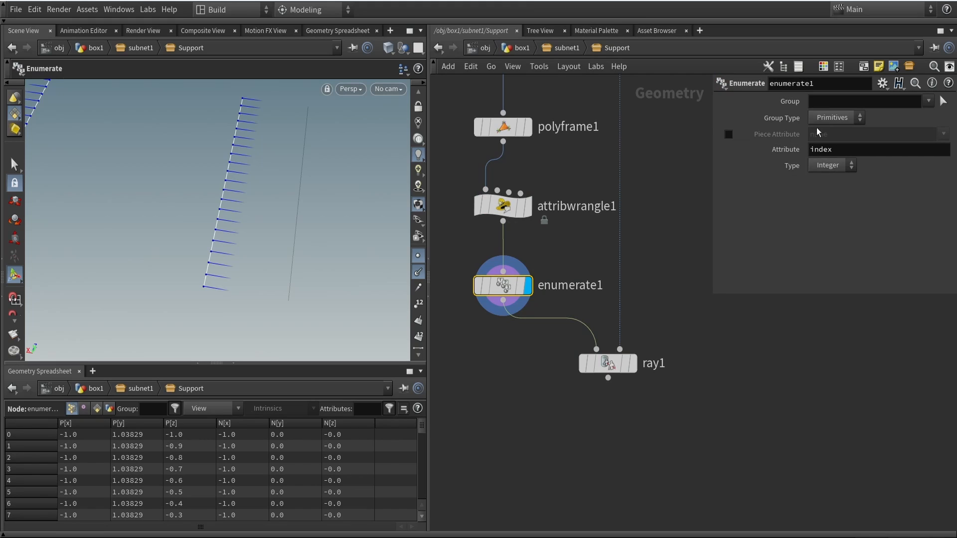
Set enumerate1's group type to Points, keeping the attribute name index, and check the index column in the geometry spreadsheet.
left_click(831, 118)
left_click(824, 138)
left_click_drag(819, 148, 791, 157)
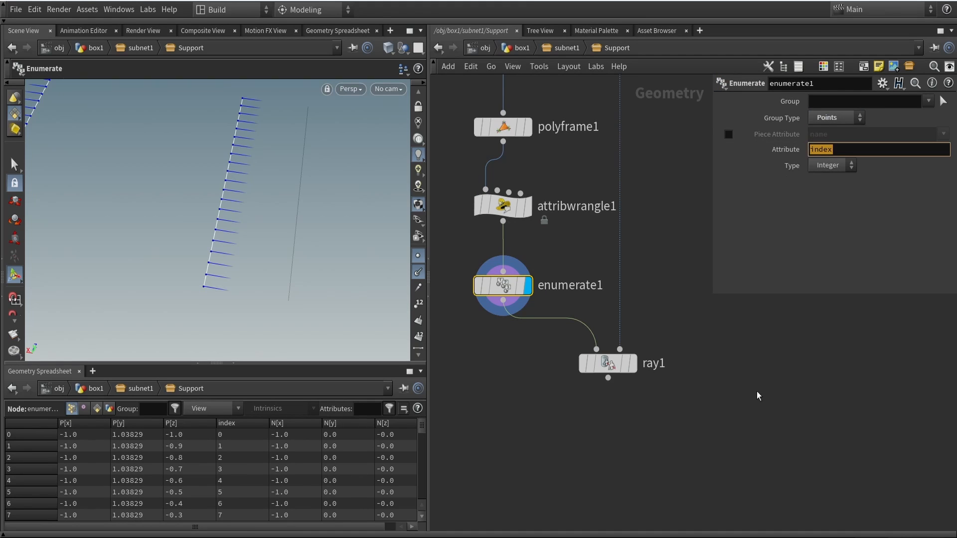
left_click(752, 397)
middle_click_drag(571, 448, 589, 309)
left_click_drag(256, 438, 249, 493)
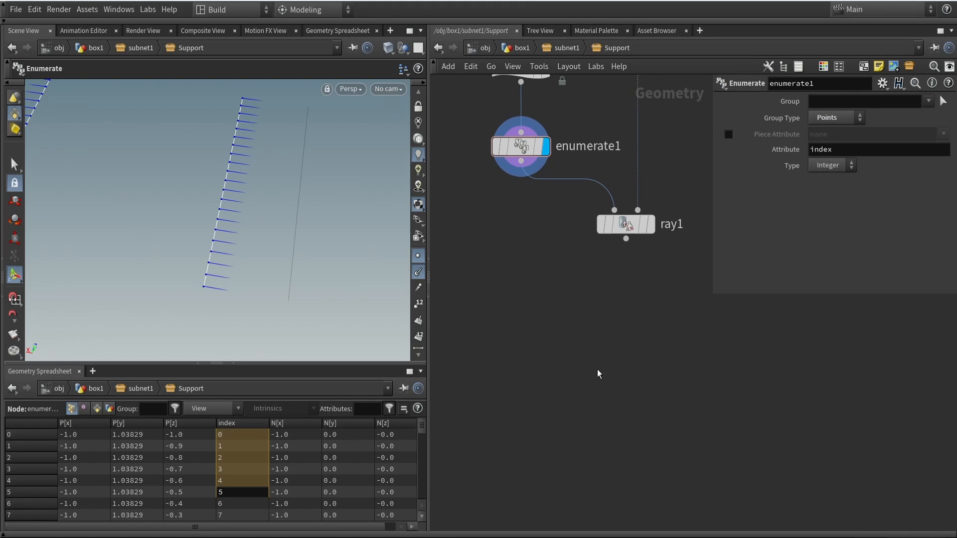
Combine enumerate1 and ray1 in a displayed Merge node and hide the point and normal markers in the viewport.
key("Tab")
type("merg")
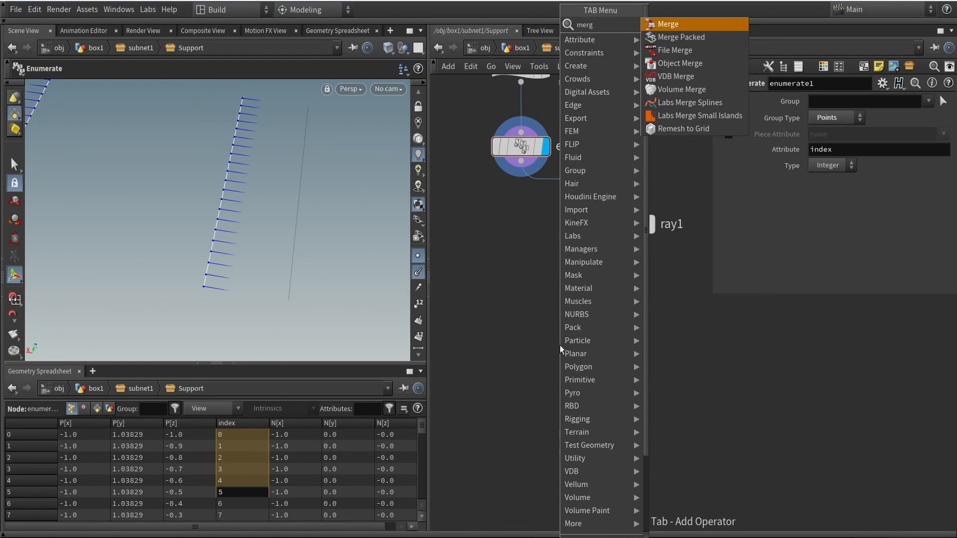
key("Return")
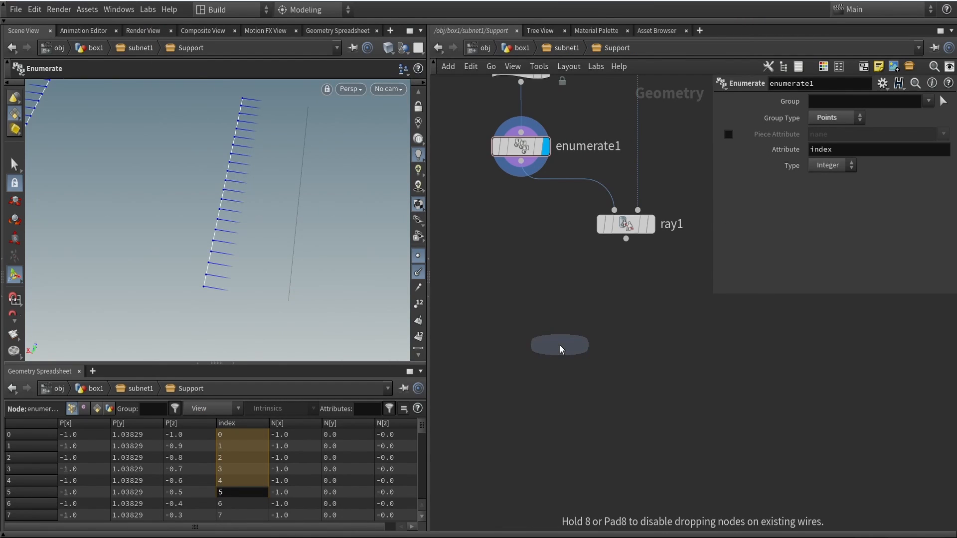
left_click(533, 353)
left_click_drag(521, 161, 532, 339)
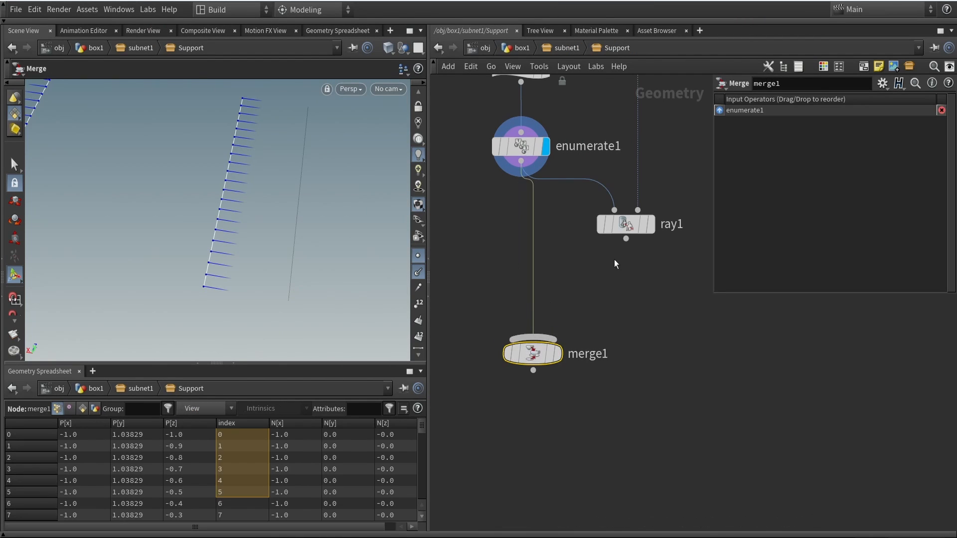
left_click_drag(625, 238, 537, 436)
left_click(558, 354)
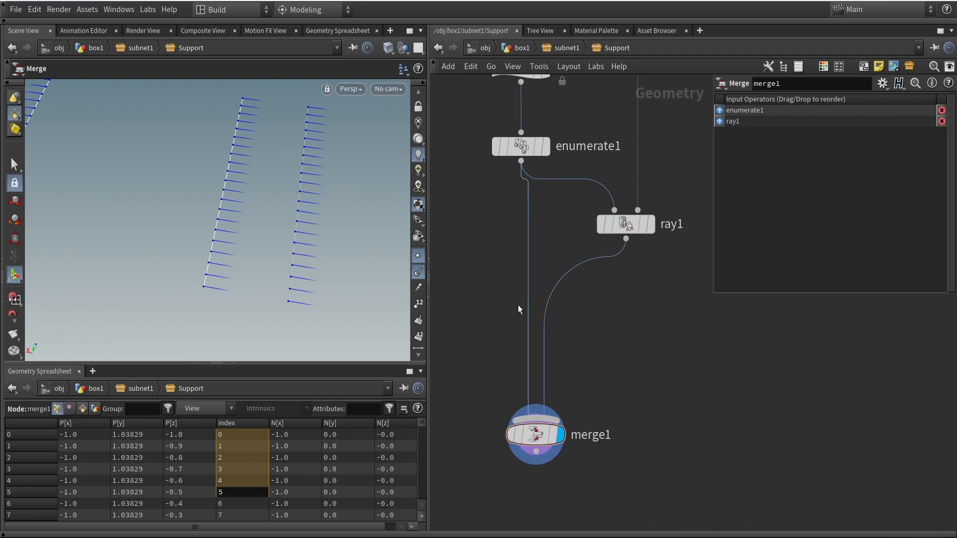
left_click(421, 256)
left_click(418, 271)
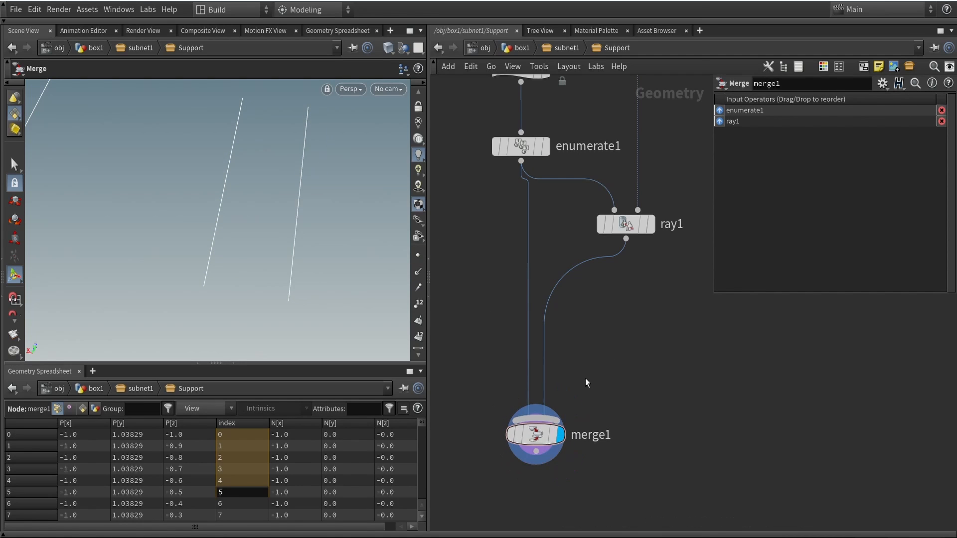
Insert an Add node between ray1 and merge1 with Delete Geometry But Keep the Points enabled, and display it.
key("Tab")
type("add")
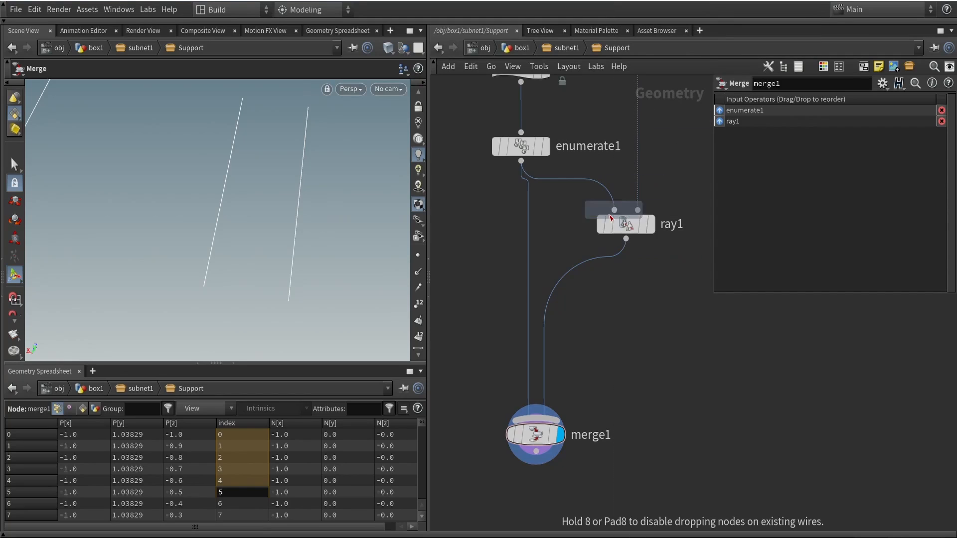
key("Return")
left_click(609, 298)
left_click_drag(609, 298, 632, 307)
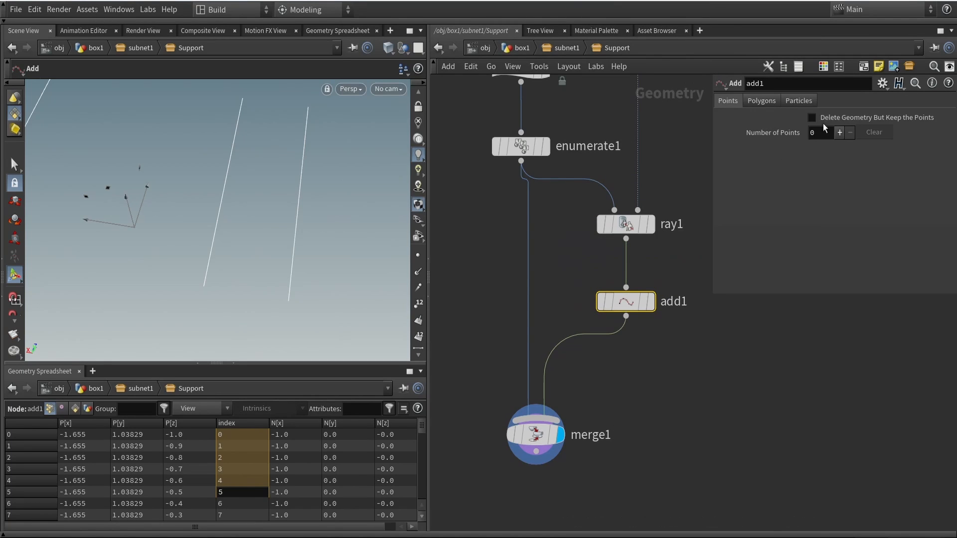
left_click(649, 302)
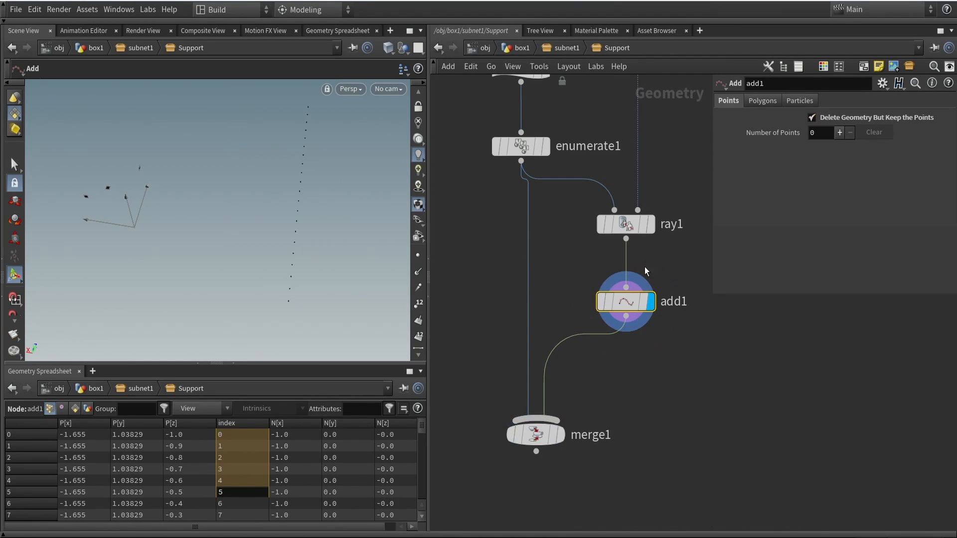
Duplicate add1 onto the wire between enumerate1 and merge1, and display merge1.
left_click_drag(625, 304, 478, 294, "alt")
left_click(560, 435)
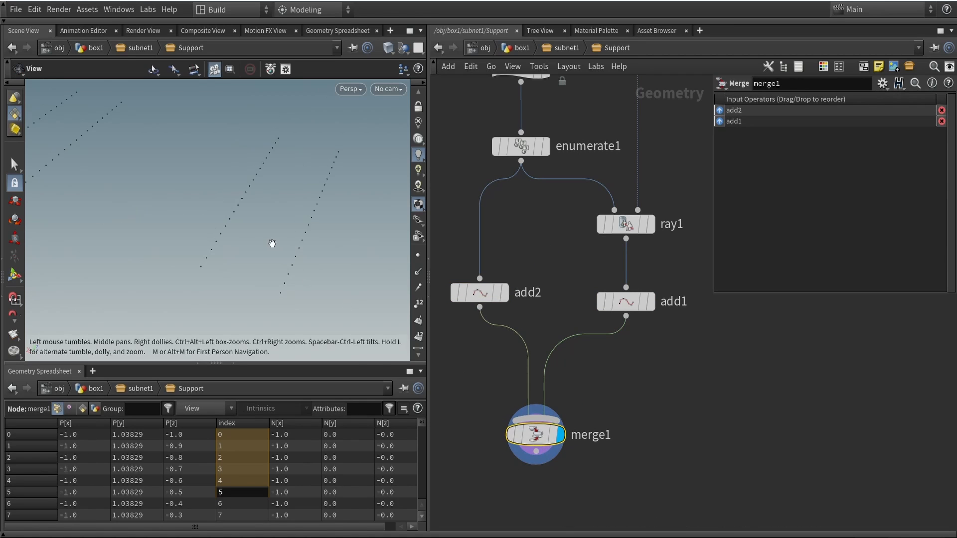
Add another Add node below merge1, connect merge1's output to it, and display it.
middle_click_drag(660, 403, 659, 247)
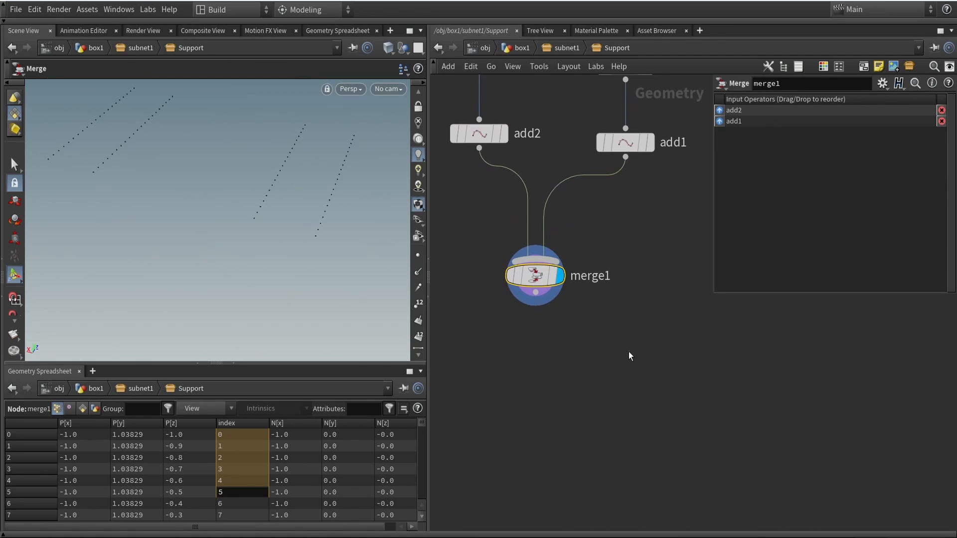
key("Tab")
type("add")
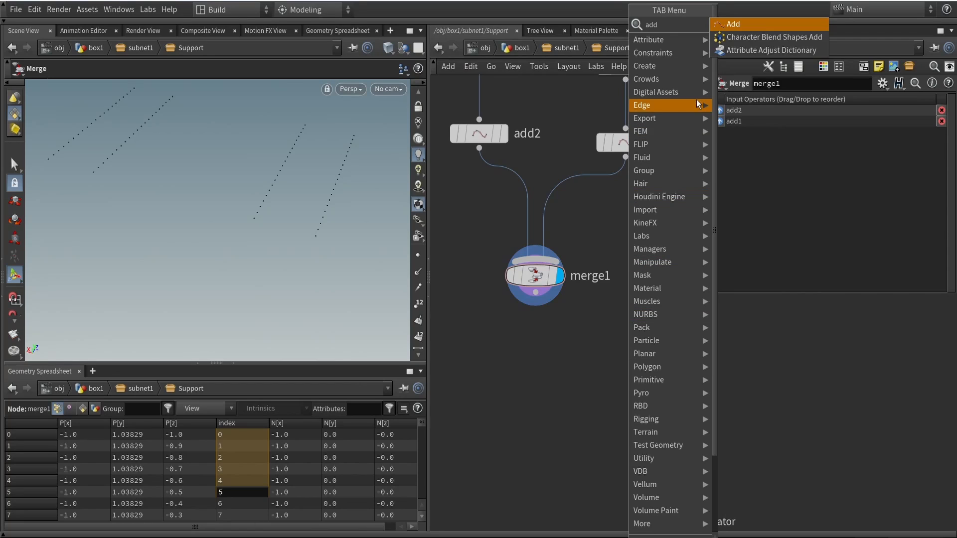
left_click(730, 27)
left_click(518, 420)
left_click_drag(536, 292, 528, 373)
left_click(547, 416)
Set add3 to build polygons by group, with Add set to By Attribute and the attribute name index.
left_click(762, 101)
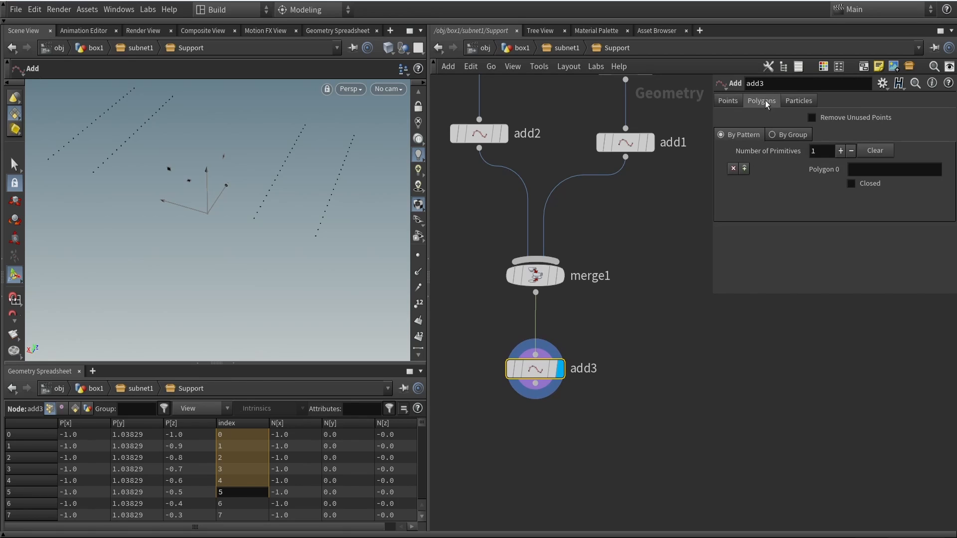
left_click(782, 135)
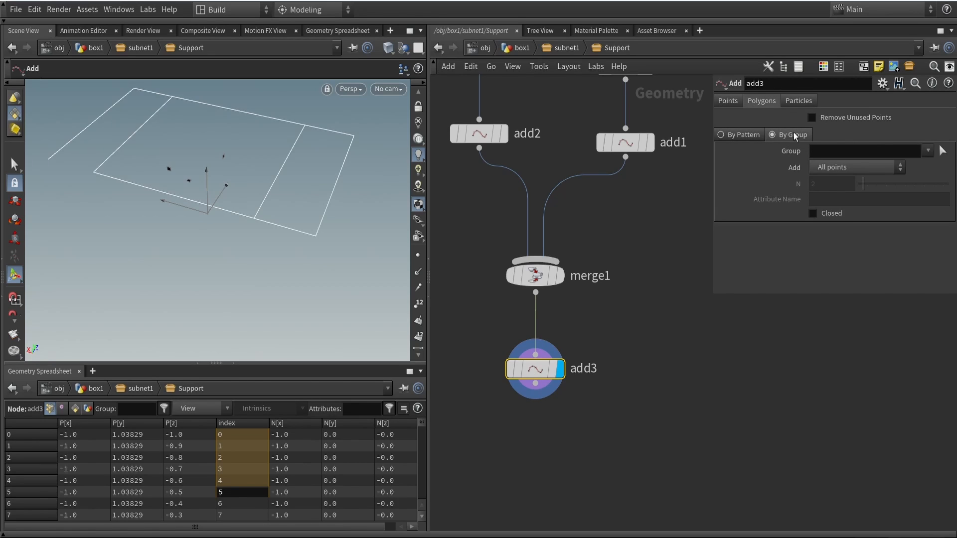
left_click(813, 167)
left_click(828, 235)
left_click(831, 200)
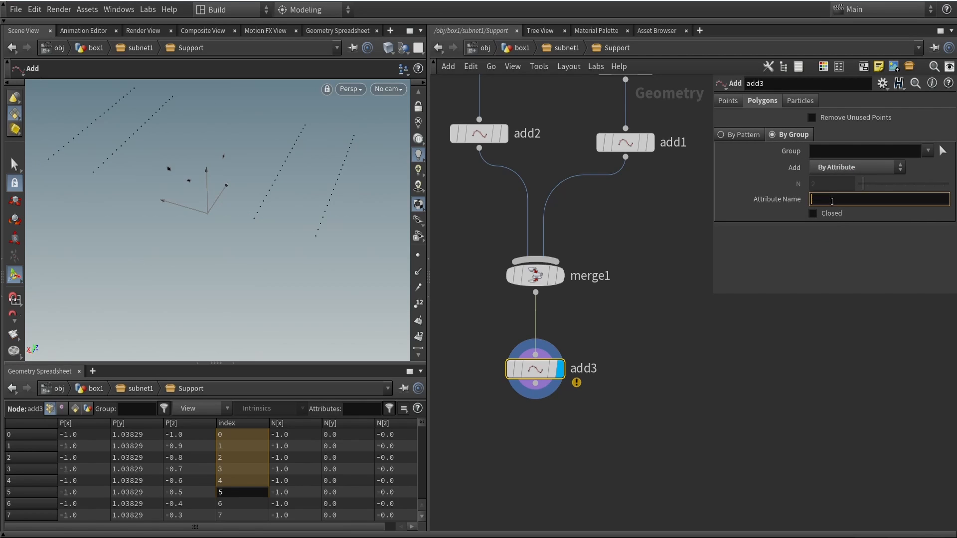
key("Return")
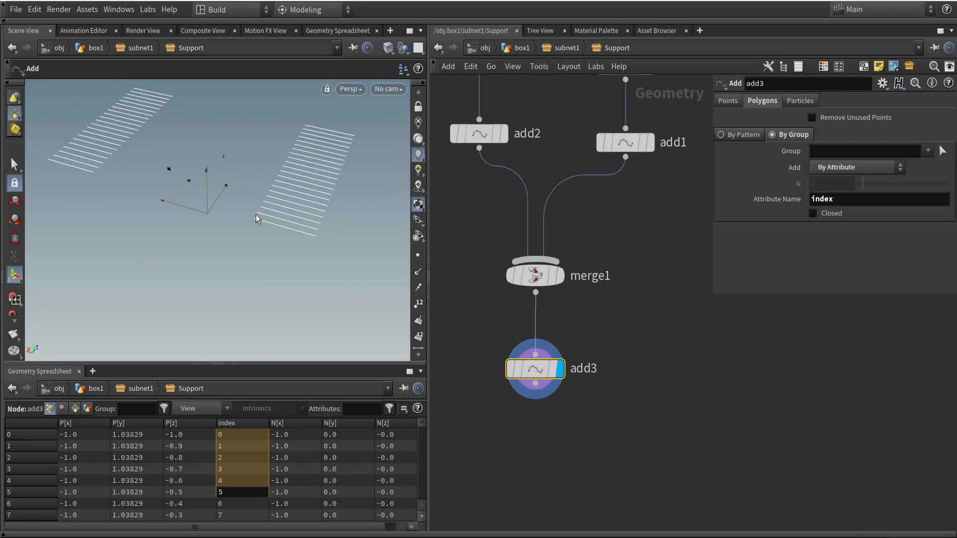
Select enumerate1 and review its per-point index values in the geometry spreadsheet.
middle_click_drag(633, 253, 628, 383)
scroll(628, 384, "down", 3)
scroll(537, 229, "up", 3)
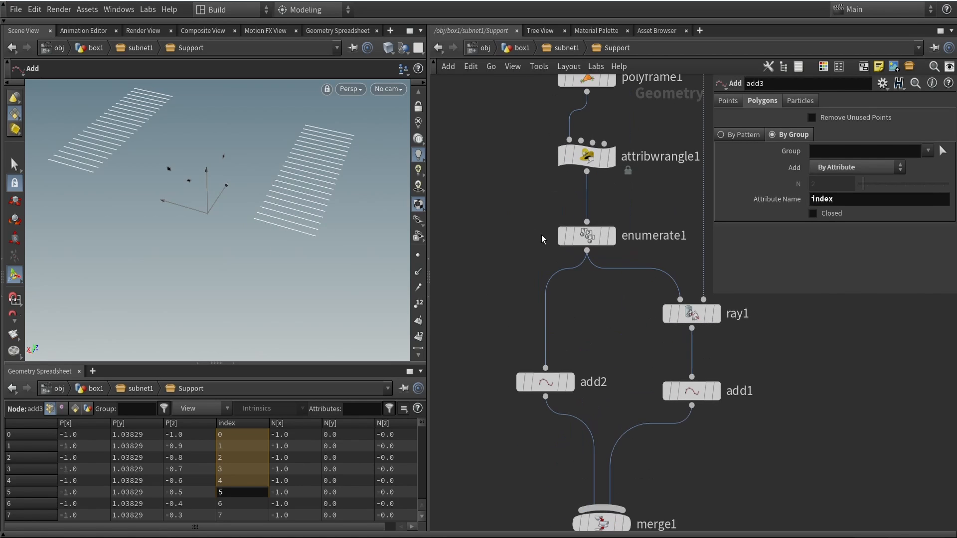
left_click_drag(522, 205, 642, 294)
middle_click_drag(580, 318, 555, 202)
scroll(555, 201, "down", 1)
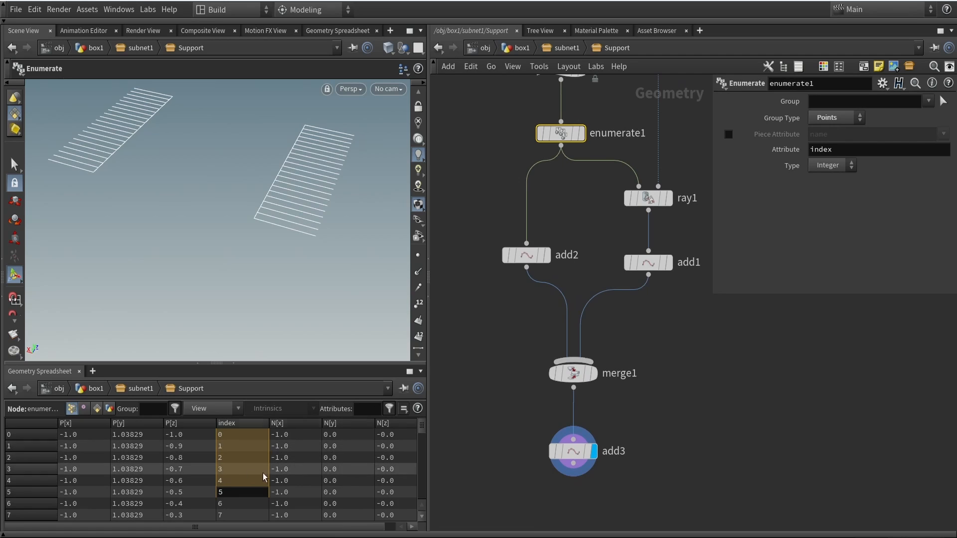
left_click(234, 469)
left_click(235, 447)
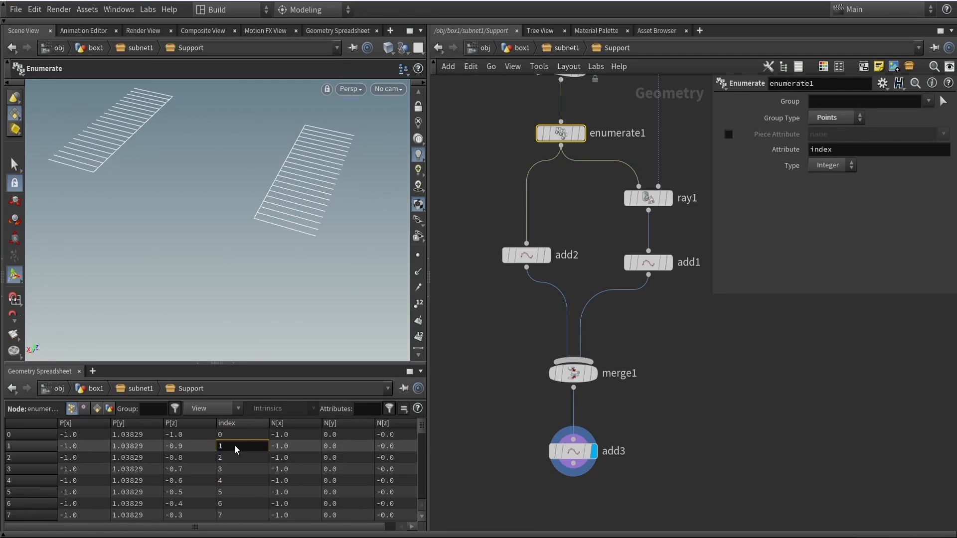
Display merge1 and sort its points by index in the geometry spreadsheet to examine matching index pairs.
left_click(596, 374)
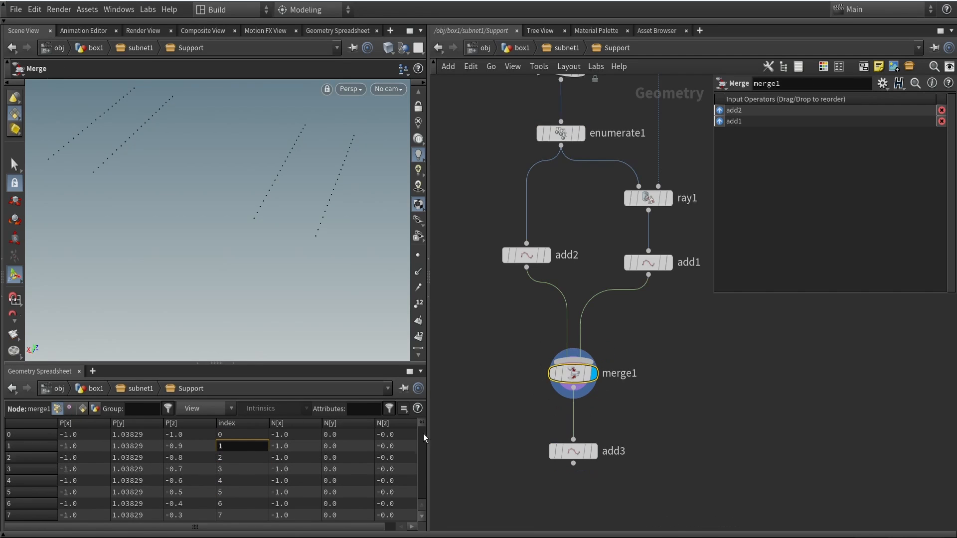
scroll(227, 448, "down", 5)
left_click(227, 423)
scroll(233, 442, "up", 3)
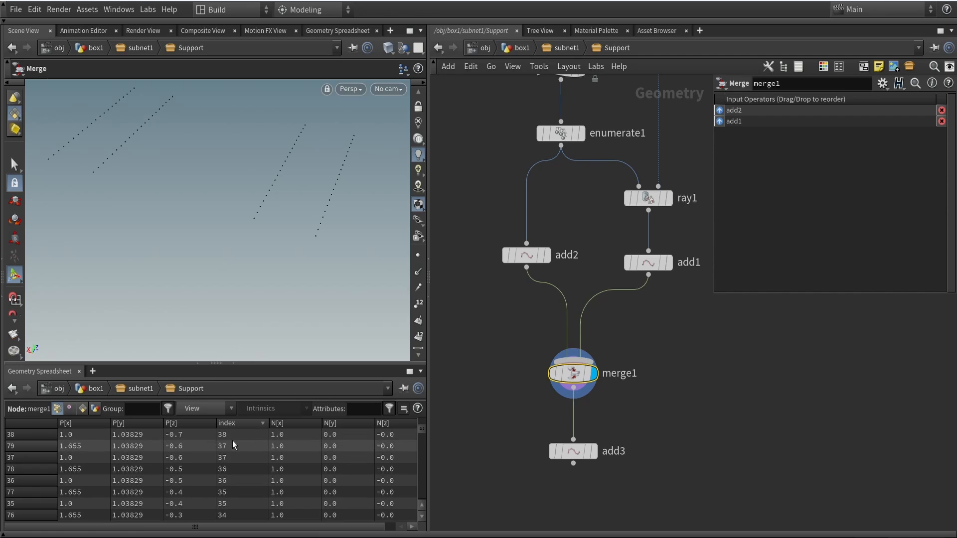
left_click_drag(232, 436, 232, 492)
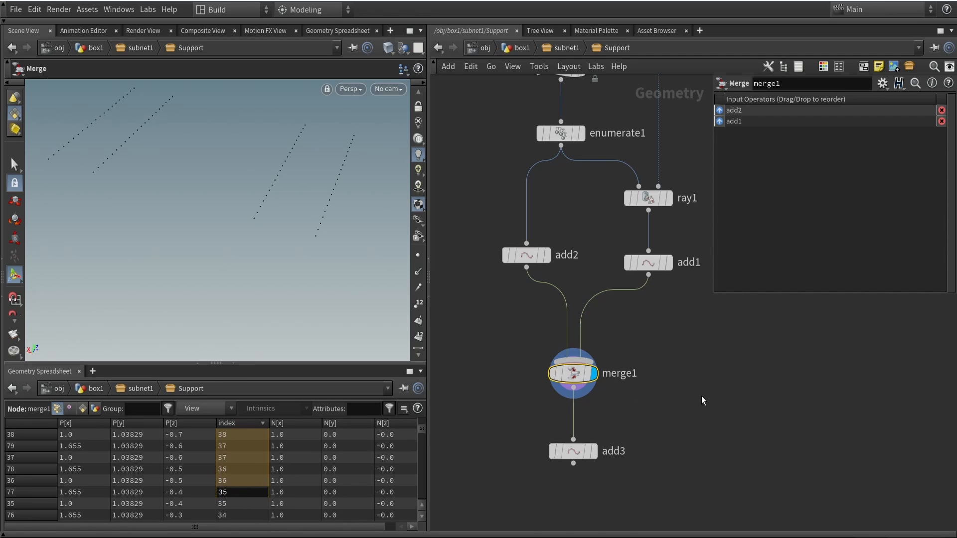
Display add3 again and inspect the connecting lines between the seam edges and outer edges.
middle_click_drag(633, 413, 609, 329)
left_click(610, 329)
left_click(566, 370)
left_click(572, 369)
left_click(560, 369)
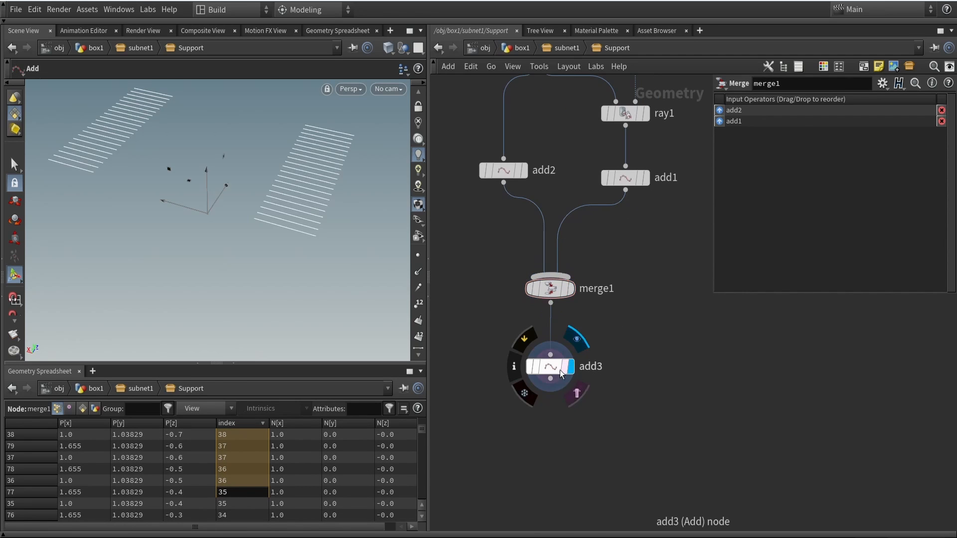
left_click_drag(195, 187, 259, 151, "alt")
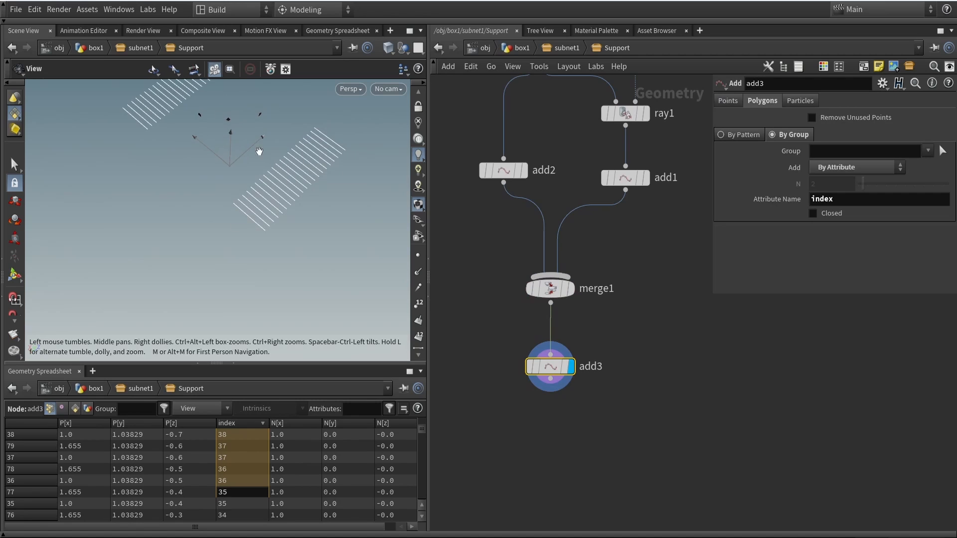
key("Return")
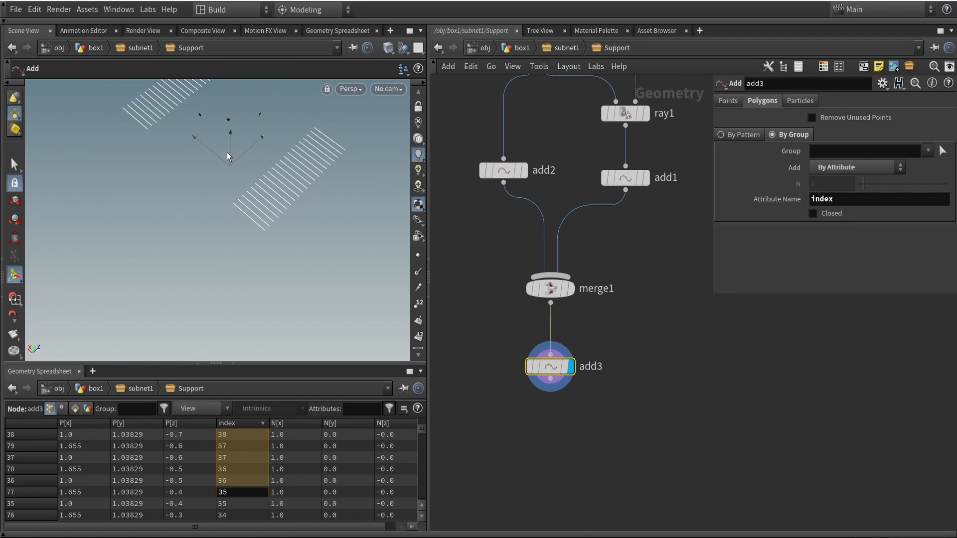
Add a Fuse node below add3, wire it to add3's output and display it.
scroll(590, 378, "down", 3)
key("Tab")
type("fuse")
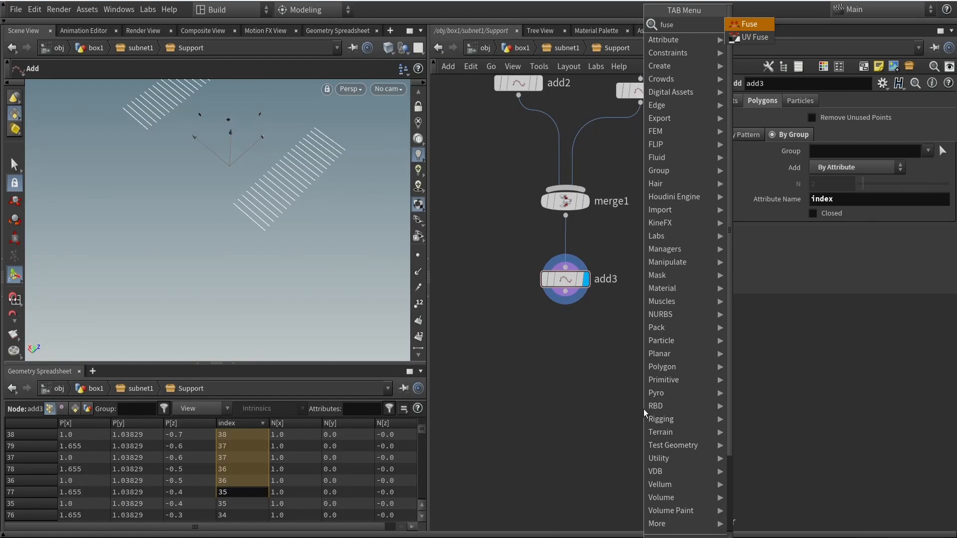
key("Return")
left_click(591, 360)
scroll(590, 318, "up", 3)
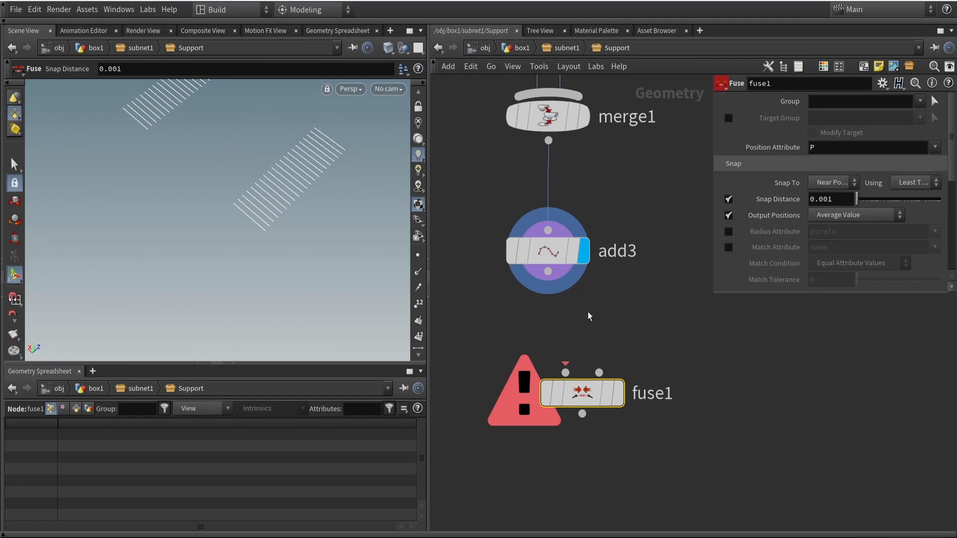
left_click_drag(548, 271, 538, 391)
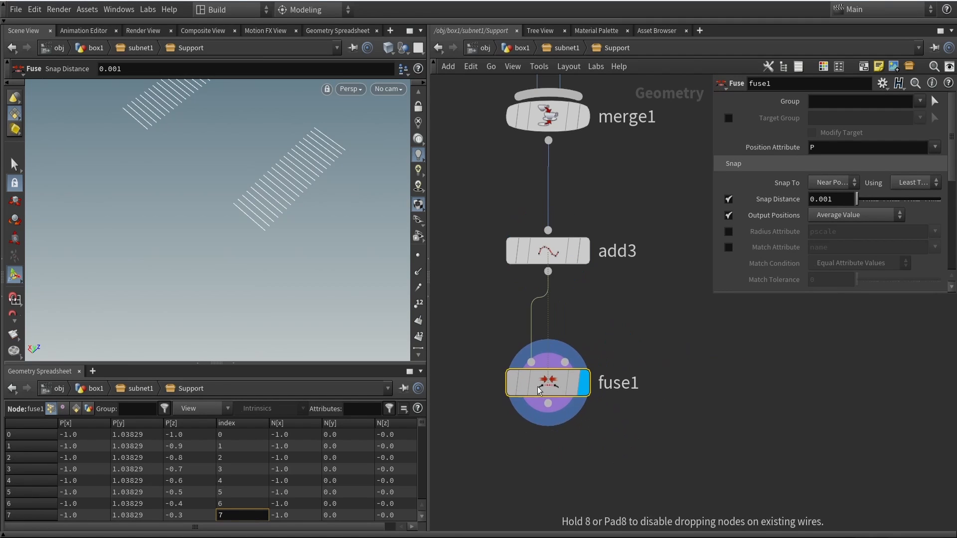
Add a Sweep node after fuse1 and make it the displayed node.
scroll(538, 390, "down", 5)
key("Tab")
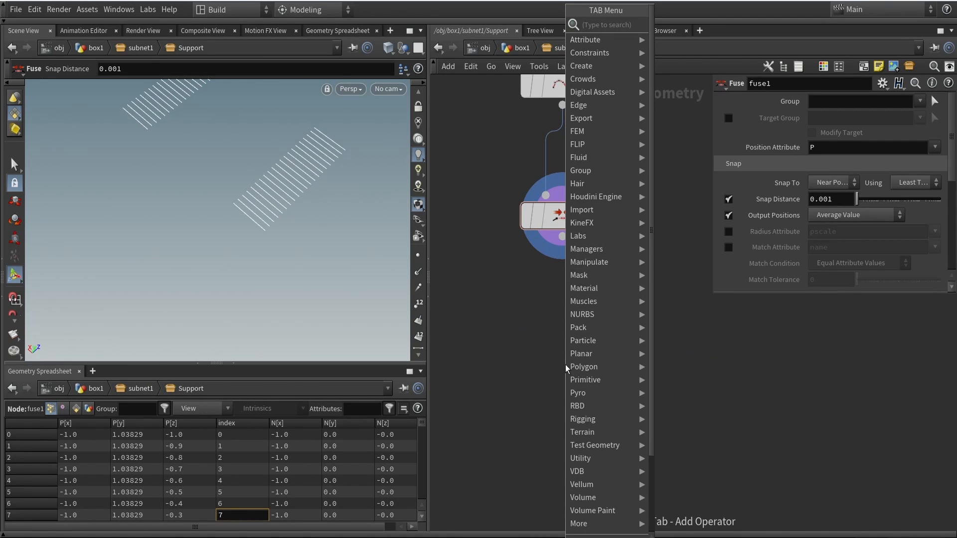
type("swe")
key("Return")
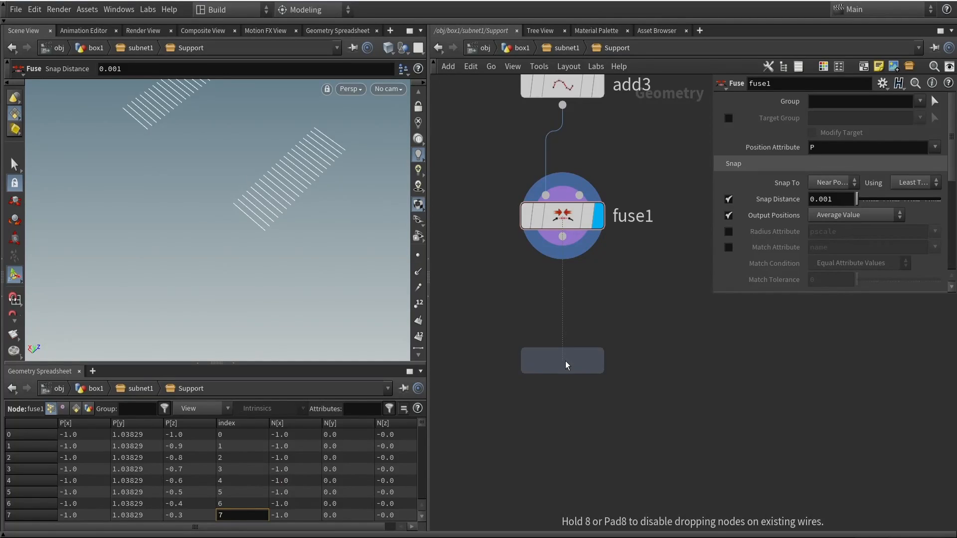
left_click(565, 361)
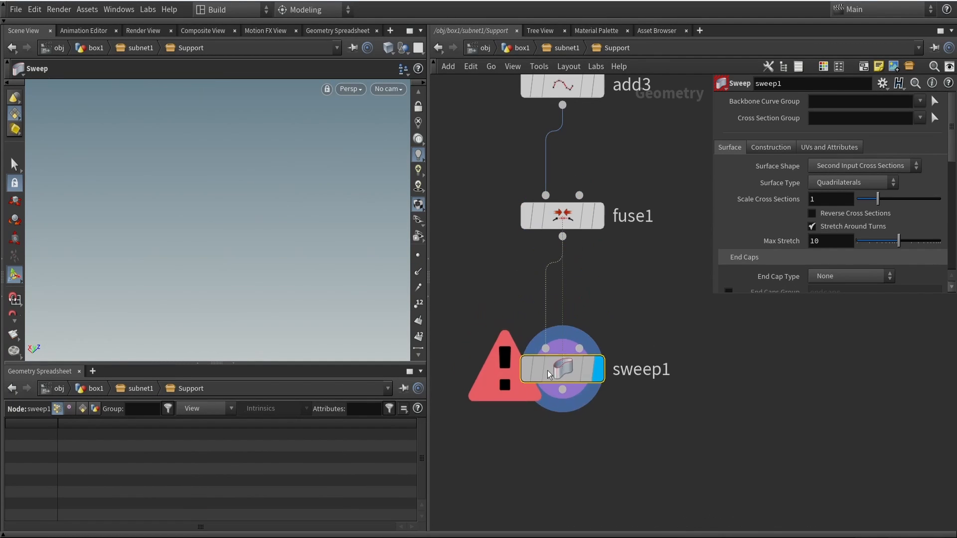
Set sweep1's surface shape to Square Tube with 1 column and a width of 0.072.
left_click(829, 172)
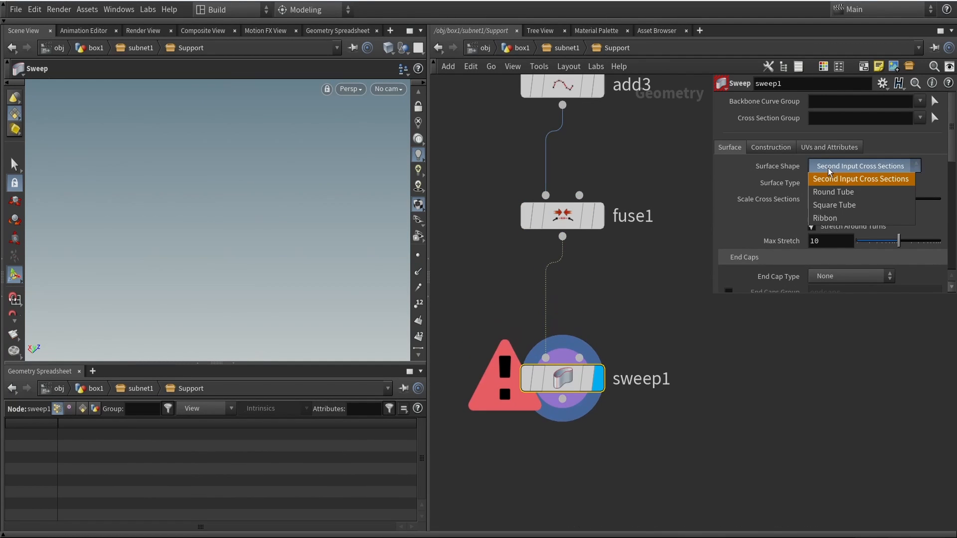
left_click(838, 191)
left_click_drag(344, 224, 309, 211, "alt")
left_click(871, 165)
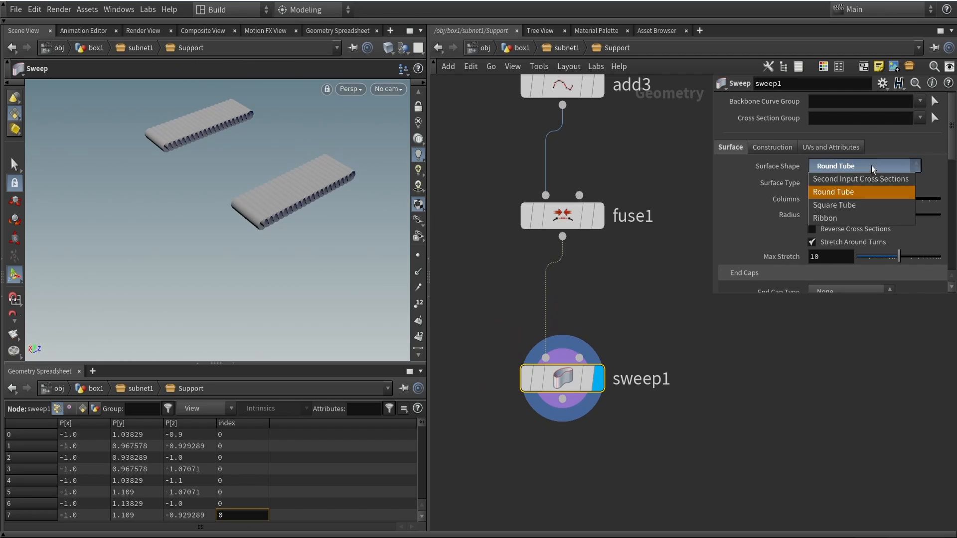
left_click(847, 203)
scroll(296, 205, "up", 5)
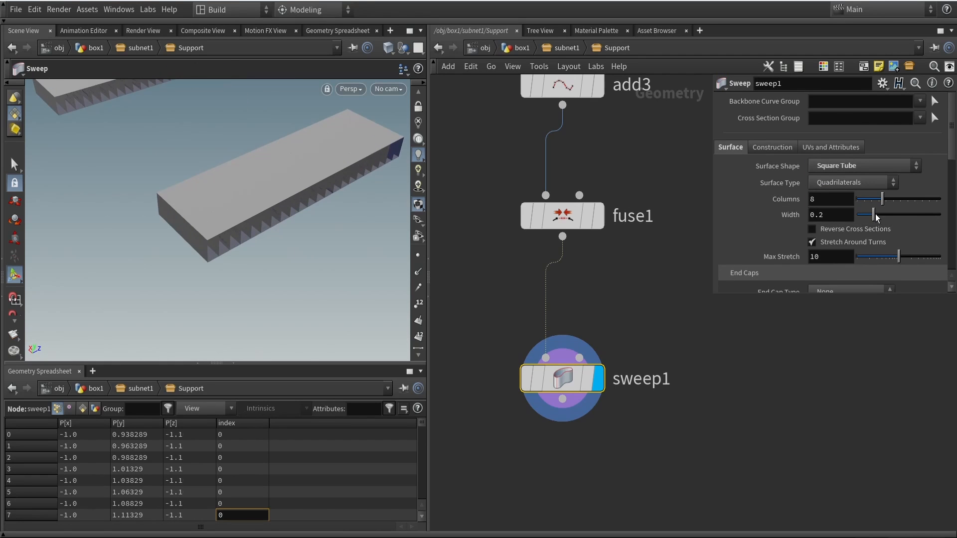
left_click_drag(873, 215, 833, 199)
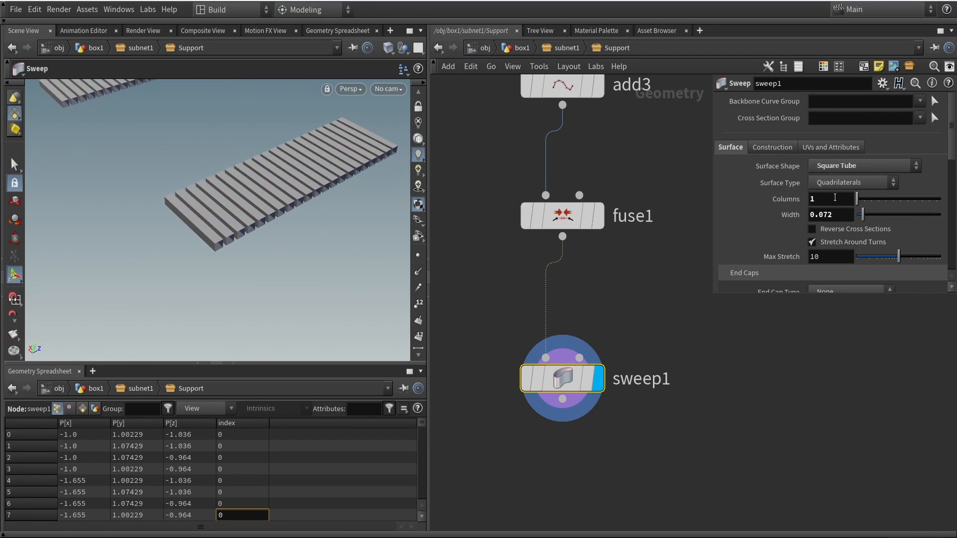
key("shift+w")
key("shift+w")
middle_click_drag(255, 180, 263, 202, "alt")
scroll(262, 202, "down", 3)
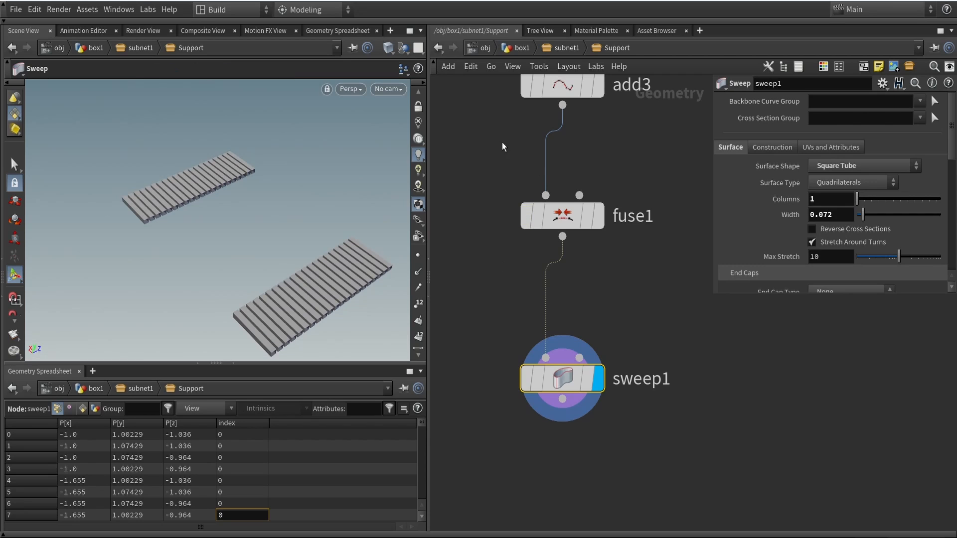
Set resample1's maximum segment length to 0.66 to space the supports farther apart.
scroll(534, 278, "down", 4)
middle_click_drag(528, 198, 546, 313)
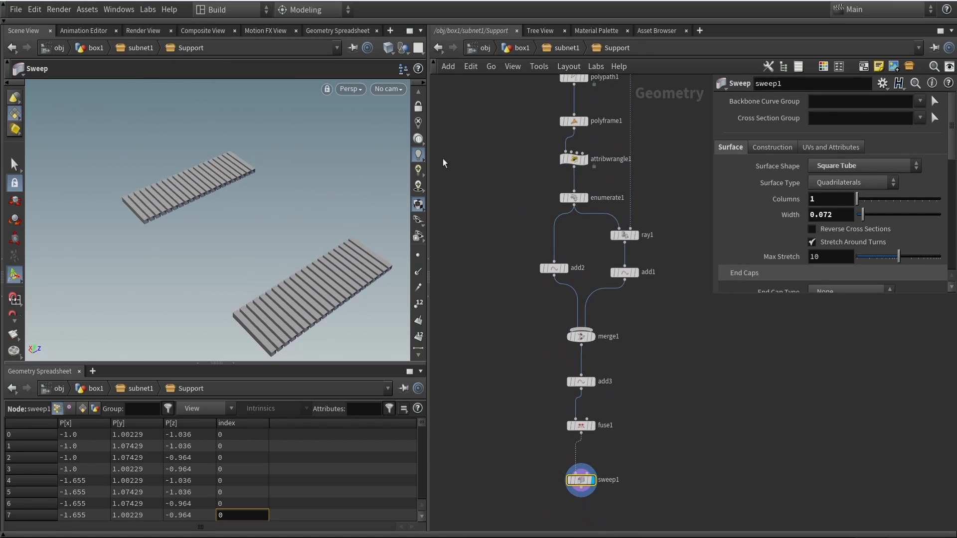
middle_click_drag(504, 95, 512, 288)
left_click_drag(599, 221, 601, 220)
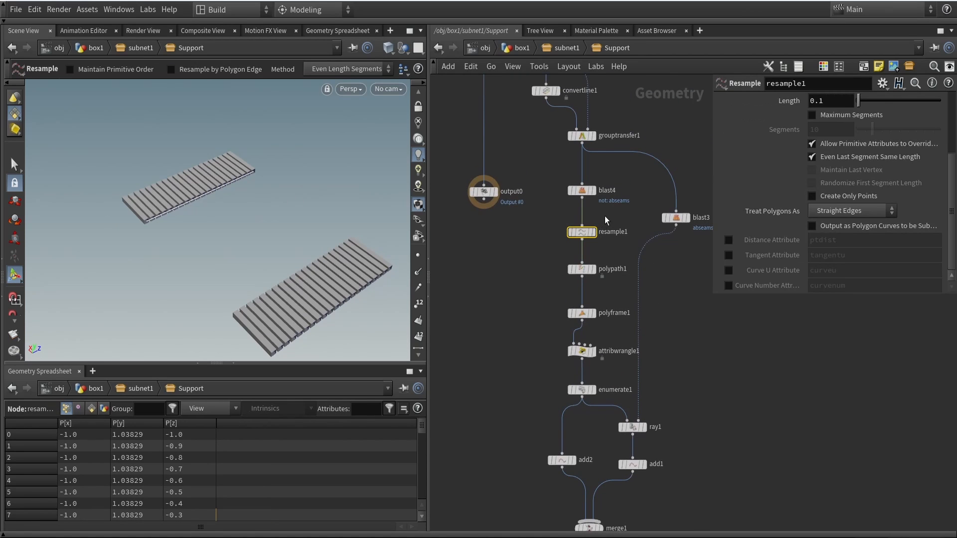
scroll(850, 171, "up", 3)
left_click_drag(860, 202, 868, 202)
key("Escape")
left_click_drag(165, 245, 186, 254, "alt")
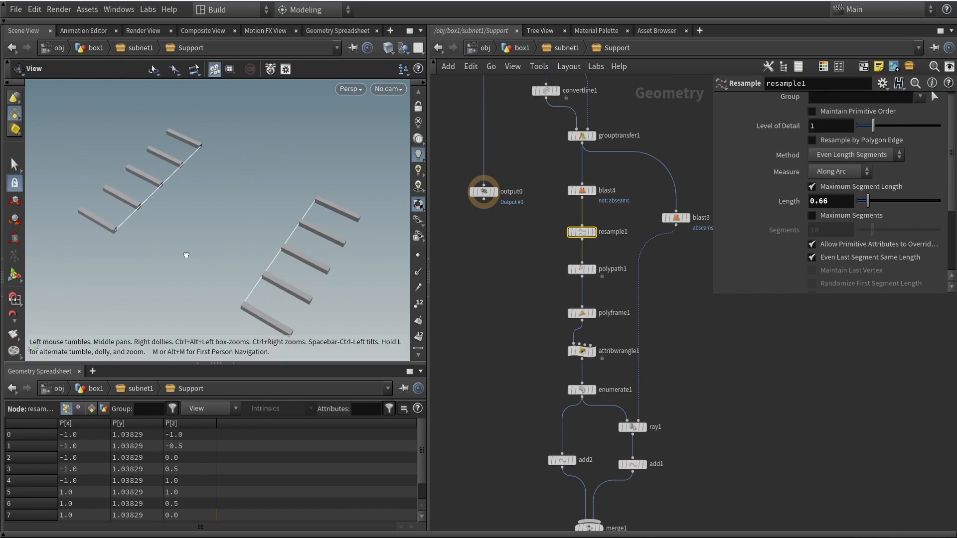
Move output0 down beside the end of the node chain and connect sweep1's output to it.
middle_click_drag(515, 361, 531, 221)
scroll(530, 221, "down", 5)
scroll(519, 236, "up", 2)
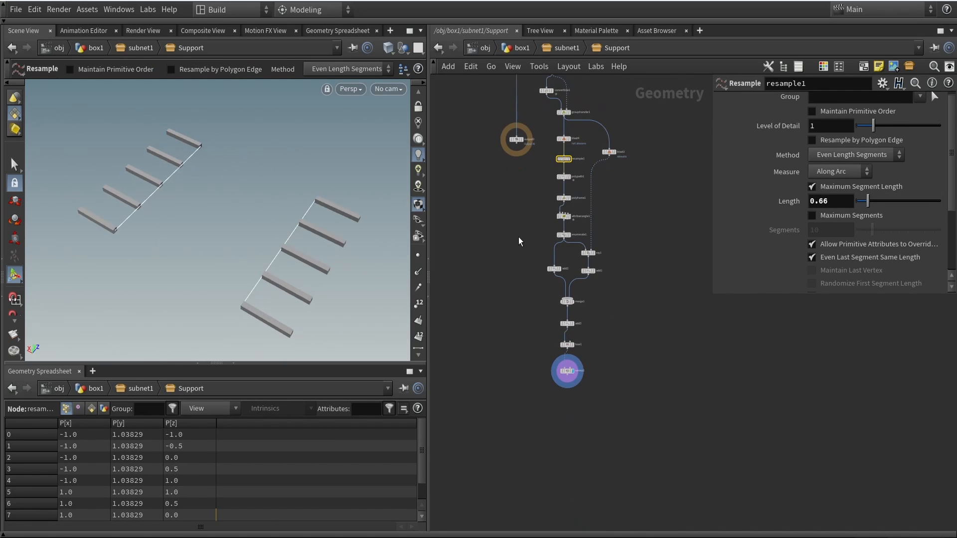
middle_click_drag(517, 282, 526, 217)
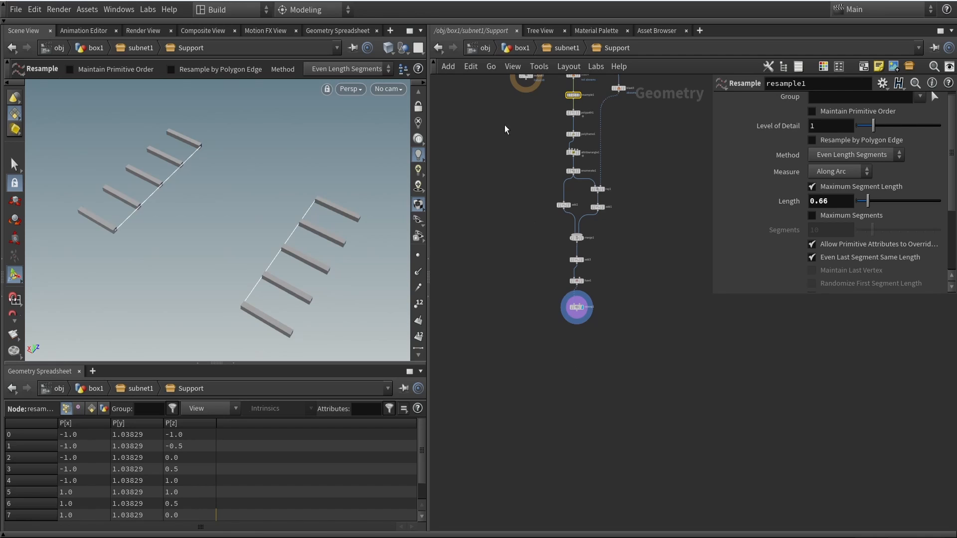
middle_click_drag(511, 109, 510, 162)
left_click_drag(523, 130, 532, 433)
scroll(568, 383, "up", 4)
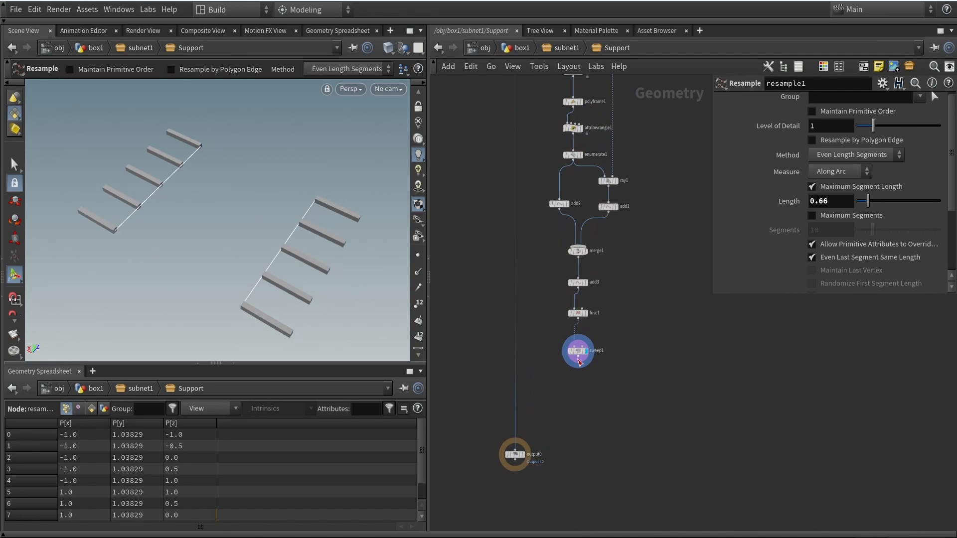
left_click_drag(578, 361, 515, 447)
Back in subnet1, lower the Support node, wire it into merge5 and route the wire around with a dot.
left_click(545, 50)
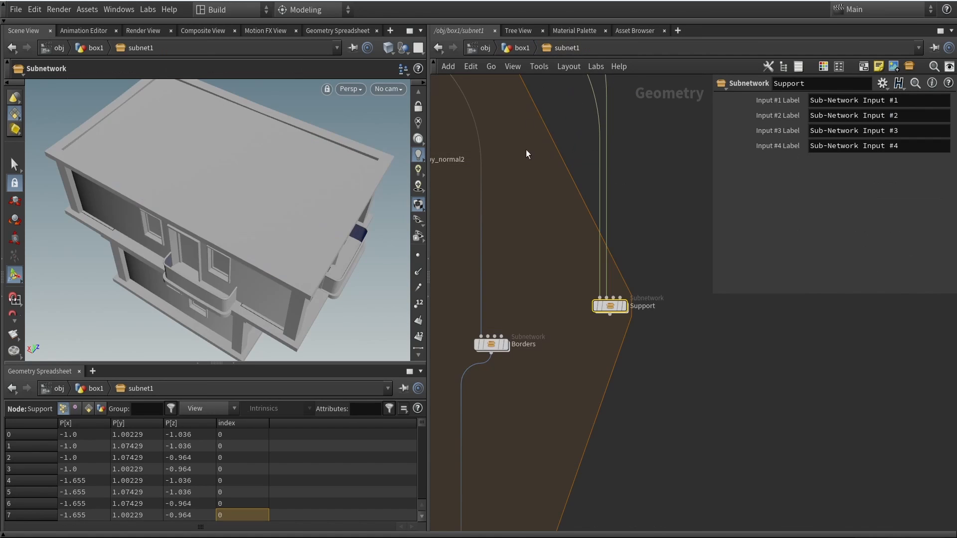
left_click_drag(653, 135, 644, 308)
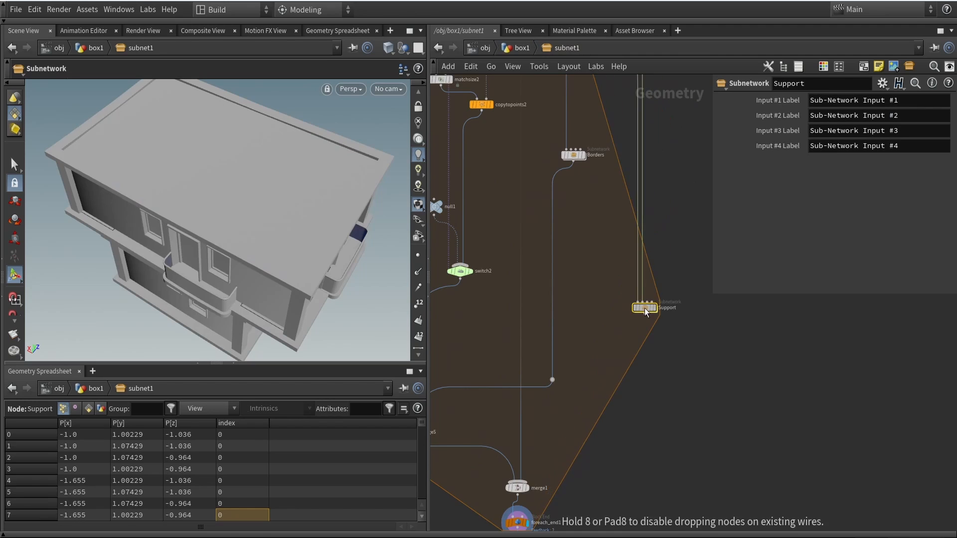
middle_click_drag(628, 342, 680, 270)
left_click_drag(696, 242, 467, 353)
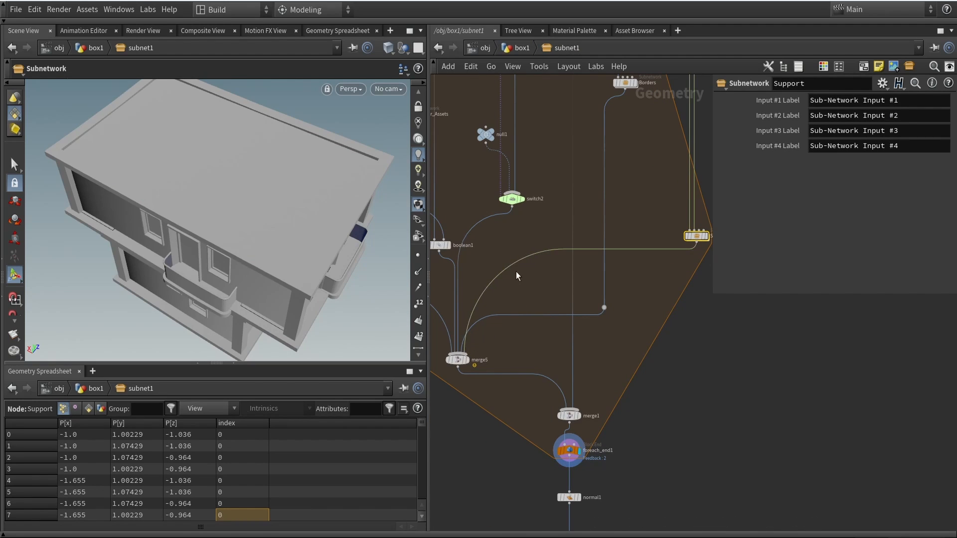
left_click(513, 264, "alt")
left_click_drag(513, 265, 696, 341)
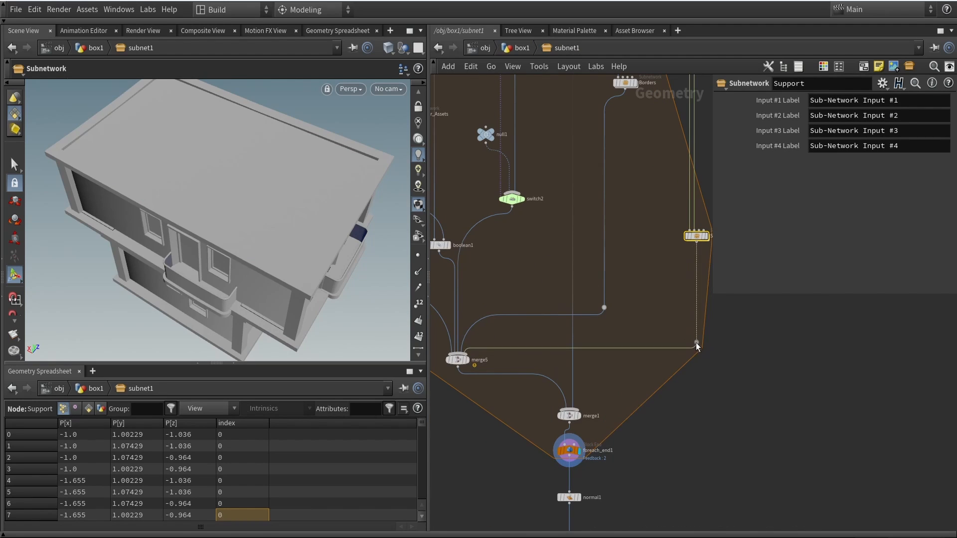
Display normal1 and inspect the support beams beneath the building's overhang.
middle_click_drag(623, 454, 596, 278)
scroll(547, 334, "up", 2)
key("r")
left_click(544, 314)
left_click(544, 314)
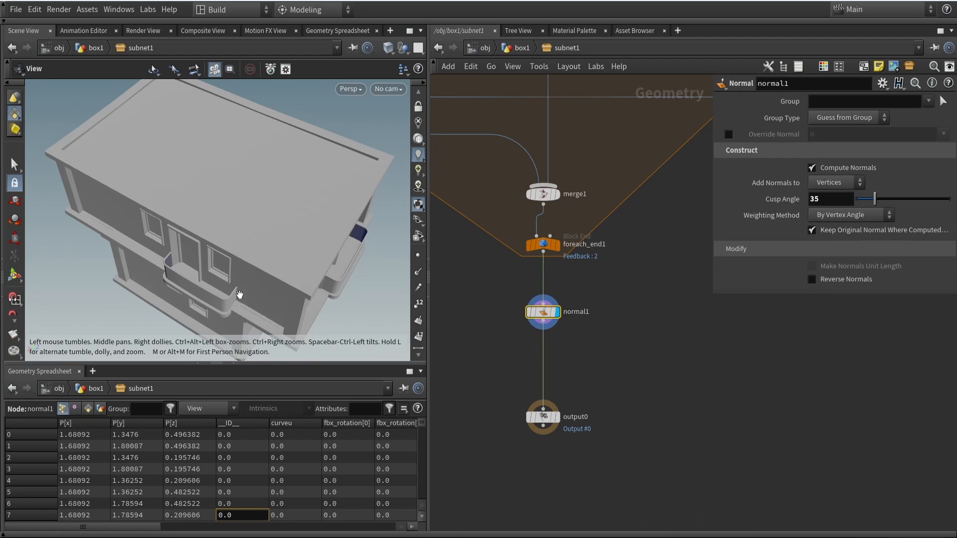
left_click_drag(240, 294, 211, 224, "alt")
scroll(215, 201, "up", 3)
middle_click_drag(649, 140, 575, 222)
scroll(575, 222, "down", 3)
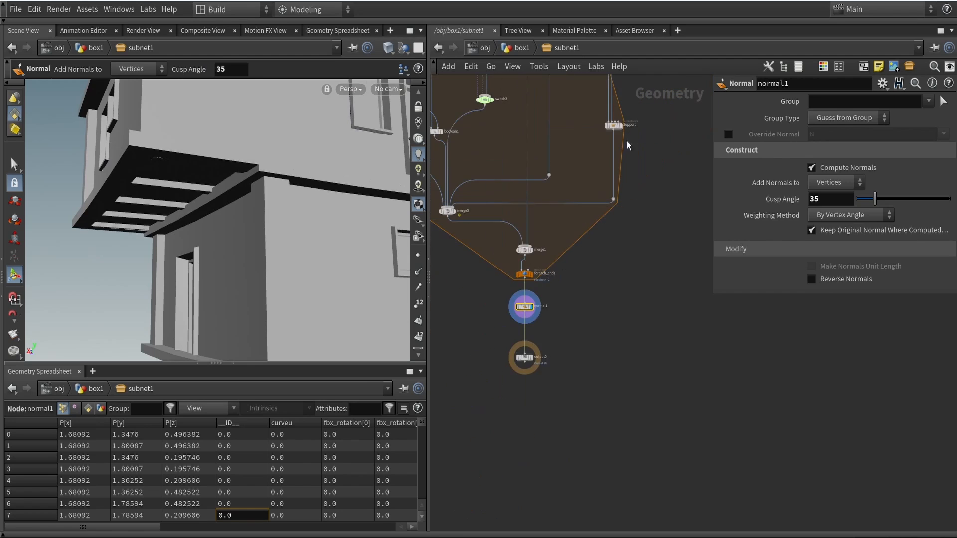
In the Support subnetwork, insert a Transform node between add2 and merge1 and set its Y translation to about -0.577.
scroll(612, 122, "up", 4)
double_click(611, 121)
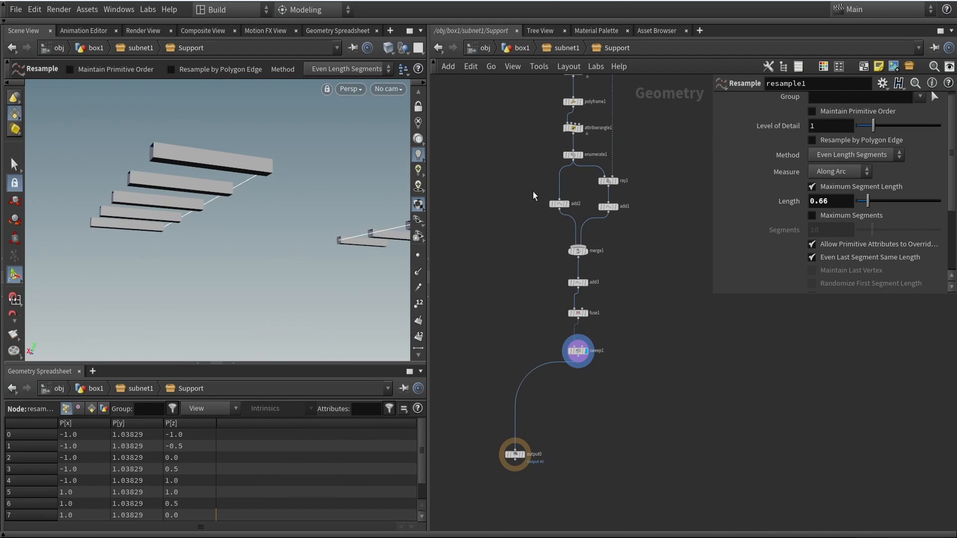
key("Tab")
type("tra")
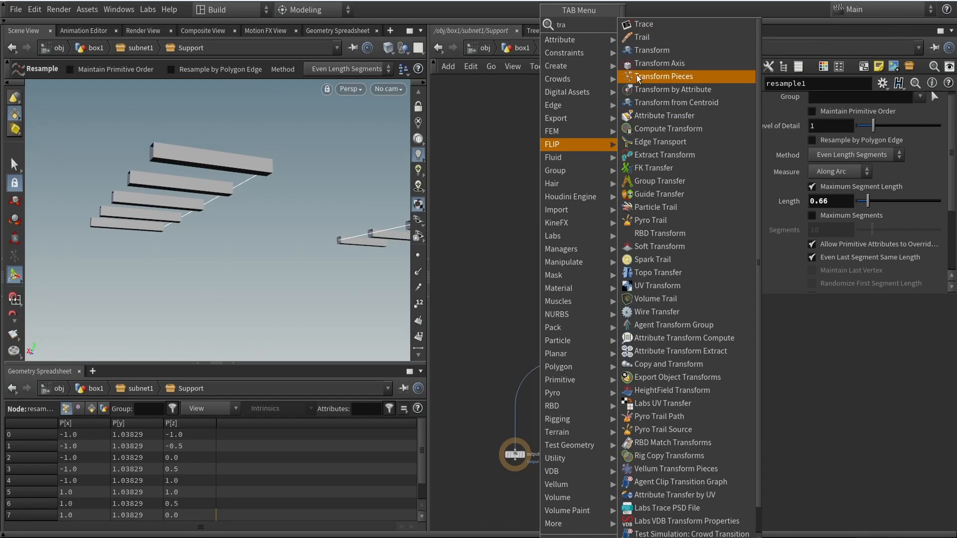
left_click(648, 50)
left_click(610, 230)
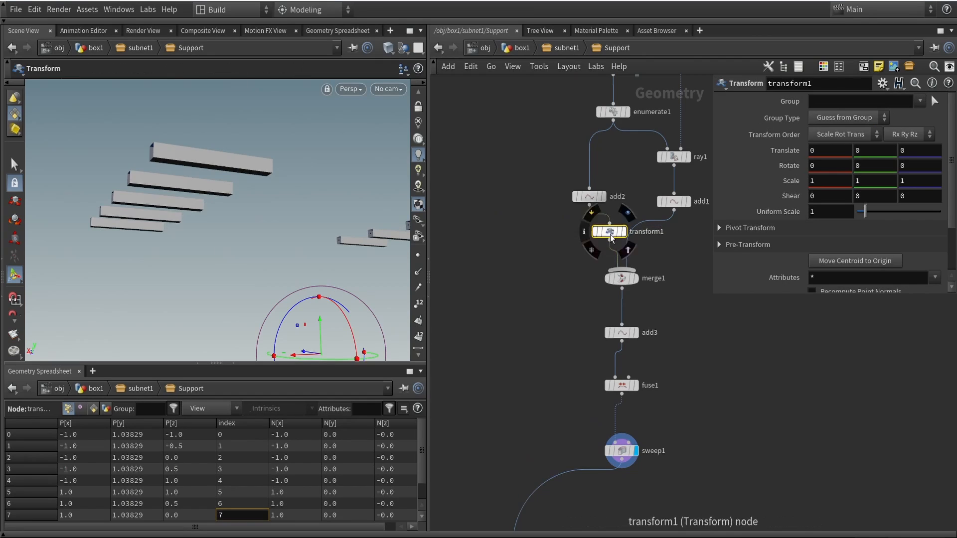
left_click_drag(609, 231, 599, 232)
left_click_drag(247, 235, 259, 212, "alt")
left_click_drag(282, 248, 291, 307)
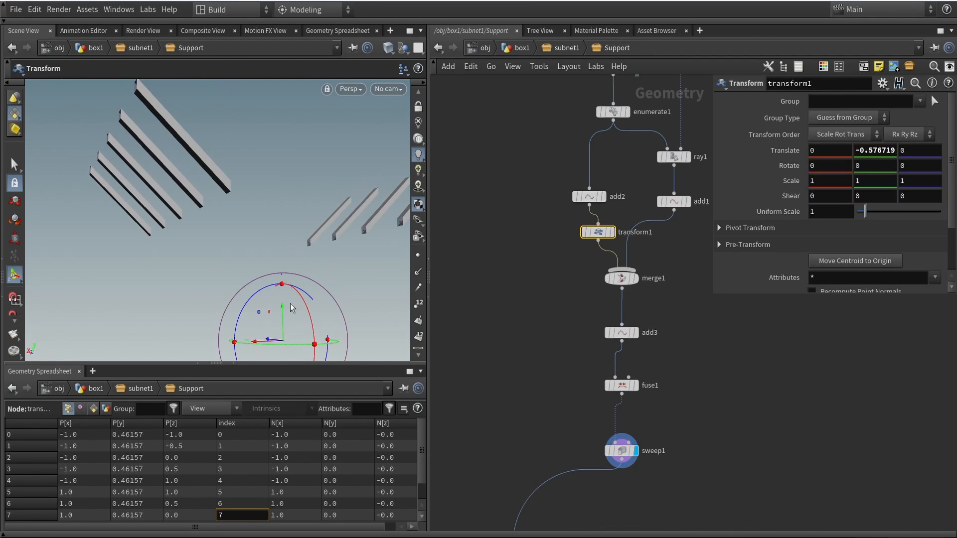
Check the slanted supports on the whole building, and bypass transform1 inside the Support subnetwork.
left_click(563, 48)
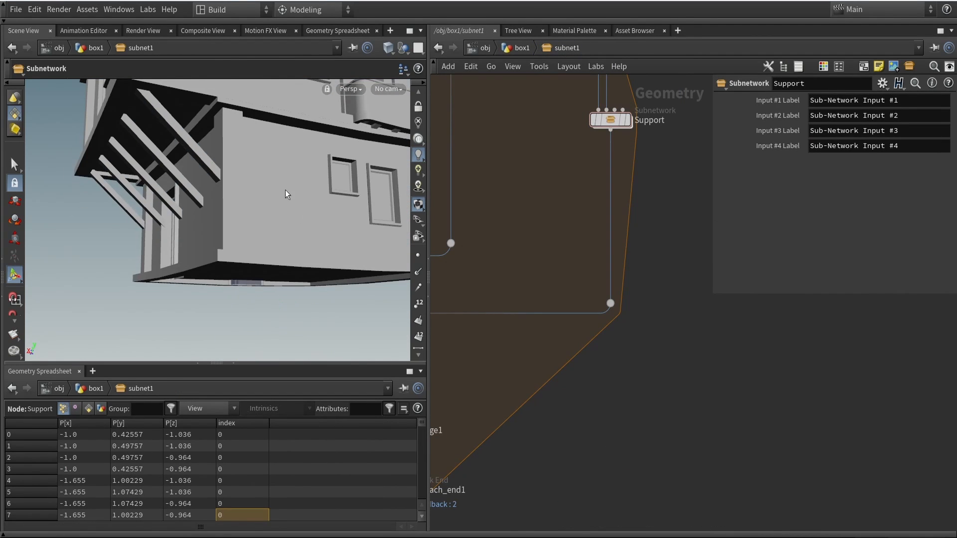
scroll(285, 194, "down", 3)
mouse_move(285, 194)
left_mouse_down("alt")
mouse_move(256, 214)
mouse_move(294, 206)
left_mouse_up("alt")
left_click_drag(179, 226, 254, 158)
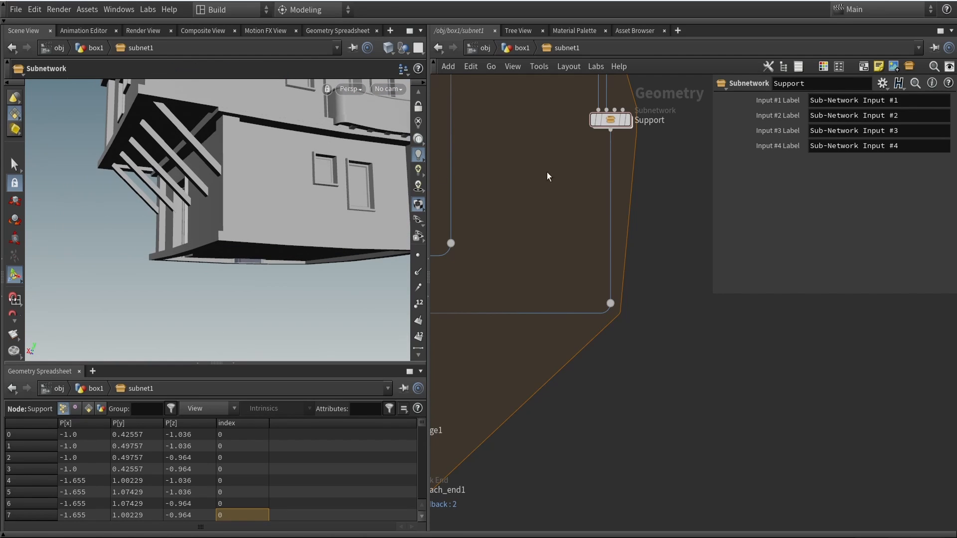
double_click(611, 122)
left_click(586, 230)
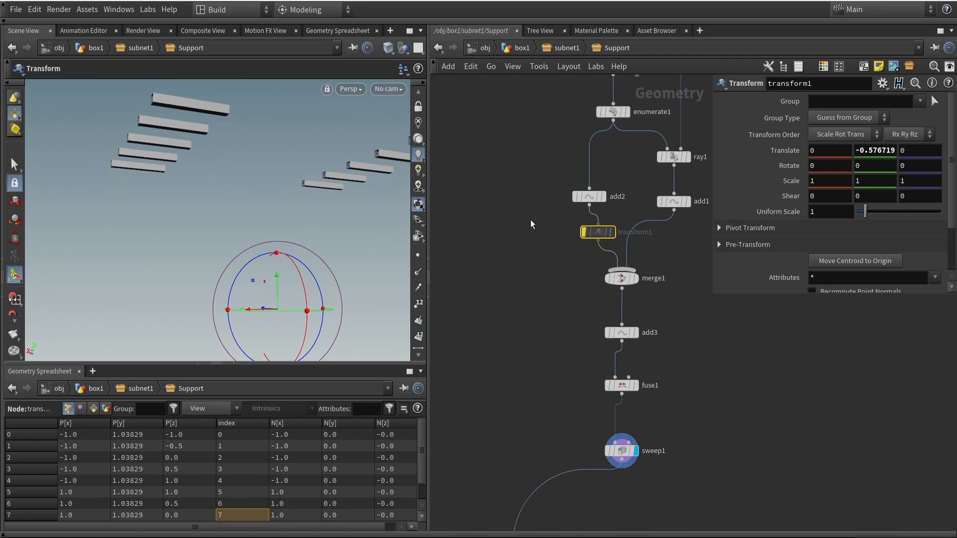
Enable Point Intersection Distance on ray1 and review its dist attribute values in the geometry spreadsheet.
scroll(532, 204, "down", 2)
middle_click_drag(533, 202, 516, 307)
scroll(548, 241, "up", 4)
middle_click_drag(613, 342, 549, 331)
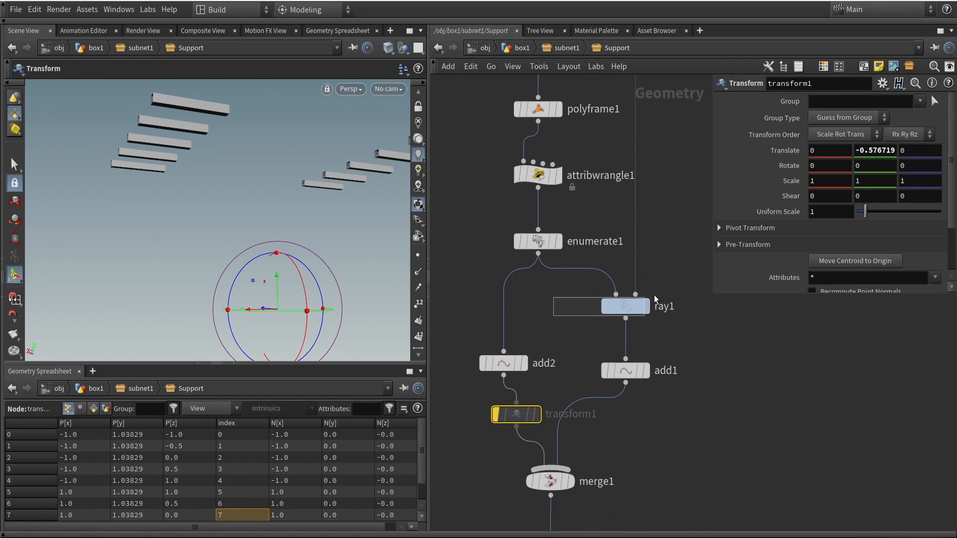
left_click(626, 306)
left_click(899, 237)
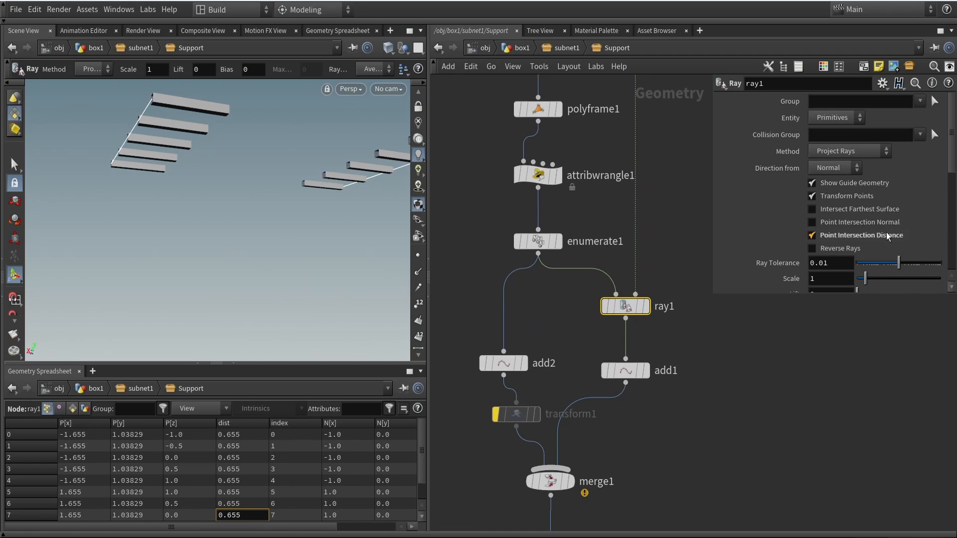
left_click_drag(251, 435, 249, 511)
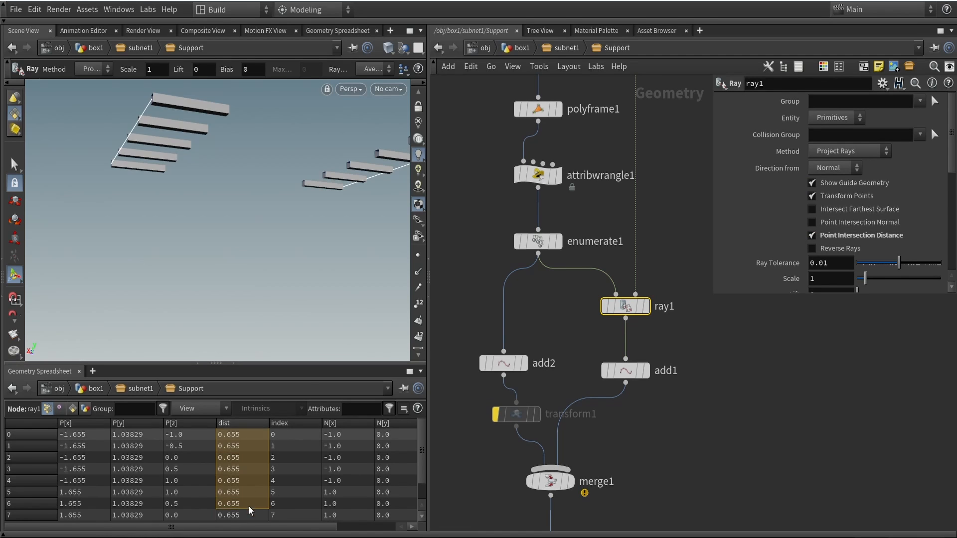
left_click(711, 421)
middle_click_drag(710, 421, 606, 343)
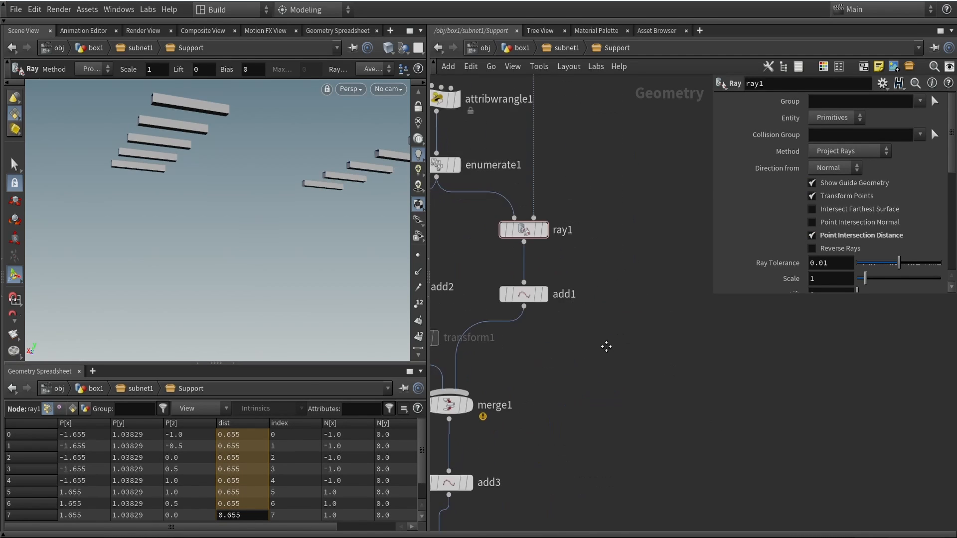
scroll(604, 345, "down", 4)
scroll(568, 305, "up", 3)
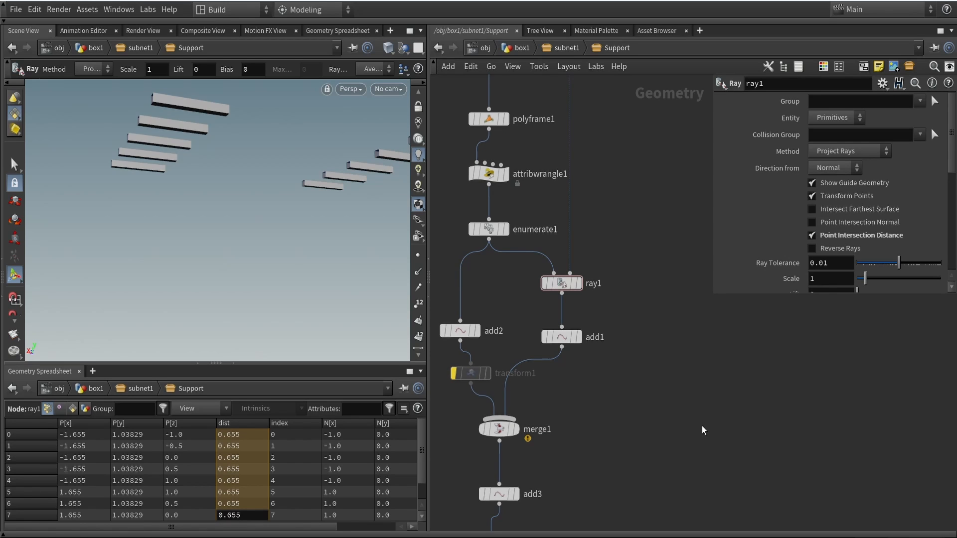
Review the Support network from ray1 through the add, merge and fuse nodes down to sweep1 and the output.
scroll(582, 428, "down", 4)
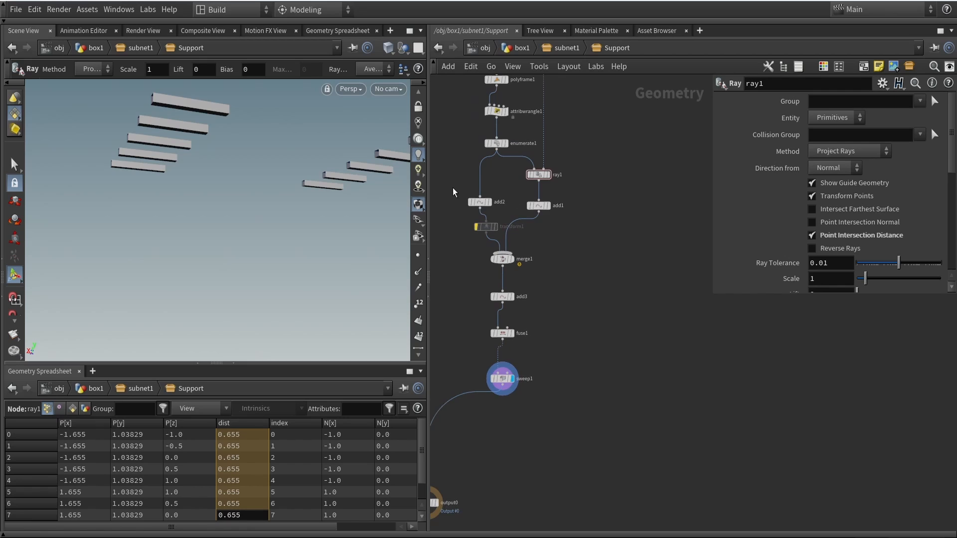
left_click_drag(464, 194, 628, 438)
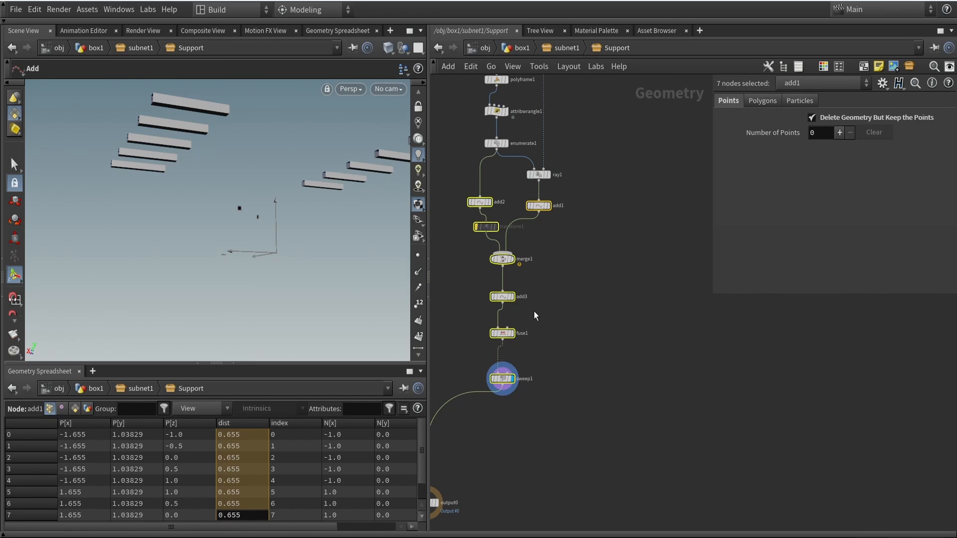
left_click(573, 277)
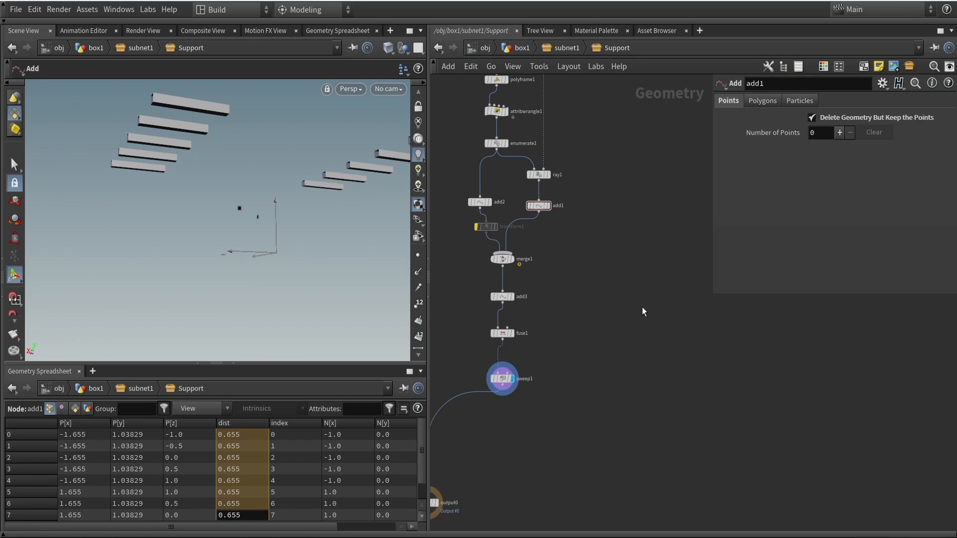
left_click(538, 174)
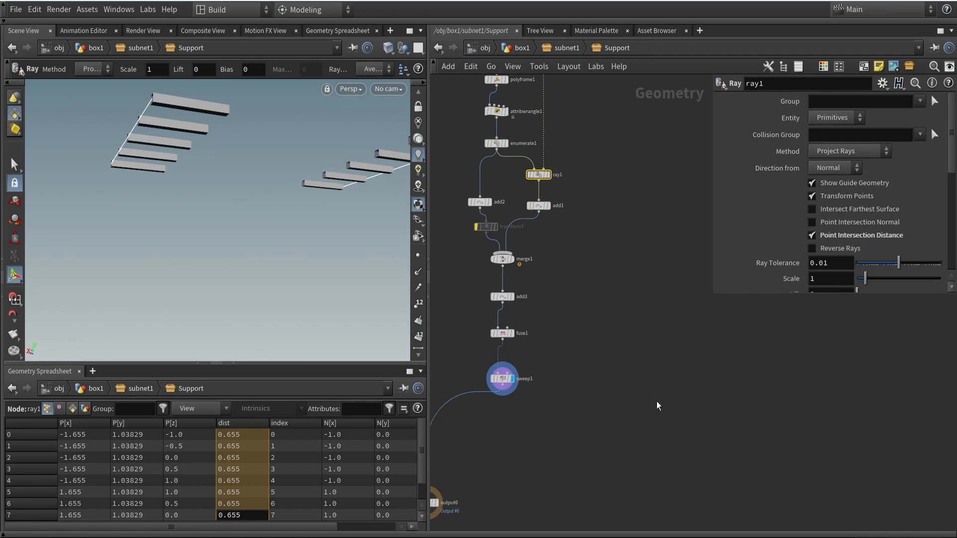
left_click(589, 359)
scroll(625, 363, "down", 3)
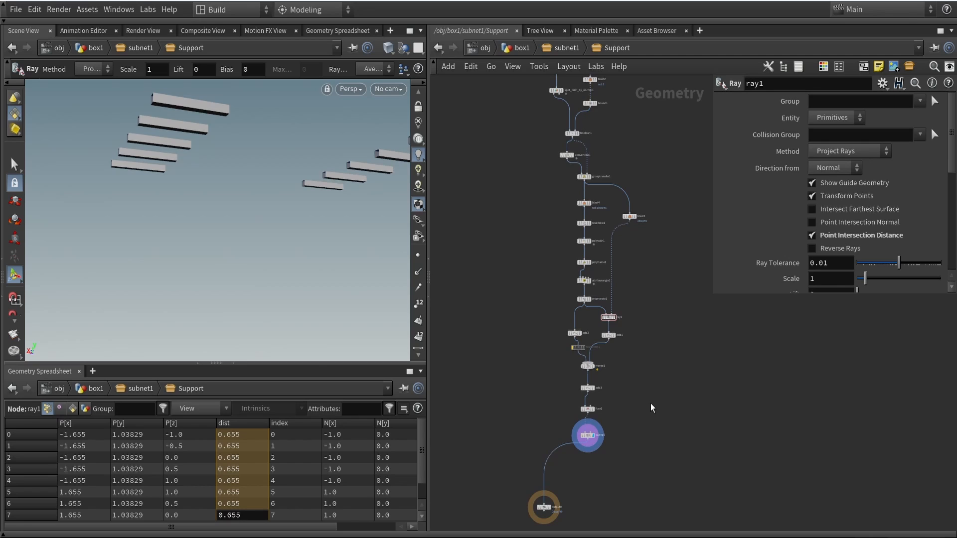
scroll(650, 406, "up", 3)
scroll(668, 339, "up", 1)
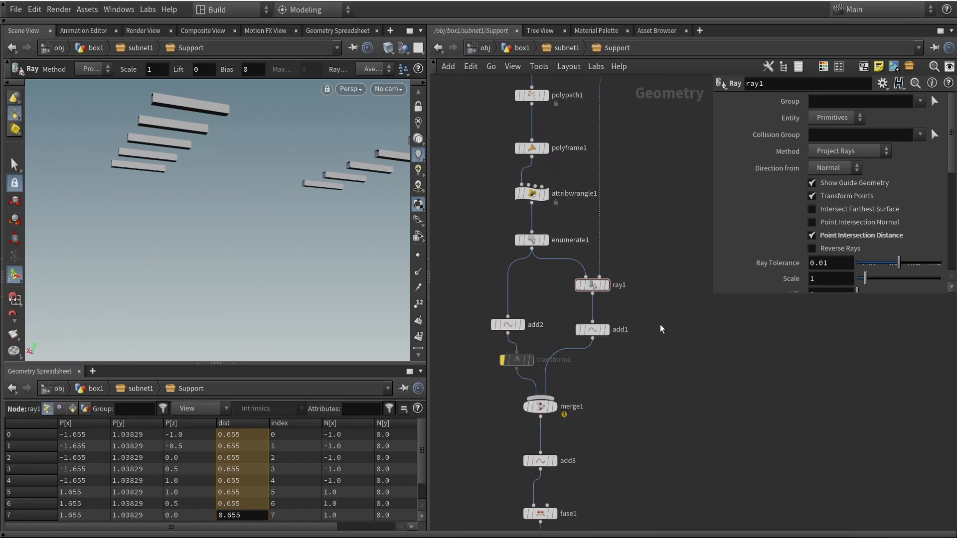
scroll(638, 321, "up", 2)
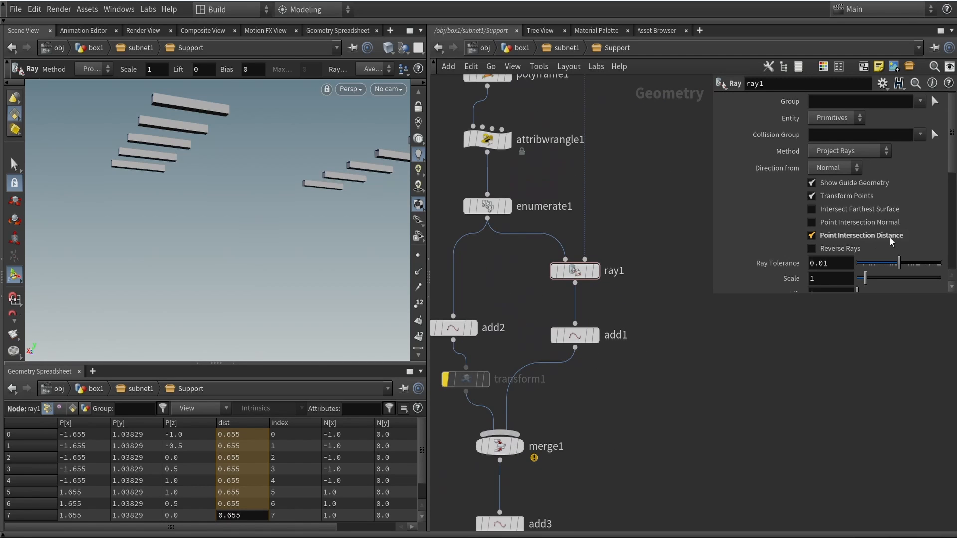
middle_click_drag(622, 448, 600, 318)
scroll(605, 322, "down", 3)
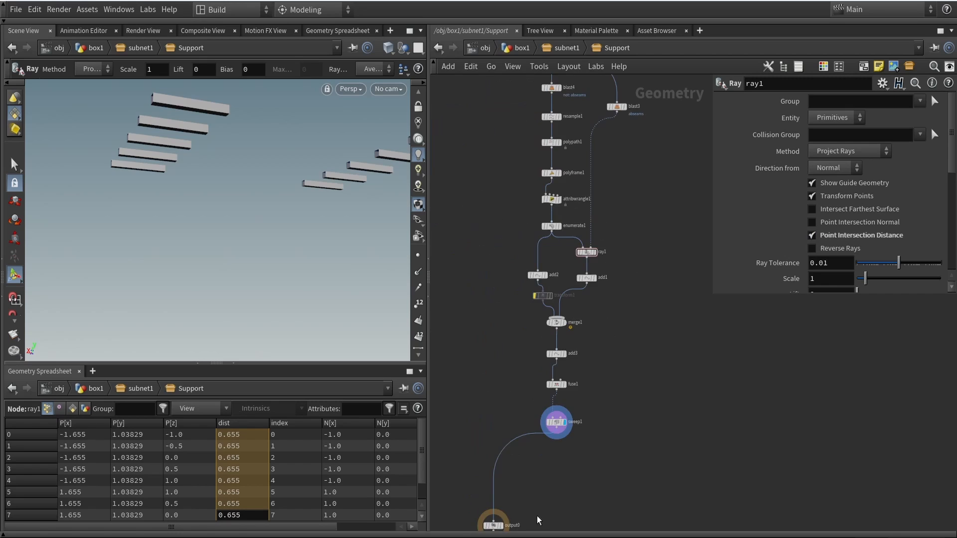
scroll(558, 466, "down", 3)
scroll(561, 490, "up", 3)
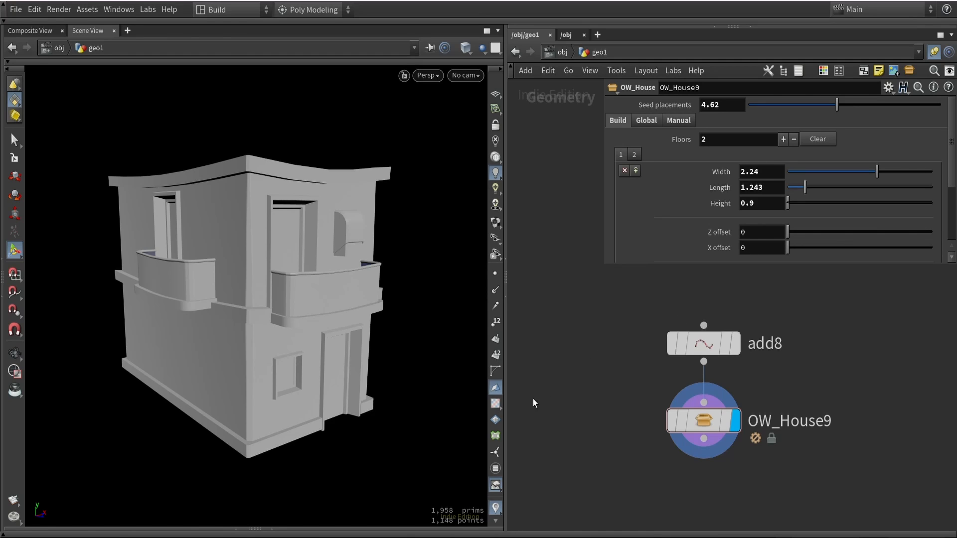
In the finished house example, examine add8's placement points on their own and return the display to OW_House9.
left_click(495, 404)
left_click_drag(303, 340, 403, 394, "alt")
left_click(496, 404)
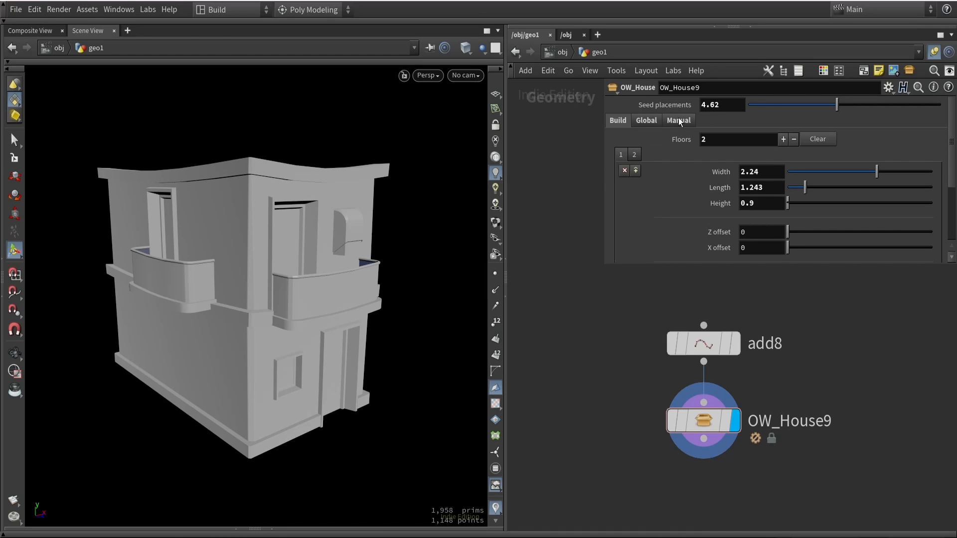
left_click(703, 344)
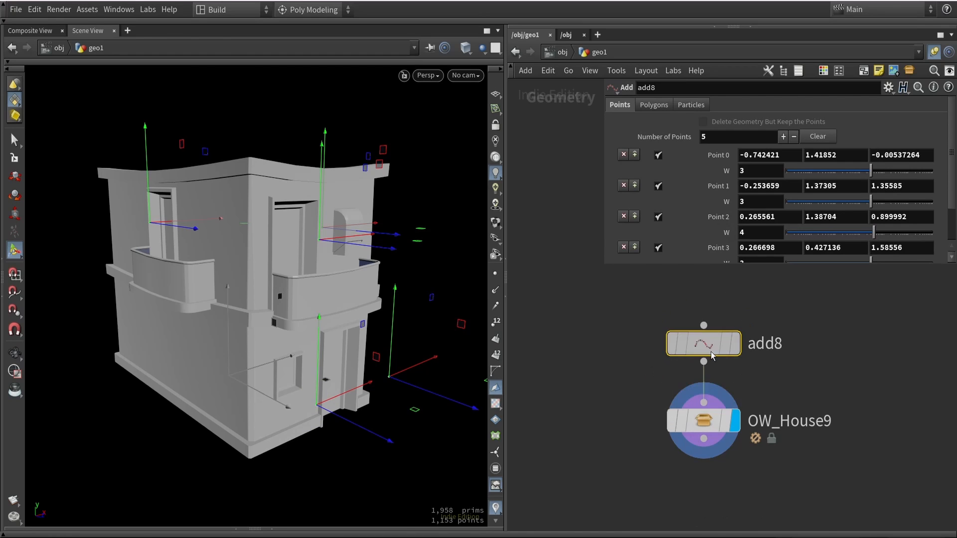
mouse_move(711, 355)
left_mouse_down()
mouse_move(711, 327)
mouse_move(711, 337)
left_mouse_up()
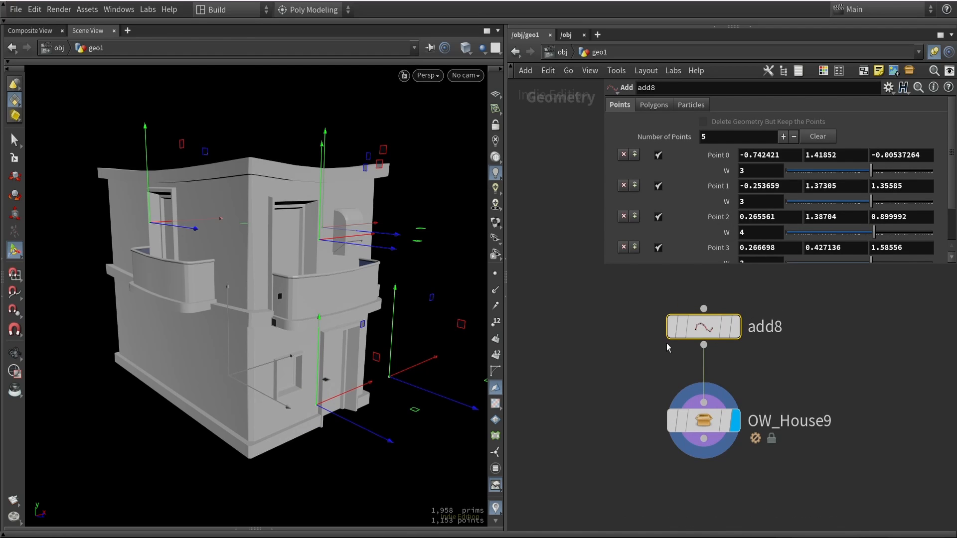
left_click(734, 326)
key("Escape")
left_click_drag(405, 338, 372, 315)
left_click_drag(294, 327, 274, 312, "alt")
mouse_move(650, 343)
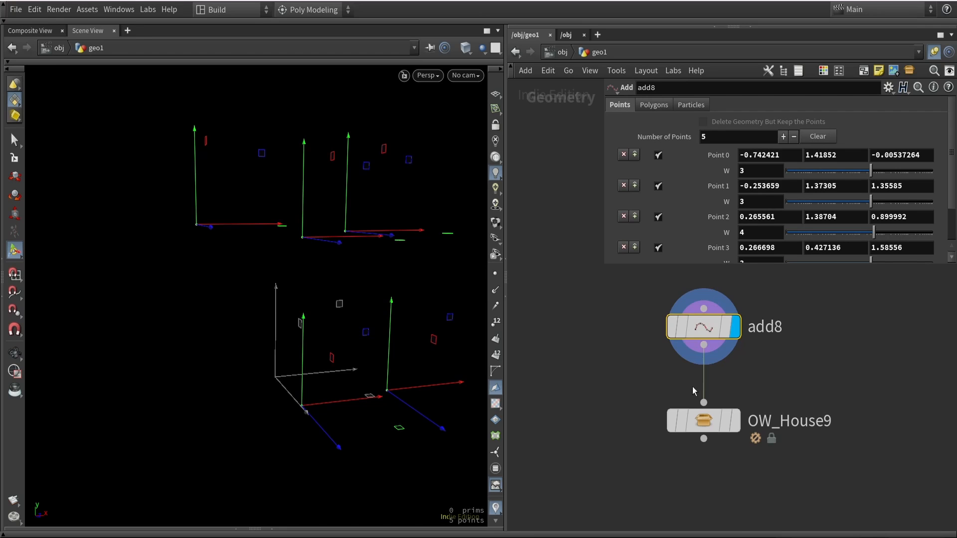
left_click(735, 420)
left_click(701, 420)
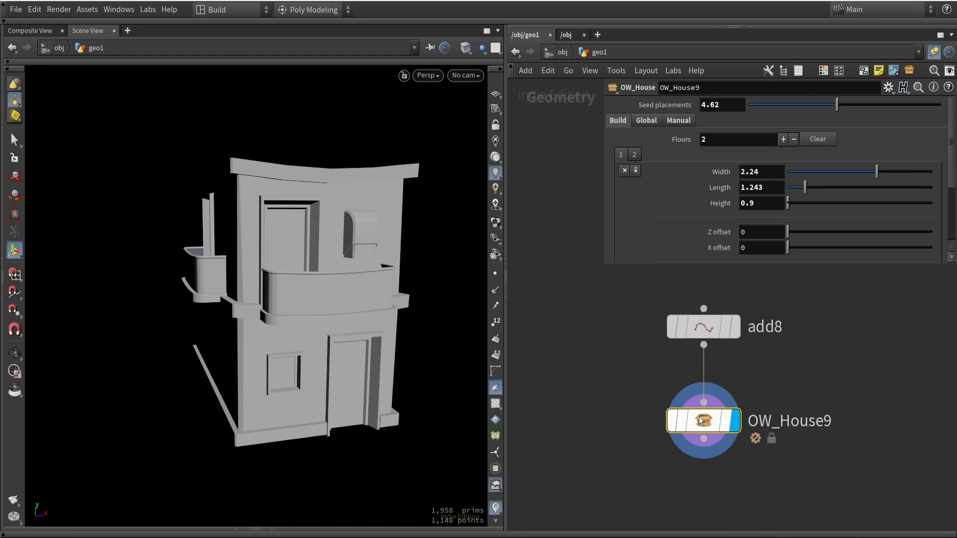
Shift the side-wall balcony and its door by moving add8's Point 0 to a Z position of about -0.228.
left_click(709, 330)
left_click_drag(232, 254, 312, 298, "alt")
middle_click_drag(312, 298, 333, 301, "alt")
left_click_drag(248, 270, 269, 275)
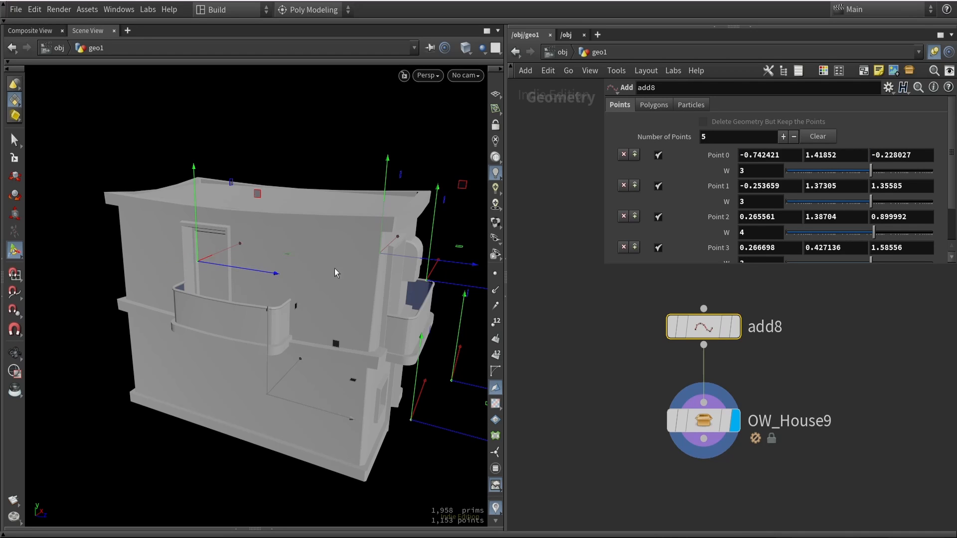
Raise the ground-floor window beneath the front balcony by moving its add8 point upward, and inspect the house from several angles.
key("Escape")
left_click_drag(335, 272, 268, 346)
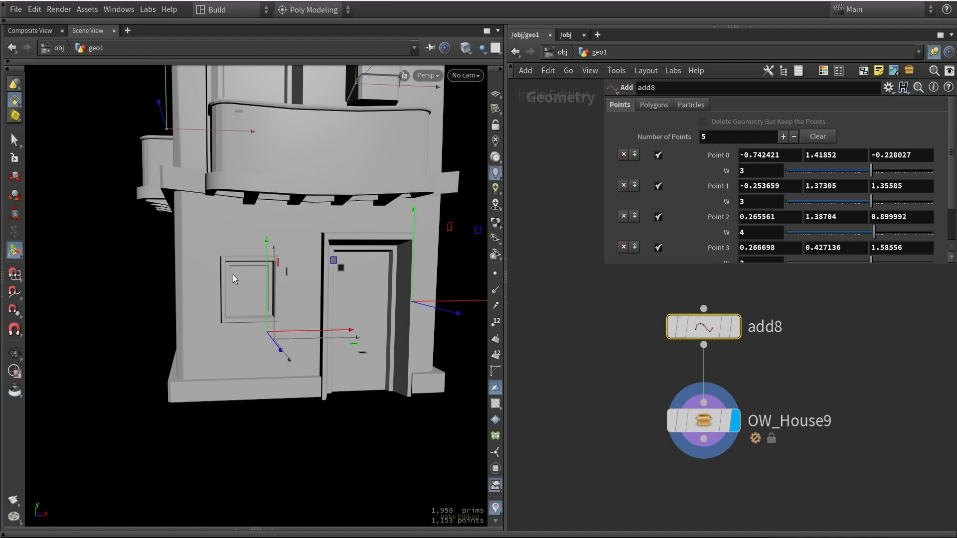
left_click_drag(277, 314, 258, 341, "alt")
left_click_drag(325, 388, 284, 403)
left_click_drag(258, 334, 258, 234, "alt")
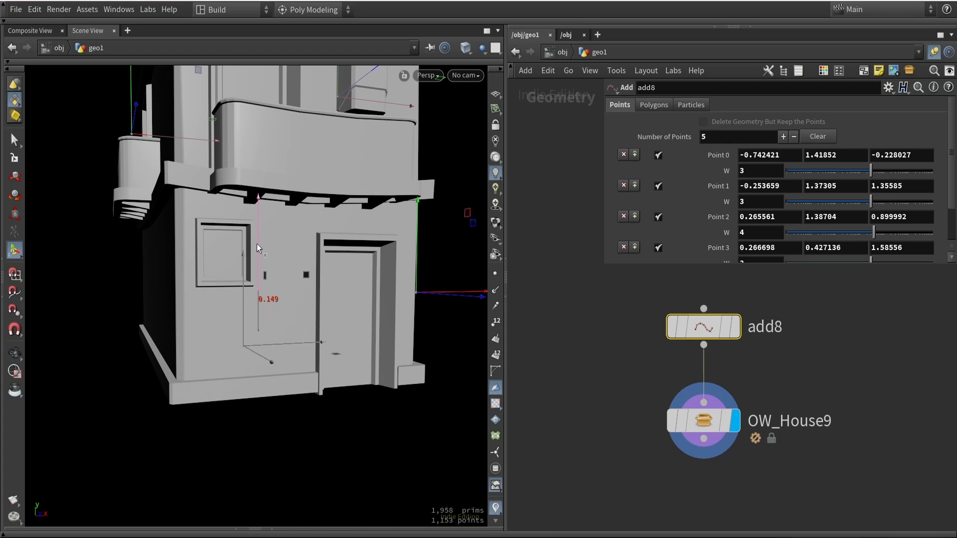
left_click_drag(316, 227, 327, 325)
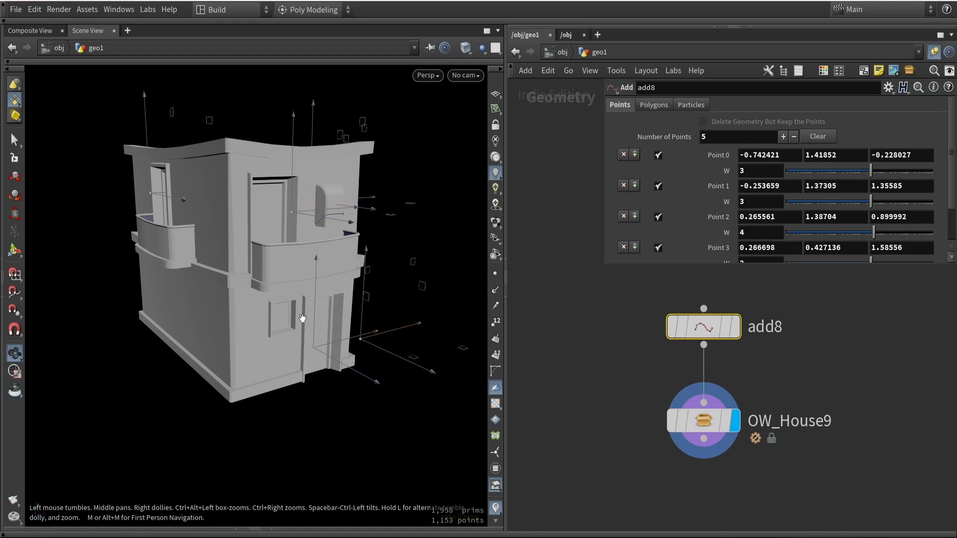
left_click_drag(303, 320, 333, 309, "alt")
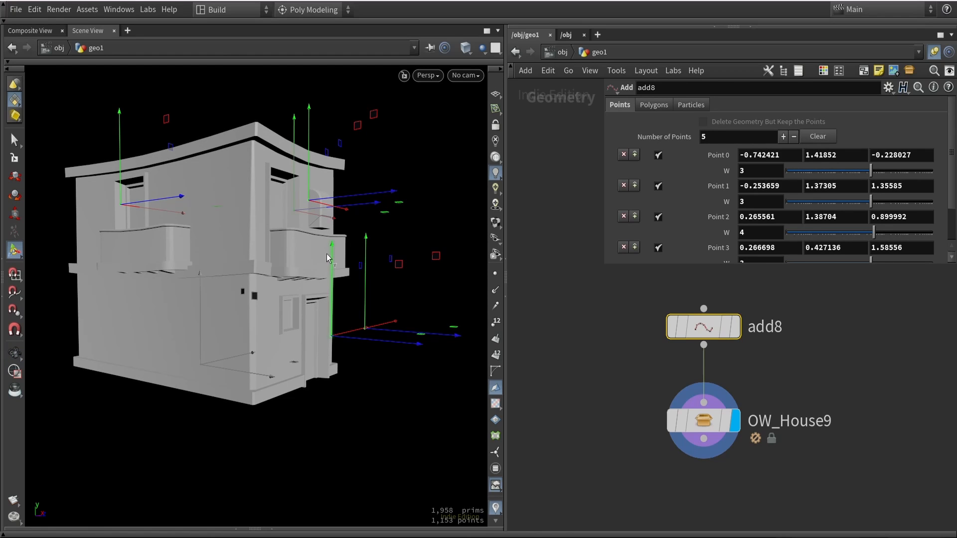
left_click_drag(316, 271, 271, 345, "alt")
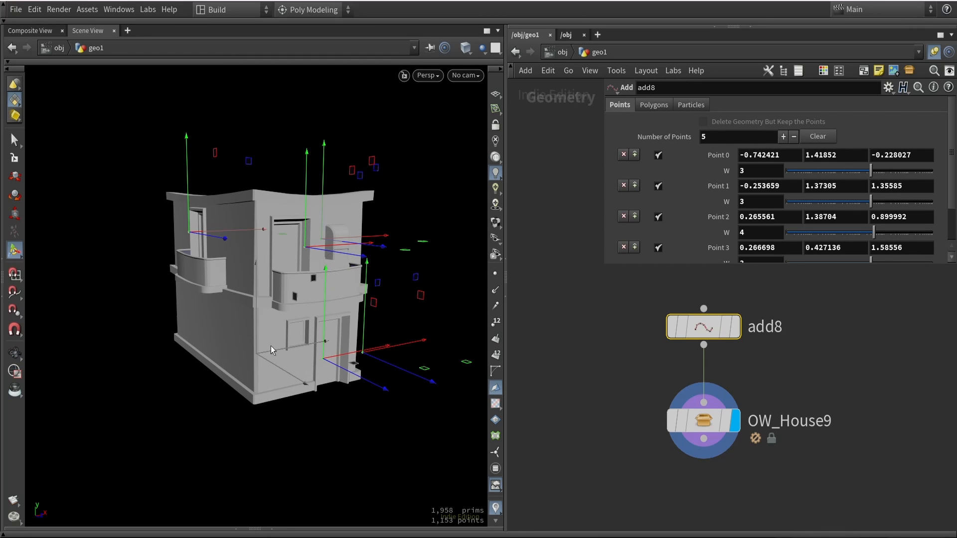